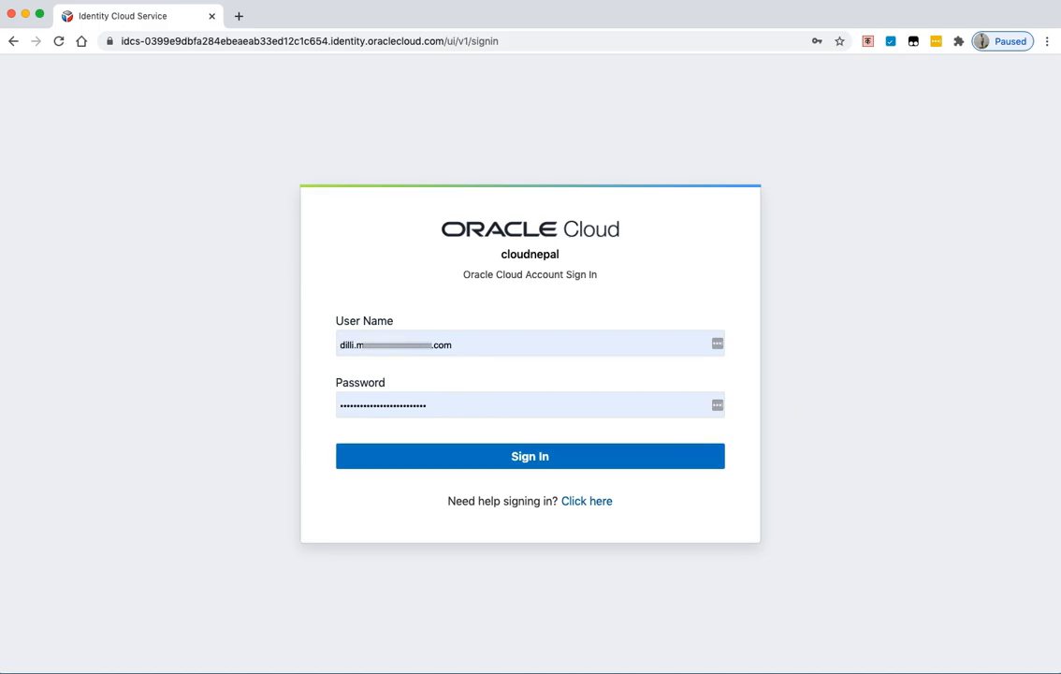
- Sign in to the Oracle Cloud account with the prefilled credentials and open the Virtual Cloud Networks page
left_click(526, 462)
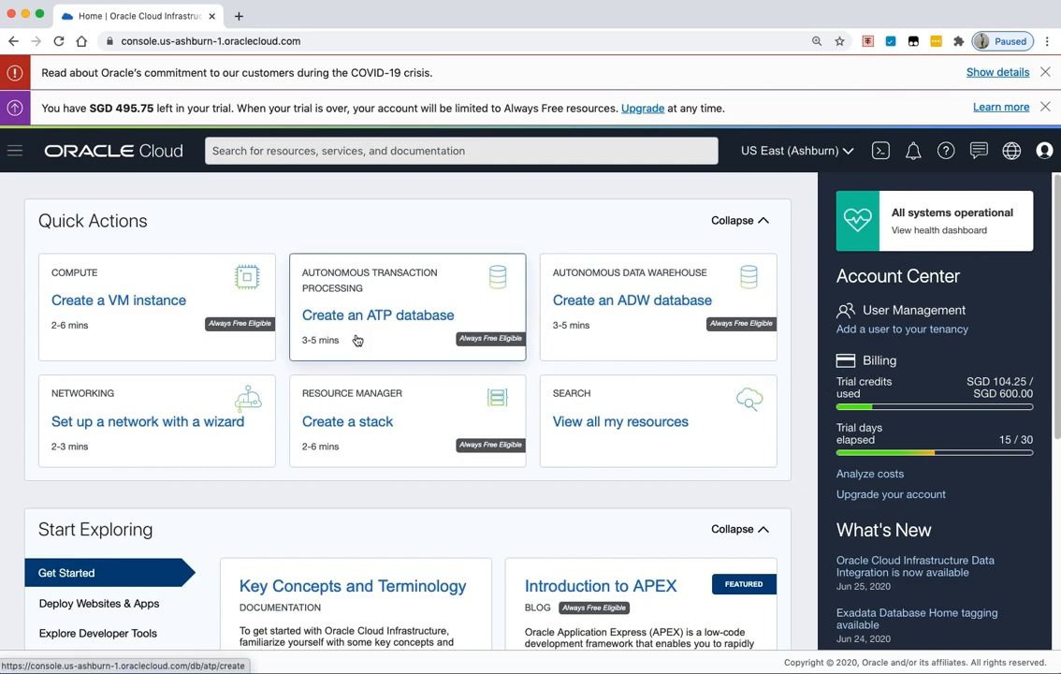
left_click(16, 154)
mouse_move(19, 332)
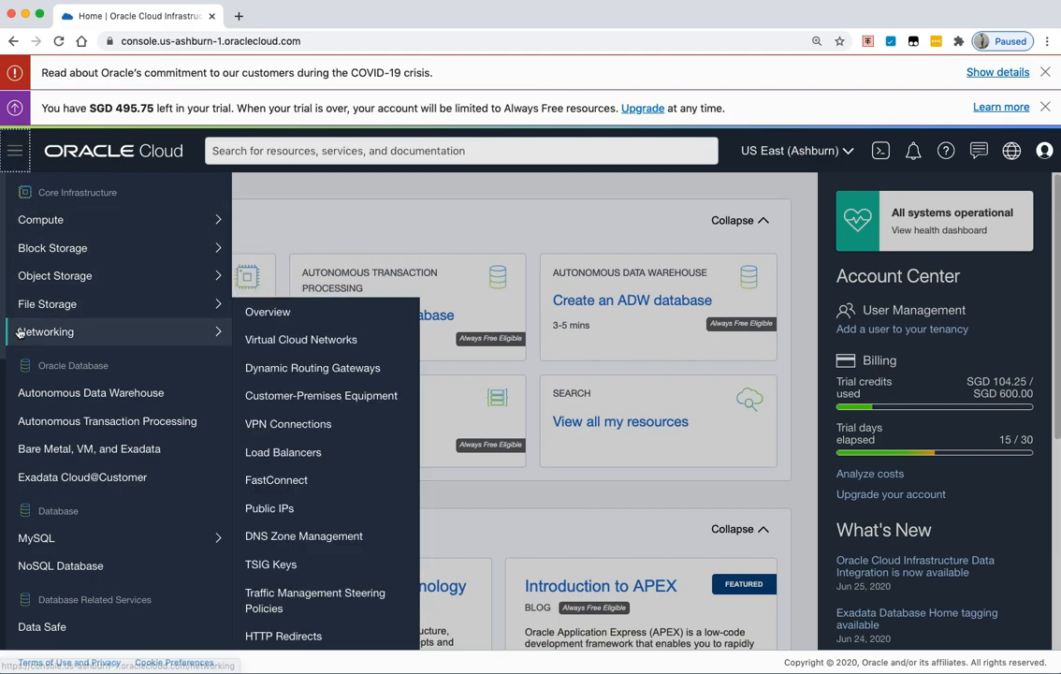
left_click(320, 343)
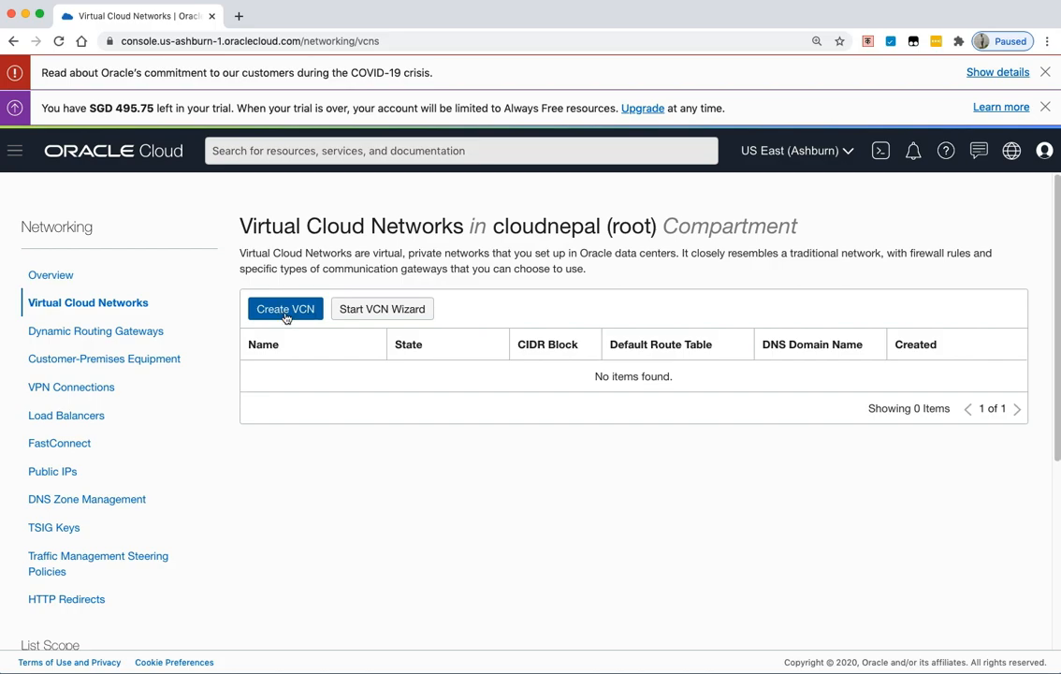
- Start the VCN wizard for a VCN with Internet Connectivity and name the network vcn001
left_click(359, 314)
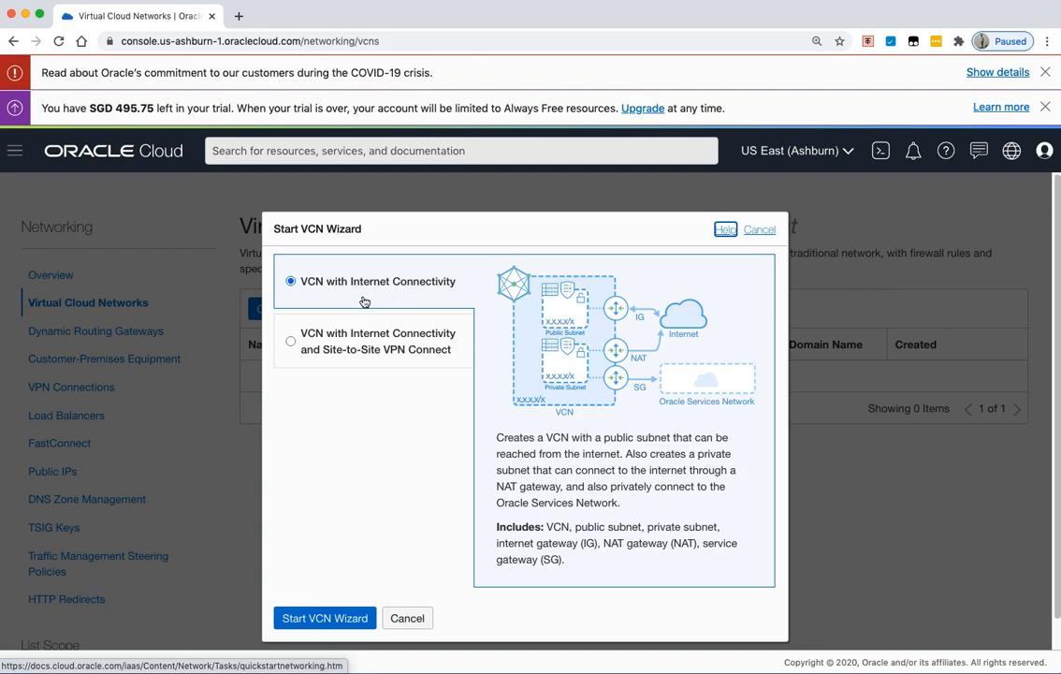
left_click(329, 620)
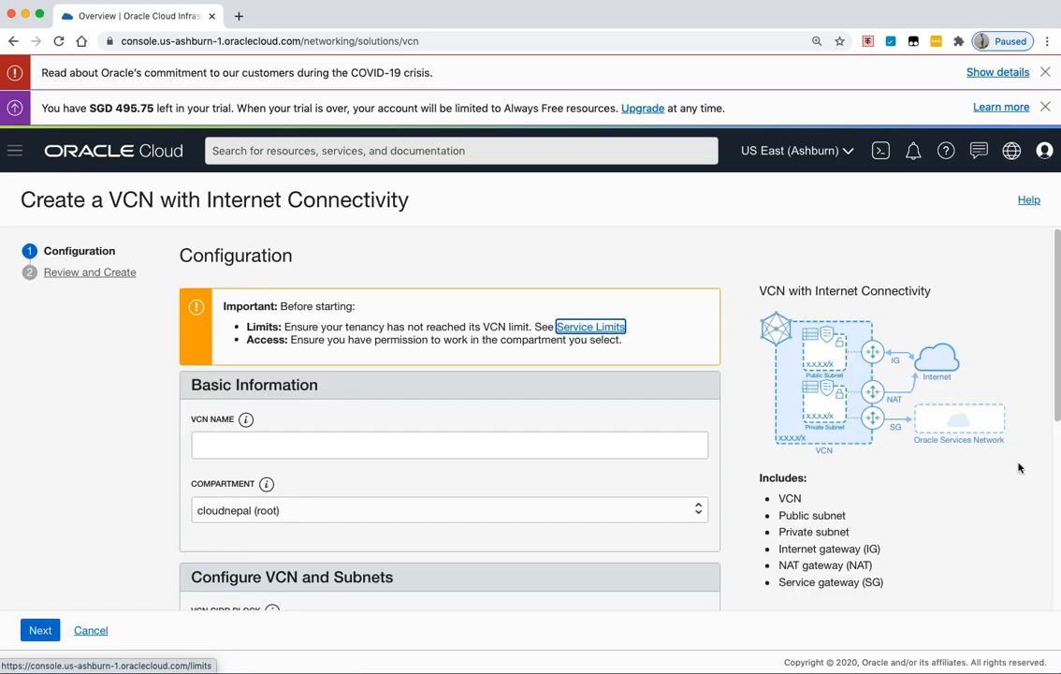
left_click(275, 440)
type("vc")
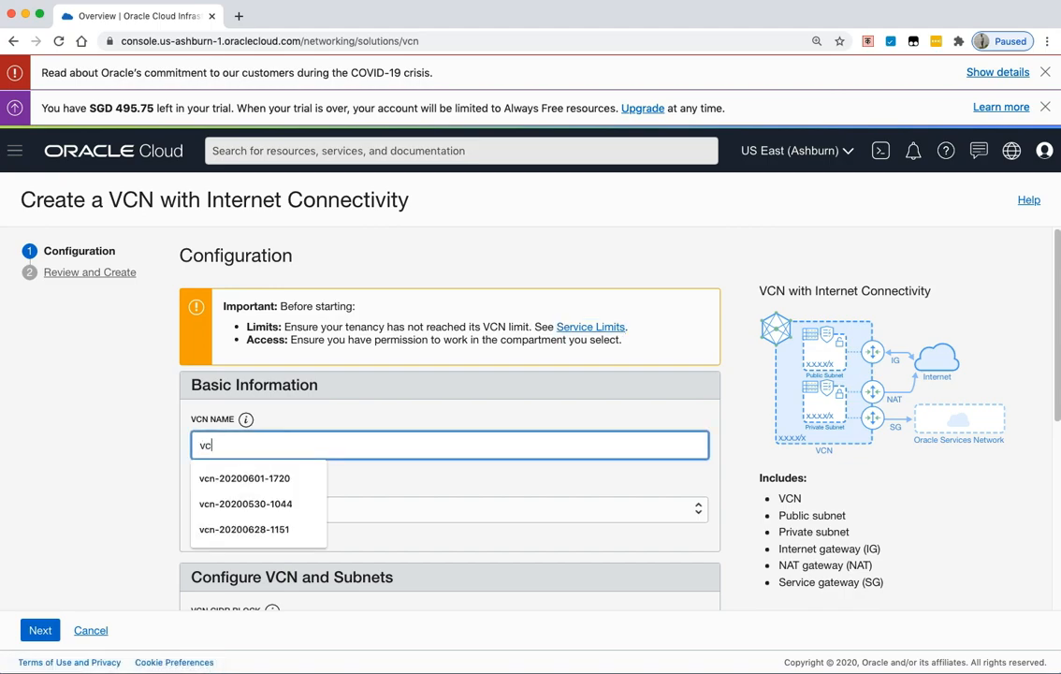
type("n001")
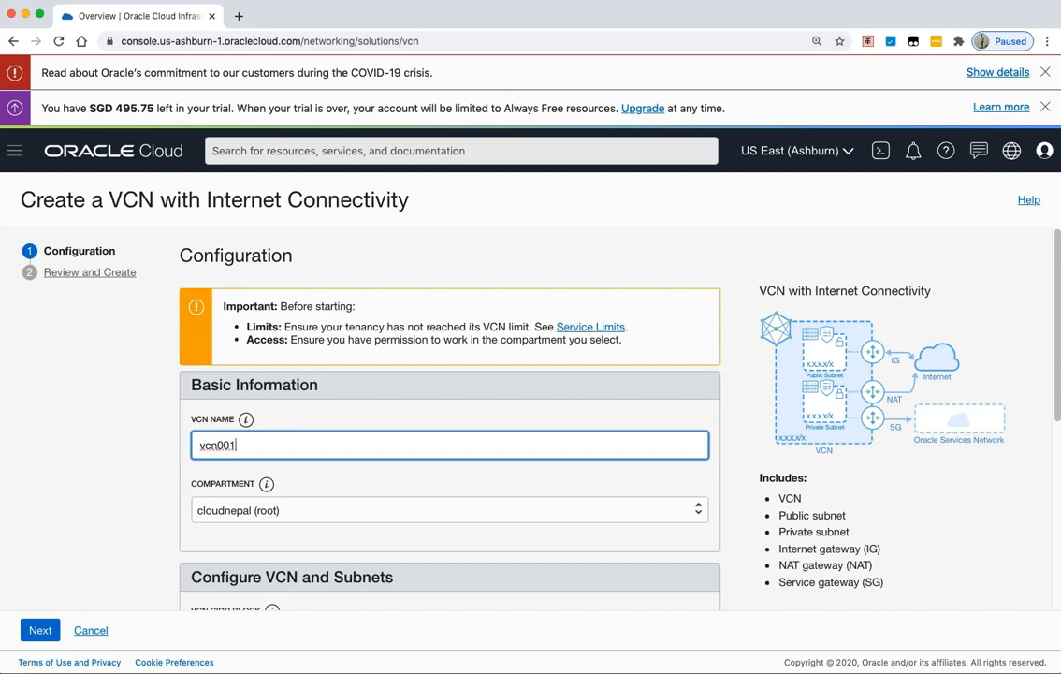
- Keep the default VCN and subnet CIDR blocks with DNS hostnames enabled, and proceed to the configuration review
scroll(339, 482, "down", 1)
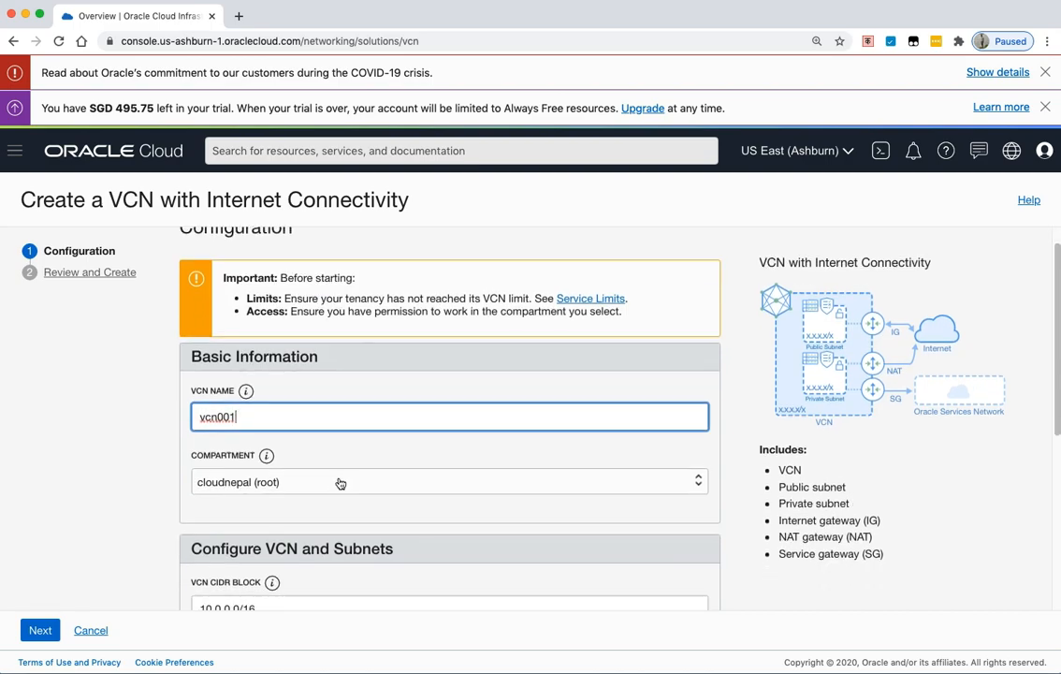
scroll(339, 481, "down", 3)
scroll(323, 488, "down", 1)
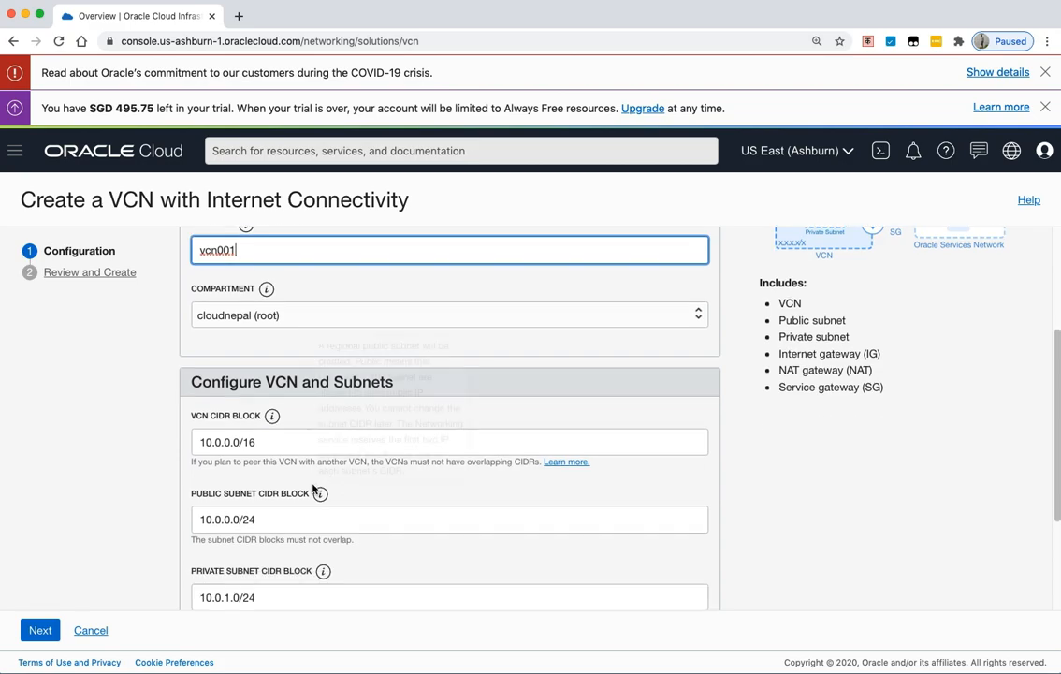
scroll(271, 455, "down", 1)
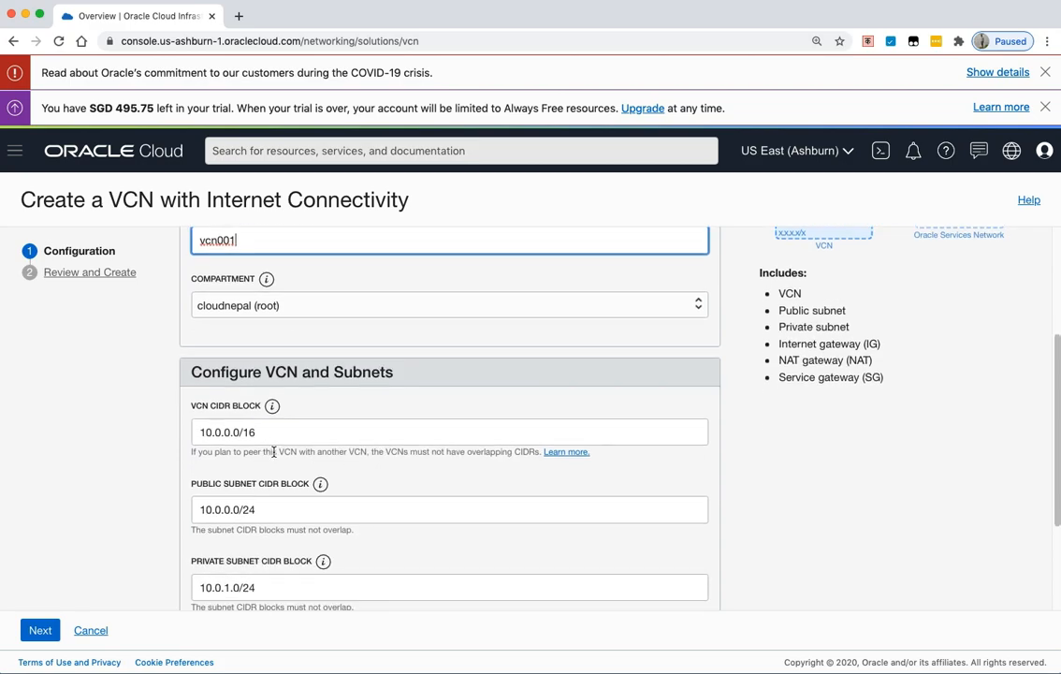
scroll(274, 451, "down", 1)
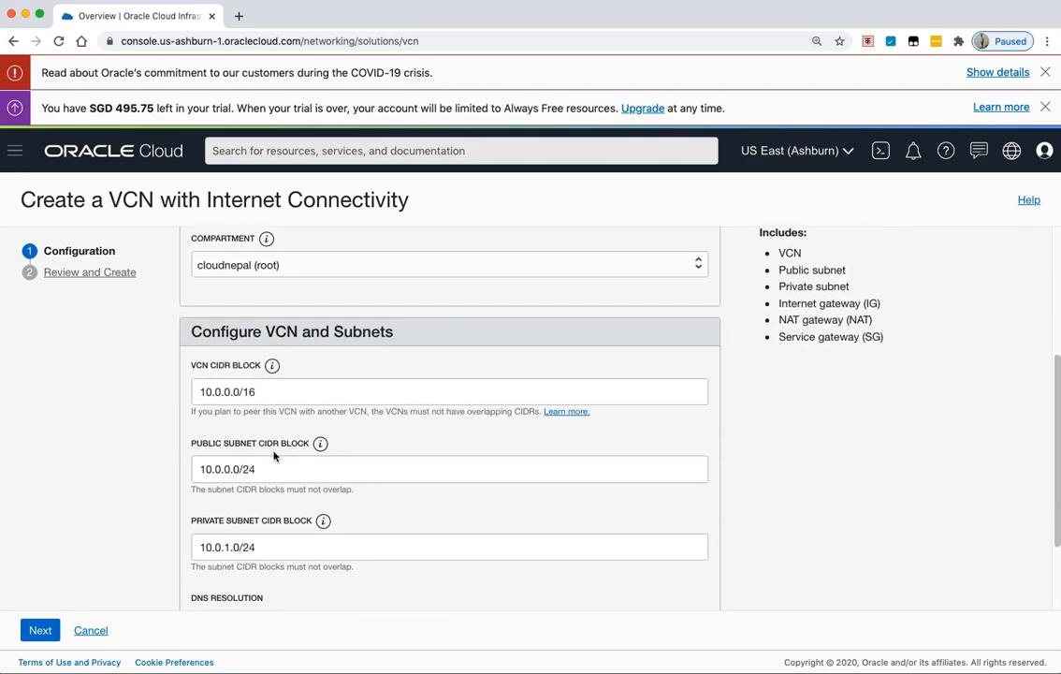
scroll(273, 469, "down", 1)
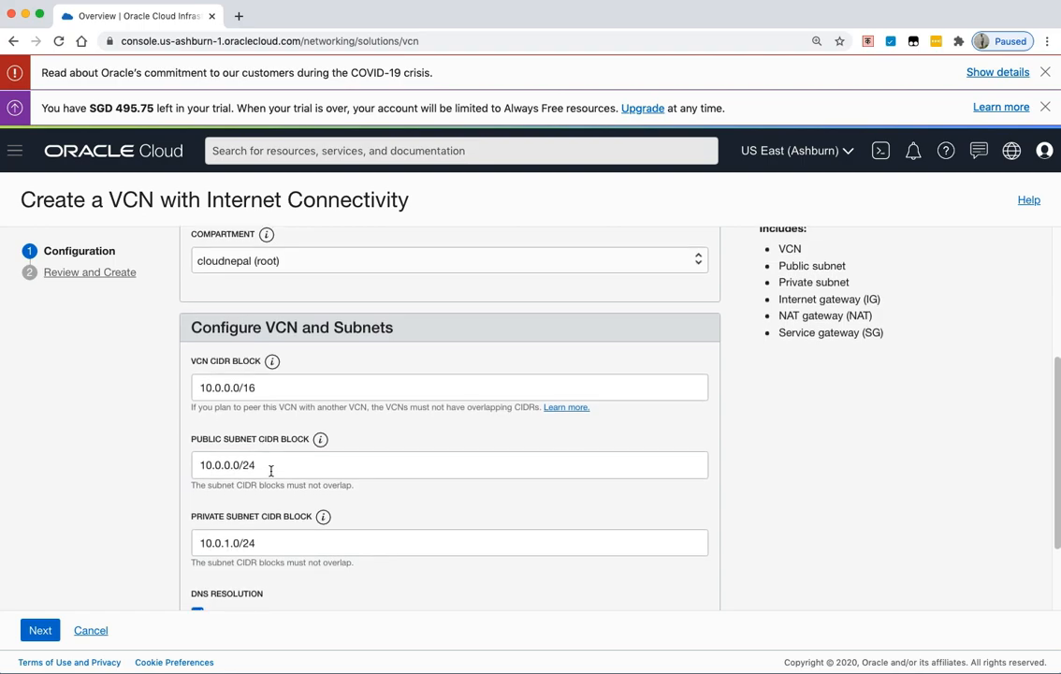
scroll(262, 466, "down", 2)
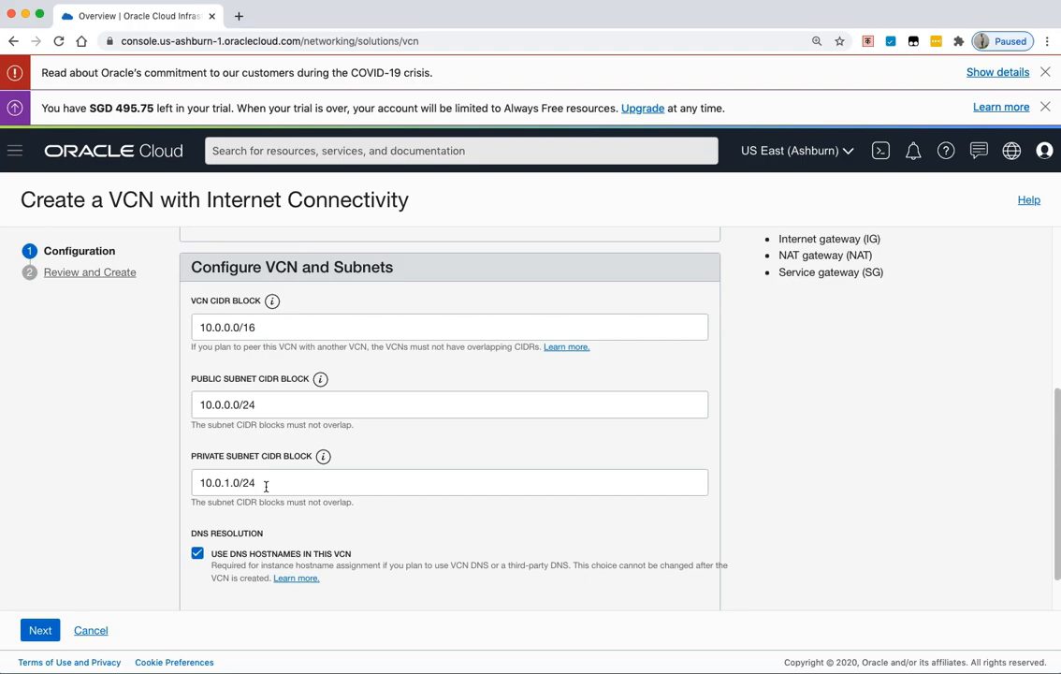
scroll(265, 486, "down", 2)
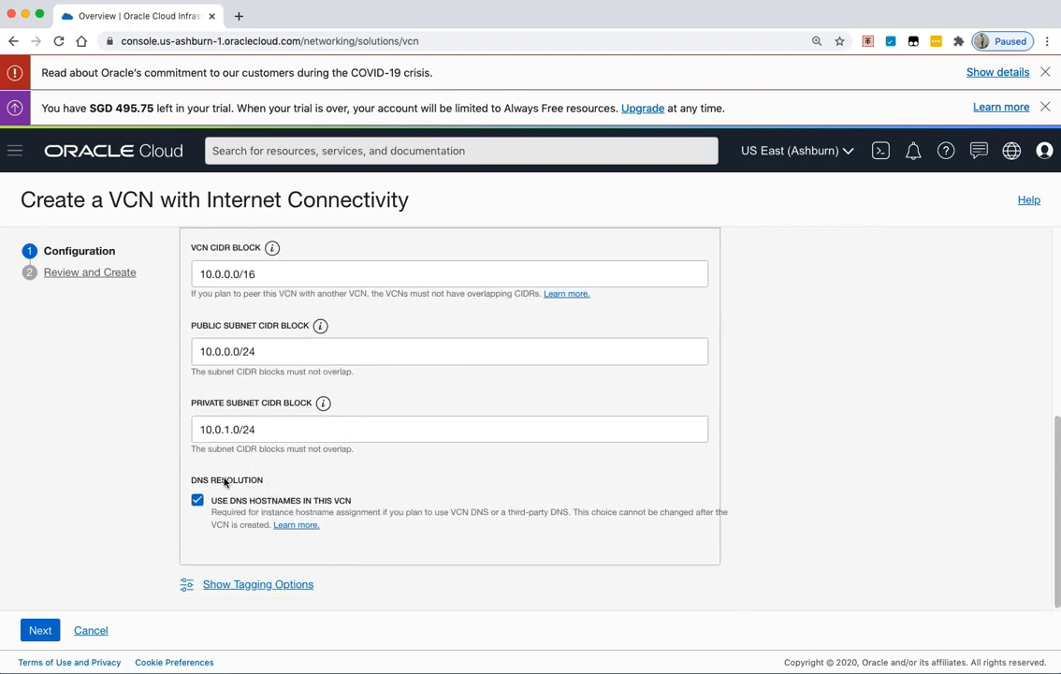
left_click(41, 628)
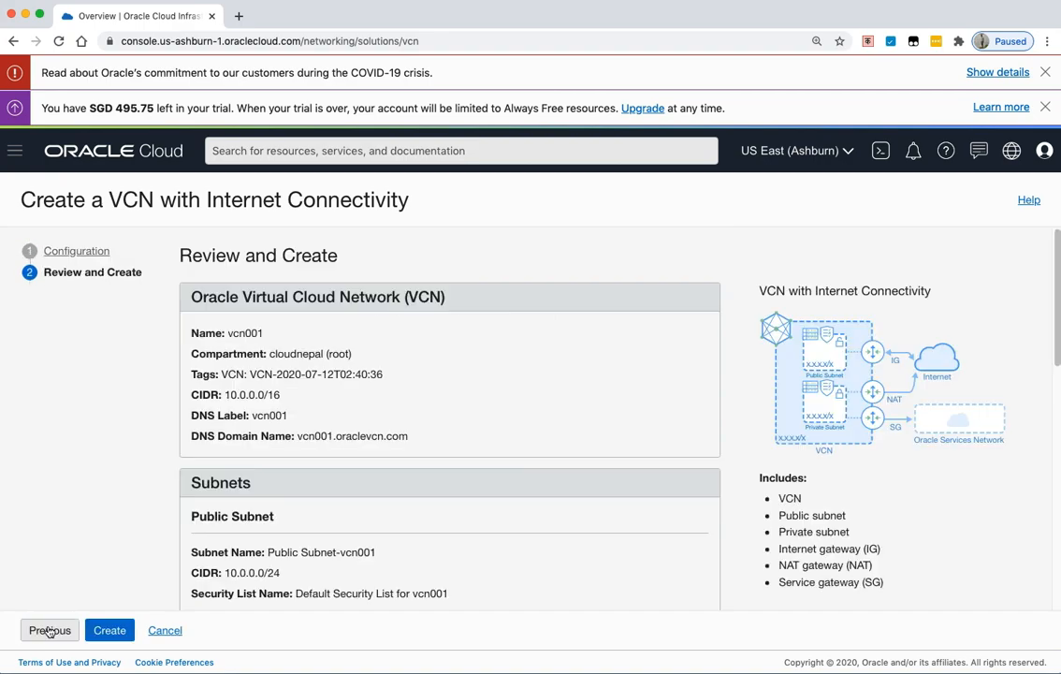
- Review the subnets, gateways, security lists and route tables planned for vcn001, and create the network
scroll(390, 564, "down", 2)
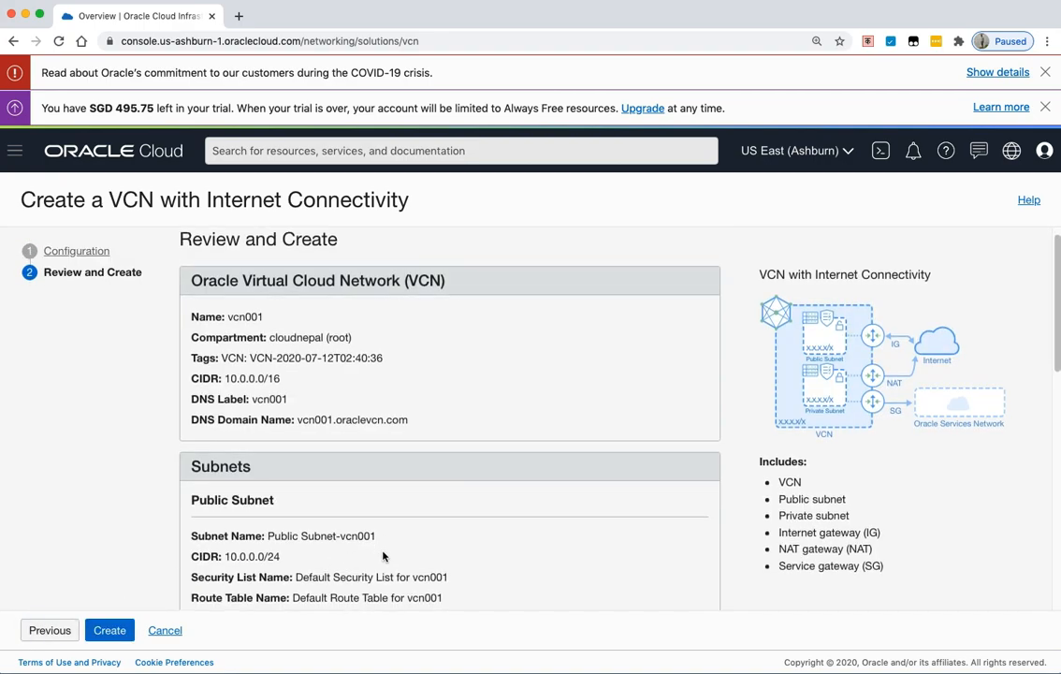
scroll(382, 554, "down", 4)
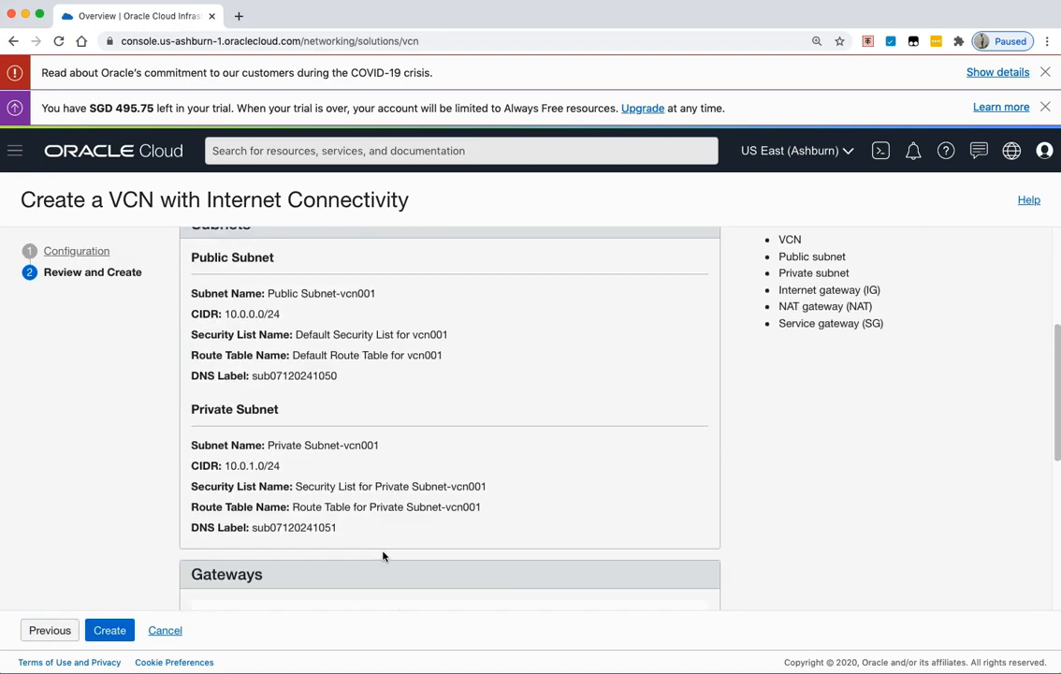
scroll(382, 556, "down", 5)
scroll(383, 556, "down", 2)
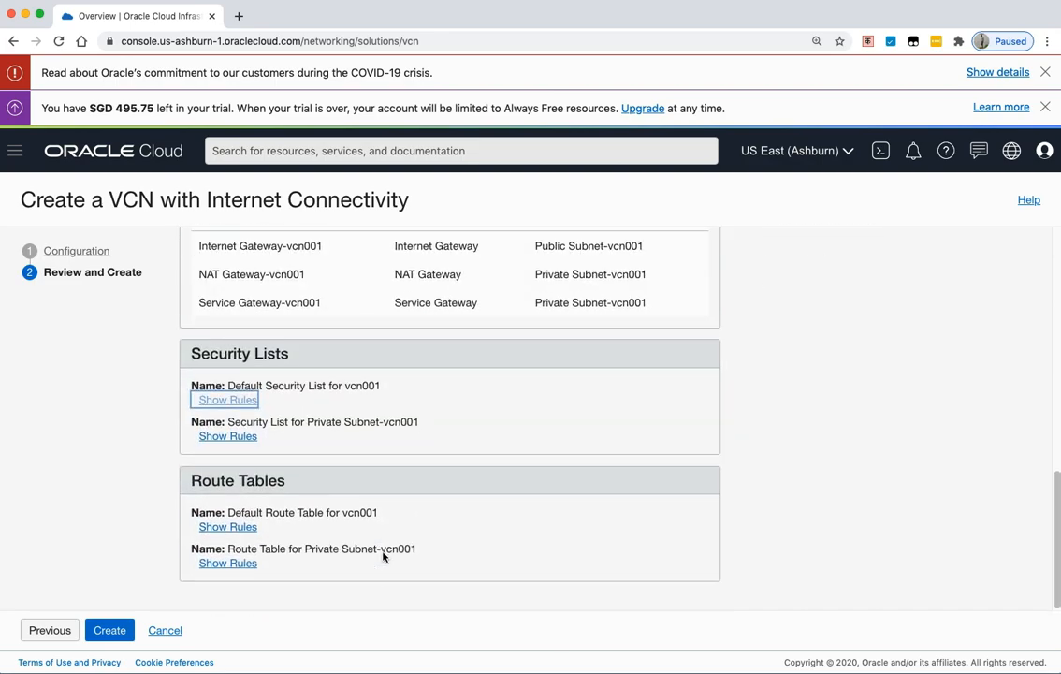
scroll(383, 556, "up", 15)
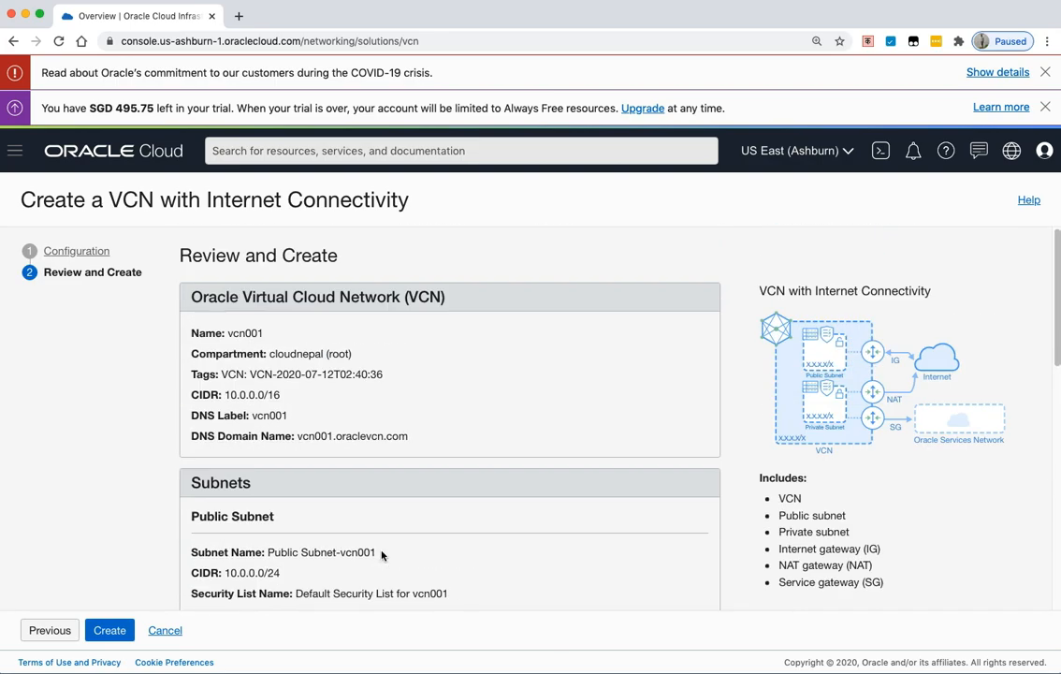
scroll(382, 554, "down", 13)
scroll(379, 549, "up", 4)
scroll(339, 554, "down", 4)
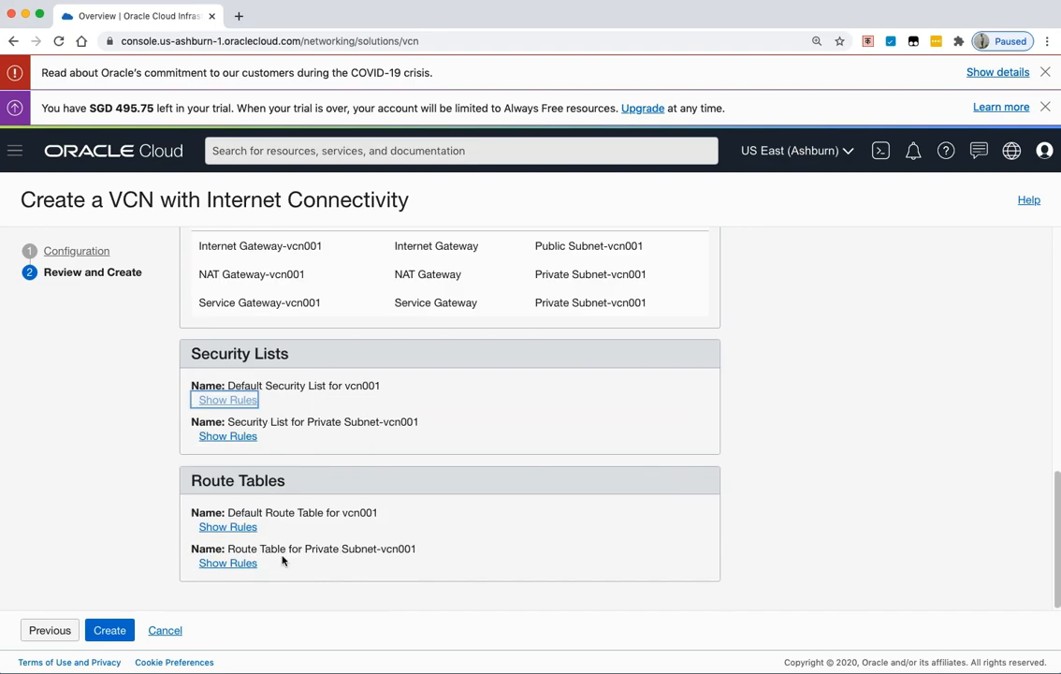
left_click(110, 629)
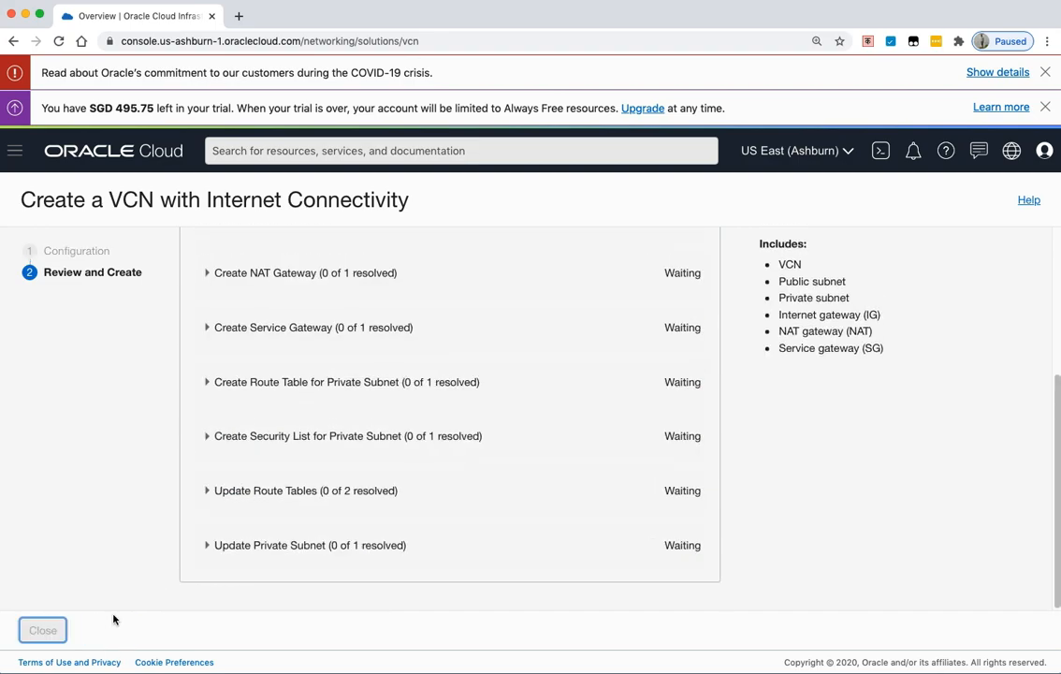
- Check the creation progress of the network's resources and open the vcn001 details
scroll(410, 525, "up", 5)
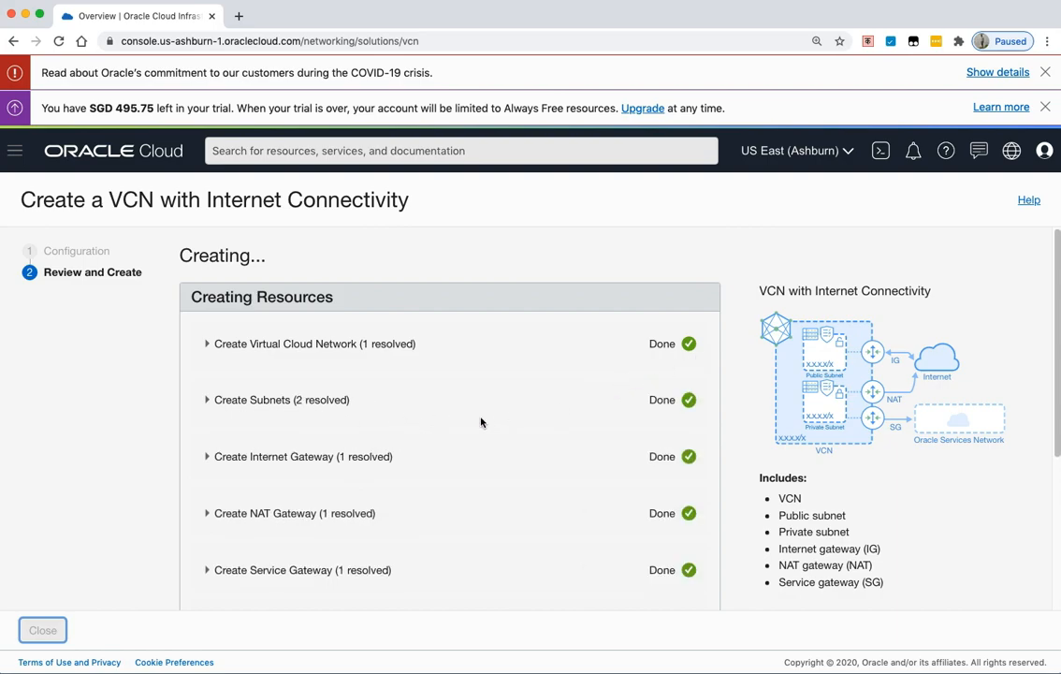
scroll(460, 497, "down", 3)
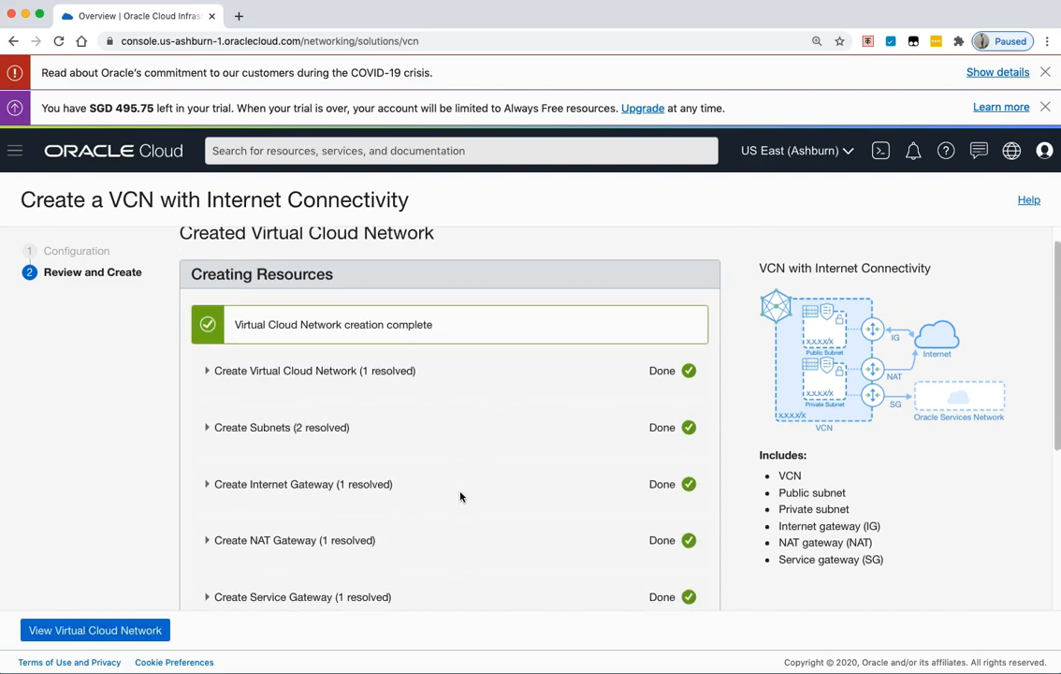
scroll(460, 495, "down", 5)
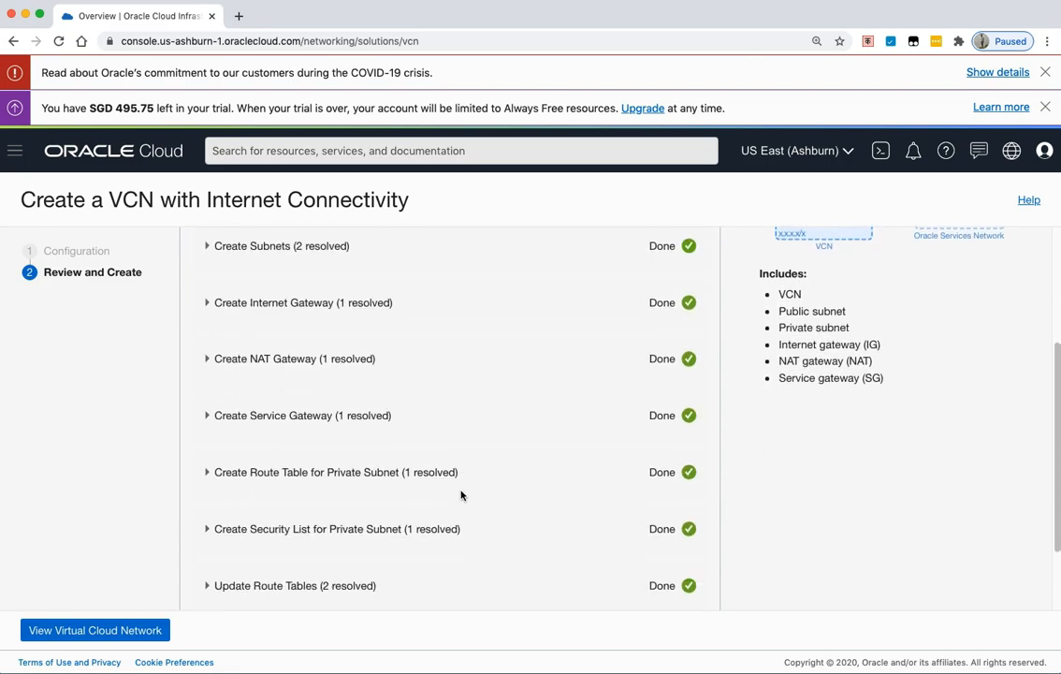
left_click(103, 632)
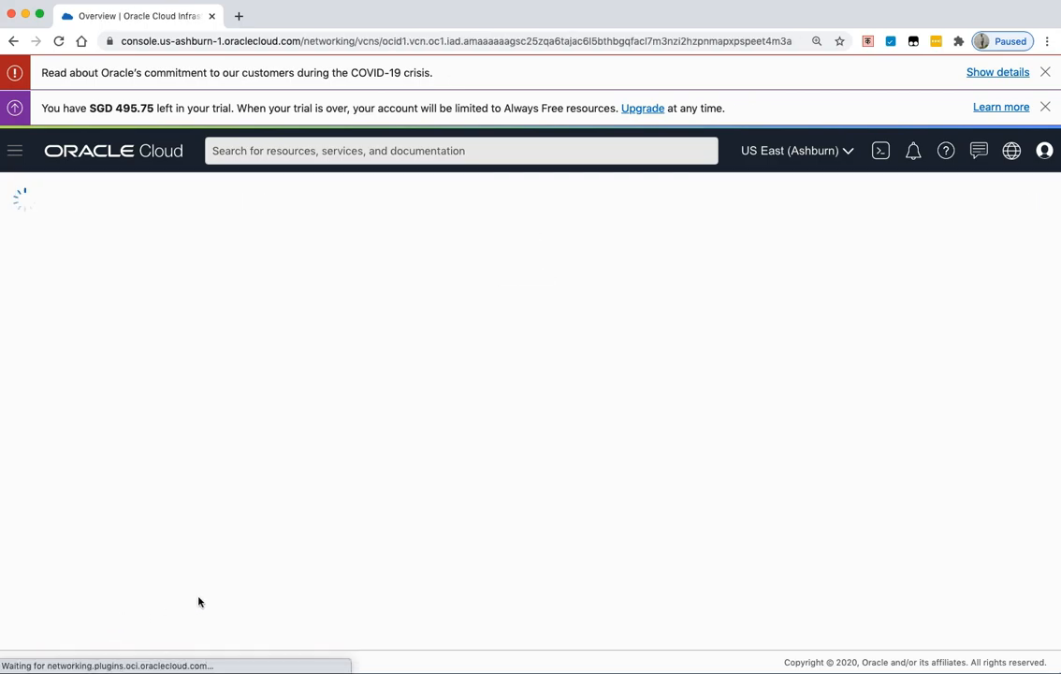
- Examine the subnets, internet gateways and other resource types of vcn001
scroll(404, 598, "down", 1)
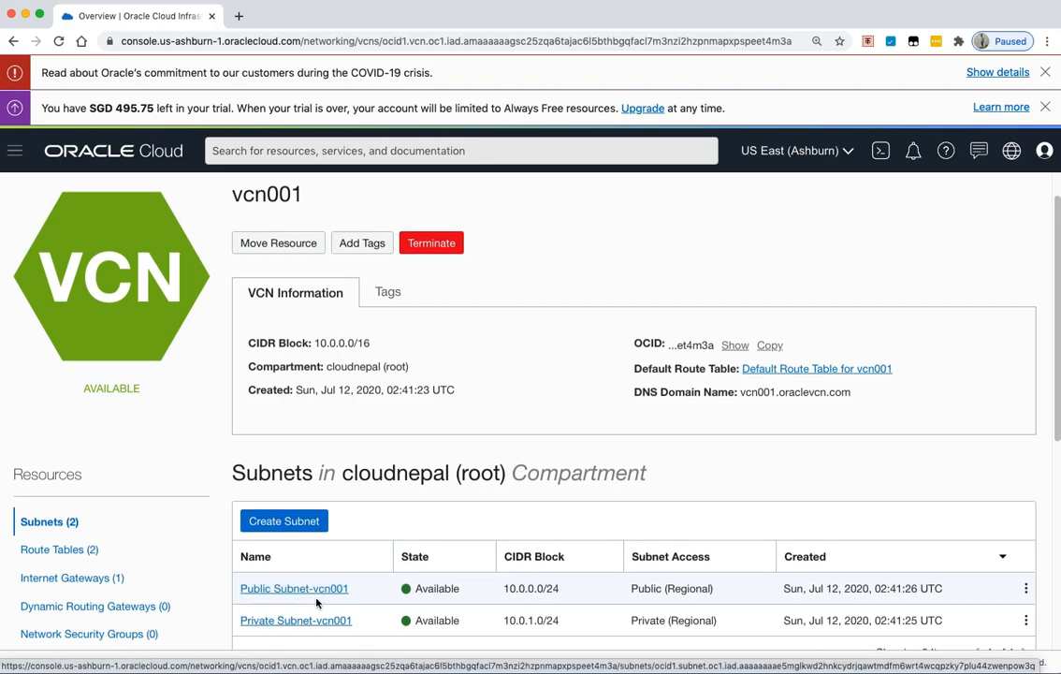
scroll(304, 608, "down", 1)
scroll(298, 608, "down", 1)
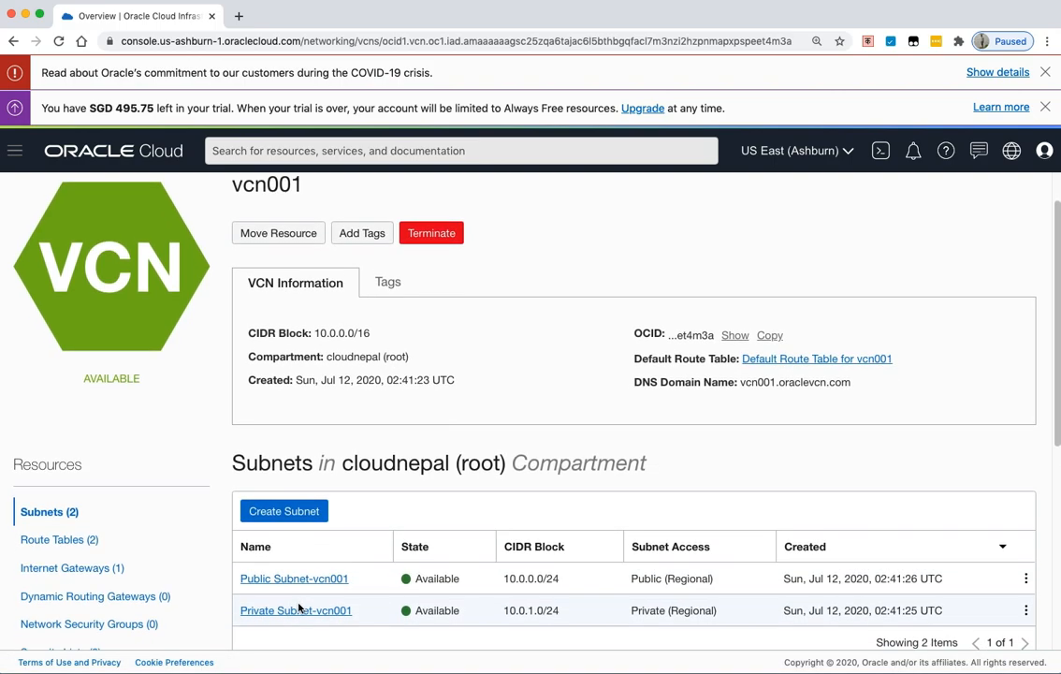
left_click(108, 572)
scroll(298, 593, "down", 1)
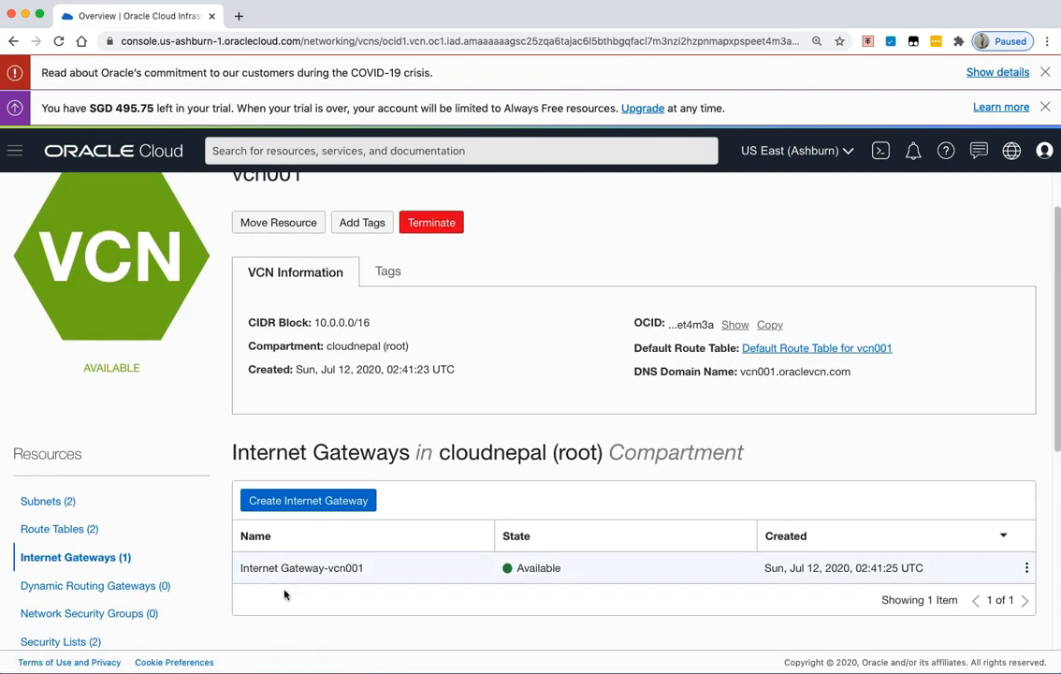
scroll(119, 582, "down", 5)
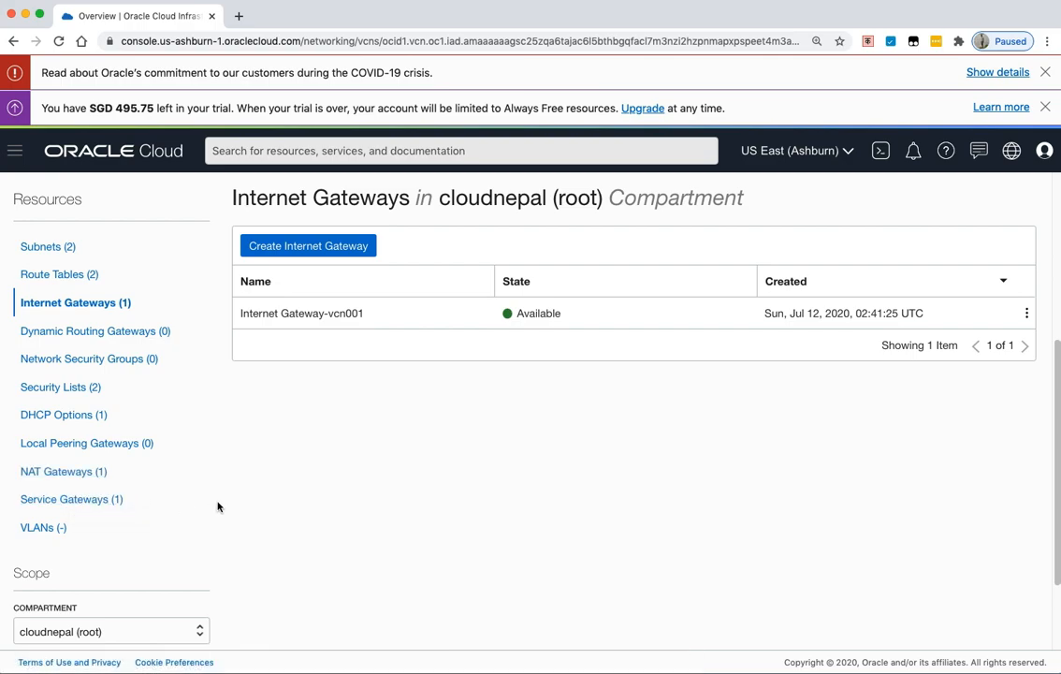
- Start creating a load balancer in the Networking service and name it lb_Nepal
scroll(217, 506, "up", 3)
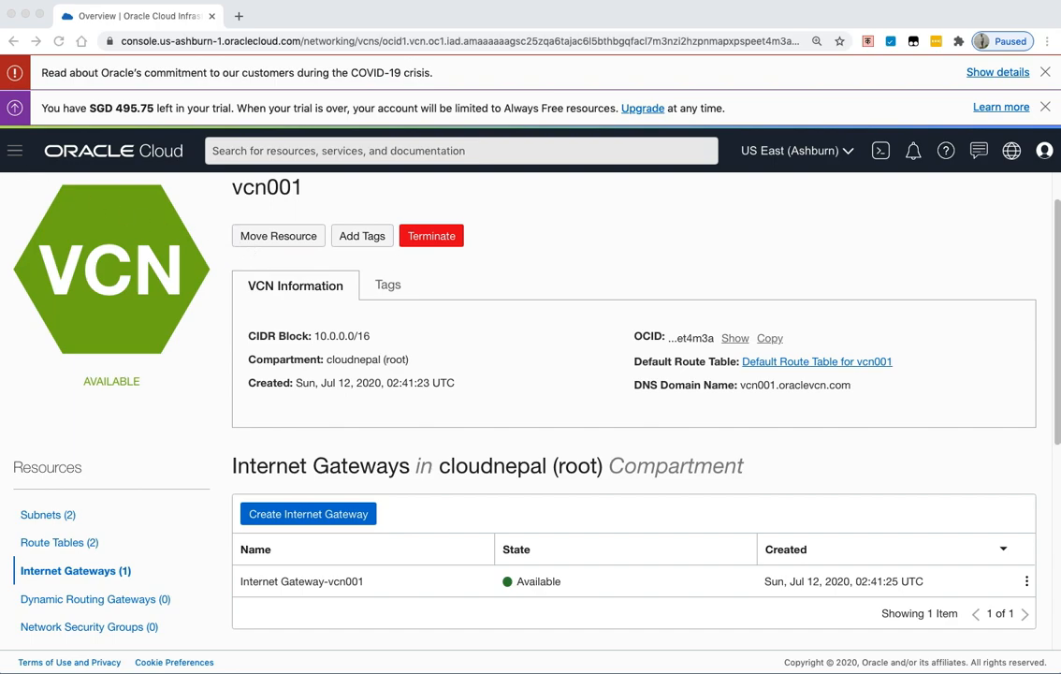
left_click(14, 150)
mouse_move(33, 331)
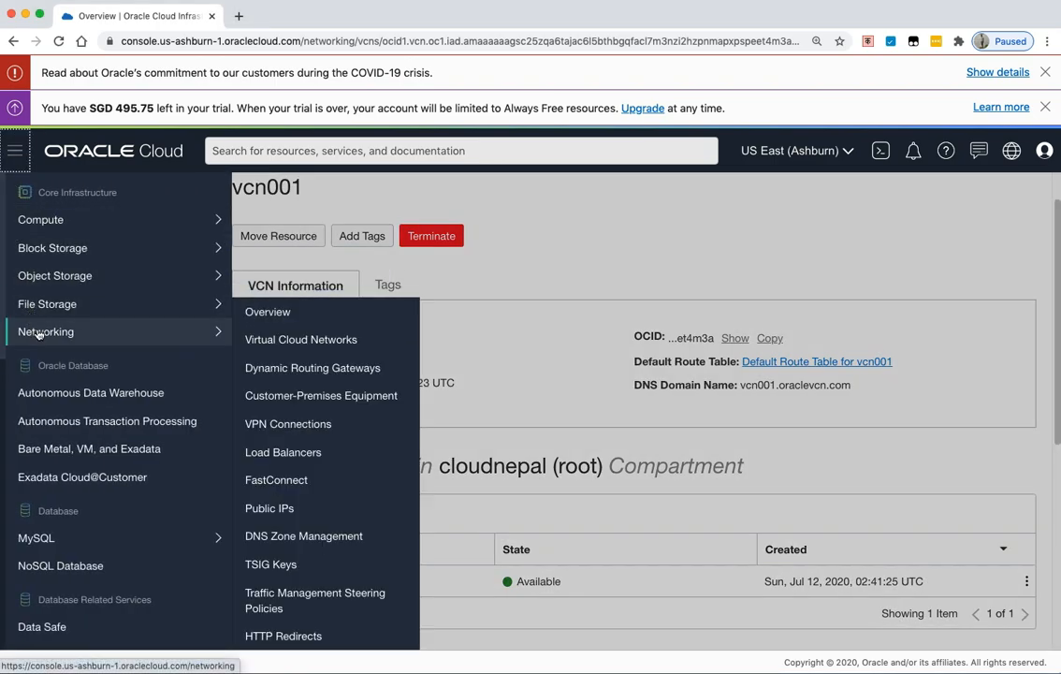
left_click(317, 452)
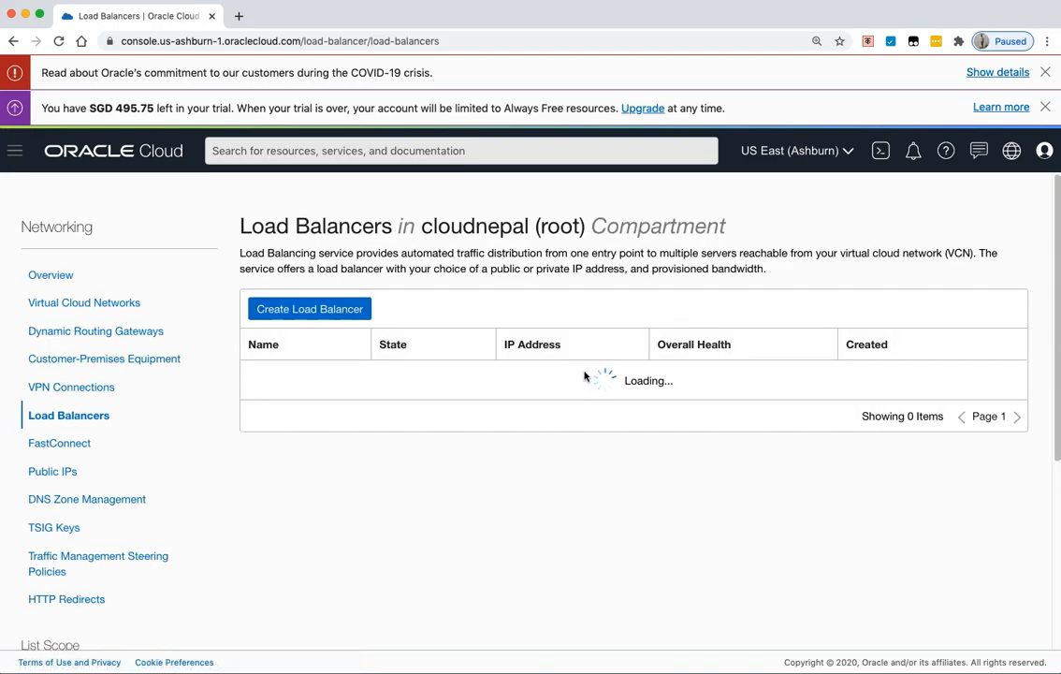
left_click(339, 312)
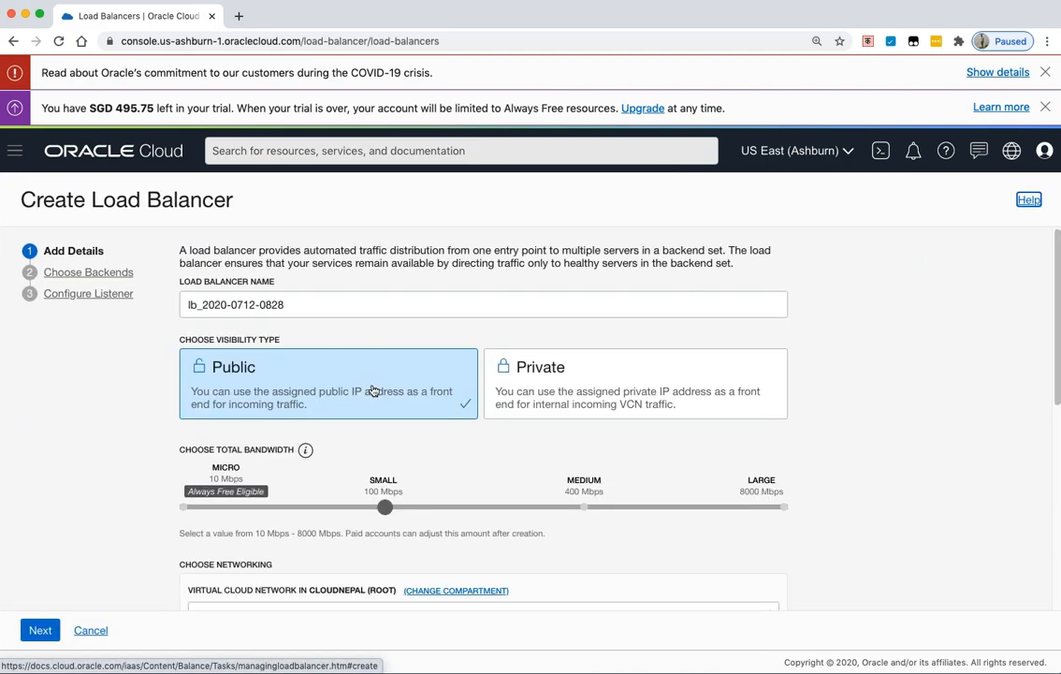
left_click_drag(202, 304, 325, 304)
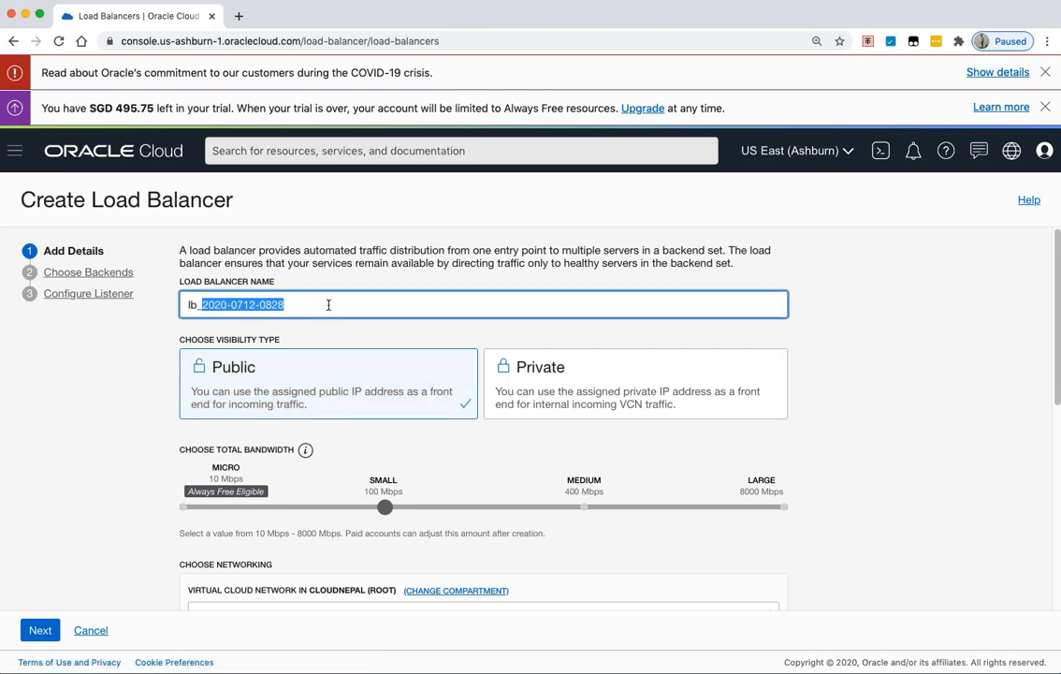
type("Nepal")
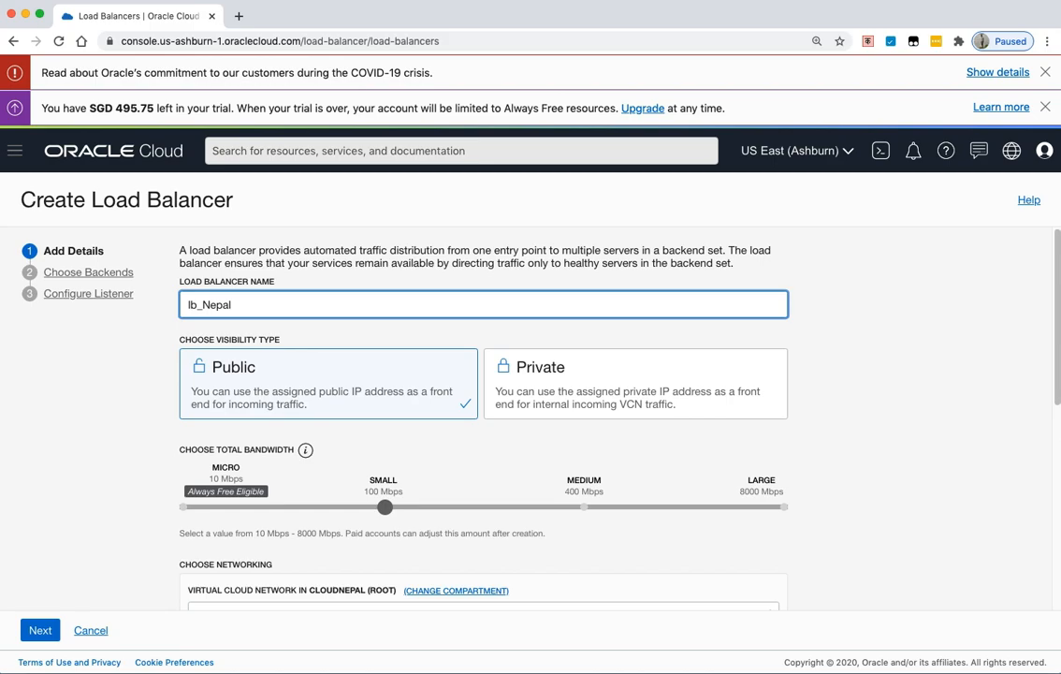
- Complete the load balancer name as lb_NepalOUG and keep the public visibility type
type("OUG")
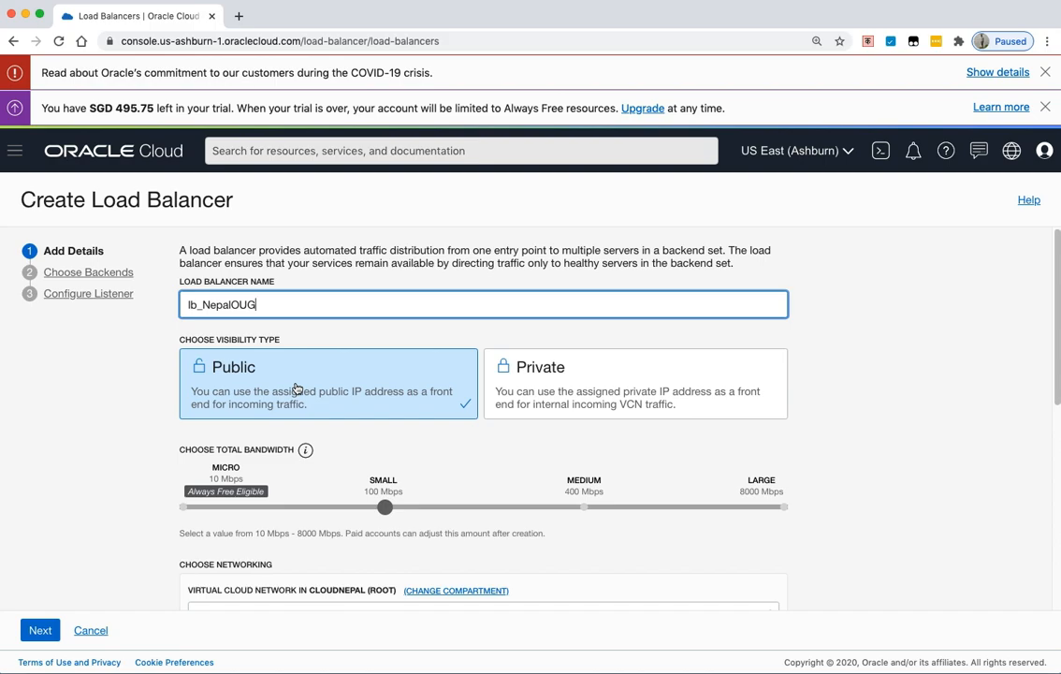
scroll(297, 390, "down", 1)
scroll(297, 389, "down", 1)
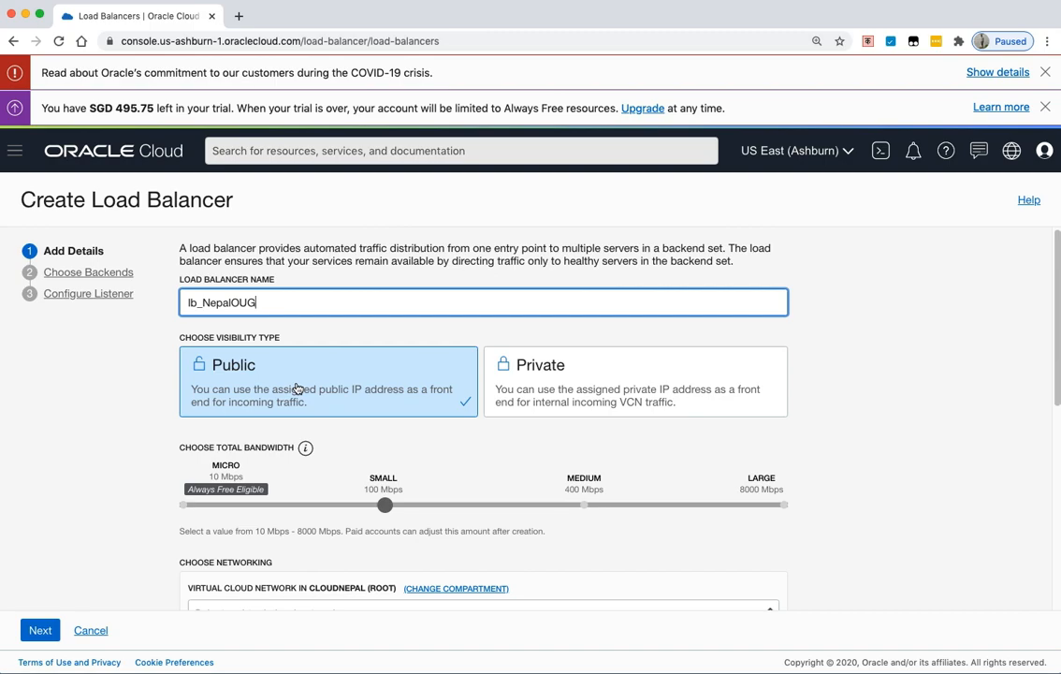
left_click(554, 386)
left_click(451, 411)
left_click(575, 387)
left_click(461, 410)
- Assign the load balancer to vcn001 and Public Subnet-vcn001 (regional), and proceed to the backend settings
scroll(460, 415, "down", 3)
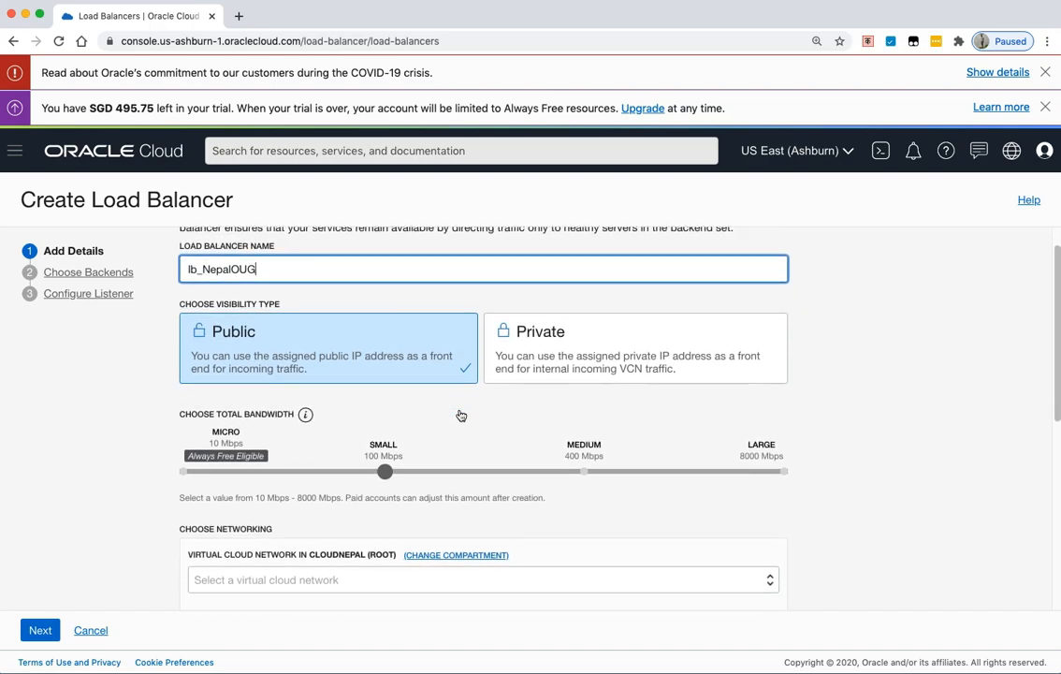
scroll(460, 414, "down", 5)
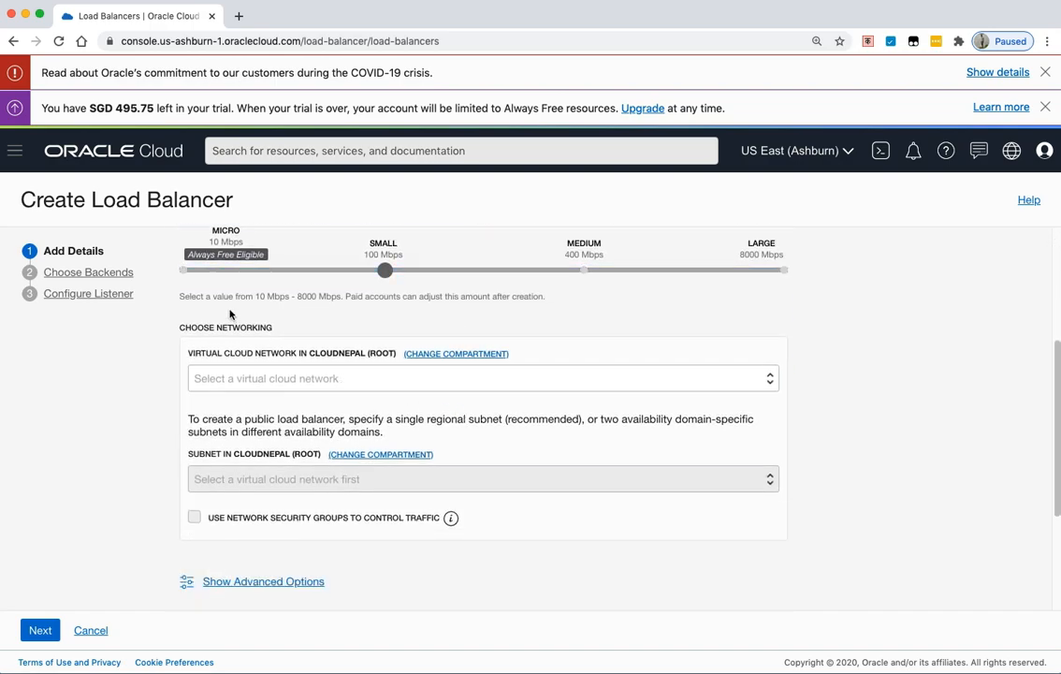
scroll(267, 329, "up", 2)
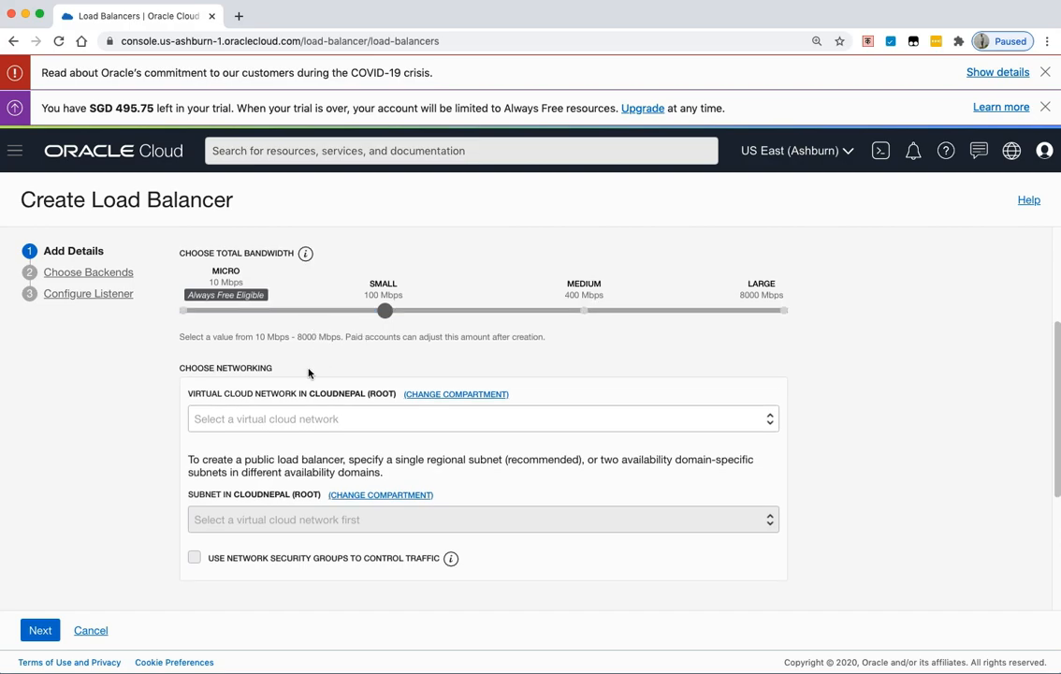
left_click(282, 421)
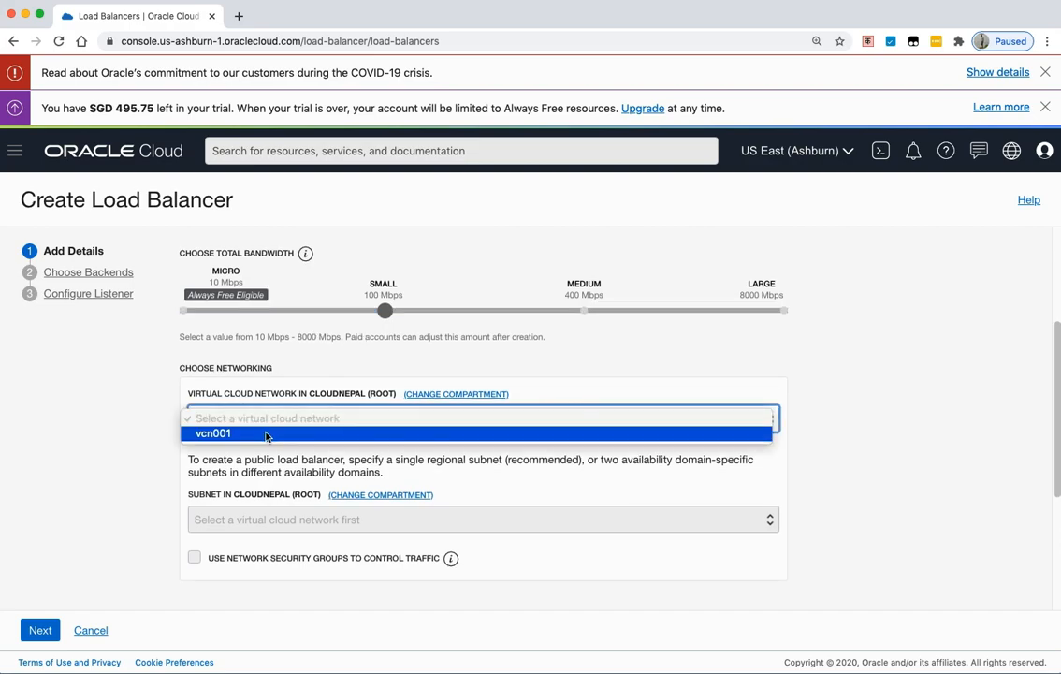
left_click(282, 432)
scroll(312, 429, "down", 2)
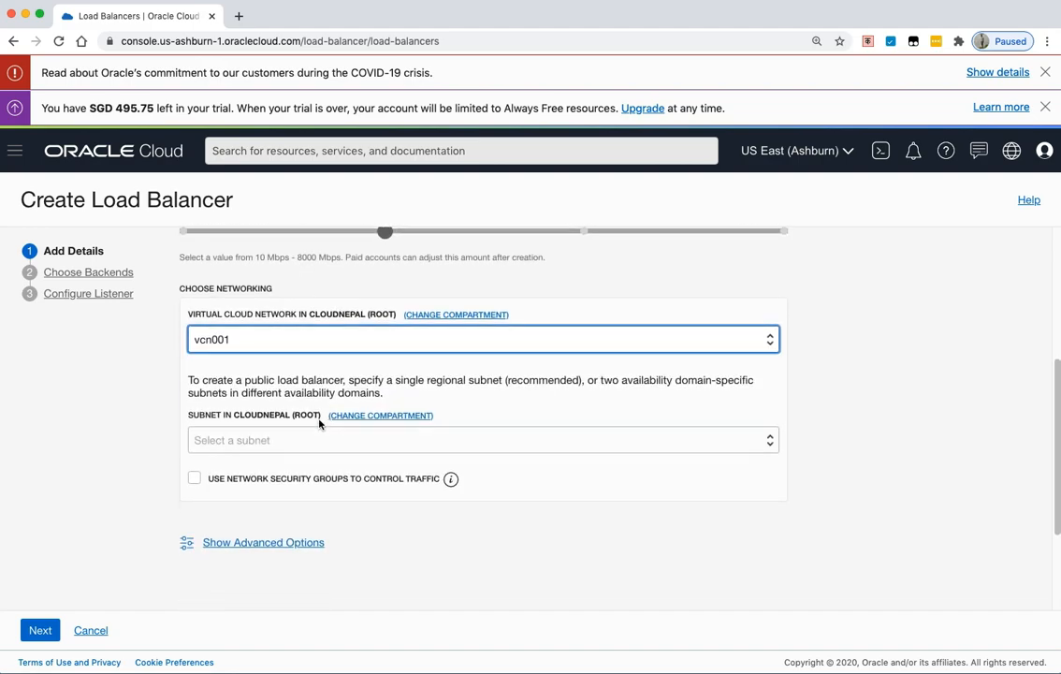
left_click(280, 438)
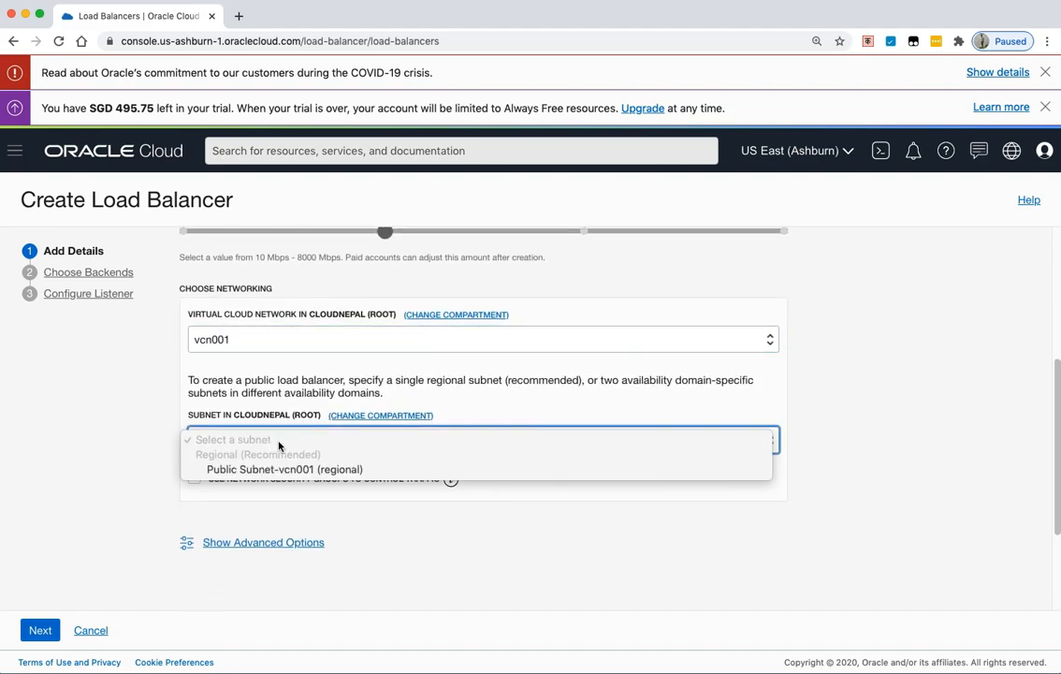
left_click(264, 469)
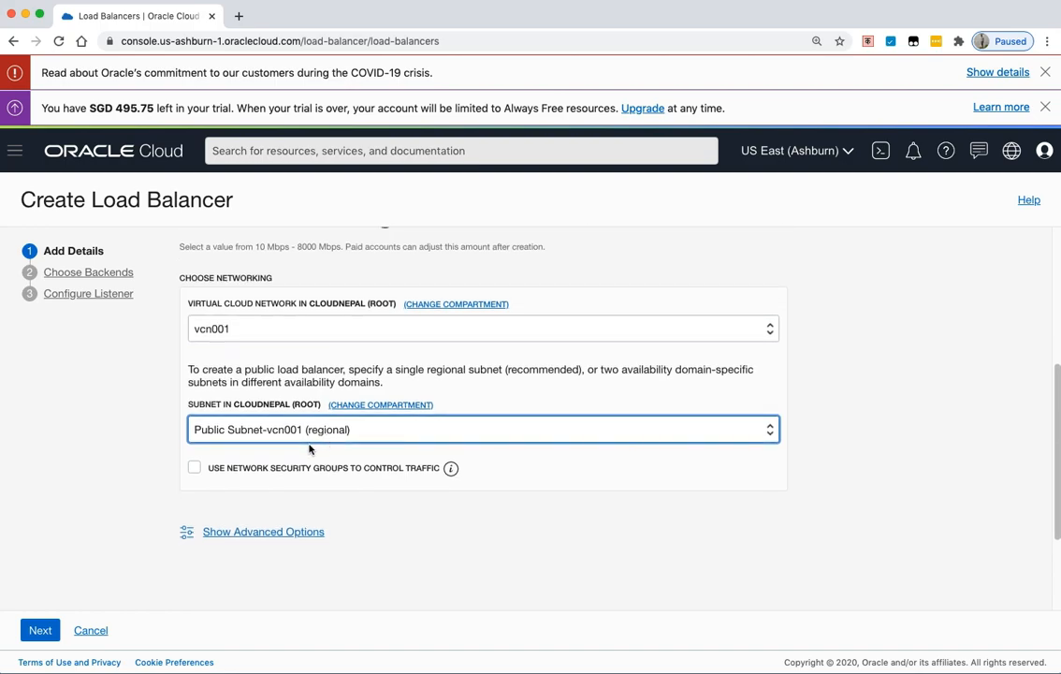
left_click(41, 630)
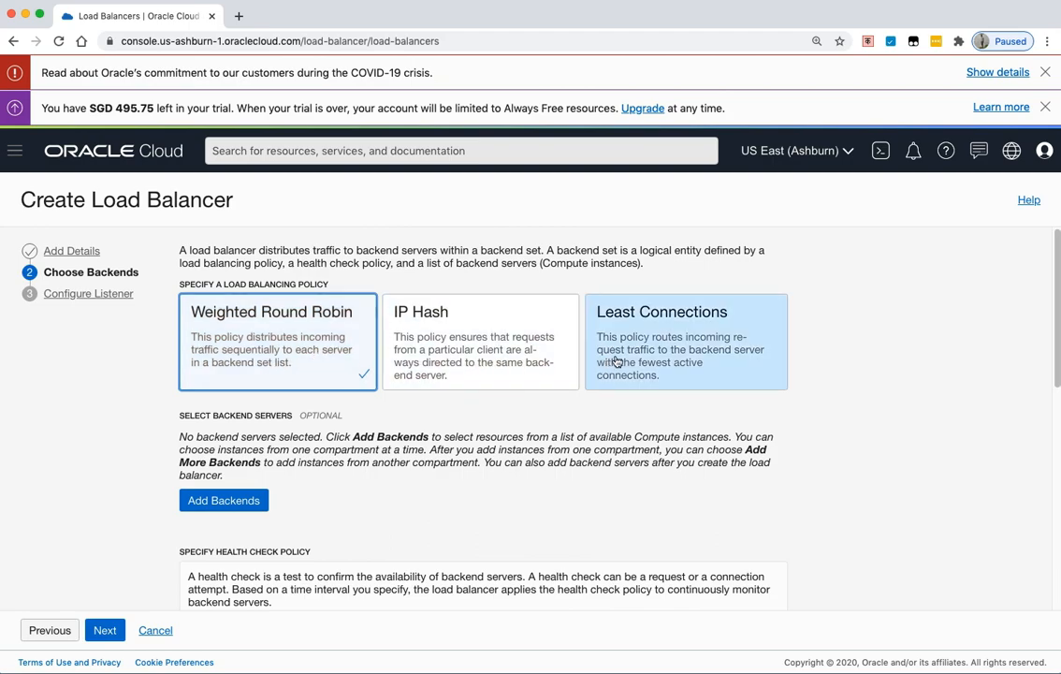
- Check which Compute instances are available as backends without adding any, and review the health check policy settings
scroll(280, 448, "down", 1)
scroll(279, 447, "down", 1)
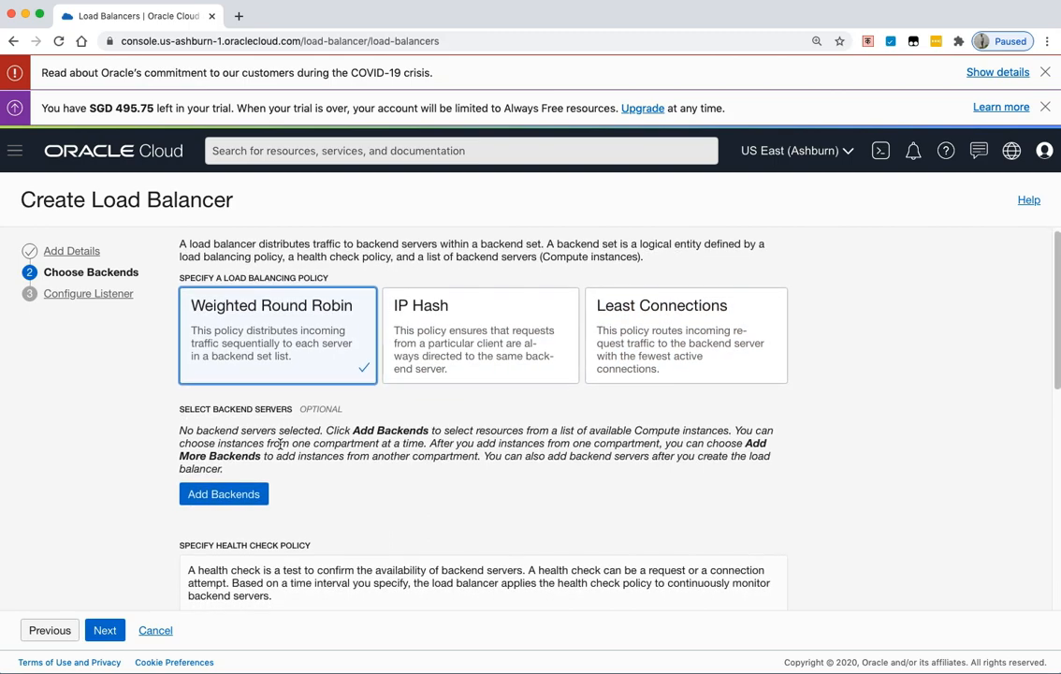
left_click(248, 498)
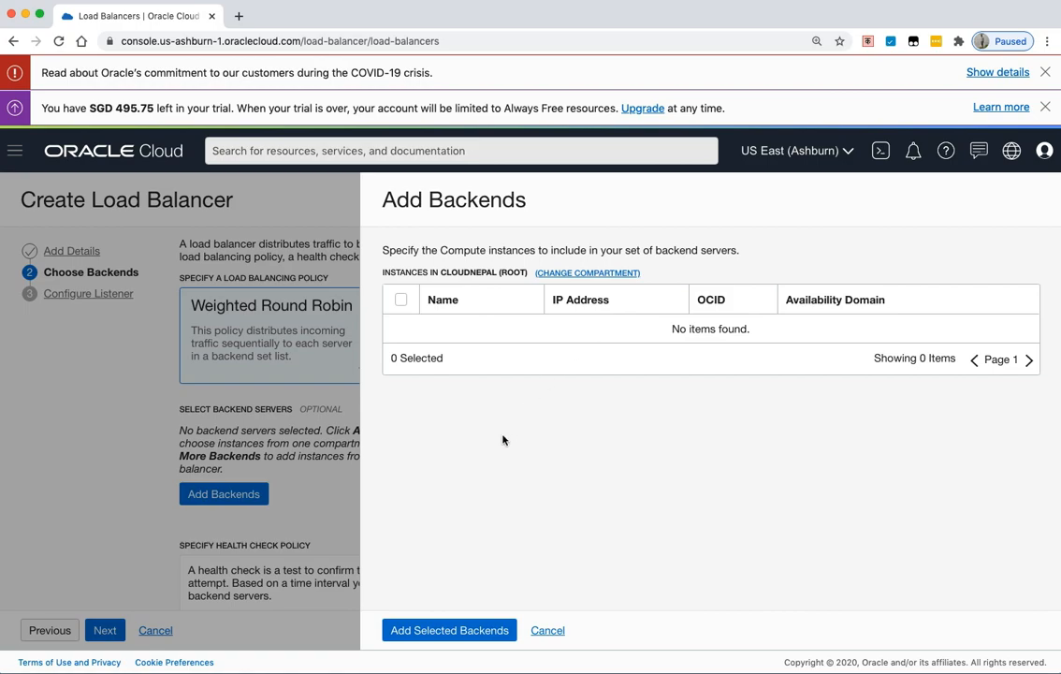
left_click(548, 631)
scroll(354, 564, "down", 2)
scroll(356, 559, "down", 1)
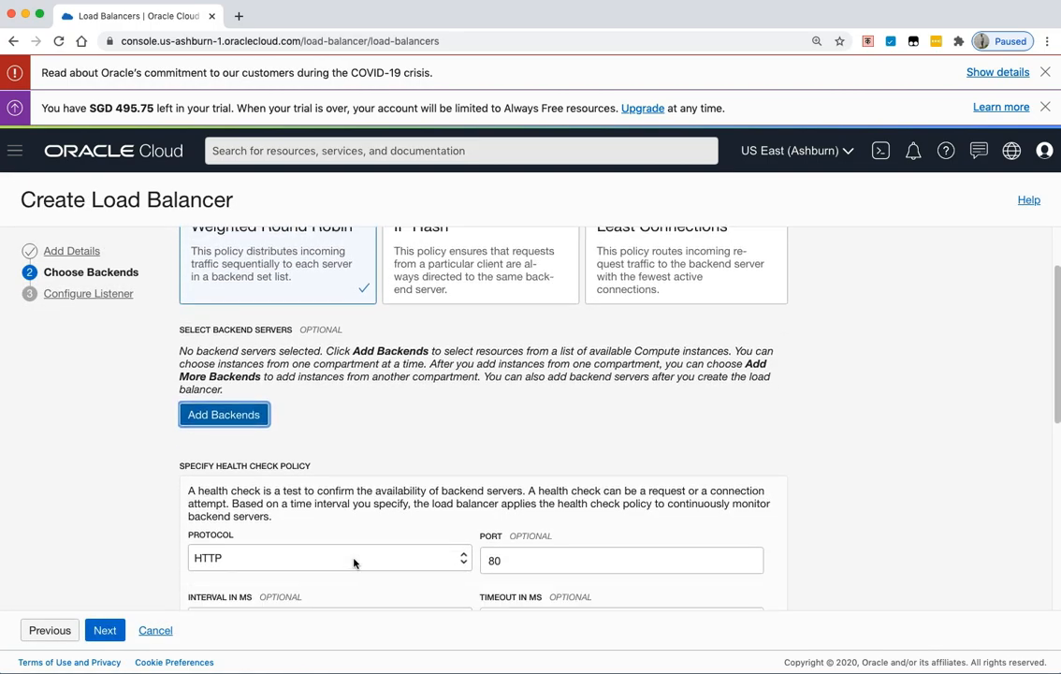
scroll(332, 545, "down", 1)
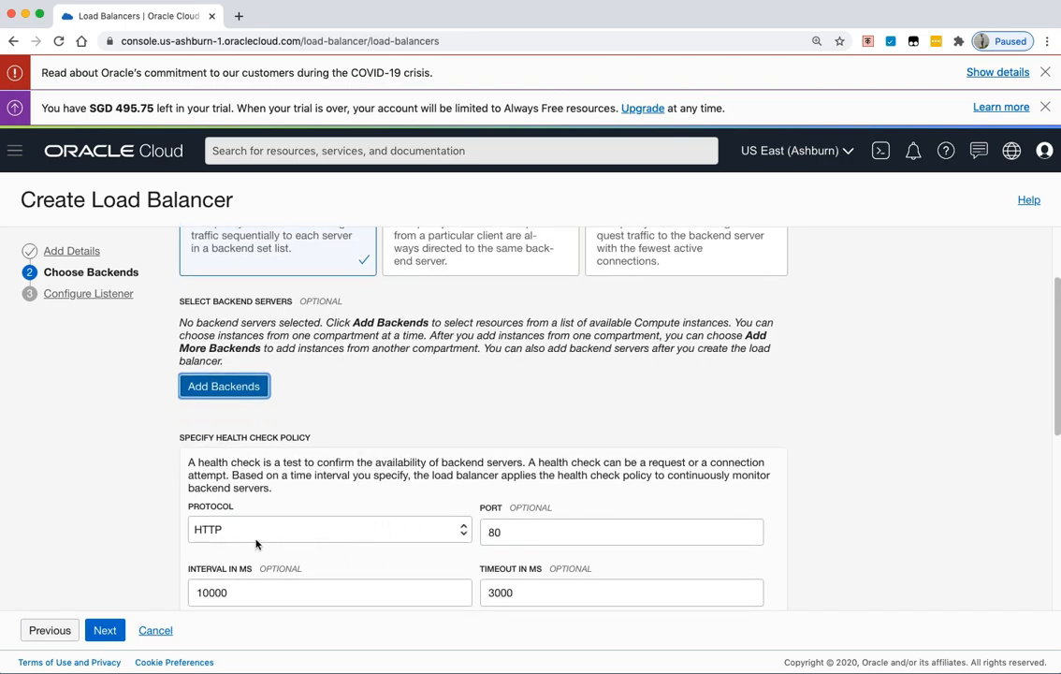
scroll(259, 543, "down", 5)
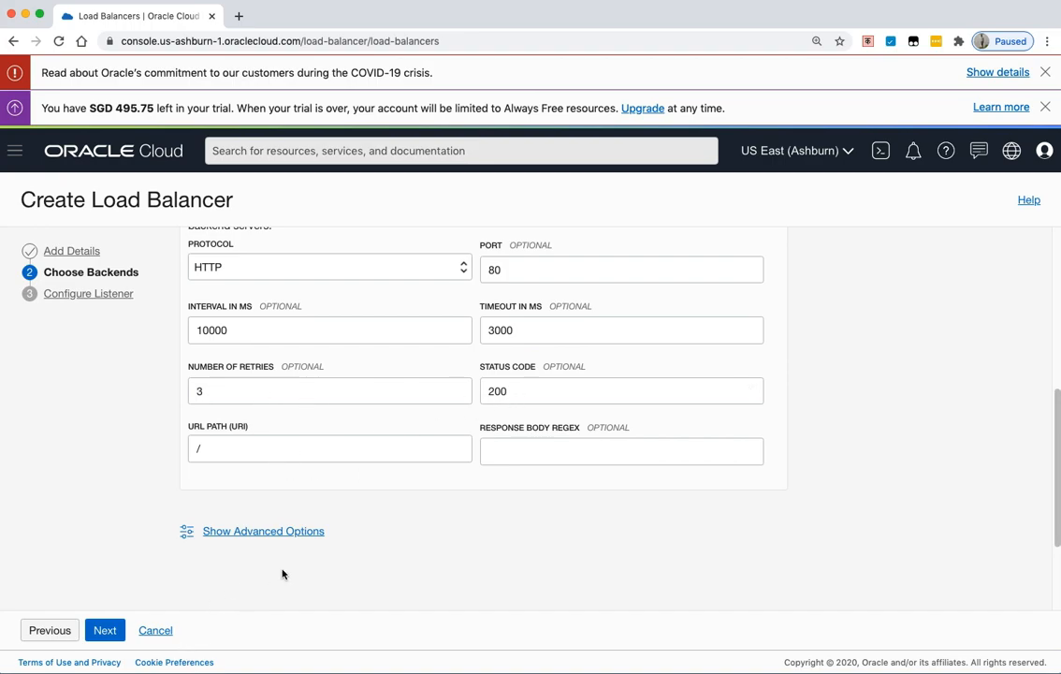
- Rename the backend set as bs_NepalOUG in the advanced options and proceed to the listener configuration
scroll(179, 580, "down", 3)
left_click(258, 404)
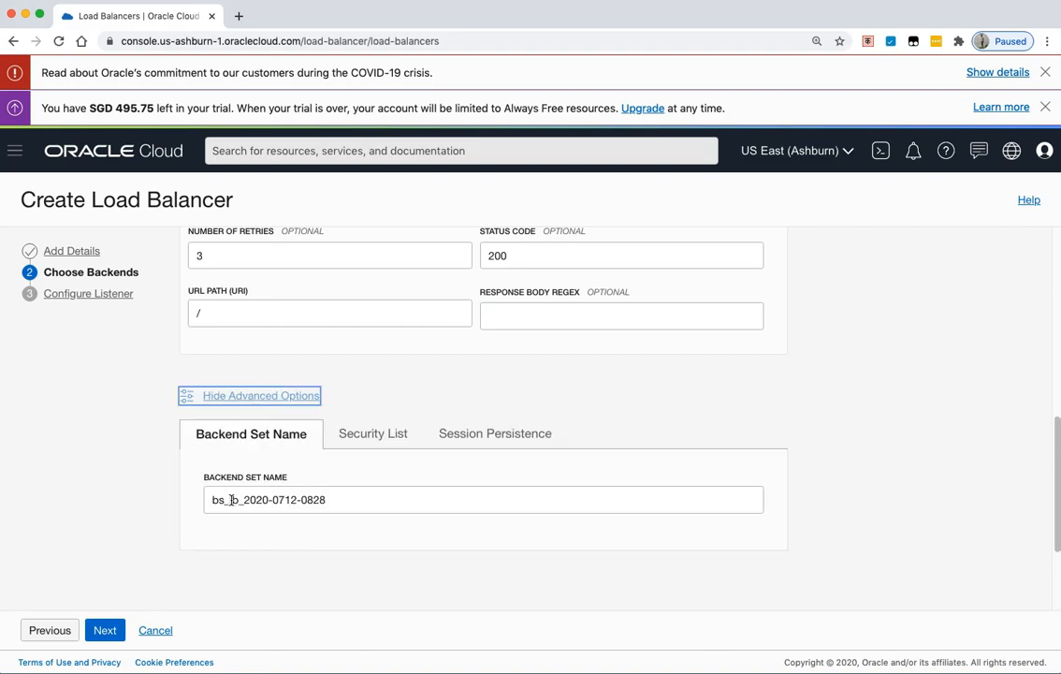
left_click_drag(229, 500, 358, 500)
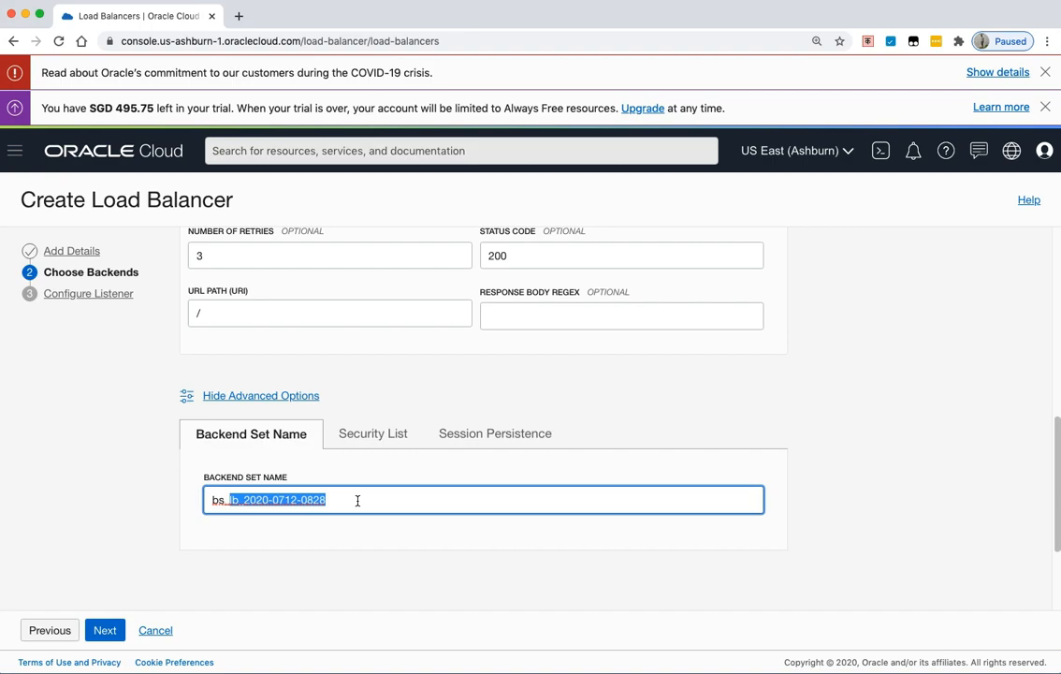
type("_N")
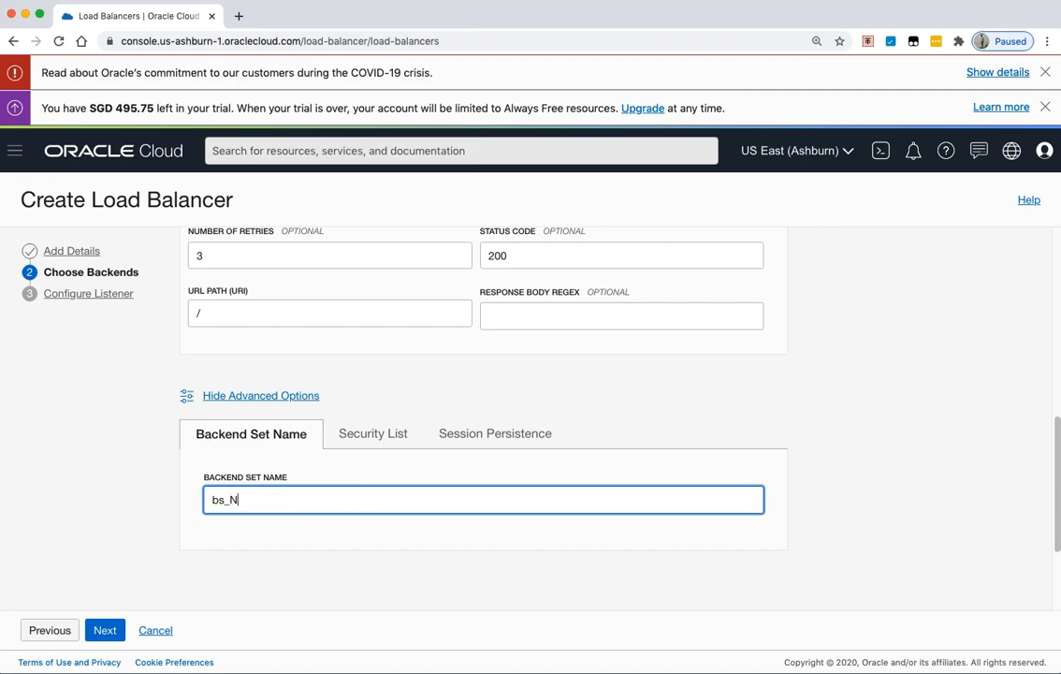
type("epaloug")
key("BackSpace")
key("BackSpace")
type("OUG")
scroll(240, 520, "up", 2)
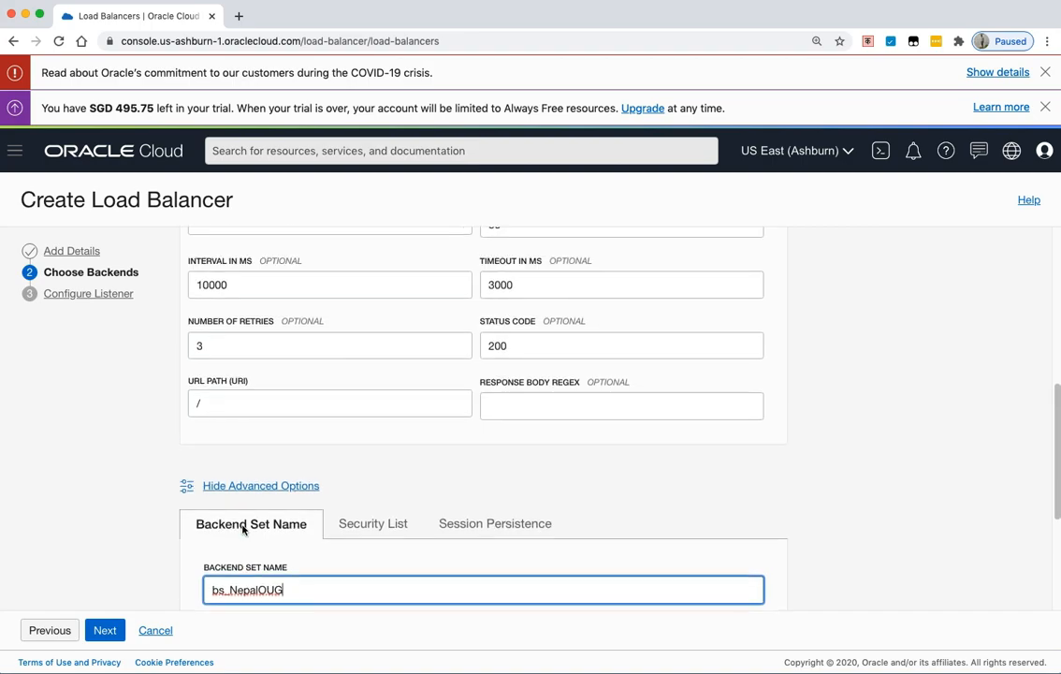
scroll(238, 517, "down", 5)
left_click(105, 630)
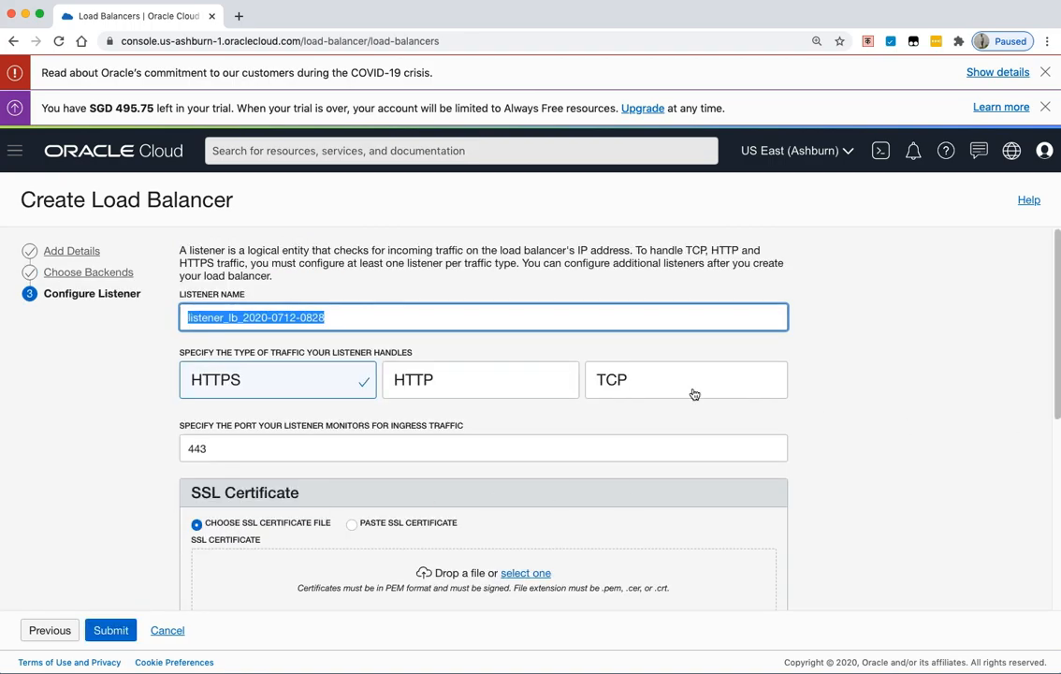
- Rename the listener as listener_NepalOUG and set it to handle HTTP traffic
left_click(229, 318)
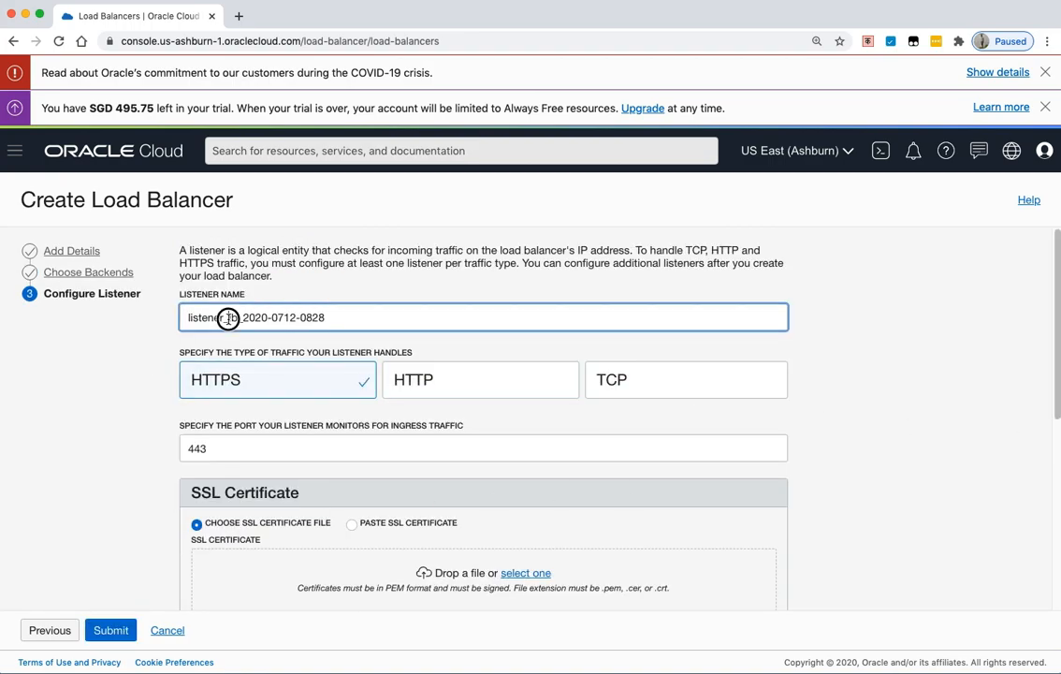
left_click_drag(228, 318, 355, 317)
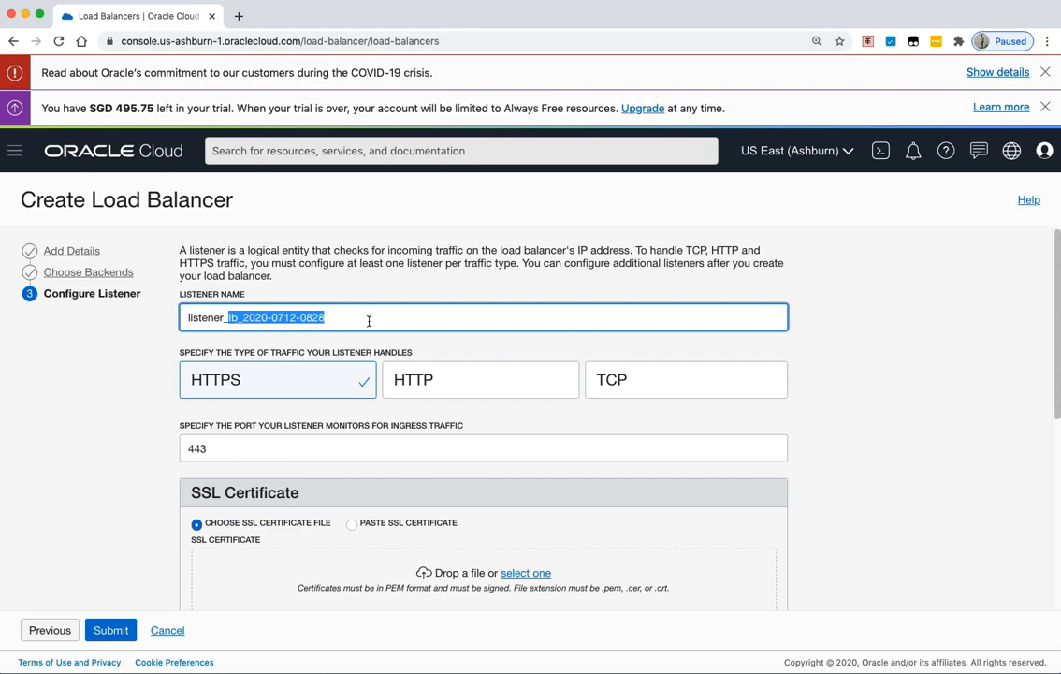
type("NepalOUG")
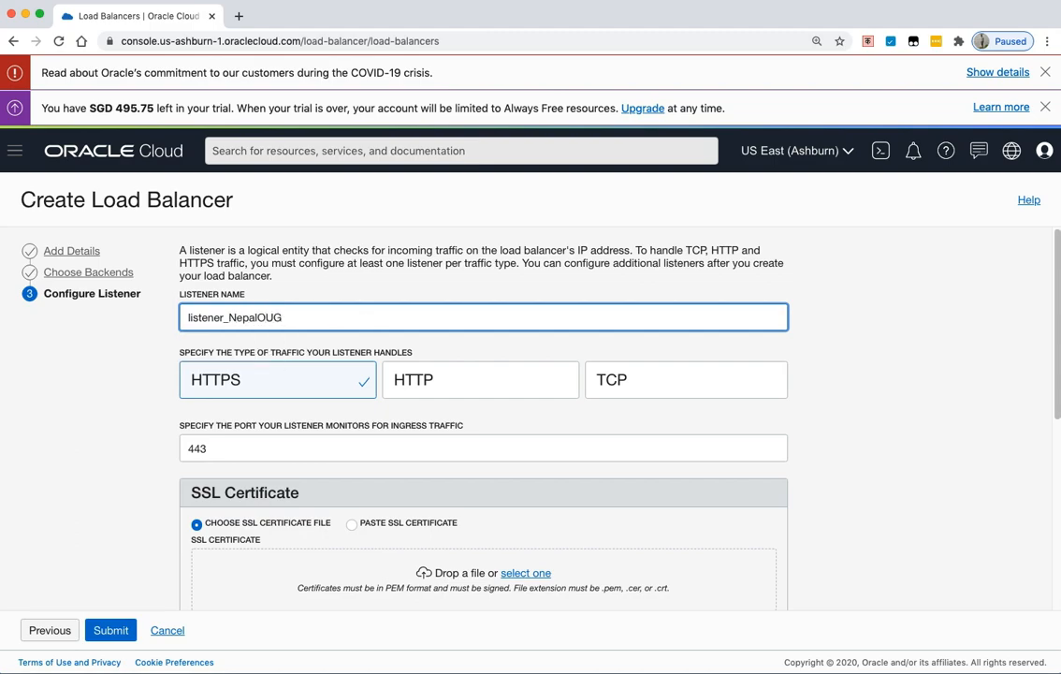
left_click(83, 400)
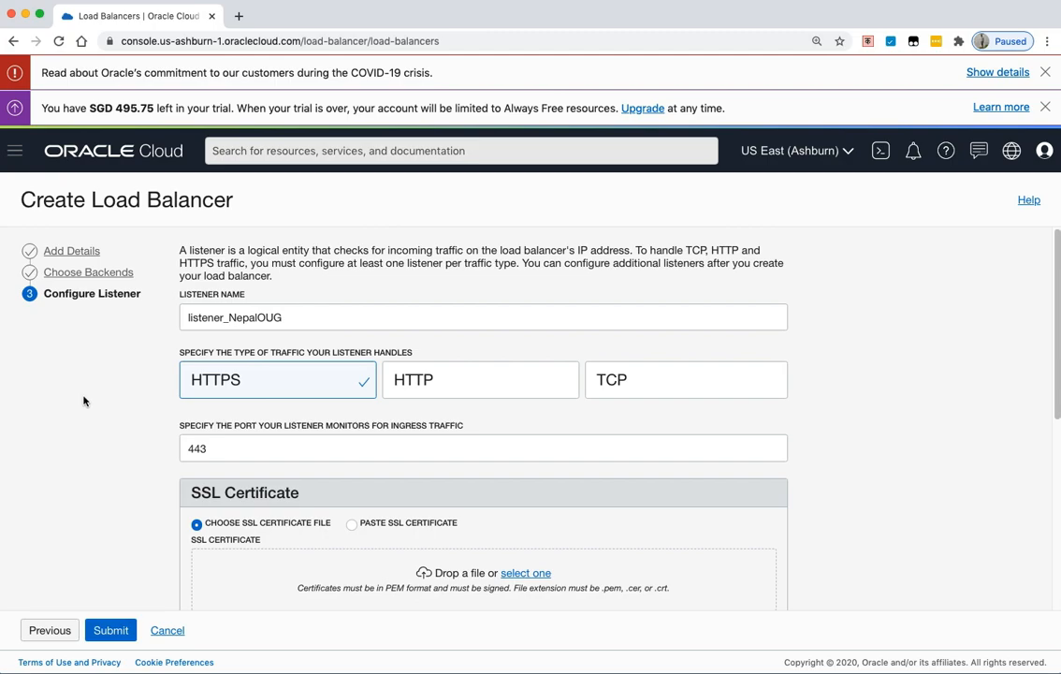
left_click(455, 383)
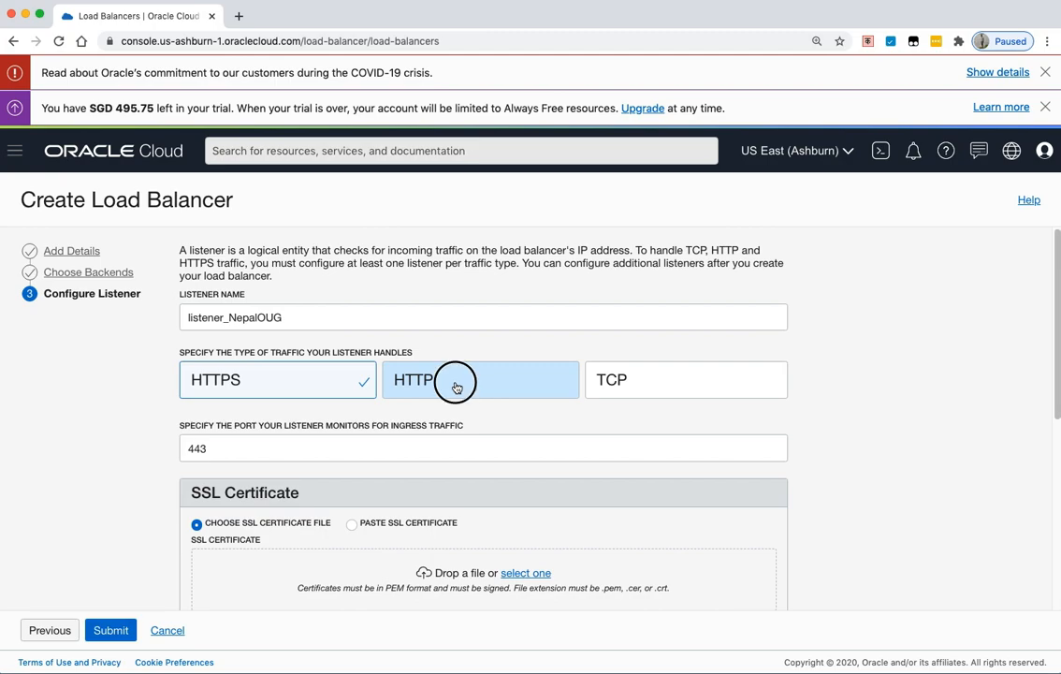
- Try 76 as the listener's ingress port, and set the port back to 80
left_click(210, 445)
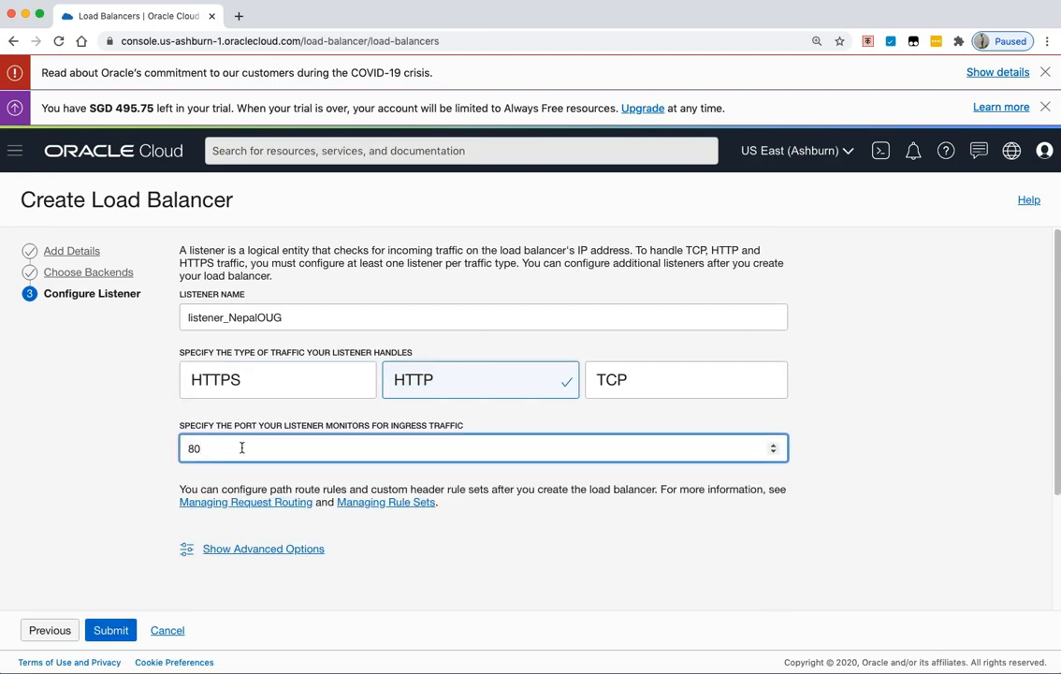
key("BackSpace")
key("BackSpace")
type("76")
left_click_drag(218, 447, 156, 447)
type("80")
left_click(95, 515)
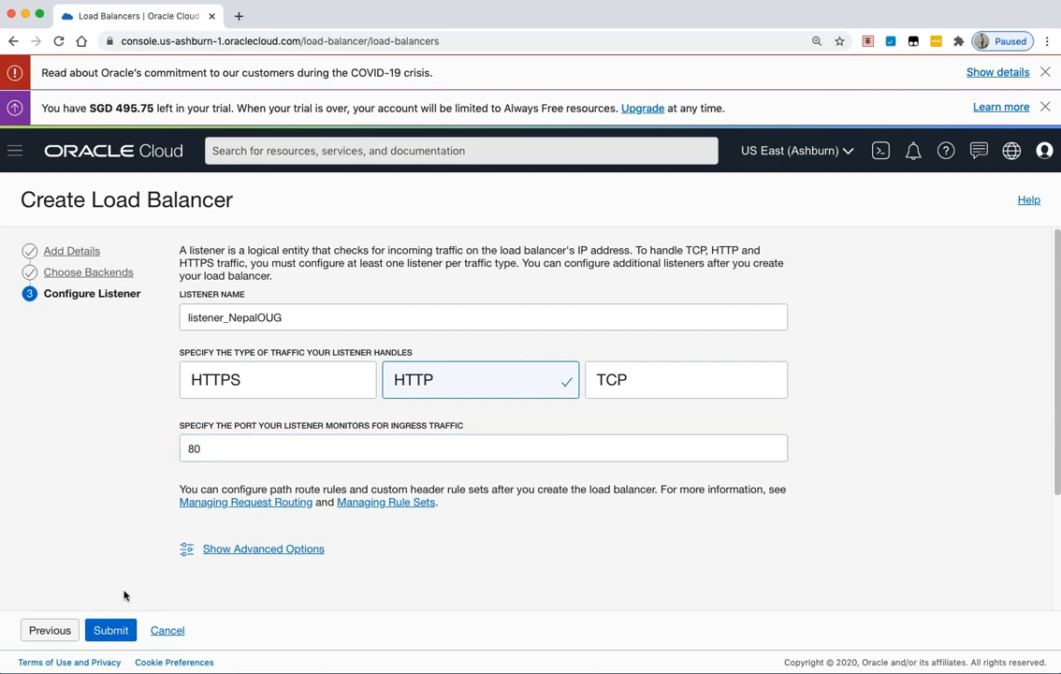
- Submit the load balancer for creation and check its status, network details and backend health until it is active
left_click(112, 633)
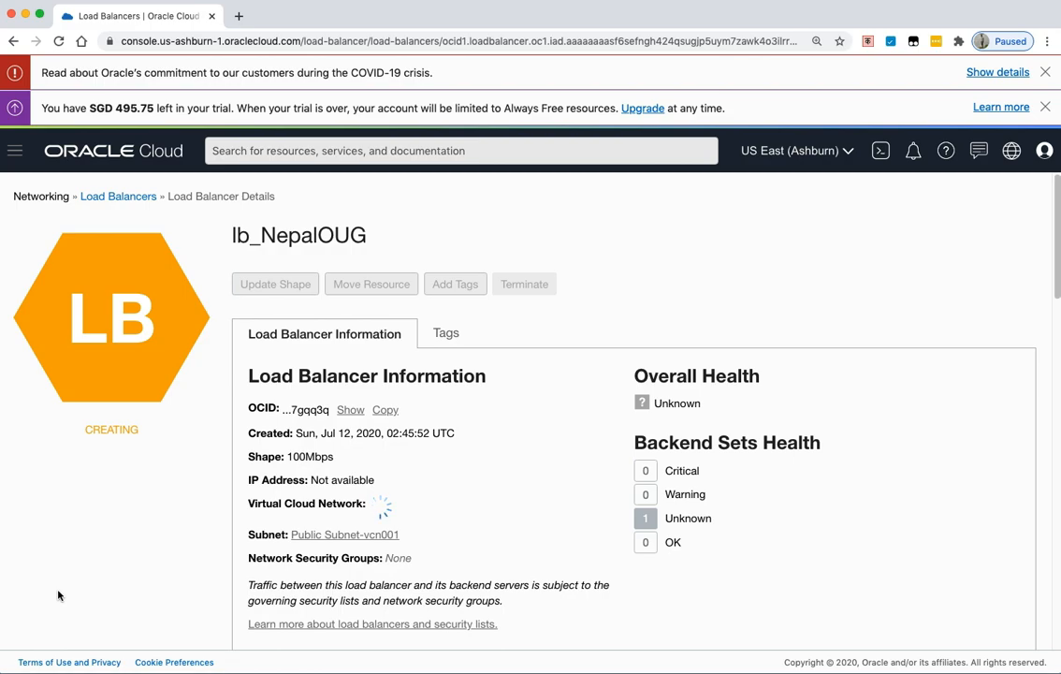
double_click(112, 429)
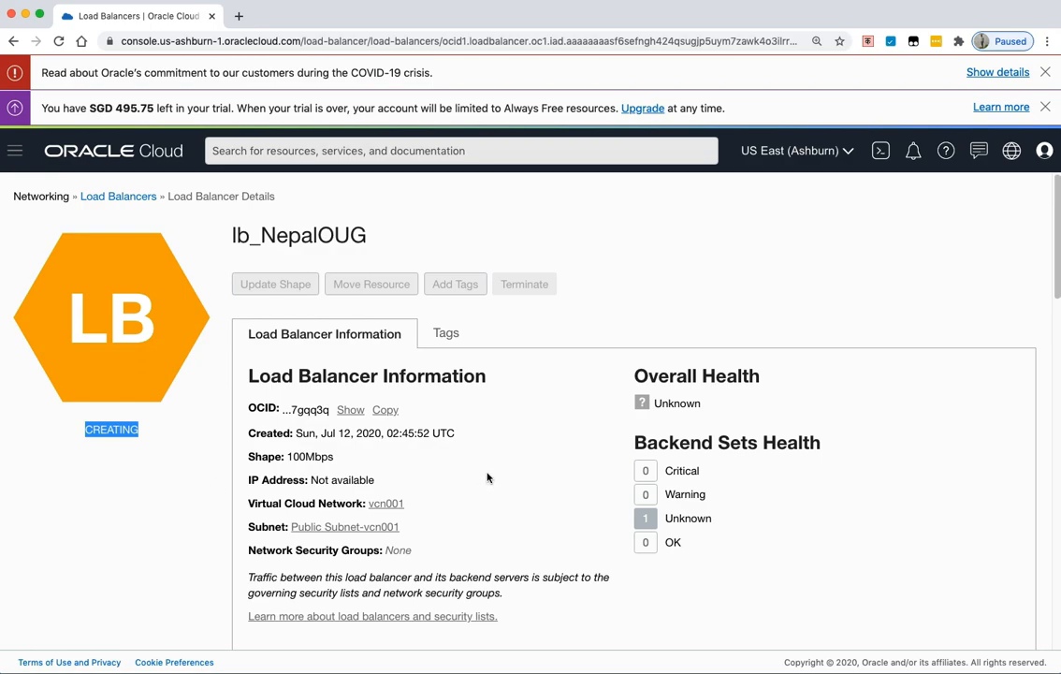
scroll(461, 492, "down", 1)
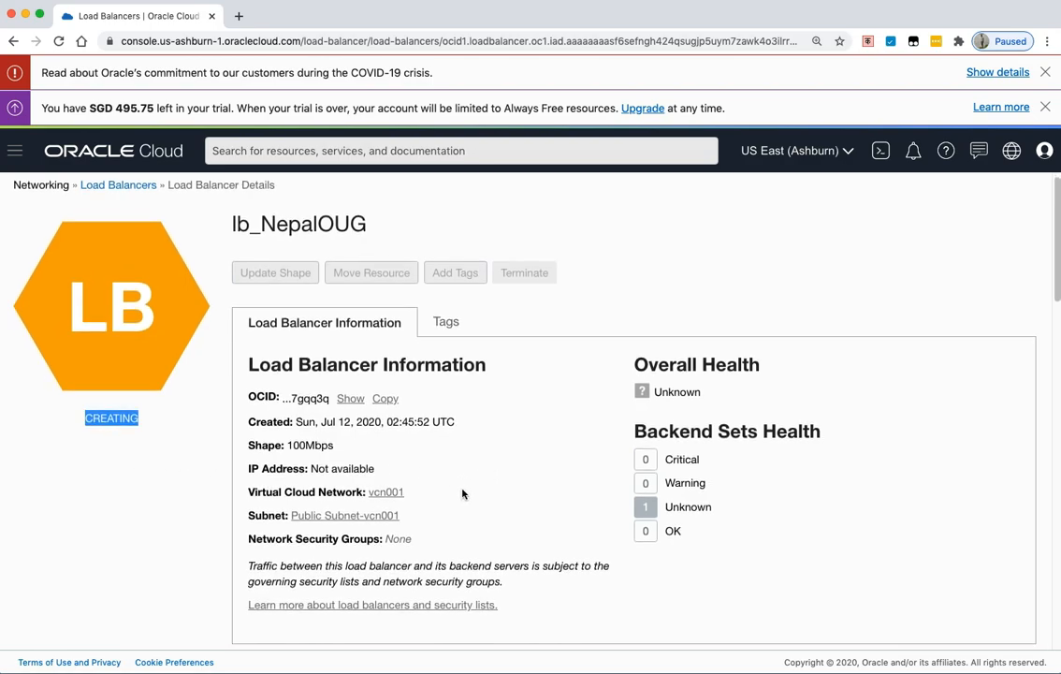
scroll(461, 493, "down", 1)
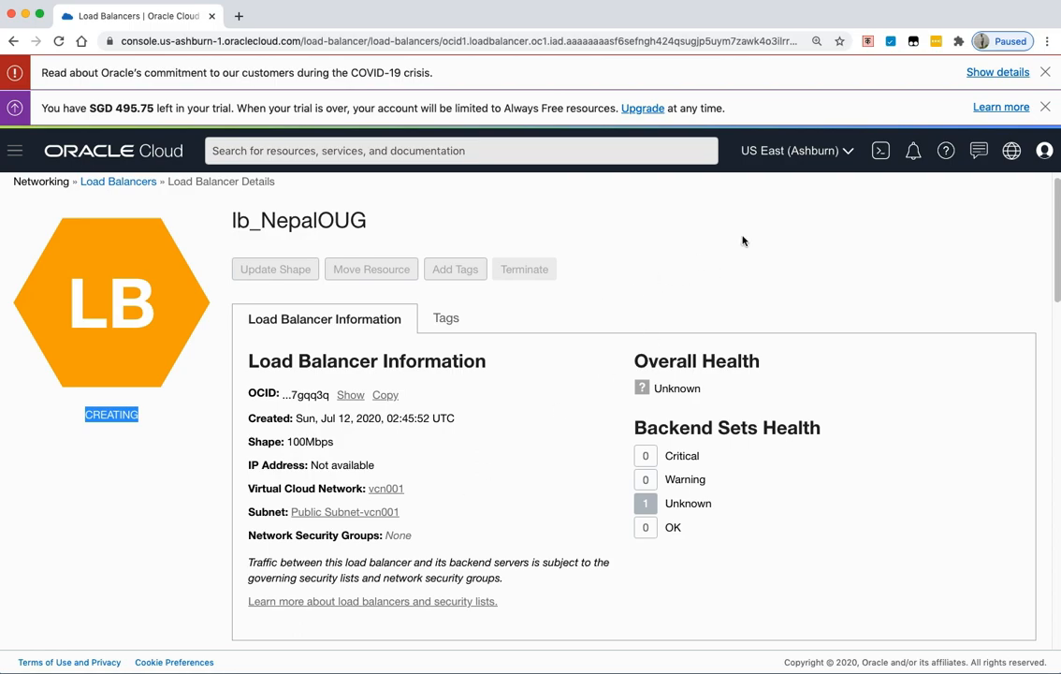
scroll(1042, 140, "down", 2)
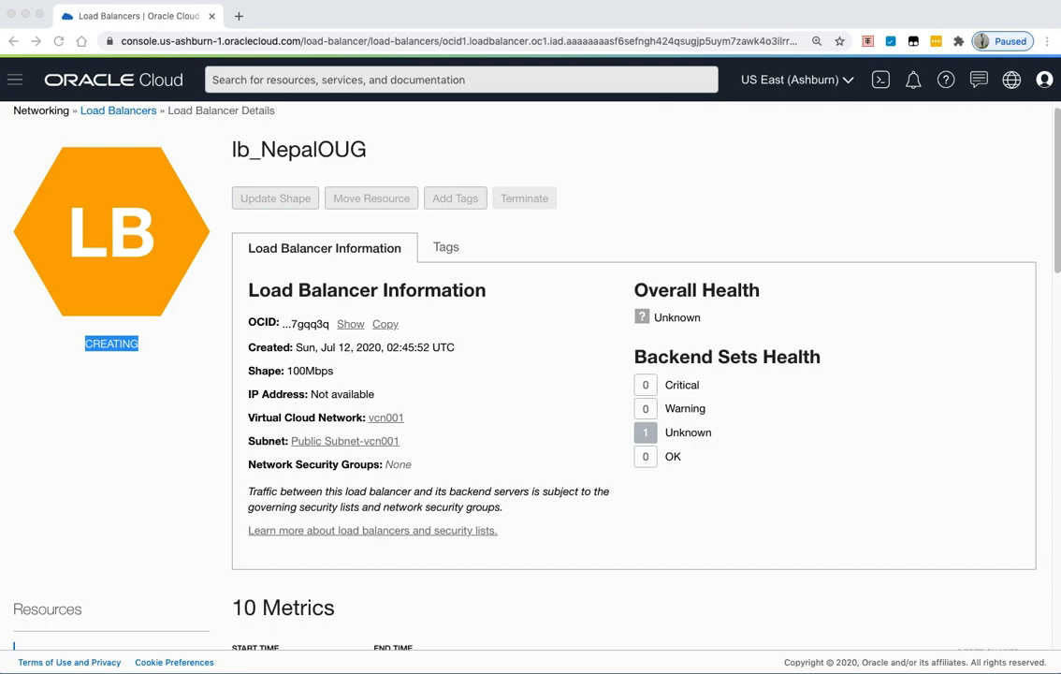
left_click(647, 502)
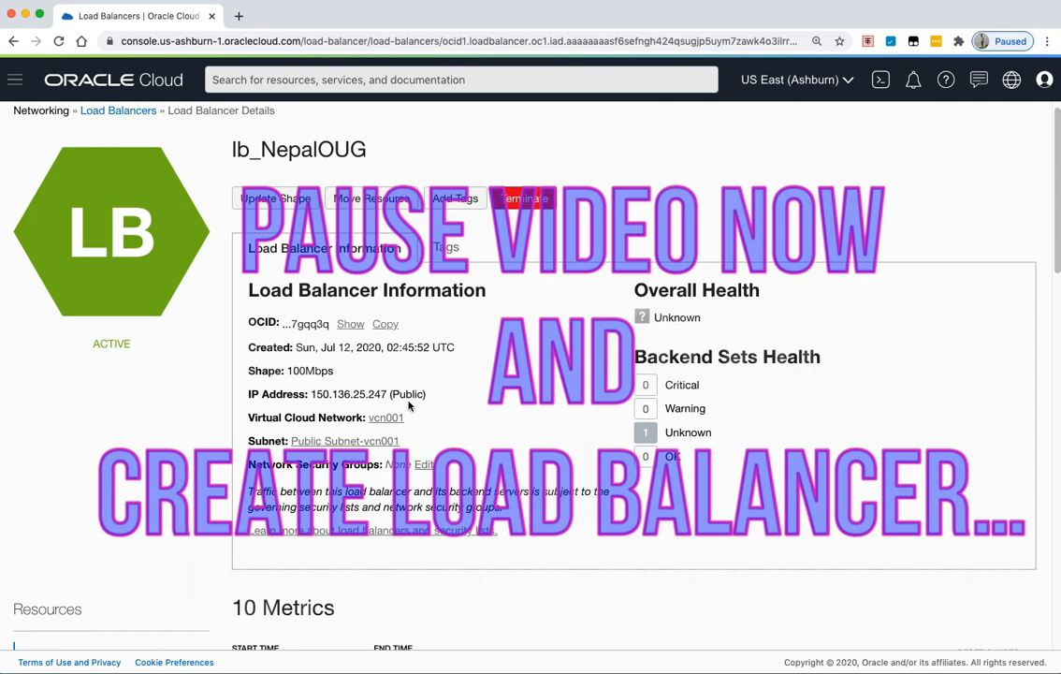
scroll(410, 402, "down", 1)
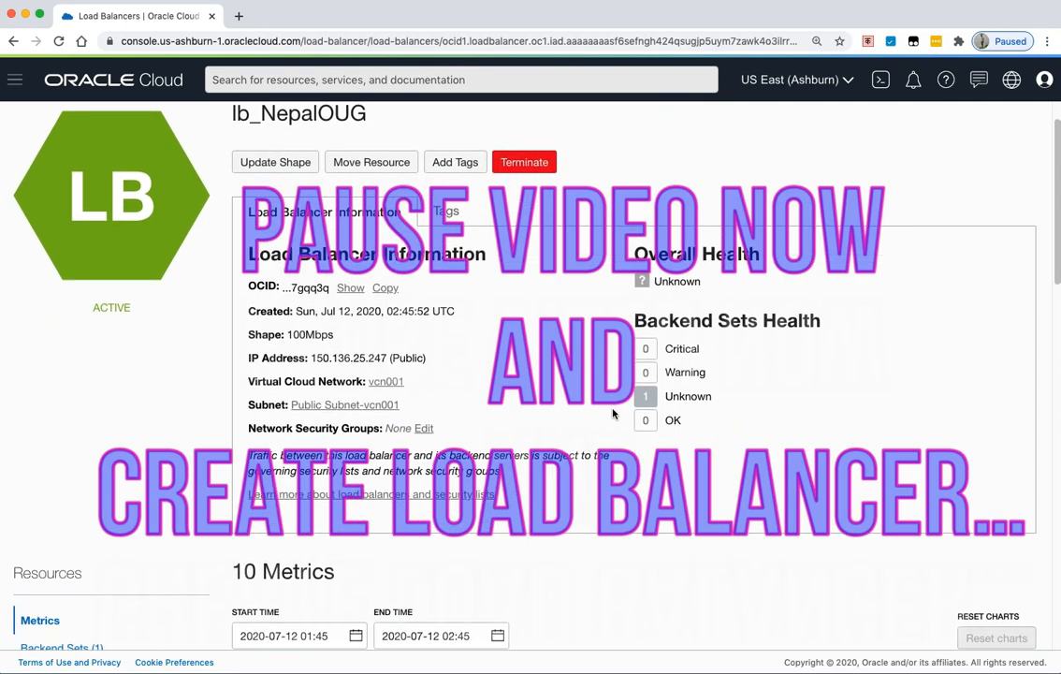
scroll(613, 412, "down", 2)
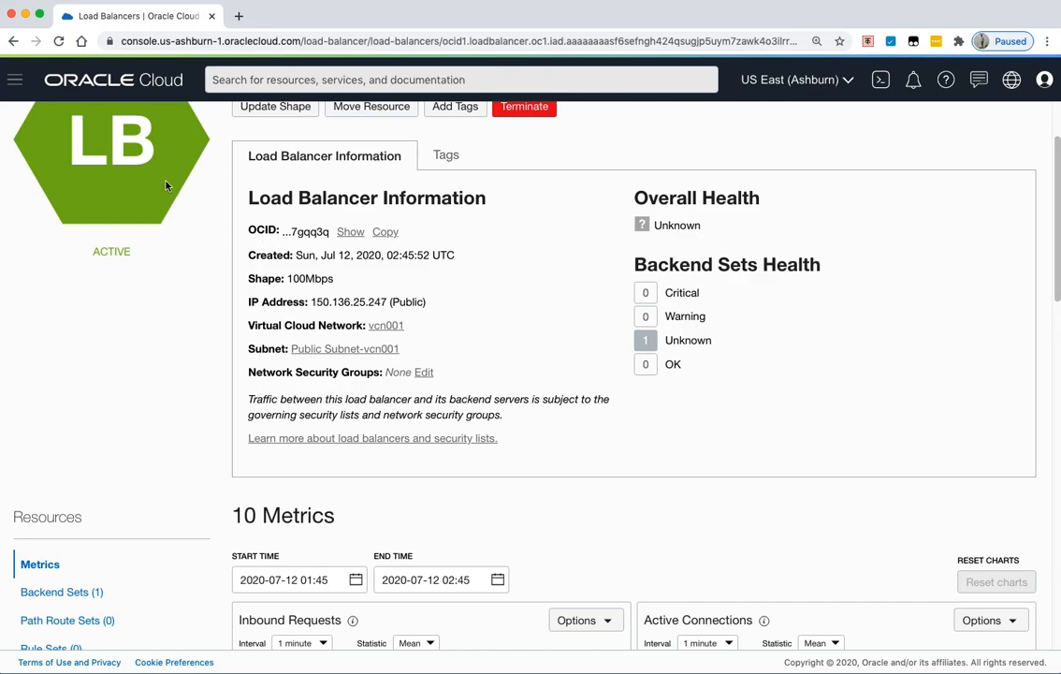
- Start creating a file system in File Storage and review its default export and mount target information
left_click(14, 84)
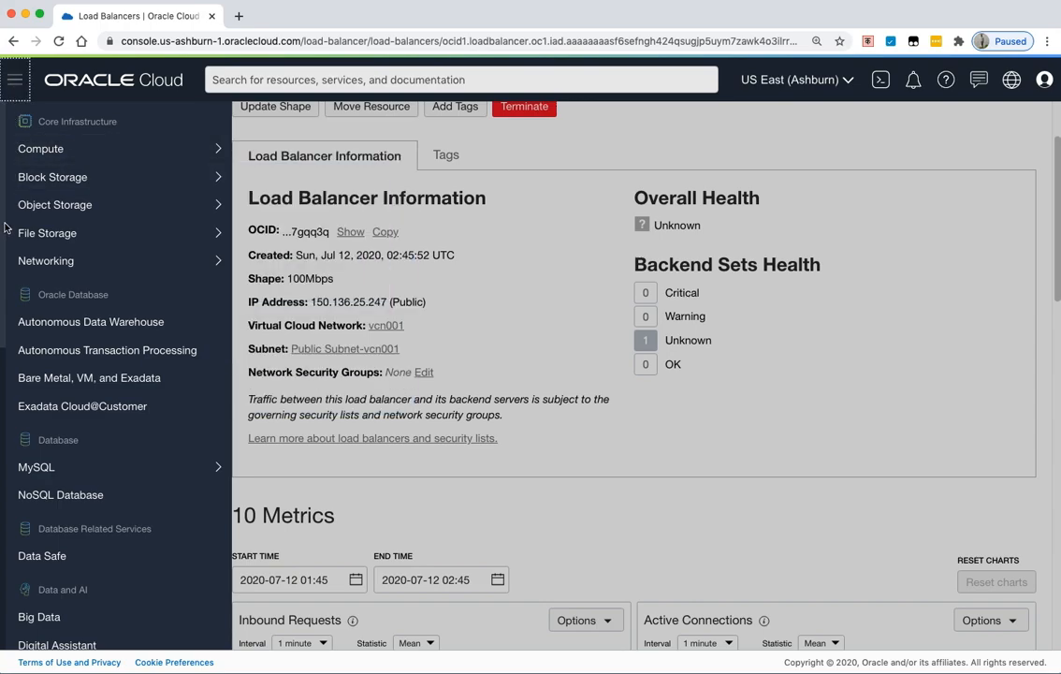
mouse_move(7, 236)
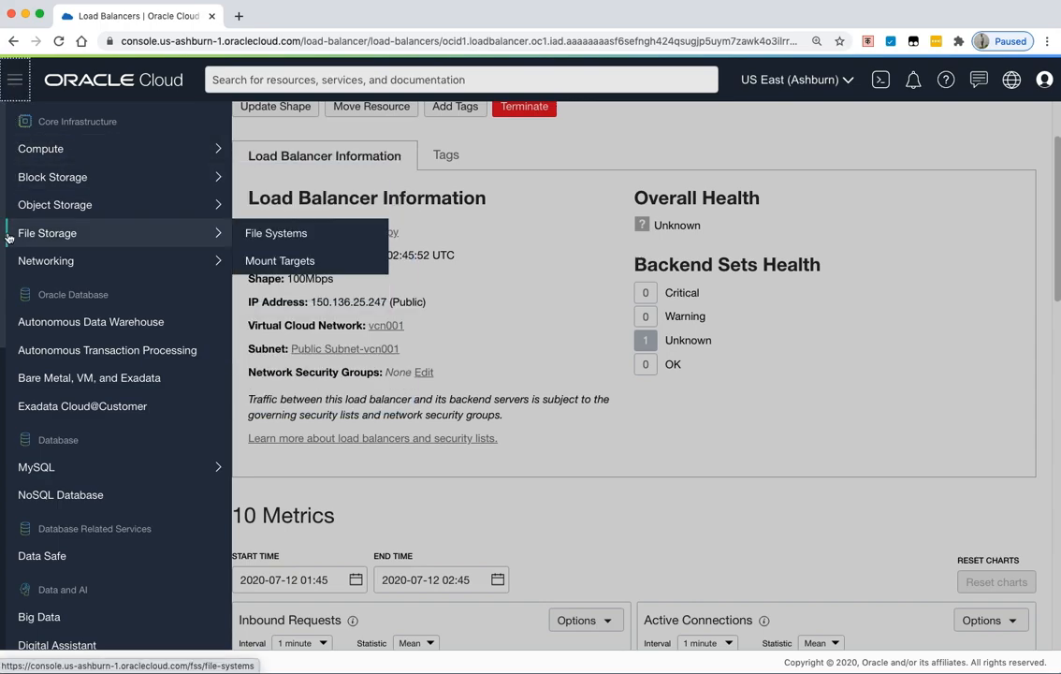
left_click(280, 234)
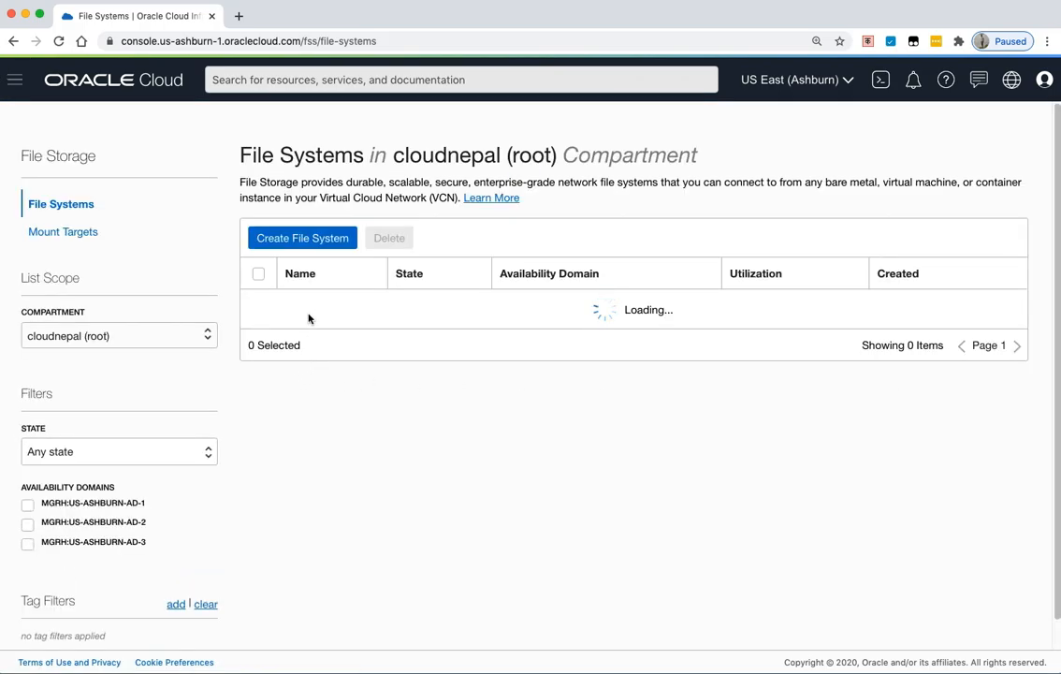
left_click(310, 244)
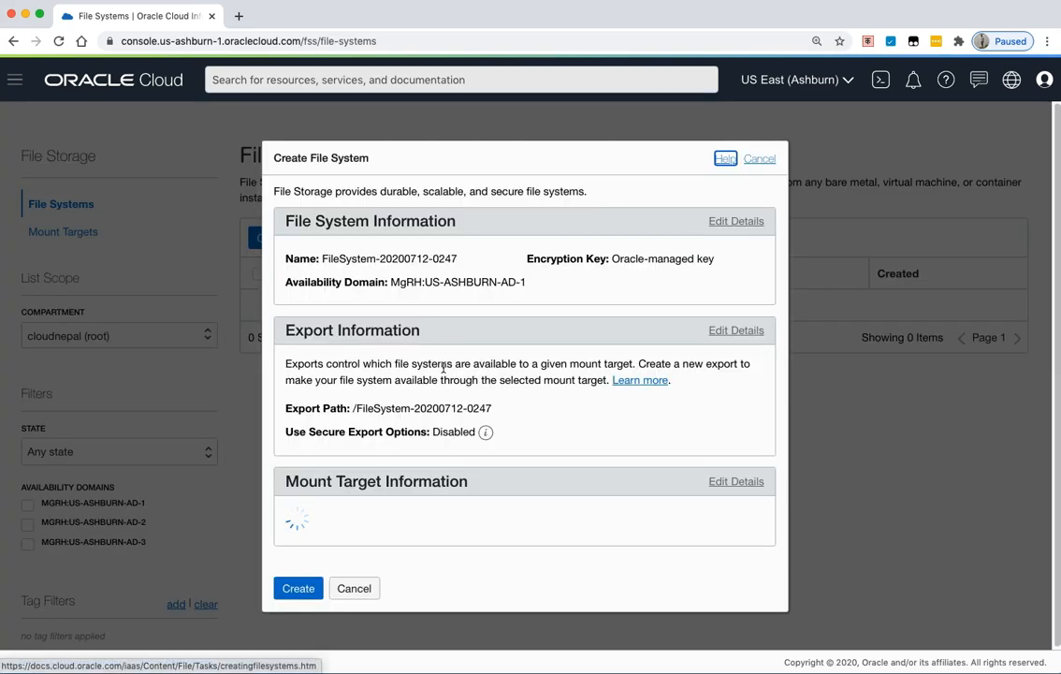
scroll(416, 371, "down", 2)
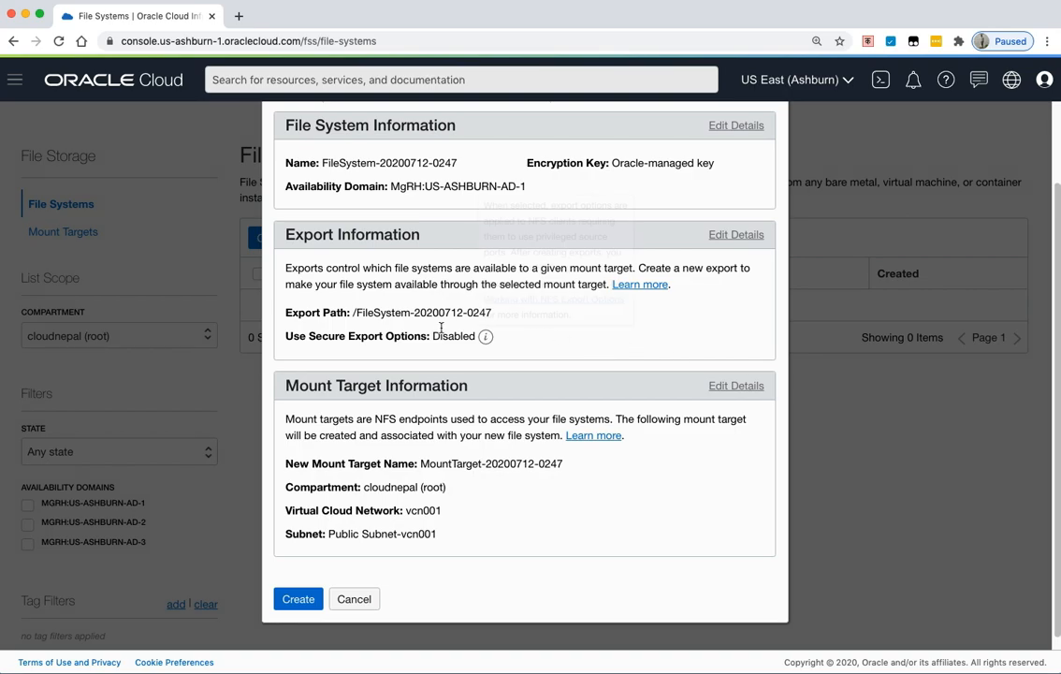
scroll(485, 336, "up", 2)
- Name the file system webroot_NepalOUG in its editable details and create it with the default export and mount target
left_click(733, 180)
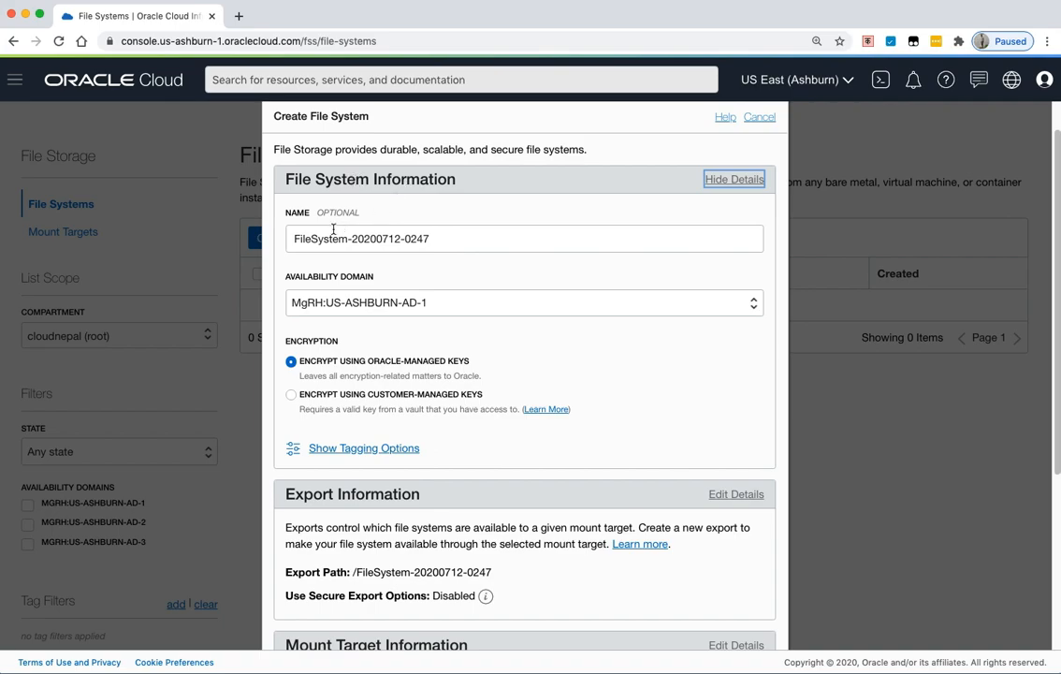
triple_click(468, 244)
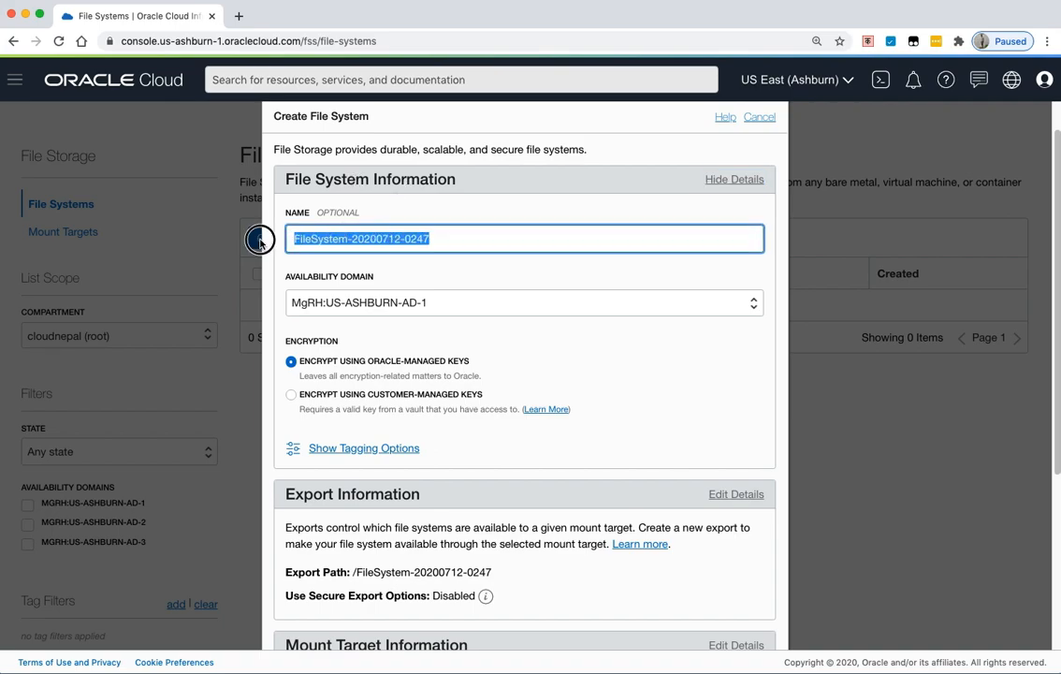
type("webro")
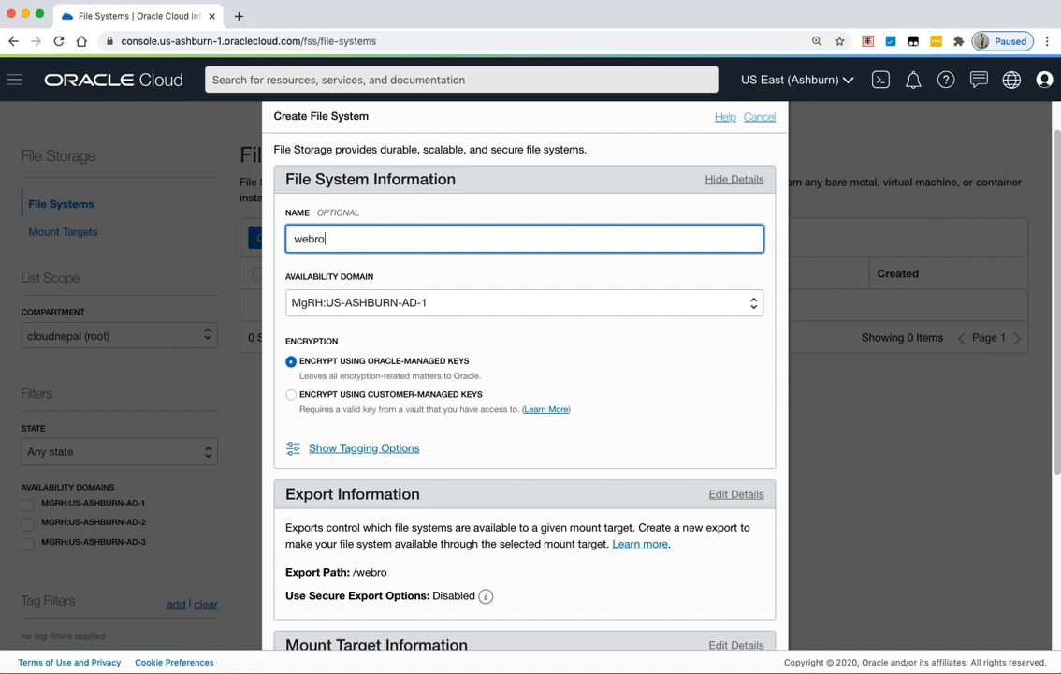
type("ot_NepalOUG")
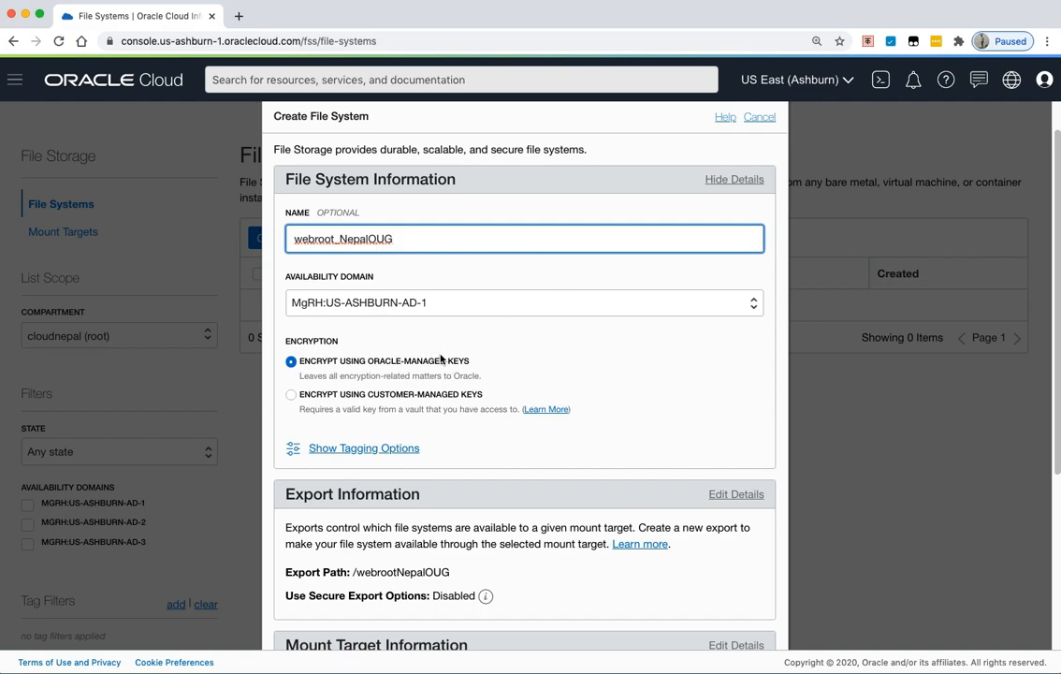
scroll(444, 360, "down", 5)
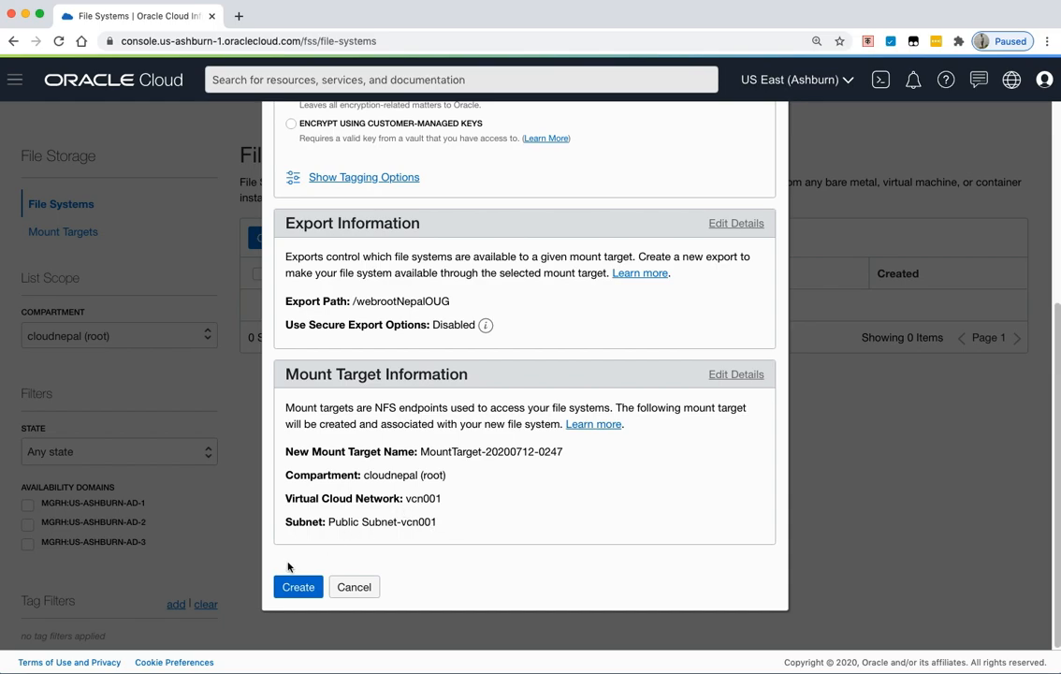
left_click(297, 588)
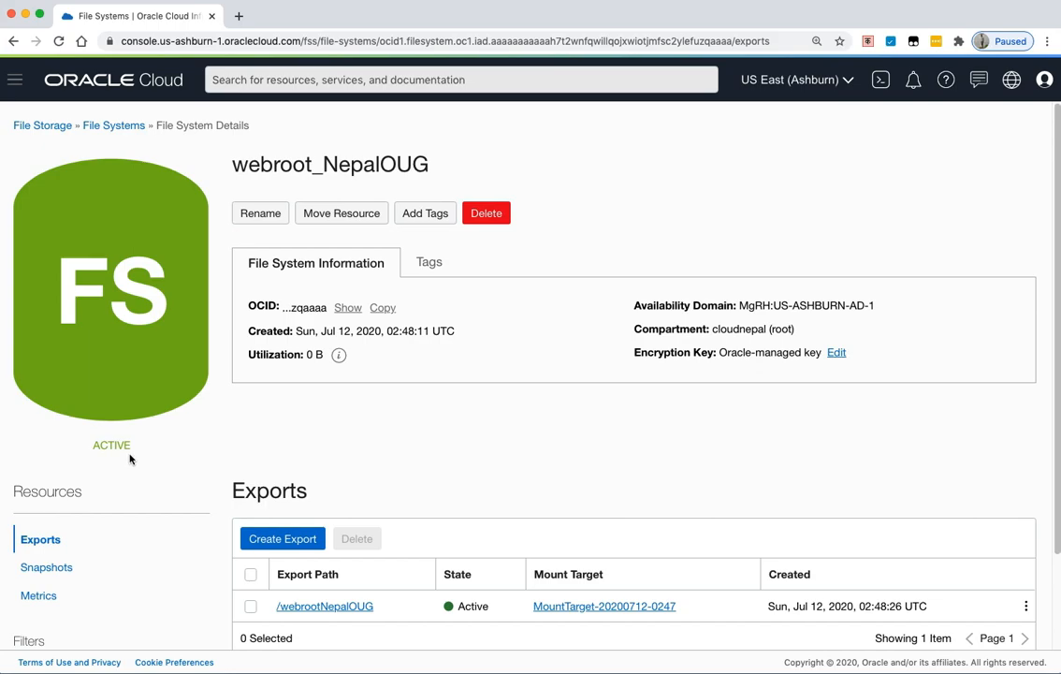
- Open the mount commands of the /webrootNepalOUG export and read the security rules required before mounting
scroll(476, 485, "down", 1)
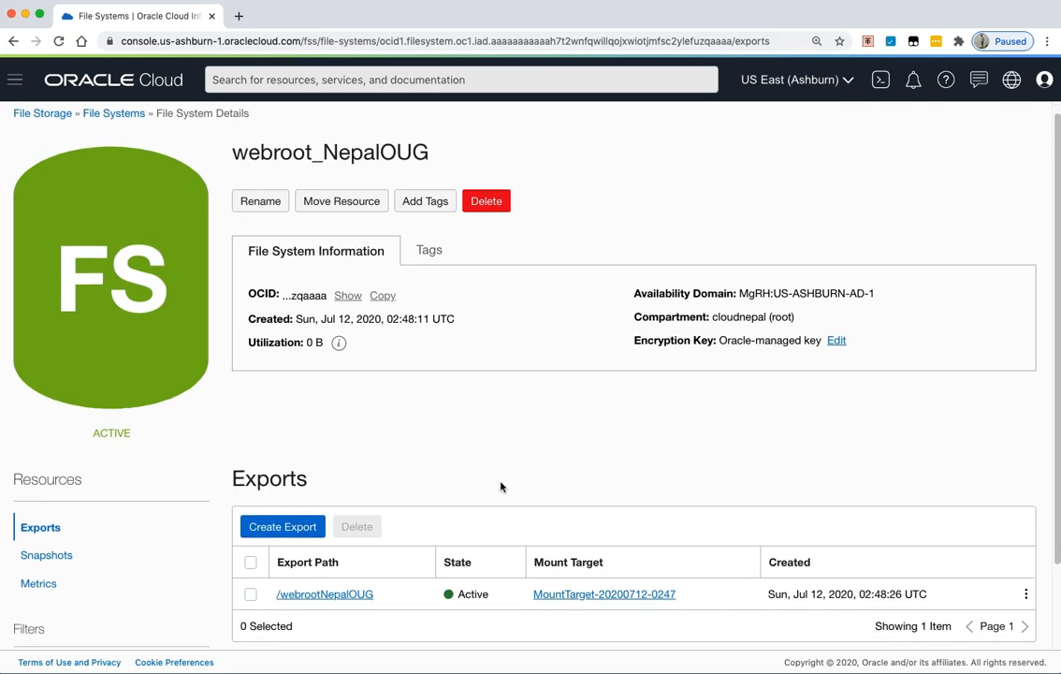
left_click(1026, 596)
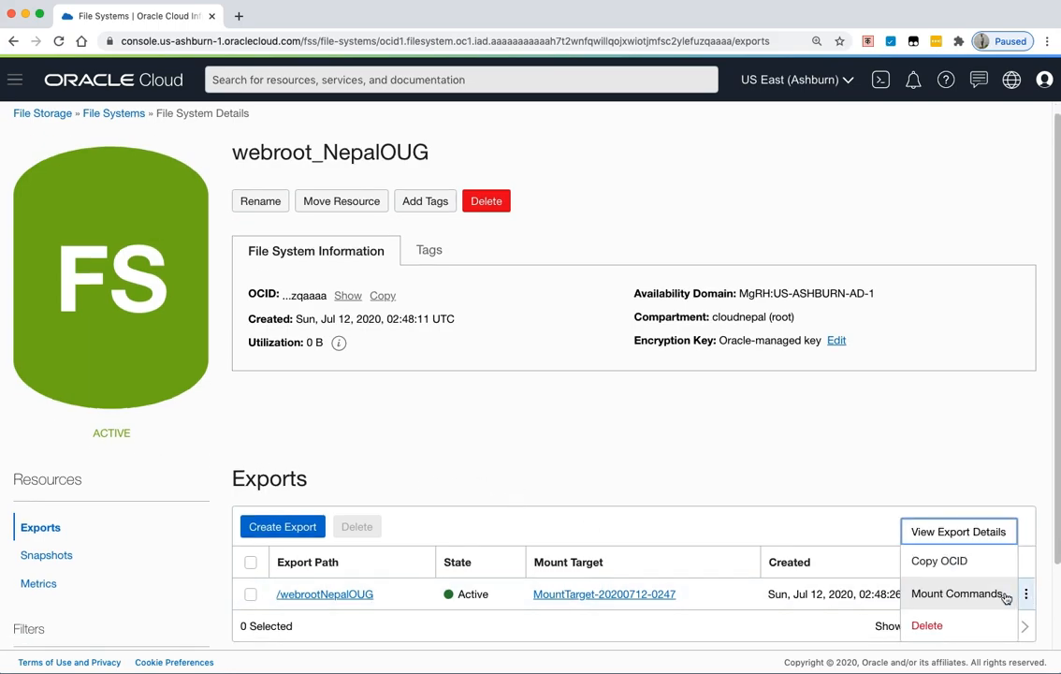
left_click(956, 594)
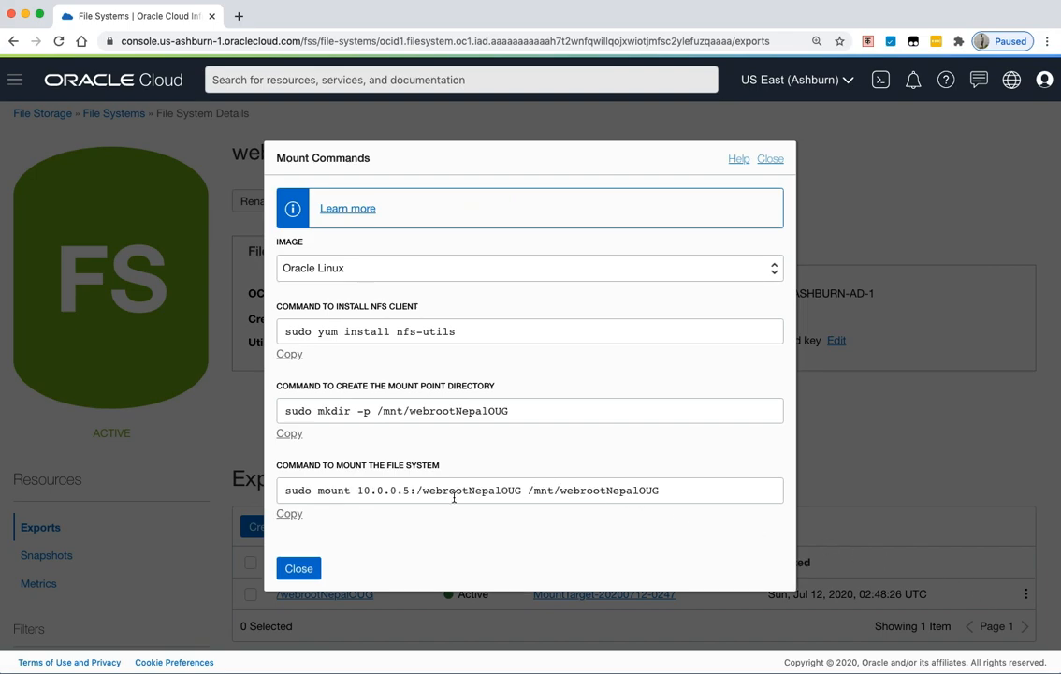
scroll(455, 504, "down", 3)
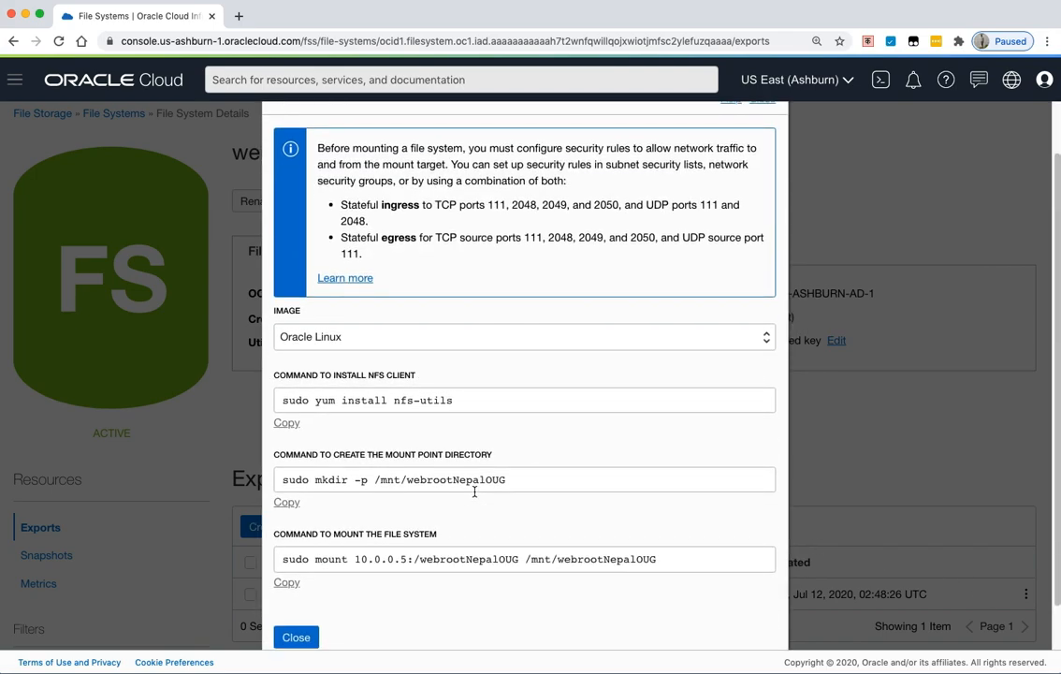
left_click_drag(284, 131, 443, 269)
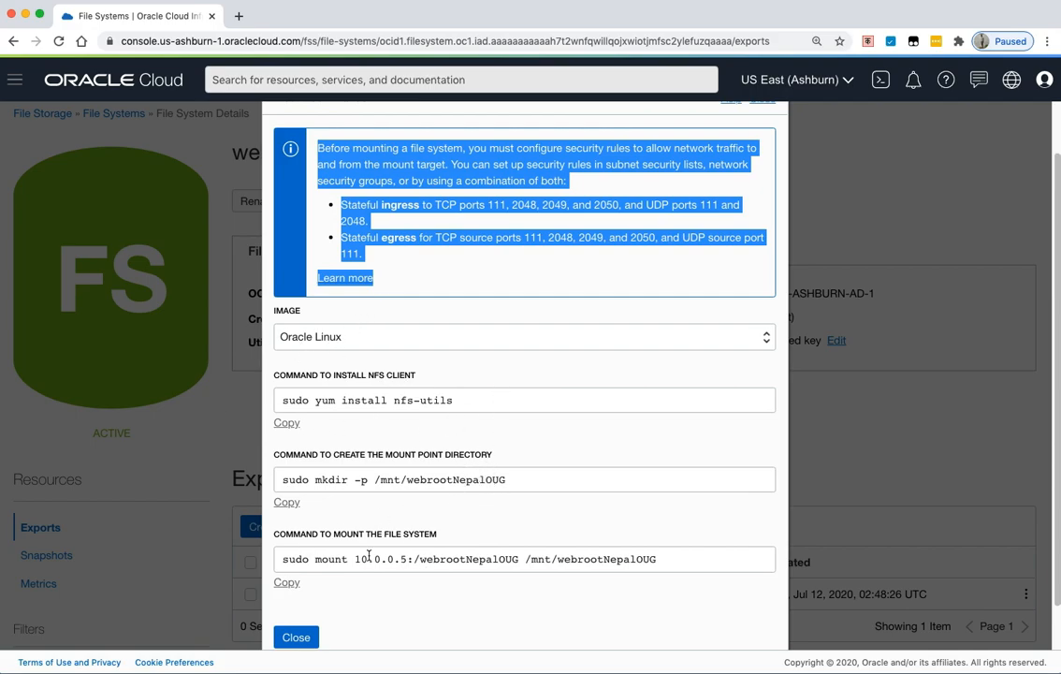
- Copy the command to mount the file system, paste it into a new browser tab's address bar for reference, and close the mount commands
left_click(285, 582)
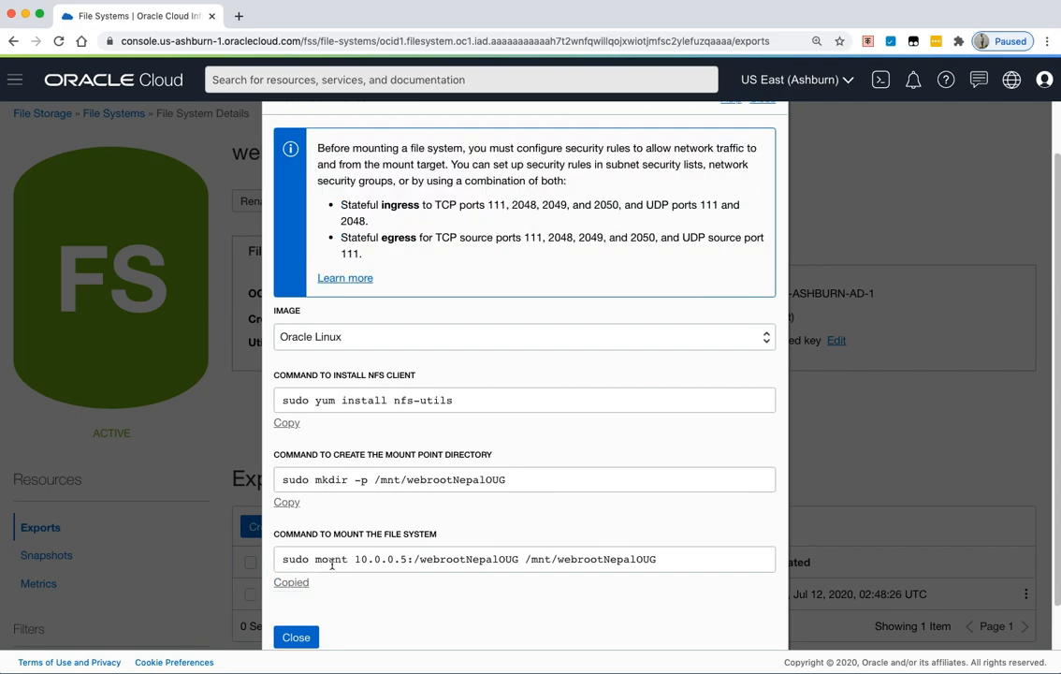
left_click(239, 17)
key("super+v")
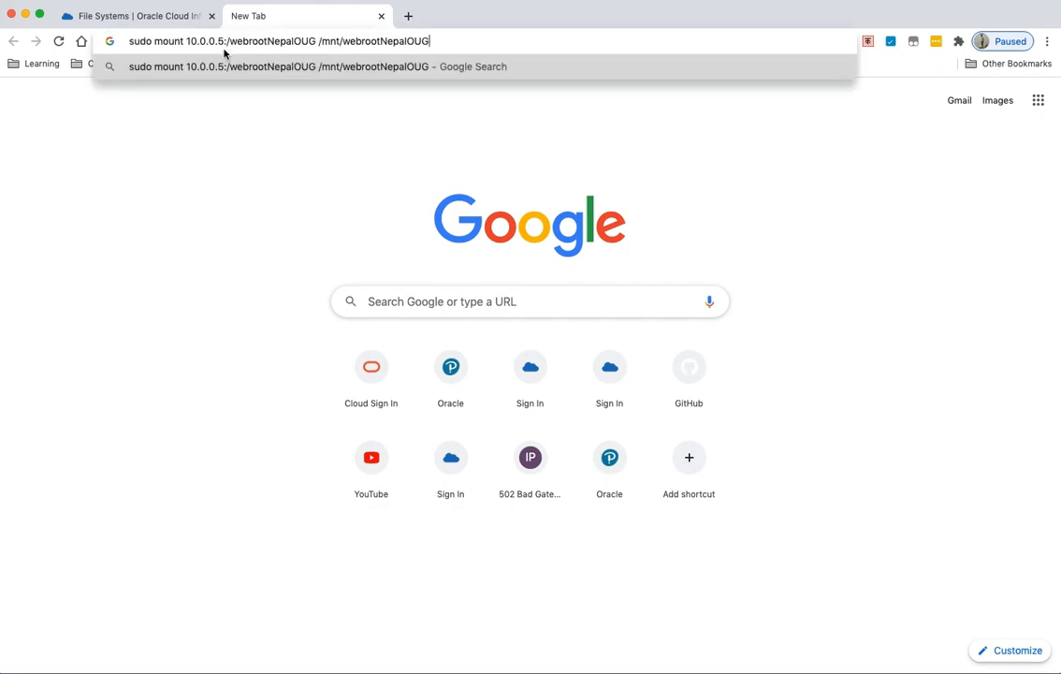
left_click(154, 175)
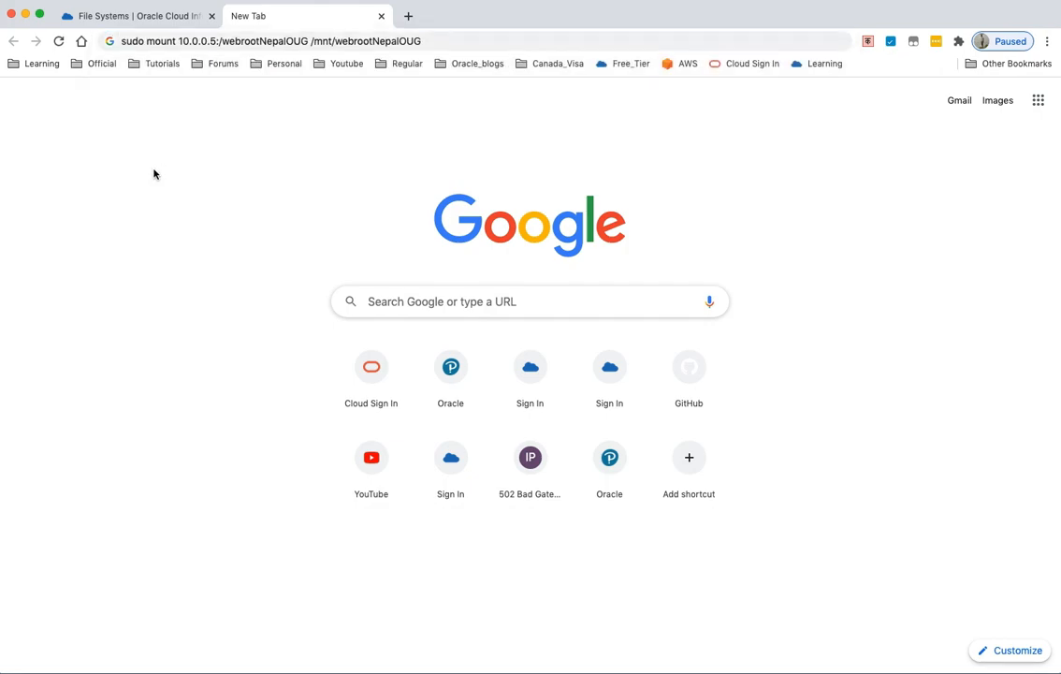
left_click(154, 17)
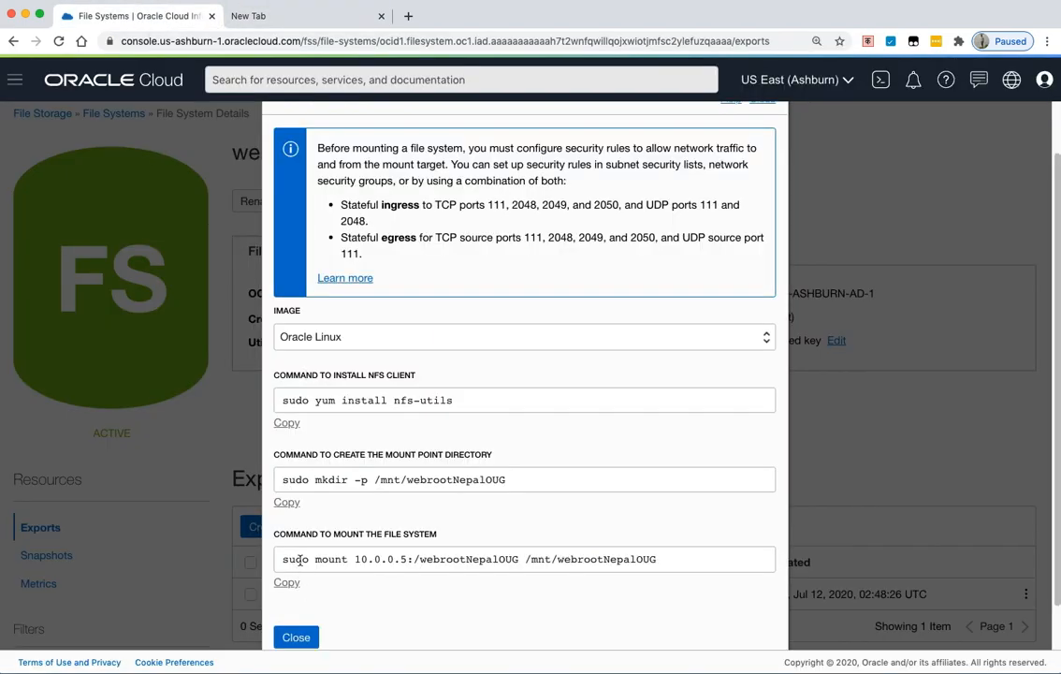
left_click(296, 634)
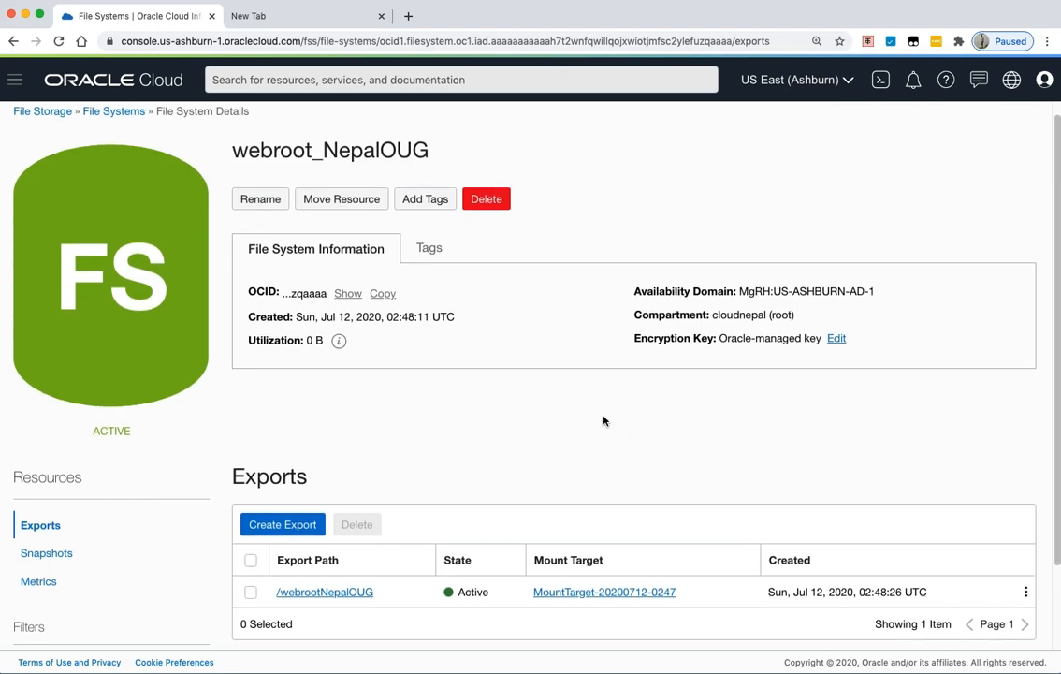
- Open the Virtual Cloud Networks list, reload the page and dismiss the announcement banners
left_click(17, 84)
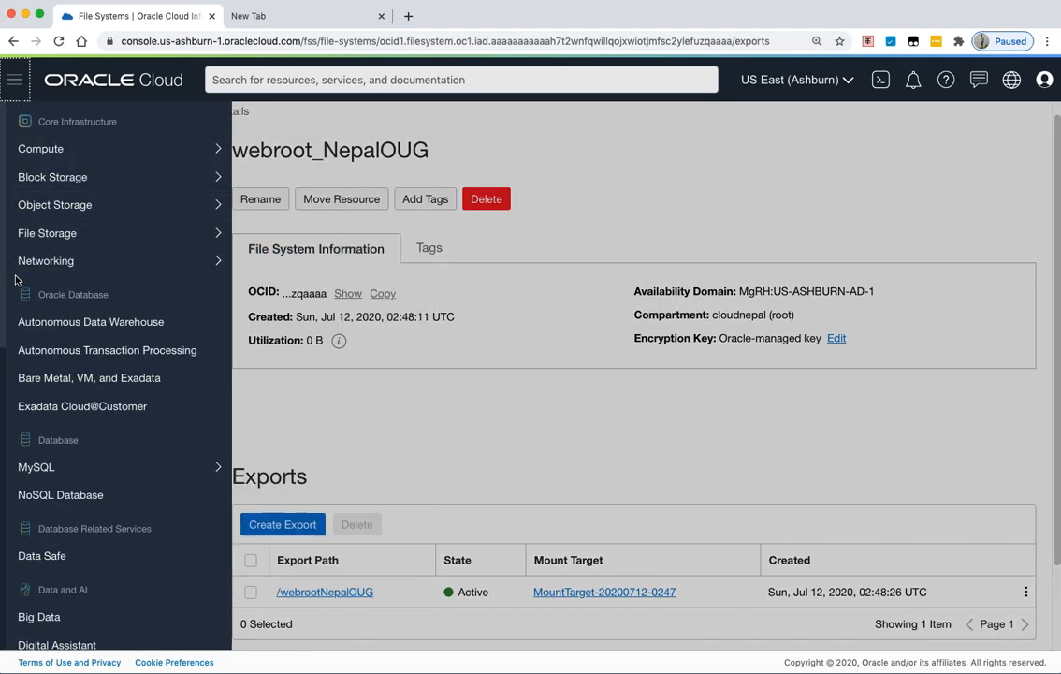
mouse_move(21, 251)
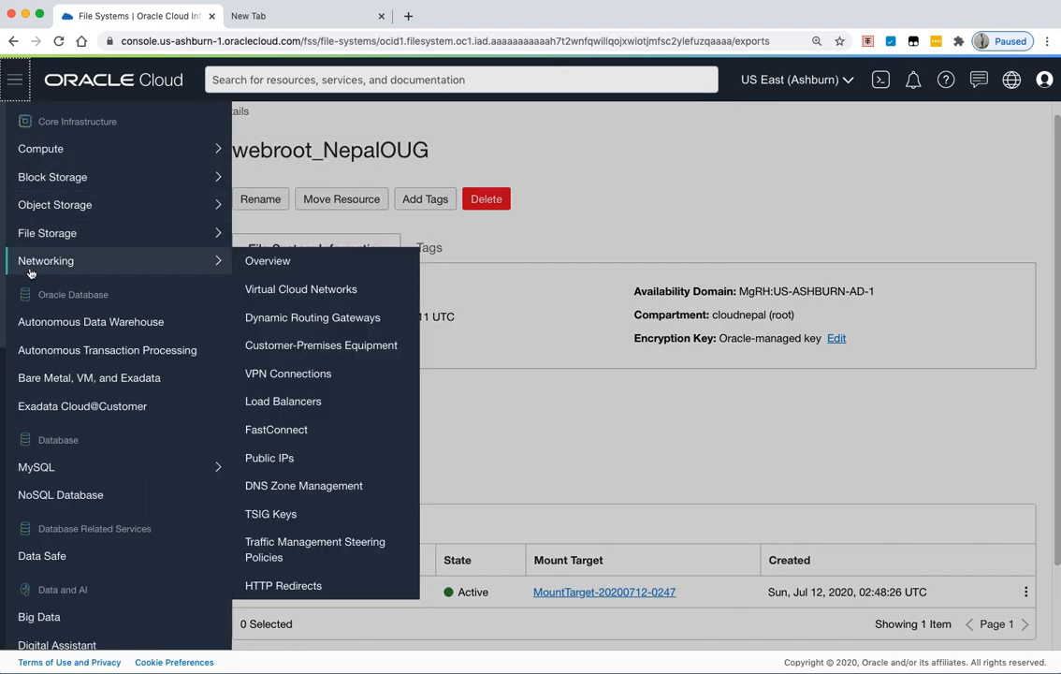
left_click(335, 292)
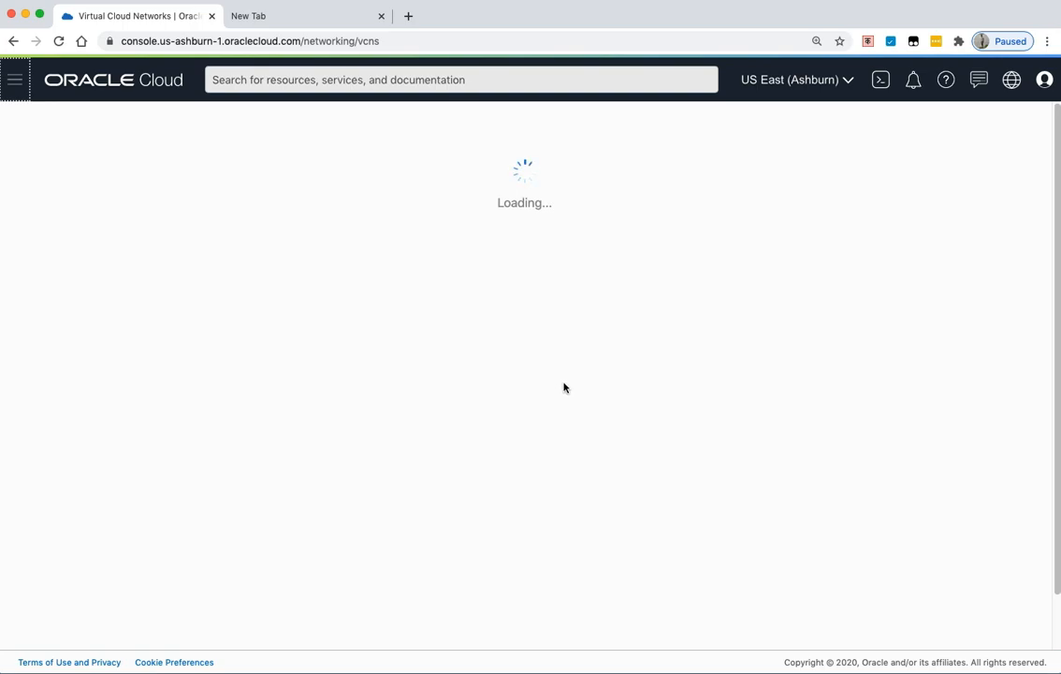
left_click(58, 41)
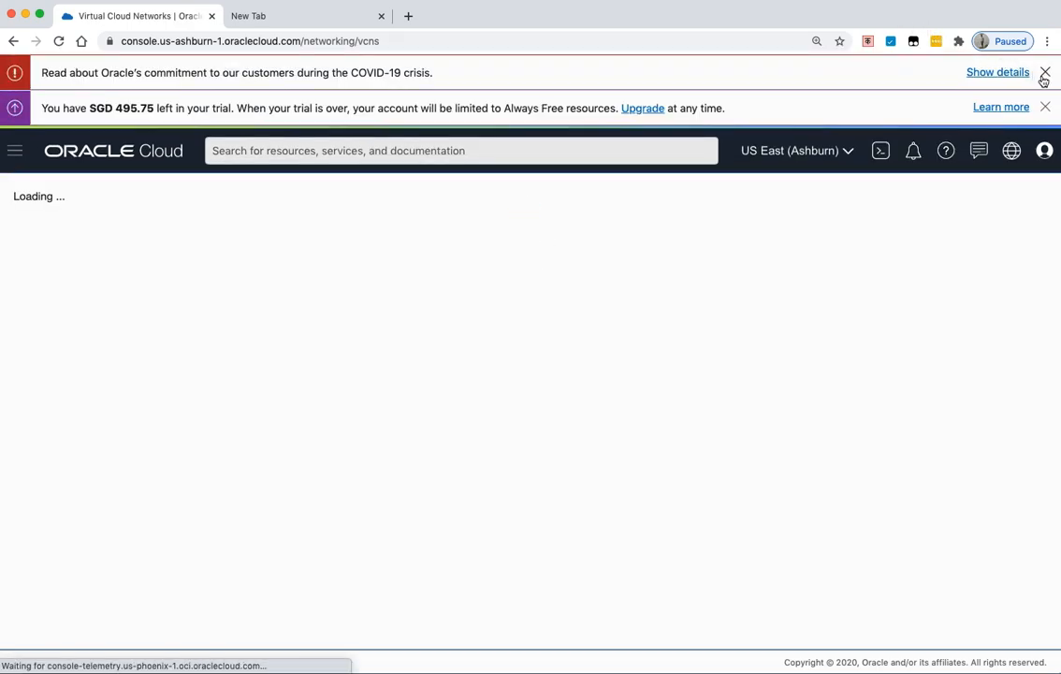
left_click(1045, 72)
left_click(1045, 73)
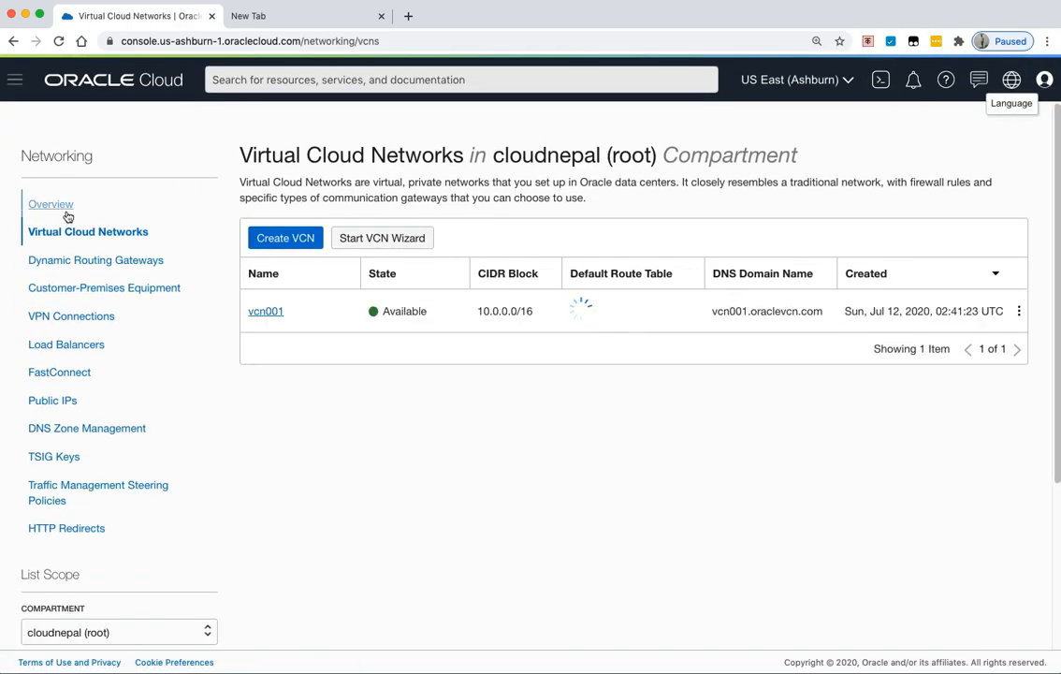
- Open the ingress rules of the Default Security List for vcn001 through vcn001's public subnet
left_click(265, 307)
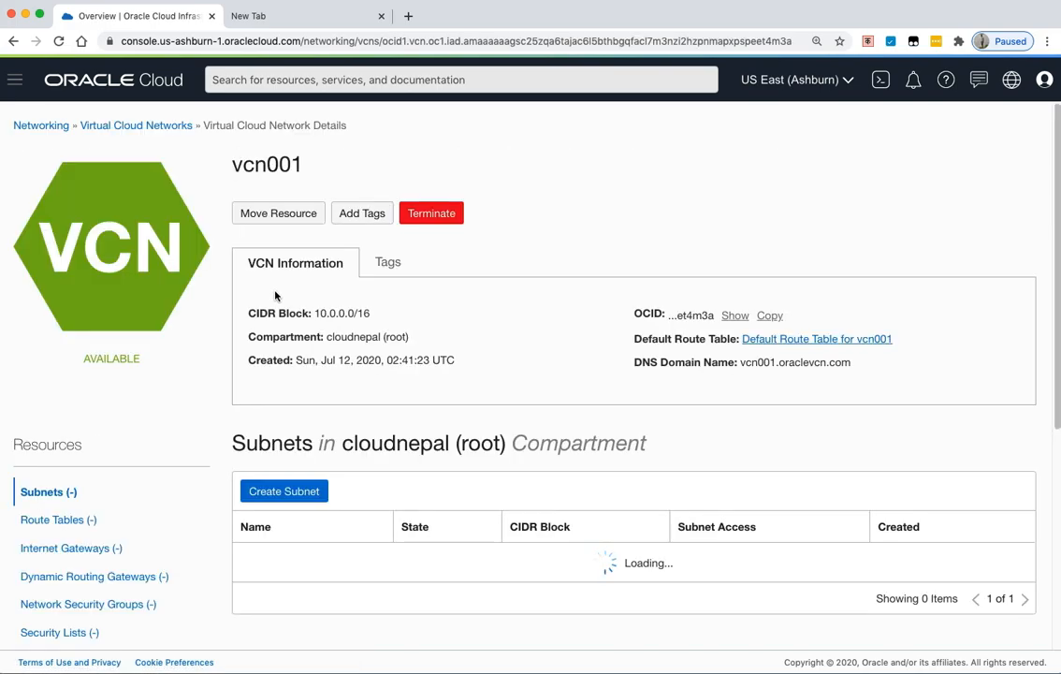
scroll(278, 288, "down", 2)
scroll(277, 286, "down", 2)
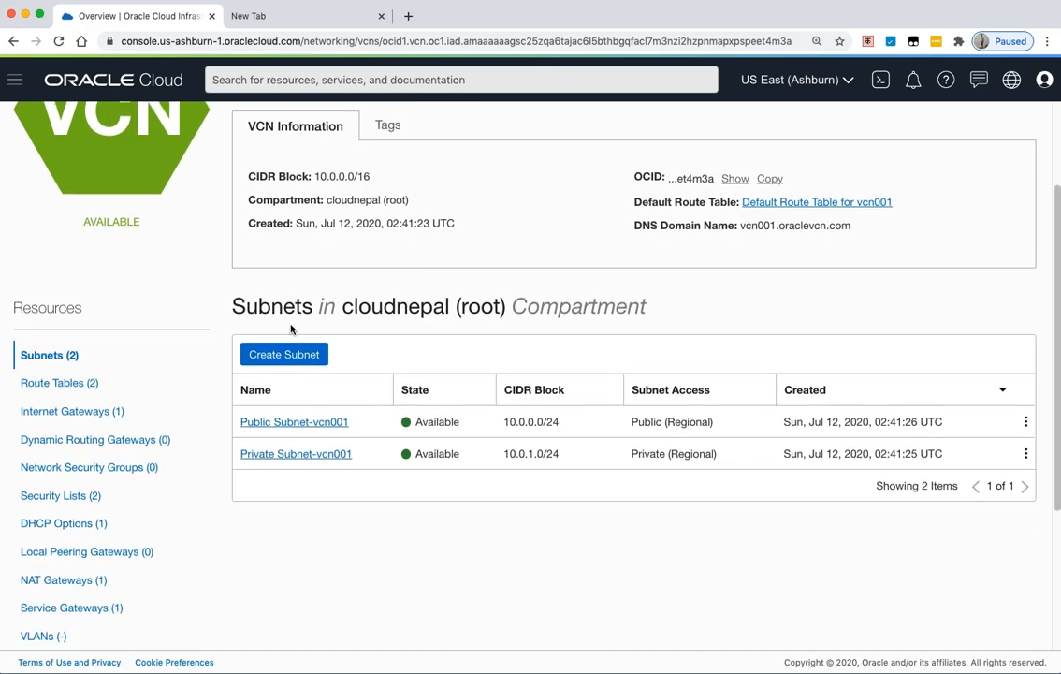
left_click(277, 423)
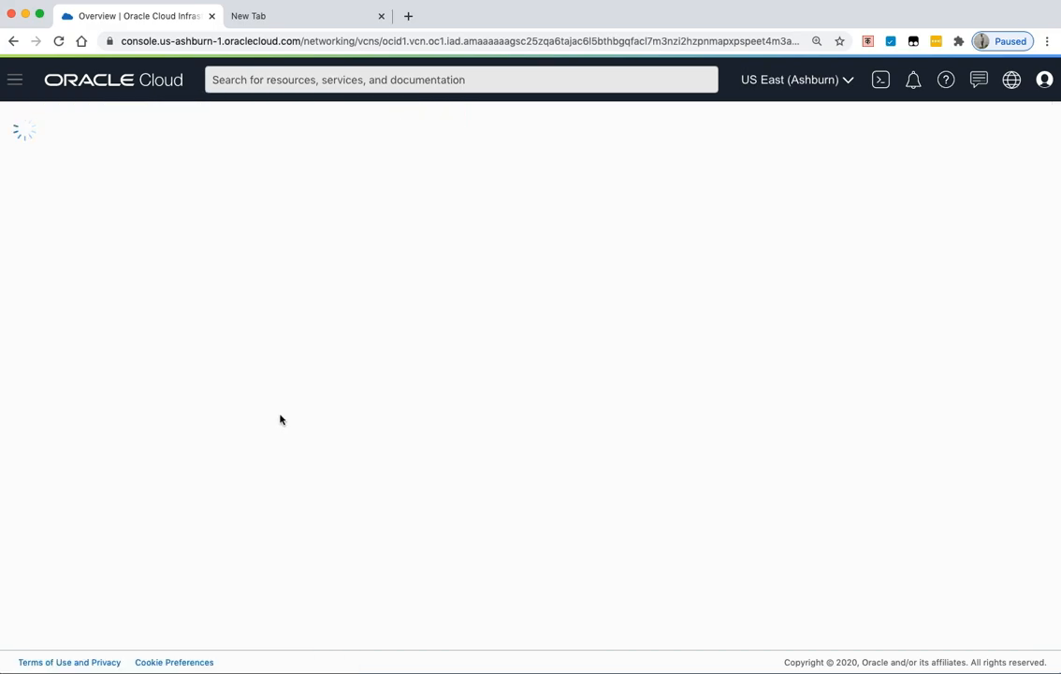
scroll(283, 414, "down", 1)
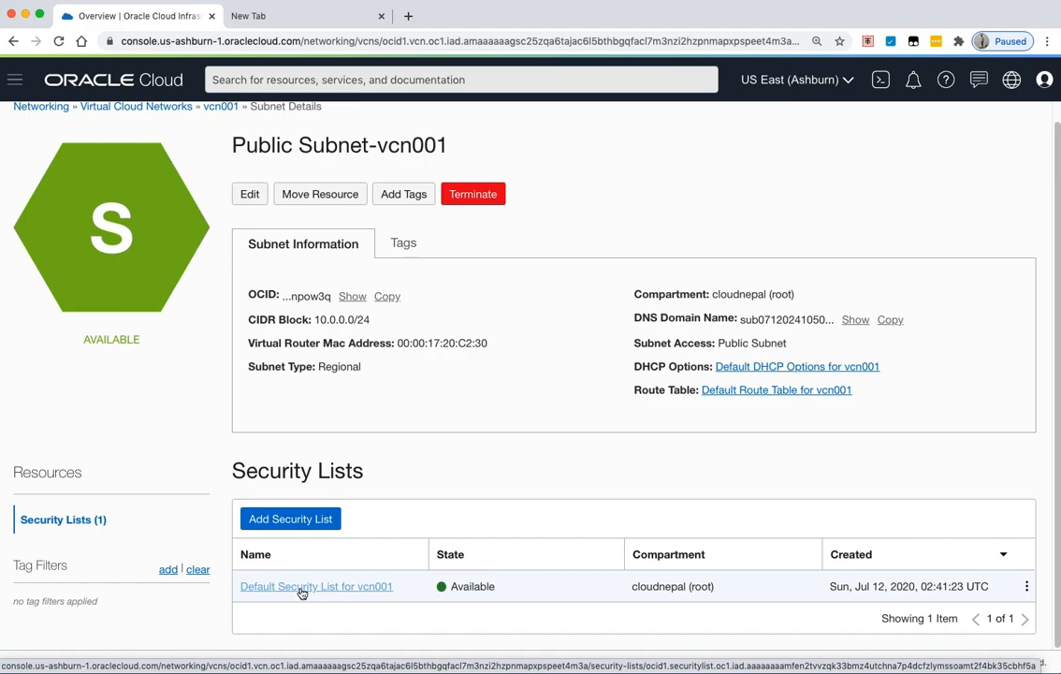
left_click(301, 587)
scroll(308, 468, "down", 5)
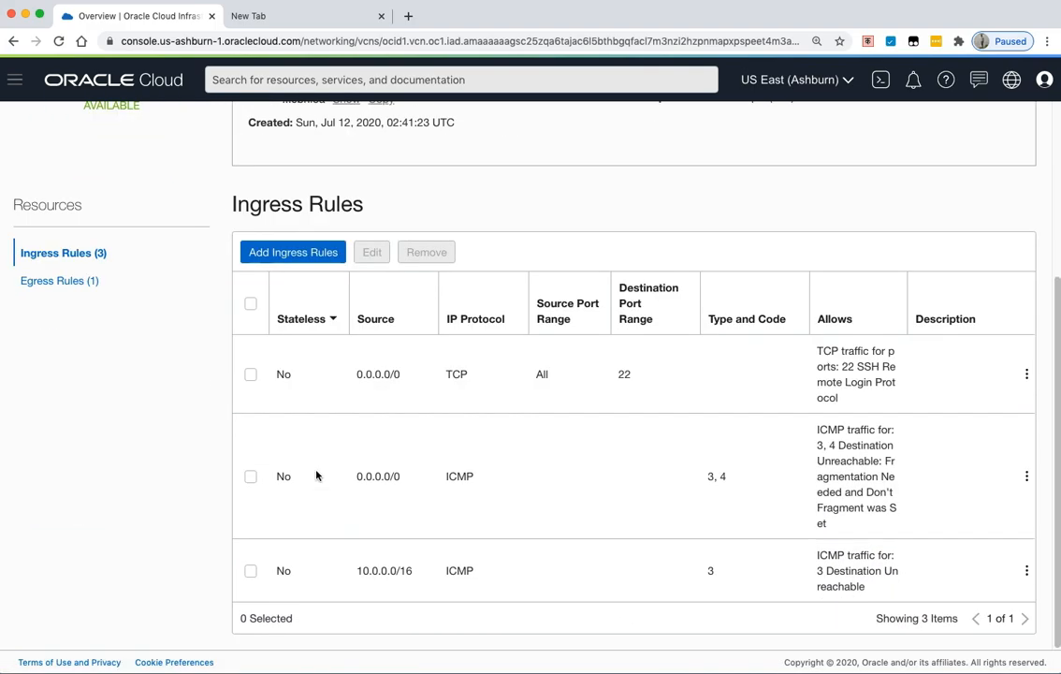
- Start a TCP ingress rule with source CIDR 0.0.0.0/0 and destination port range 80,111,2048-2050
left_click(307, 258)
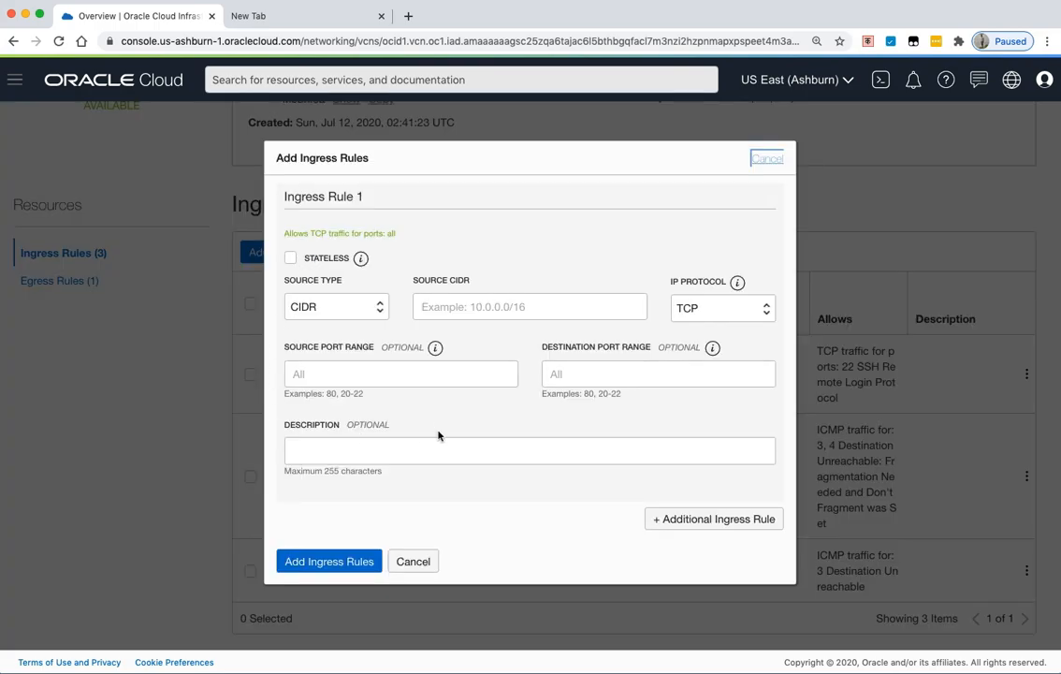
left_click(462, 307)
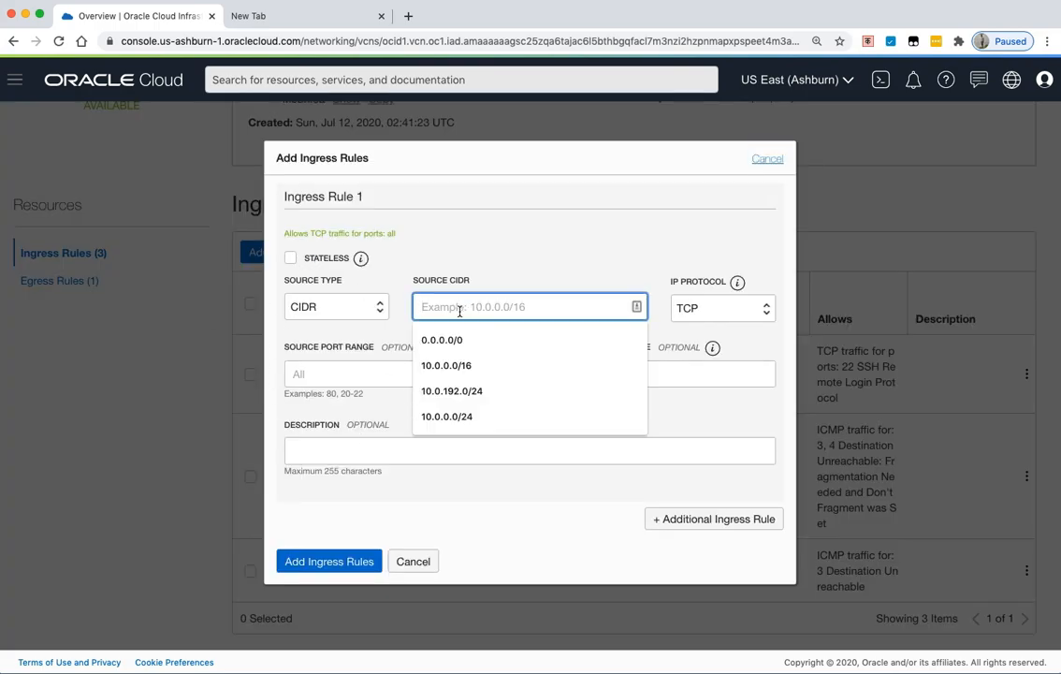
left_click(467, 340)
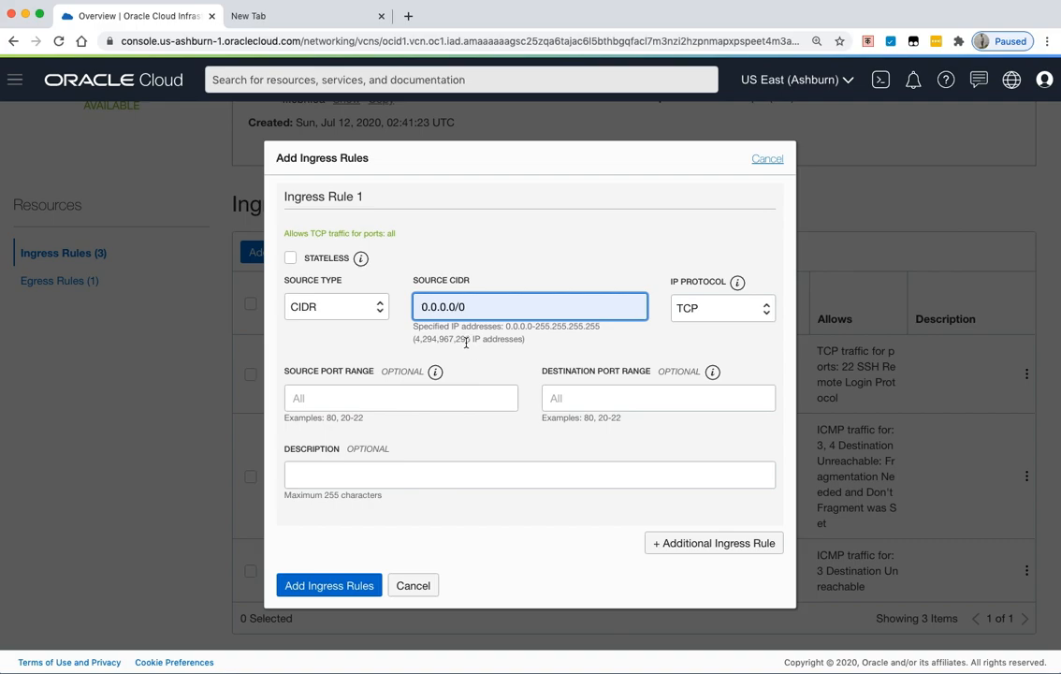
left_click(468, 365)
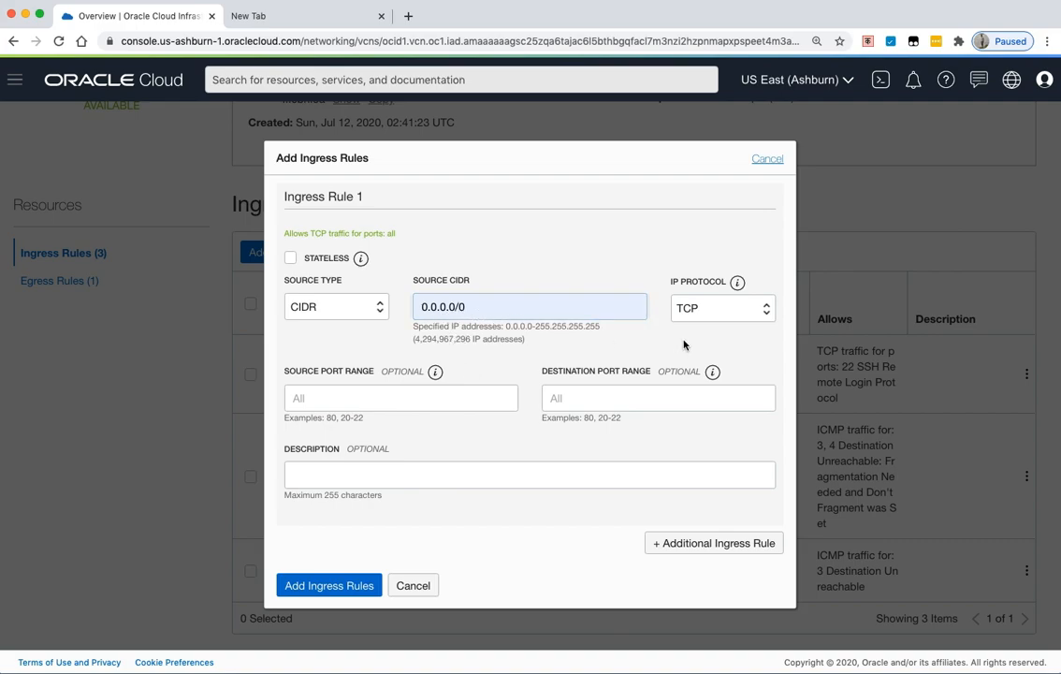
left_click(577, 400)
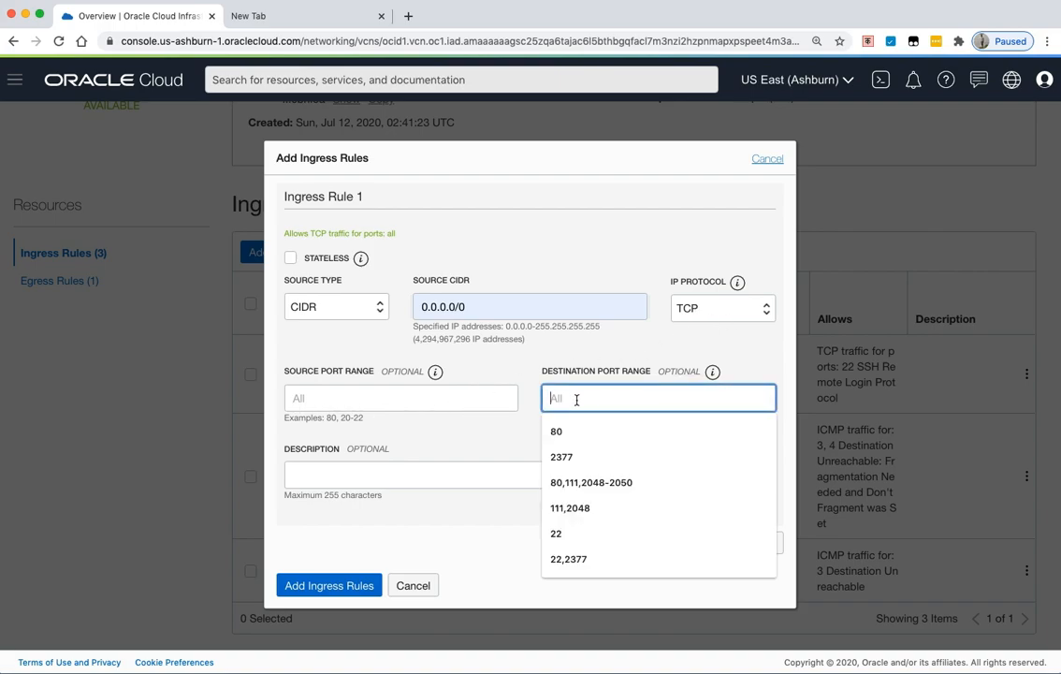
type("80")
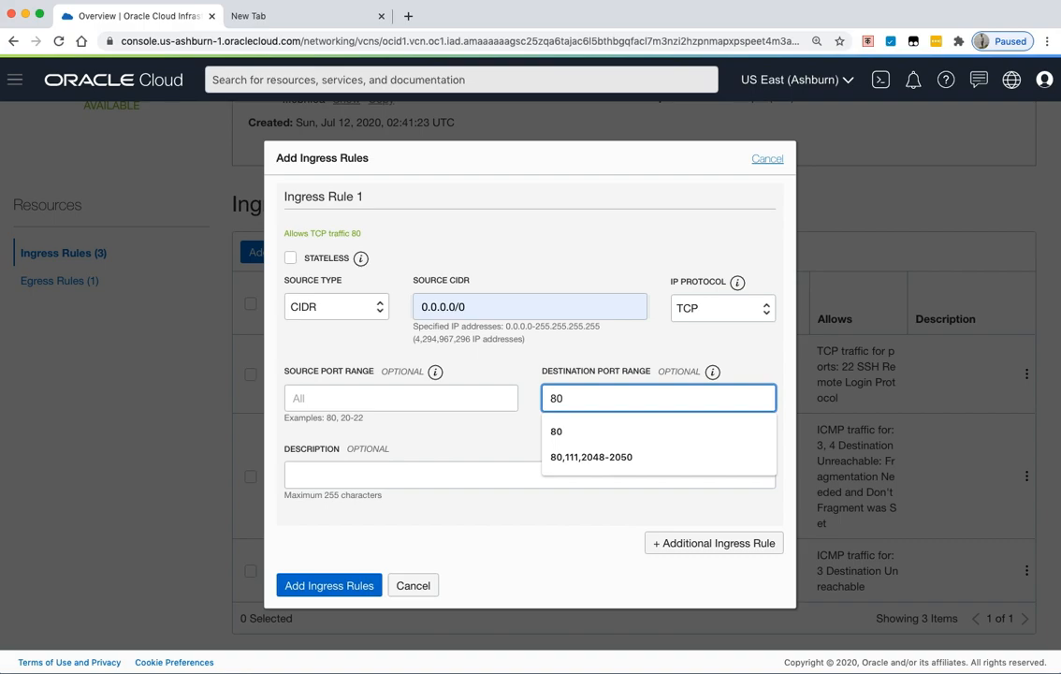
type(",")
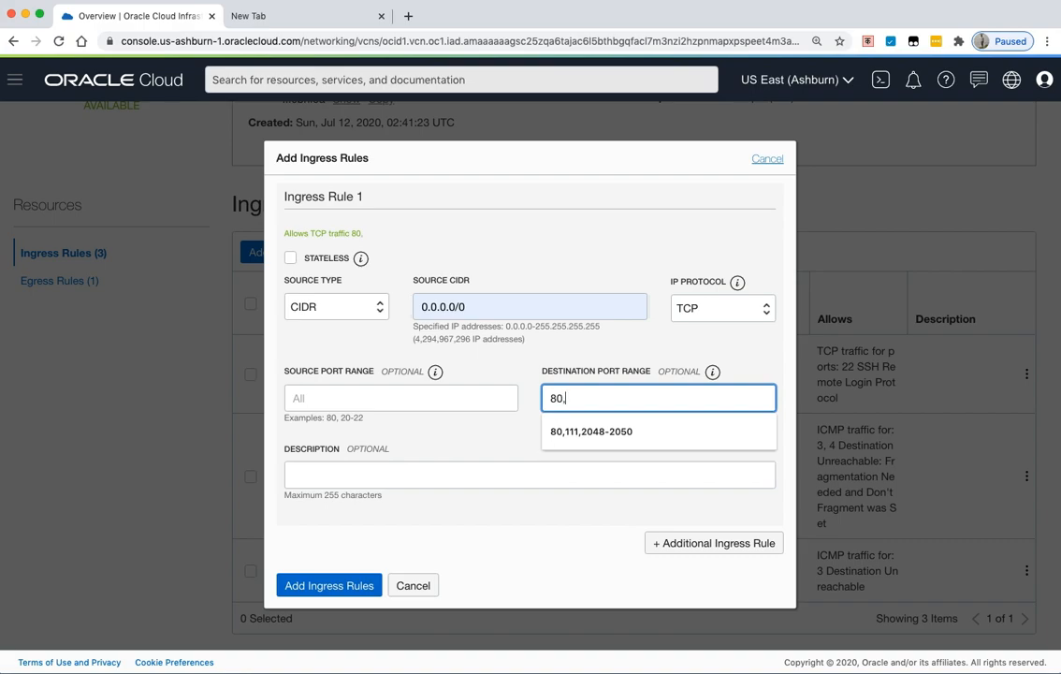
type("111,2048-2050")
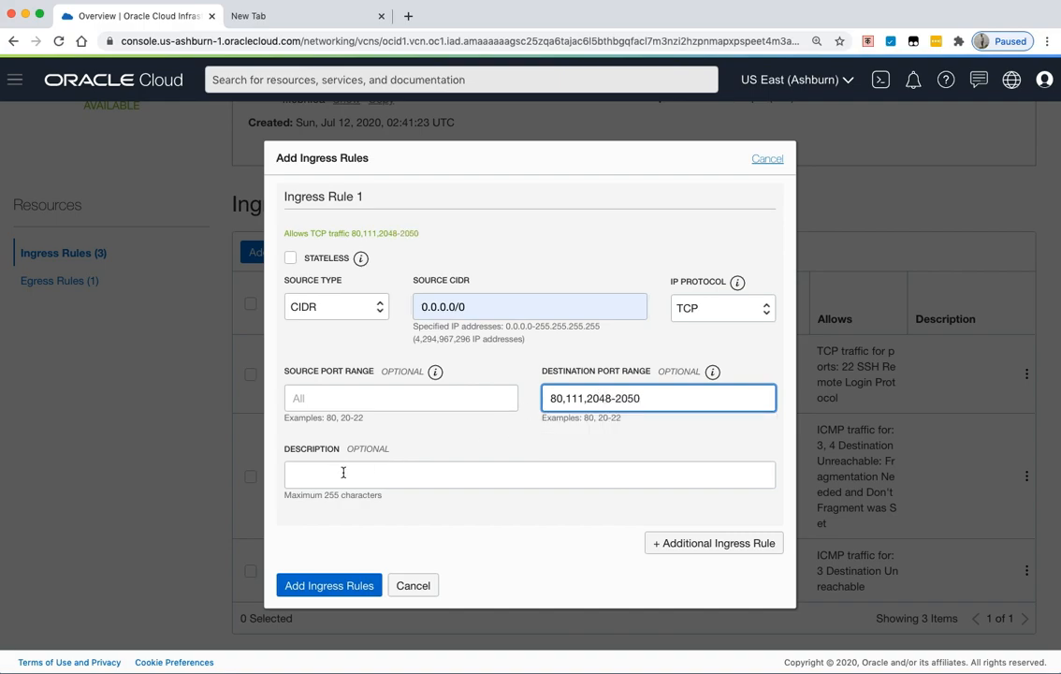
- Describe the TCP rule as "Allow http traffic from all over the world", add it and check the new entries in the list
left_click(286, 476)
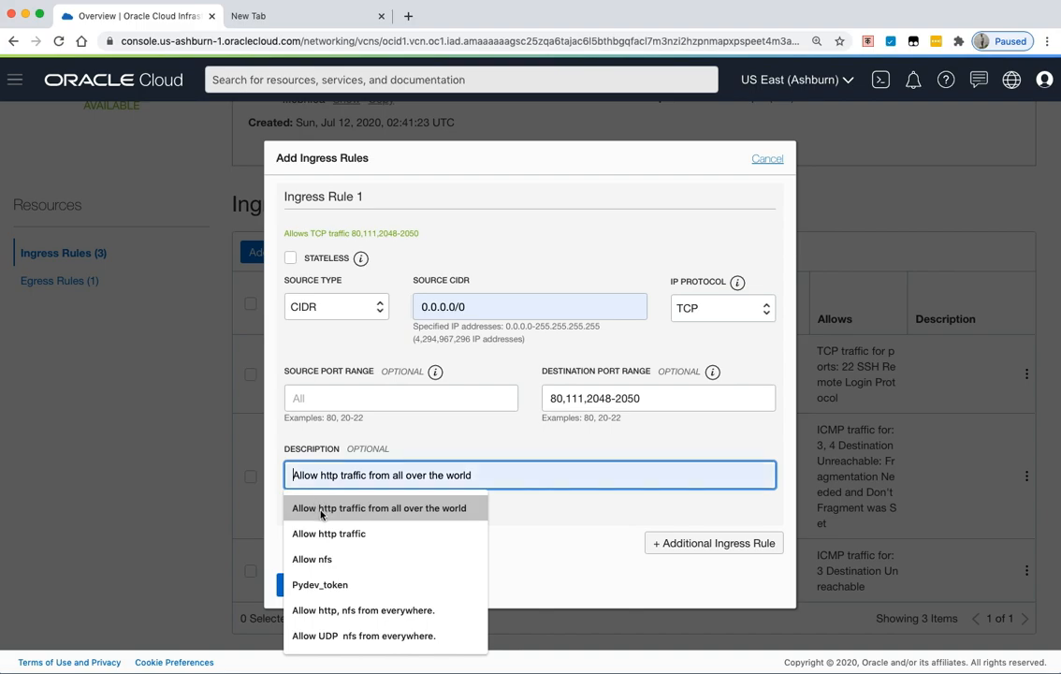
left_click(323, 507)
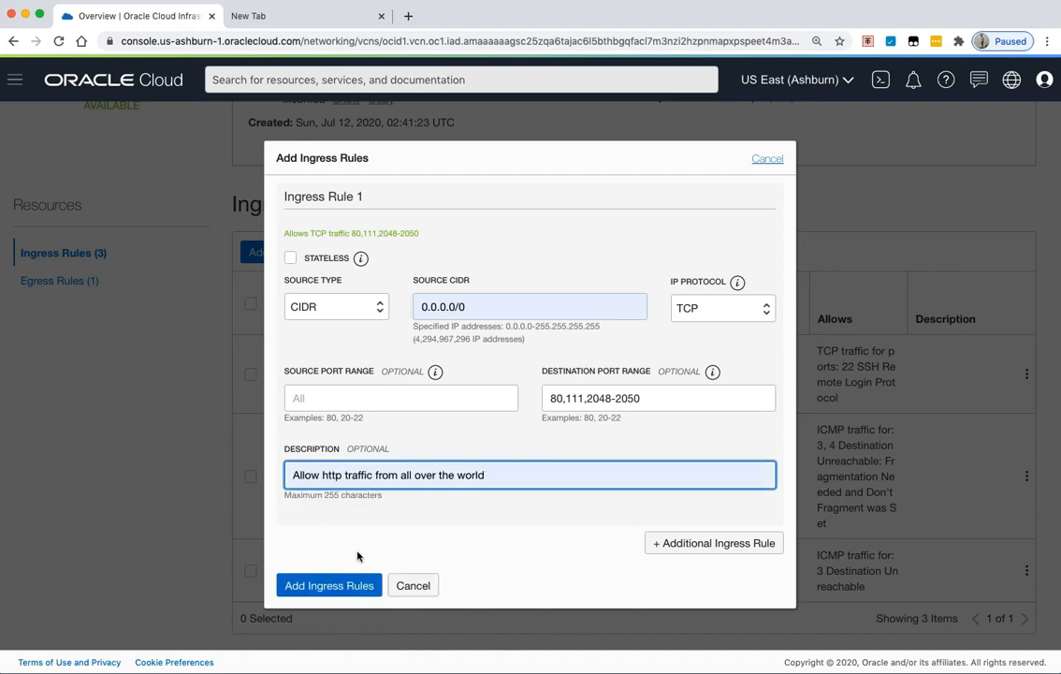
left_click(343, 475)
left_click(322, 587)
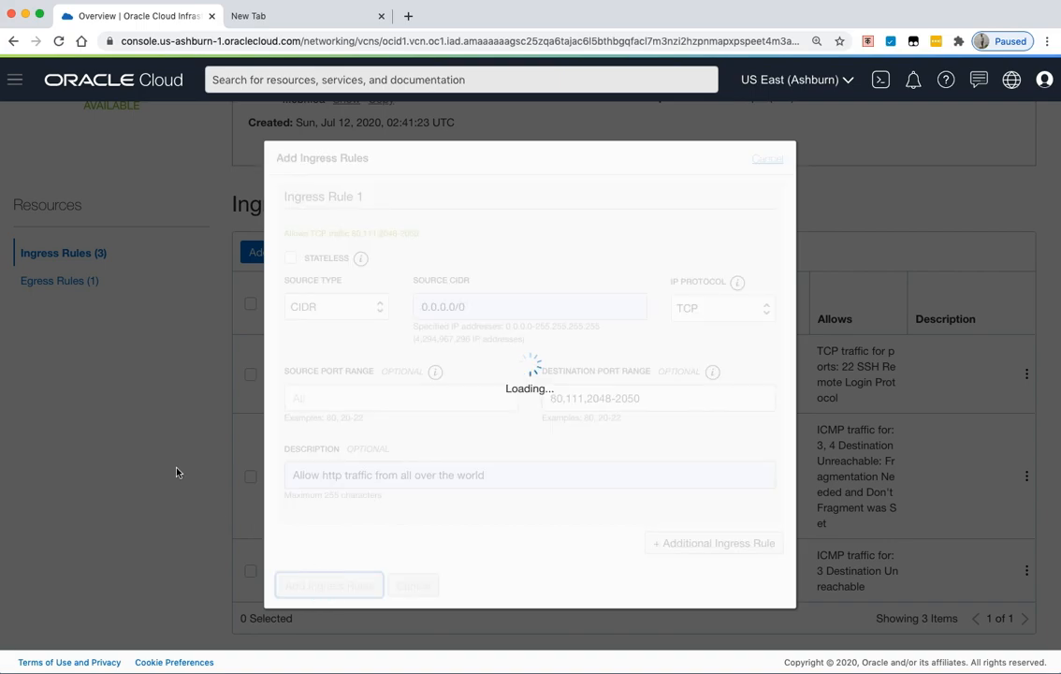
scroll(305, 471, "down", 1)
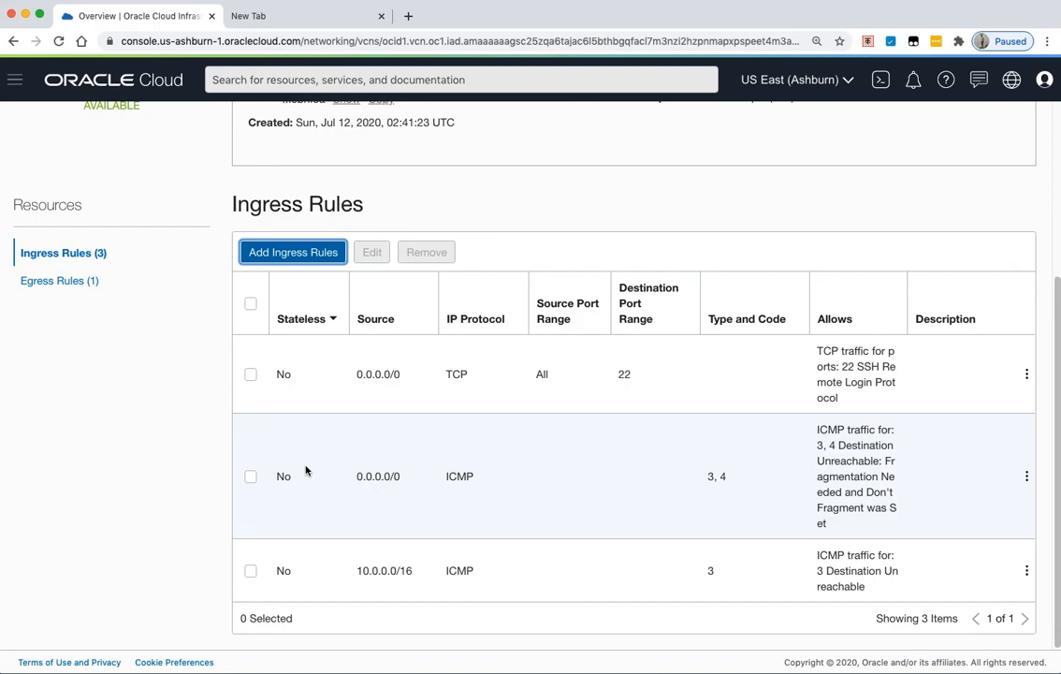
scroll(309, 472, "down", 3)
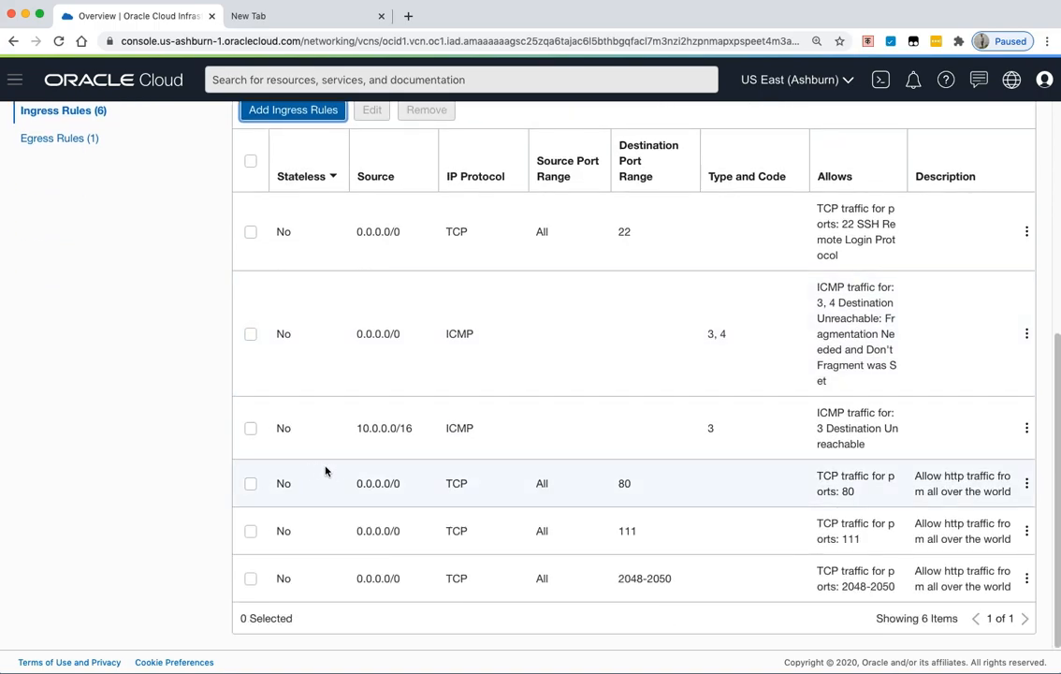
left_click_drag(580, 480, 695, 577)
left_click(635, 500)
- Start another ingress rule with source CIDR 0.0.0.0/0, protocol UDP and destination port range 111,2048
scroll(561, 439, "up", 2)
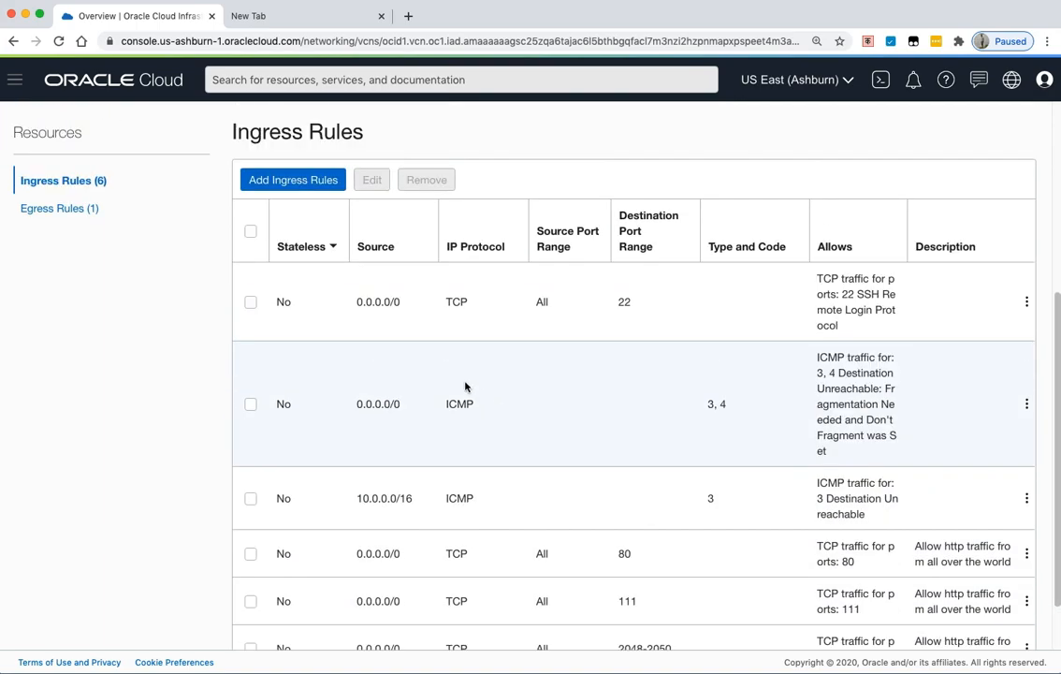
left_click(287, 181)
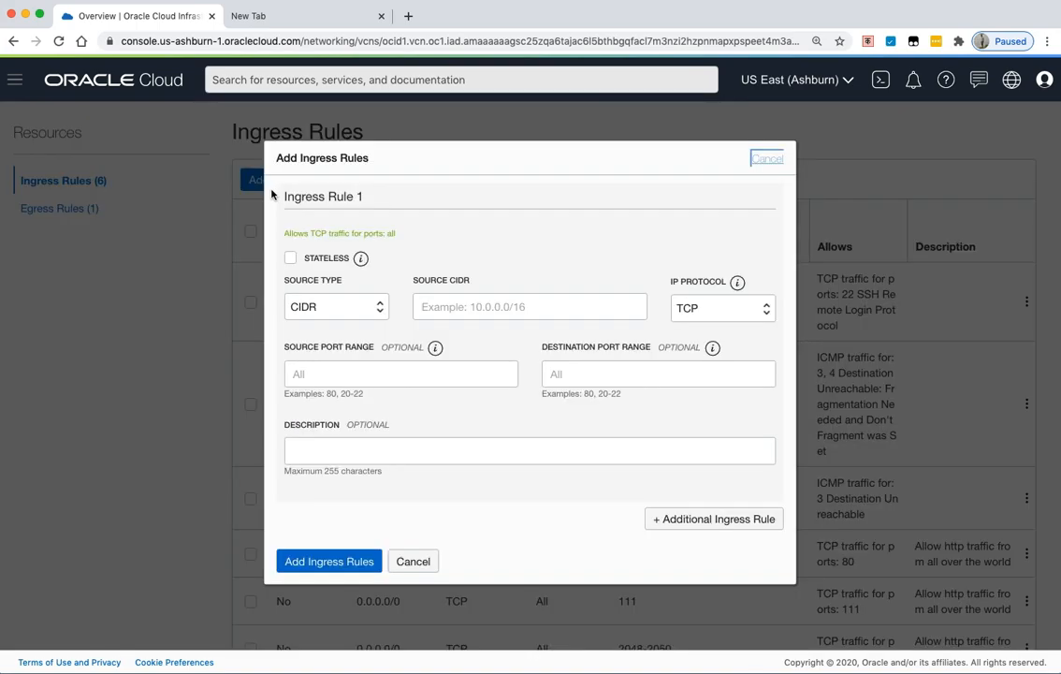
left_click(441, 306)
type("0.0.0.0/0")
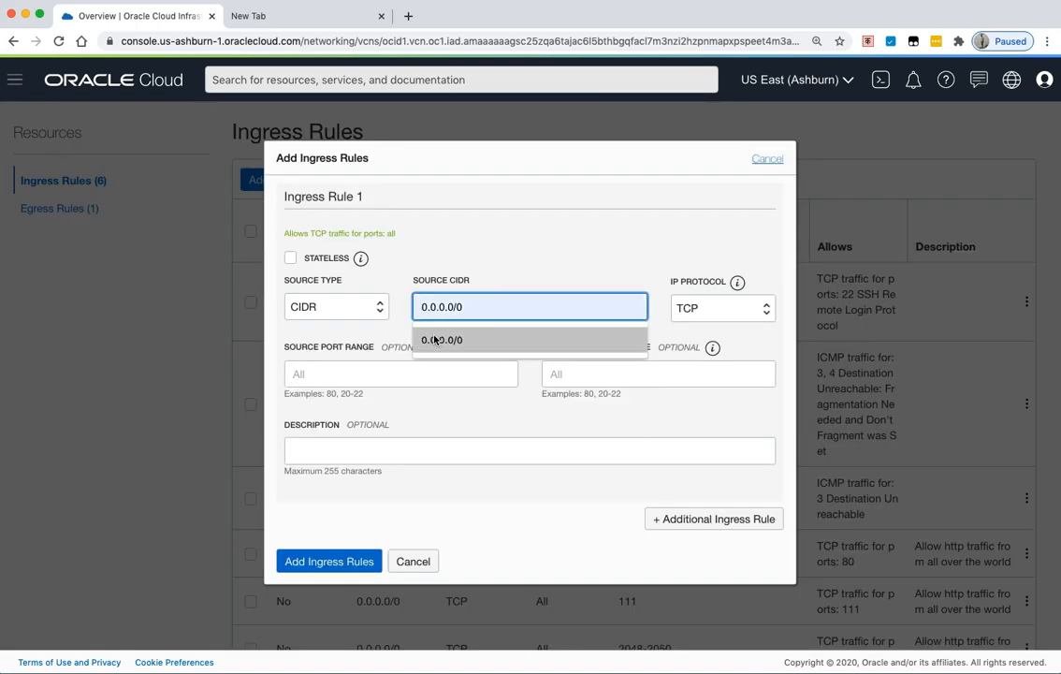
left_click(440, 339)
left_click(698, 311)
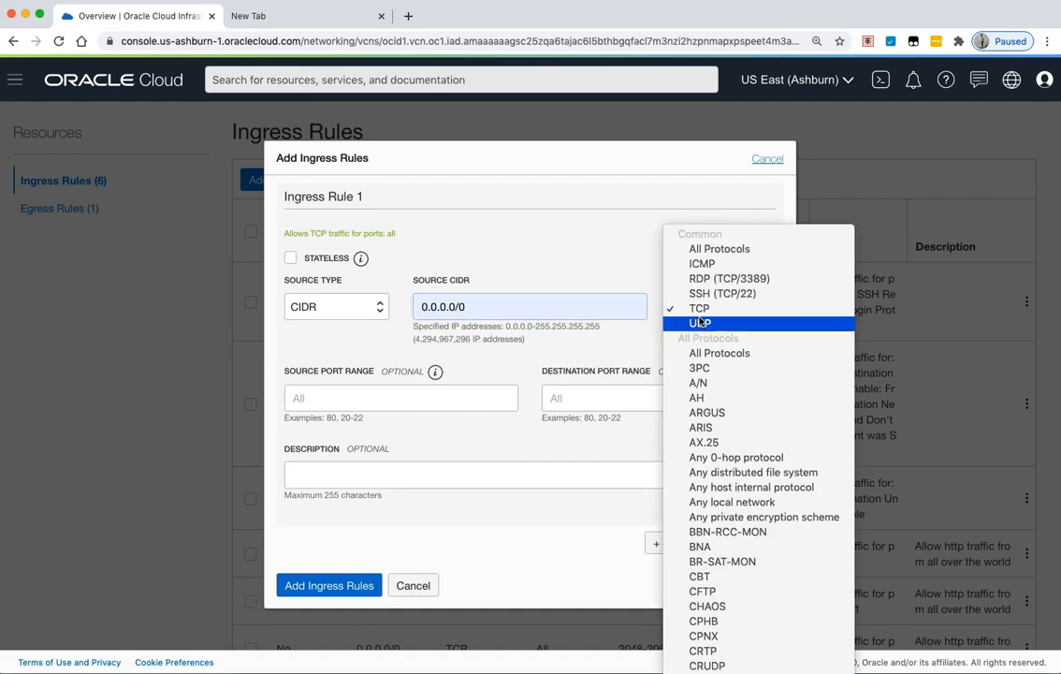
left_click(693, 324)
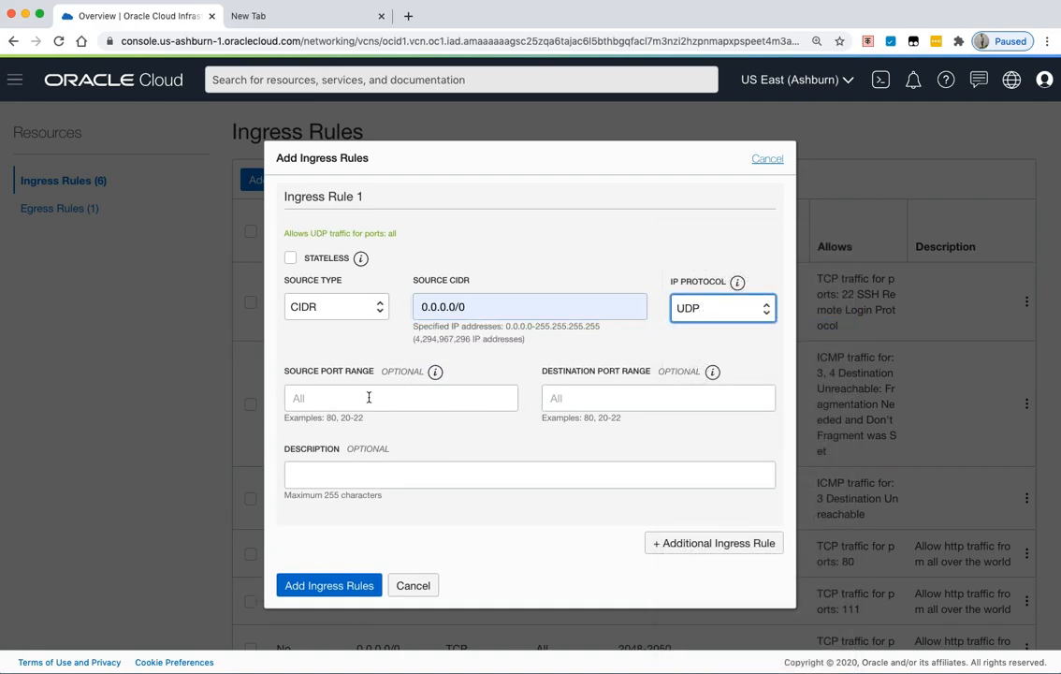
left_click(568, 398)
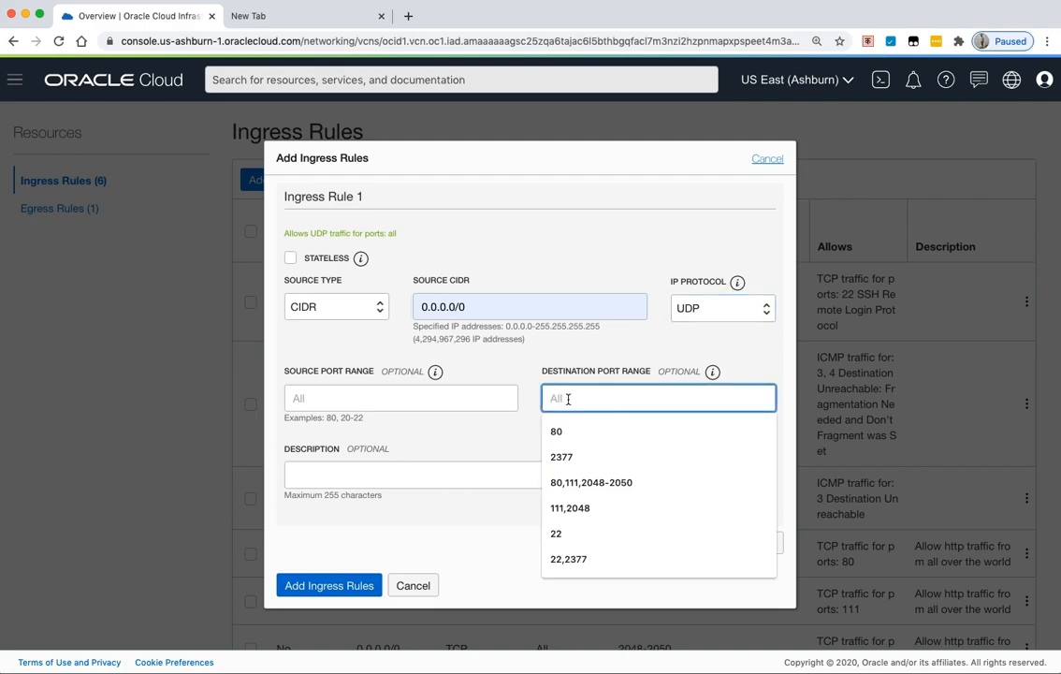
type("111,2048")
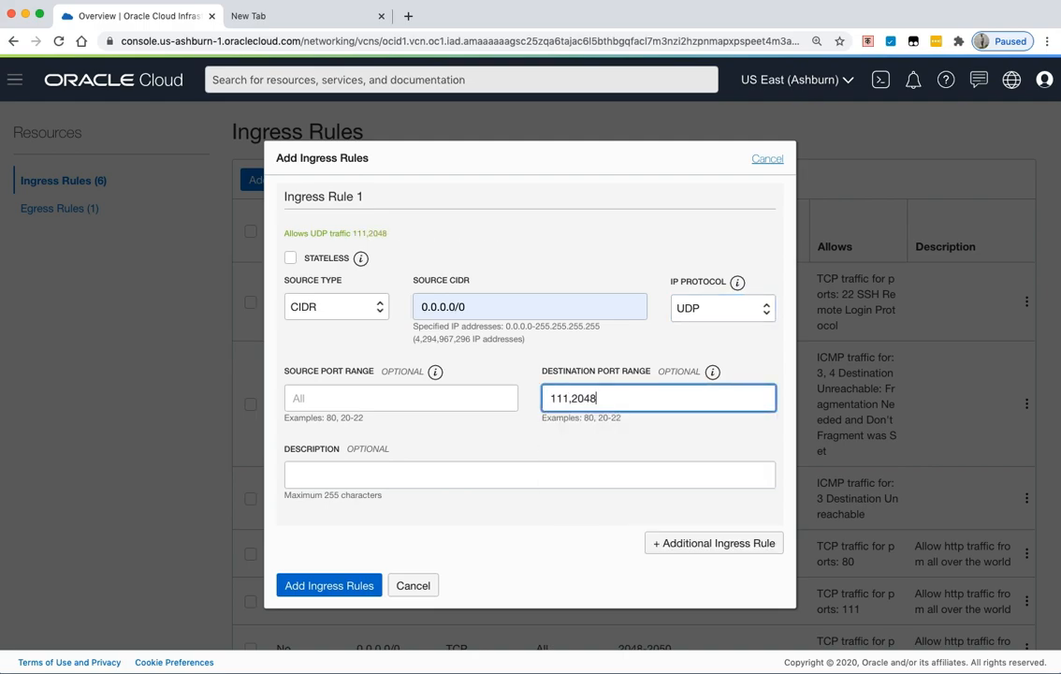
- Describe the UDP rule as "Allow UDP nfs from everywhere." and add it to the security list
left_click(300, 473)
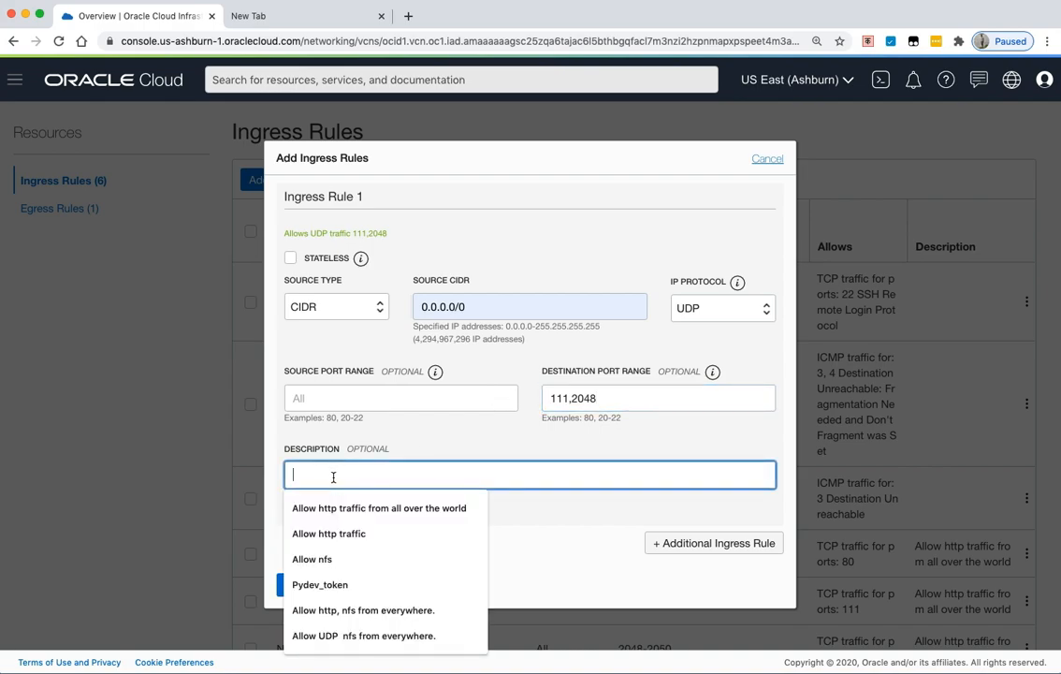
left_click(363, 608)
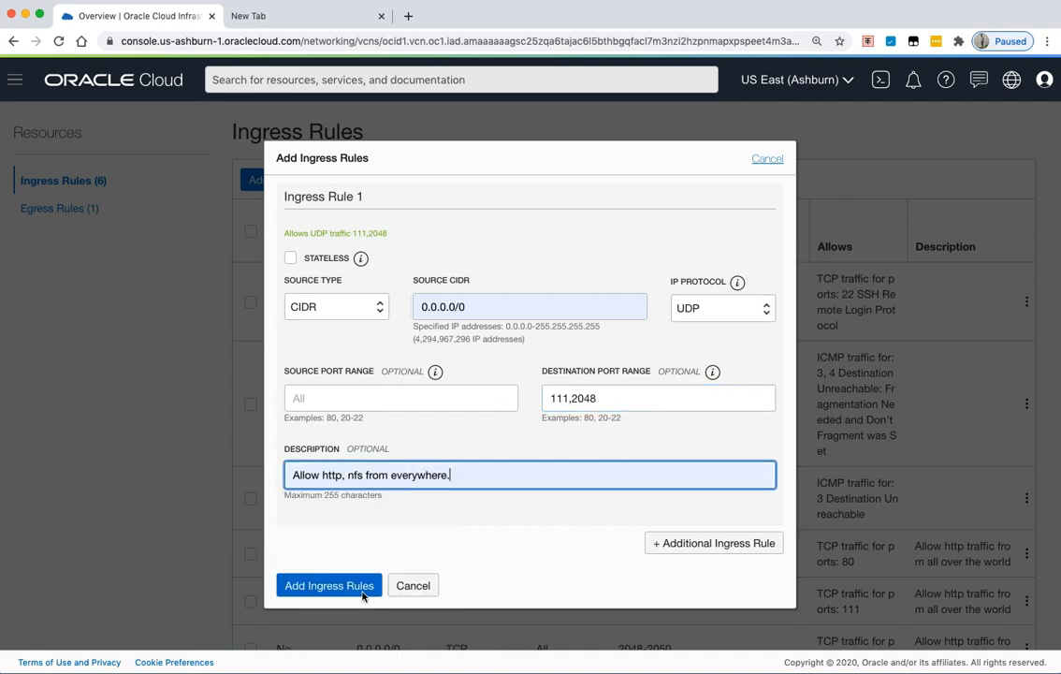
left_click_drag(462, 476, 298, 477)
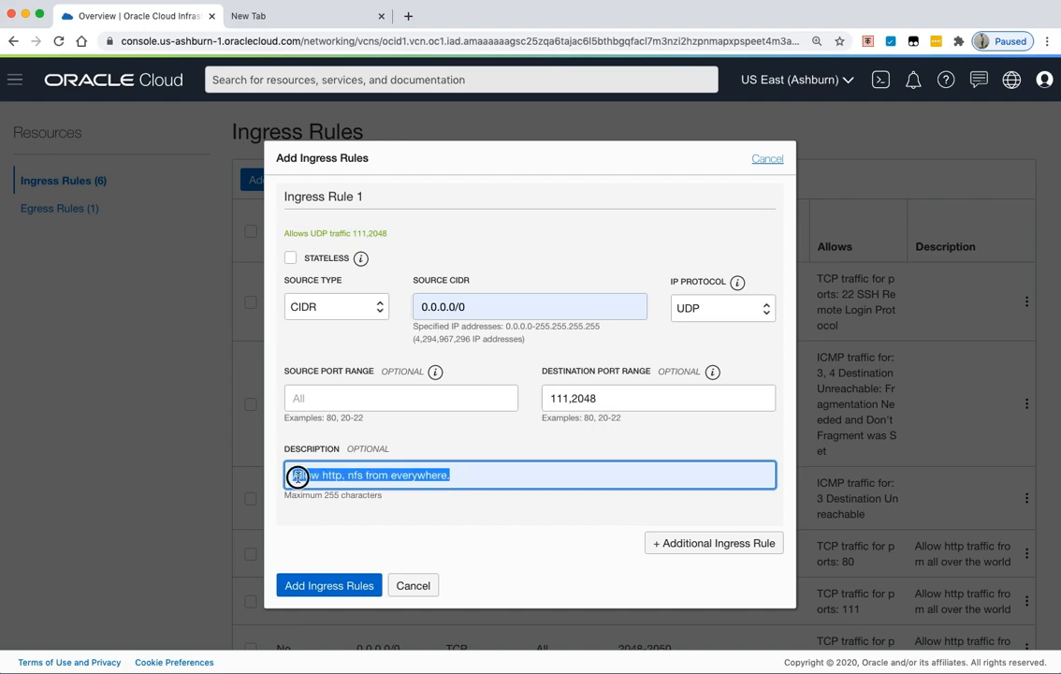
type("A")
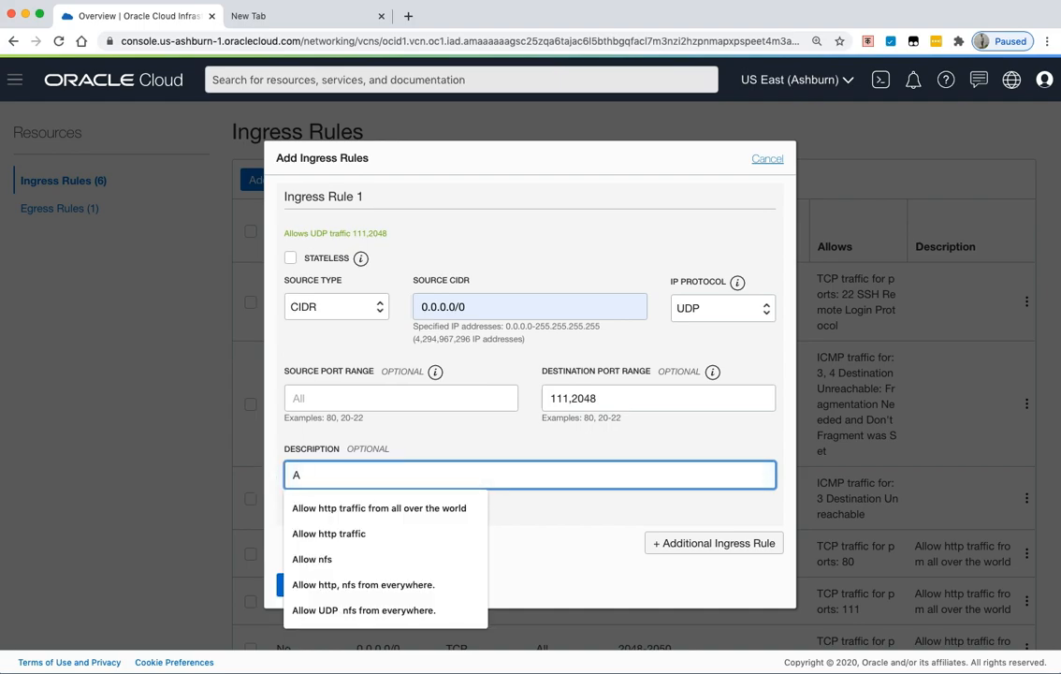
left_click(311, 609)
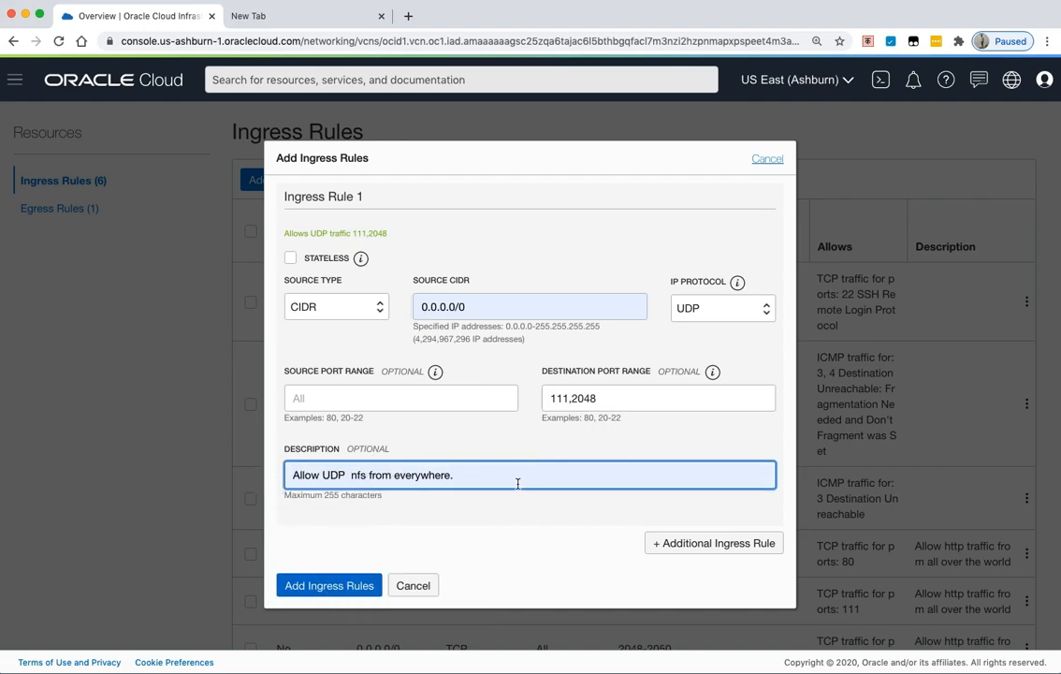
left_click(306, 587)
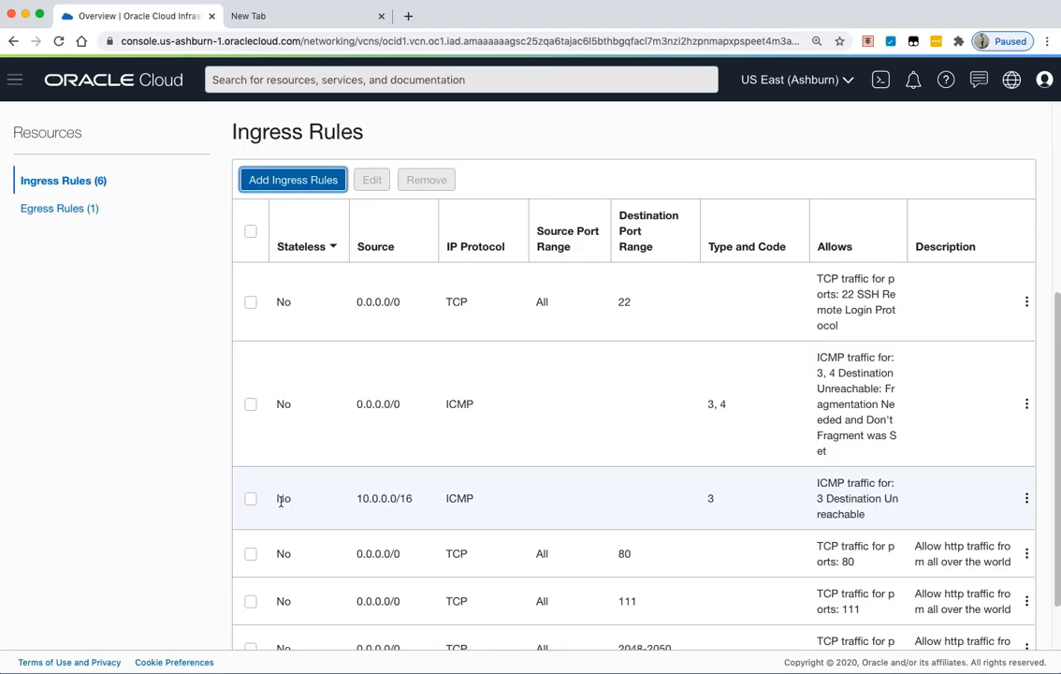
- Review the protocols, destination ports and descriptions of all ingress rules in the Default Security List for vcn001
scroll(513, 499, "down", 4)
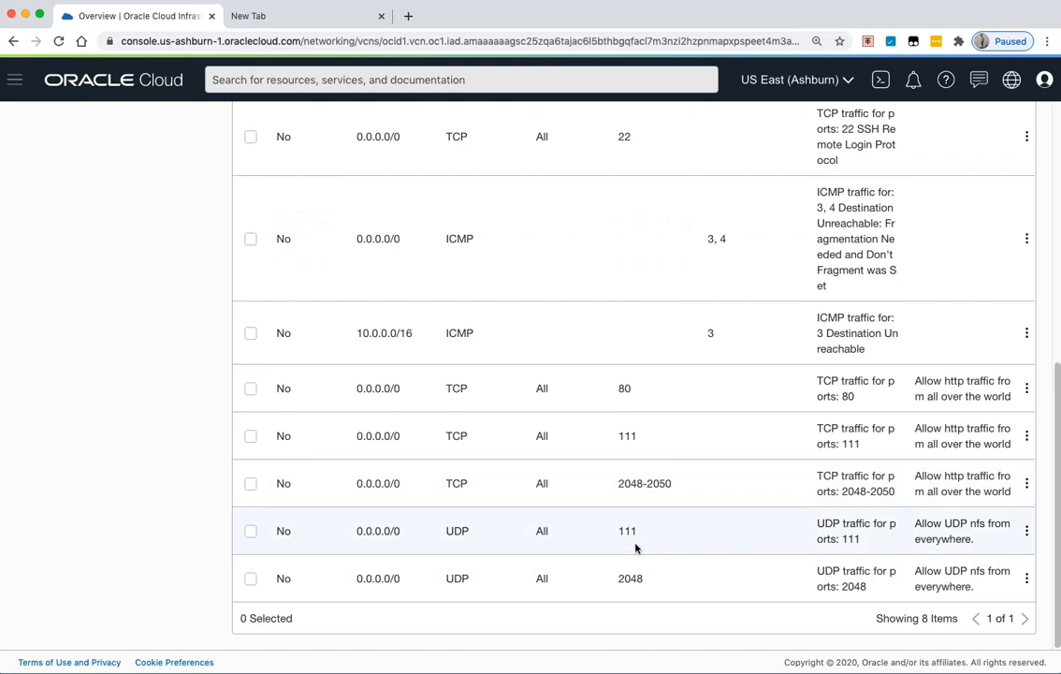
scroll(483, 517, "up", 8)
scroll(458, 509, "up", 4)
key("super+Tab")
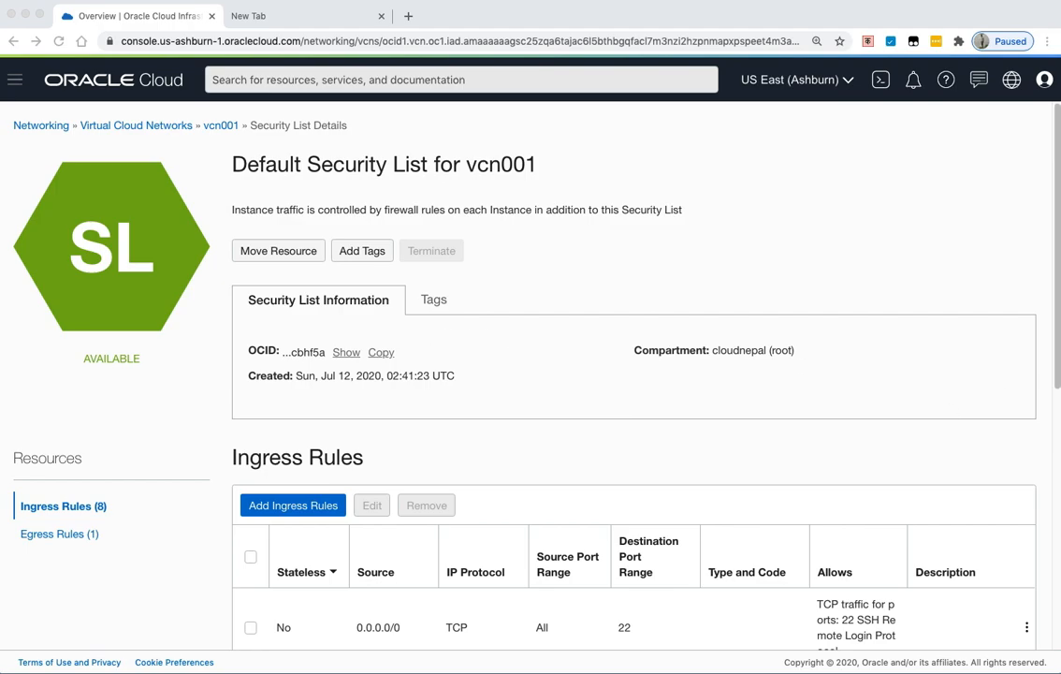
scroll(157, 432, "down", 2)
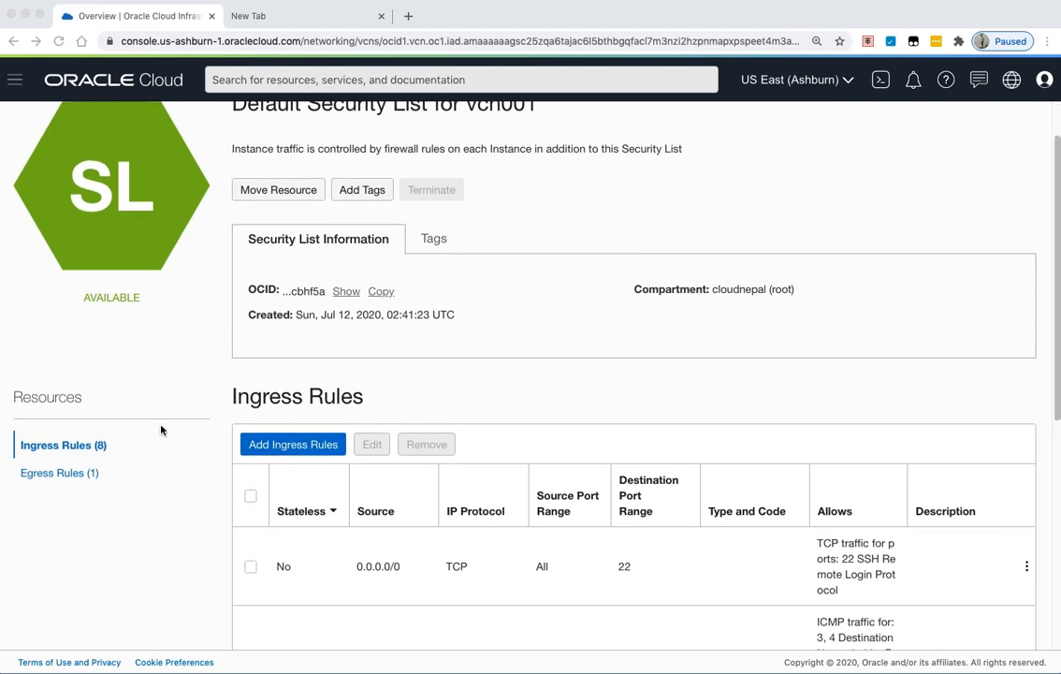
scroll(161, 429, "down", 7)
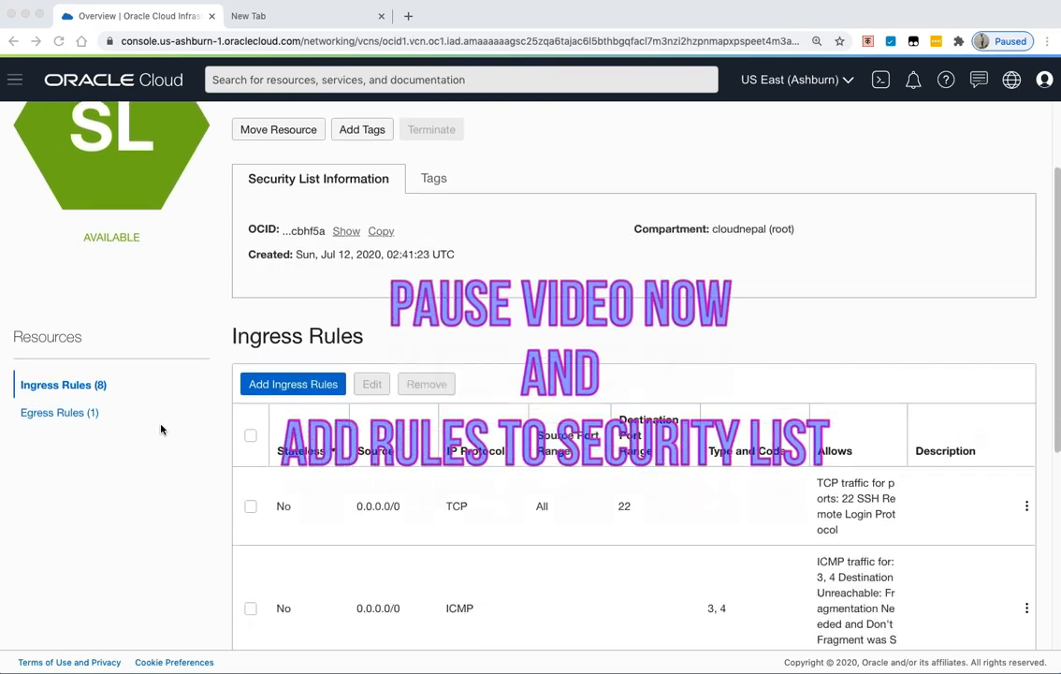
scroll(161, 429, "down", 1)
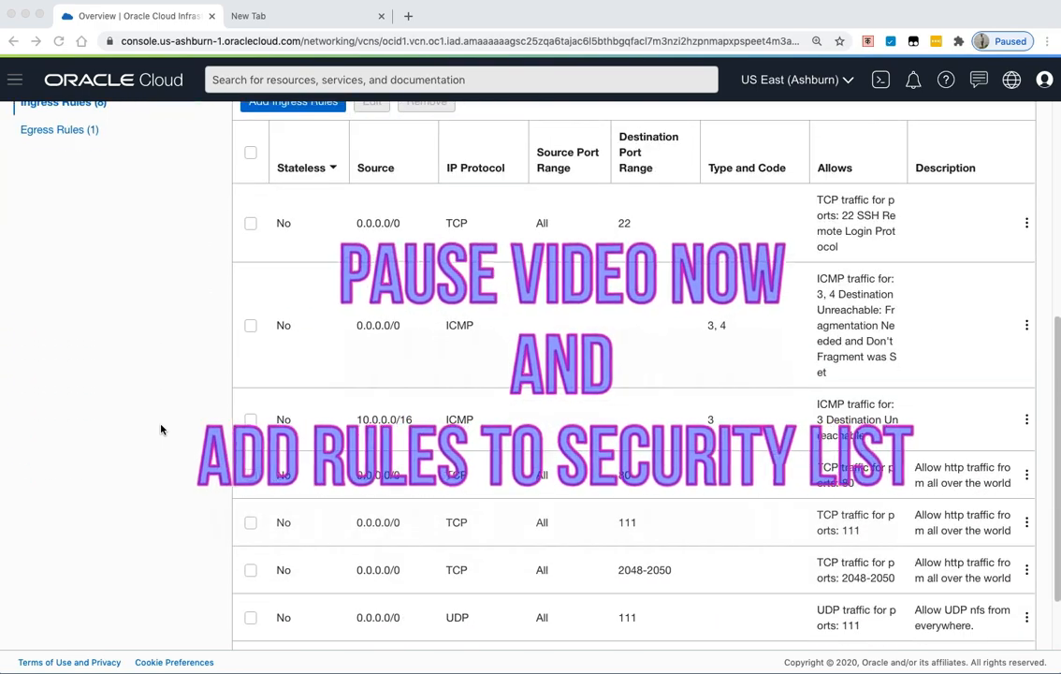
scroll(161, 429, "up", 9)
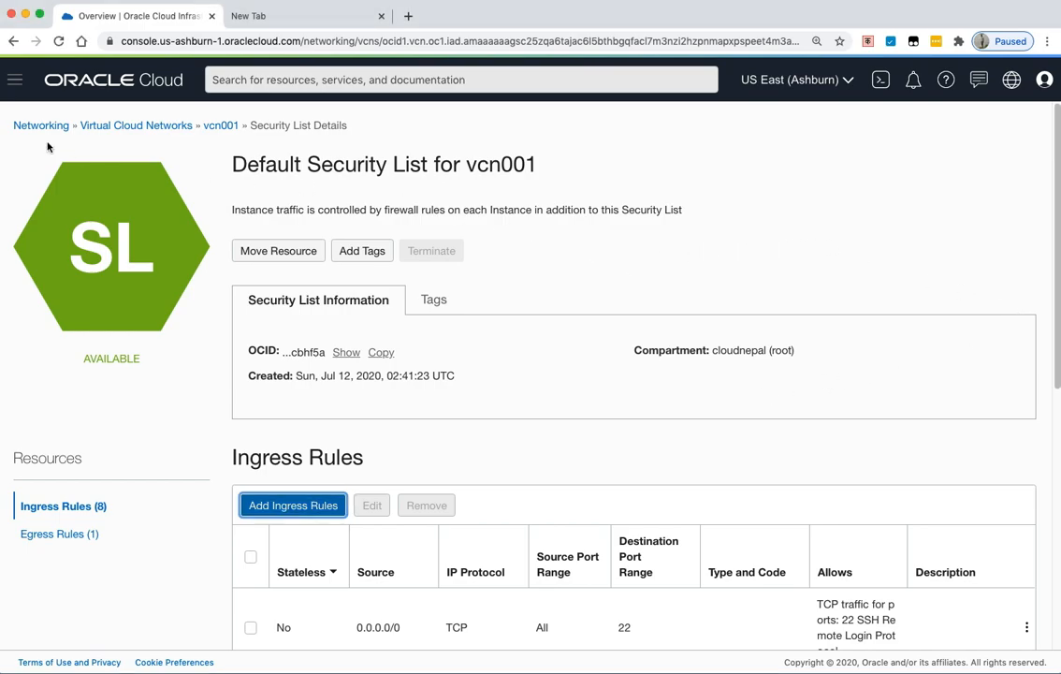
- Open the list of compute instances in the cloudnepal (root) compartment
left_click(14, 79)
mouse_move(15, 147)
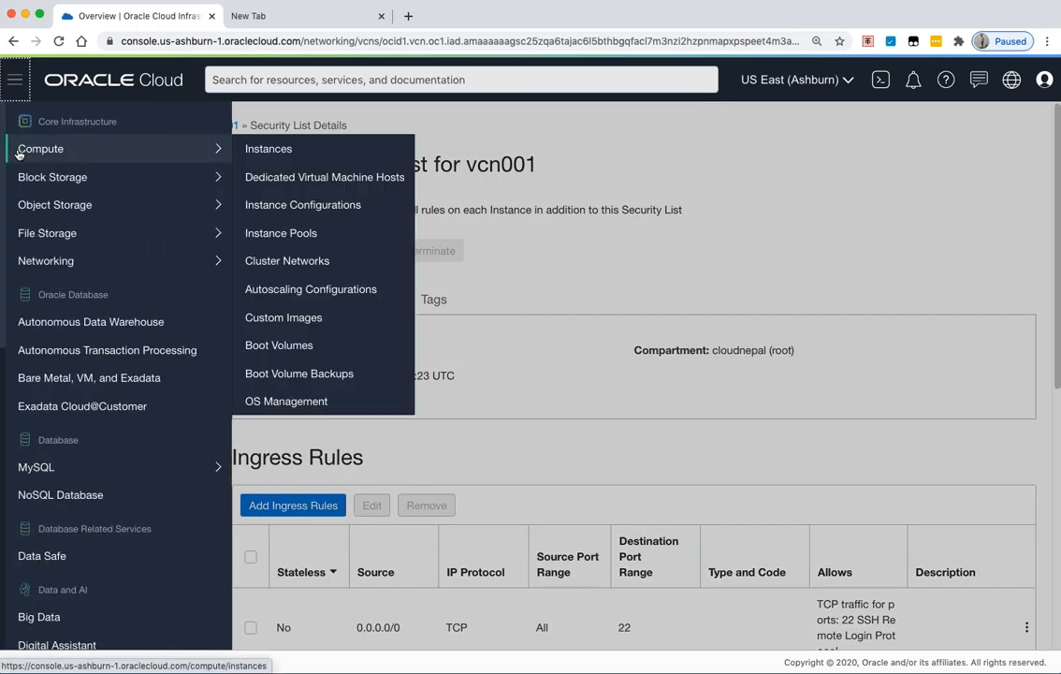
left_click(265, 148)
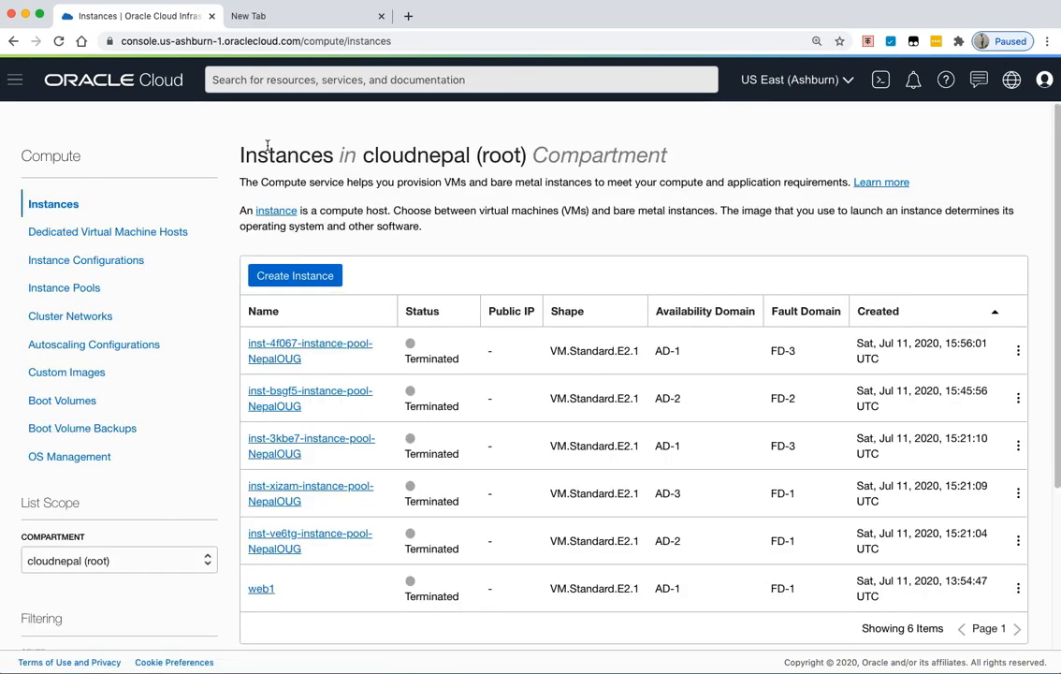
left_click(15, 81)
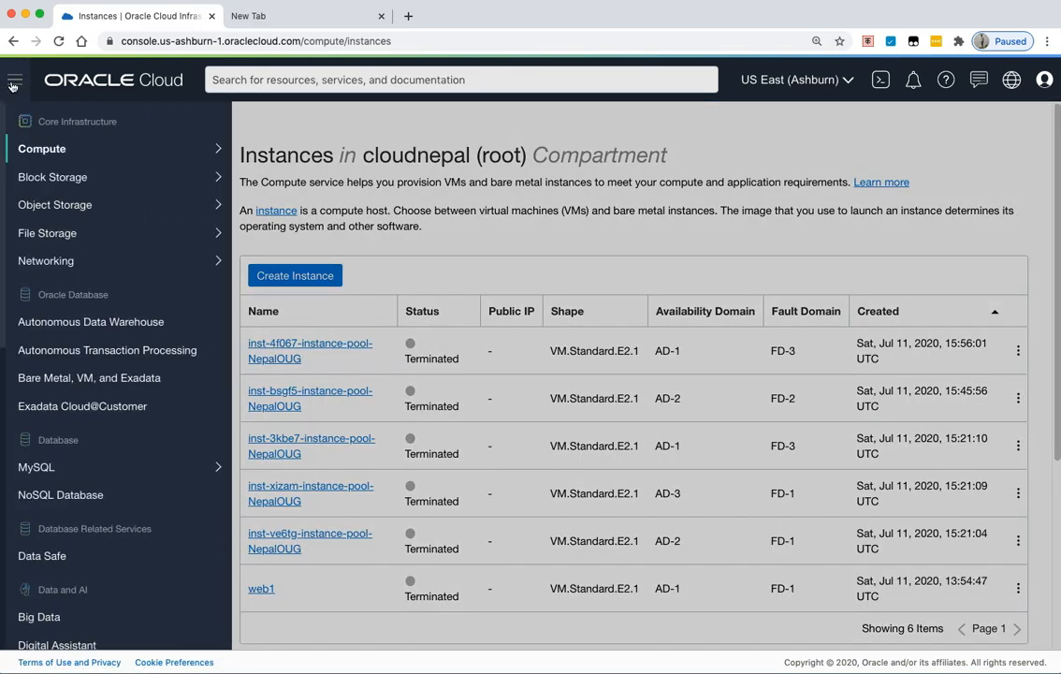
mouse_move(29, 152)
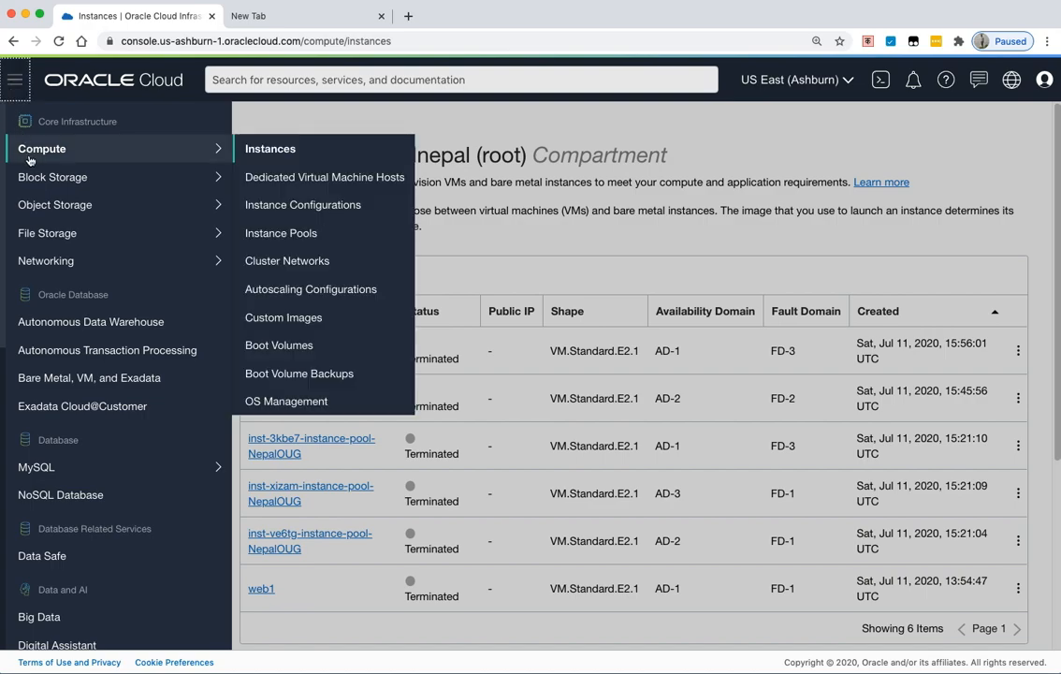
left_click(262, 146)
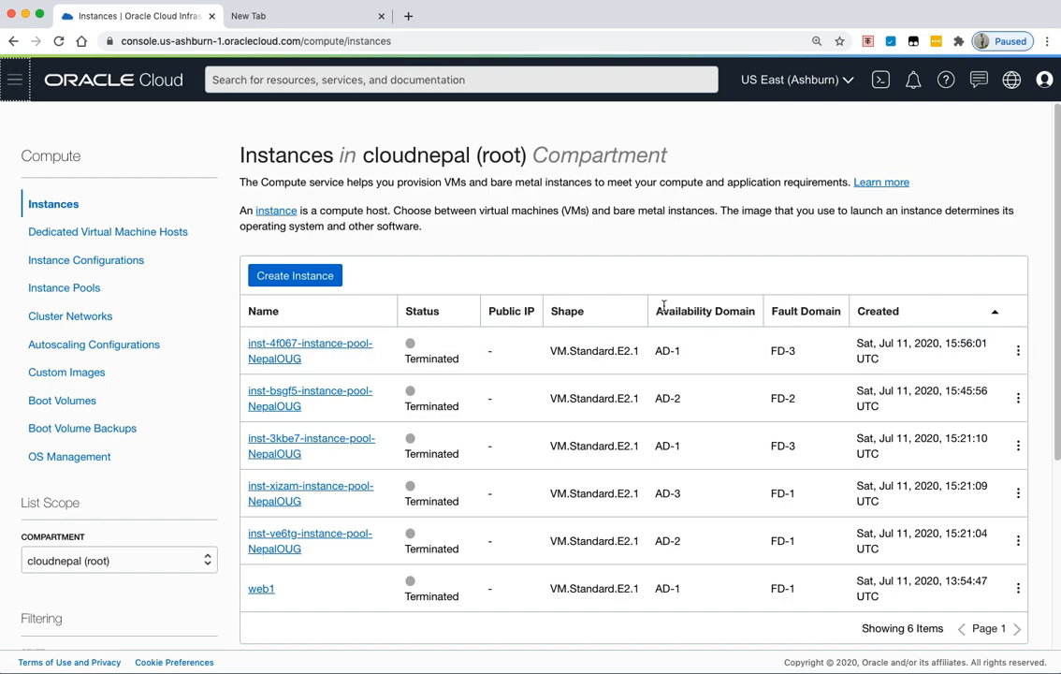
- Start creating a compute instance and name it web1
left_click(286, 275)
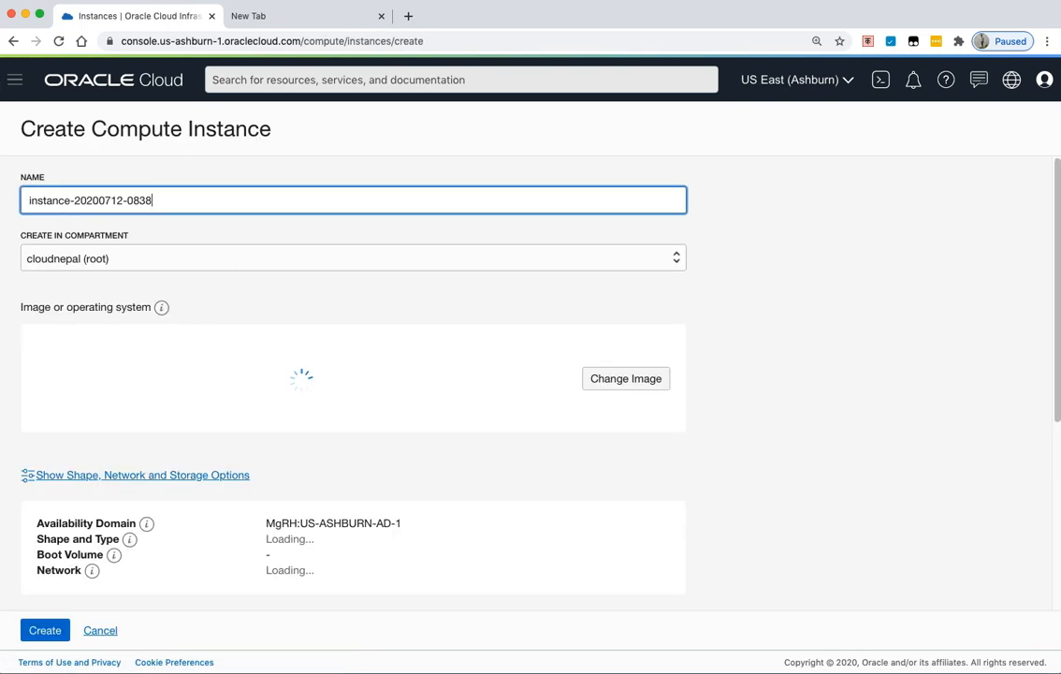
left_click_drag(154, 200, 3, 198)
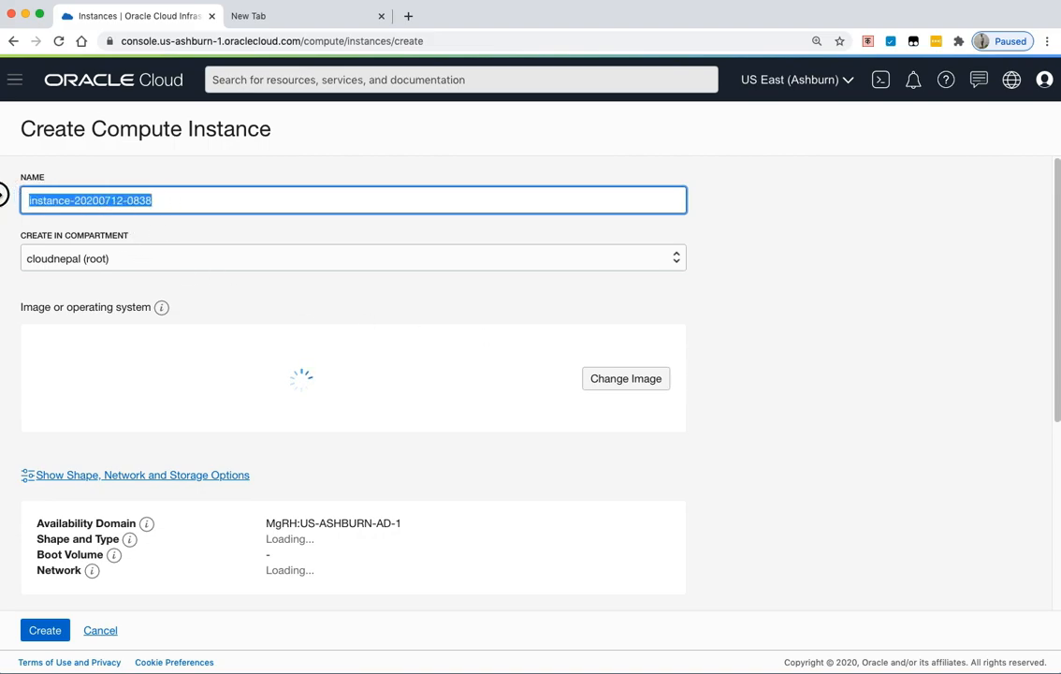
type("web1")
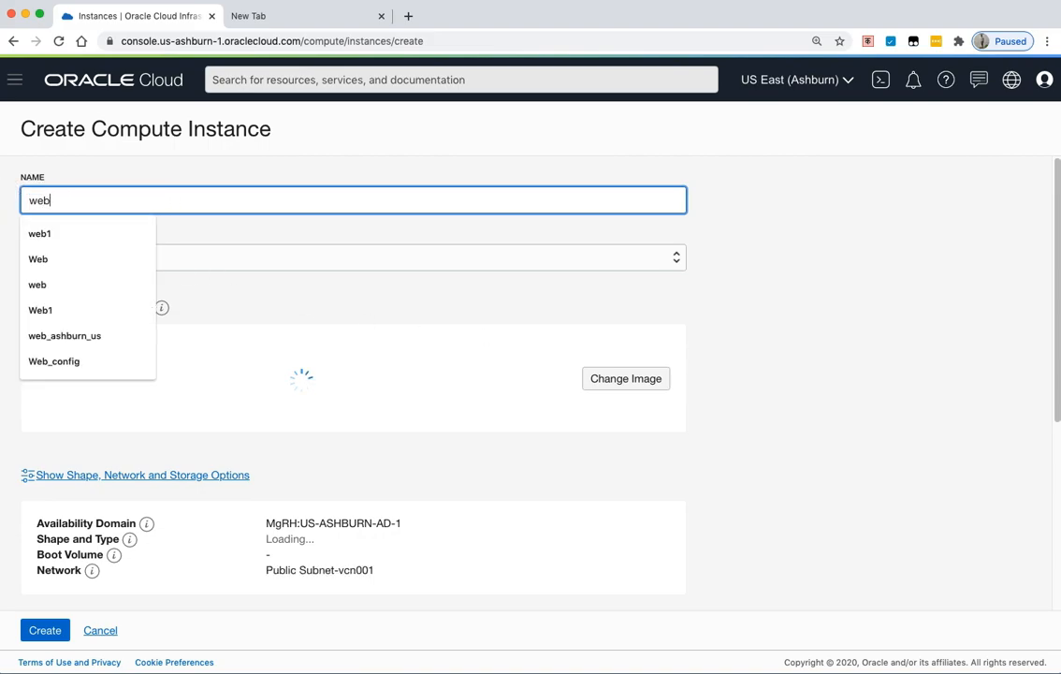
left_click(803, 278)
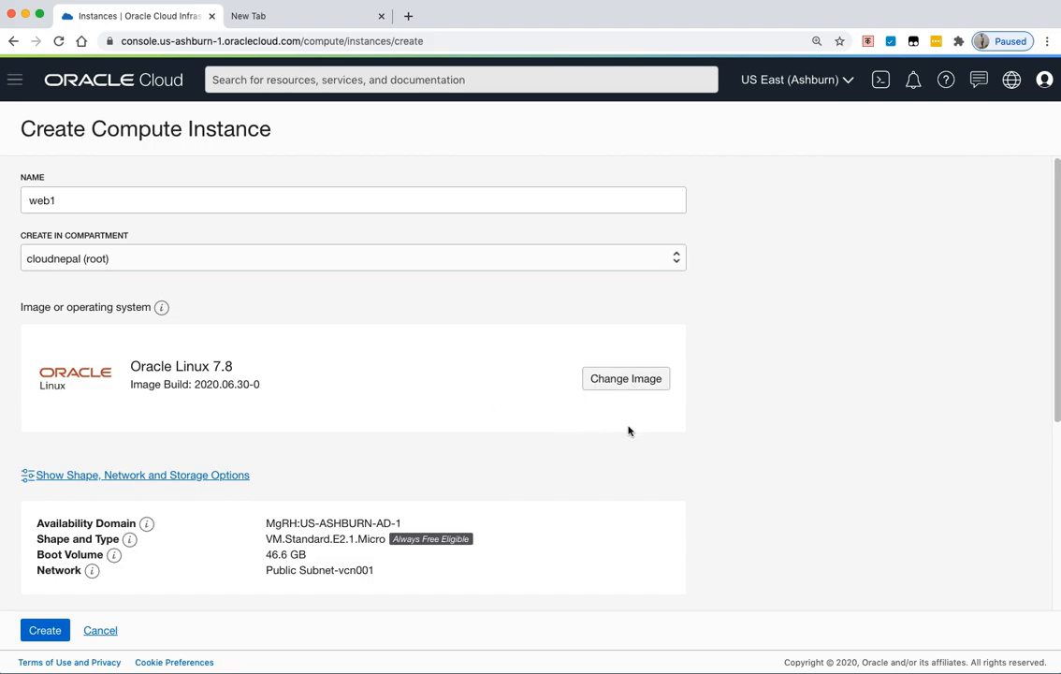
- Expand the shape, network and storage options and change the instance's shape to VM.Standard.E2.1
scroll(633, 431, "down", 1)
scroll(633, 430, "down", 2)
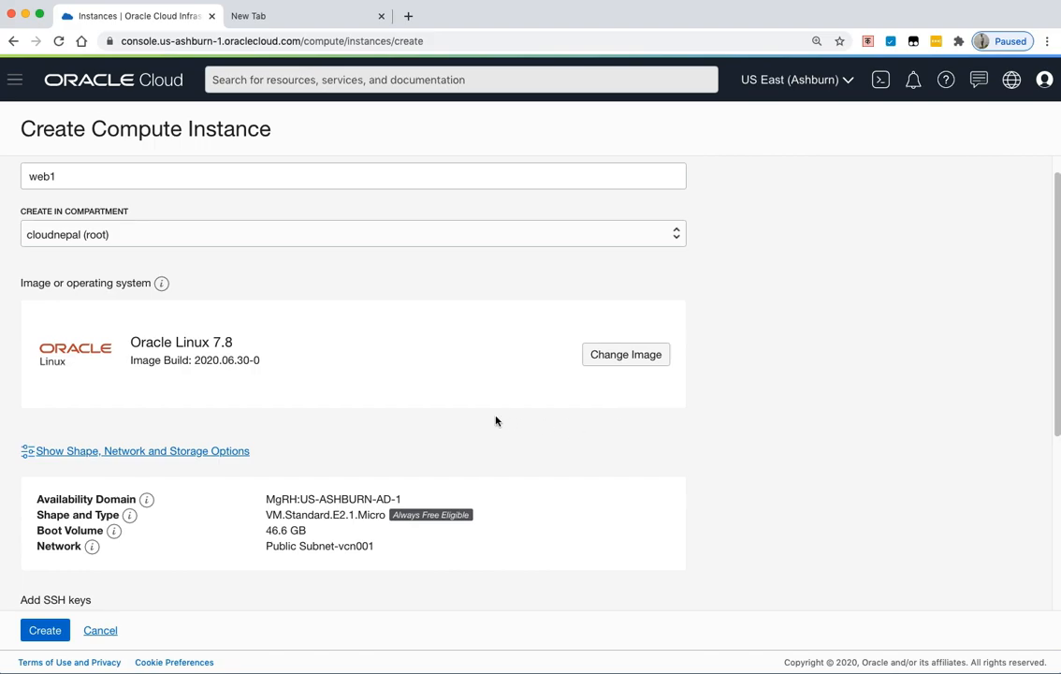
left_click(170, 455)
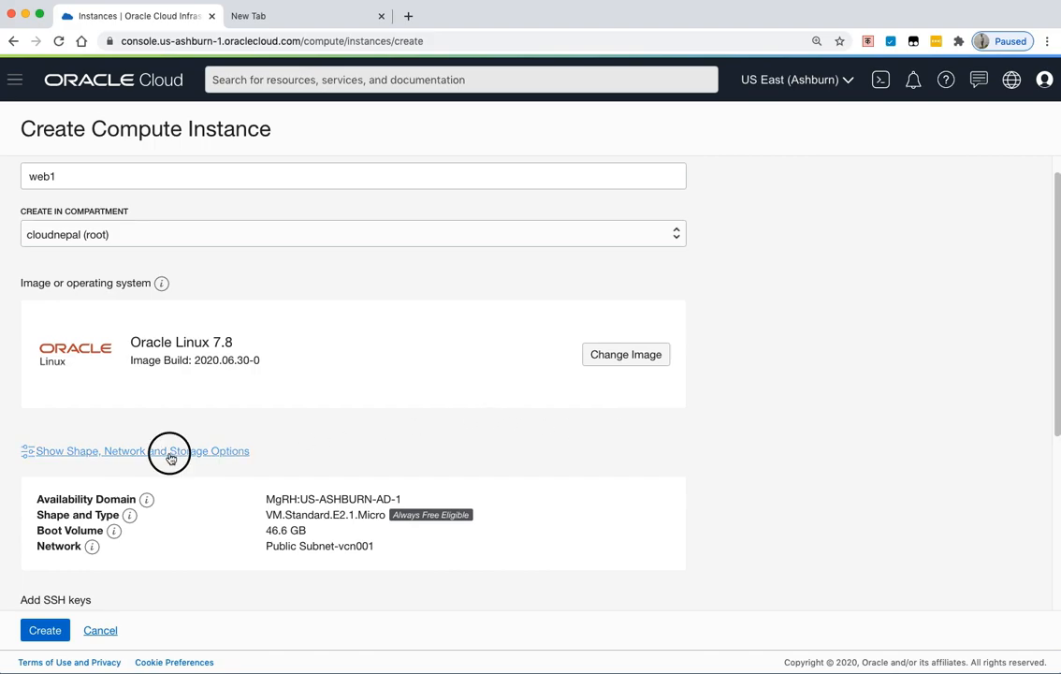
scroll(461, 485, "down", 1)
scroll(460, 485, "down", 3)
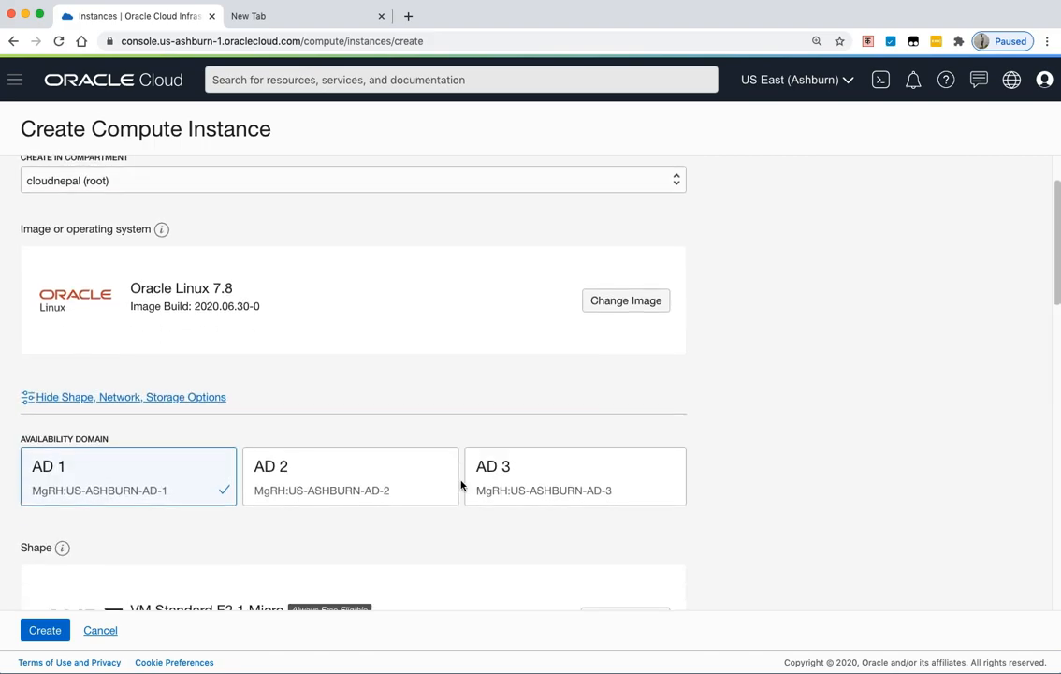
mouse_move(374, 521)
left_mouse_down()
mouse_move(289, 516)
mouse_move(384, 526)
left_mouse_up()
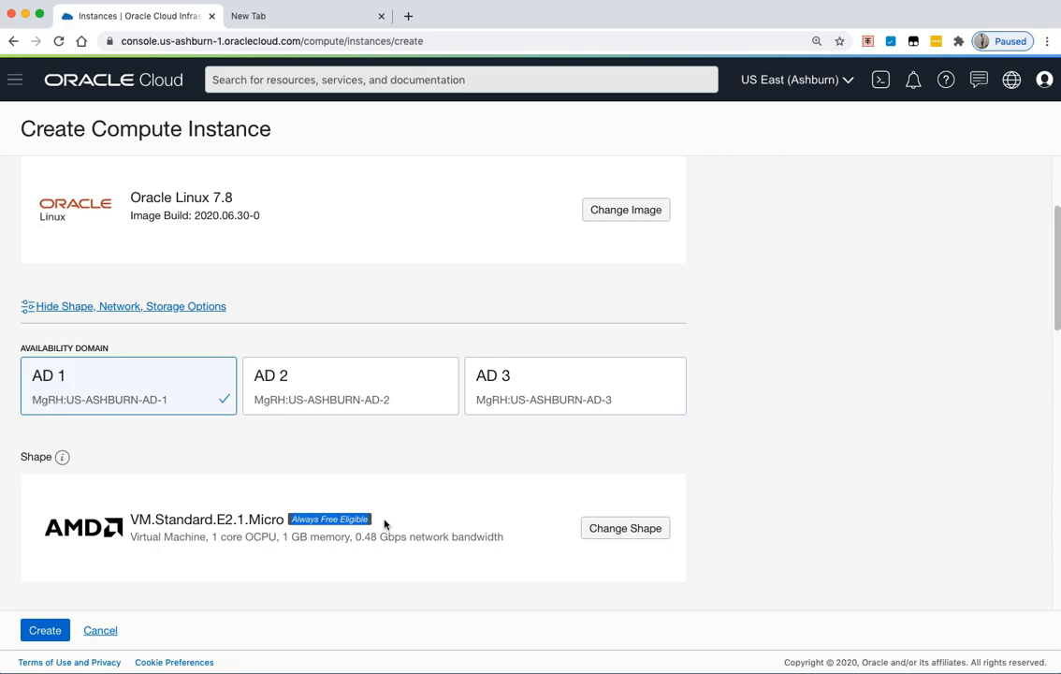
left_click(623, 528)
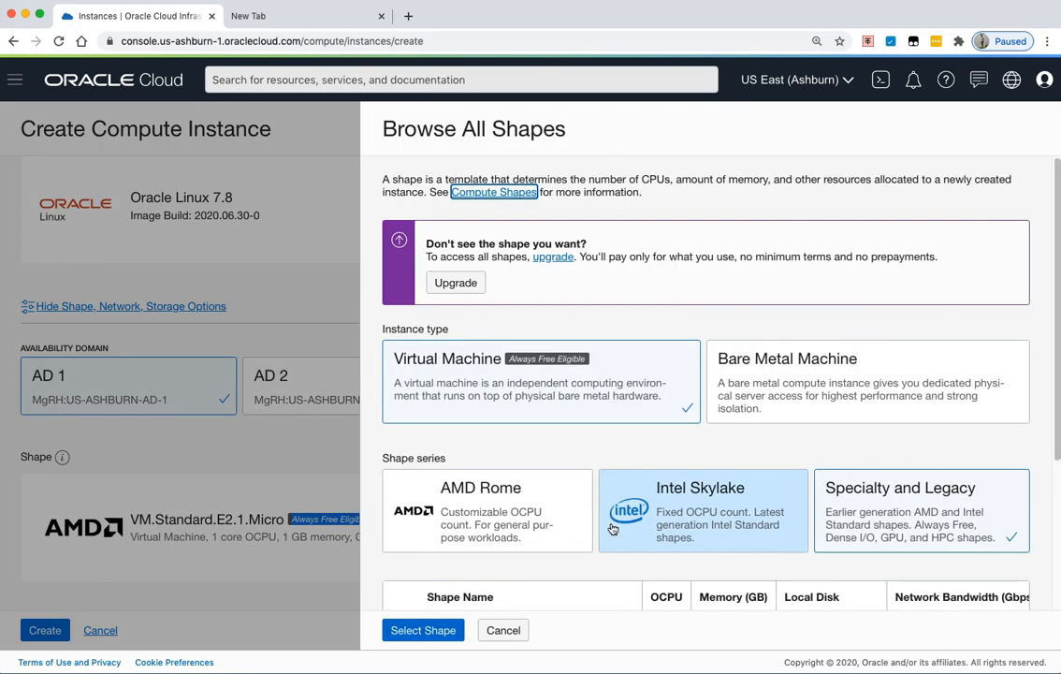
scroll(599, 496, "down", 3)
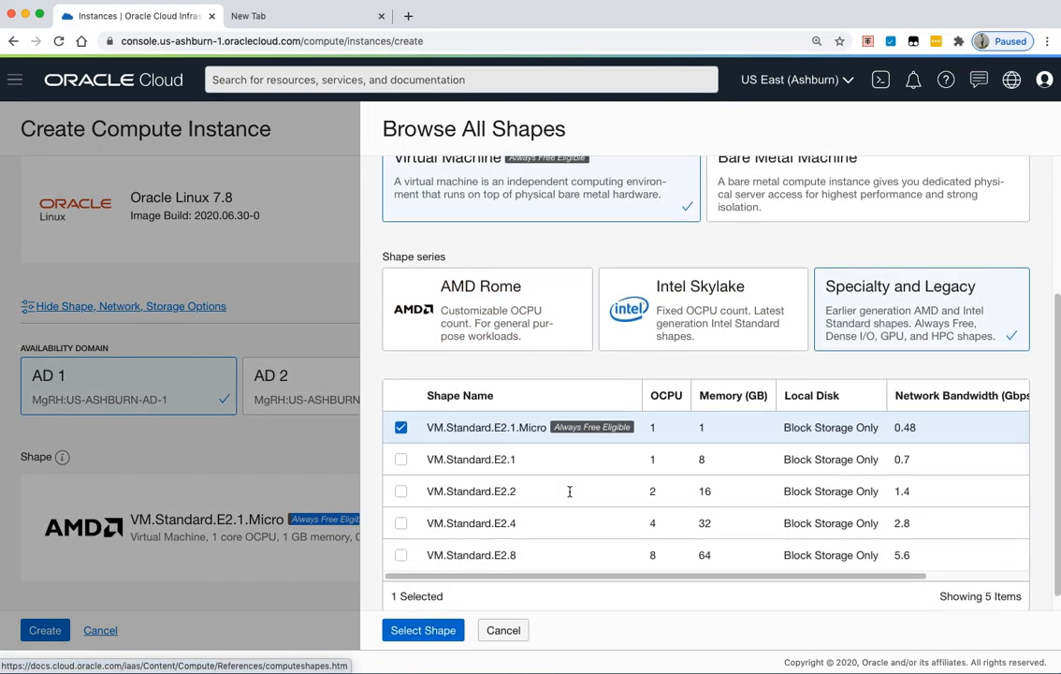
left_click(400, 460)
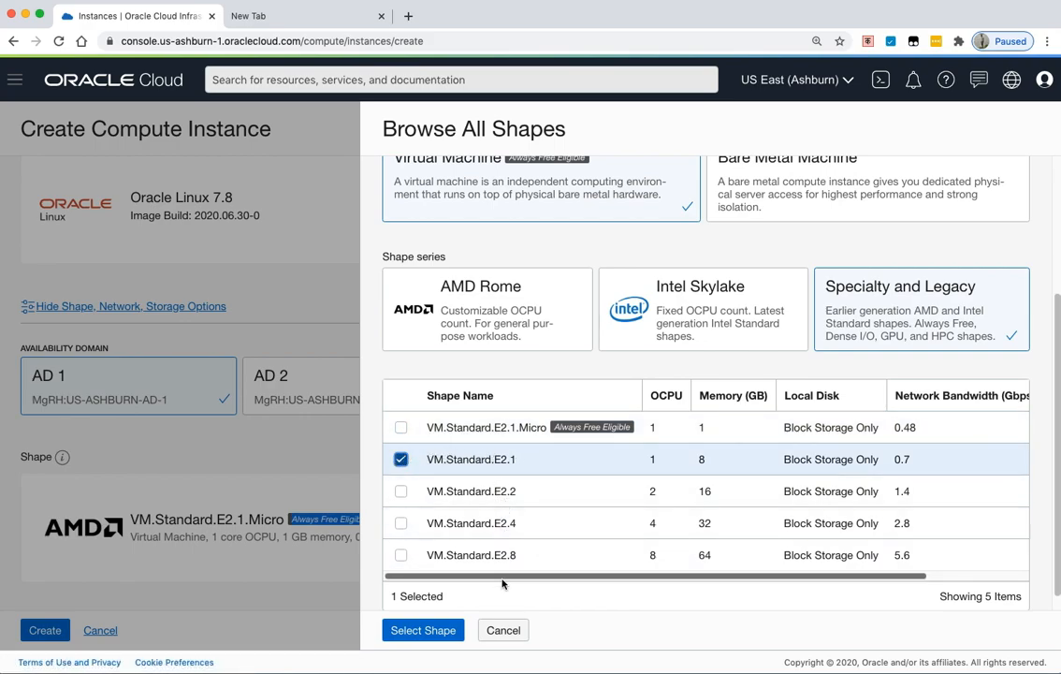
left_click(419, 632)
- Choose to paste SSH keys, fill in two saved public SSH keys, and create the web1 instance
scroll(419, 559, "down", 5)
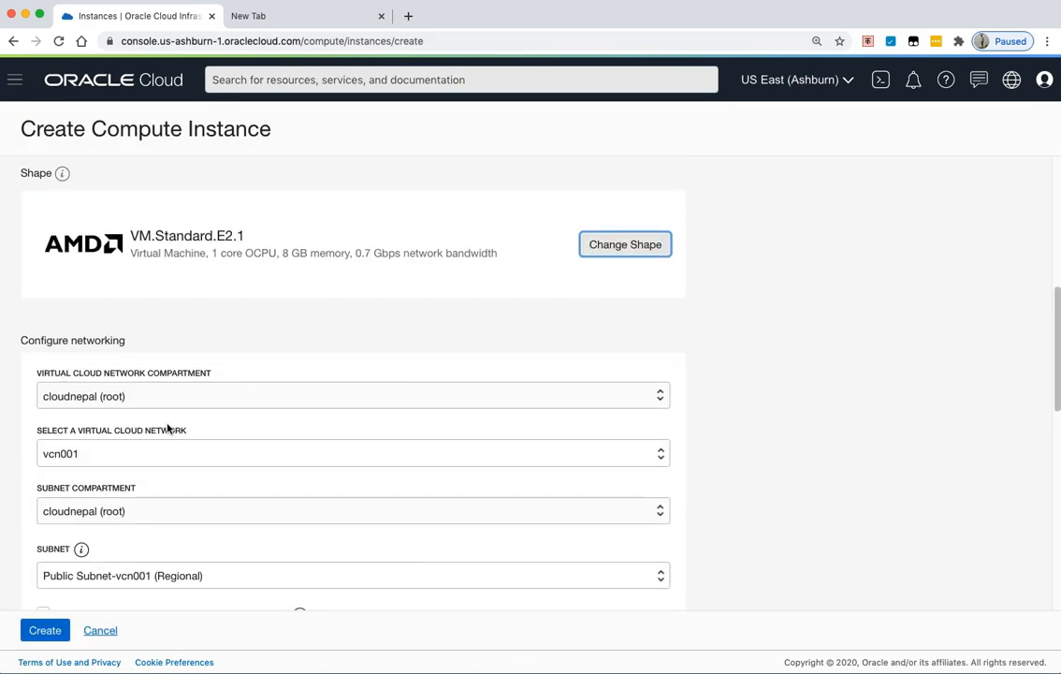
scroll(77, 468, "down", 2)
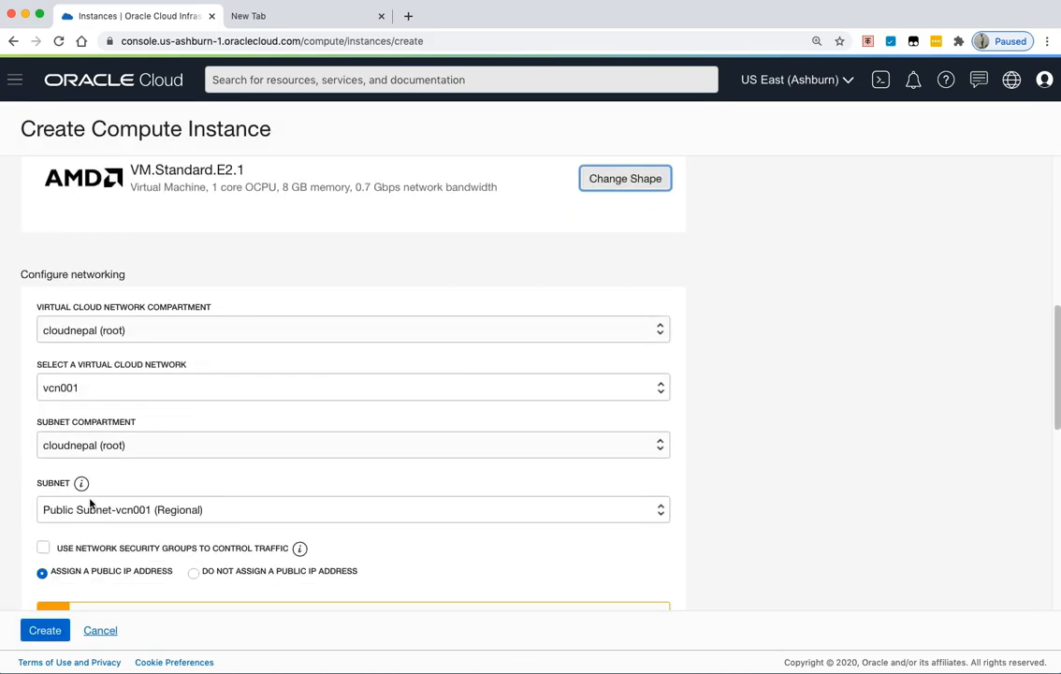
scroll(178, 547, "down", 3)
scroll(187, 547, "down", 4)
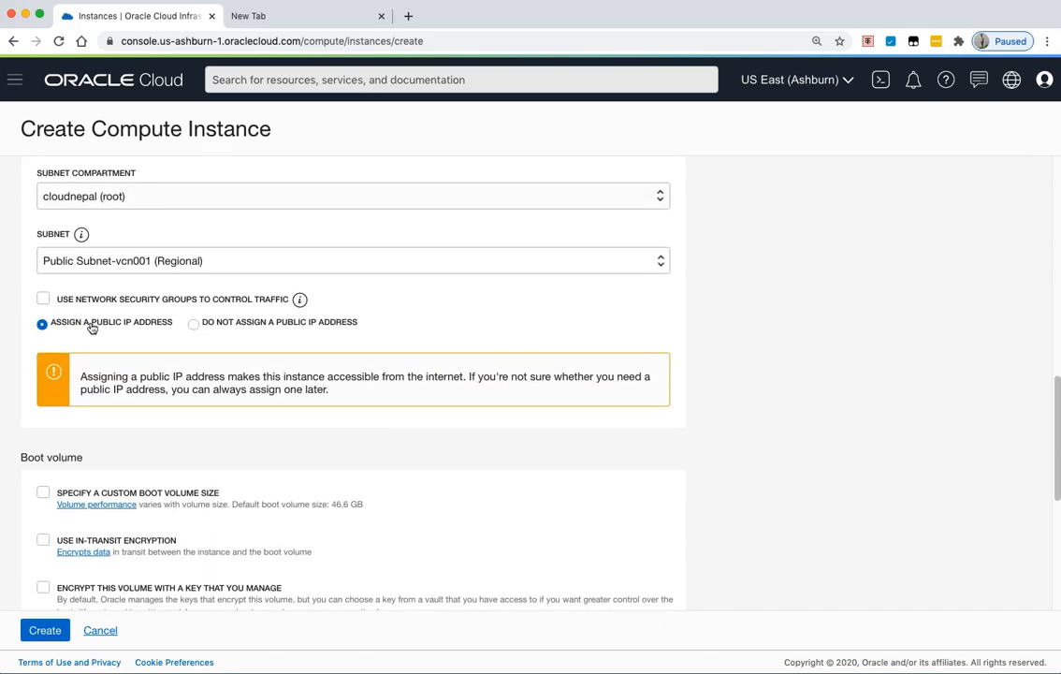
scroll(147, 446, "down", 7)
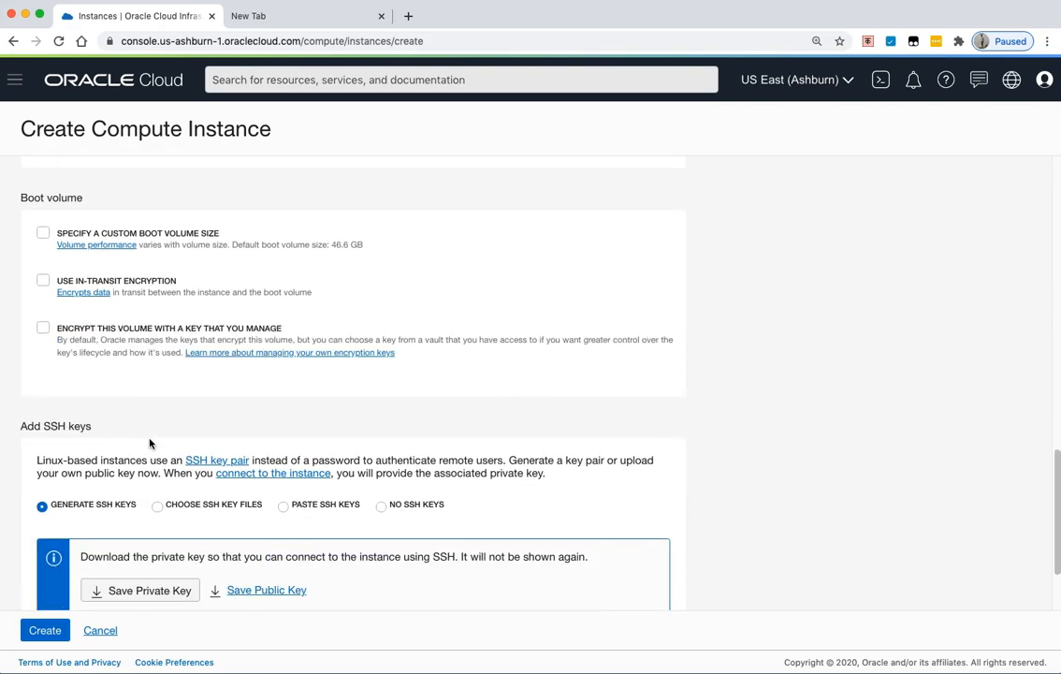
left_click(283, 504)
scroll(294, 459, "down", 3)
left_click(232, 447)
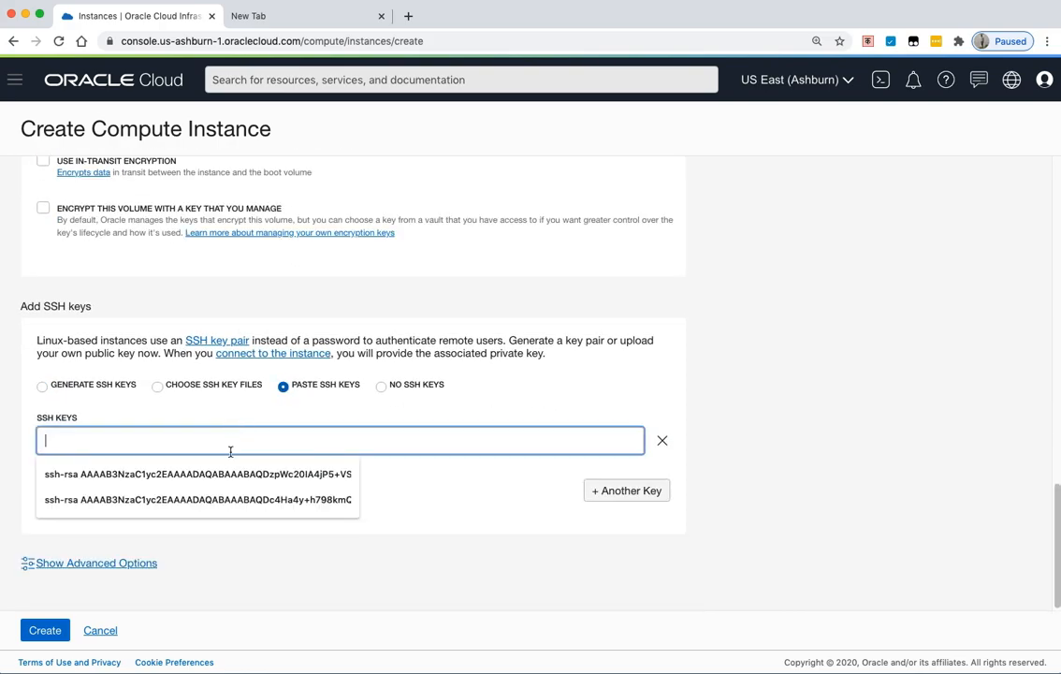
left_click(232, 473)
left_click(589, 490)
left_click(156, 491)
left_click(159, 553)
scroll(248, 528, "down", 1)
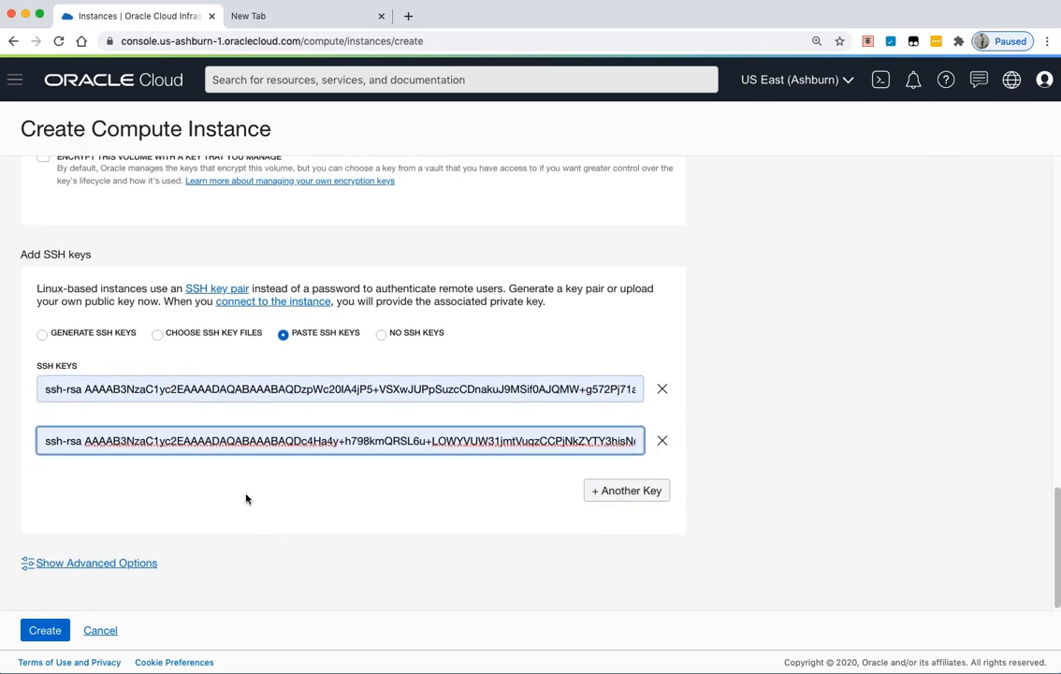
left_click(45, 631)
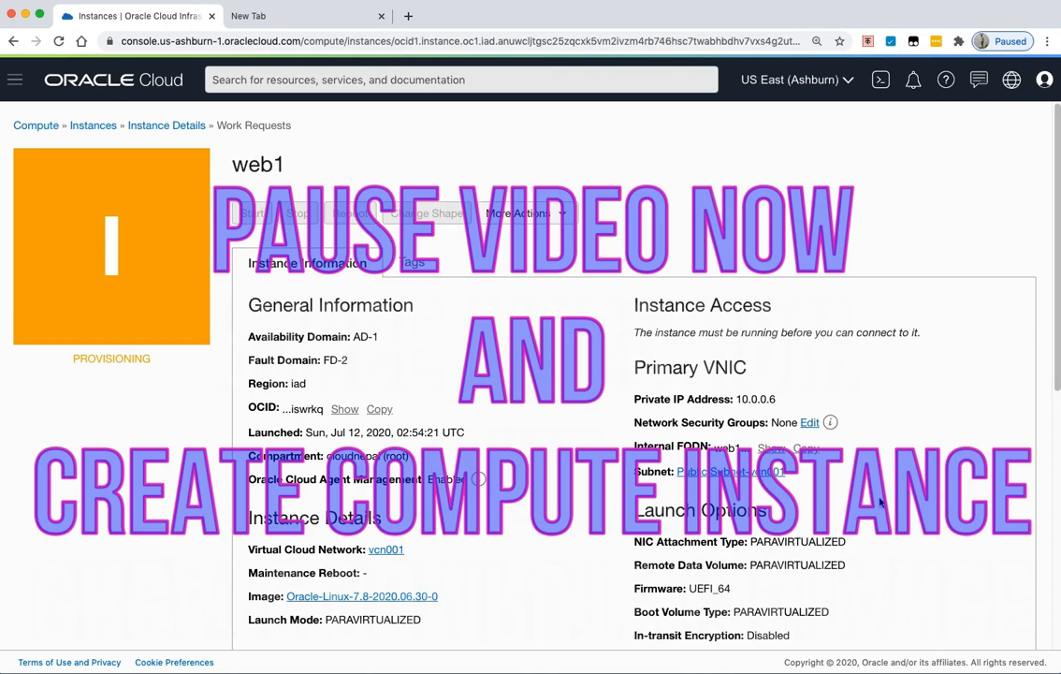
- Check the provisioning details and work request of web1, and copy its public IP address
scroll(966, 513, "down", 1)
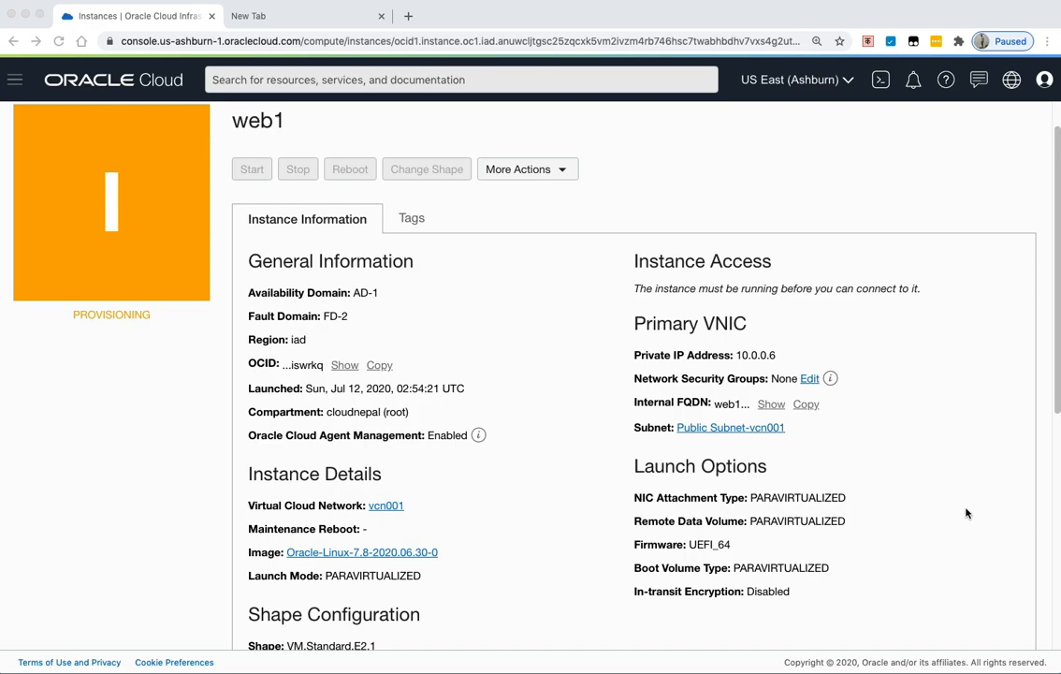
scroll(561, 505, "down", 5)
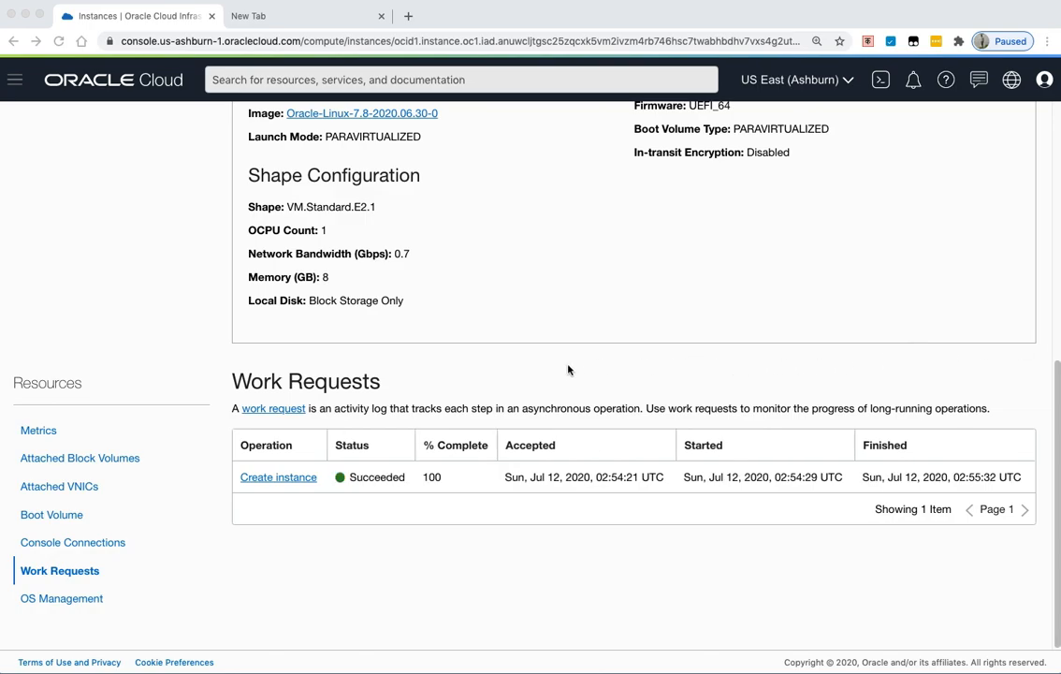
scroll(538, 383, "up", 5)
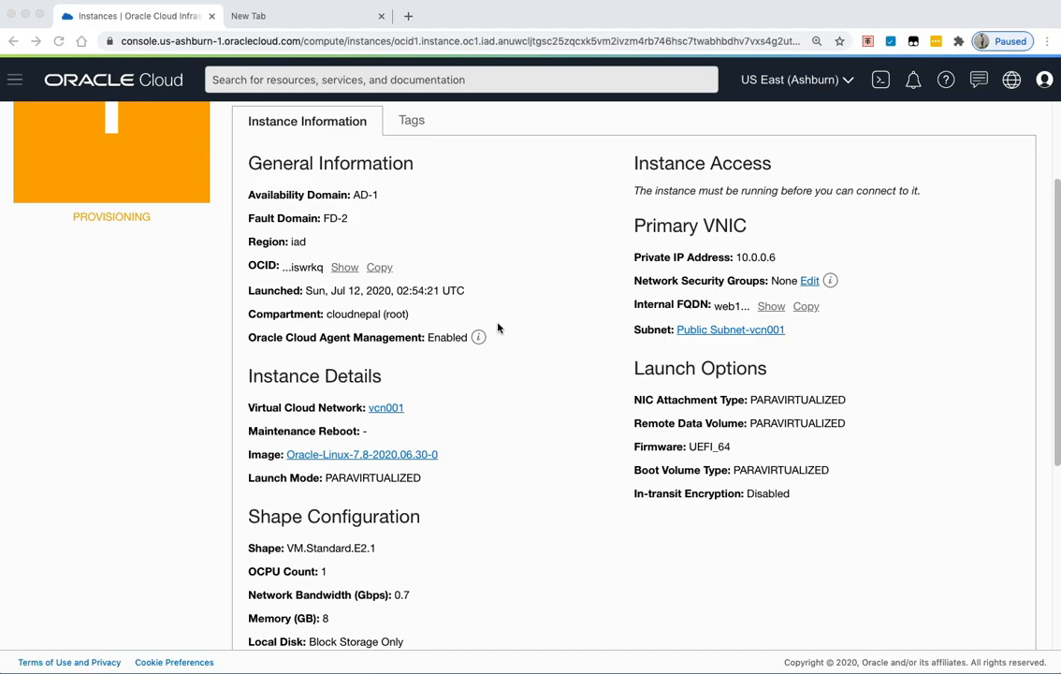
scroll(540, 294, "up", 2)
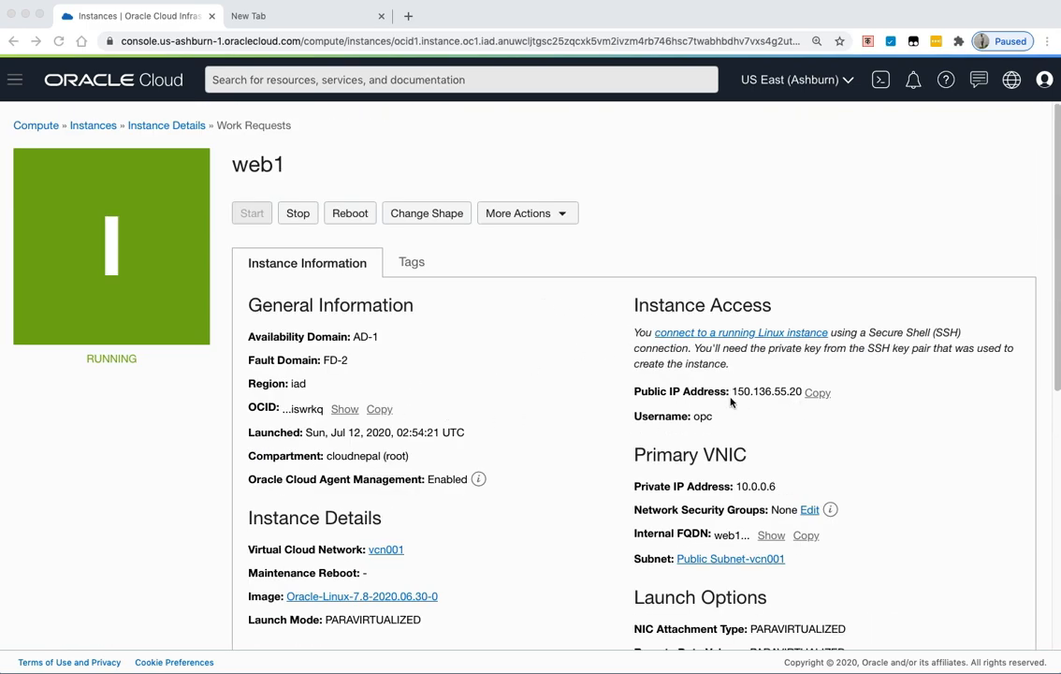
left_click(817, 394)
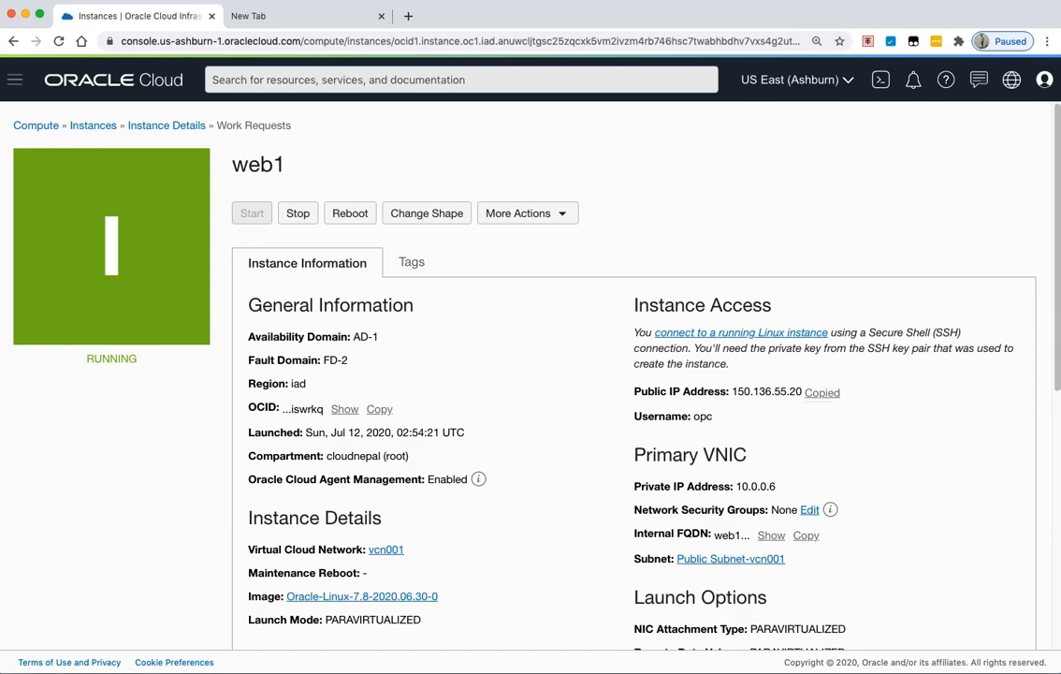
- Switch to the terminal, place its window fully in view and clear the screen
key("super+Tab")
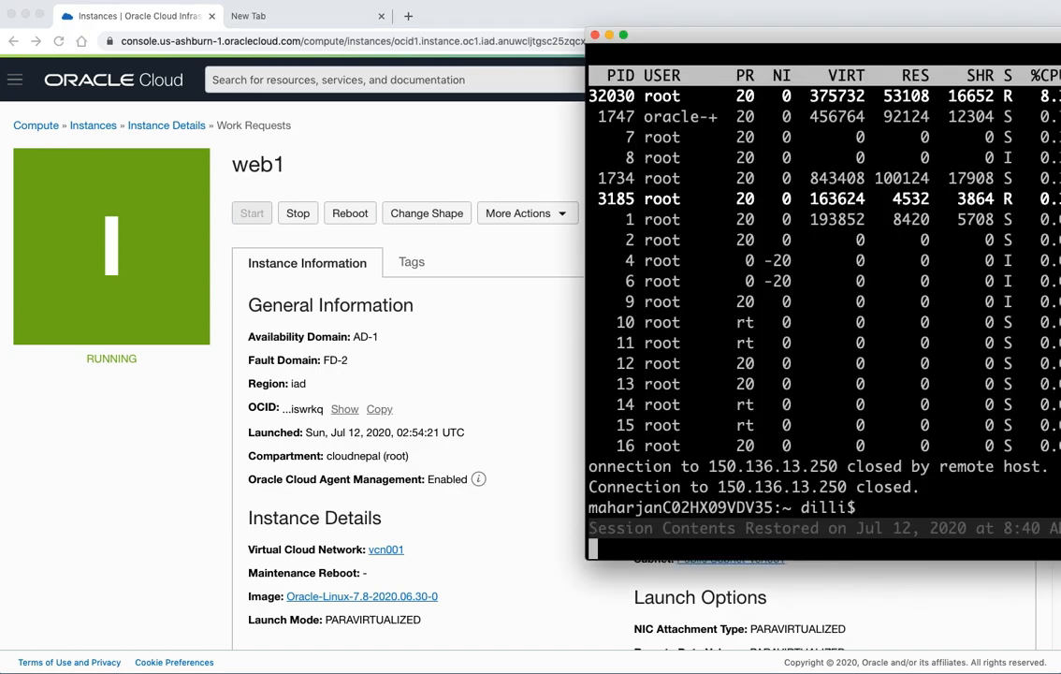
left_click_drag(682, 37, 225, 47)
type("clear")
key("Return")
type("ssh opc")
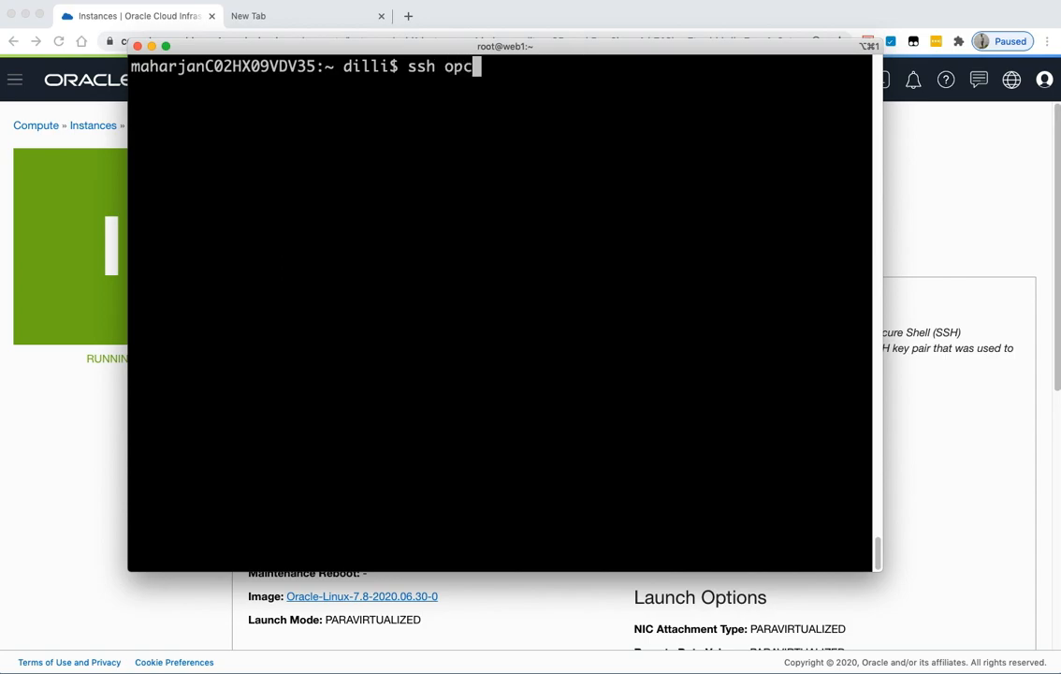
type("@∫")
key("BackSpace")
right_click(489, 271)
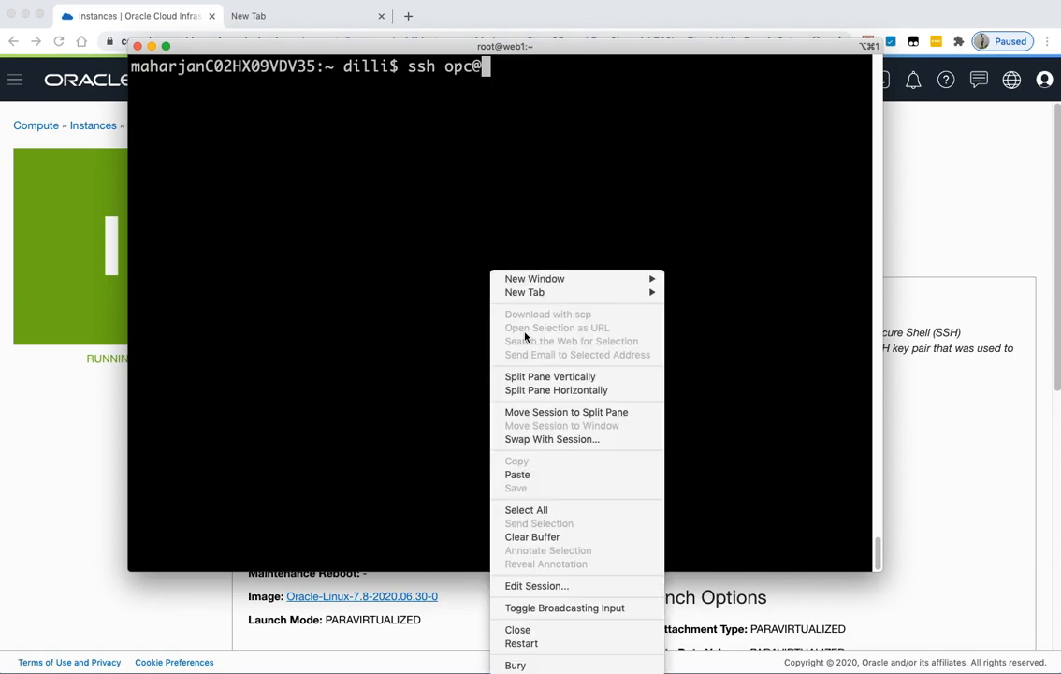
left_click(517, 474)
key("Return")
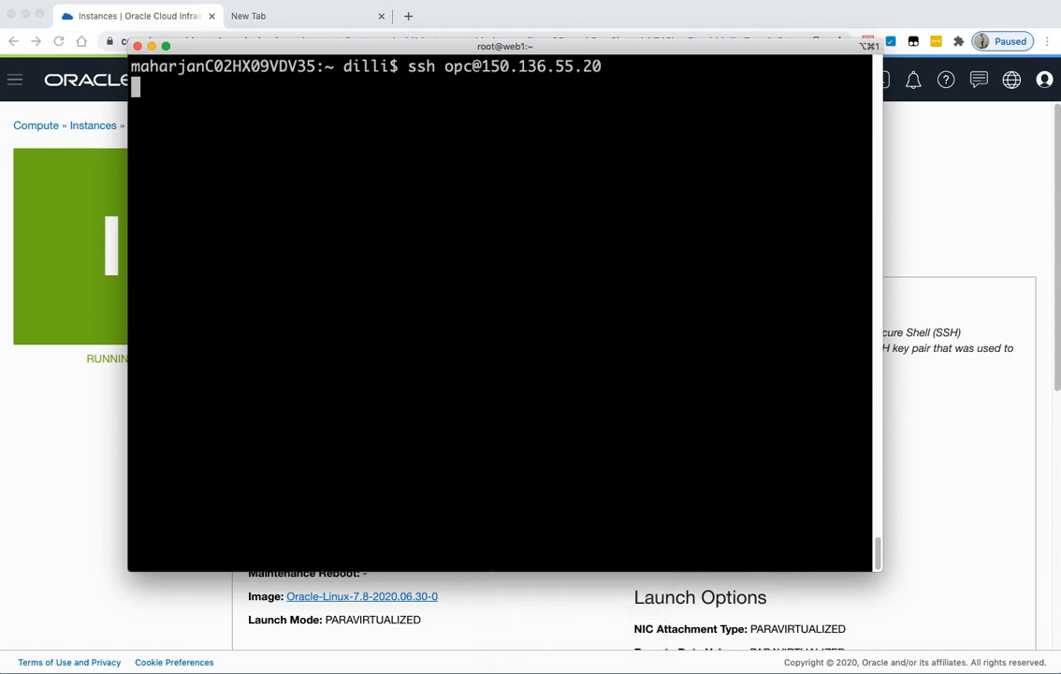
type("yes")
key("Return")
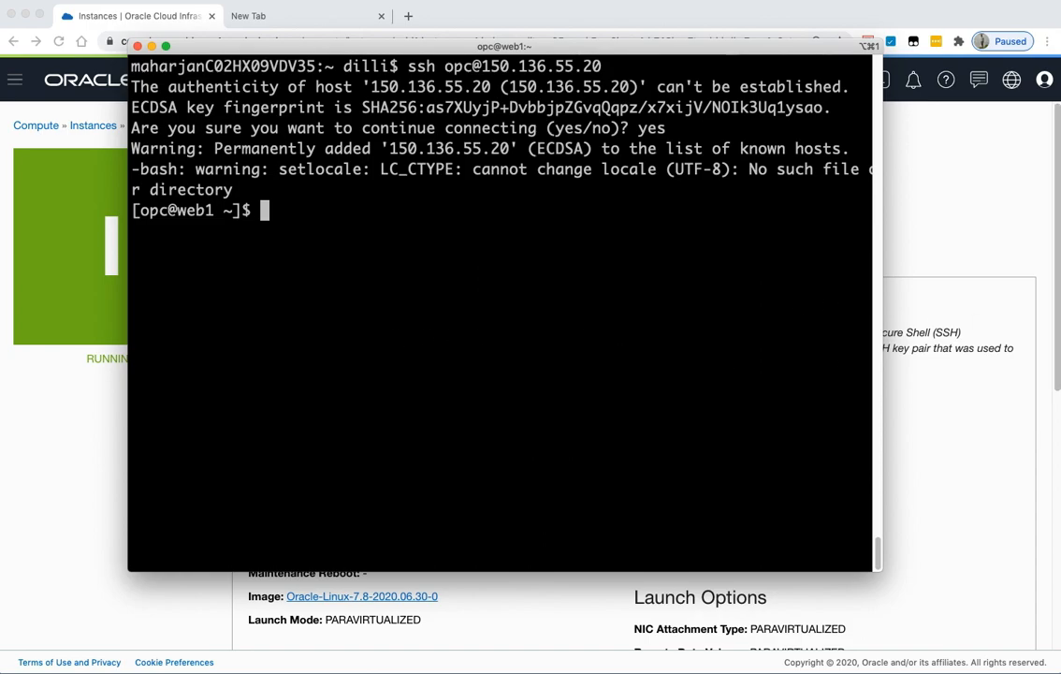
key("super+Tab")
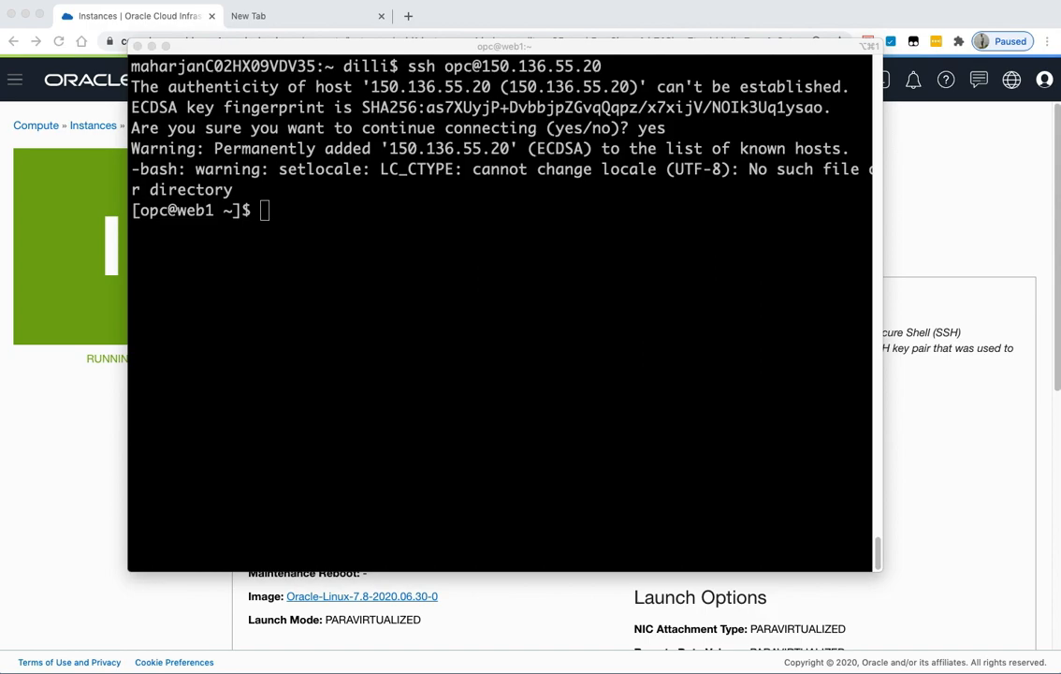
left_click(549, 317)
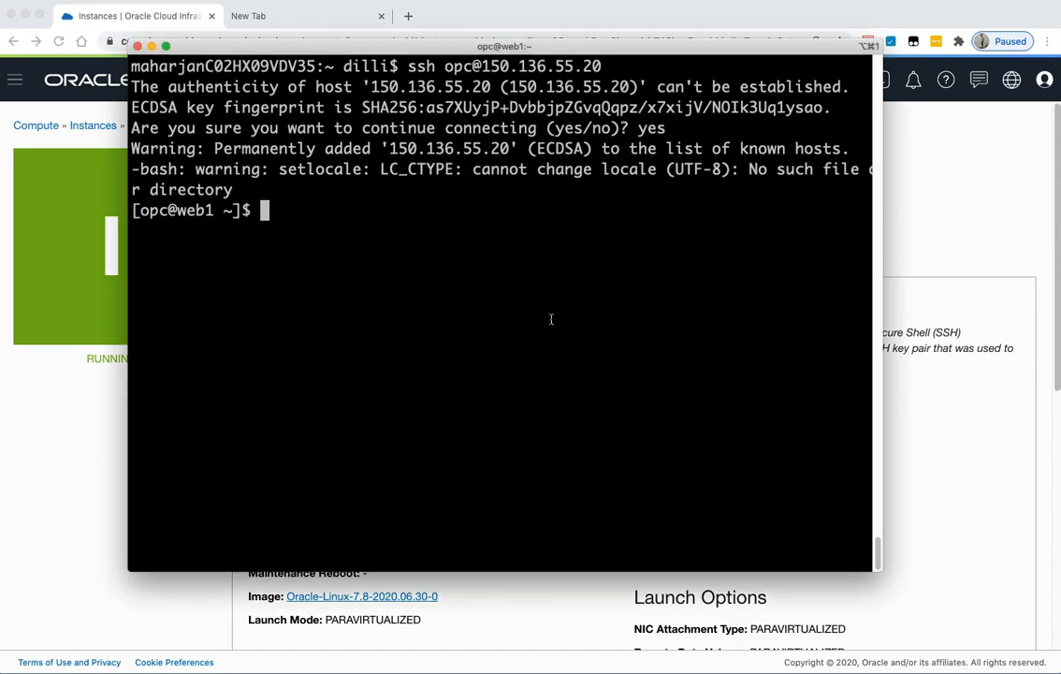
- Install httpd, php and stress with sudo yum -y install, and enable the service with sudo systemctl enable httpd
type("sudo yum -y install httpd php stress")
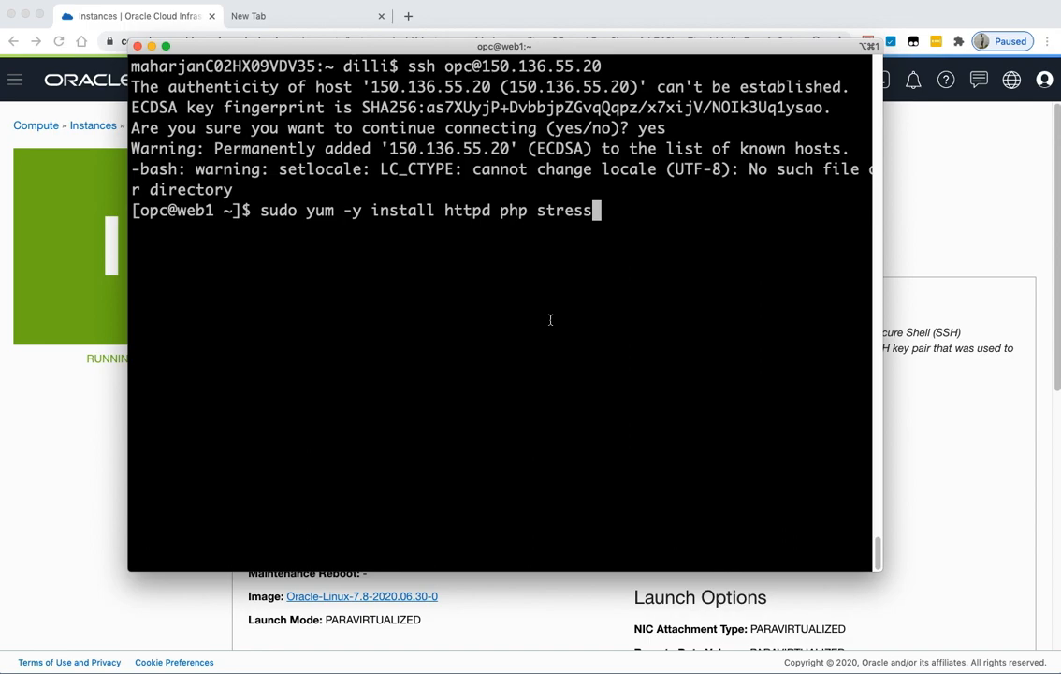
key("Return")
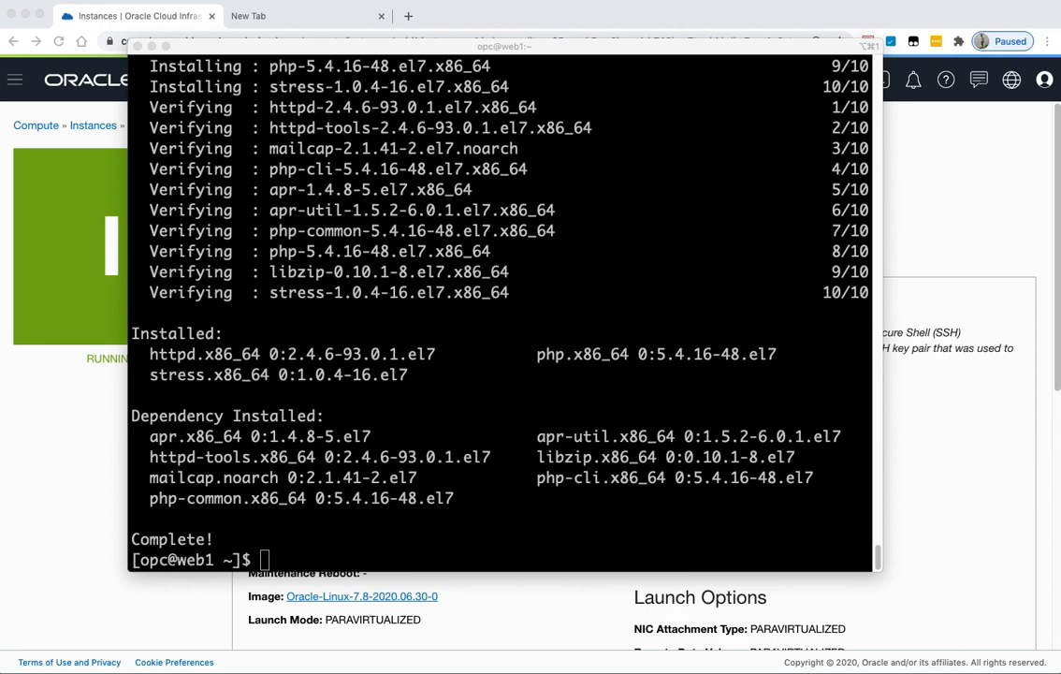
left_click(509, 525)
right_click(511, 527)
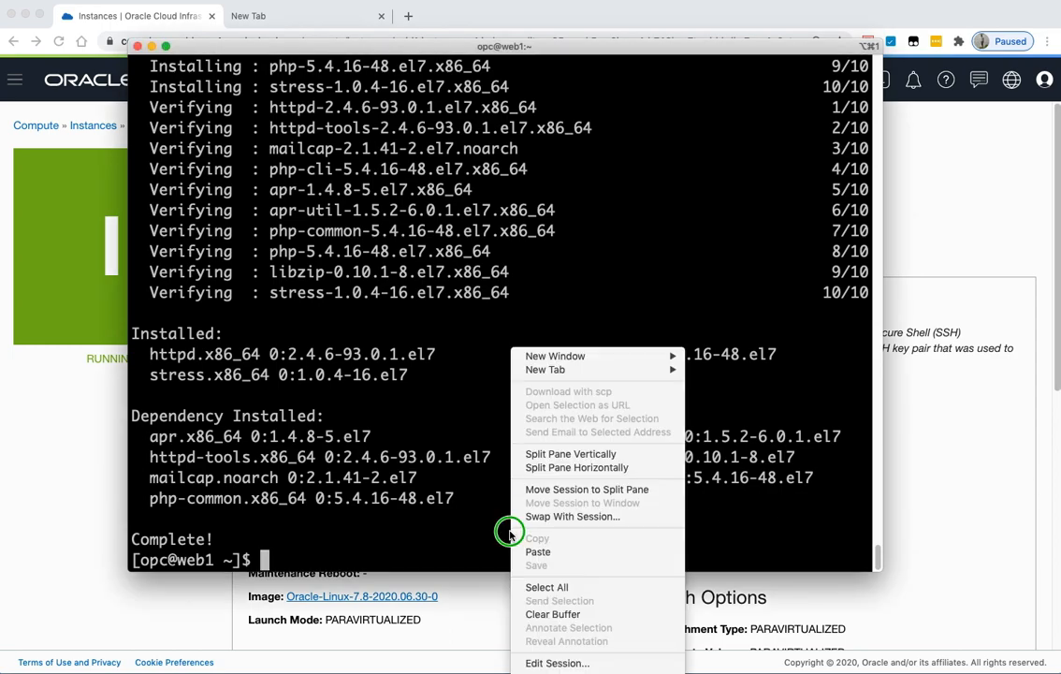
left_click(538, 551)
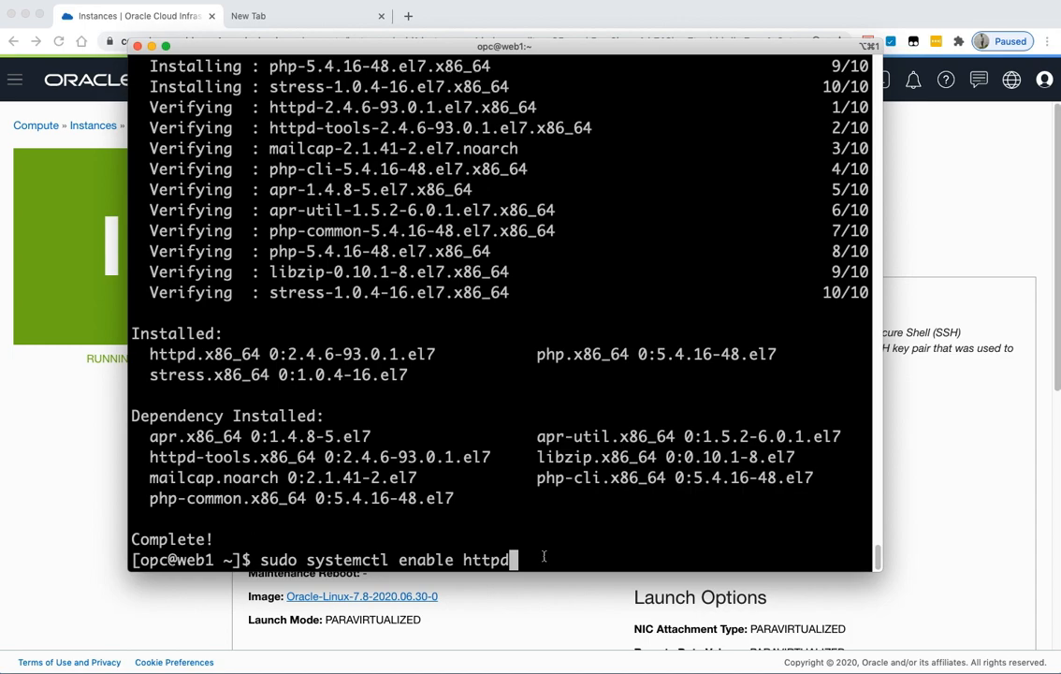
key("Return")
key("Return")
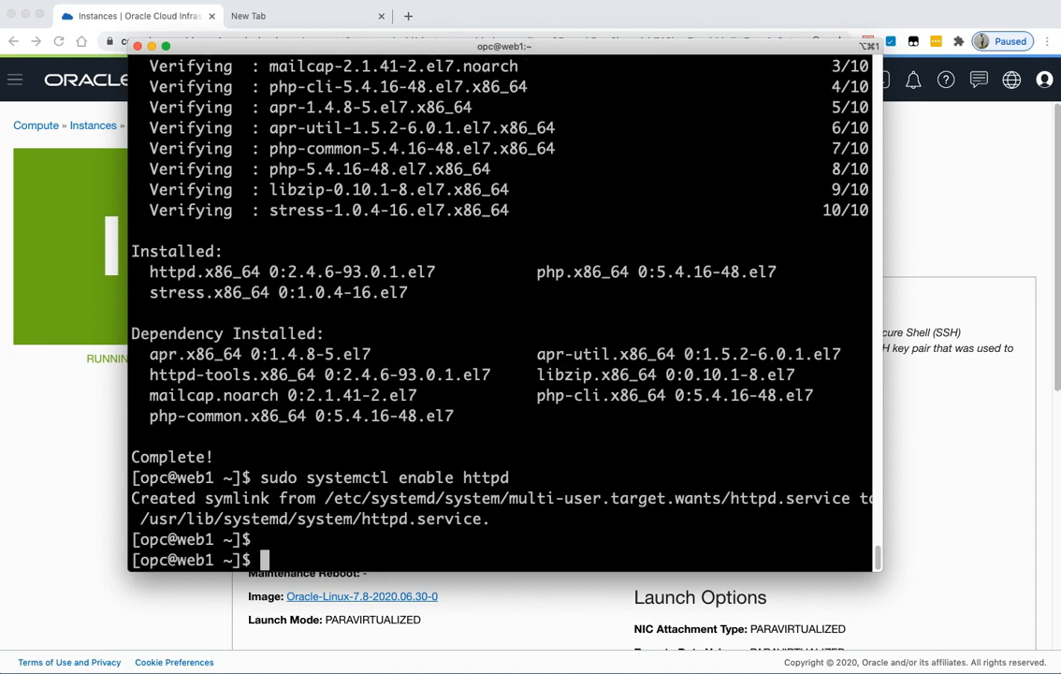
- Start the web server with sudo systemctl start httpd
key("super+Tab")
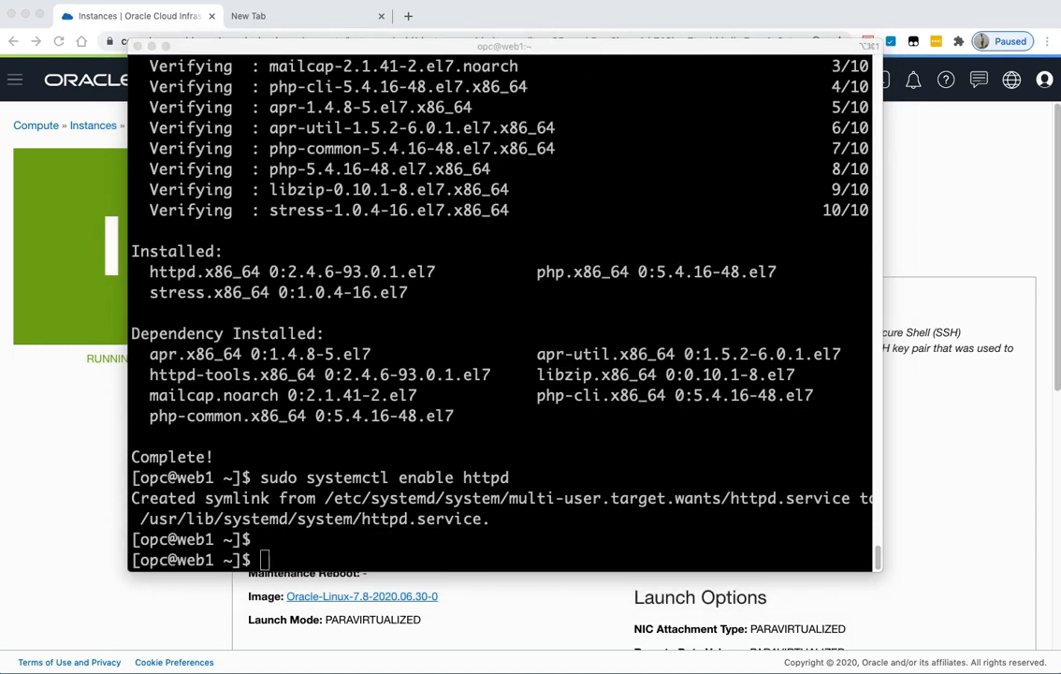
left_click(649, 545)
type("sudo systemctl start httpd")
key("Return")
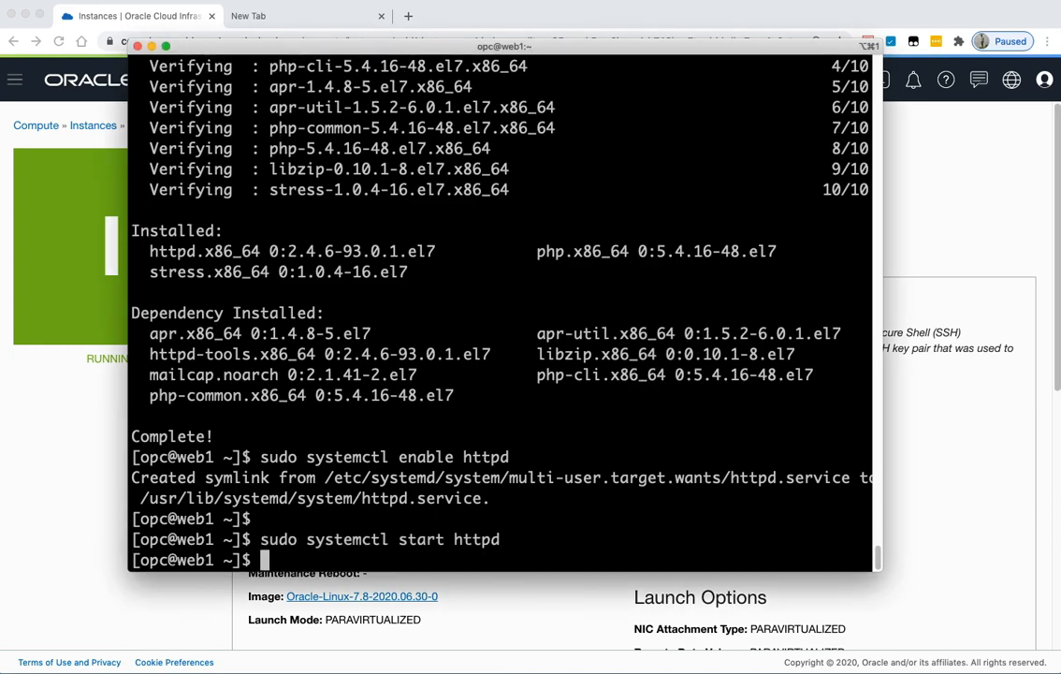
- Allow HTTP through the firewall with sudo firewall-cmd --permanent --add-service=http, and reload it with sudo firewall-cmd --reload
key("super+Tab")
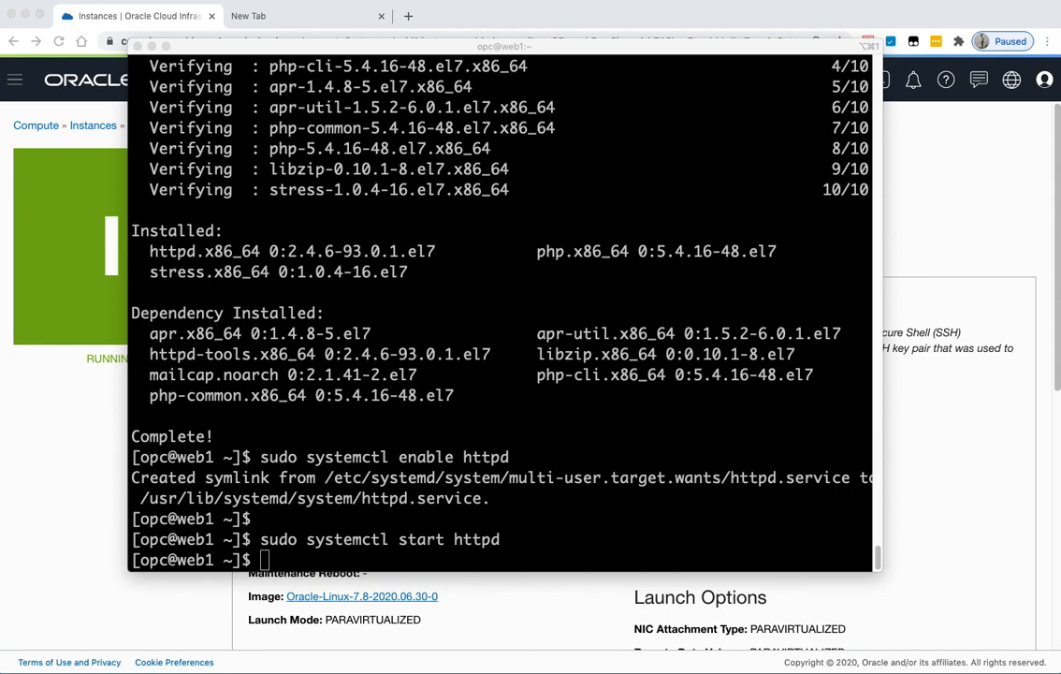
left_click(568, 502)
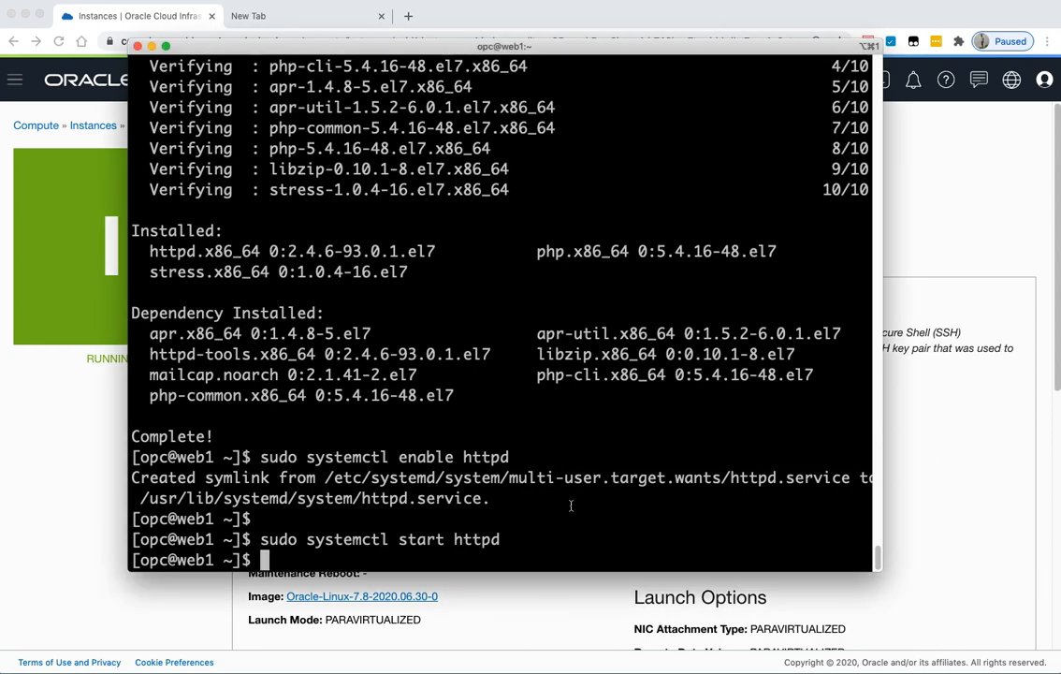
key("Return")
type("sudo firewall-cmd --permanent --add-service=http")
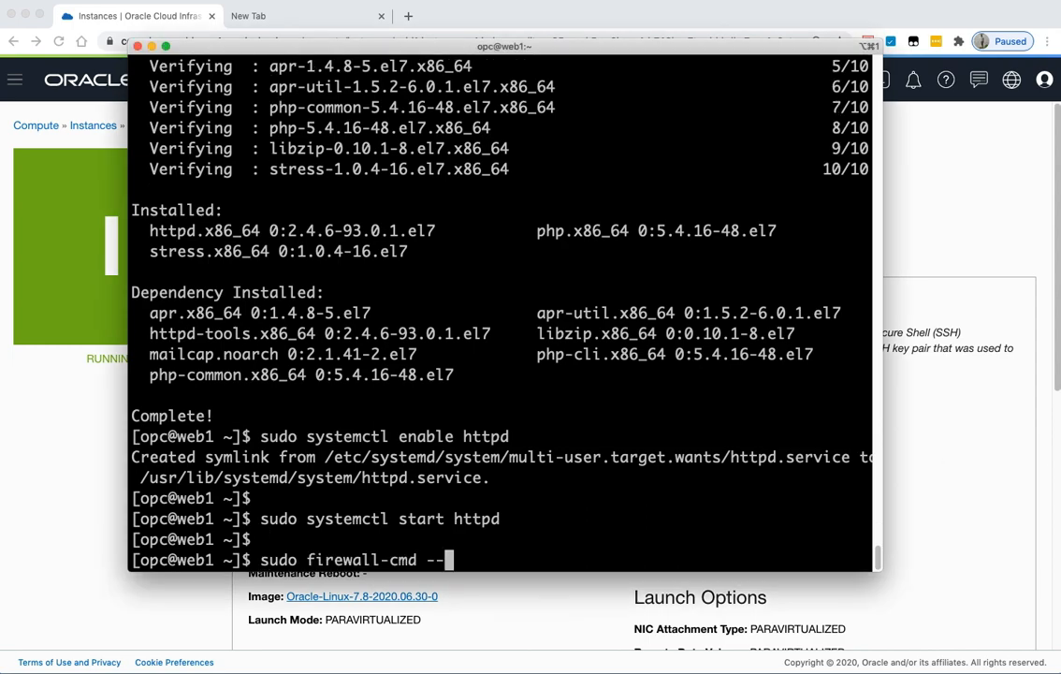
key("Return")
type("sudo firewall-cmd --reload")
key("Return")
key("Return")
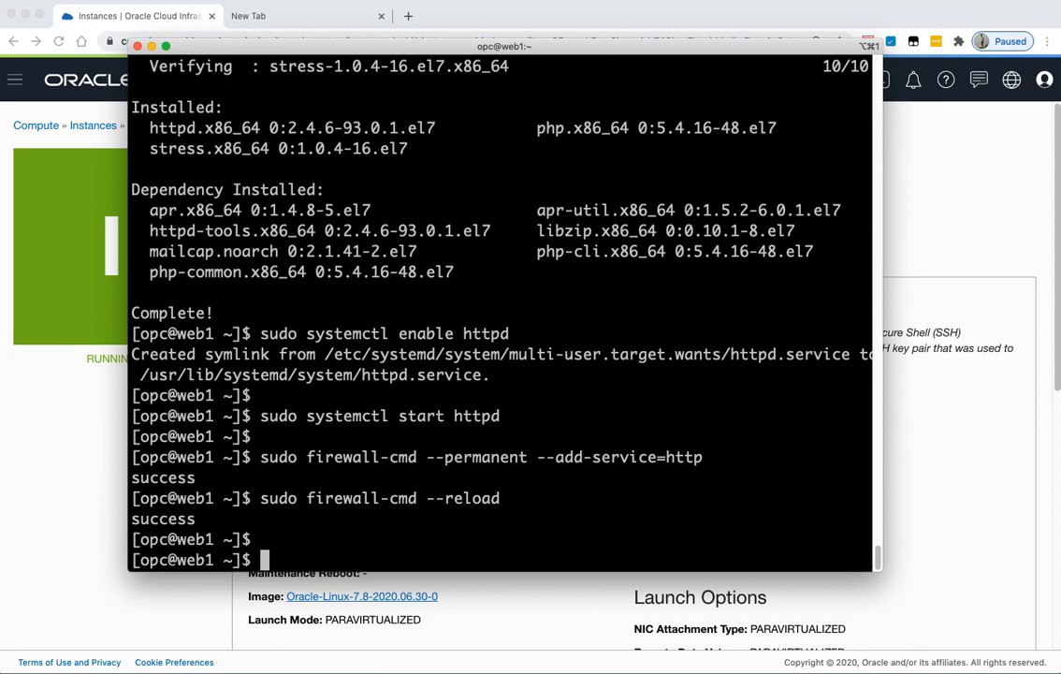
- Open a root shell with sudo su - and enter, without running, echo "10.0.0.4:/webrootNepalOUG /var/www/html nfs rsize=32768,wsize=32768,intr,hard,proto=tcp,sync" >> /etc/fstab
type("sudo su -")
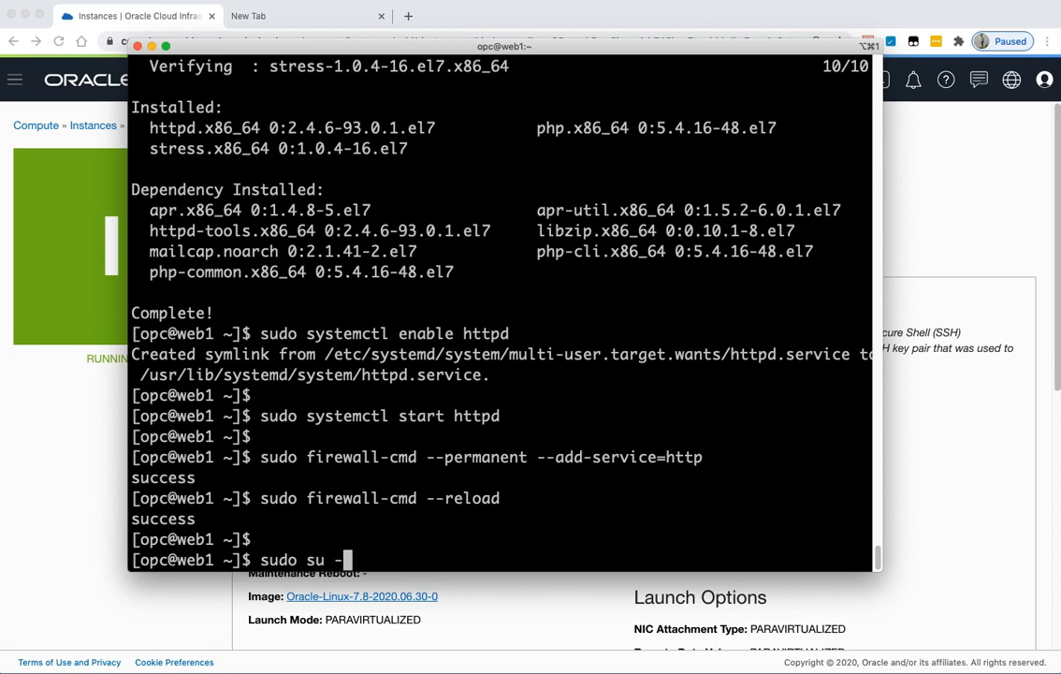
key("Return")
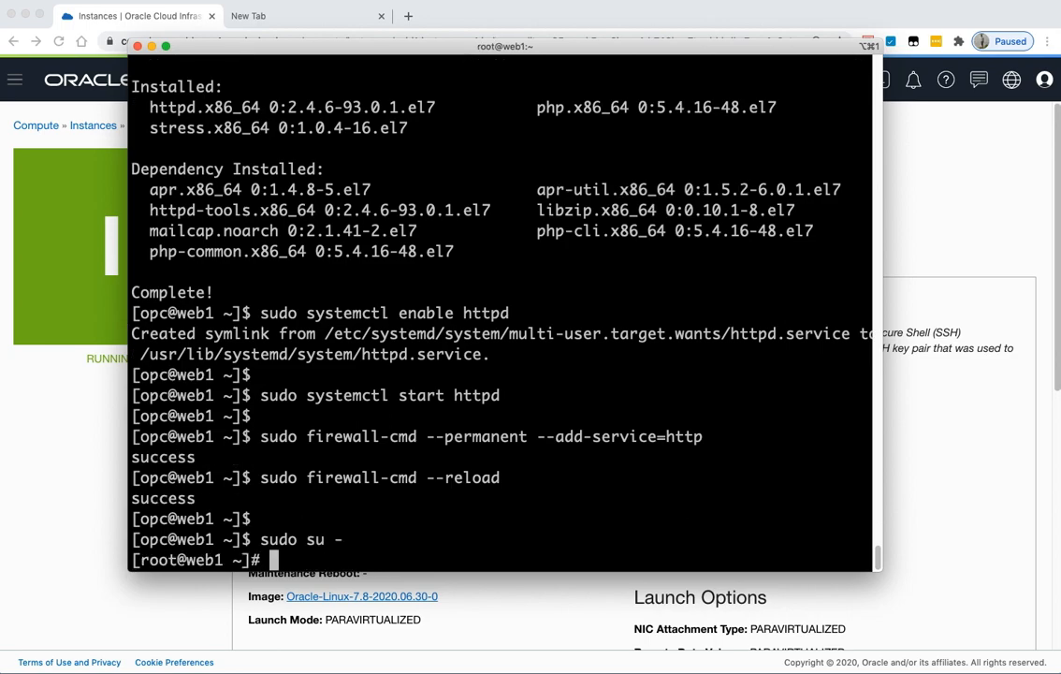
key("super+Tab")
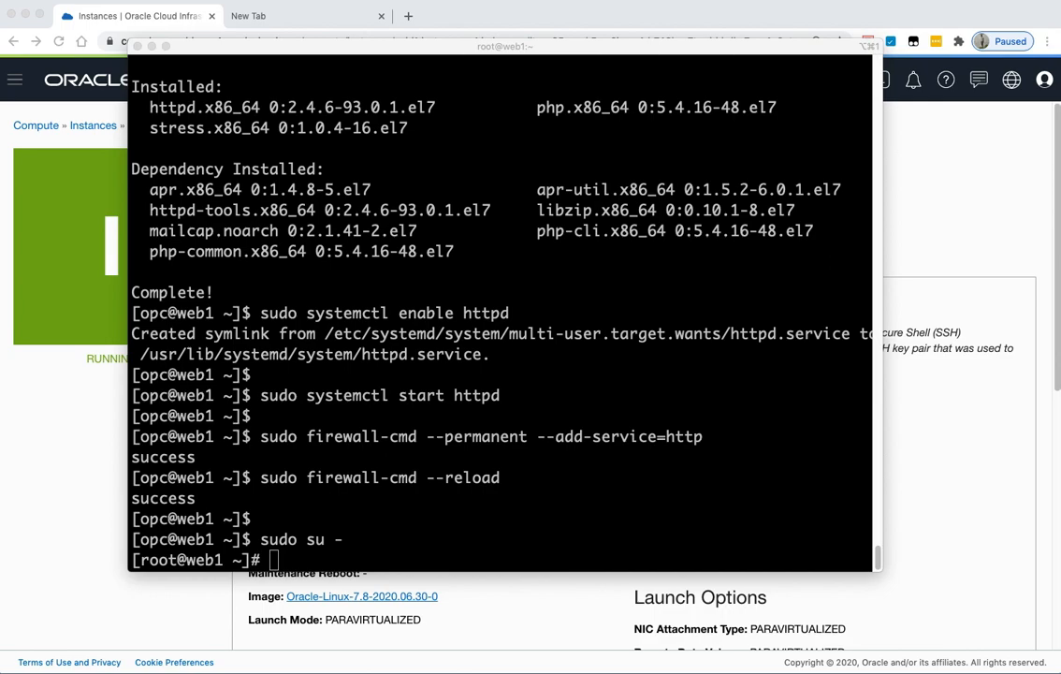
left_click(534, 495)
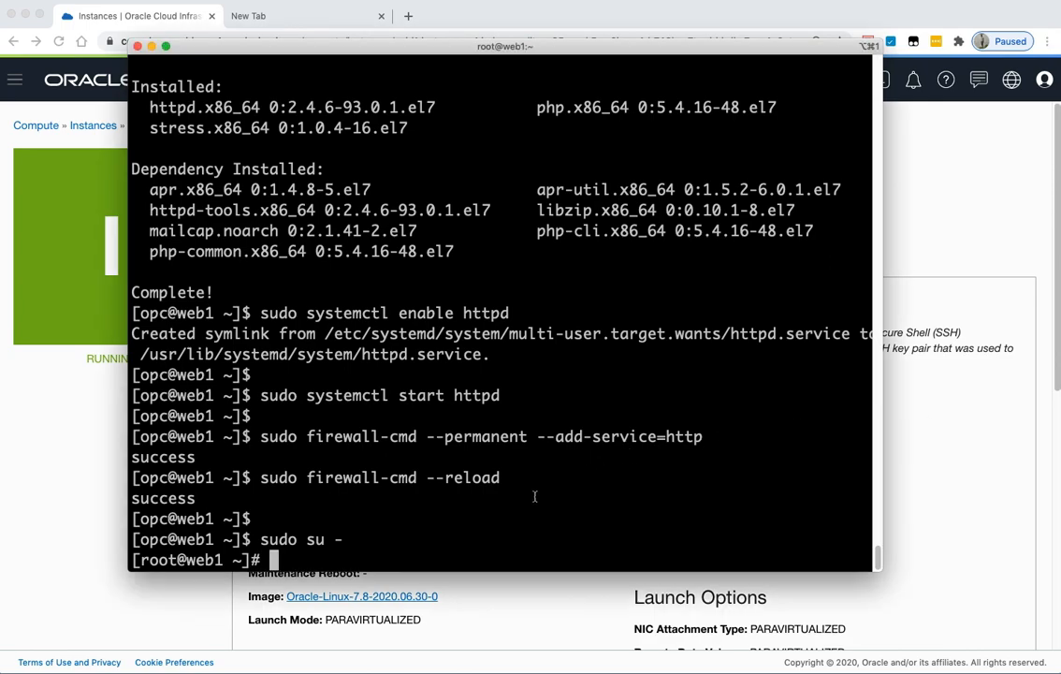
type("echo \"10.0.0.4:/webrootNepalOUG /var/www/html nfs rsize=32768,wsize=32768,intr,hard,proto=tcp,sync\" >> /etc/fstab")
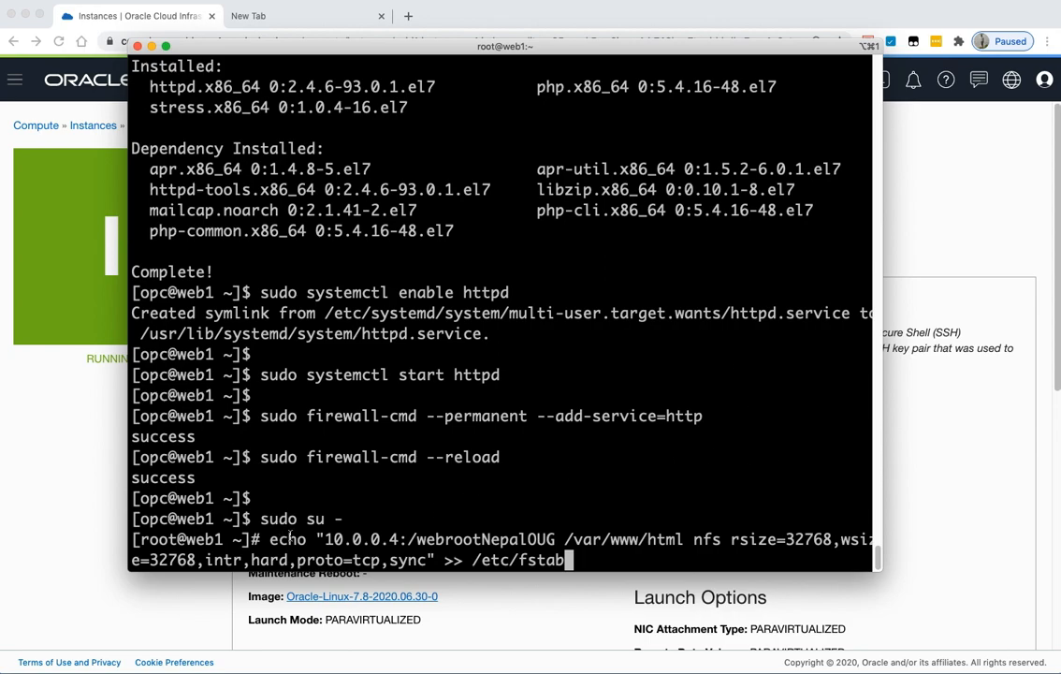
- Check the mount target address in the mount command noted in the browser's New Tab page, and return to the terminal
left_click_drag(416, 47, 413, 69)
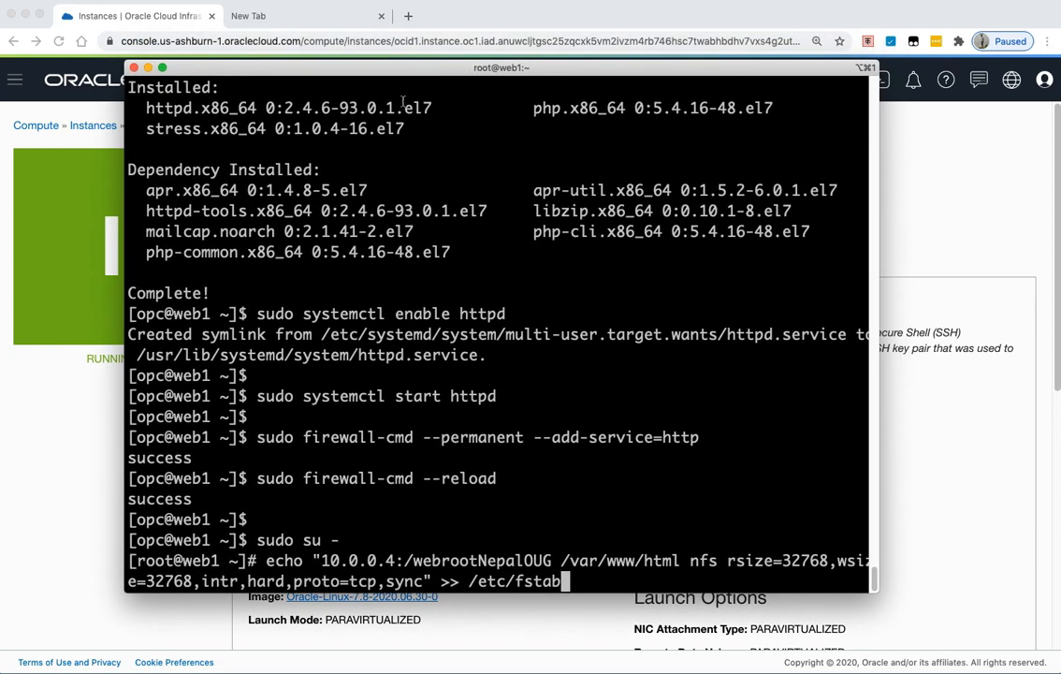
left_click(298, 25)
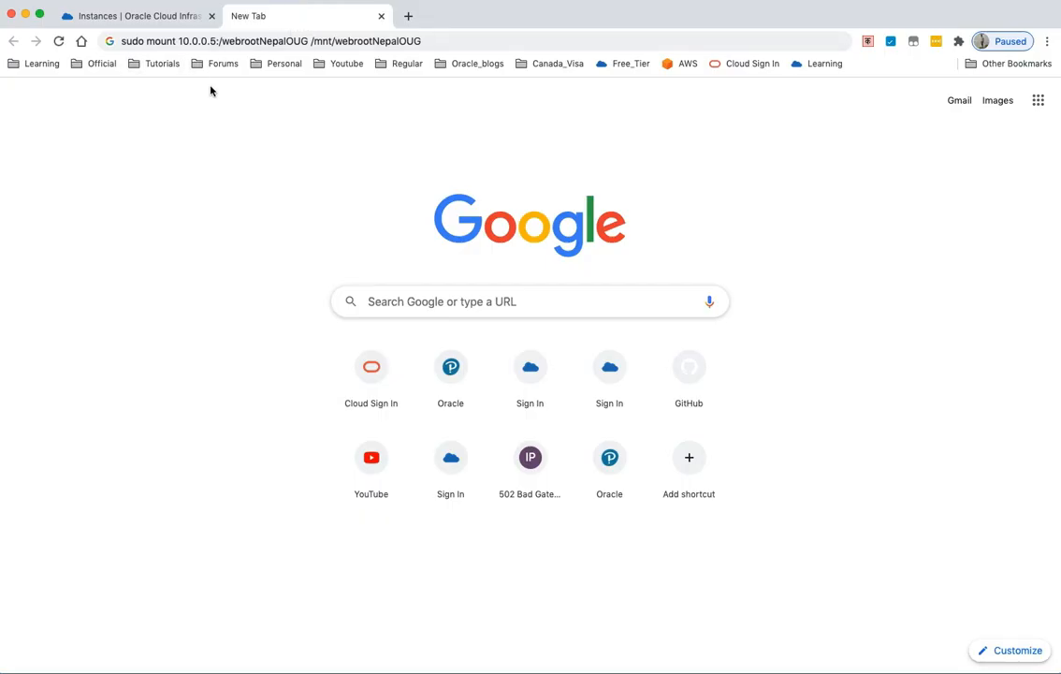
key("super+Tab")
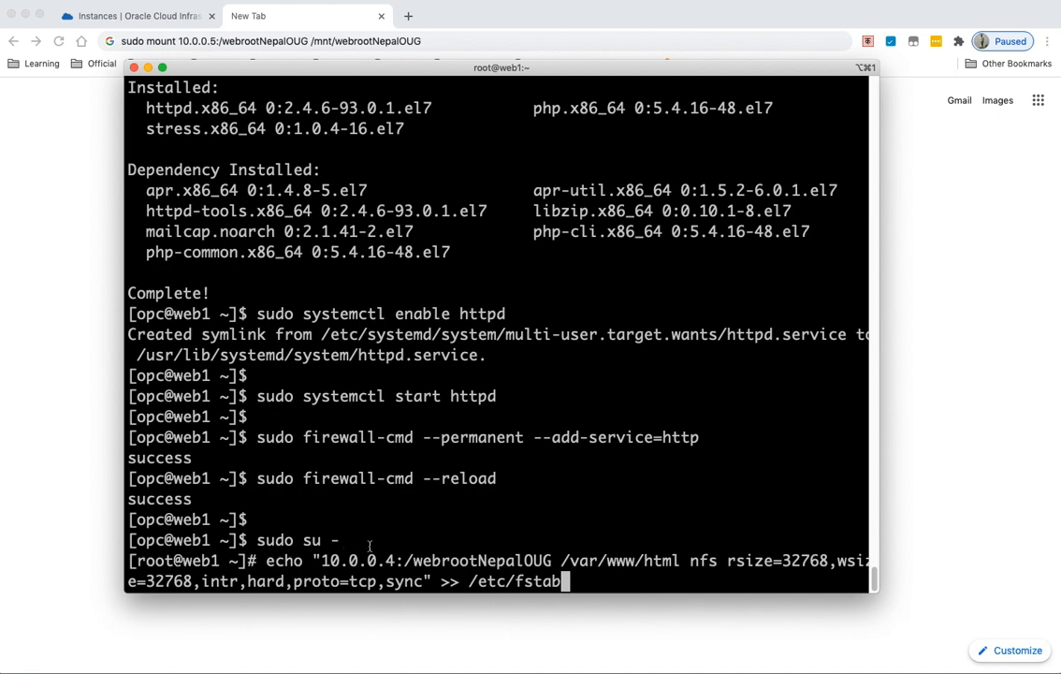
- Change the mount target address in the pending echo command to 10.0.0.5 and run it to append the NFS entry to /etc/fstab
key("Left")
key("Left")
key("Left")
key("Left")
key("Left")
key("Left")
key("Left")
key("Left")
key("Left")
key("Left")
key("Left")
key("Left")
key("Left")
key("Left")
key("Left")
key("Left")
key("Left")
key("Left")
key("Left")
key("Left")
key("Left")
key("Left")
key("Left")
key("Left")
key("Left")
key("Left")
key("Left")
key("Left")
key("Left")
key("Left")
key("Left")
key("Left")
key("Left")
key("Left")
key("Left")
key("Left")
key("Left")
key("Left")
key("Left")
key("Left")
key("Left")
key("Left")
key("Left")
key("Left")
key("Left")
key("Left")
key("Left")
key("Left")
key("Left")
key("Left")
key("Left")
key("Left")
key("Left")
key("Left")
key("Left")
key("Left")
key("Left")
key("Left")
key("Left")
key("Left")
key("Left")
key("Left")
key("Left")
key("Left")
key("Left")
key("Left")
key("Left")
key("Left")
key("Left")
key("Left")
key("Left")
key("Left")
key("Left")
key("Left")
key("Left")
key("Left")
key("Left")
key("Left")
key("Left")
key("Left")
key("Left")
key("Left")
key("Left")
key("Left")
key("Left")
key("Right")
key("BackSpace")
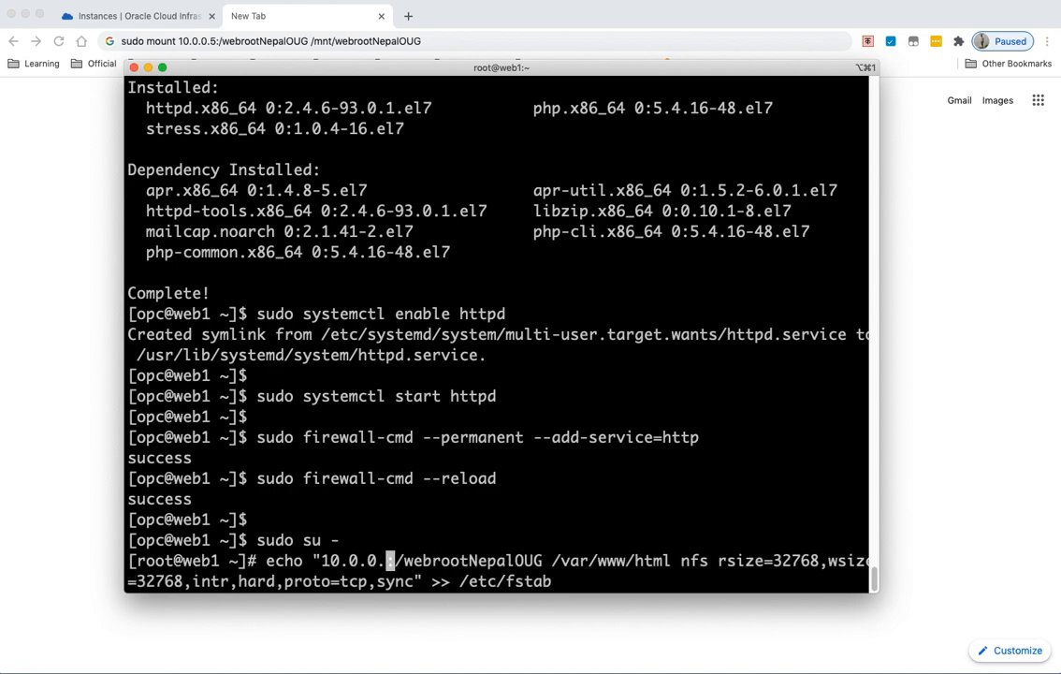
type("5")
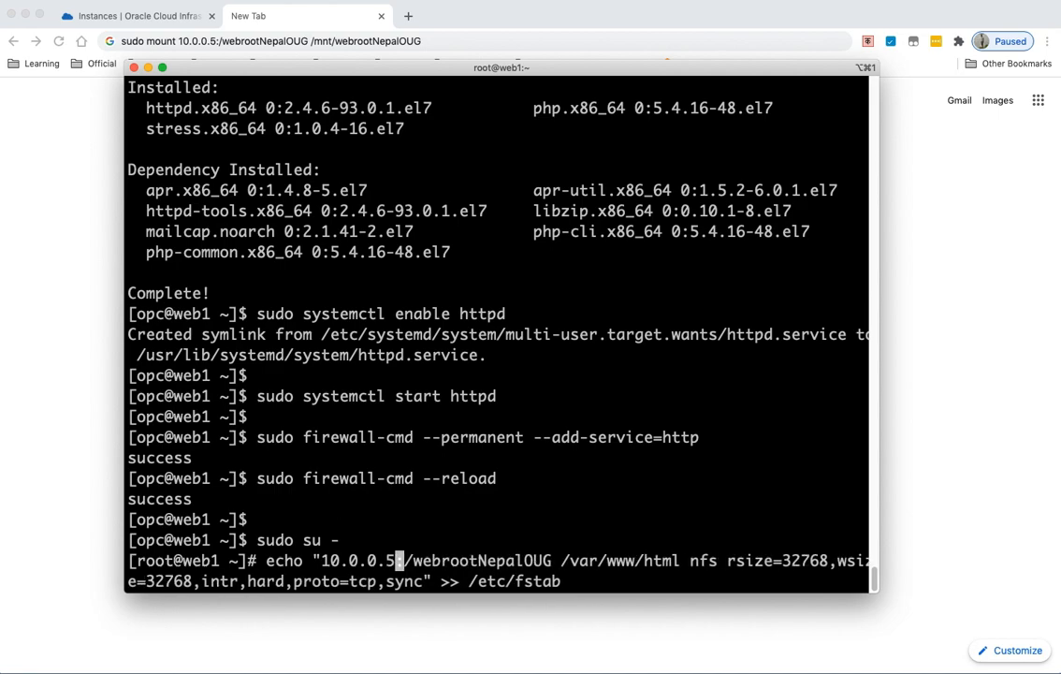
key("Right")
key("Right")
key("Right")
key("Right")
key("Right")
key("Right")
key("Right")
key("Right")
key("Right")
key("Right")
key("Right")
key("Right")
key("Right")
key("Right")
key("Right")
key("Right")
key("Right")
key("Right")
key("Right")
key("Right")
key("Right")
key("Right")
key("Right")
key("Right")
key("Right")
key("Return")
key("Return")
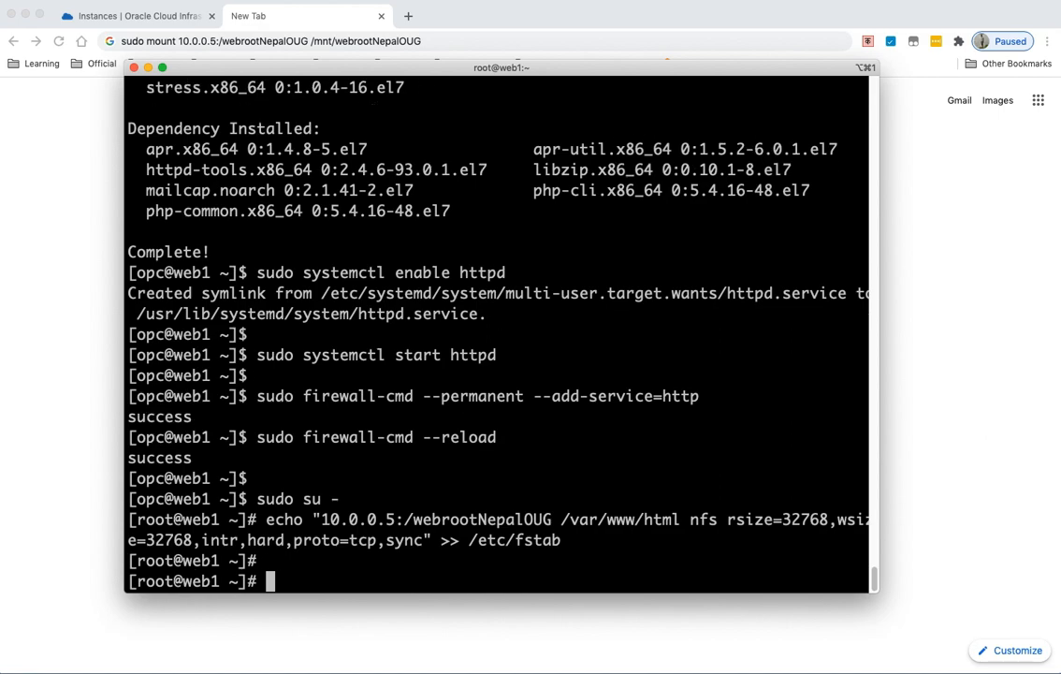
- Mount the shared file system with mount /var/www/html/ and check it with df -h /var/www/html/
type("mount ")
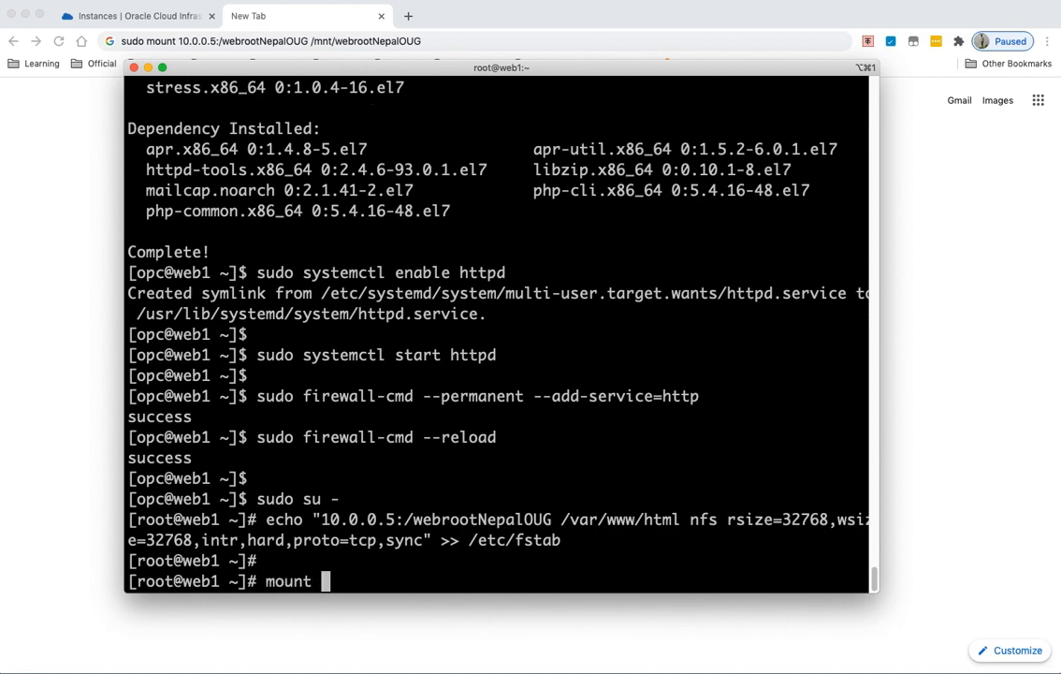
type("/var/www/h")
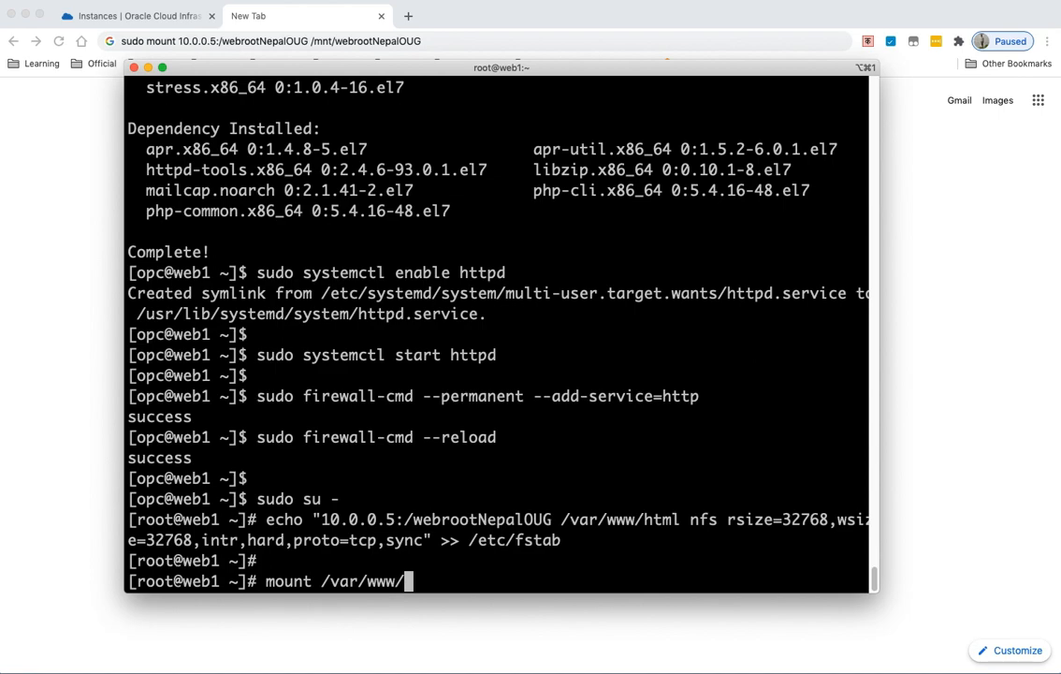
key("Tab")
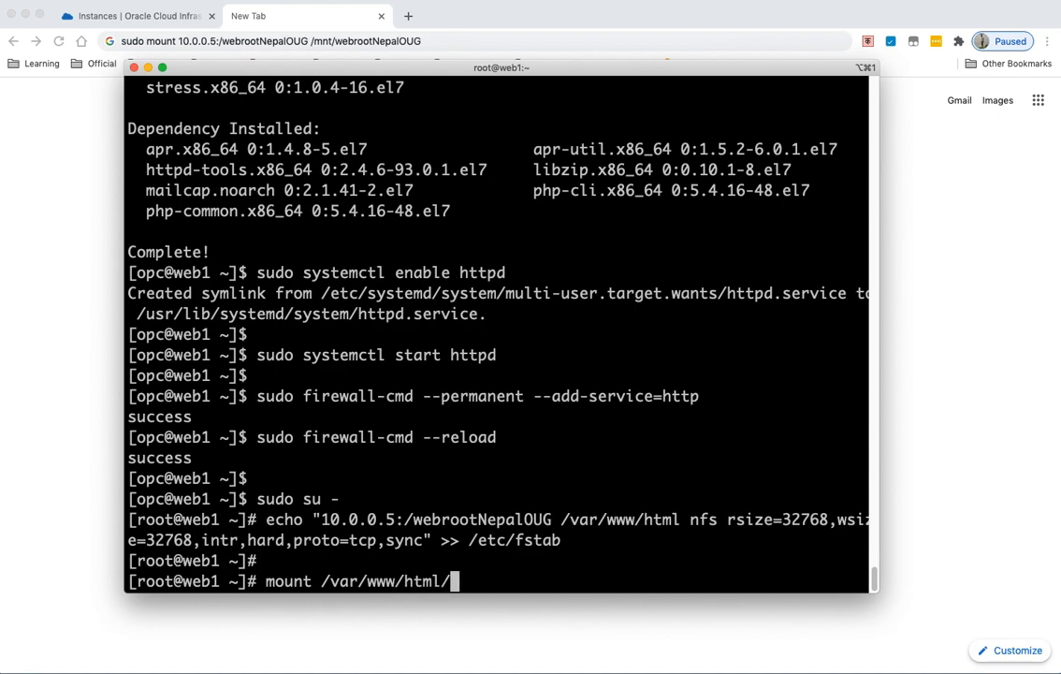
key("Return")
type("df -h /var/wwq")
key("BackSpace")
type("w/html/")
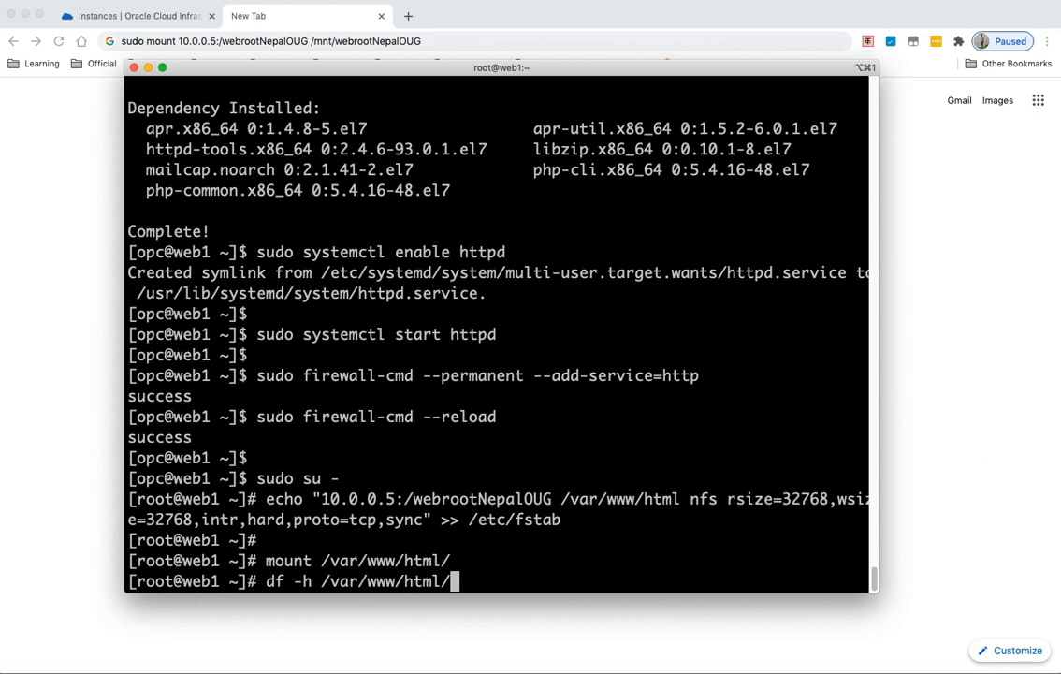
key("Return")
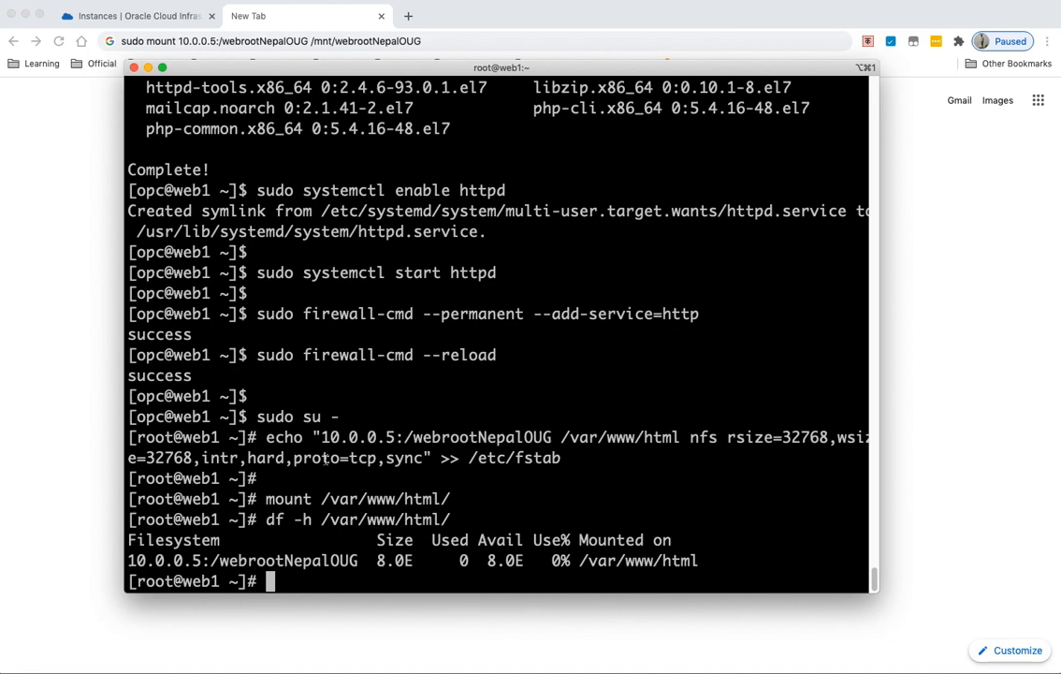
left_click_drag(520, 458, 263, 437)
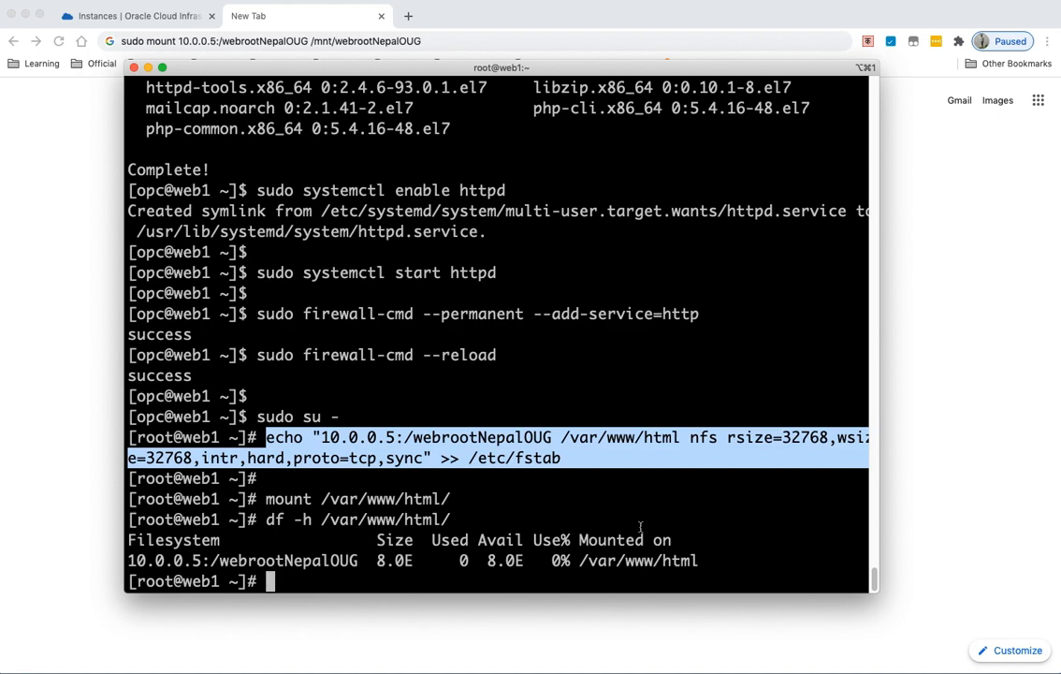
left_click(552, 531)
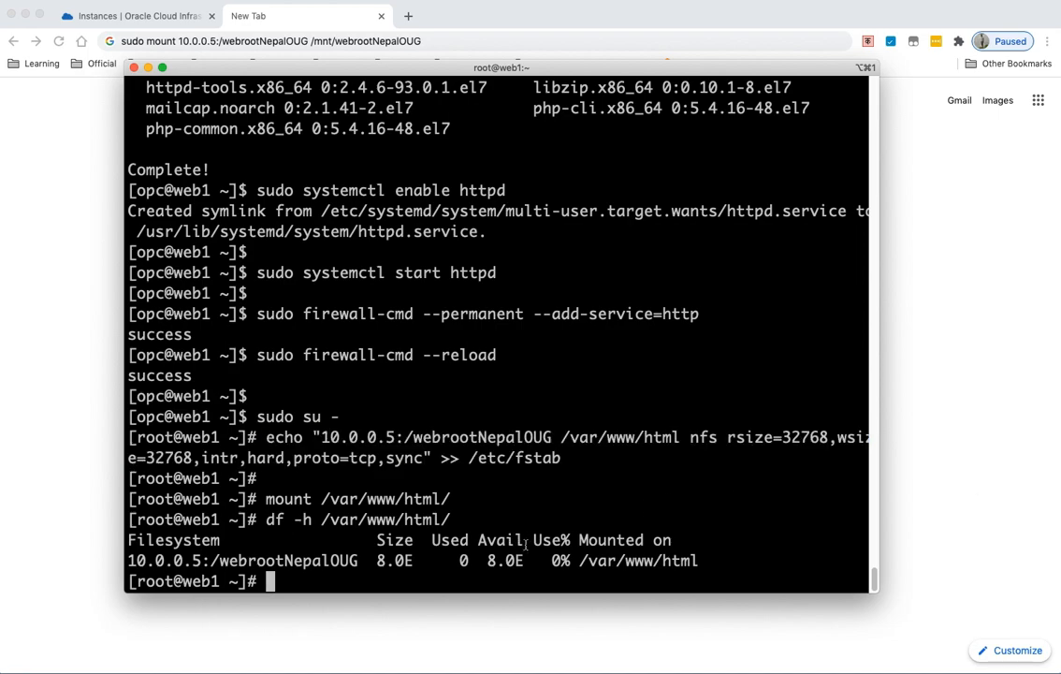
- Open the SELinux configuration file for editing with vi /etc/selinux/config
key("Return")
key("Return")
key("Return")
type("vi ")
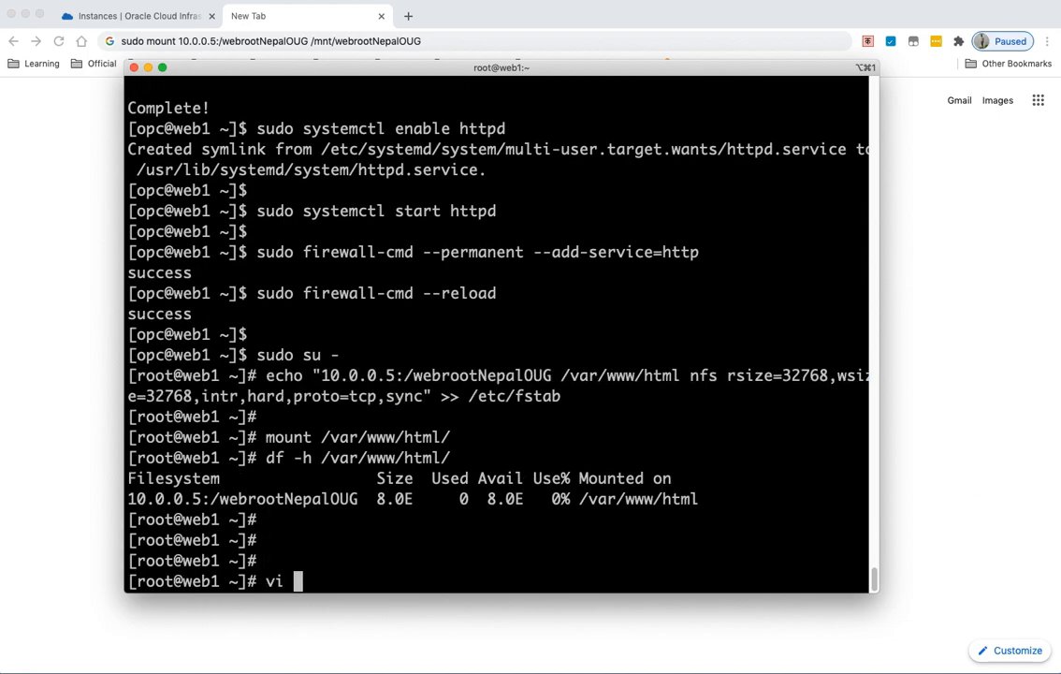
type("/etc")
type("/")
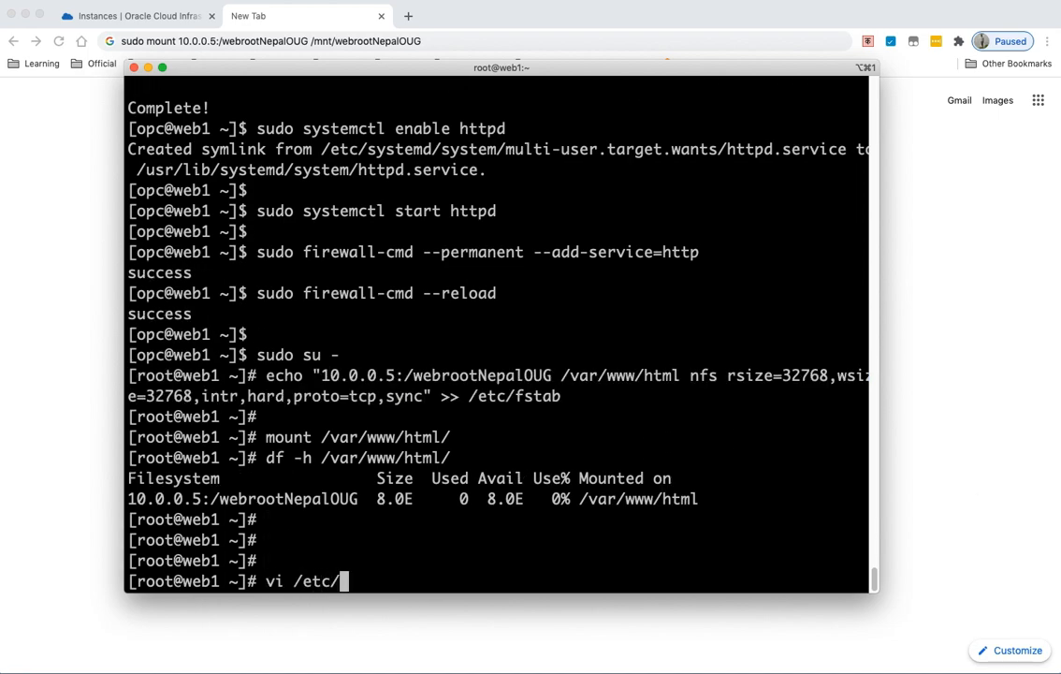
type("selinux/config")
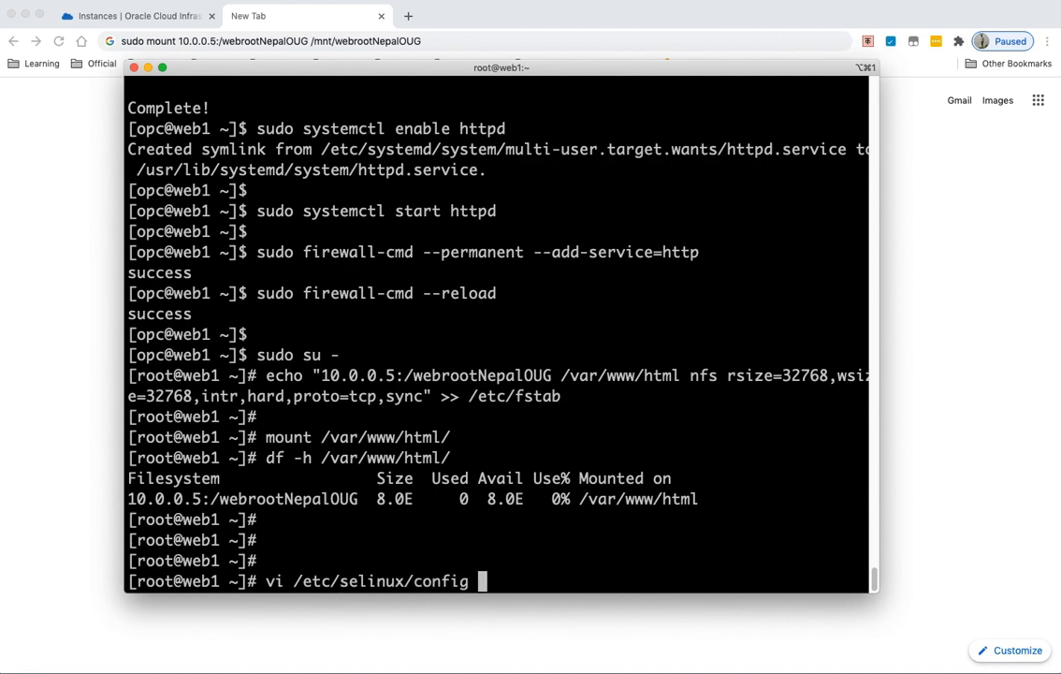
key("Return")
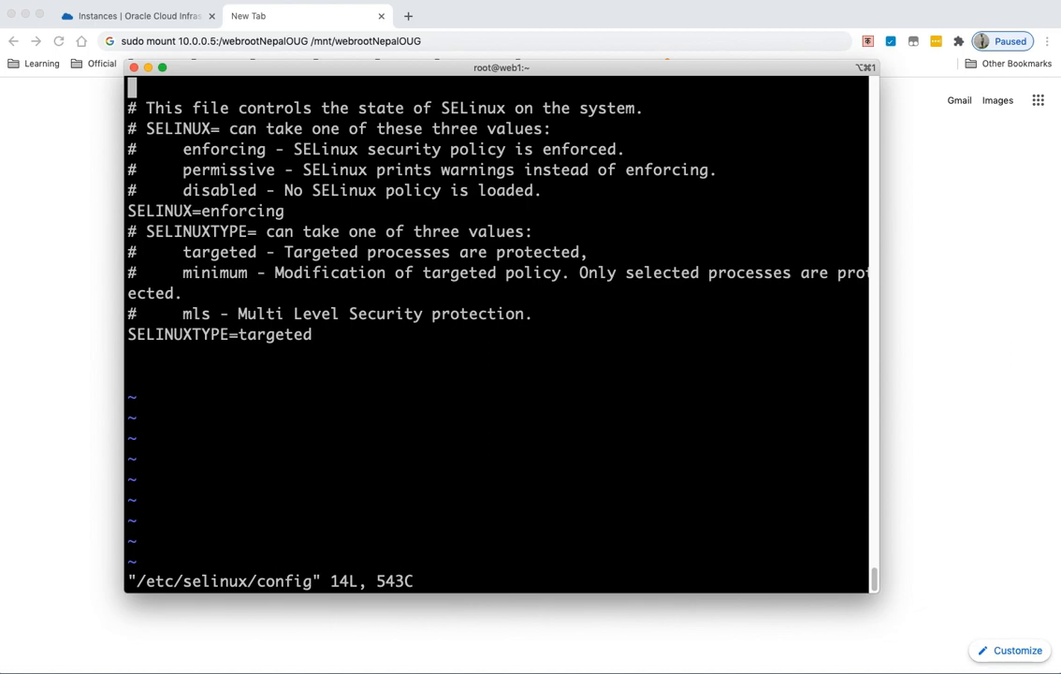
- Duplicate the SELINUX=enforcing line in the SELinux configuration file and comment out the first copy with #
type("/SE")
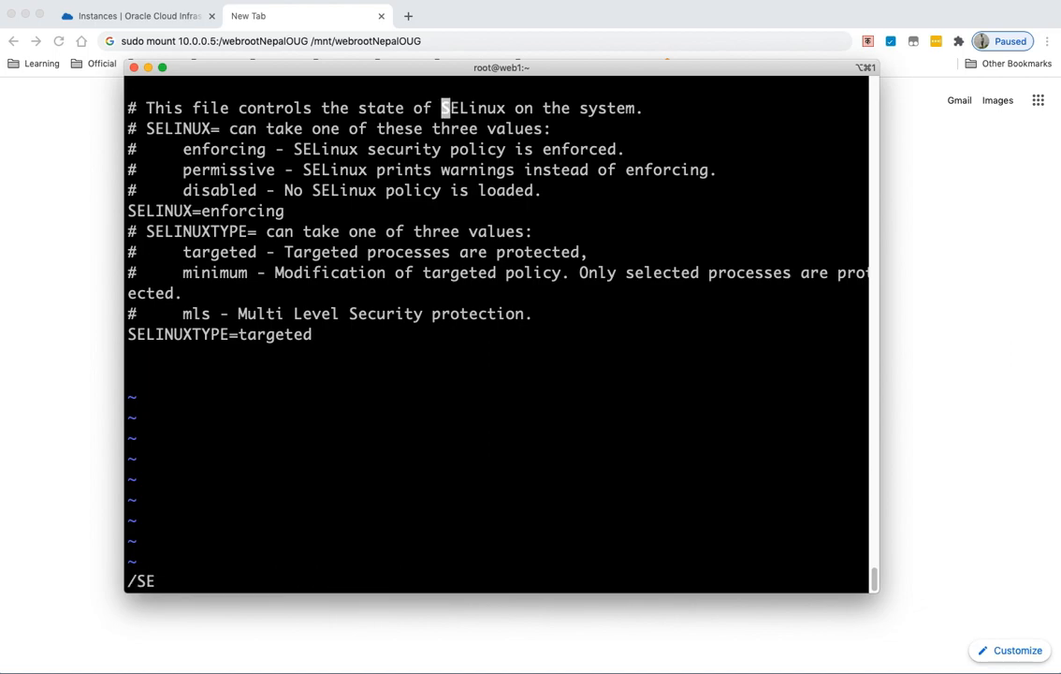
type("nn")
key("n")
key("n")
key("n")
key("y")
key("y")
key("p")
type("ki#")
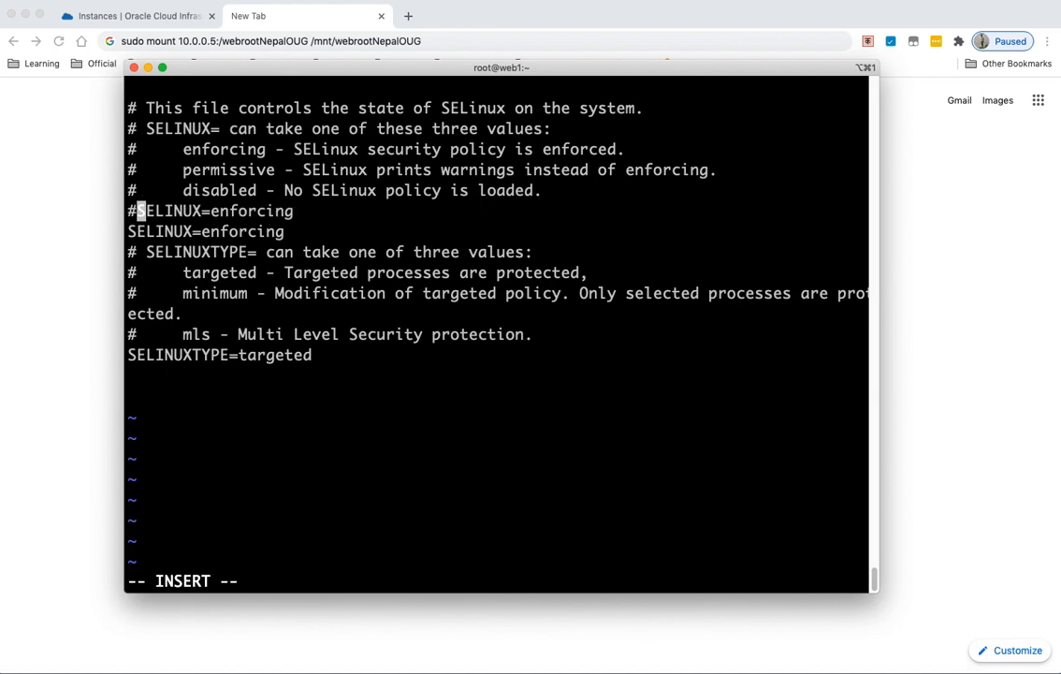
- Replace the value on the uncommented SELINUX line with permissive, copied from the option list in the file's comments
key("Down")
key("Escape")
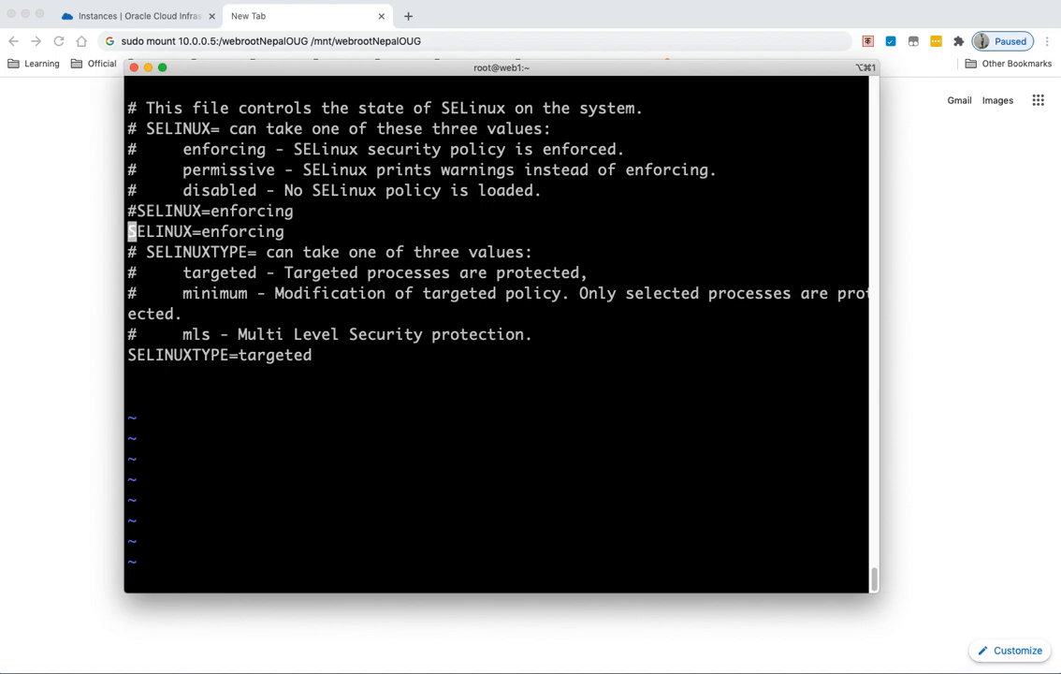
key("w")
key("w")
key("d")
key("w")
key("a")
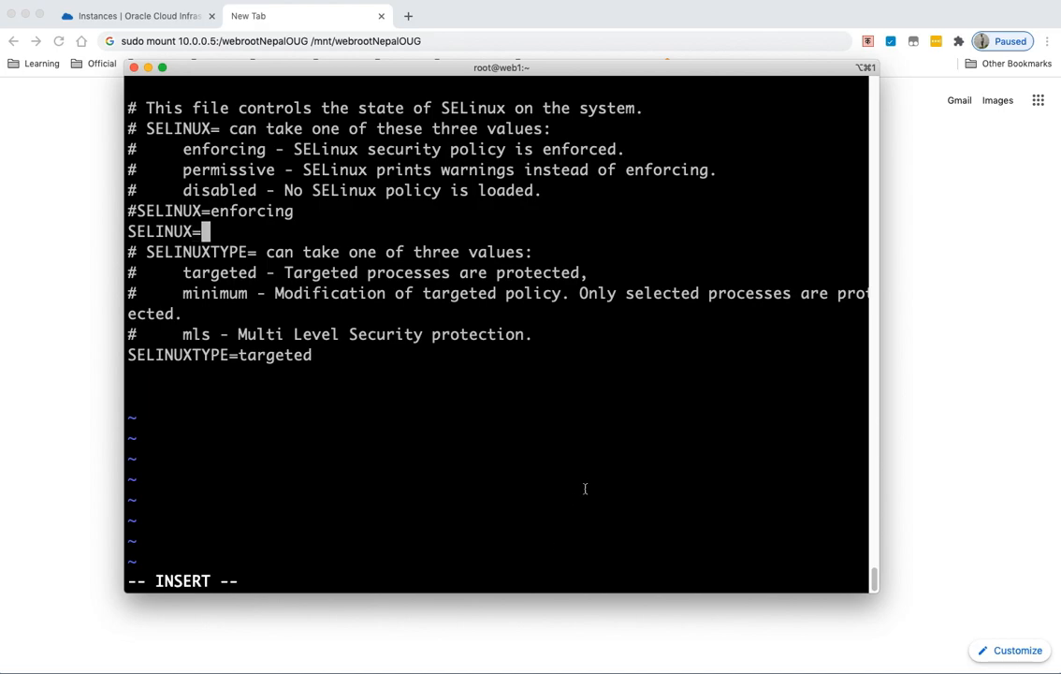
double_click(239, 171)
key("super+c")
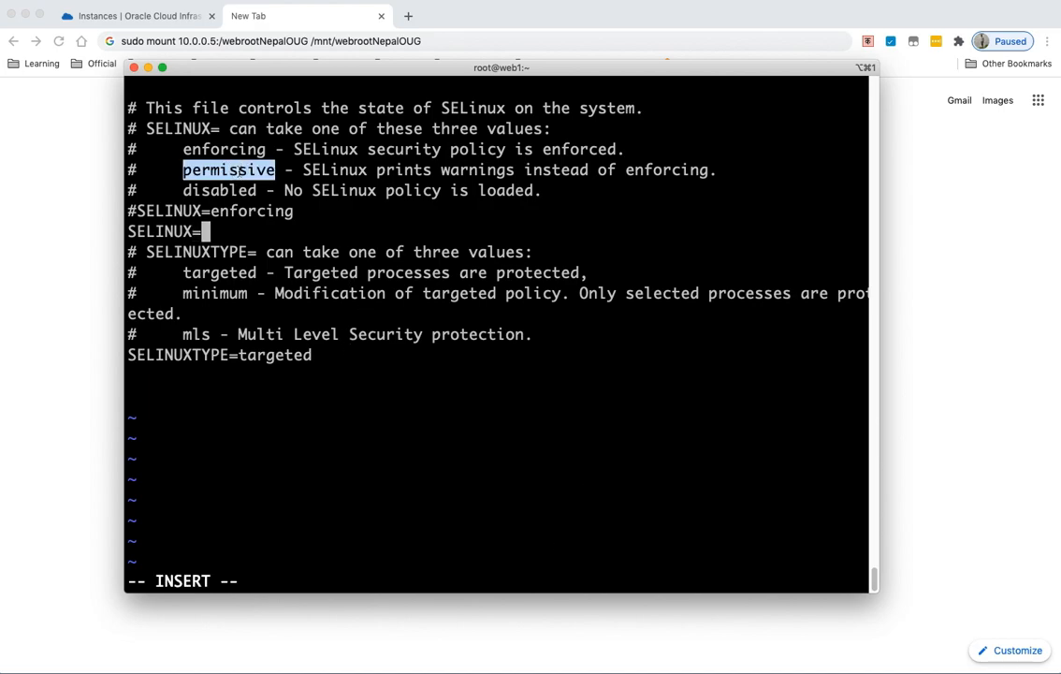
right_click(241, 170)
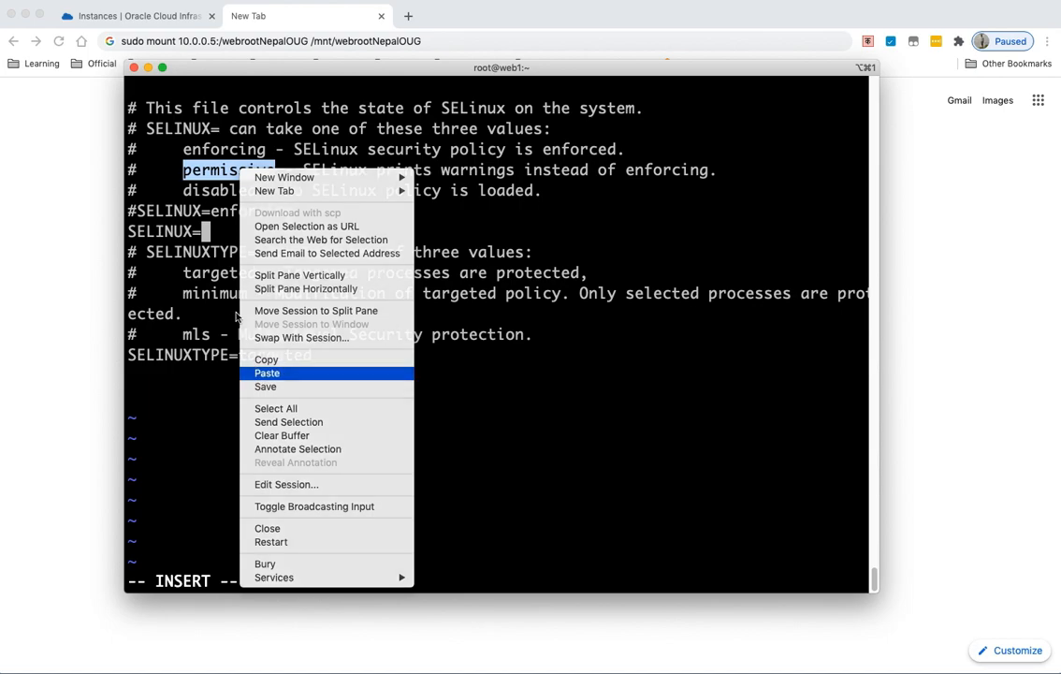
left_click(255, 372)
triple_click(236, 231)
right_click(236, 232)
left_click(157, 331)
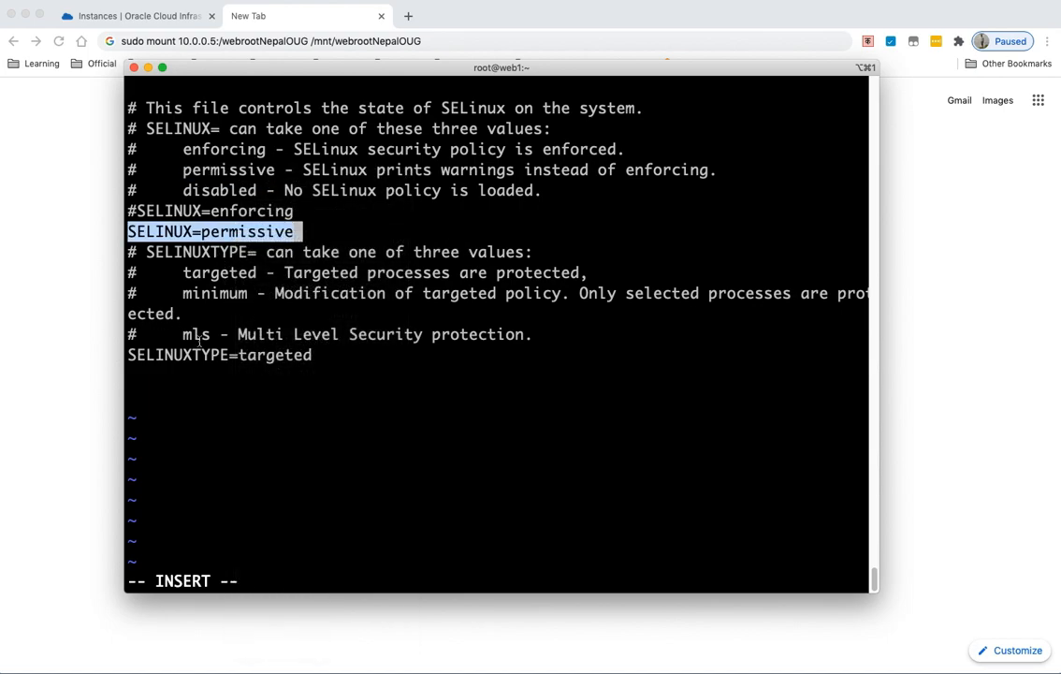
- Save the SELinux configuration file and quit vi with :wq
key("Escape")
type(":wq")
key("Return")
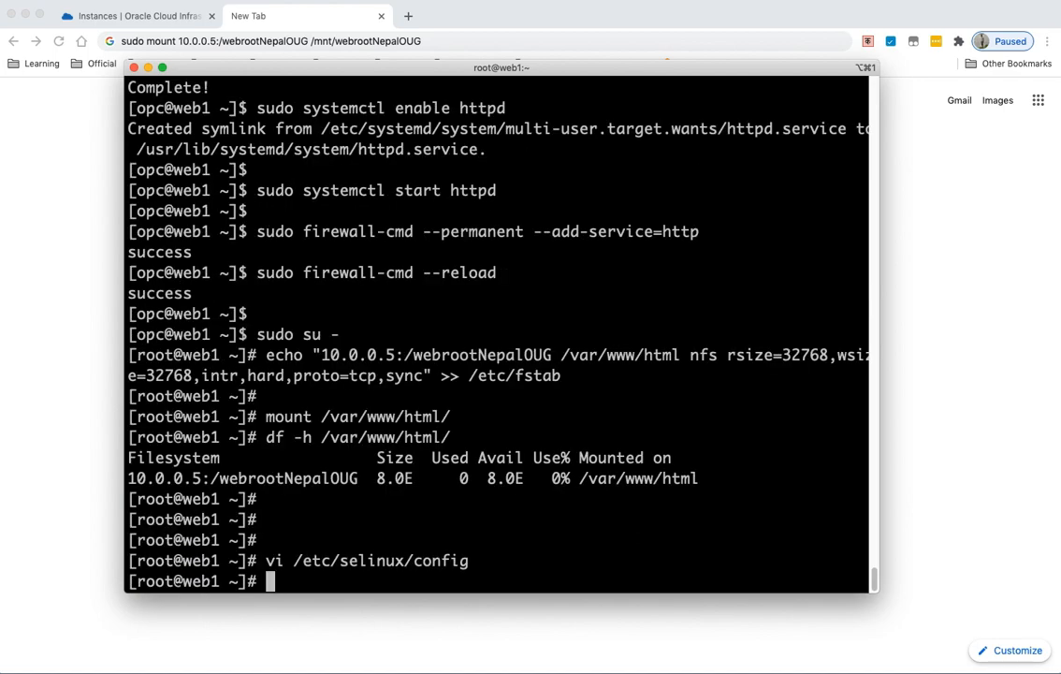
- Check the current SELinux mode on web1 with getenforce
key("Return")
key("Return")
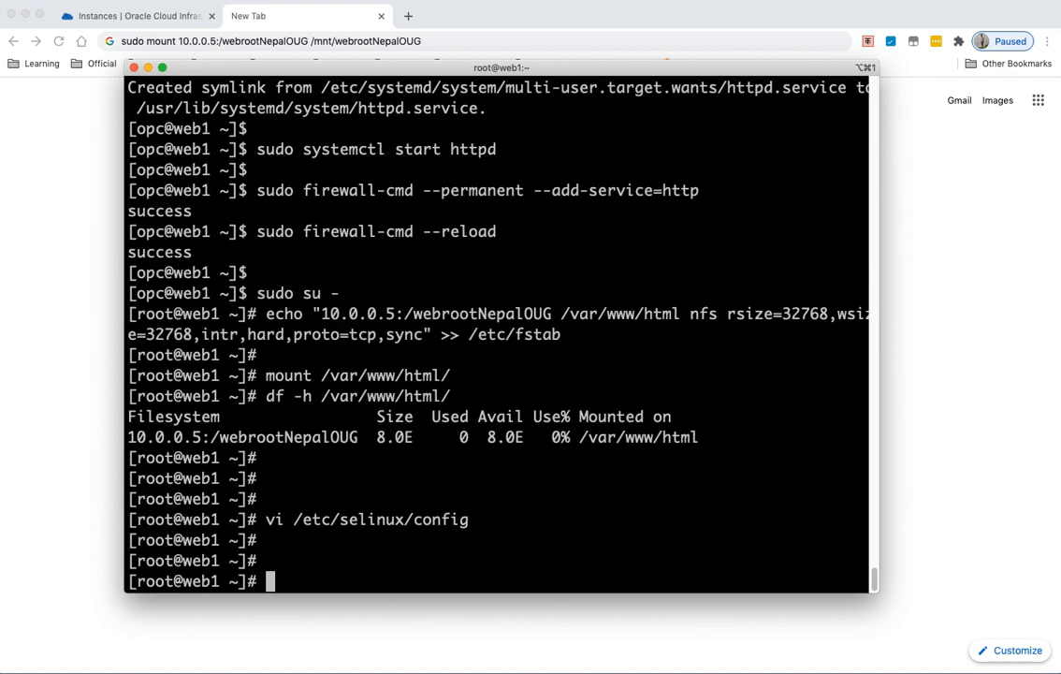
type("getenforce")
key("Return")
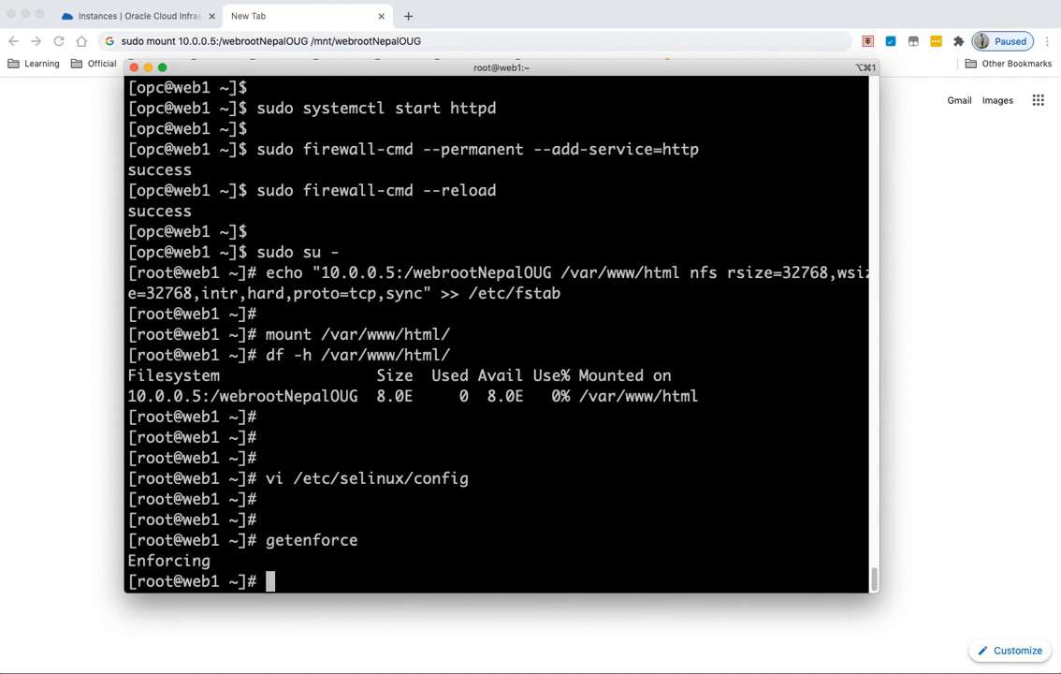
- Switch the running SELinux mode with setenforce 0 and check it with getenforce
type("setenforce ")
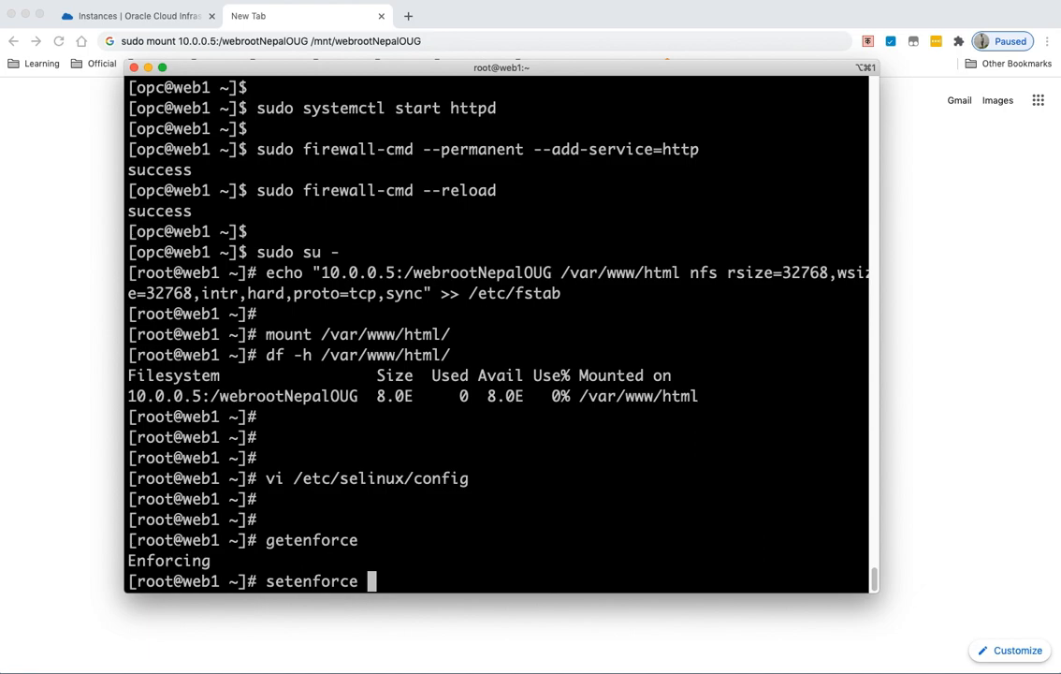
type("0")
key("Return")
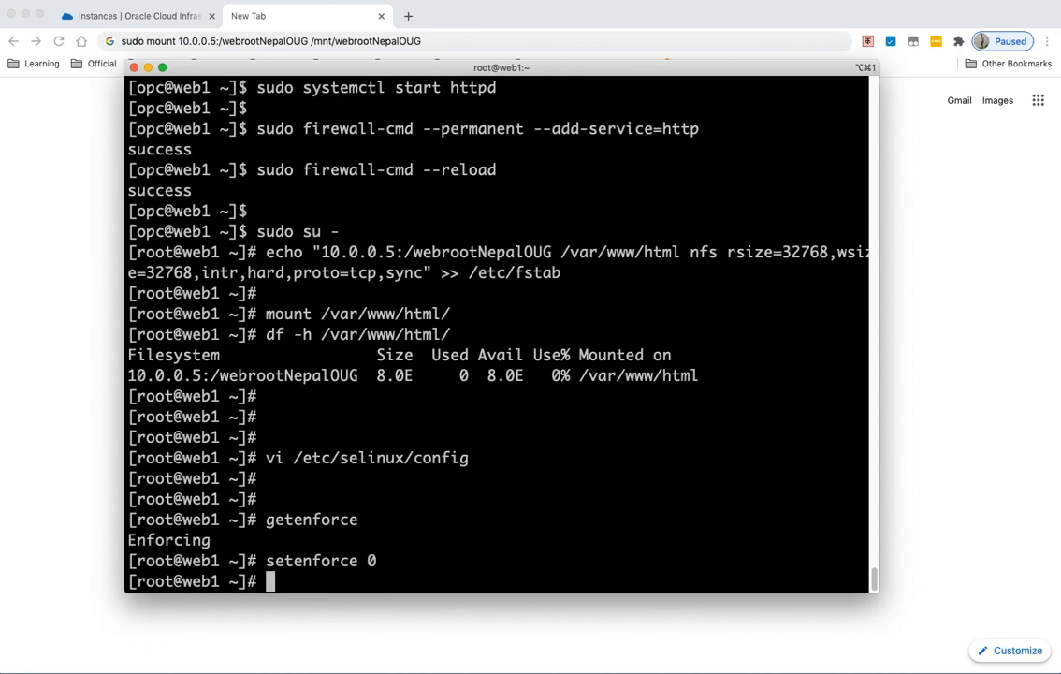
key("Return")
key("Return")
key("Up")
key("Up")
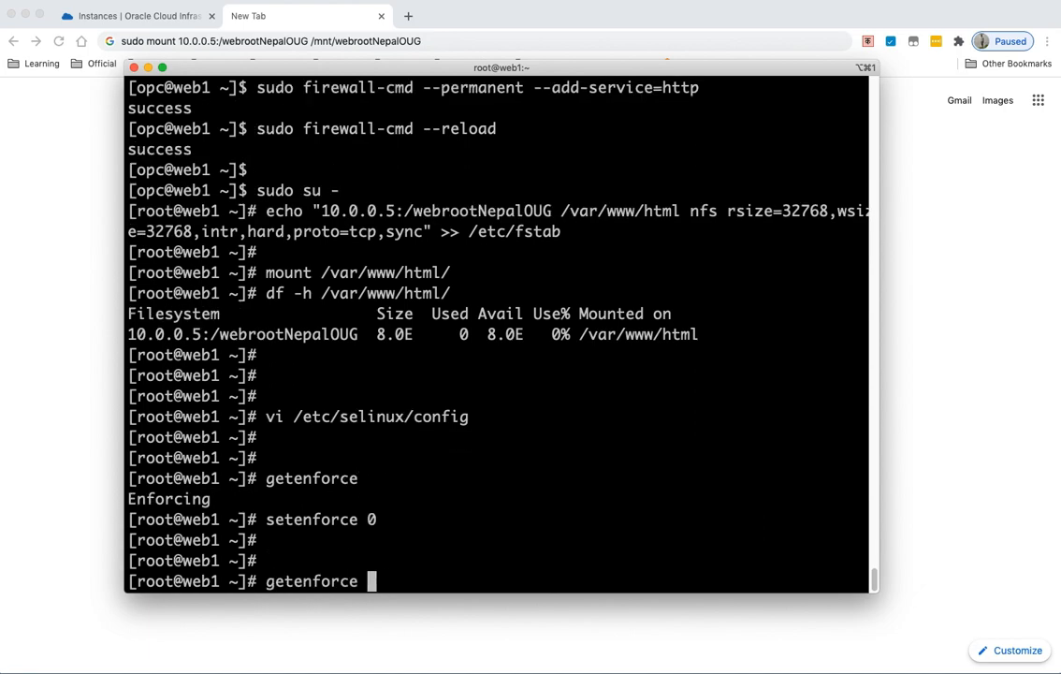
key("Return")
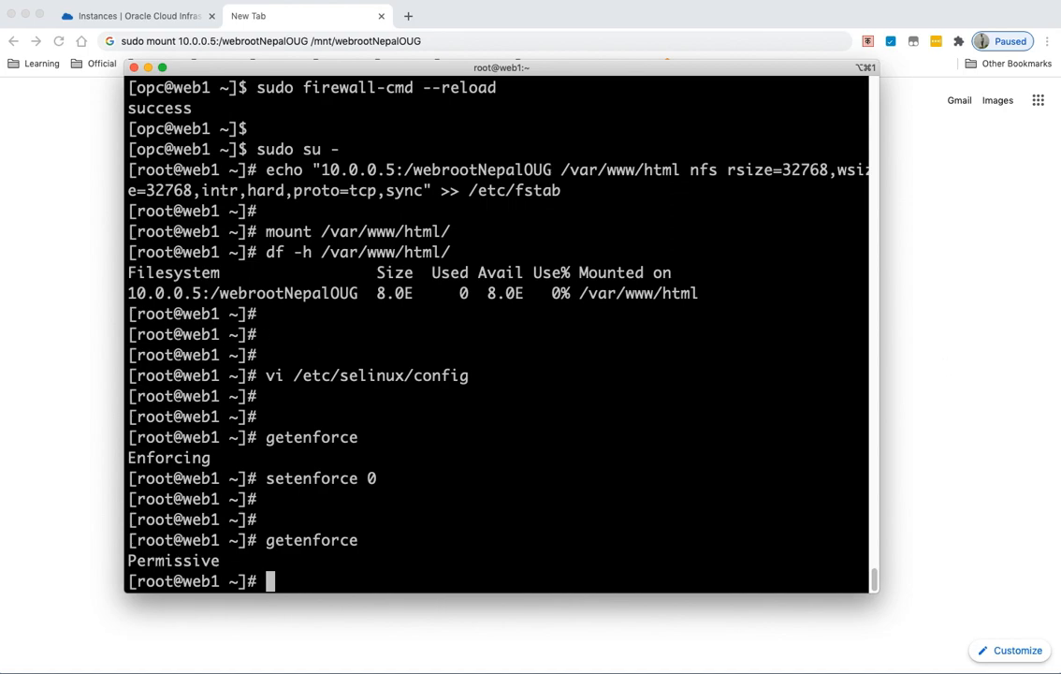
- Create /var/www/html/index.php with a pasted cat heredoc whose HTML body says "This page is served by" followed by PHP's gethostname() in bold
key("super+Tab")
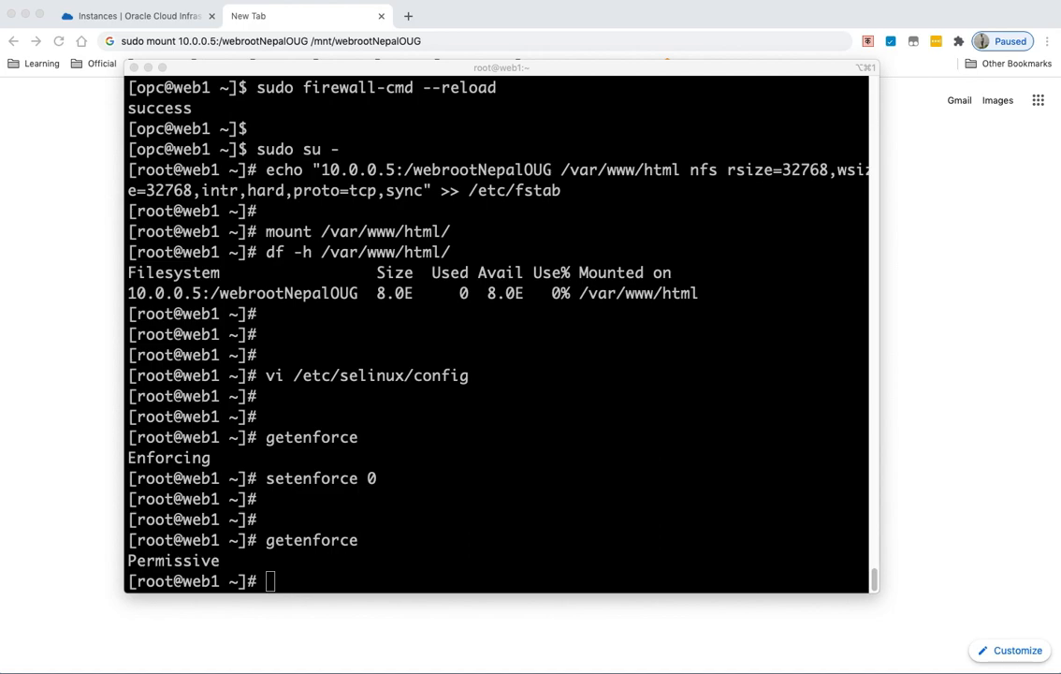
left_click(550, 500)
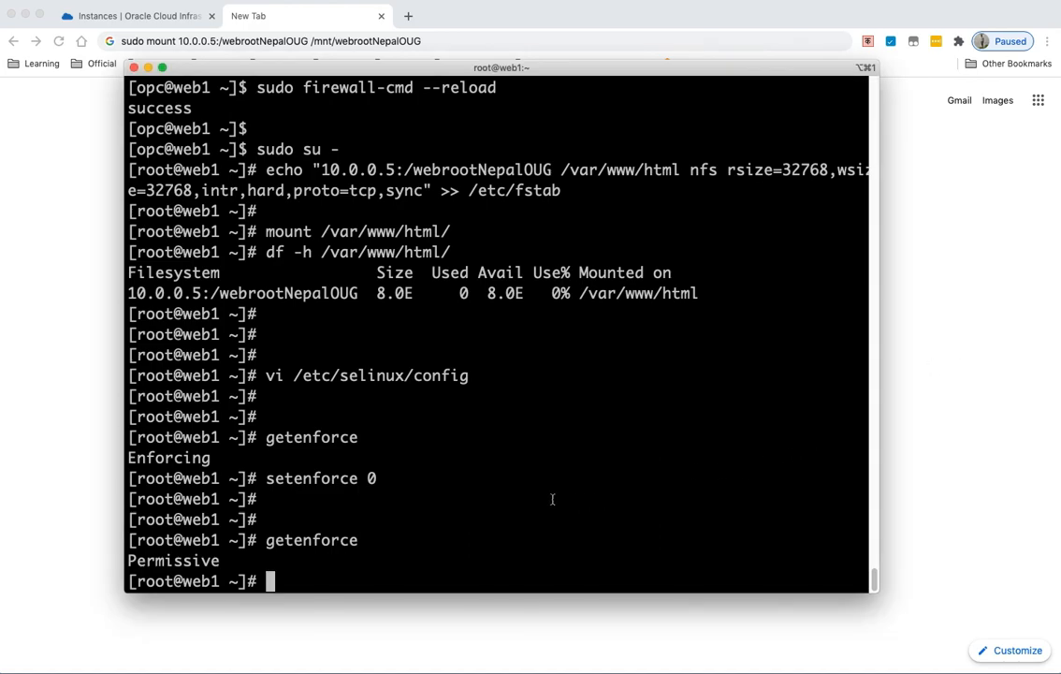
right_click(552, 499)
left_click(581, 551)
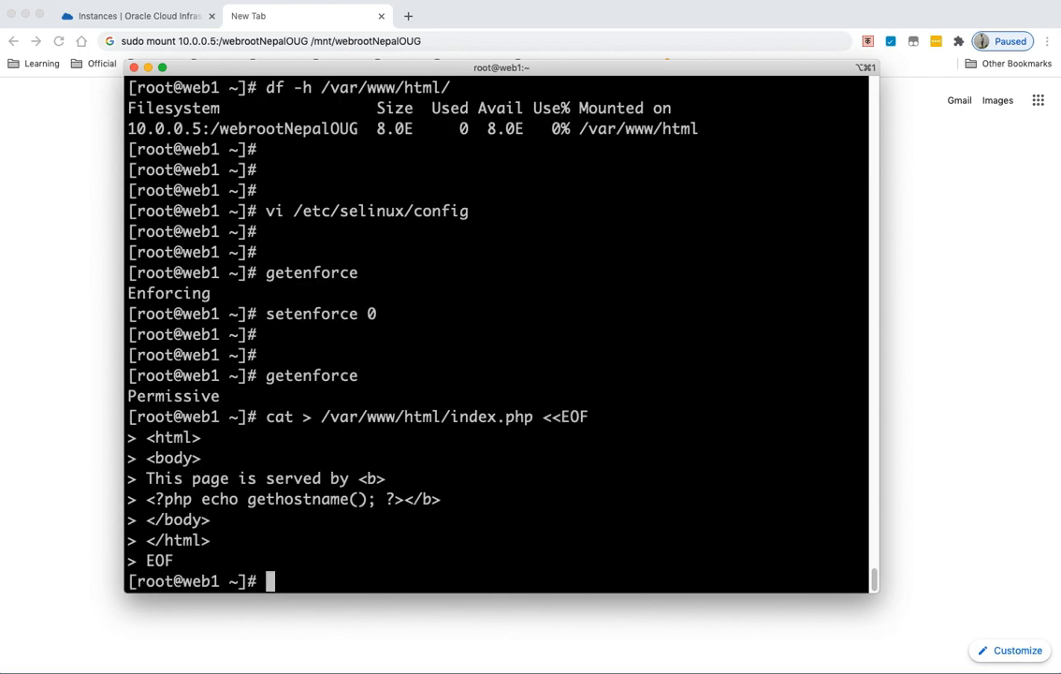
key("Return")
key("Return")
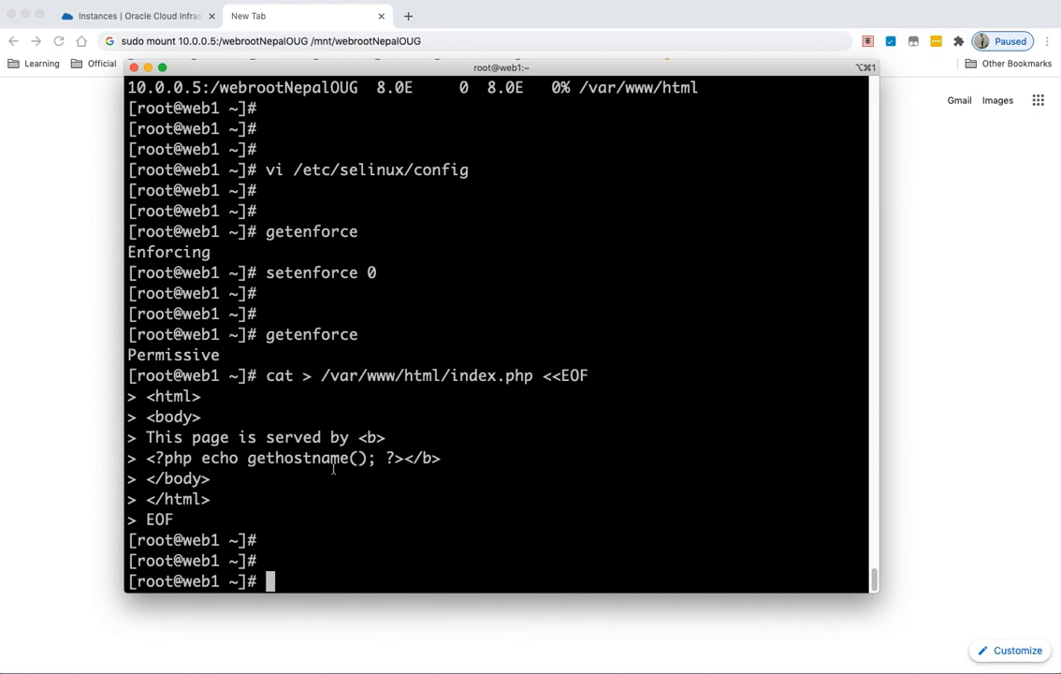
key("Return")
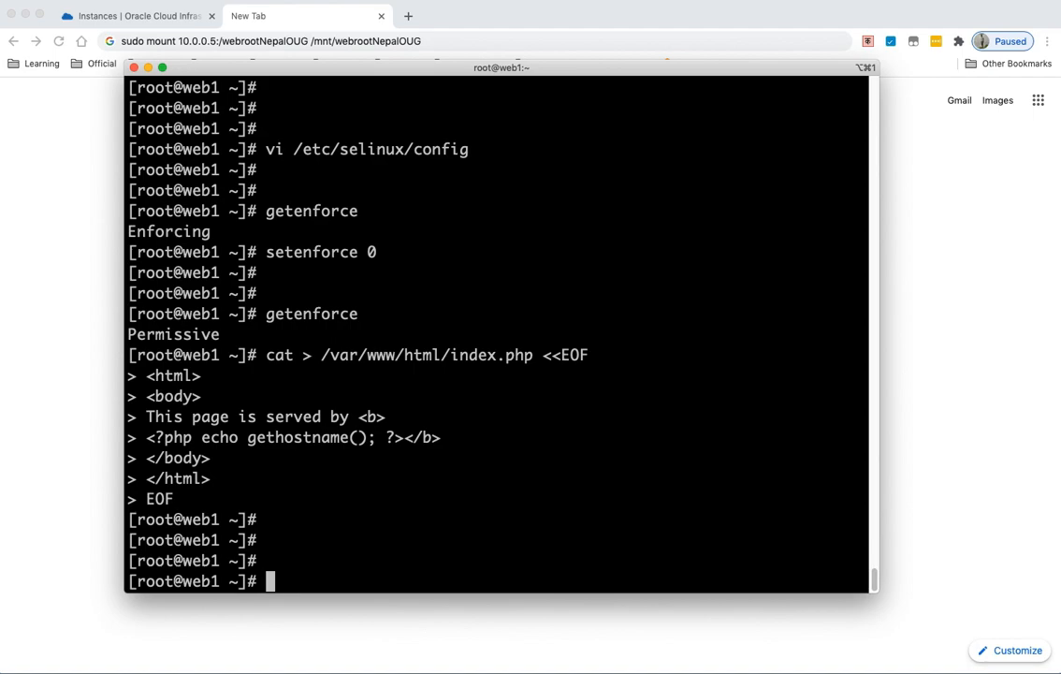
- Copy web1's public IP address from its Oracle Cloud instance page and open 150.136.55.20/index.php in the second browser tab
left_click(71, 312)
left_click(134, 16)
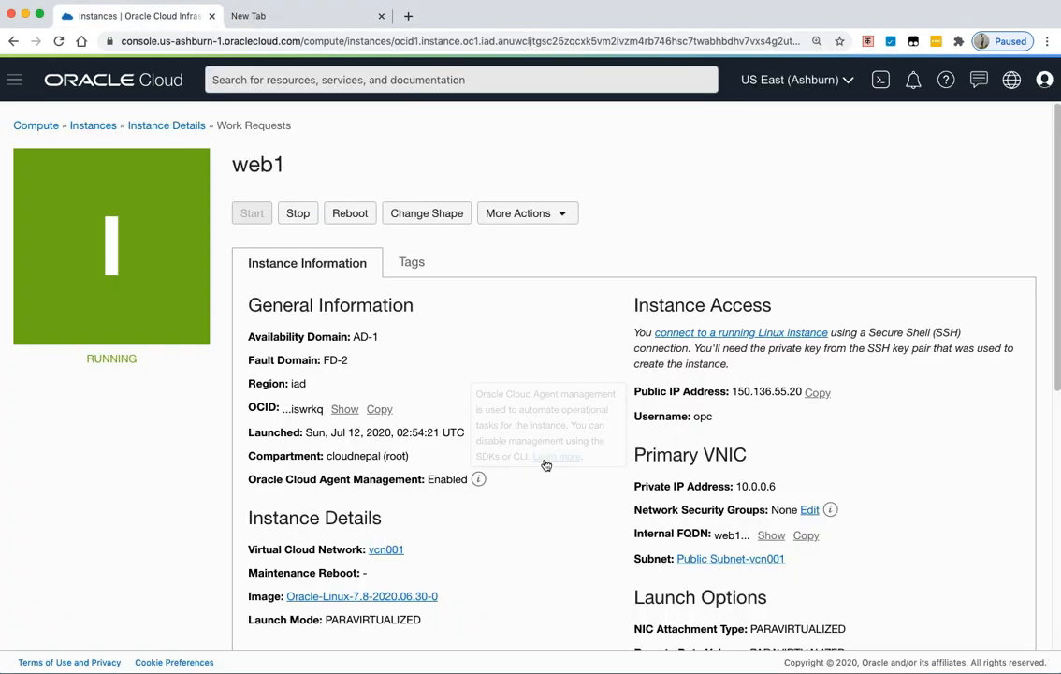
left_click(817, 392)
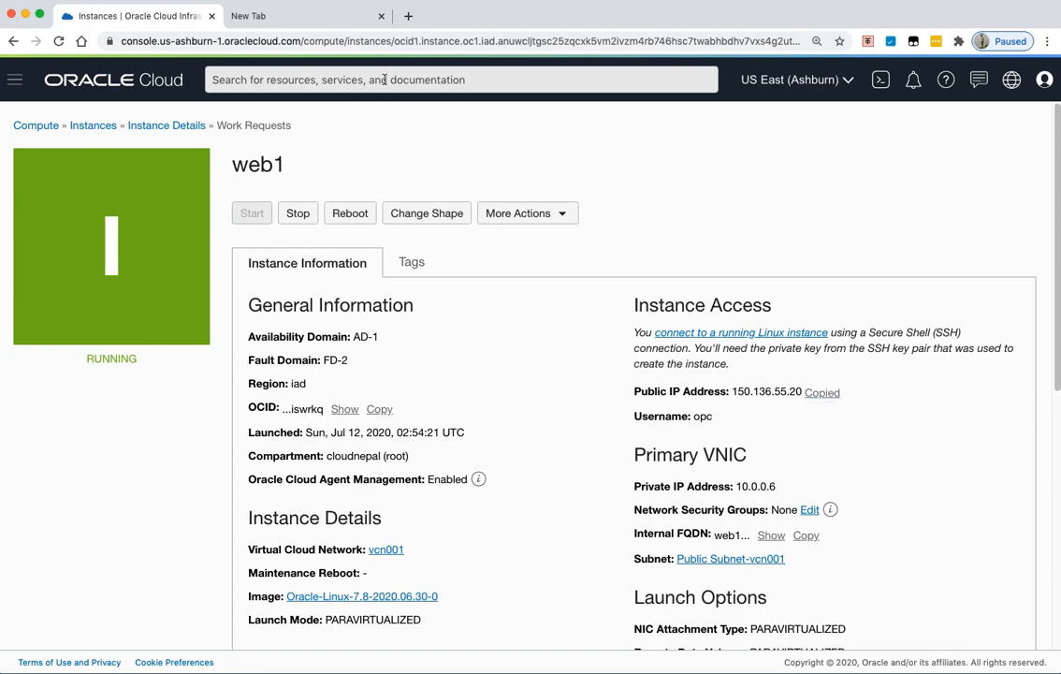
left_click(285, 18)
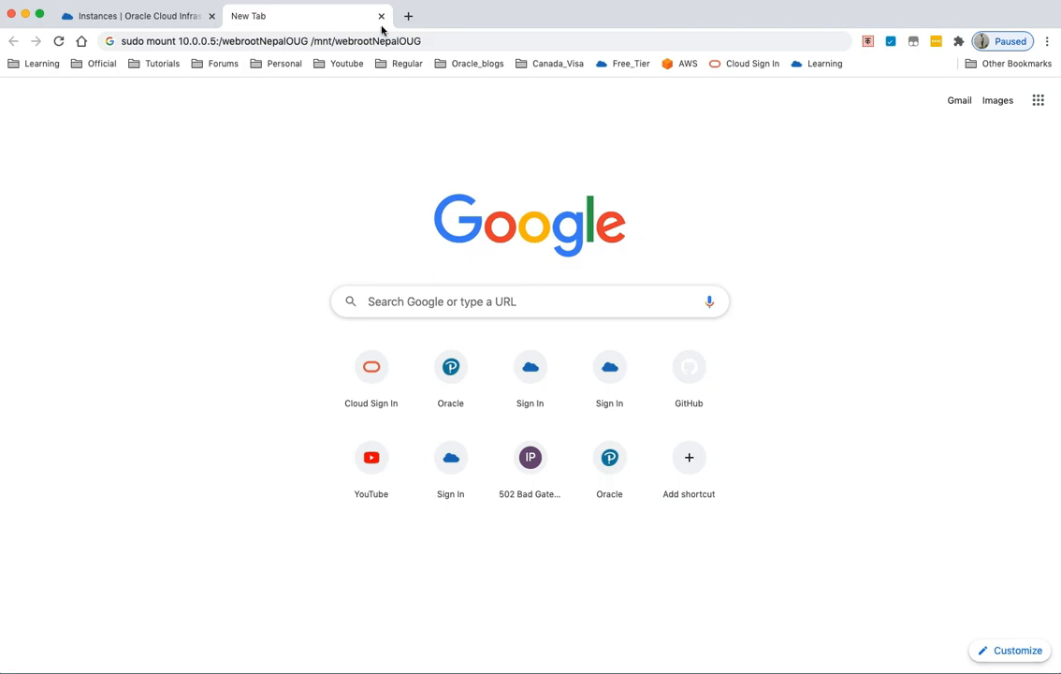
left_click_drag(423, 41, 83, 54)
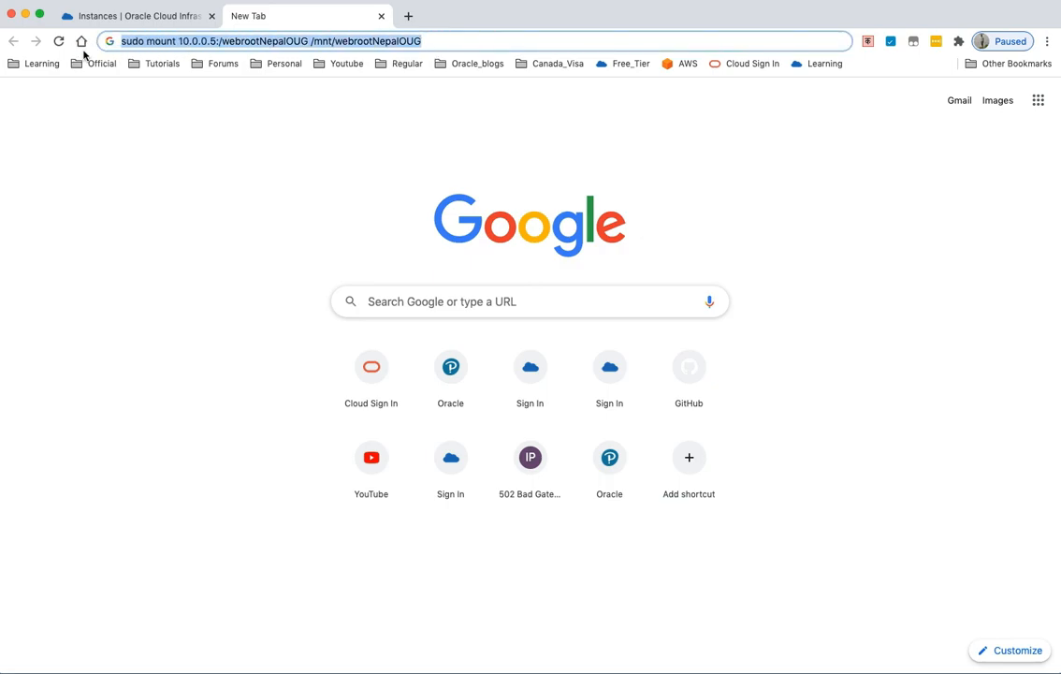
type("150.136.55.20")
type("/index.php")
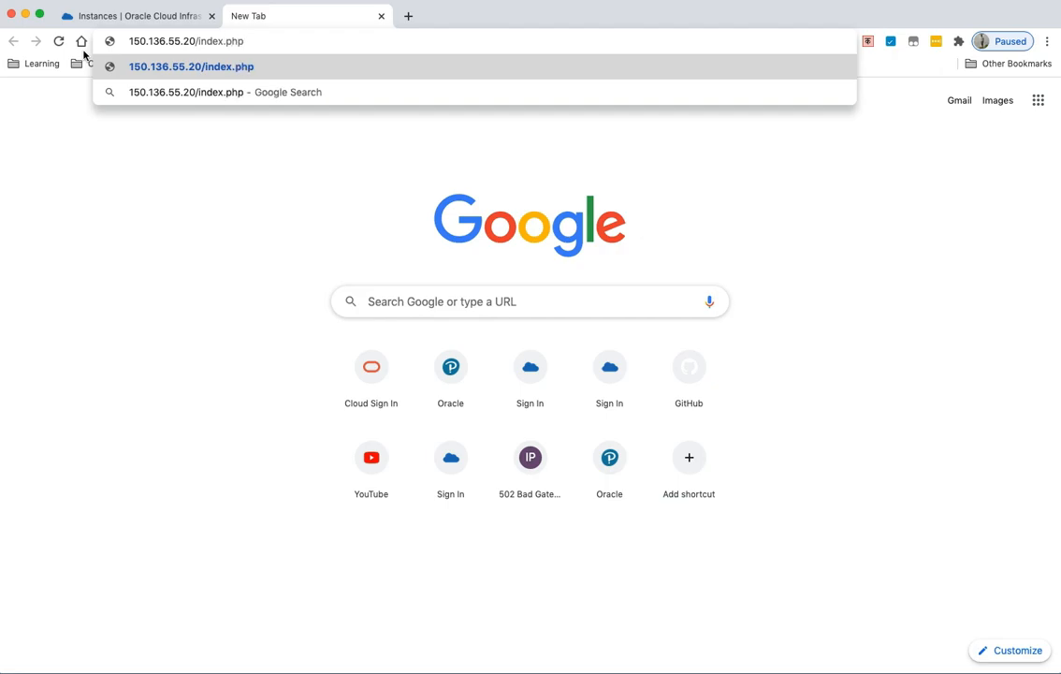
key("Return")
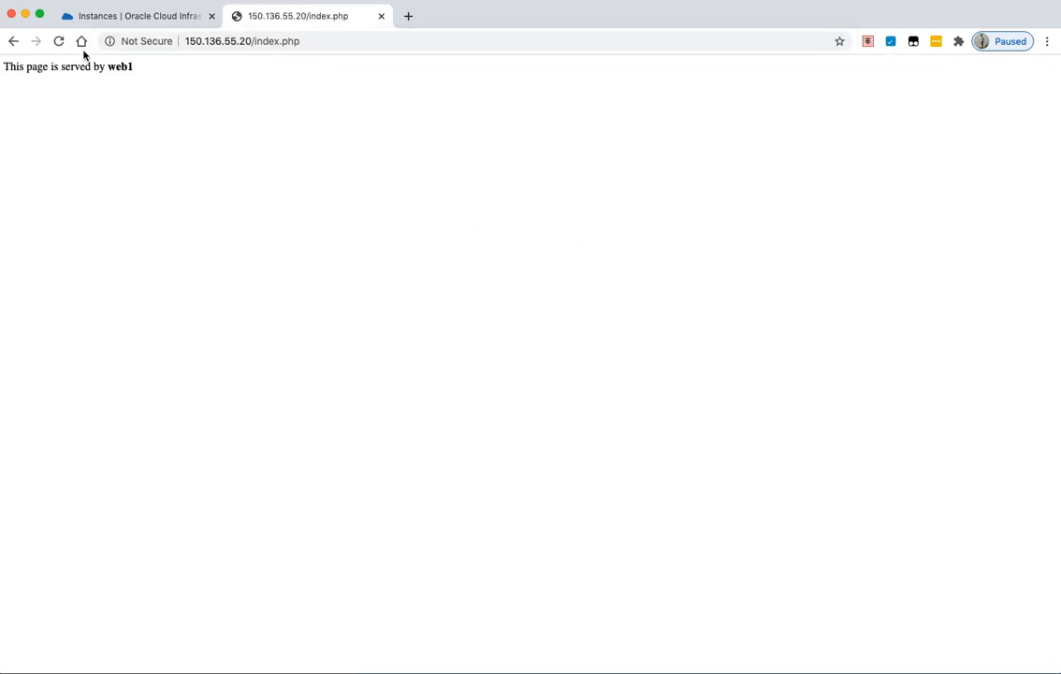
- Enlarge the index.php test page to 300% zoom and examine which server delivers it
left_click(1047, 41)
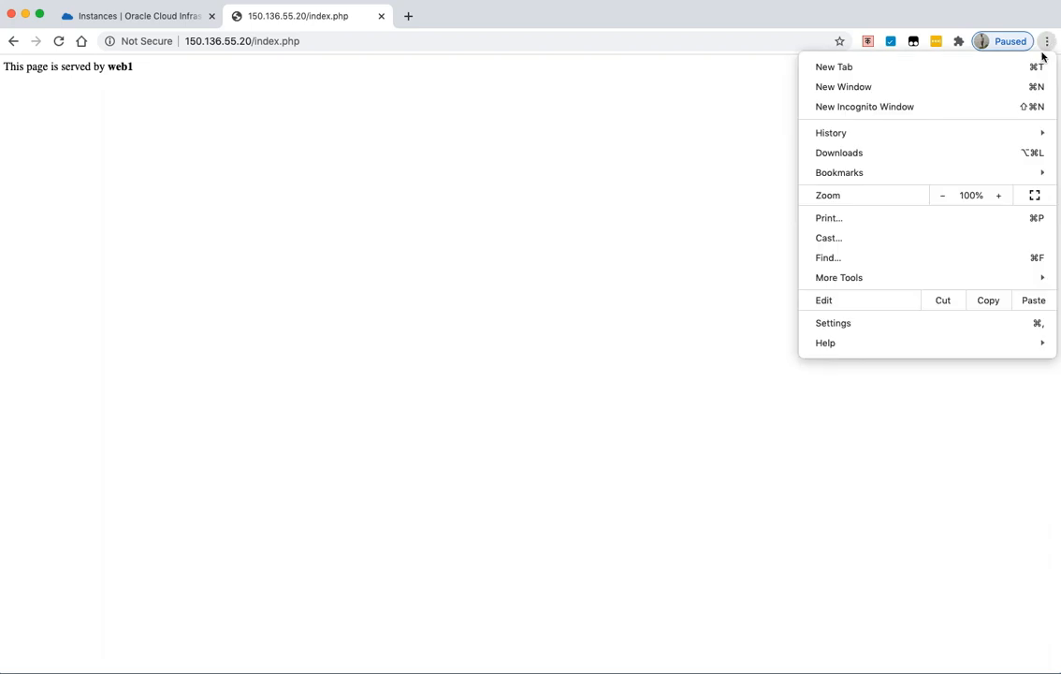
left_click(997, 197)
left_click(997, 196)
left_click(998, 197)
left_click(997, 196)
left_click(997, 197)
left_click(997, 196)
left_click(997, 197)
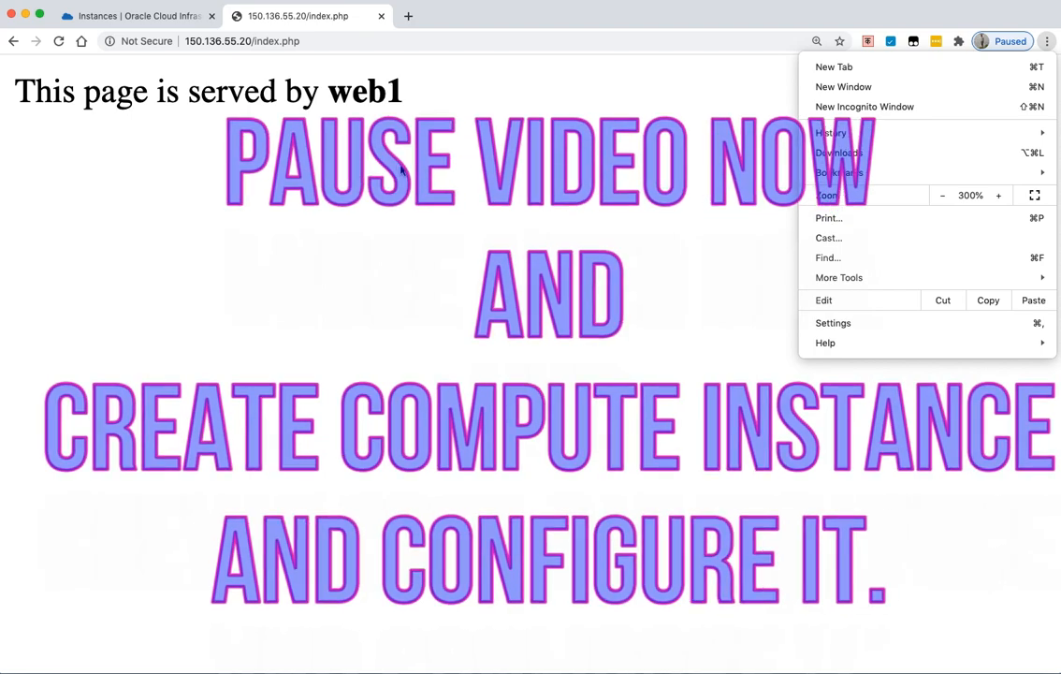
left_click(327, 167)
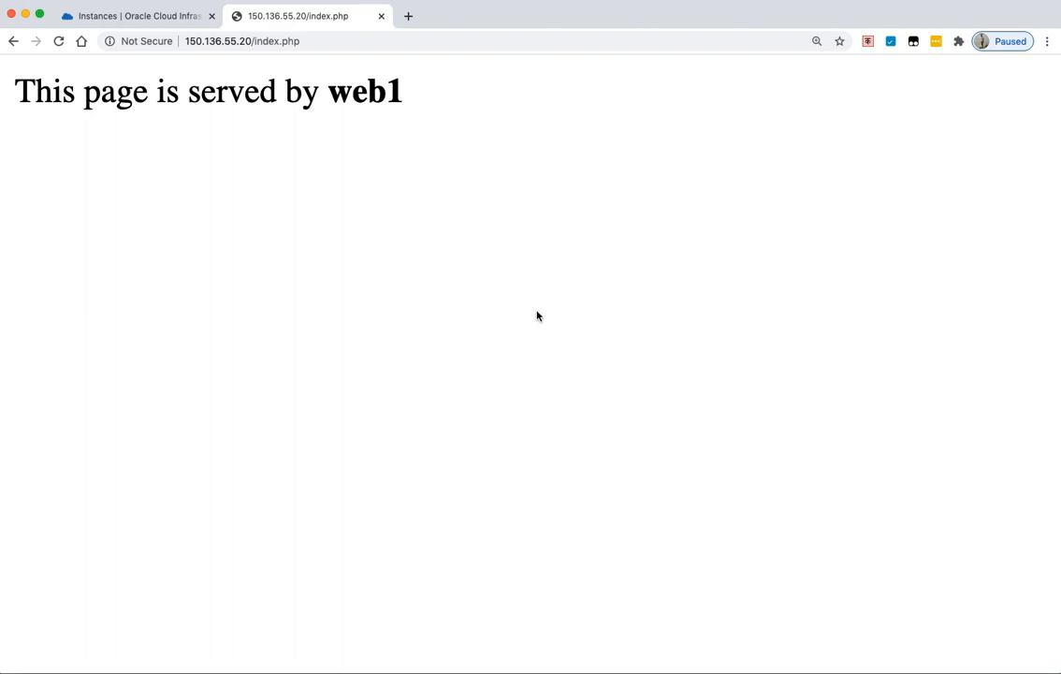
- Reboot the web1 instance from its Oracle Cloud instance page and confirm the reboot
left_click(136, 16)
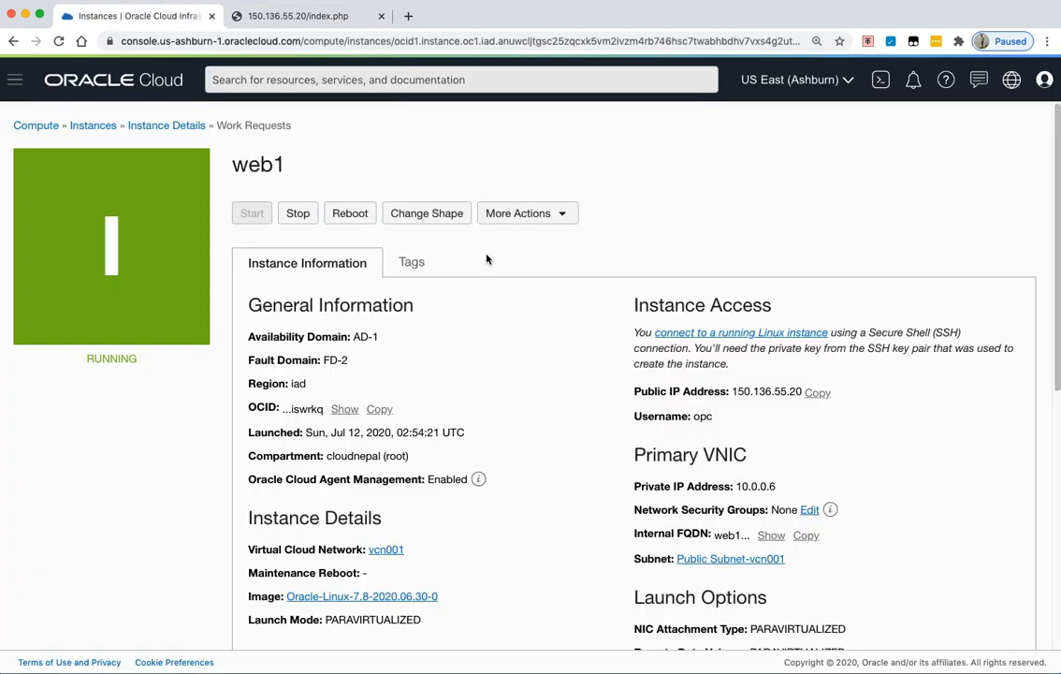
left_click(348, 215)
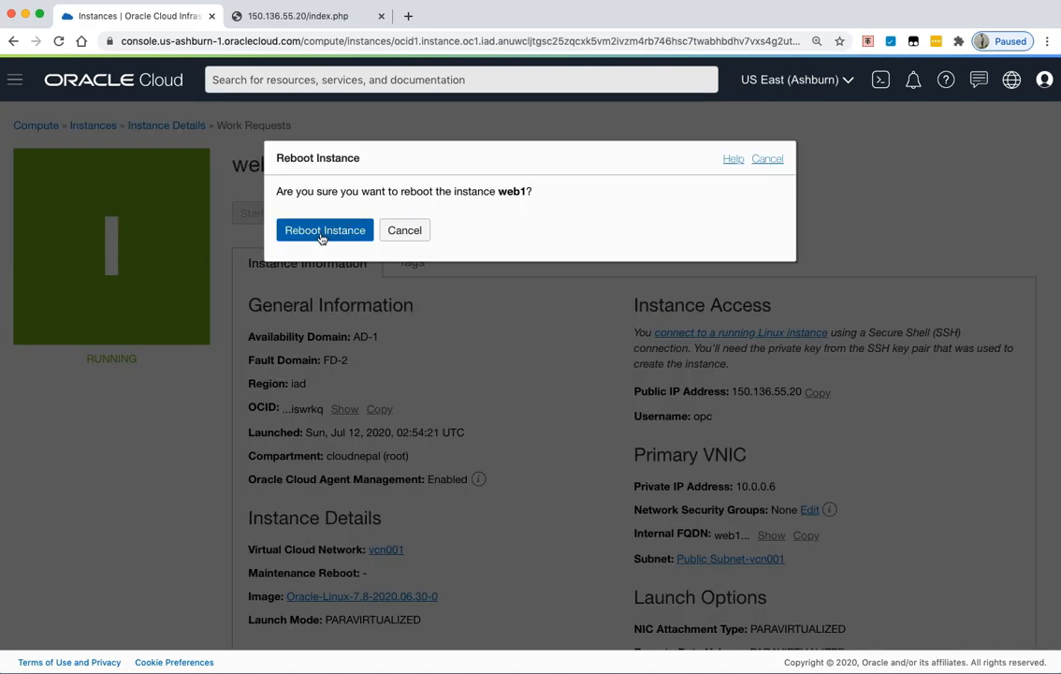
left_click(323, 234)
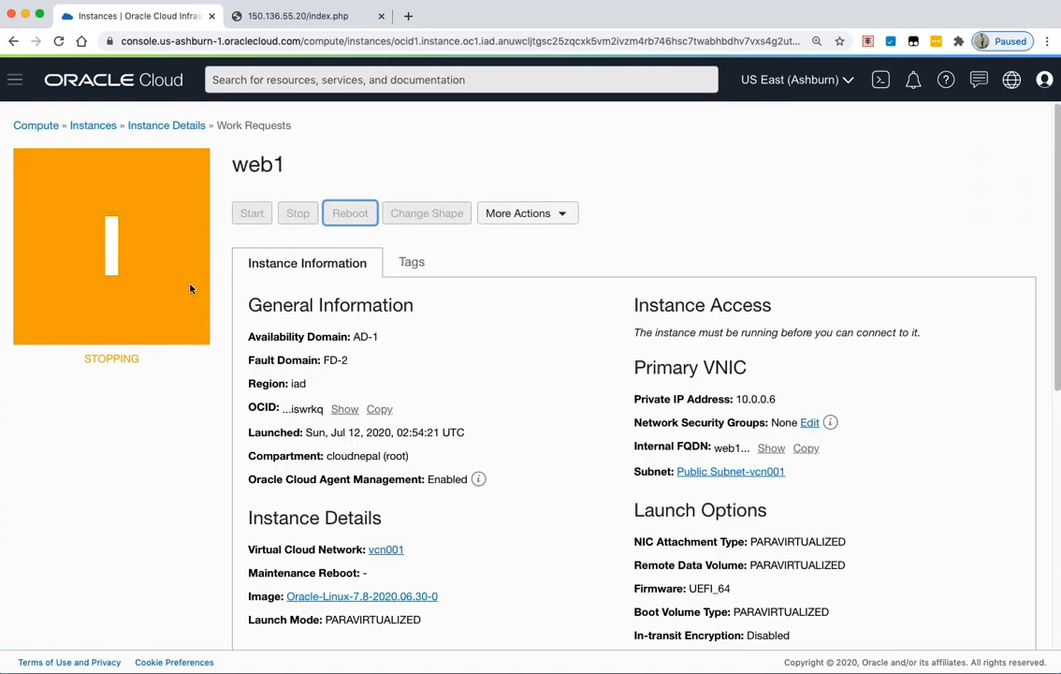
- Reload 150.136.55.20/index.php repeatedly to check the page's availability during the web1 reboot
left_click(283, 20)
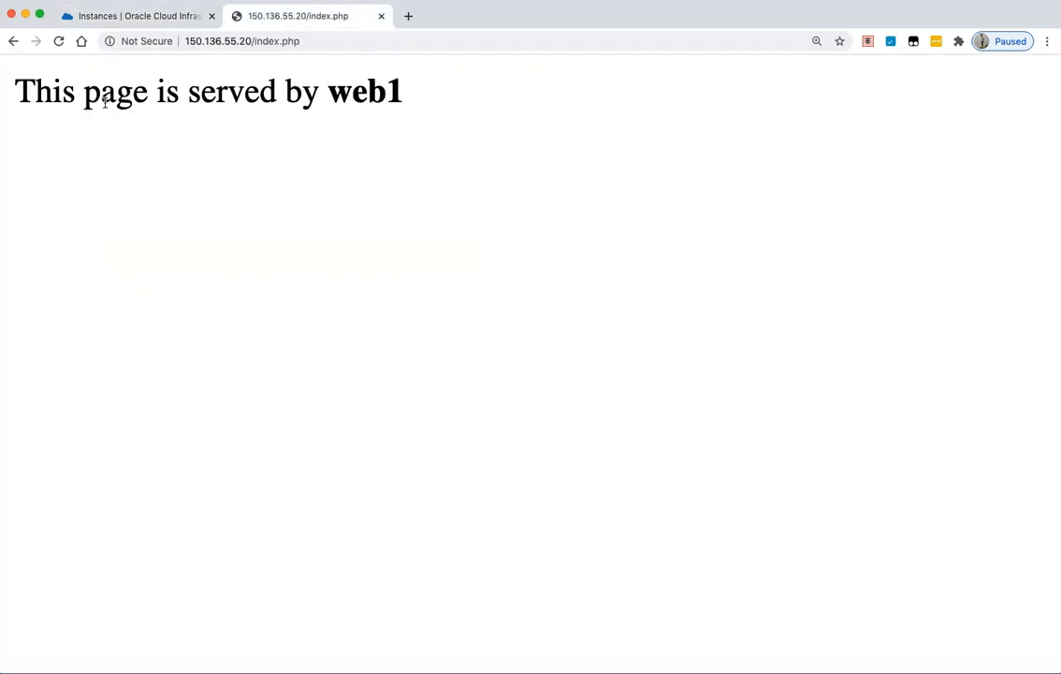
left_click(58, 42)
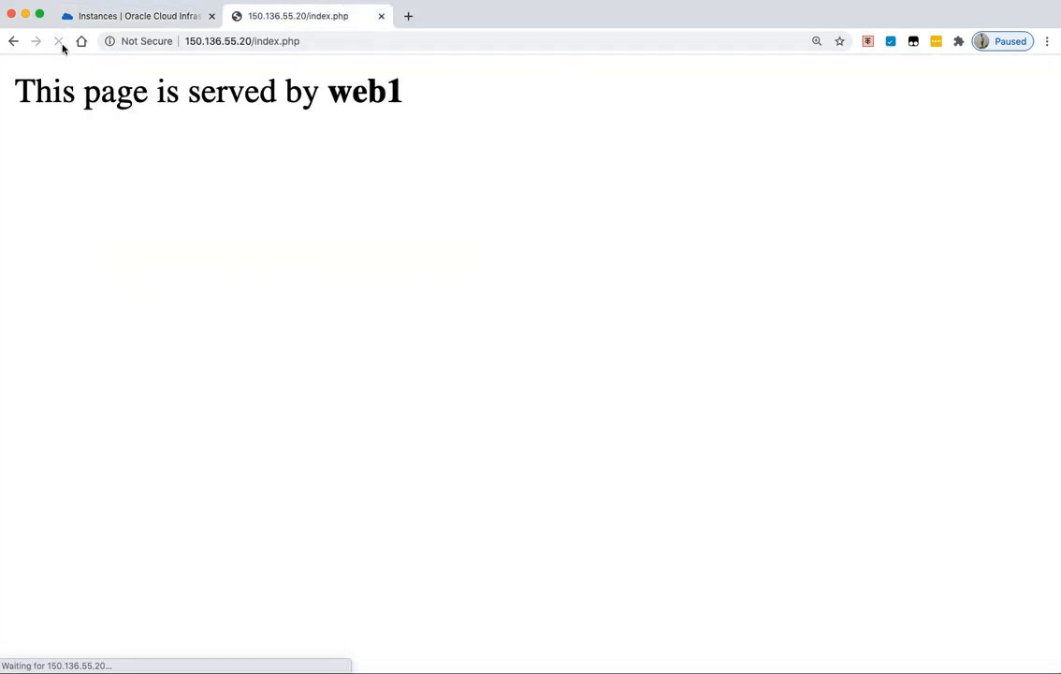
left_click(61, 44)
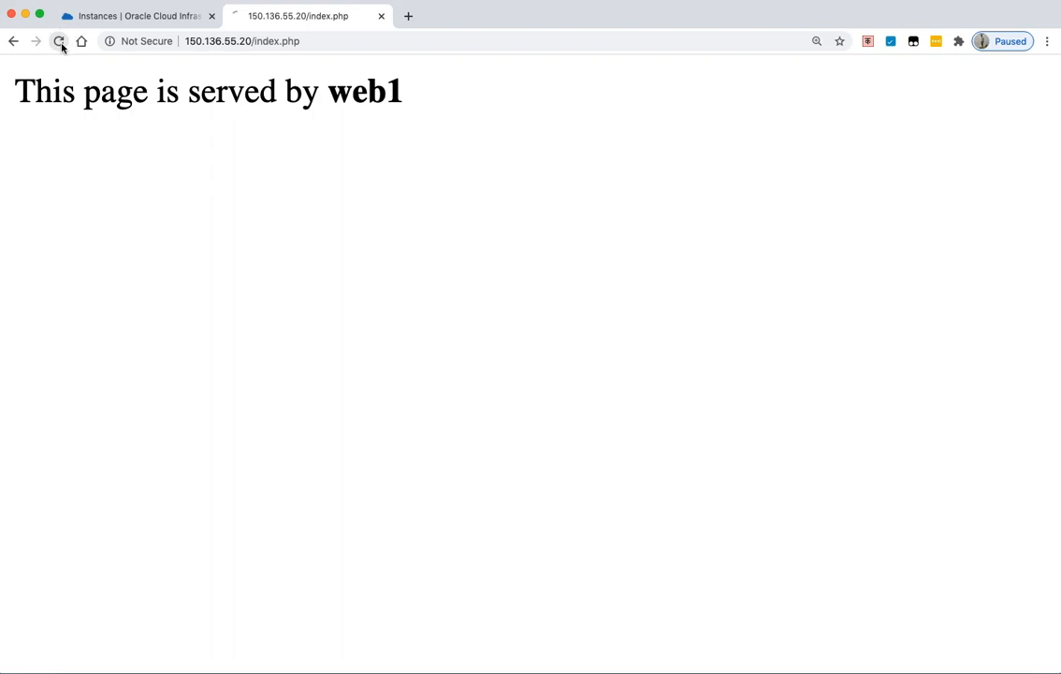
left_click(61, 44)
left_click(59, 43)
left_click(59, 43)
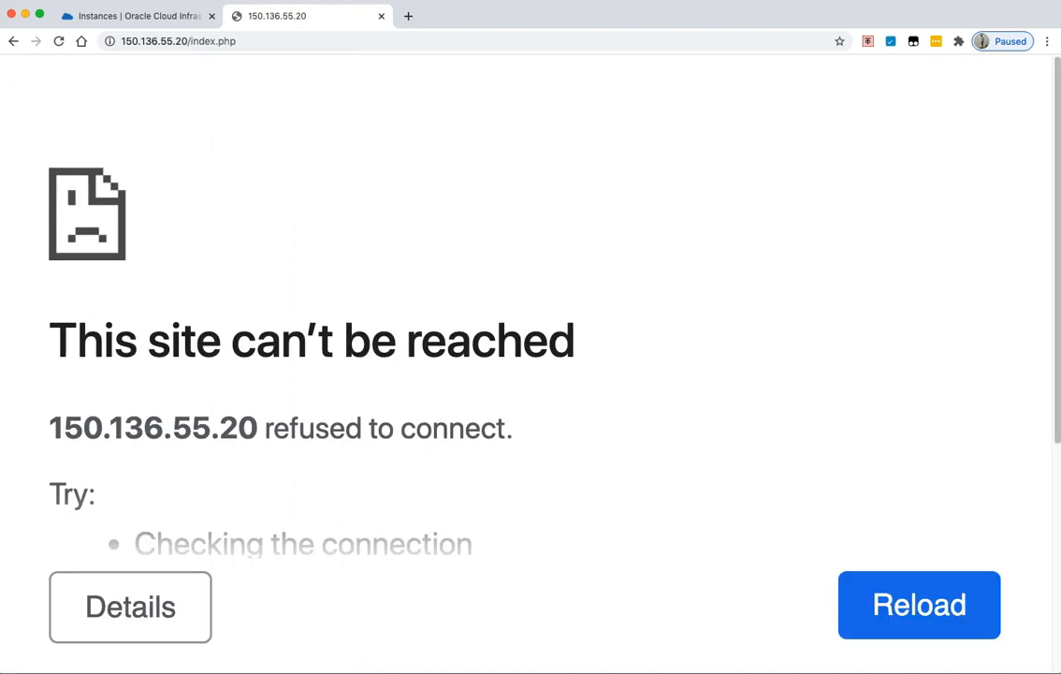
- Reload 150.136.55.20/index.php, and refresh web1's instance page, dismissing its notice banners, to follow the reboot status
left_click(59, 43)
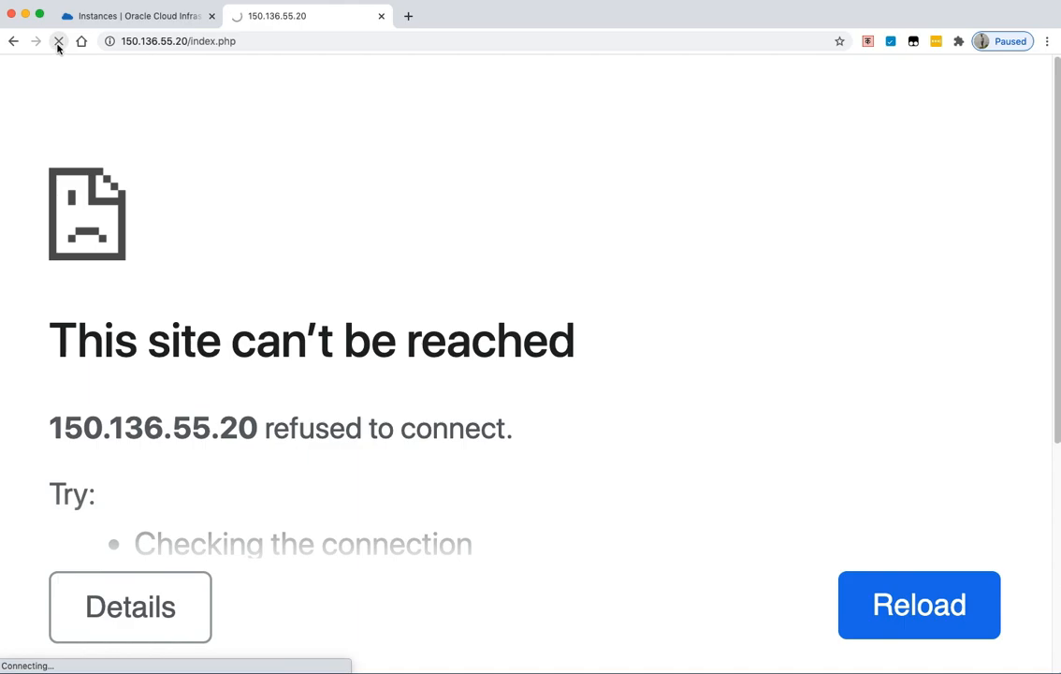
left_click(122, 17)
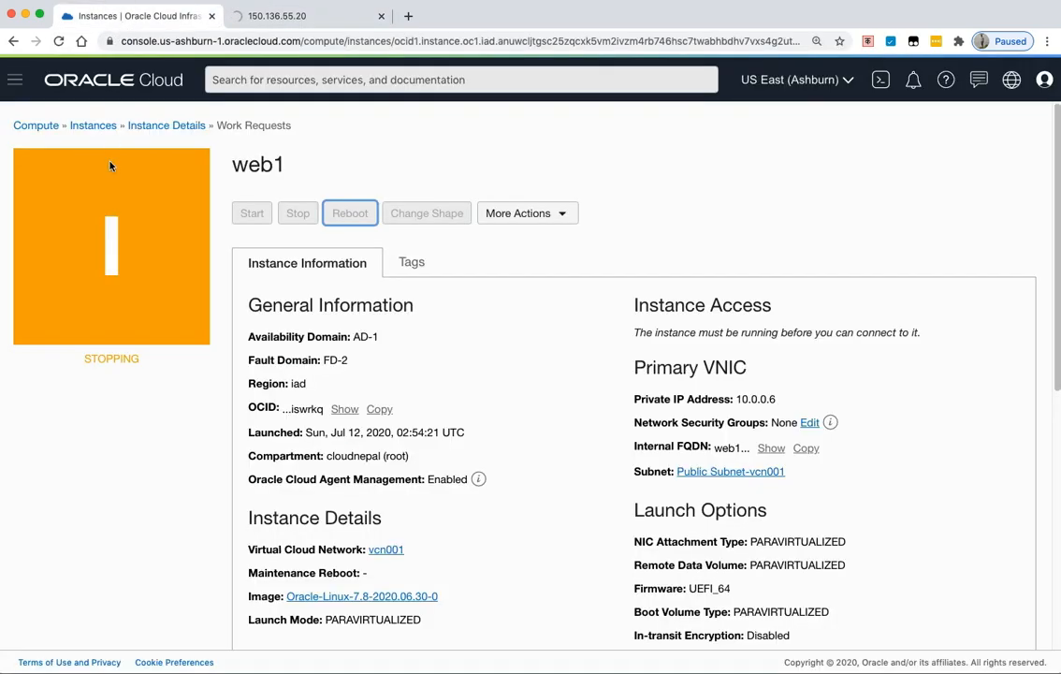
left_click(59, 41)
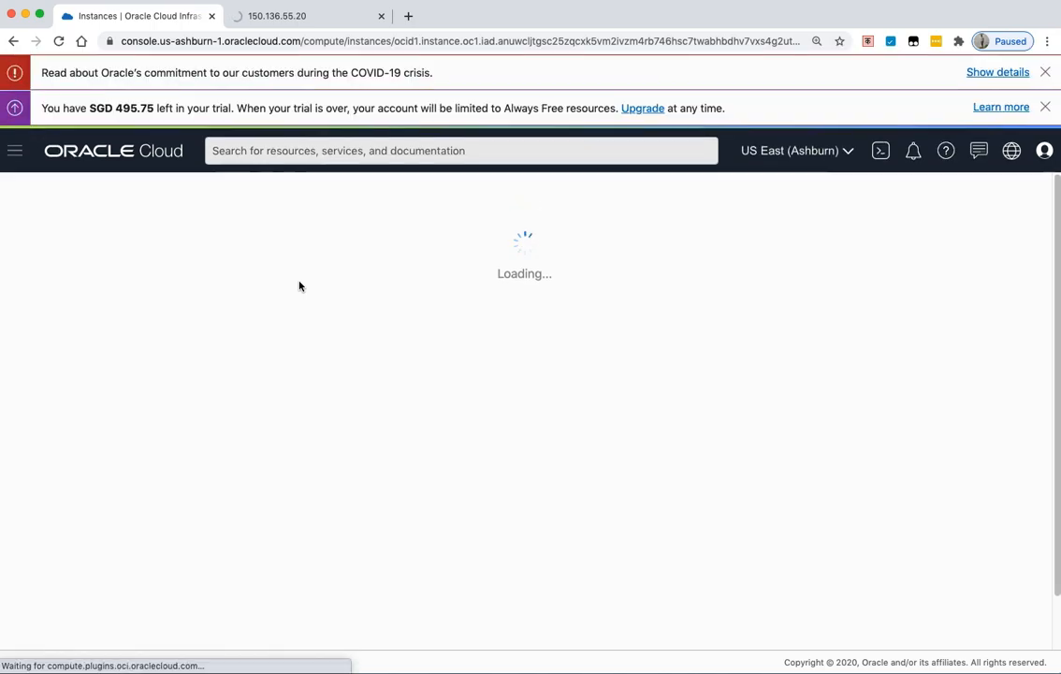
left_click(1045, 107)
left_click(1045, 72)
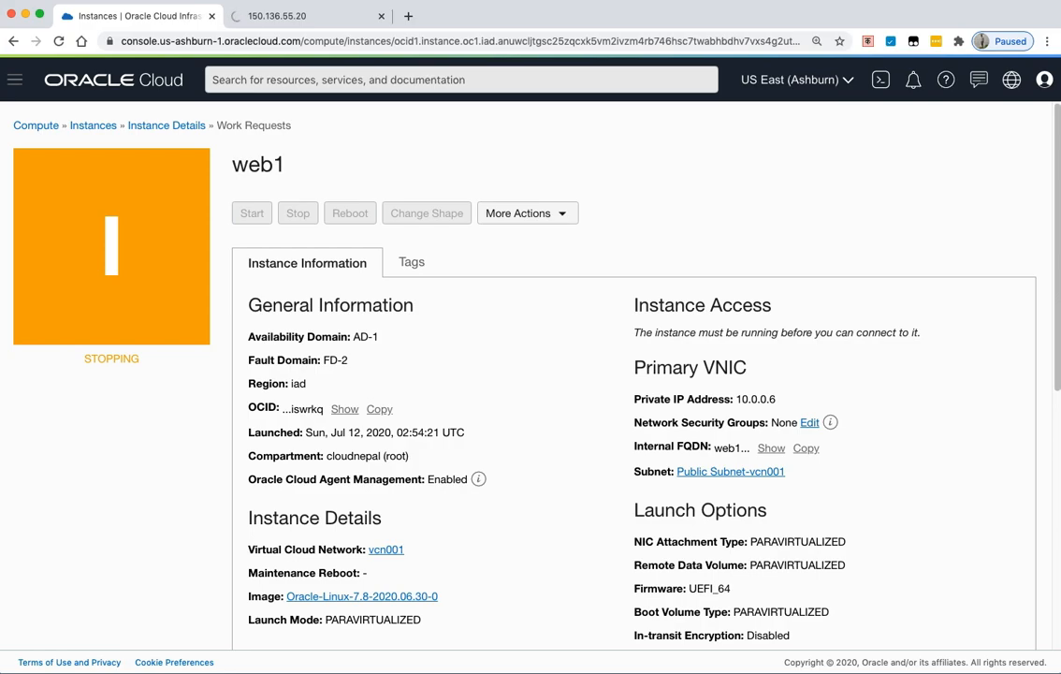
left_click(58, 41)
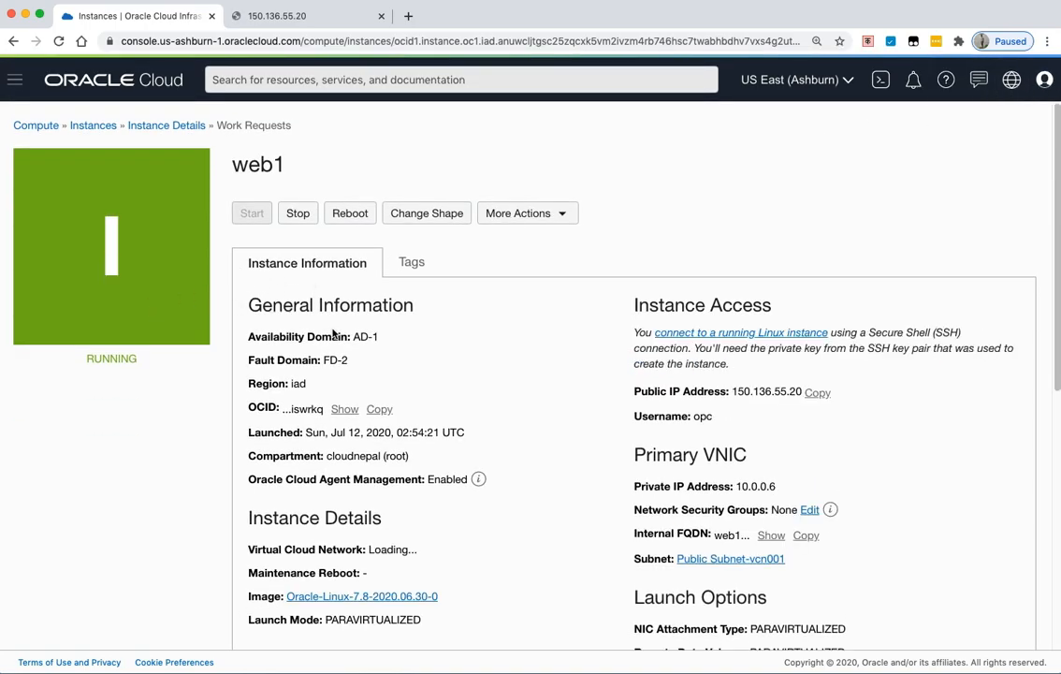
- Reload 150.136.55.20/index.php repeatedly until the test page is served again following the web1 reboot
left_click(280, 16)
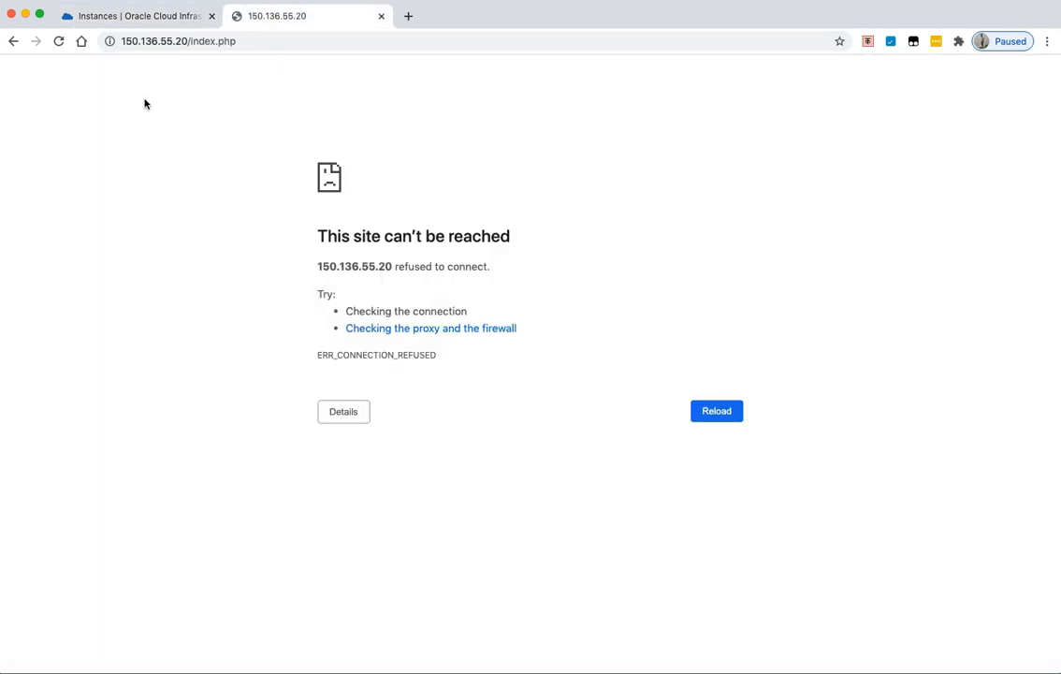
left_click(58, 41)
left_click(58, 41)
left_click(60, 47)
left_click(60, 47)
left_click(59, 47)
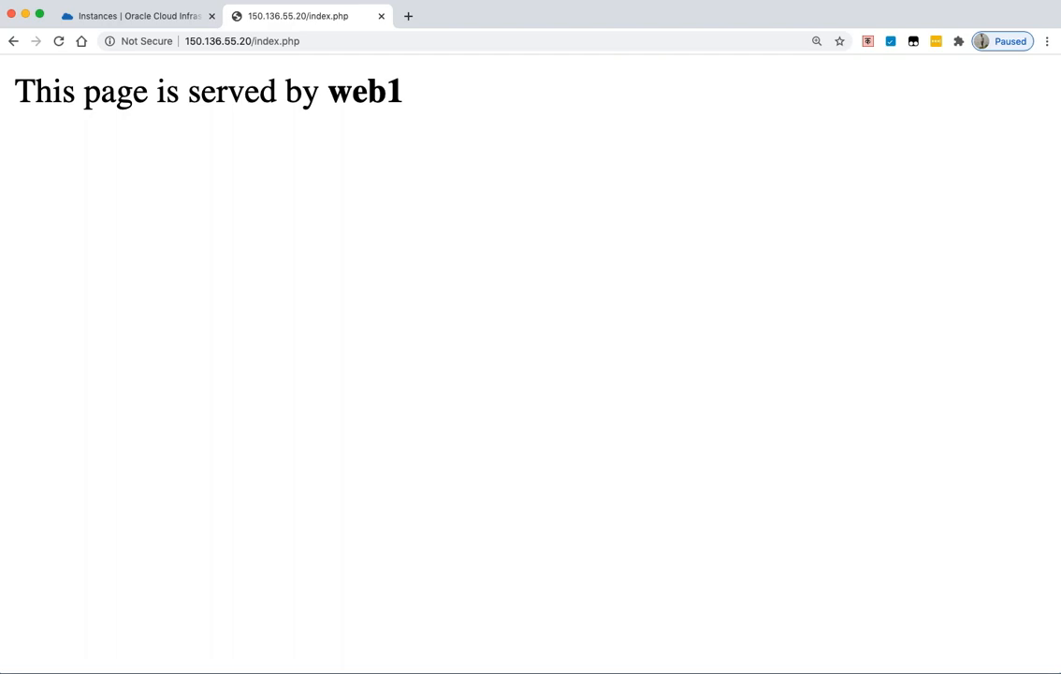
- Create a custom image named Image_NepalOUG from the web1 instance in the cloudnepal (root) compartment
left_click(159, 20)
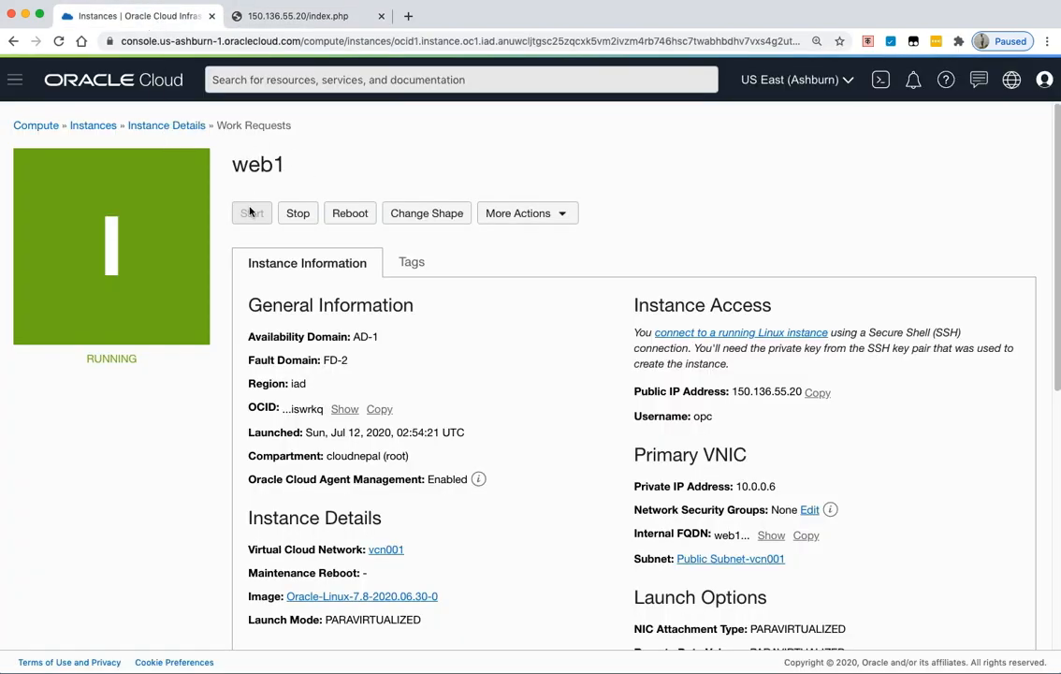
left_click(562, 213)
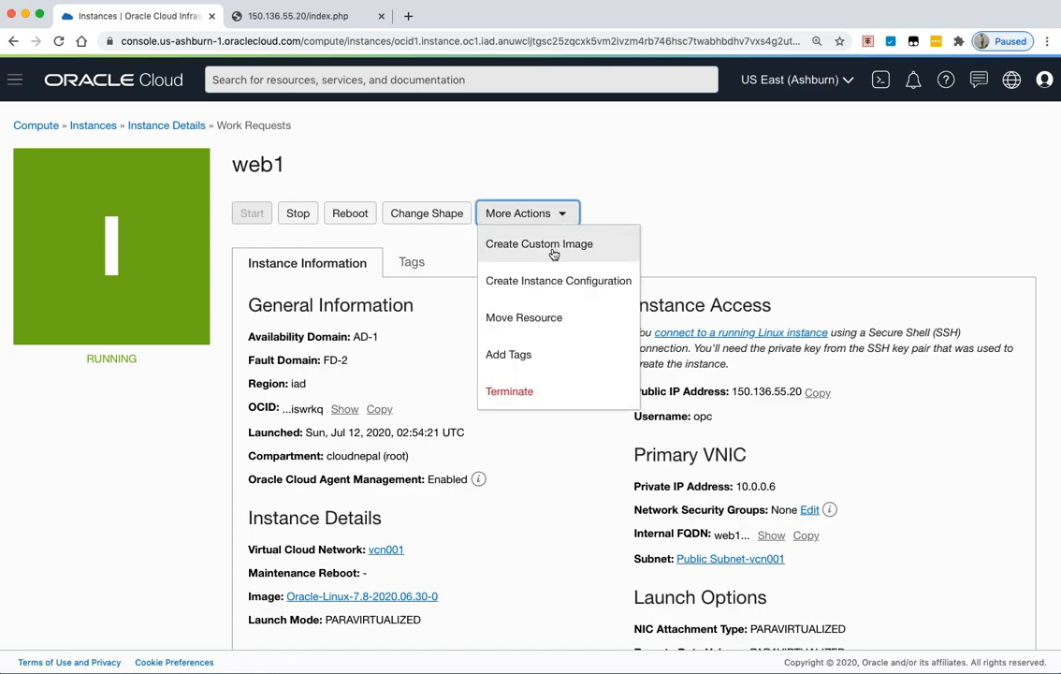
left_click(553, 250)
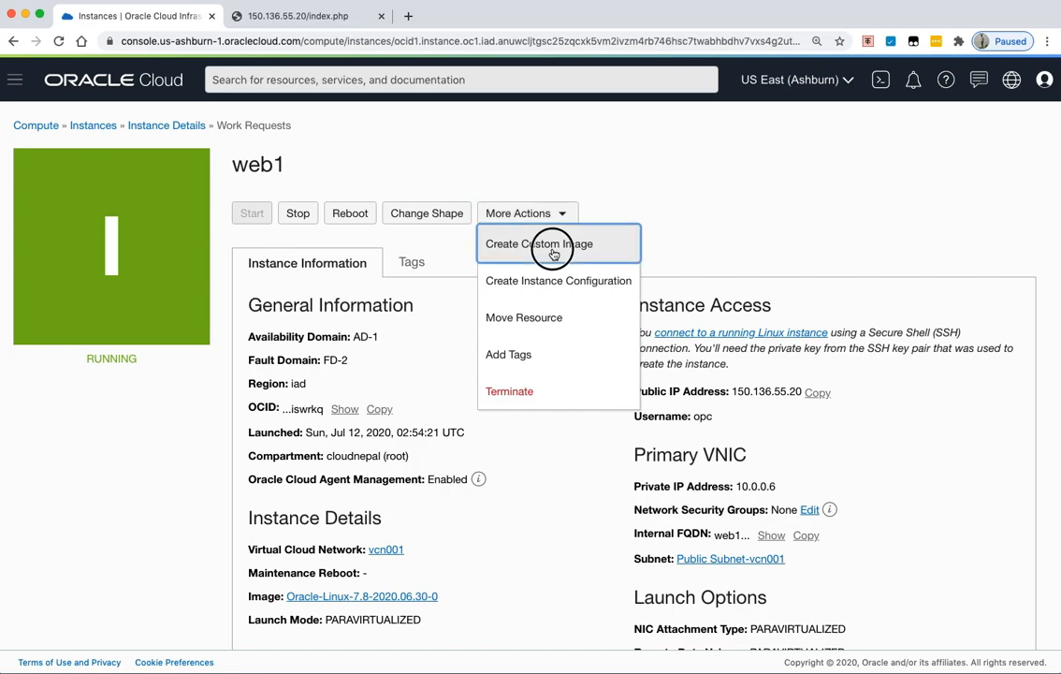
left_click(299, 371)
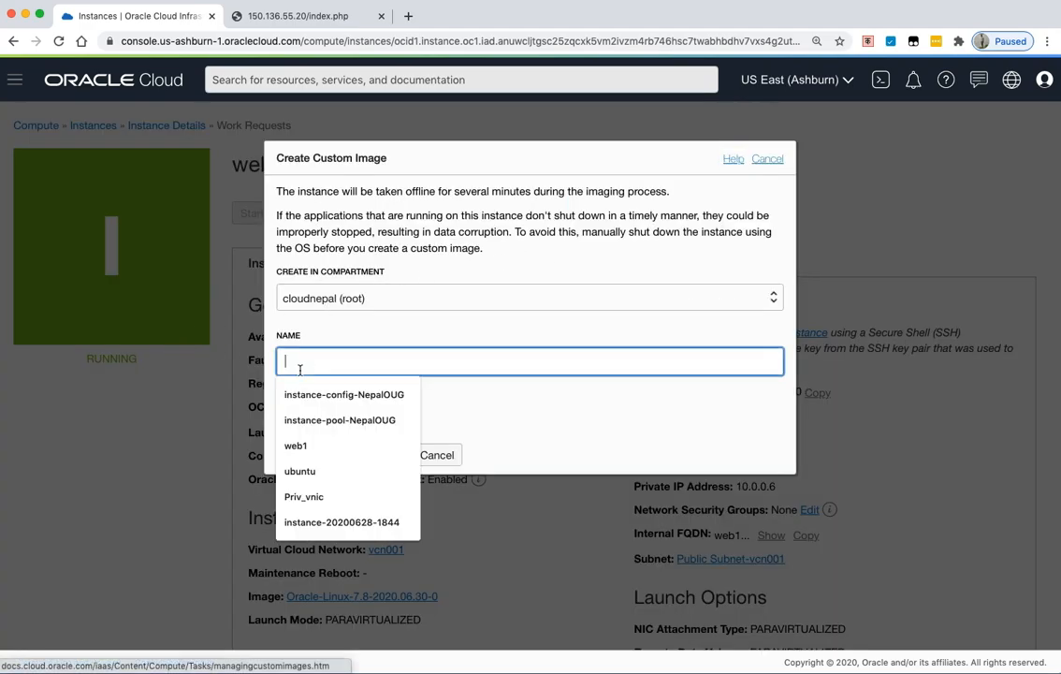
type("Image")
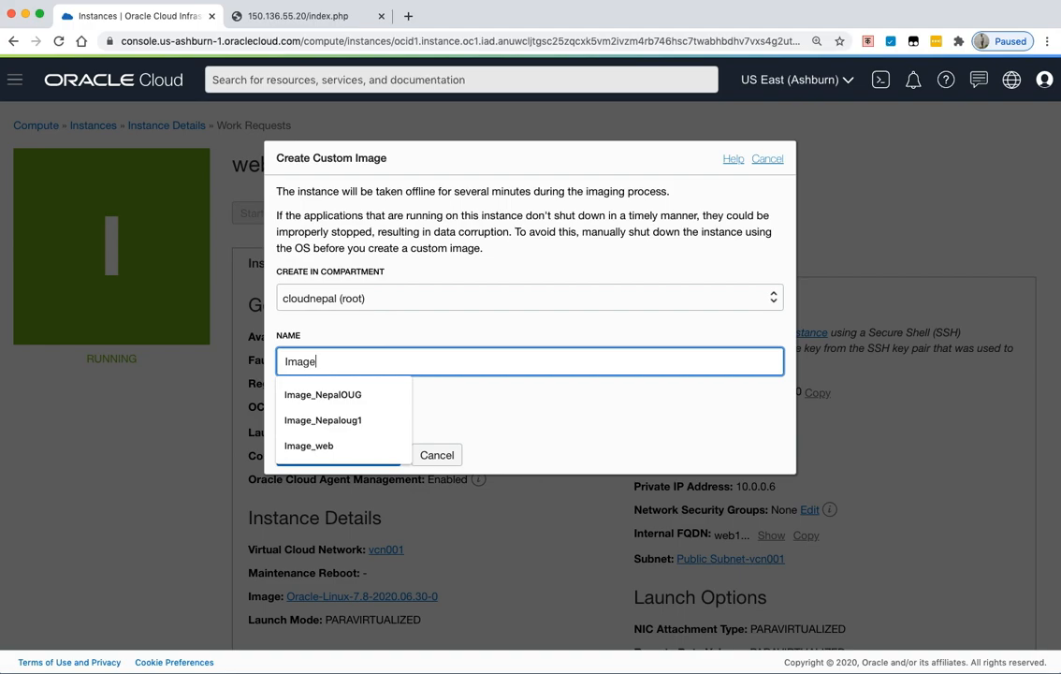
type("_NepalOUG")
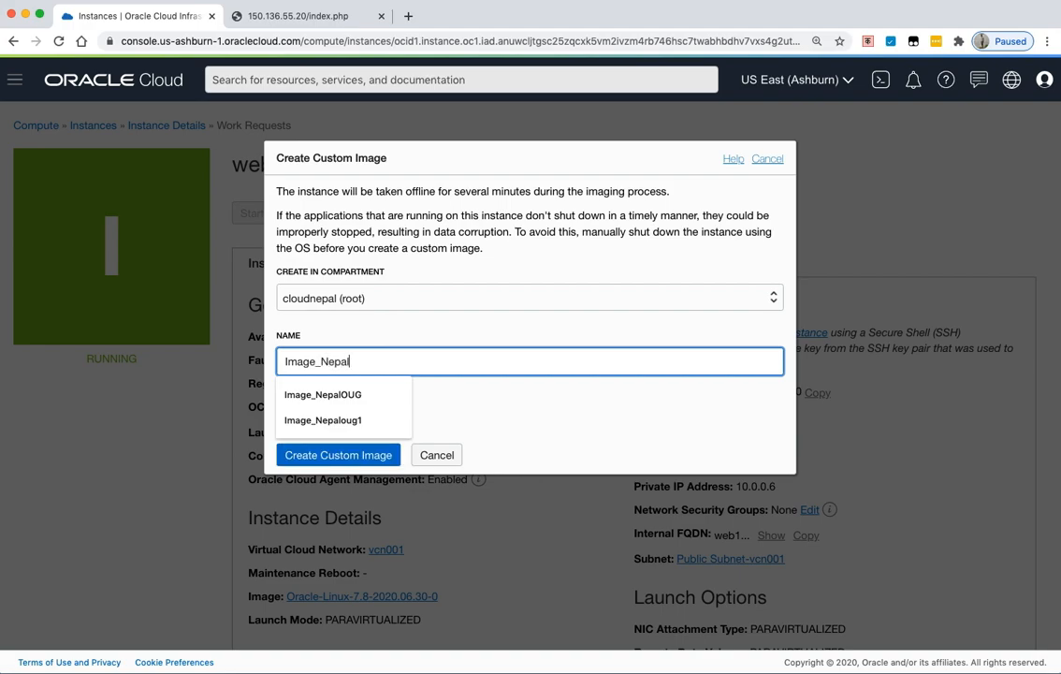
left_click(322, 457)
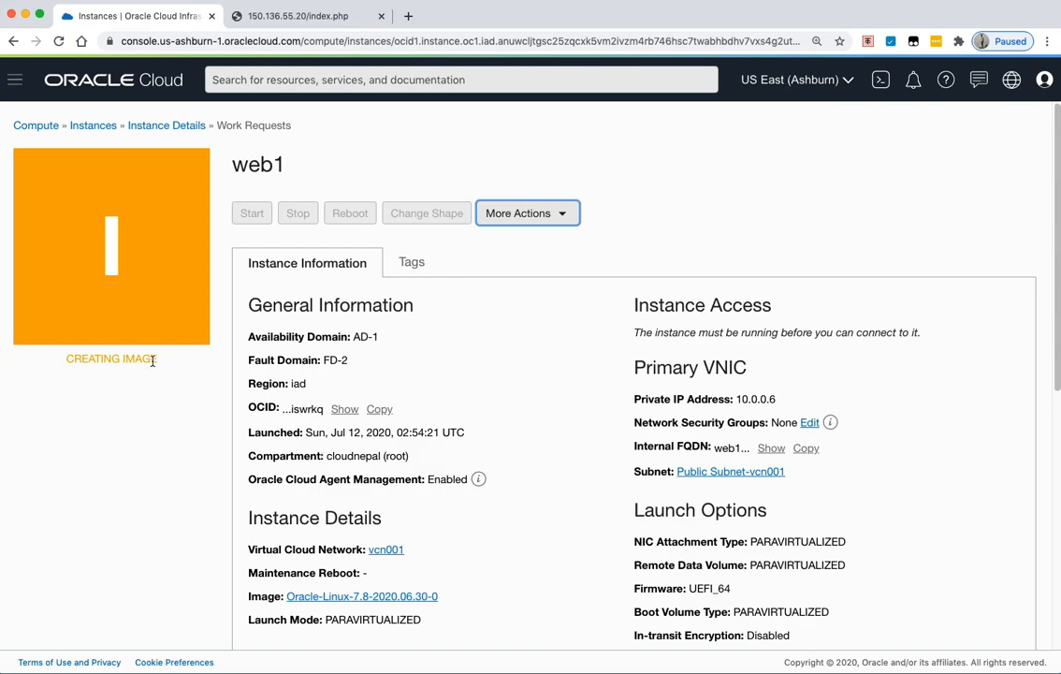
- Monitor web1's image creation status on its refreshed instance page and test whether 150.136.55.20/index.php responds during imaging
left_click_drag(161, 363, 55, 360)
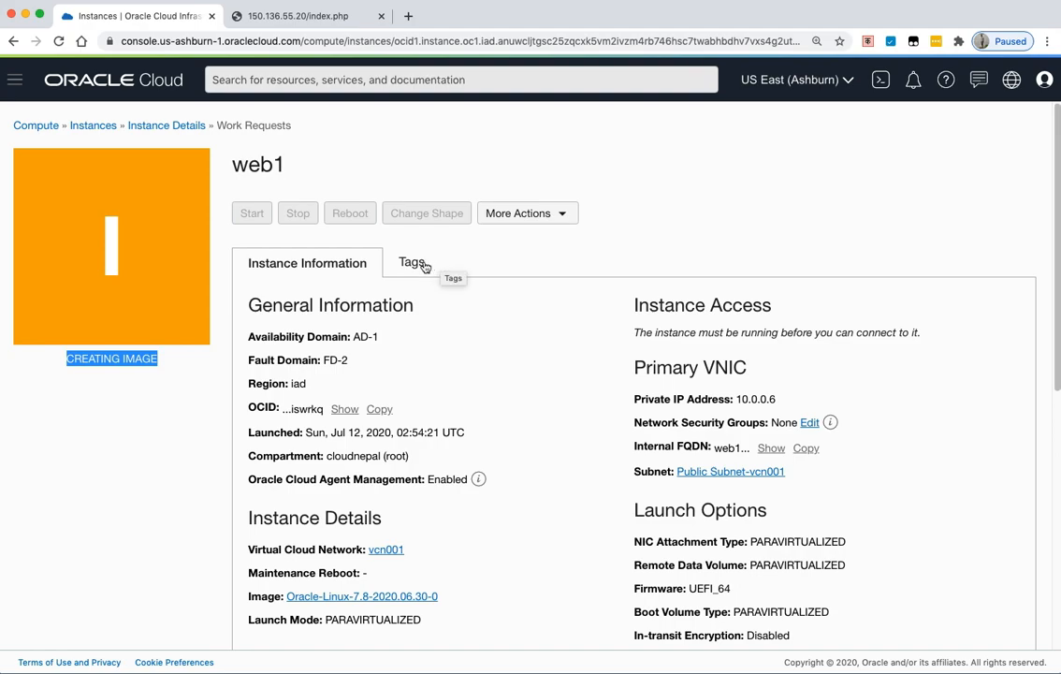
left_click(315, 25)
left_click(58, 43)
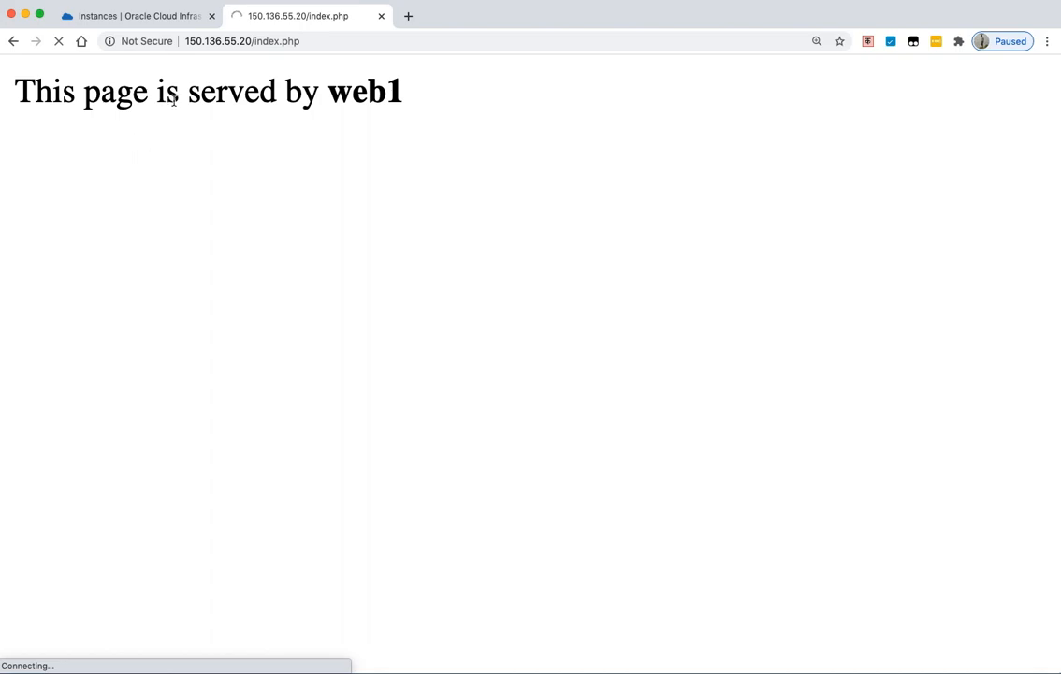
left_click(160, 19)
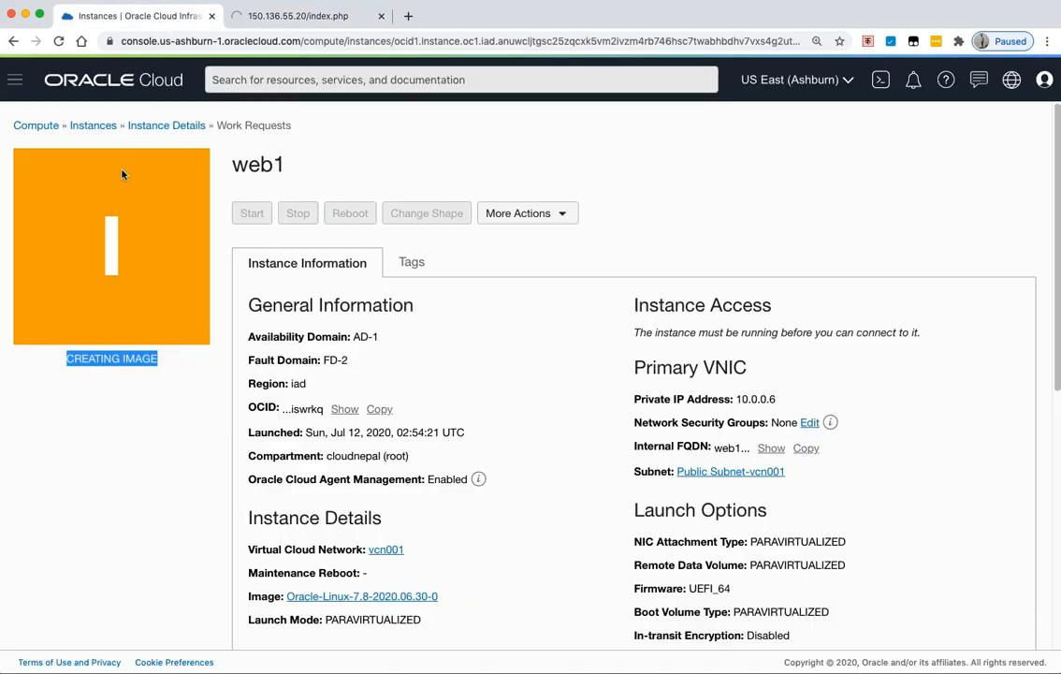
left_click(60, 42)
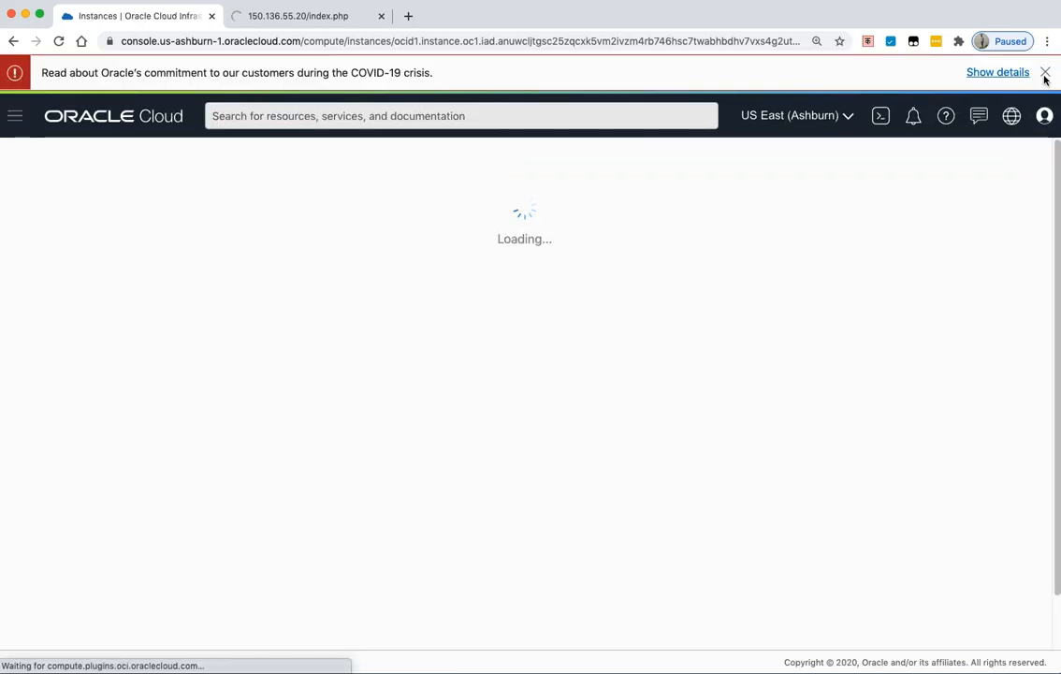
left_click(1045, 73)
left_click(1045, 73)
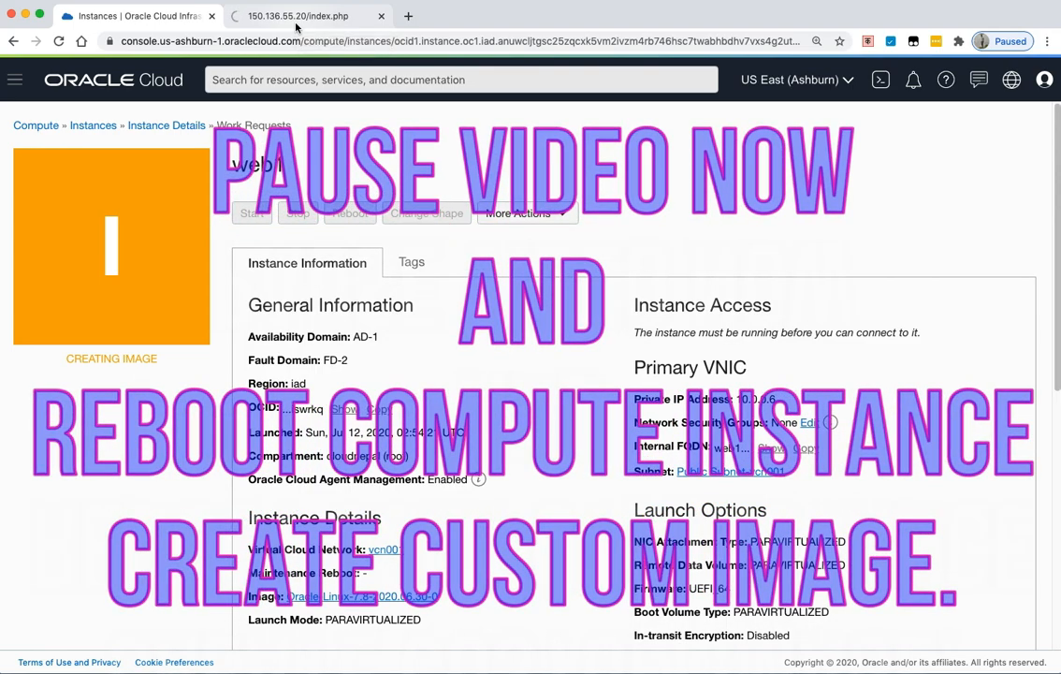
left_click(296, 20)
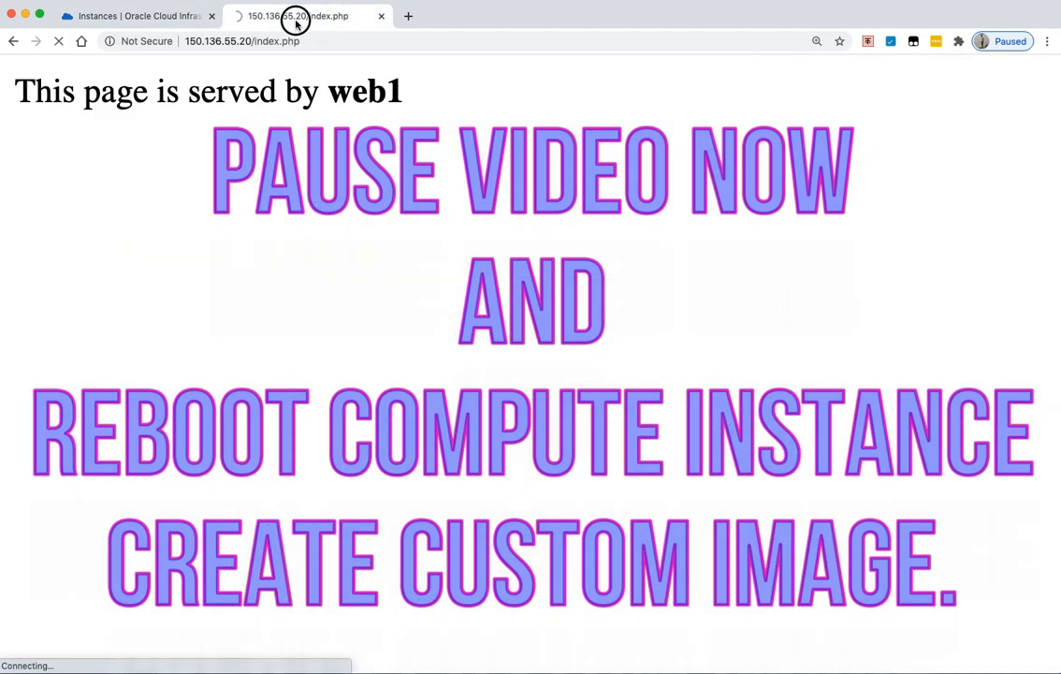
left_click(126, 19)
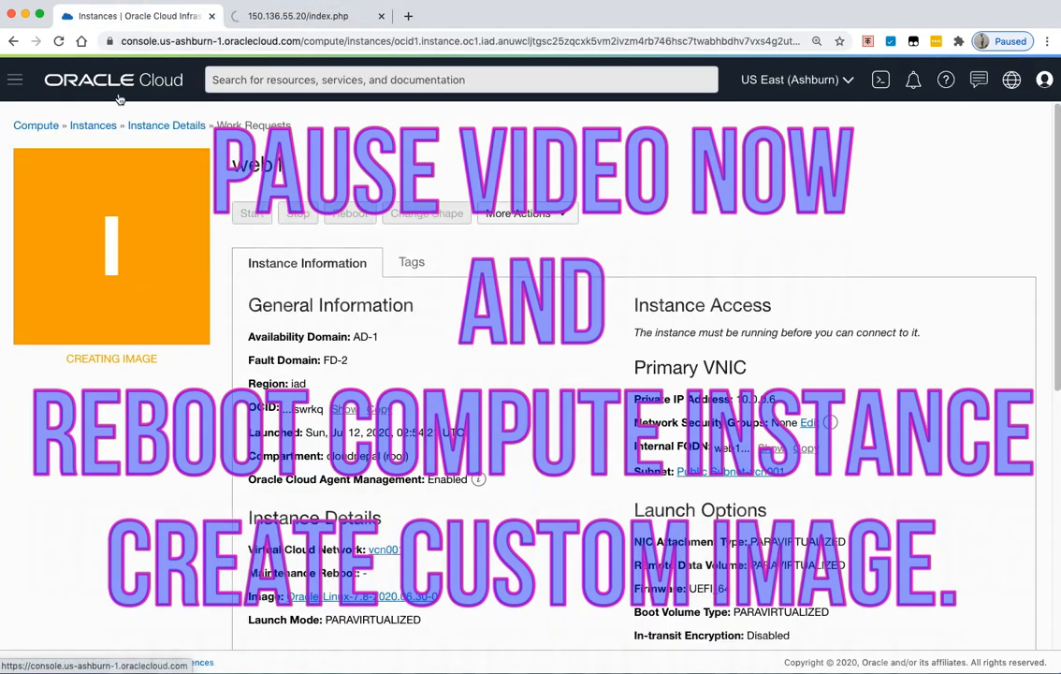
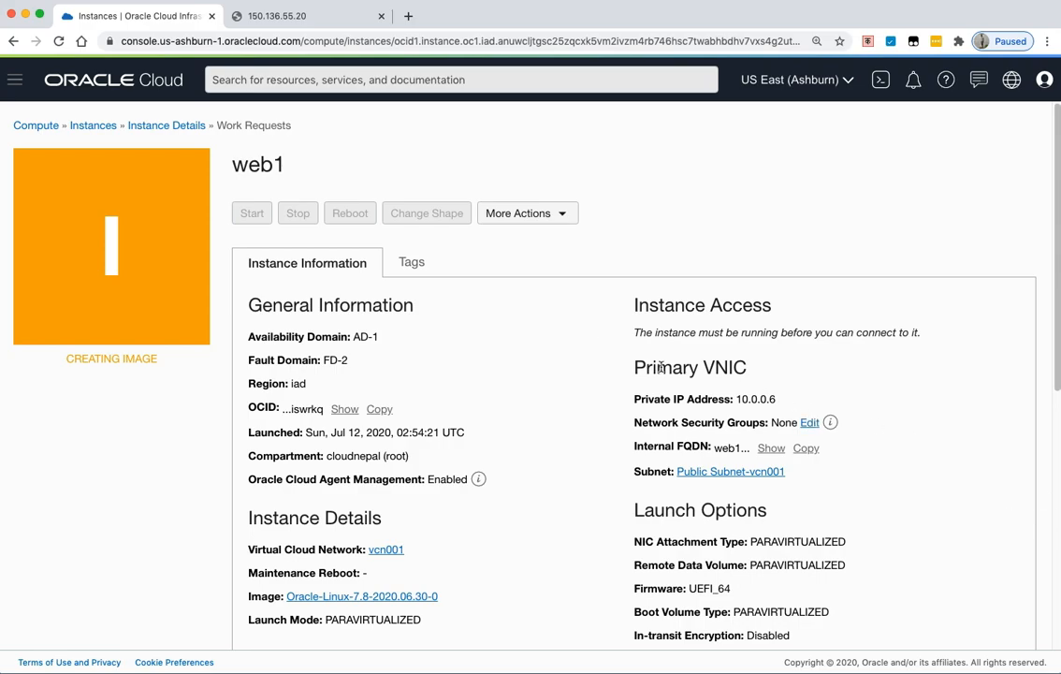
- Check the web1 instance's status on its details page once the imaging process ends
double_click(234, 165)
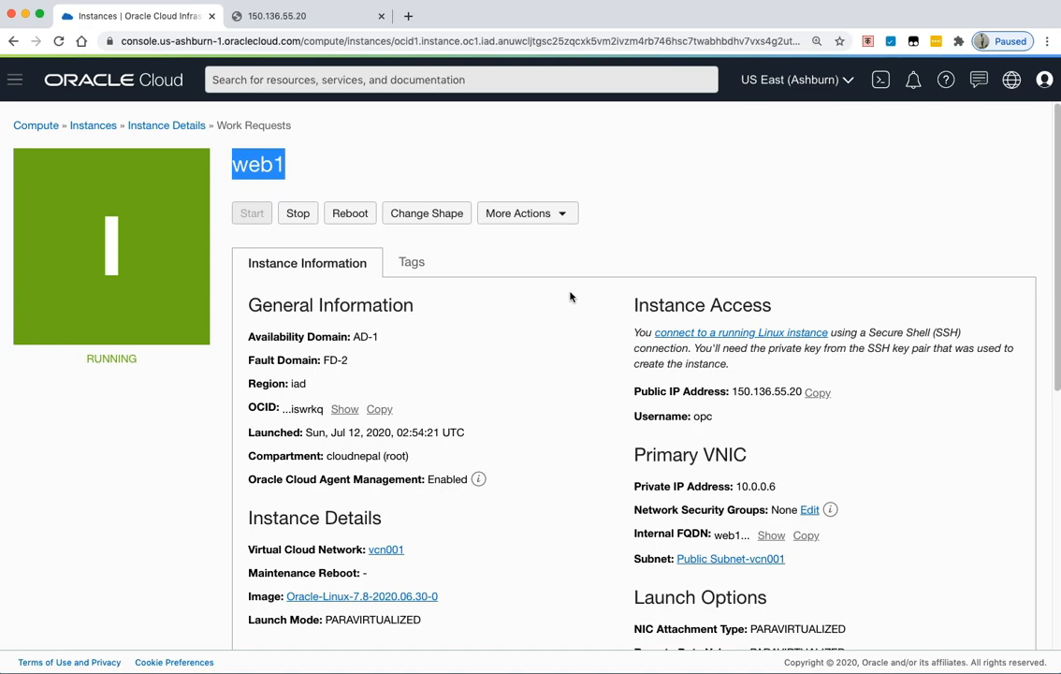
double_click(115, 361)
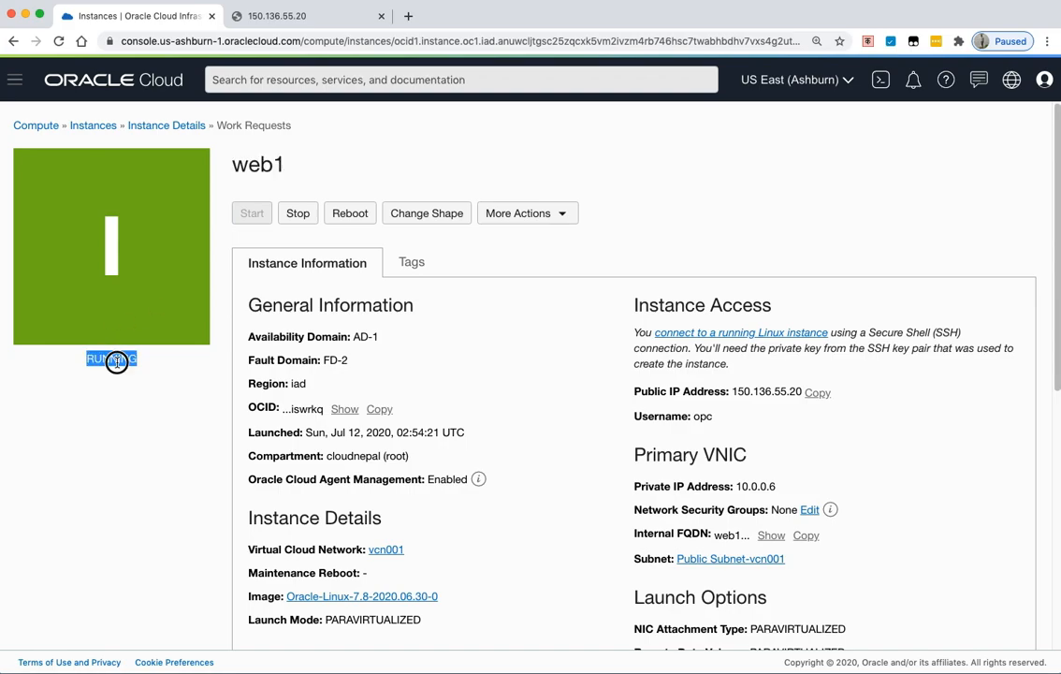
left_click(534, 290)
- Open the Compute service's Custom Images list and check the status of Image_NepalOUG
left_click(16, 83)
mouse_move(19, 153)
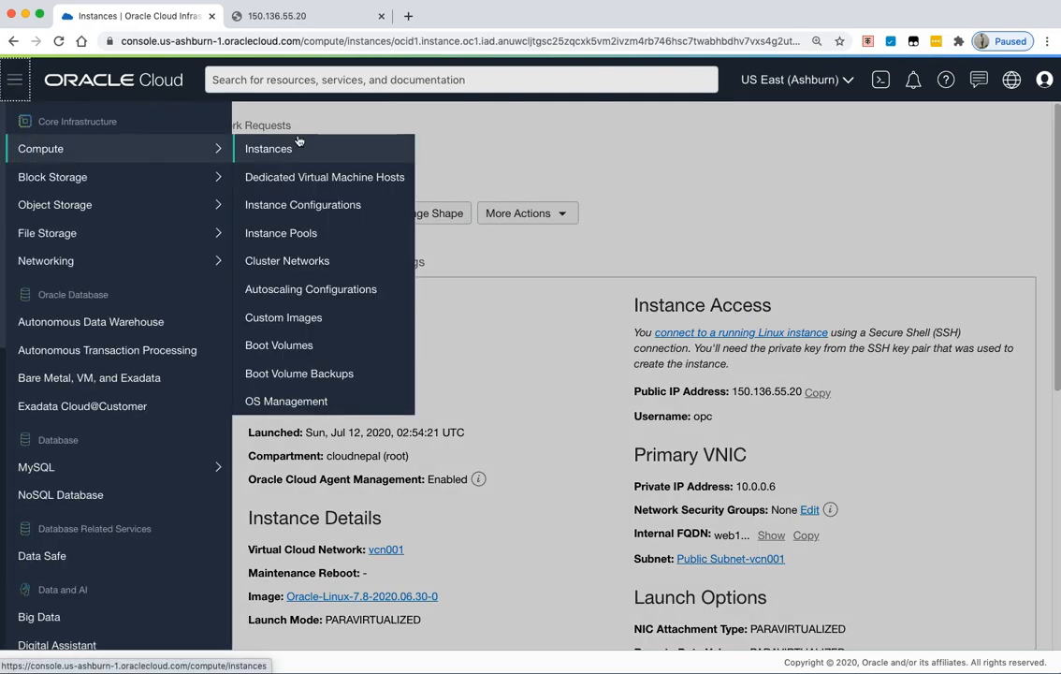
left_click(287, 319)
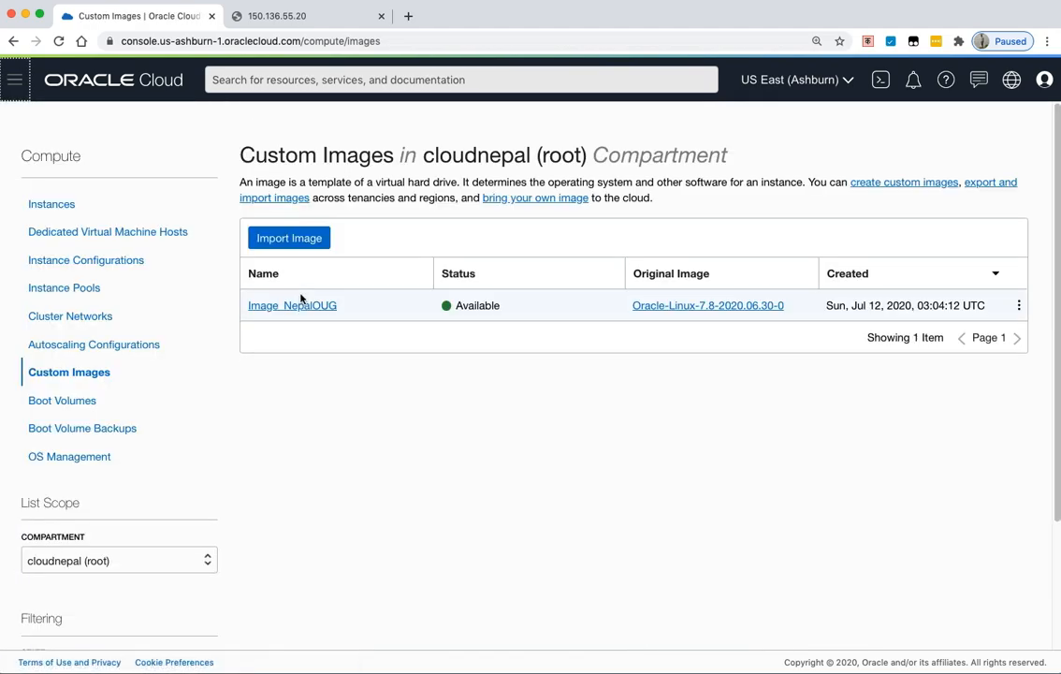
left_click_drag(241, 306, 640, 332)
left_click(640, 332)
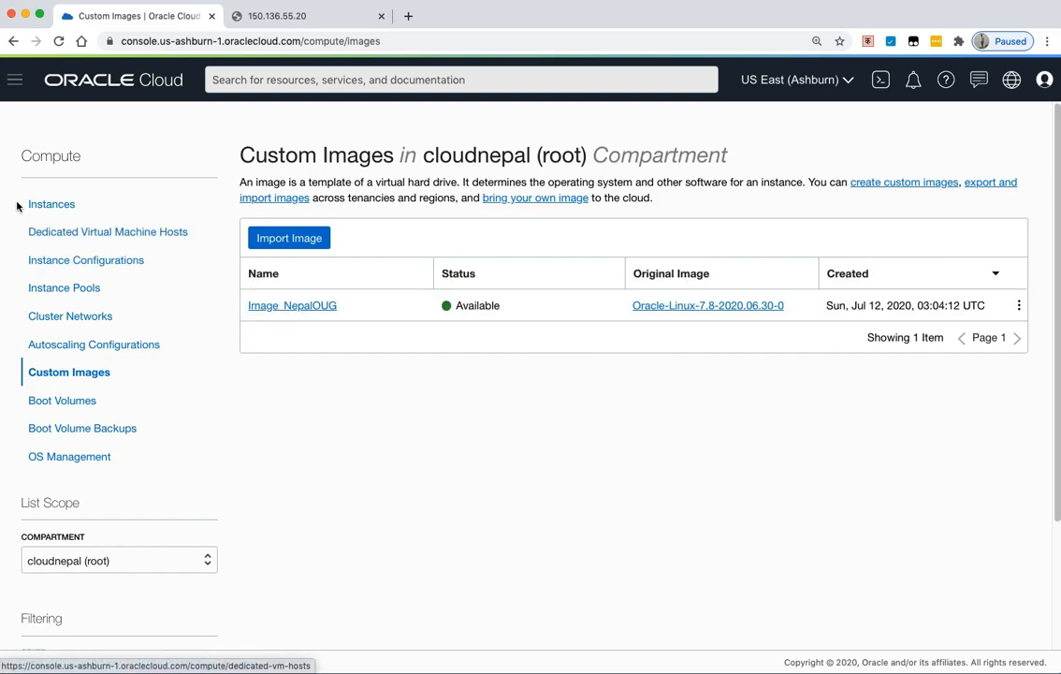
- Terminate the running web1 instance from the Compute instances list and permanently delete its attached boot volume
left_click(20, 81)
mouse_move(187, 150)
left_click(260, 150)
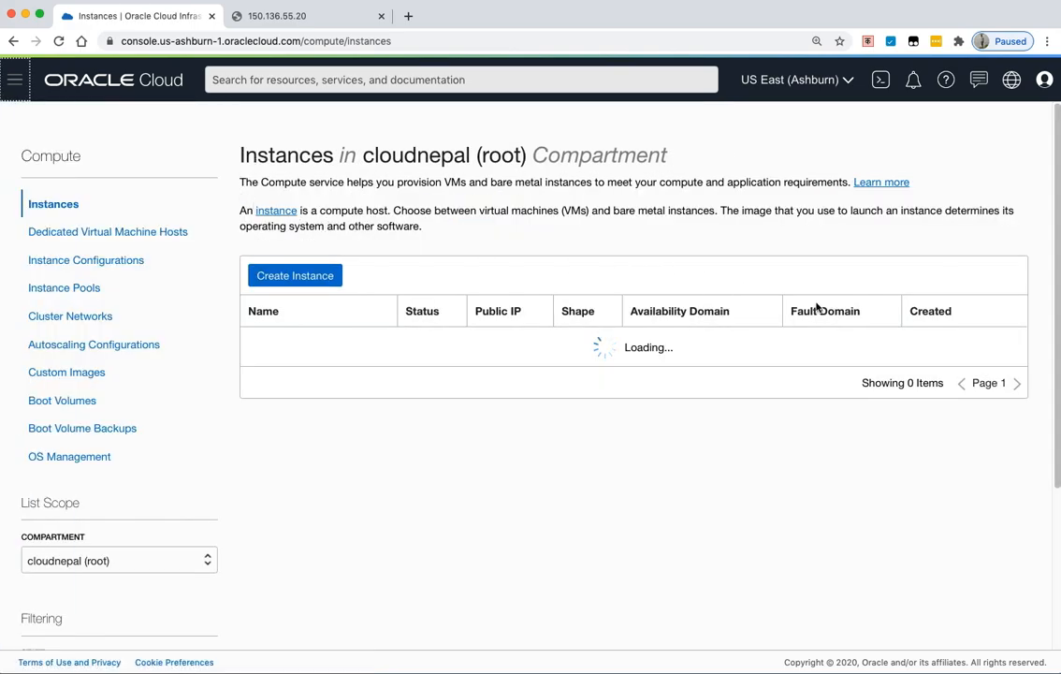
left_click(1018, 350)
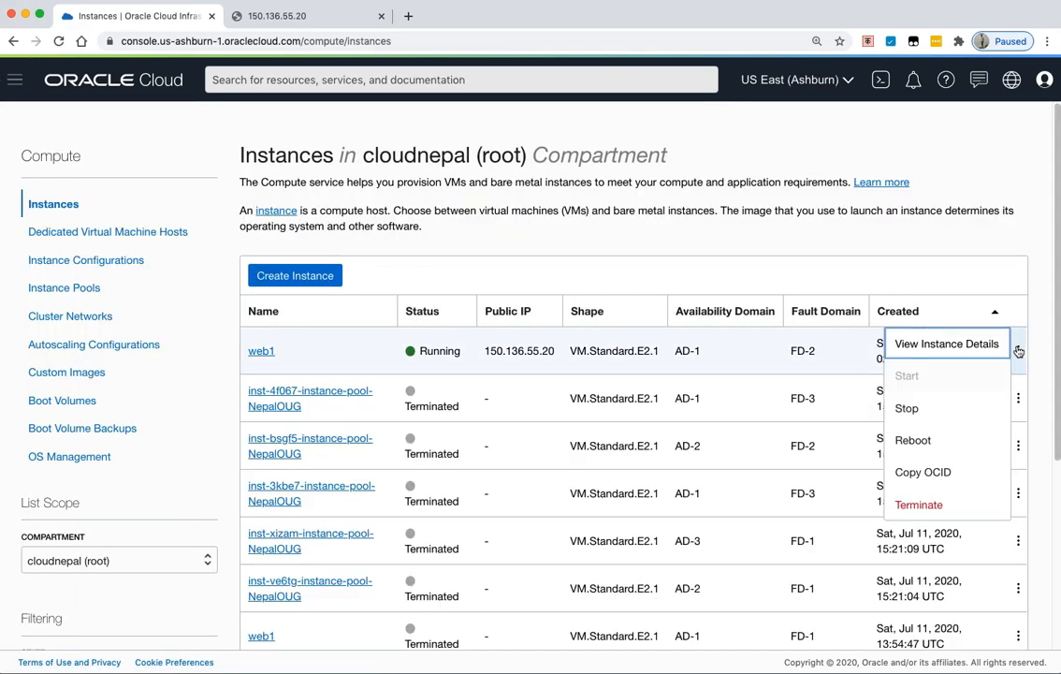
left_click(935, 503)
left_click(331, 216)
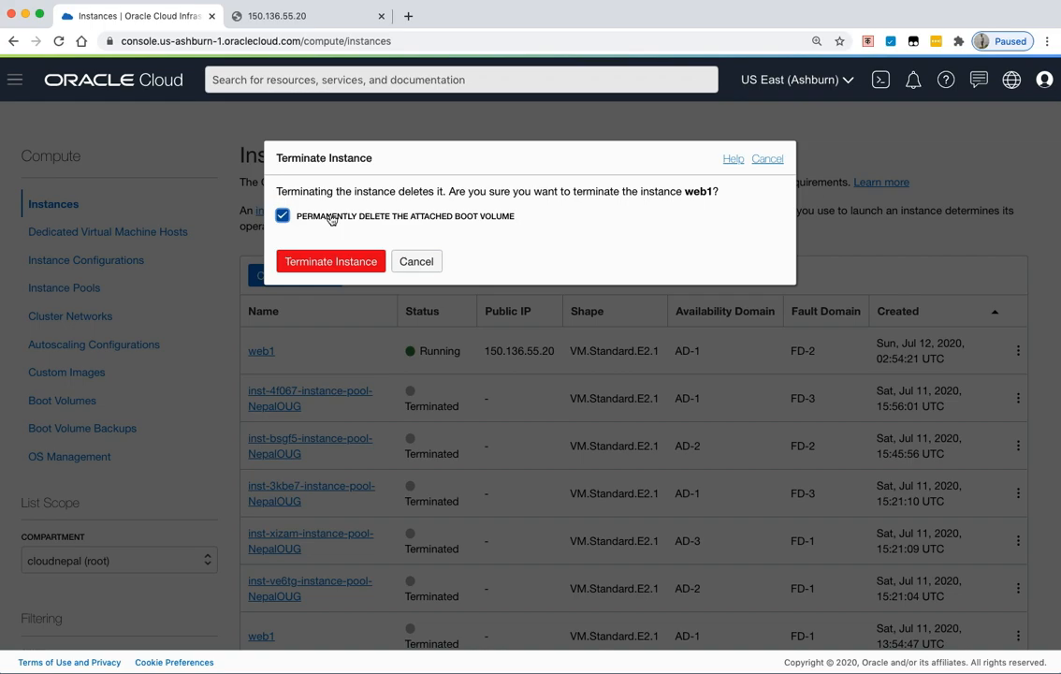
left_click(323, 260)
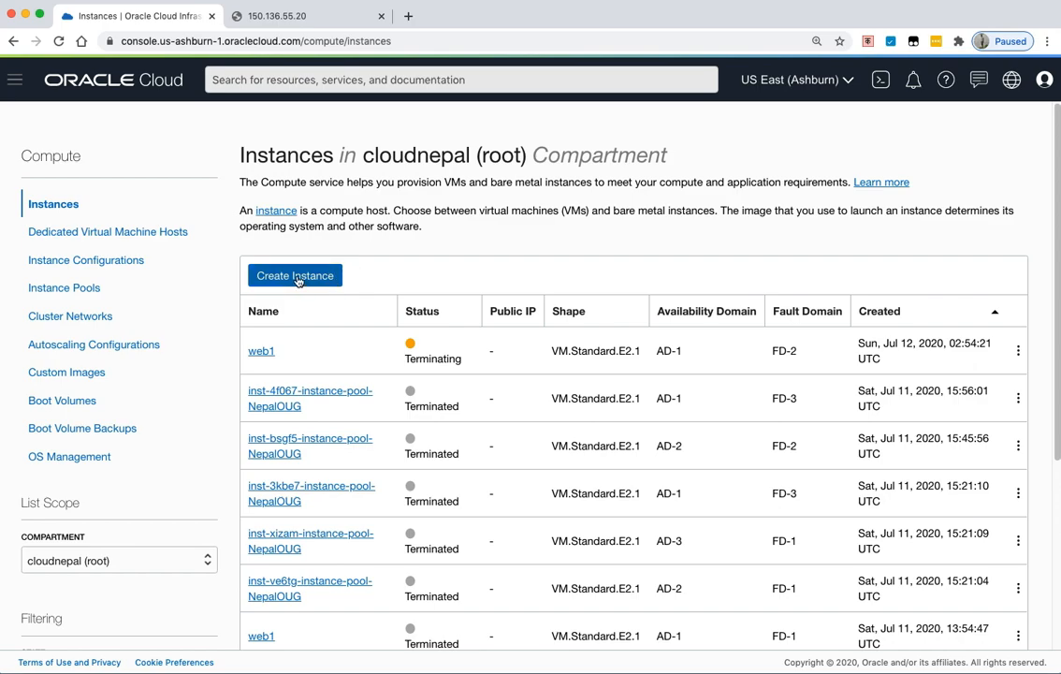
- Start a new compute instance named web2 in cloudnepal (root), using the custom image Image_NepalOUG
left_click(298, 279)
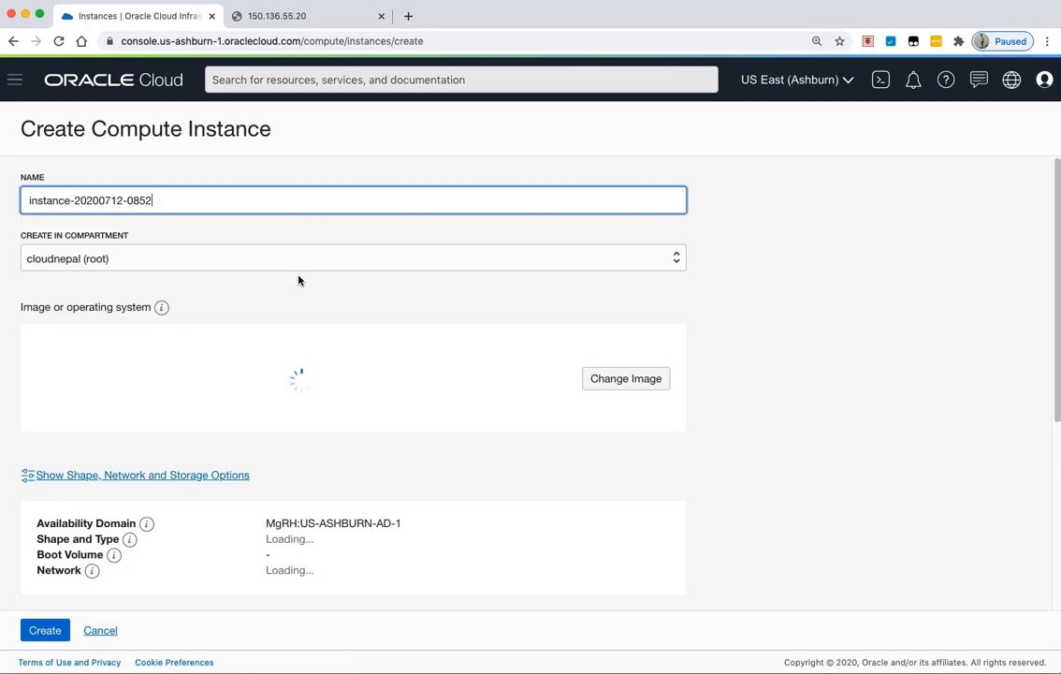
triple_click(157, 198)
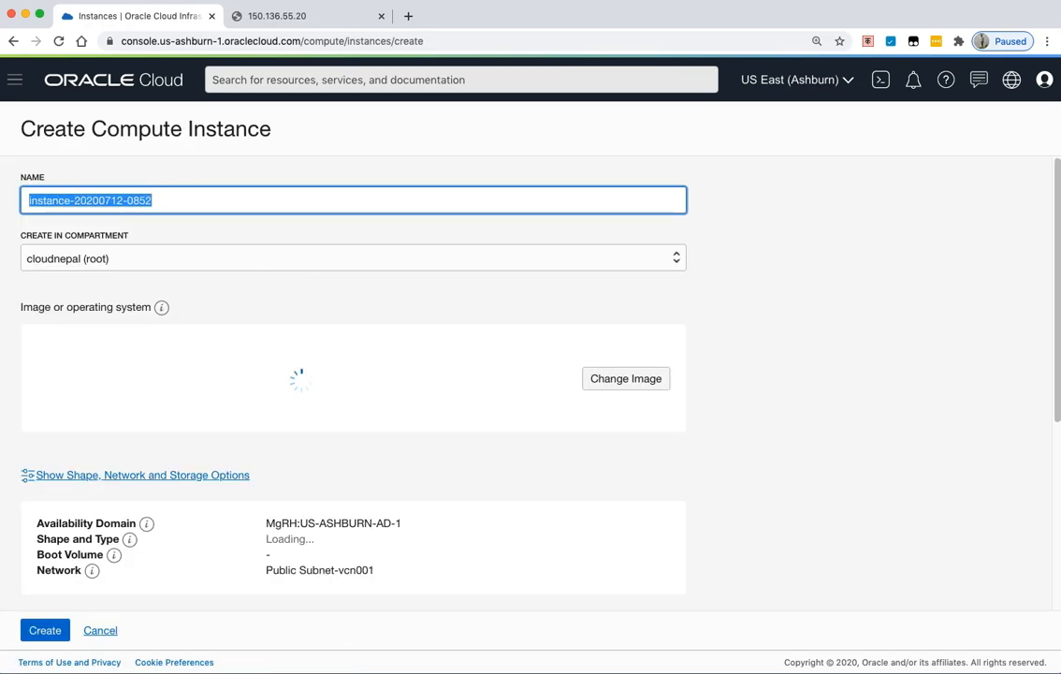
type("web2")
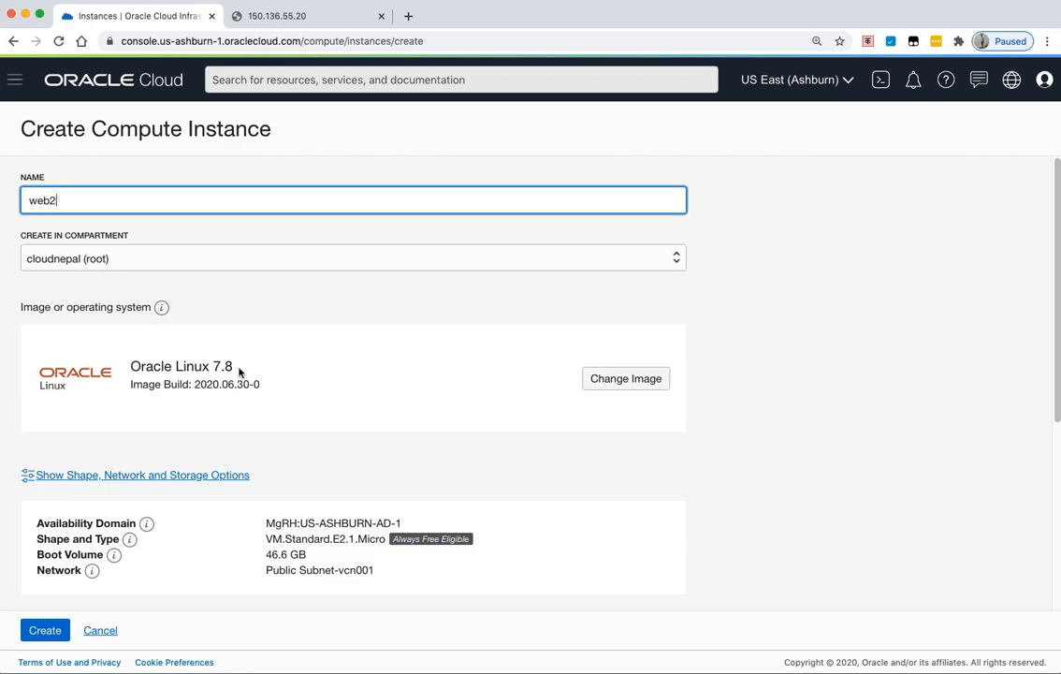
left_click(622, 379)
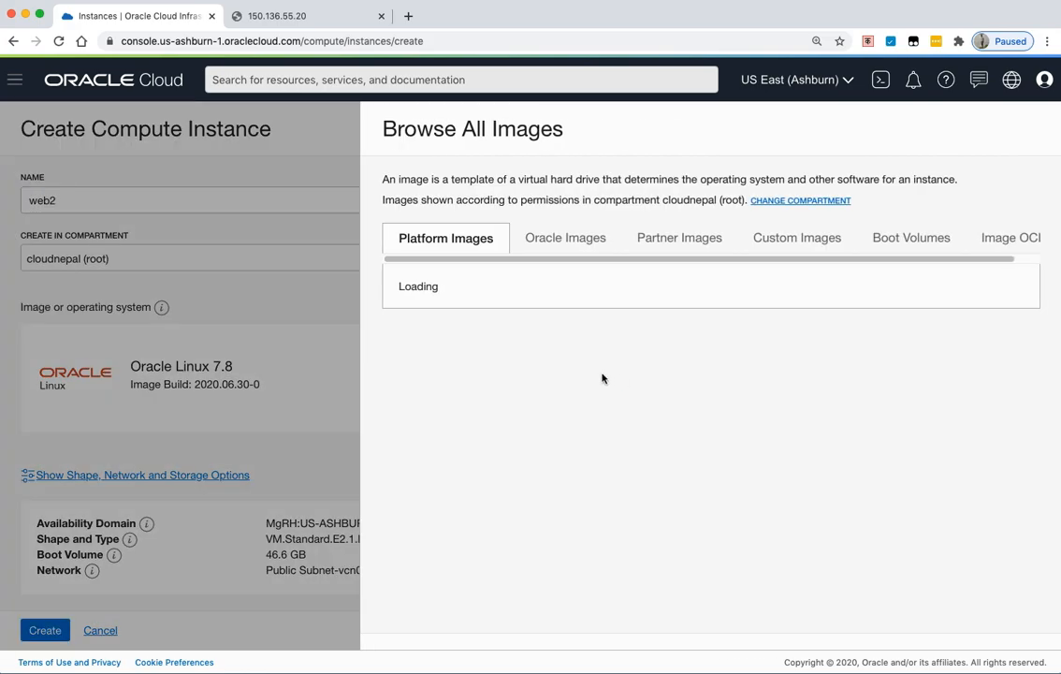
left_click(797, 240)
left_click(418, 377)
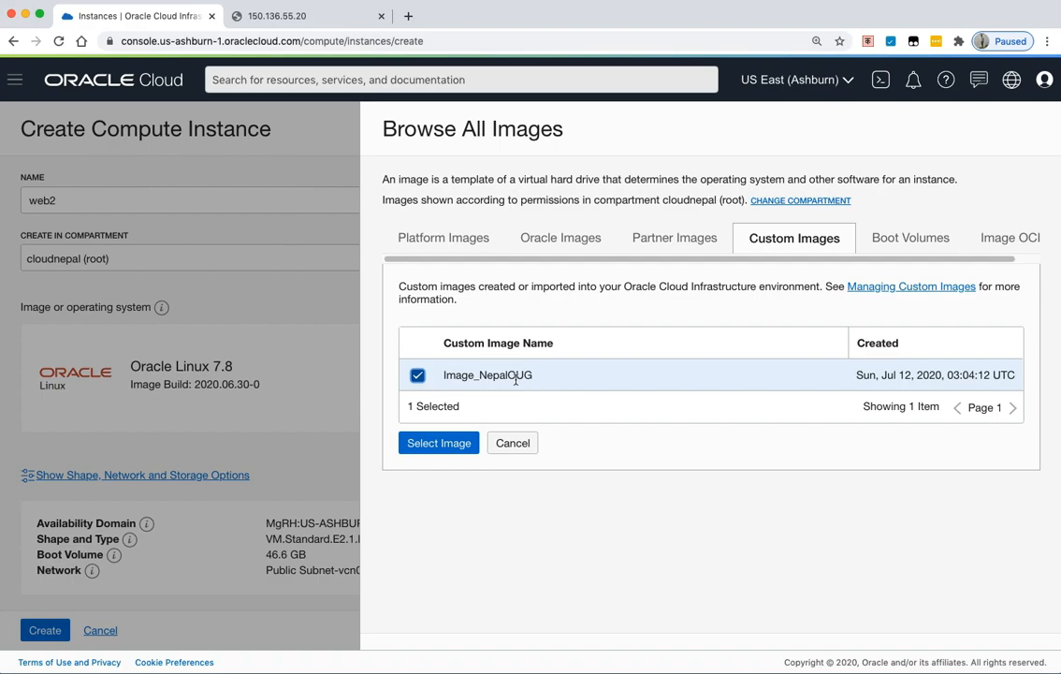
left_click(439, 442)
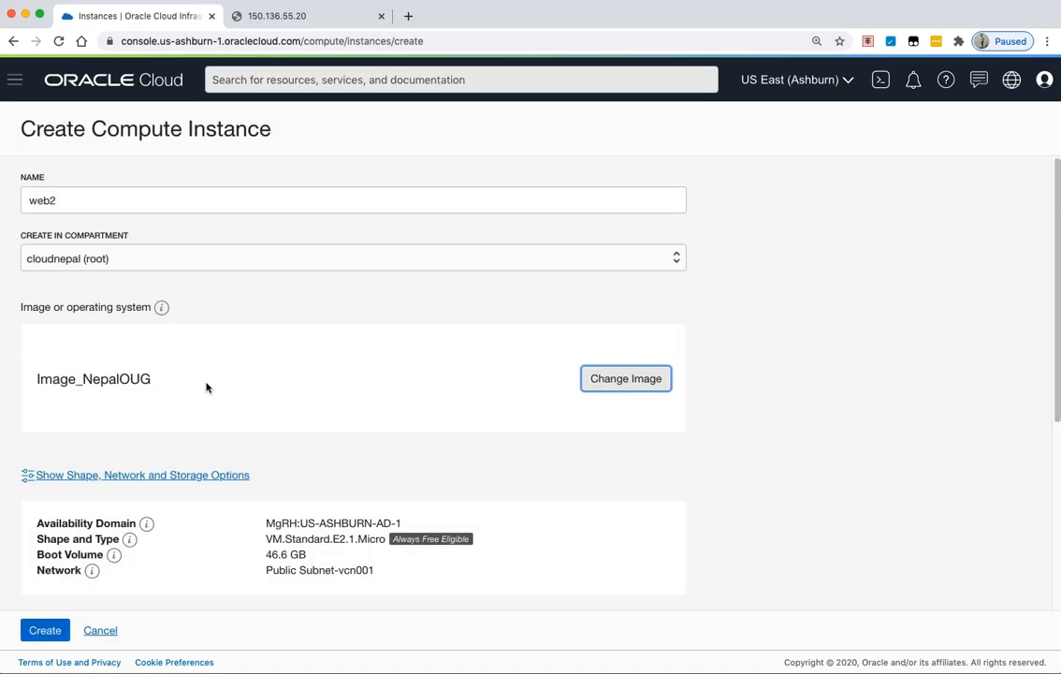
- Set web2's shape to VM.Standard.E2.1 from the Specialty and Legacy virtual machine series
scroll(292, 389, "down", 2)
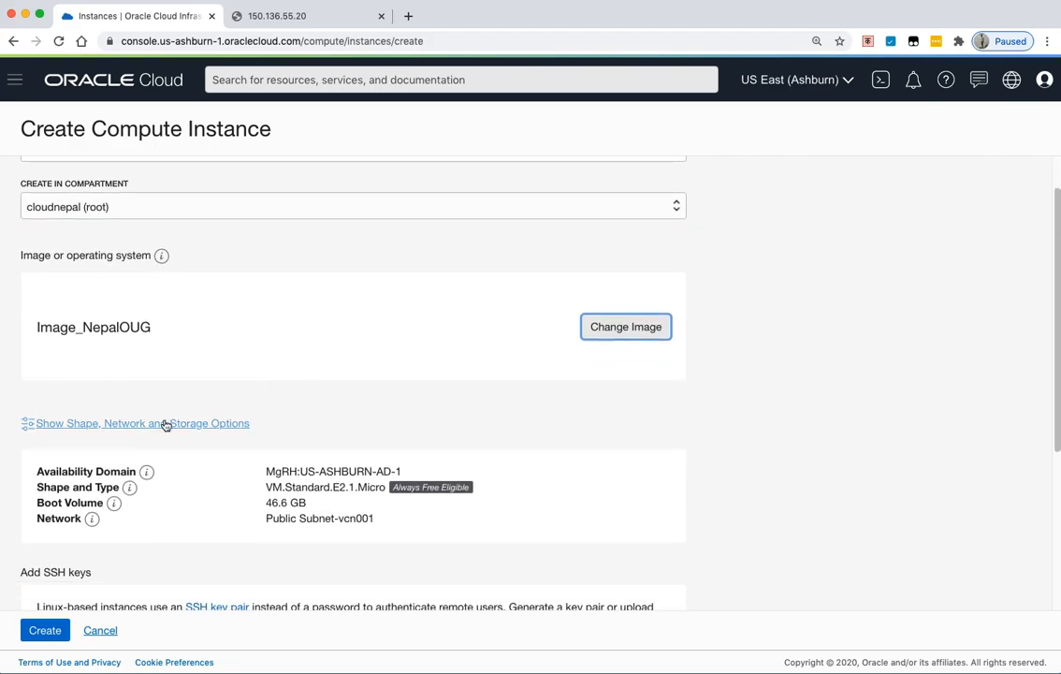
left_click(140, 427)
scroll(521, 464, "down", 8)
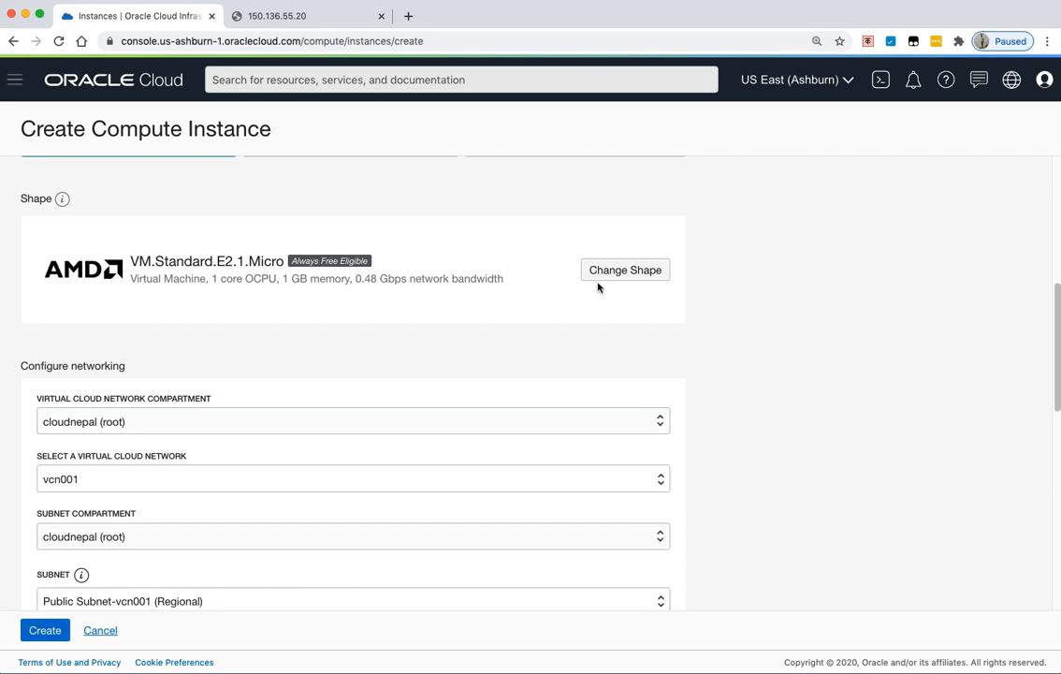
left_click(618, 271)
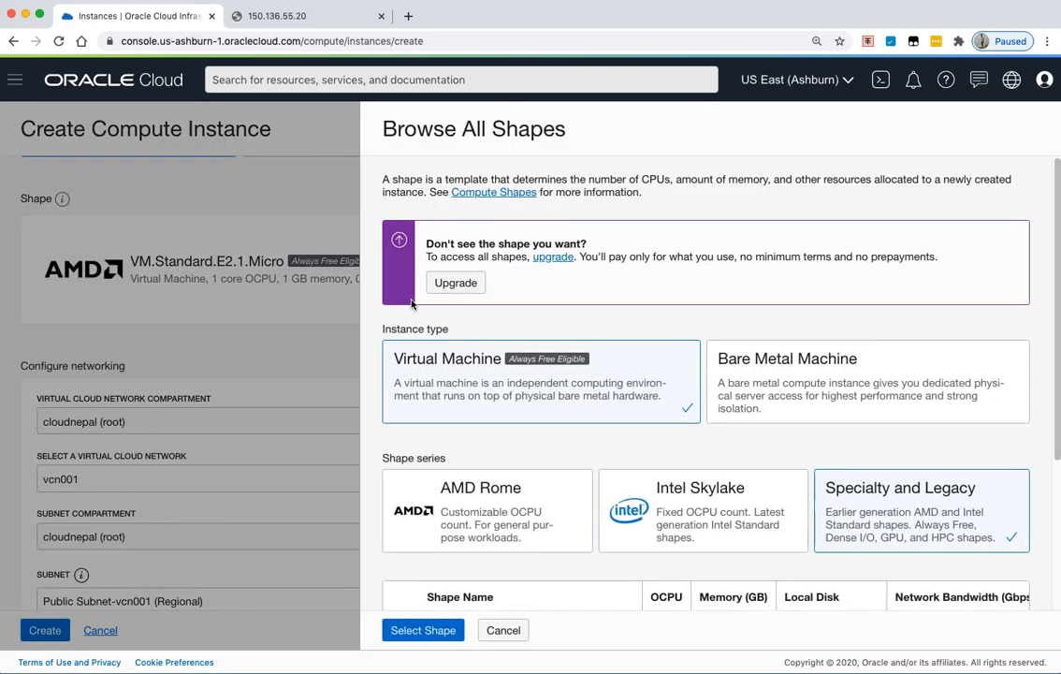
scroll(633, 462, "down", 4)
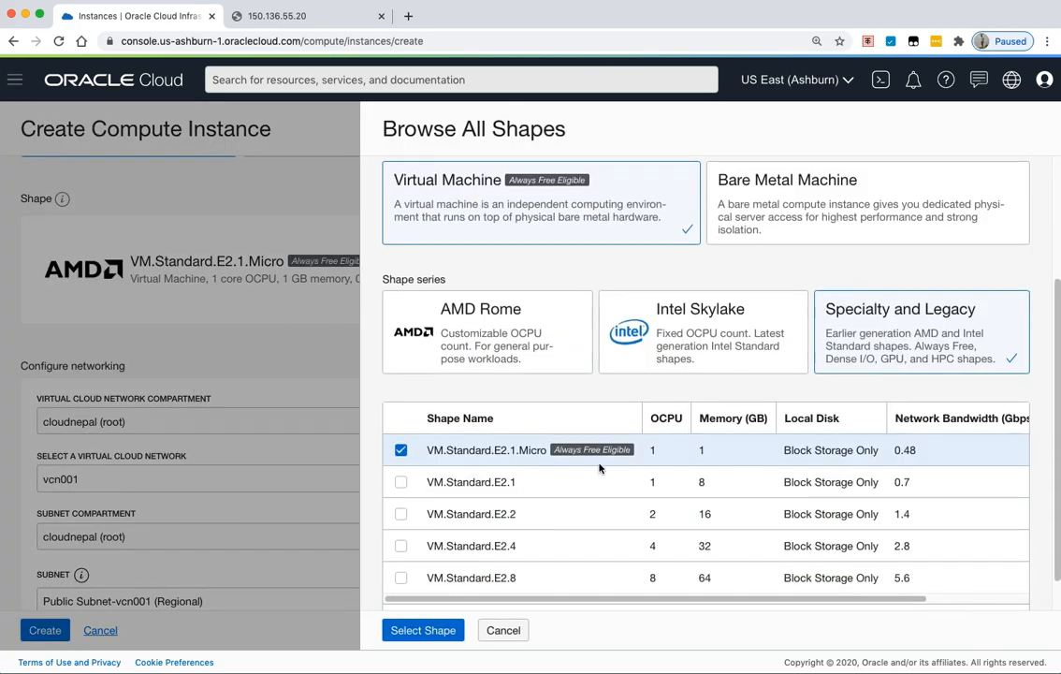
left_click(400, 483)
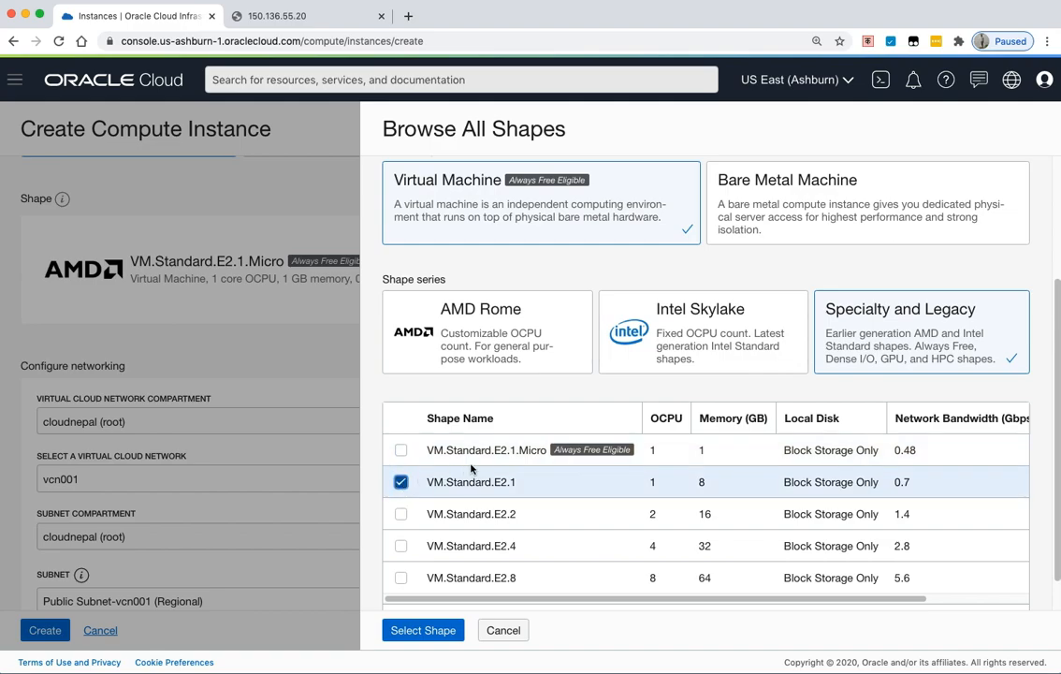
triple_click(570, 450)
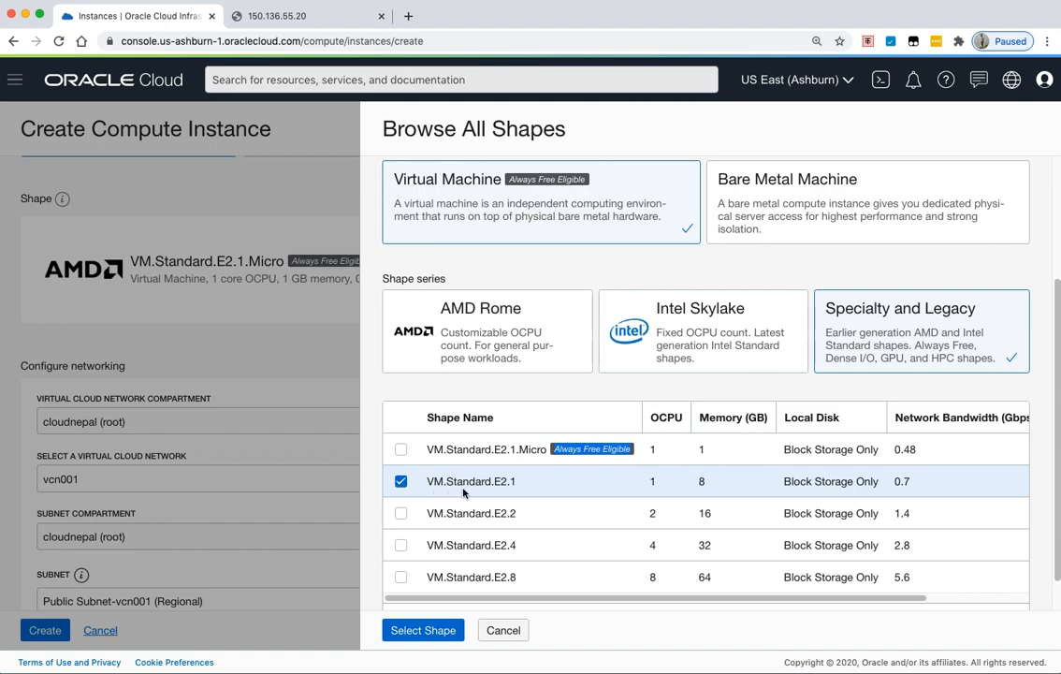
scroll(463, 493, "down", 1)
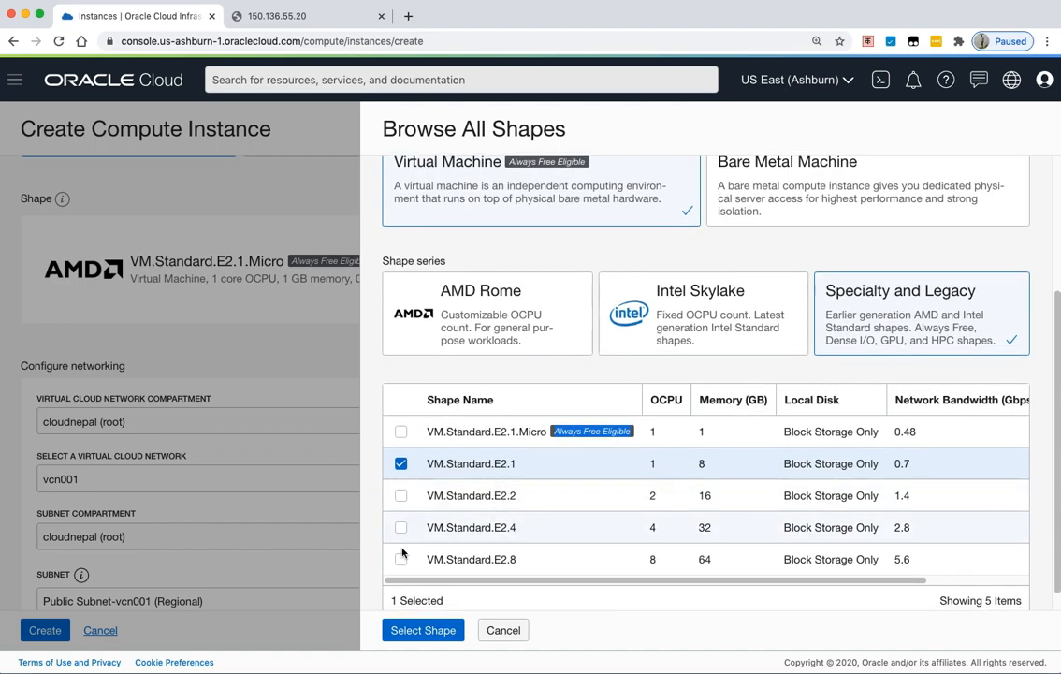
left_click(421, 631)
- Supply the two saved SSH public keys as pasted keys, keep the default networking and boot volume, and create web2
scroll(313, 511, "down", 1)
scroll(238, 541, "down", 3)
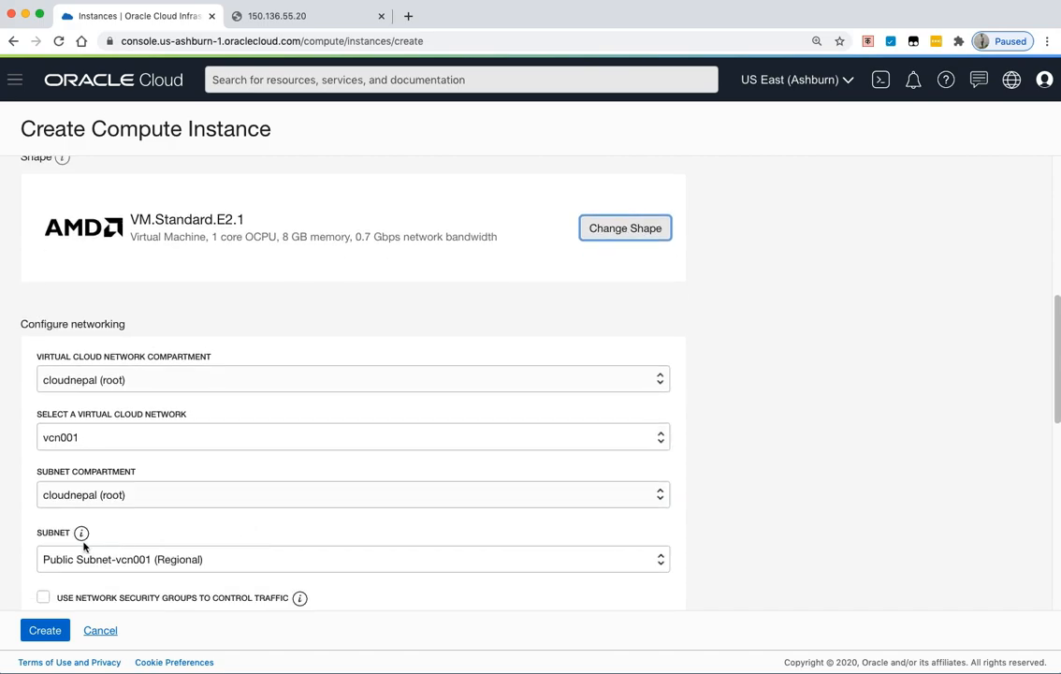
scroll(215, 558, "down", 10)
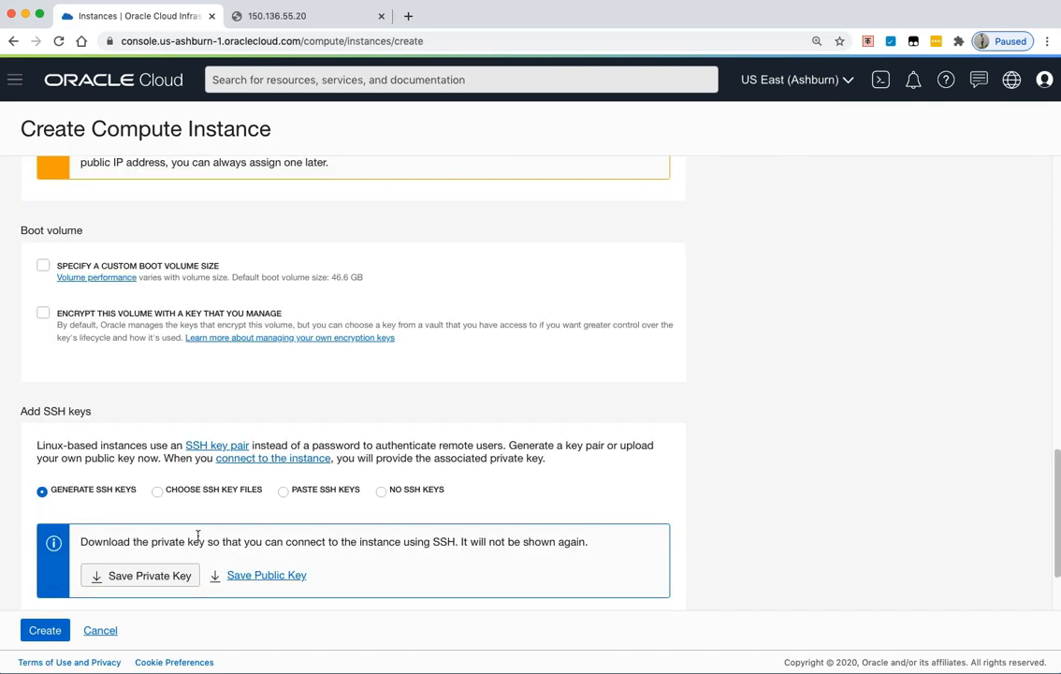
scroll(207, 541, "down", 1)
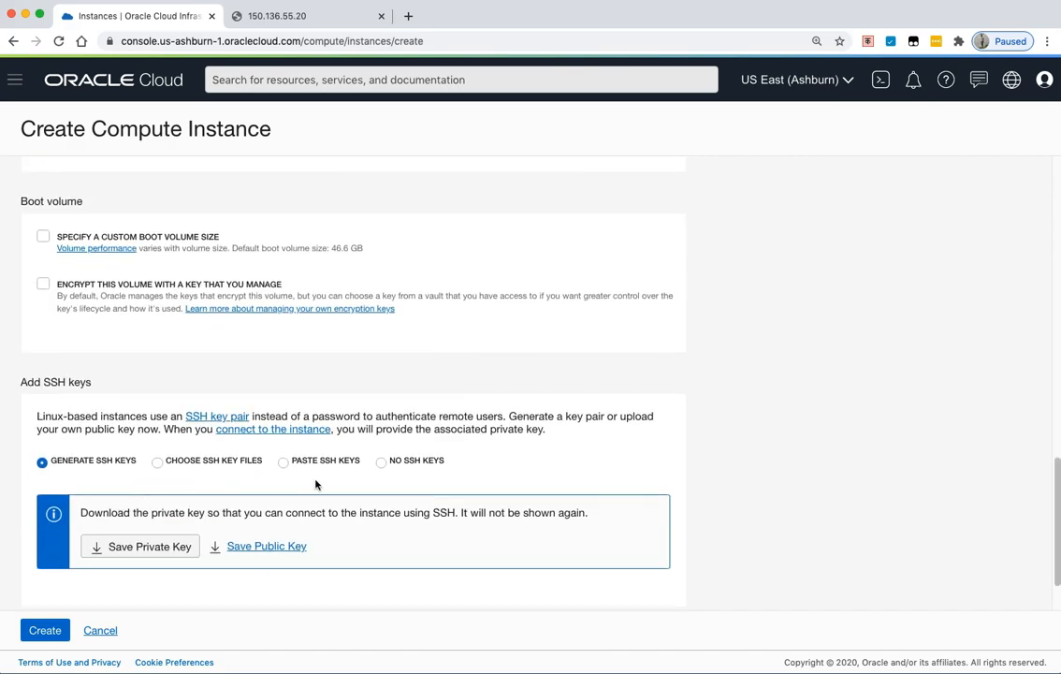
left_click(282, 461)
left_click(317, 515)
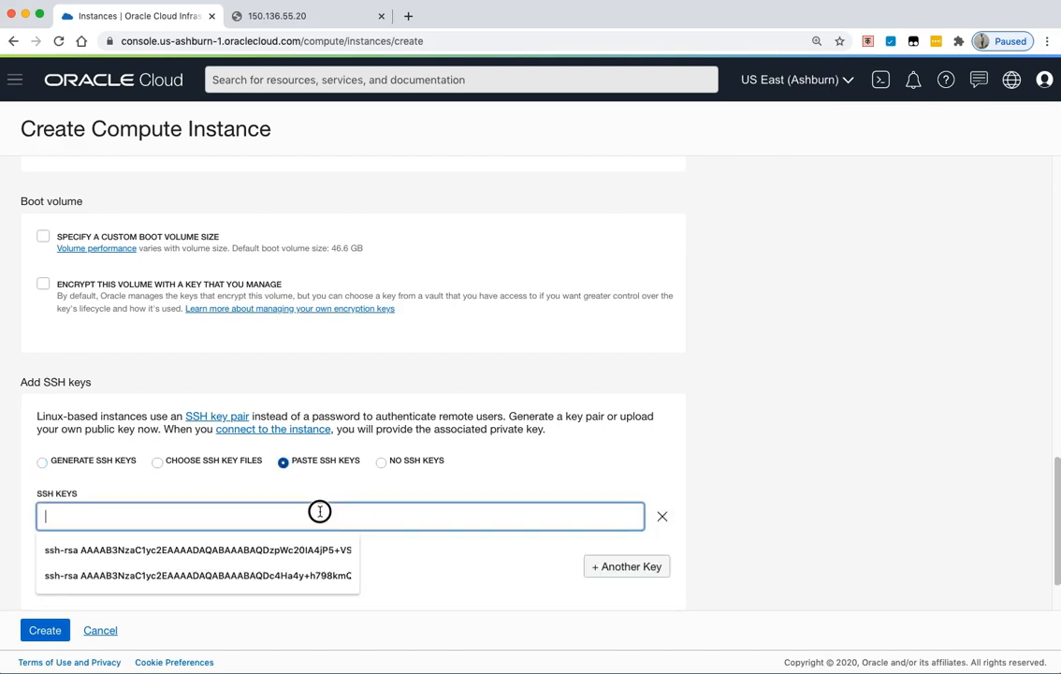
left_click(266, 554)
left_click(626, 566)
left_click(350, 570)
left_click(326, 625)
scroll(782, 547, "down", 3)
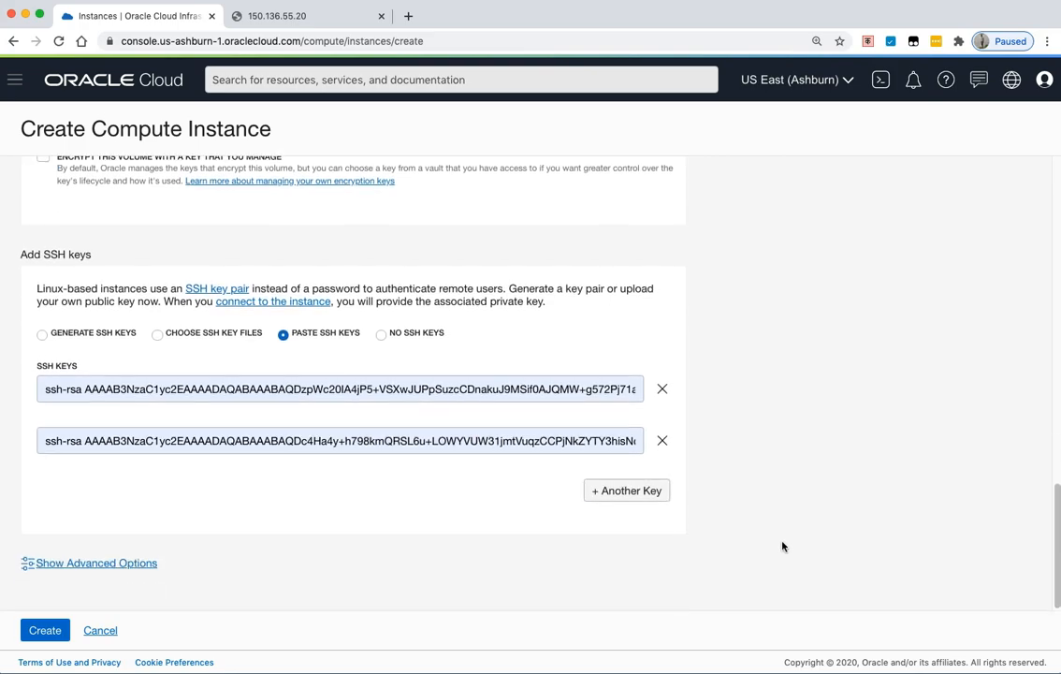
left_click(29, 631)
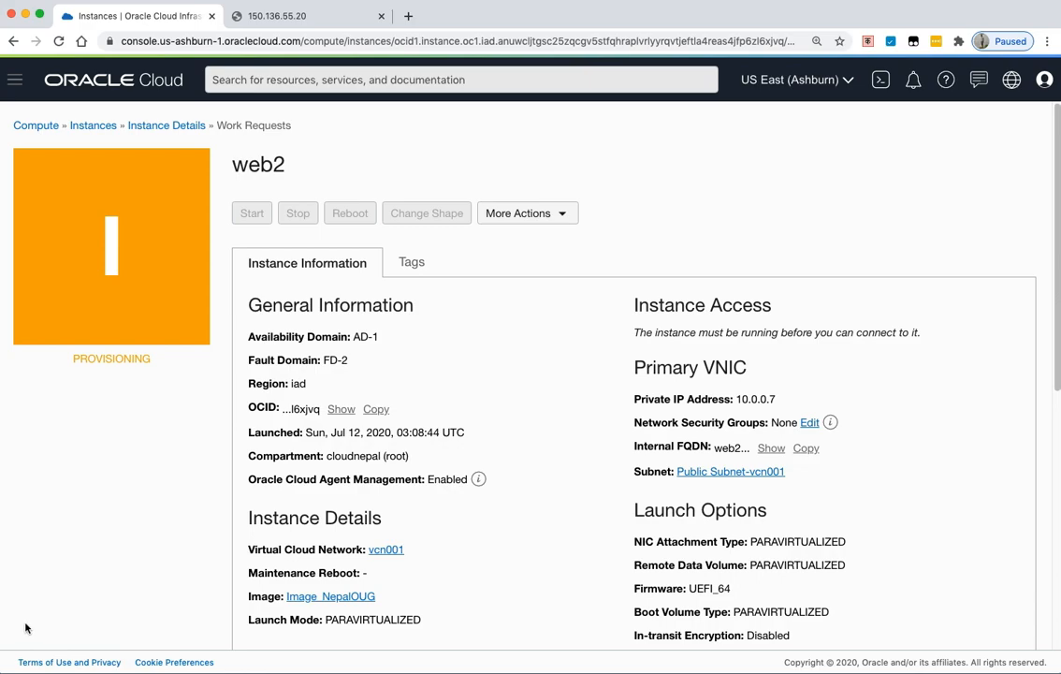
- Monitor web2's instance details and the progress of its Create instance work request during provisioning
scroll(495, 547, "down", 5)
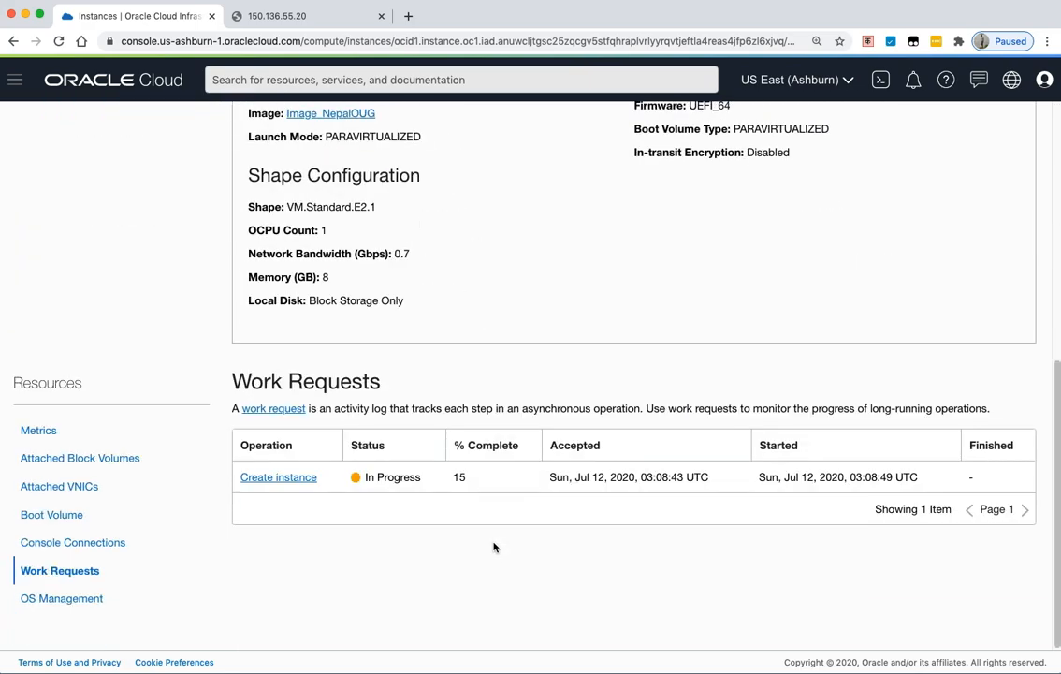
scroll(494, 547, "up", 4)
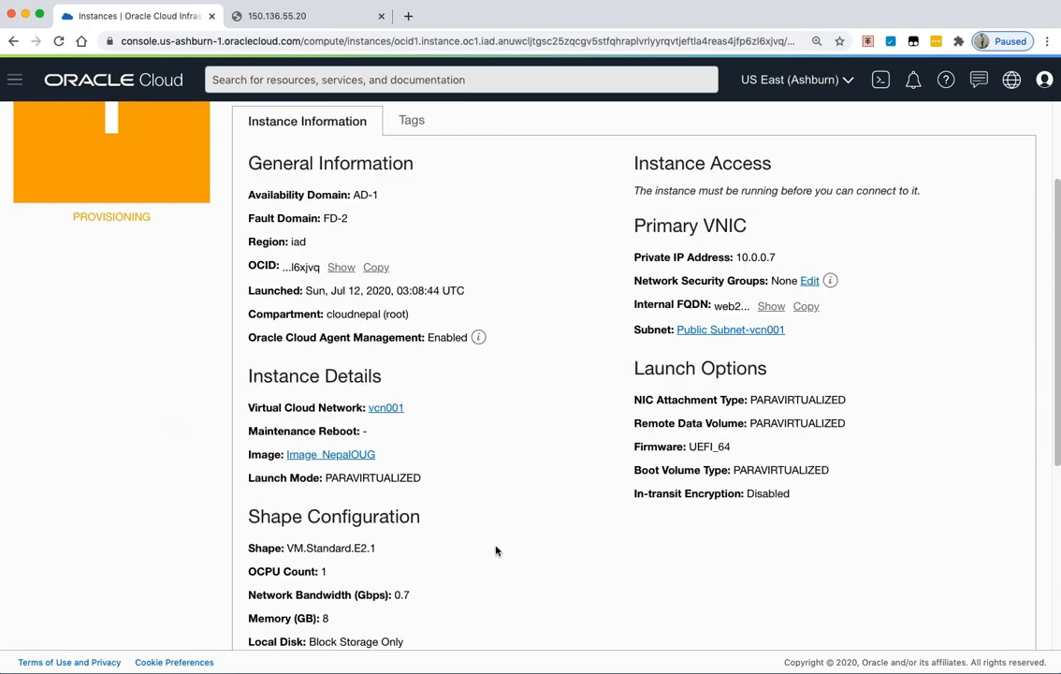
scroll(496, 550, "down", 3)
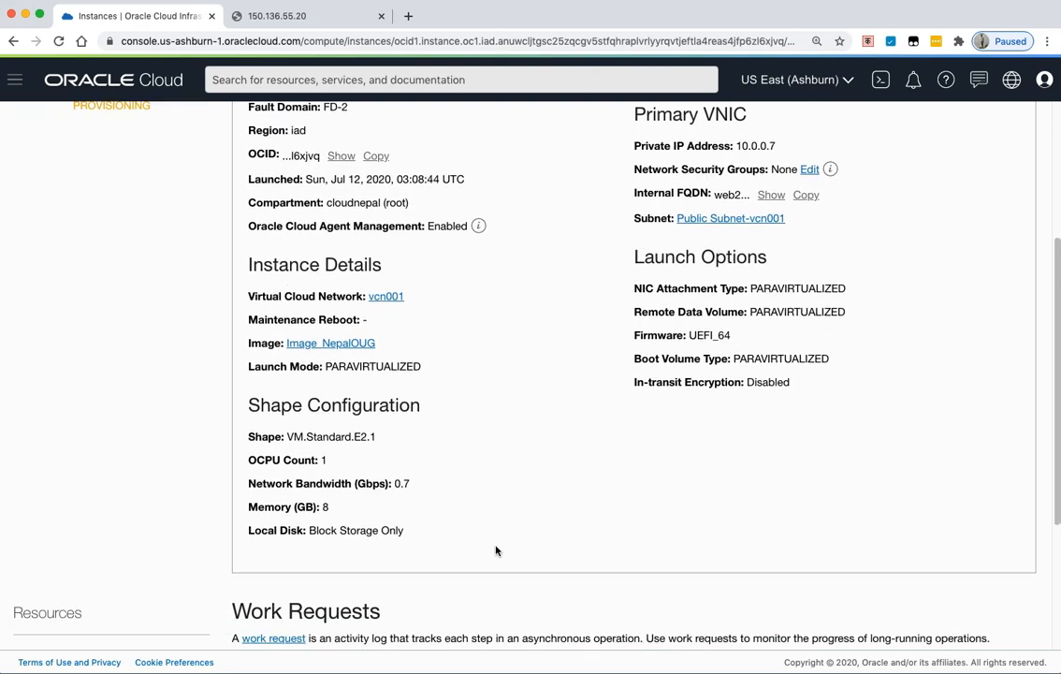
scroll(496, 550, "down", 5)
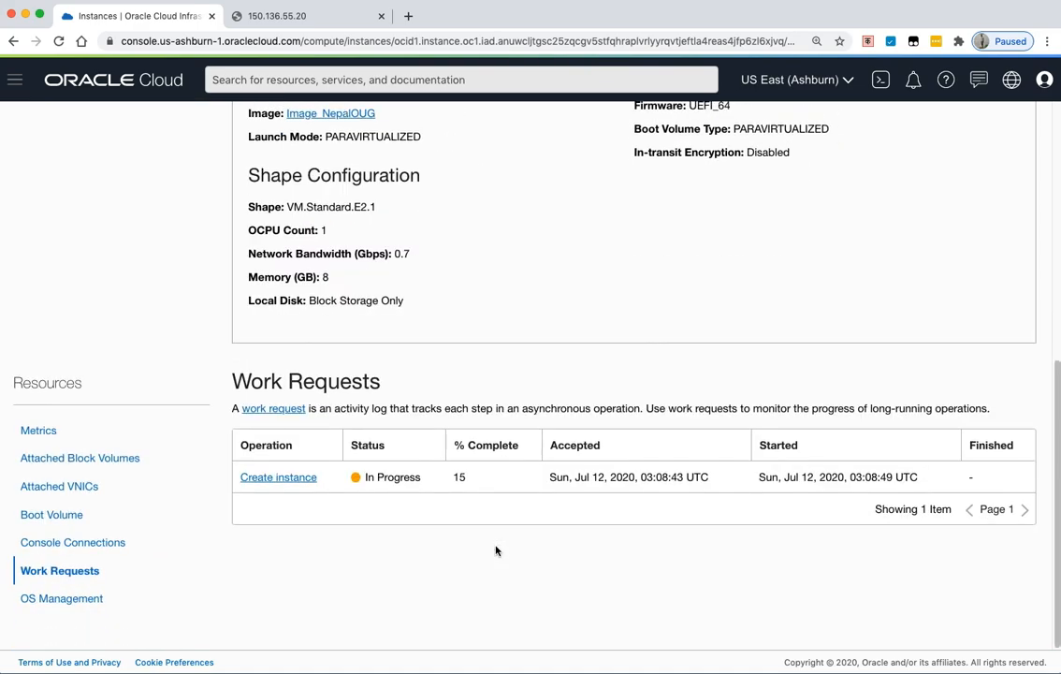
scroll(496, 550, "up", 10)
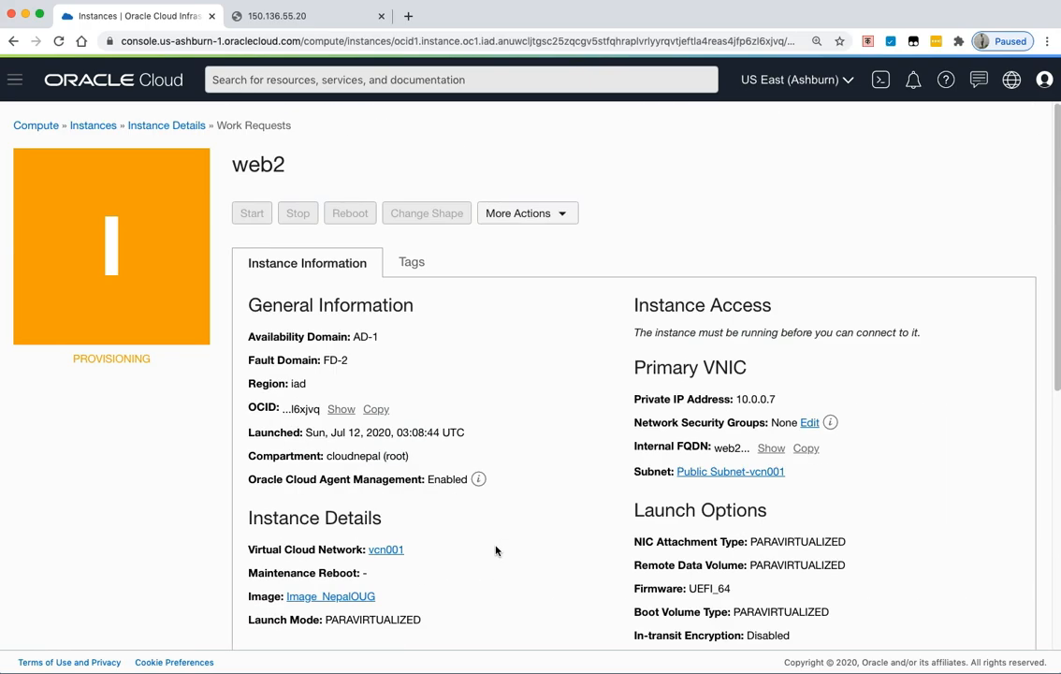
scroll(494, 550, "down", 10)
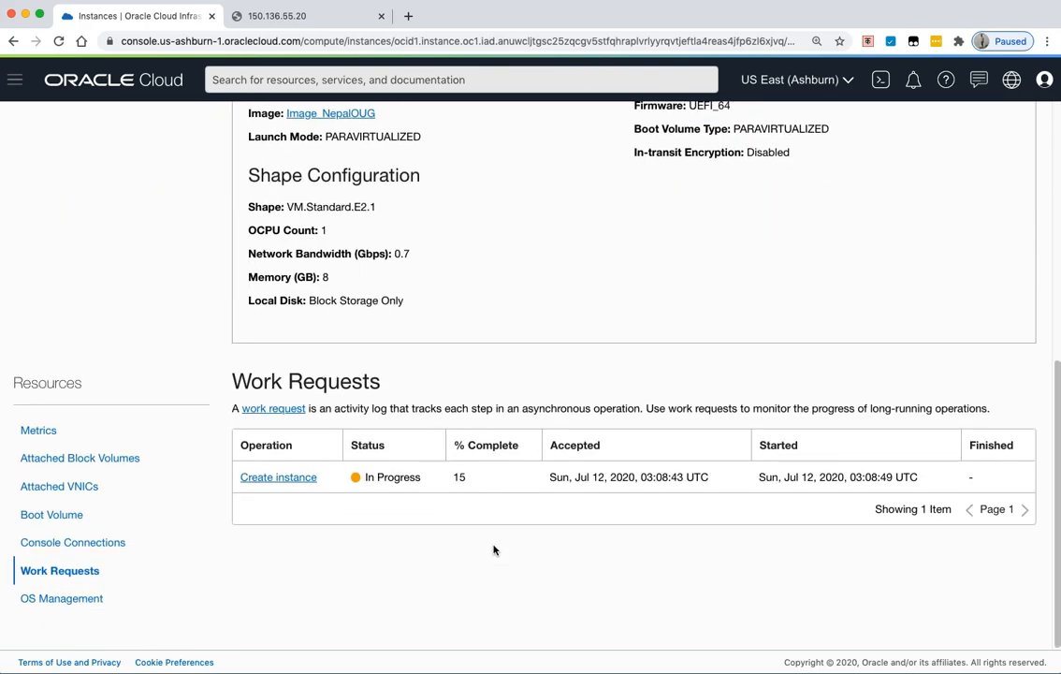
scroll(494, 550, "up", 10)
scroll(494, 550, "down", 10)
scroll(494, 550, "up", 8)
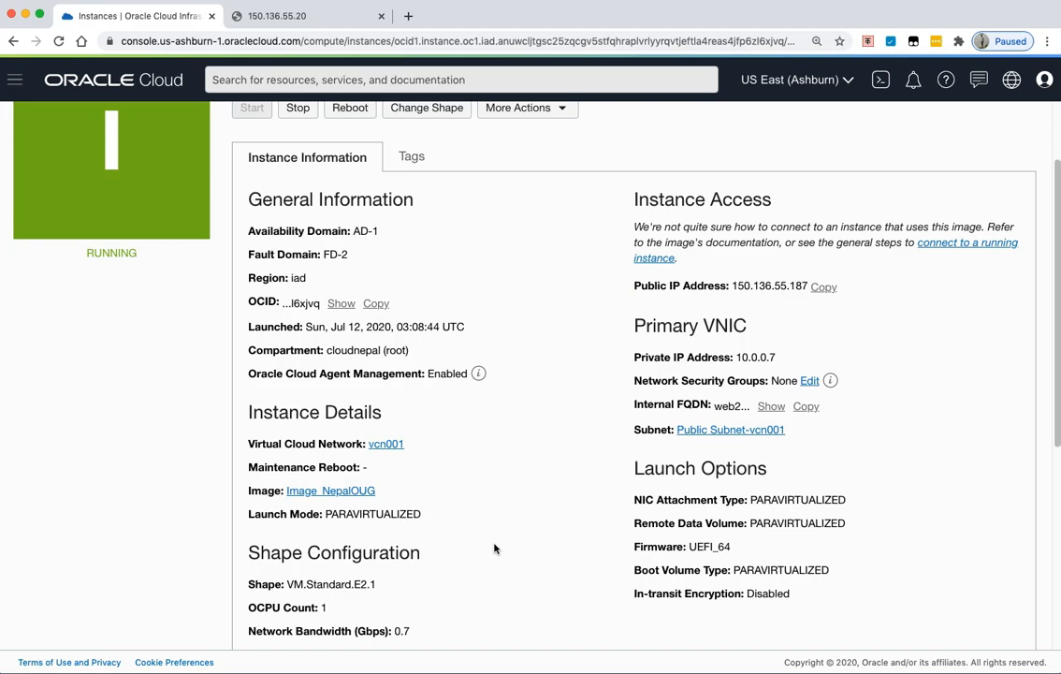
- Copy web2's public IP address and load 150.136.55.187/index.php in the other browser tab to test the web server
left_click(823, 287)
left_click(324, 21)
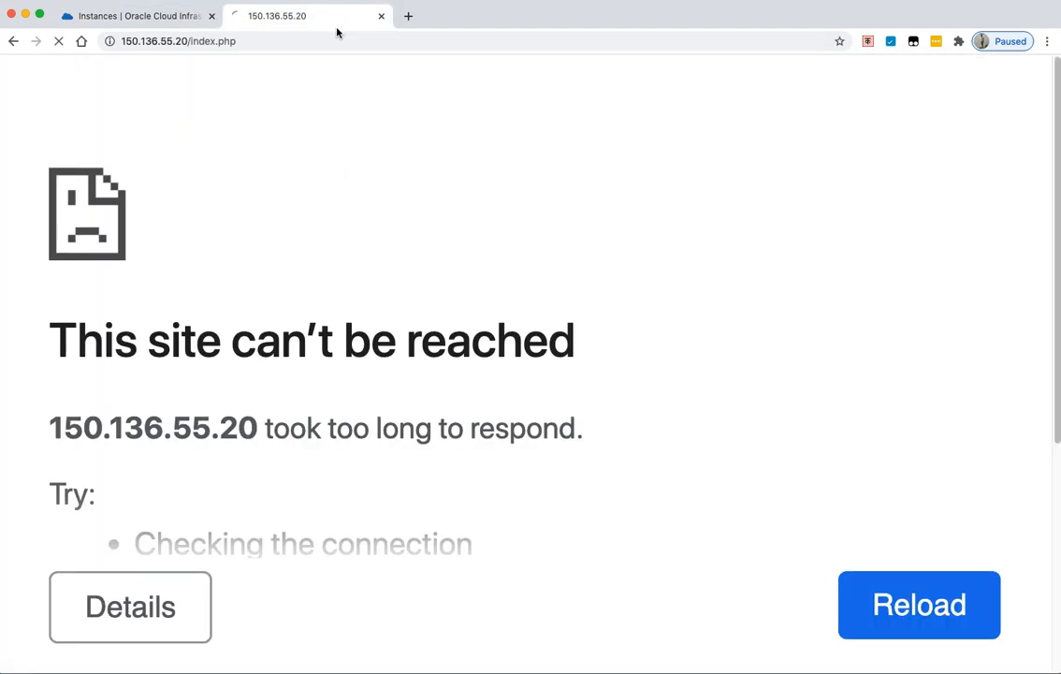
left_click(263, 40)
key("super+v")
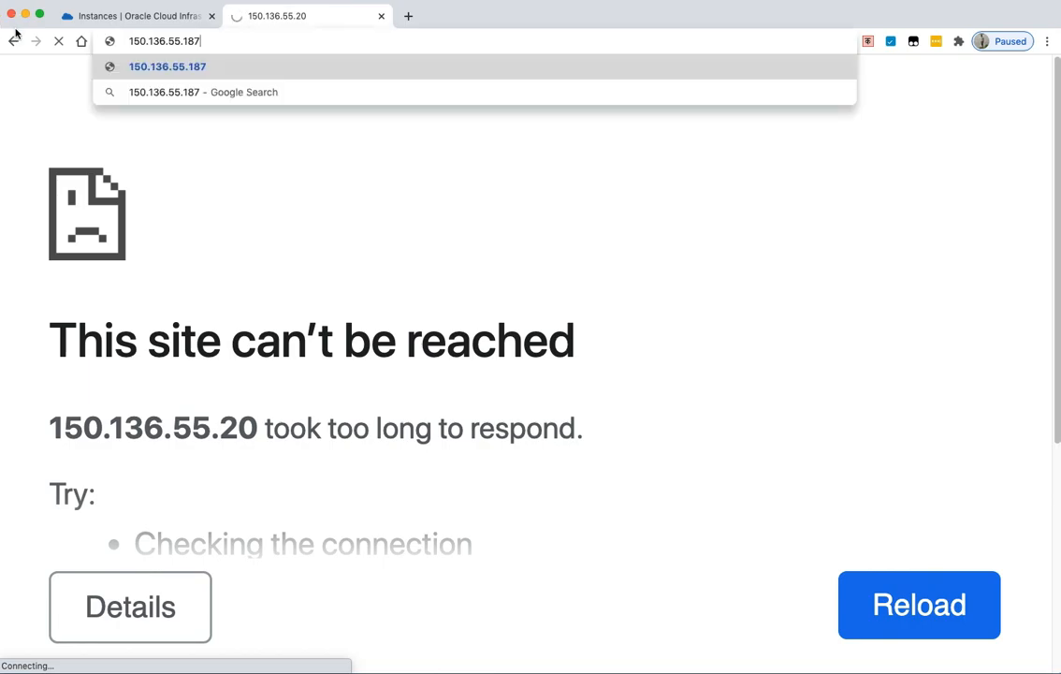
type("/index.o")
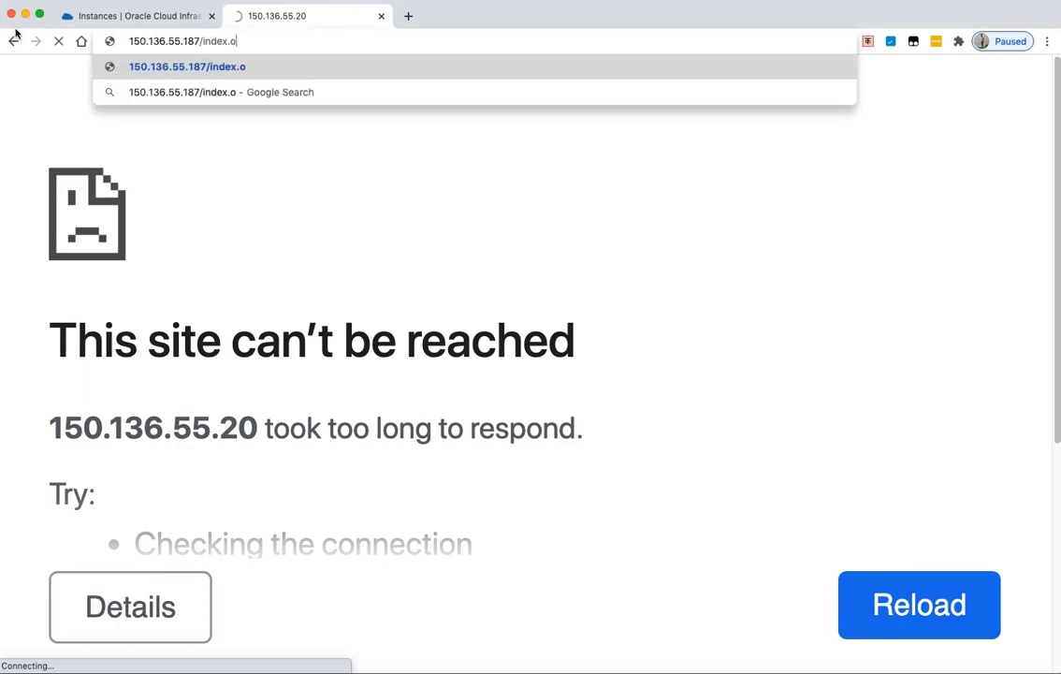
key("BackSpace")
type("php")
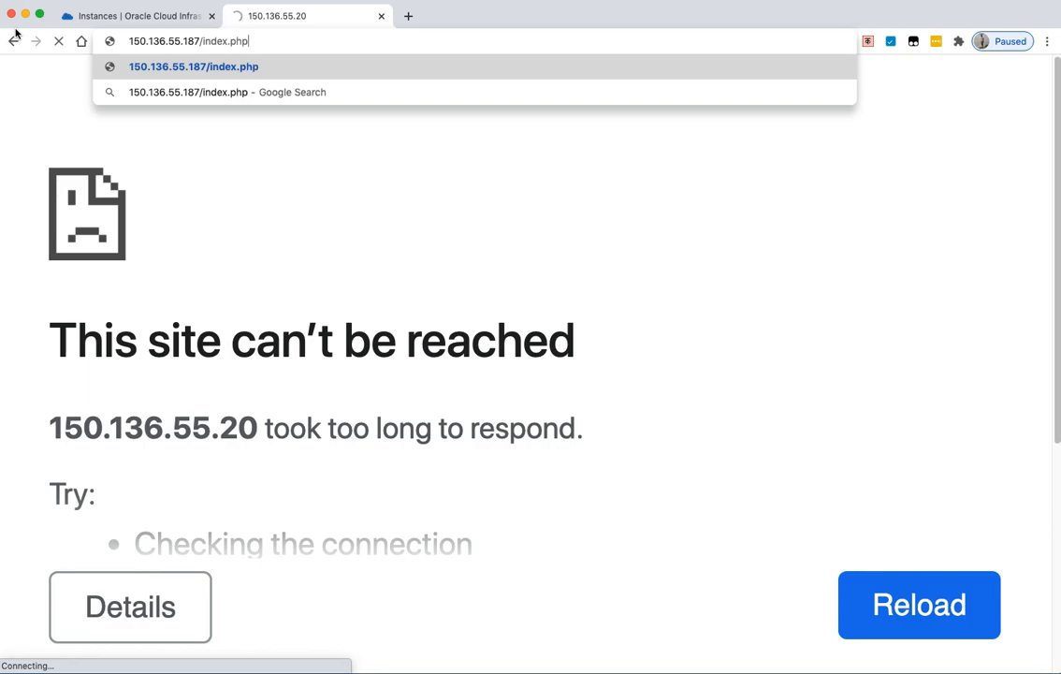
key("Return")
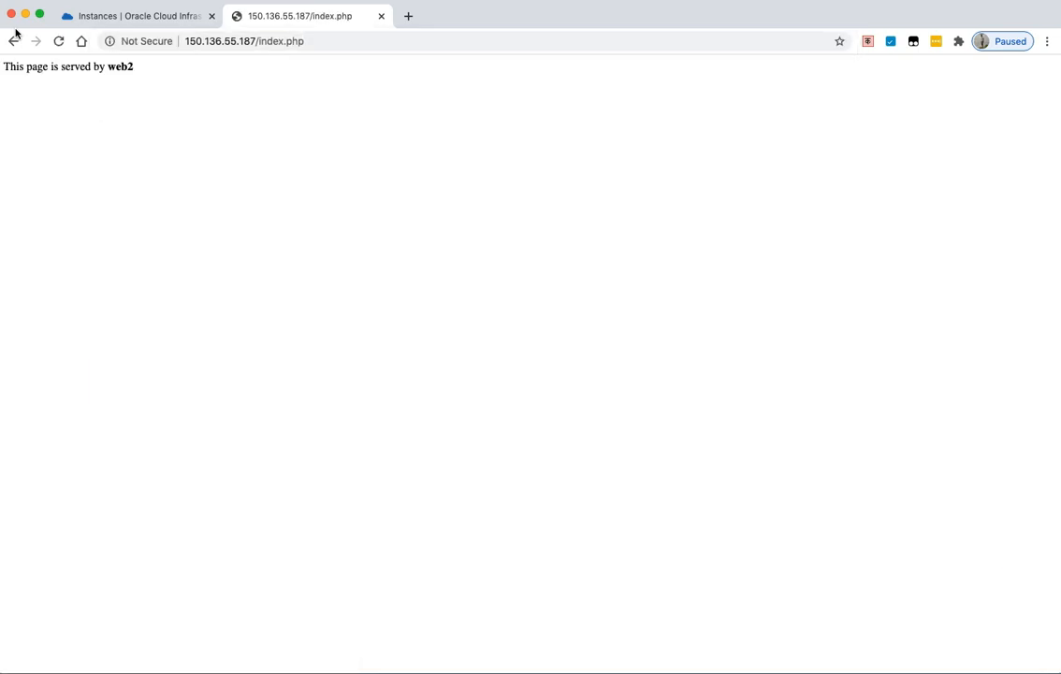
- Enlarge the index.php page to the browser's maximum zoom to read it, and return to the web2 instance details
left_click(1048, 41)
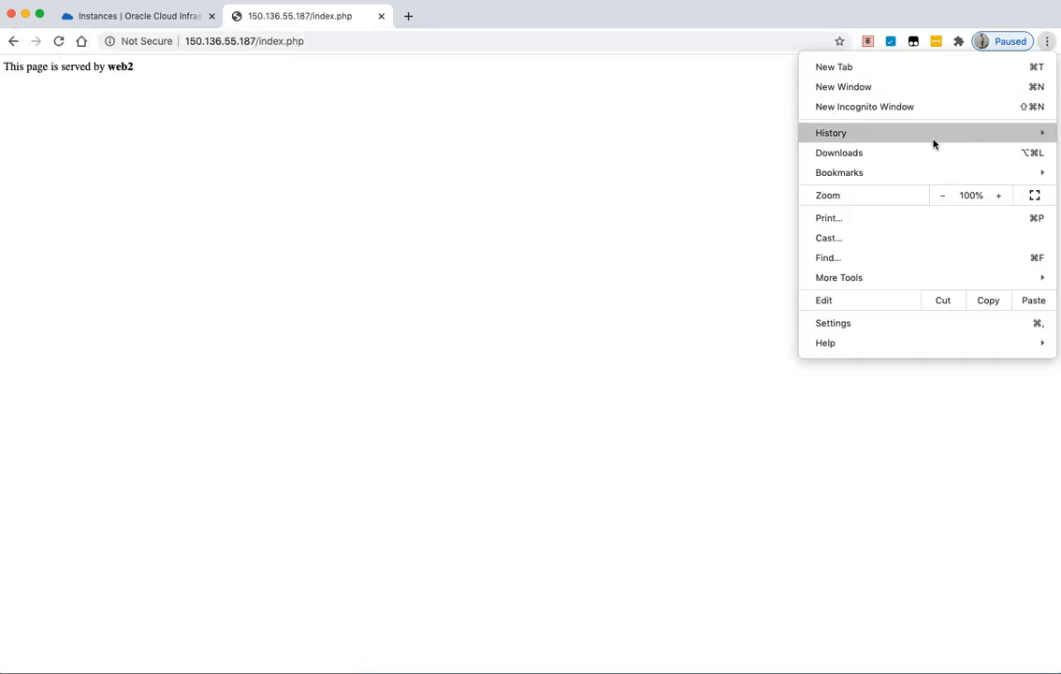
left_click(998, 196)
left_click(998, 195)
left_click(998, 196)
left_click(998, 196)
left_click(998, 196)
left_click(998, 196)
left_click(998, 196)
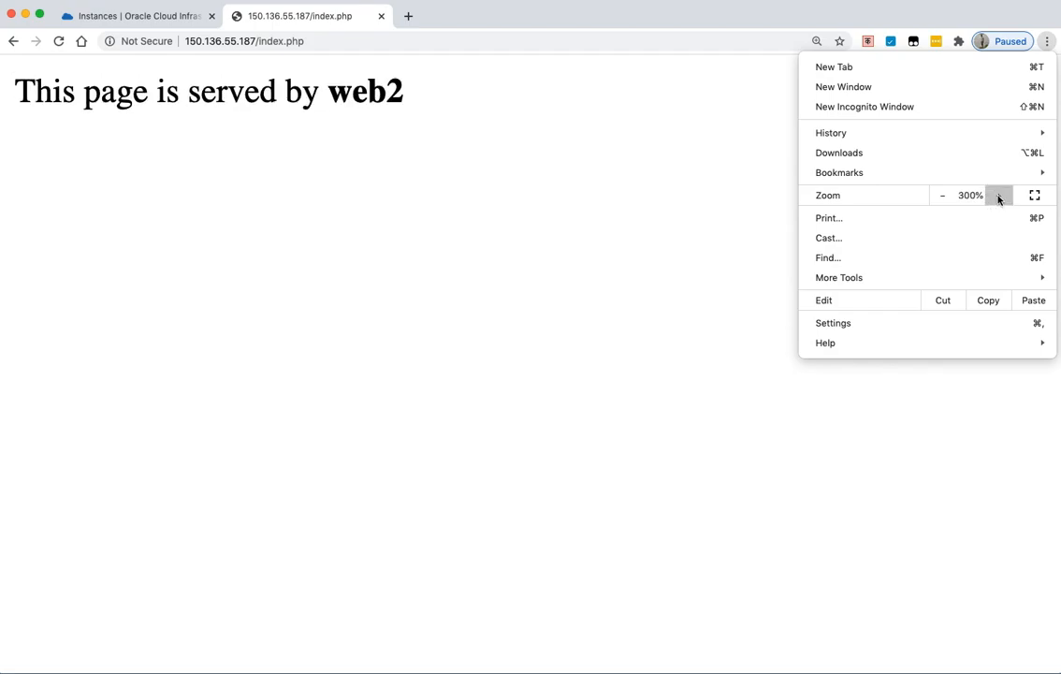
left_click(998, 195)
left_click(998, 196)
left_click(561, 192)
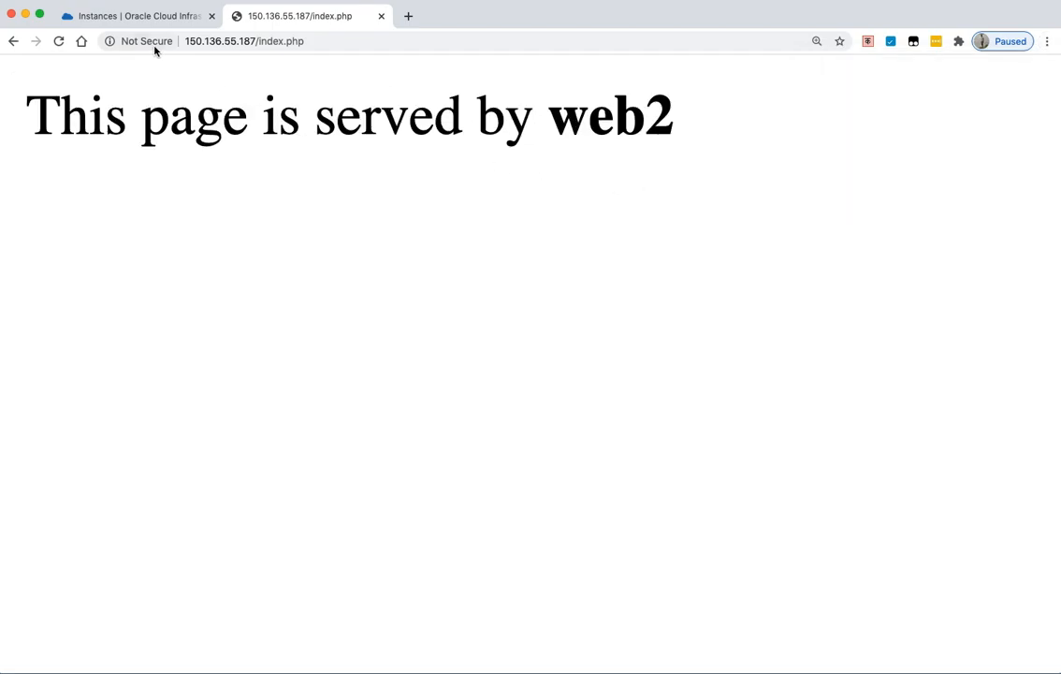
left_click(141, 16)
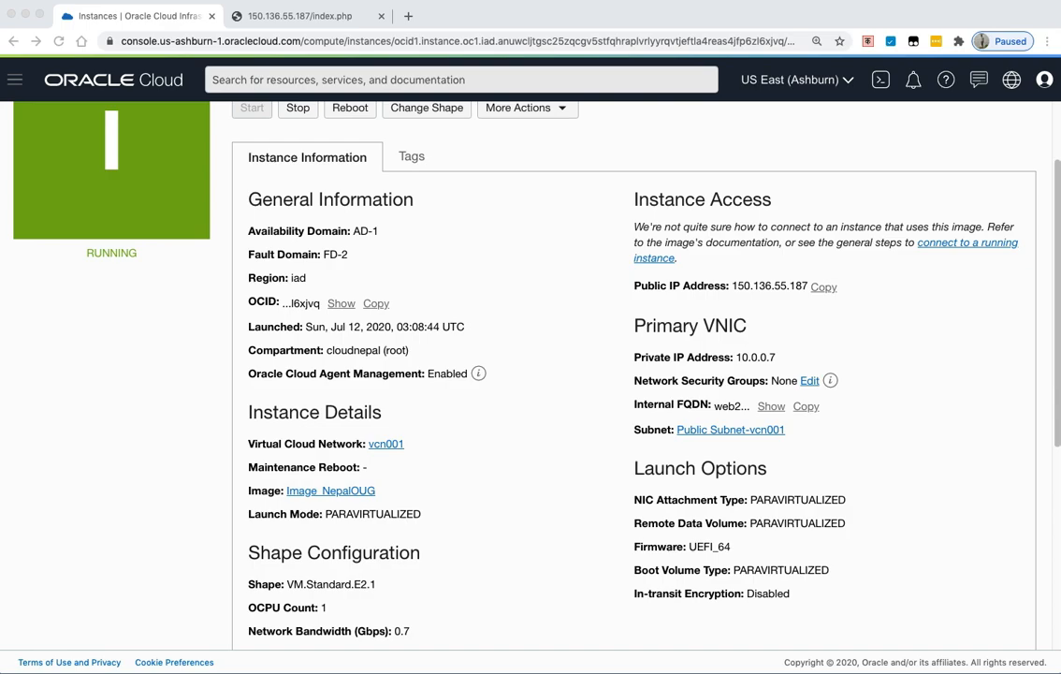
- Create an instance configuration from web2 in the cloudnepal (root) compartment, named instance-config-NepalOUG
scroll(545, 253, "up", 2)
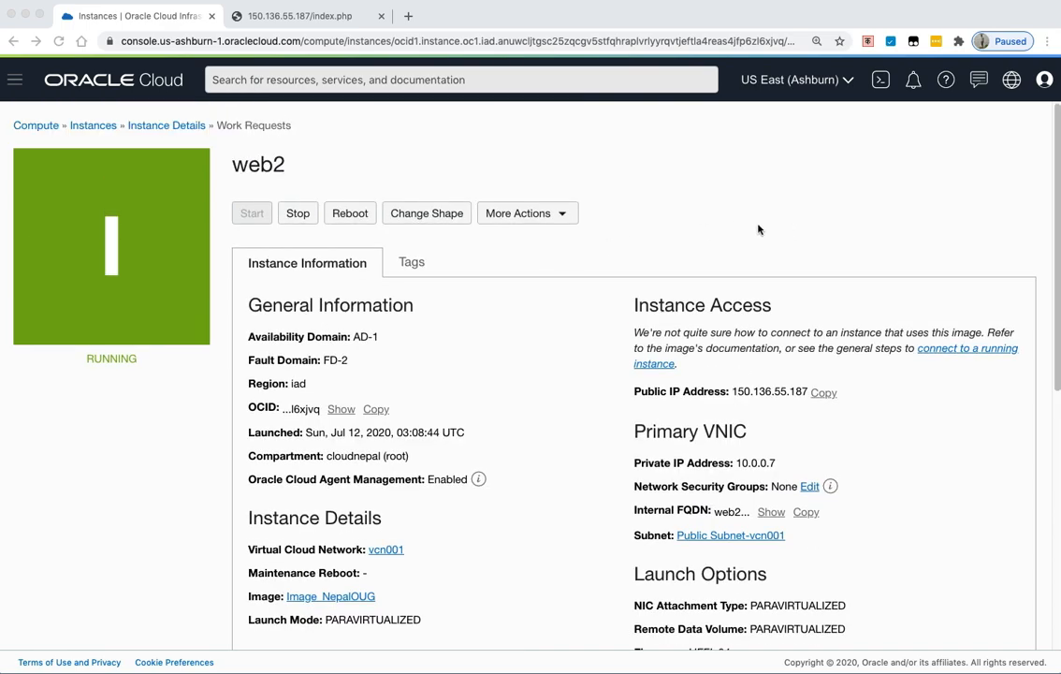
left_click(564, 218)
left_click(564, 216)
left_click(564, 216)
left_click(564, 216)
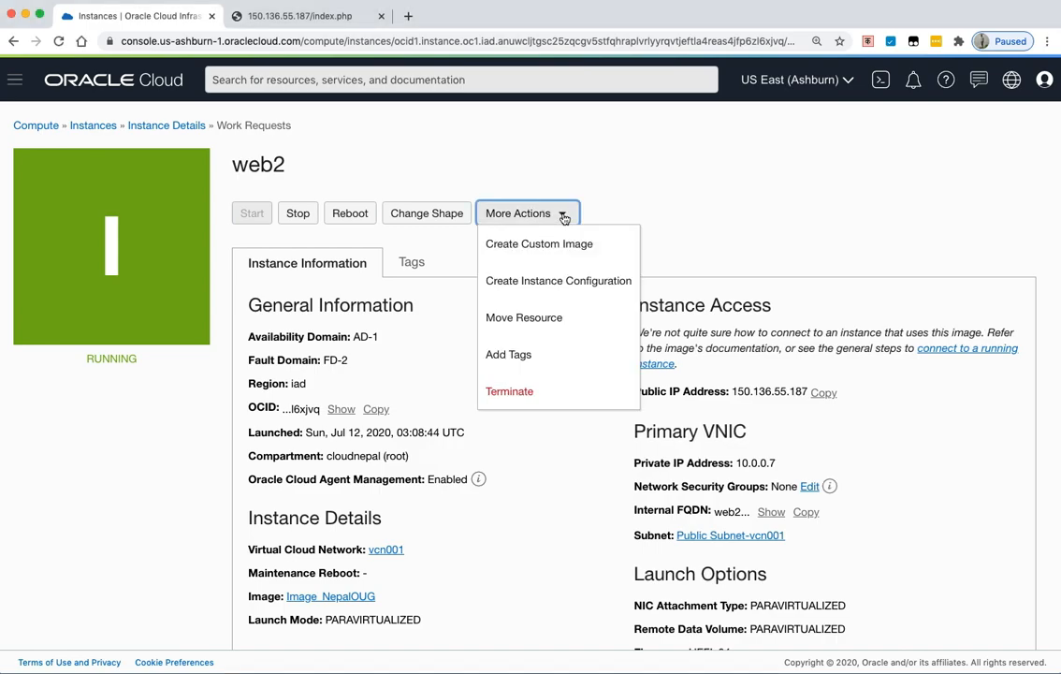
left_click(558, 290)
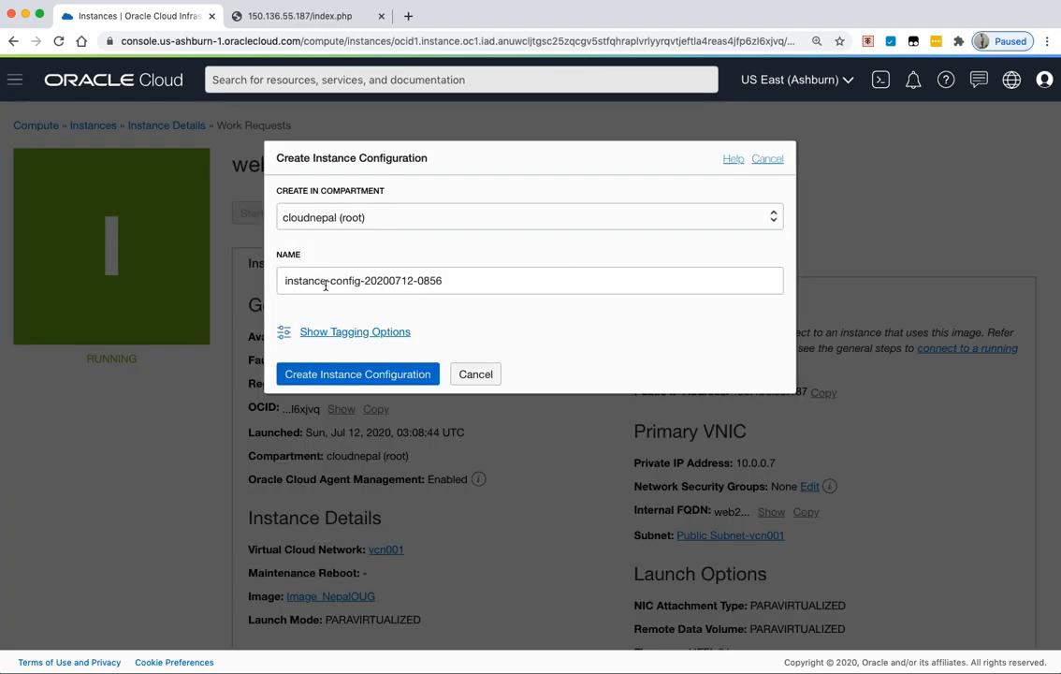
left_click_drag(364, 281, 470, 280)
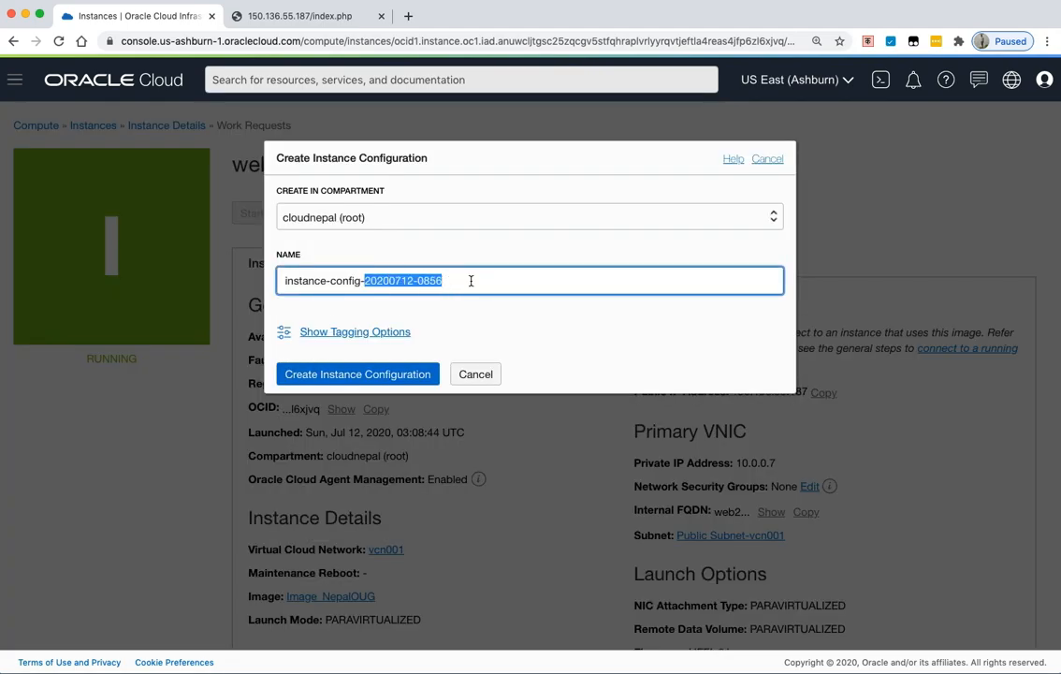
type("Nepal")
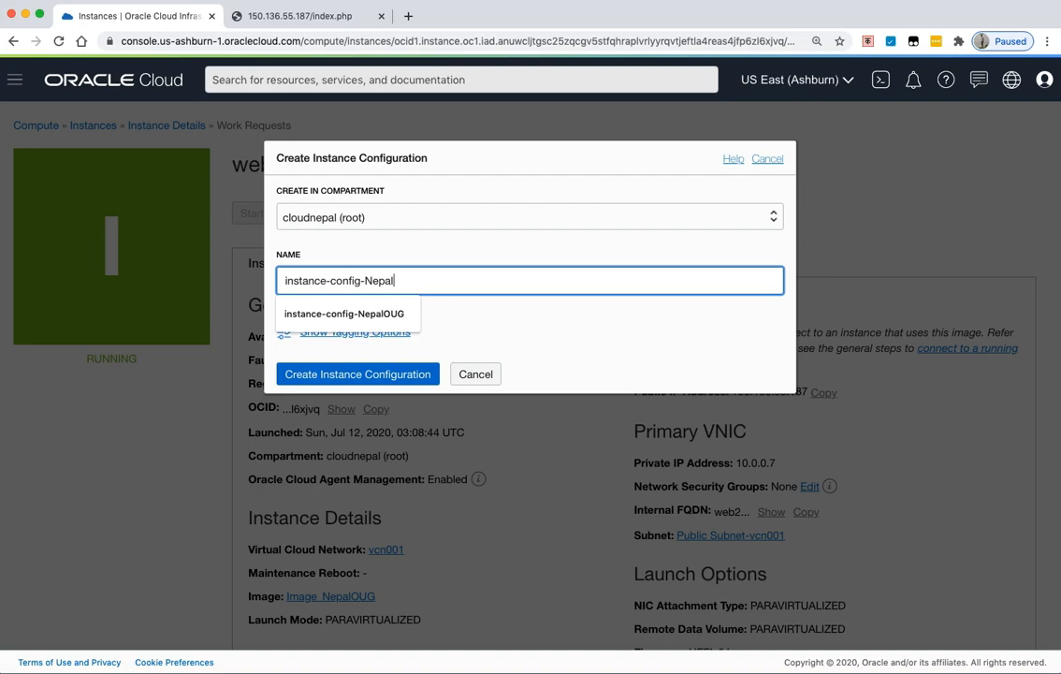
type("OUG")
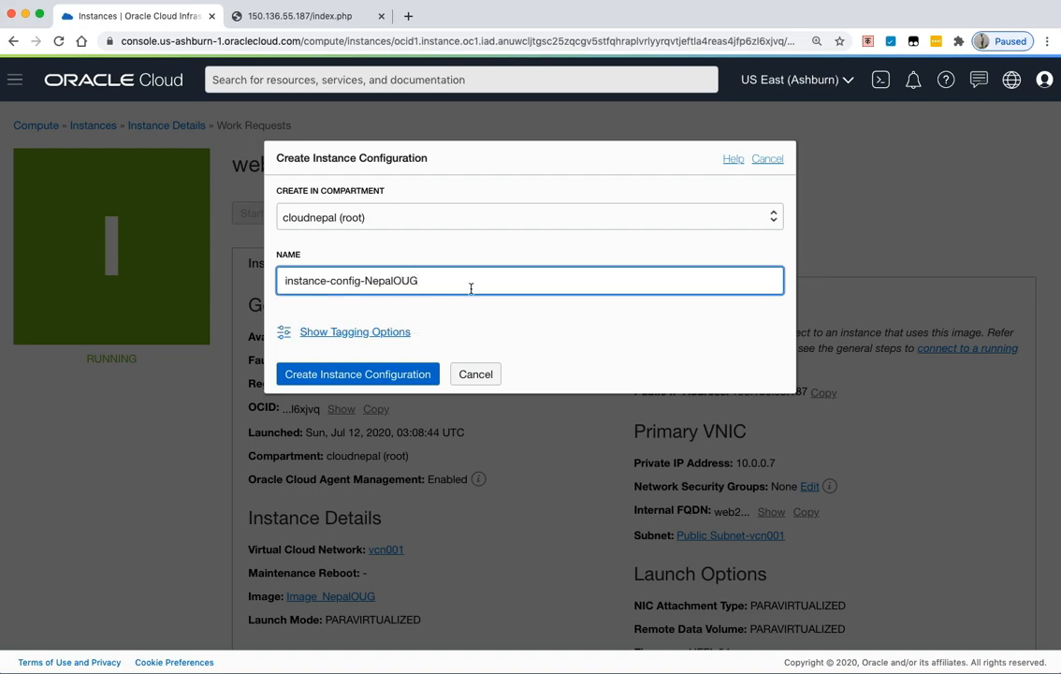
left_click(353, 373)
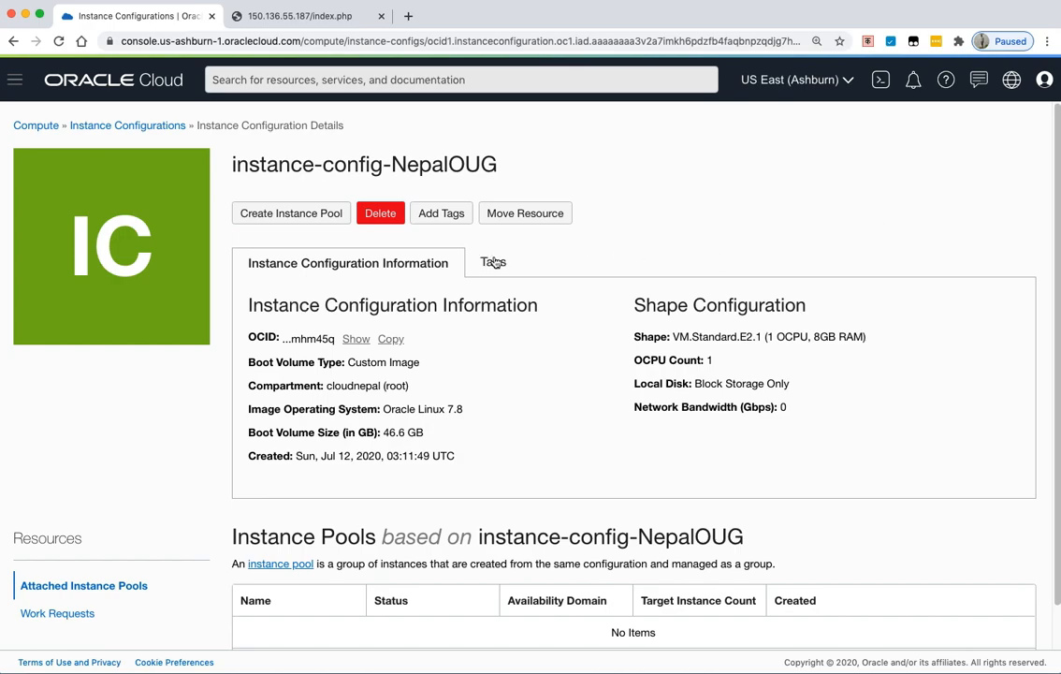
- Start an instance pool from instance-config-NepalOUG, name it instance-pool-NepalOUG, and proceed to the pool placement settings
left_click(301, 214)
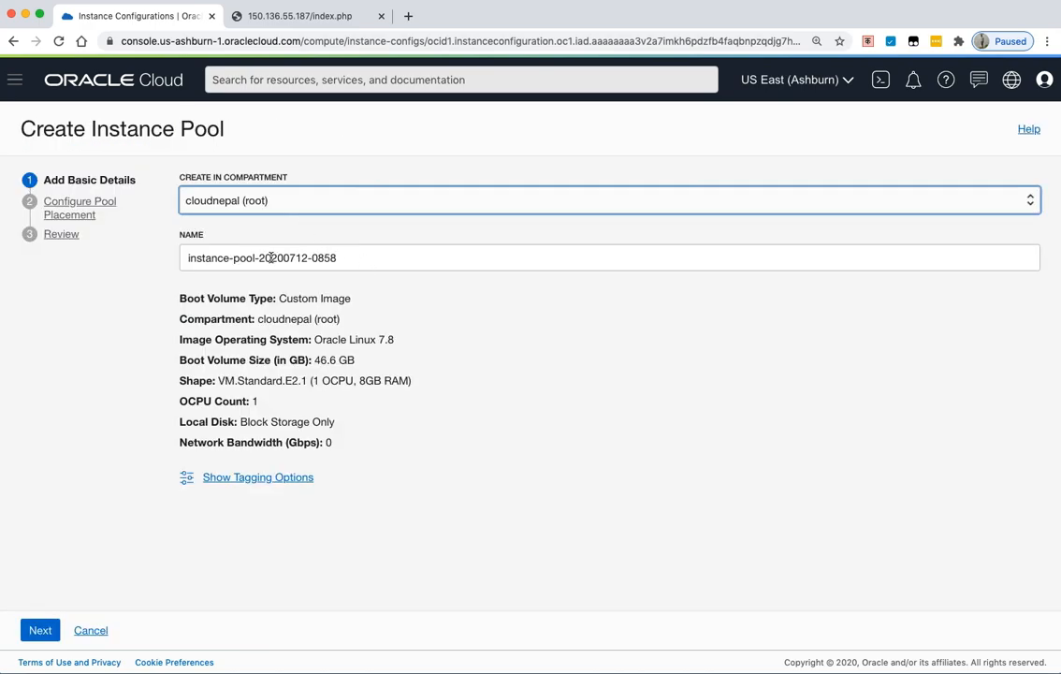
left_click_drag(260, 257, 362, 259)
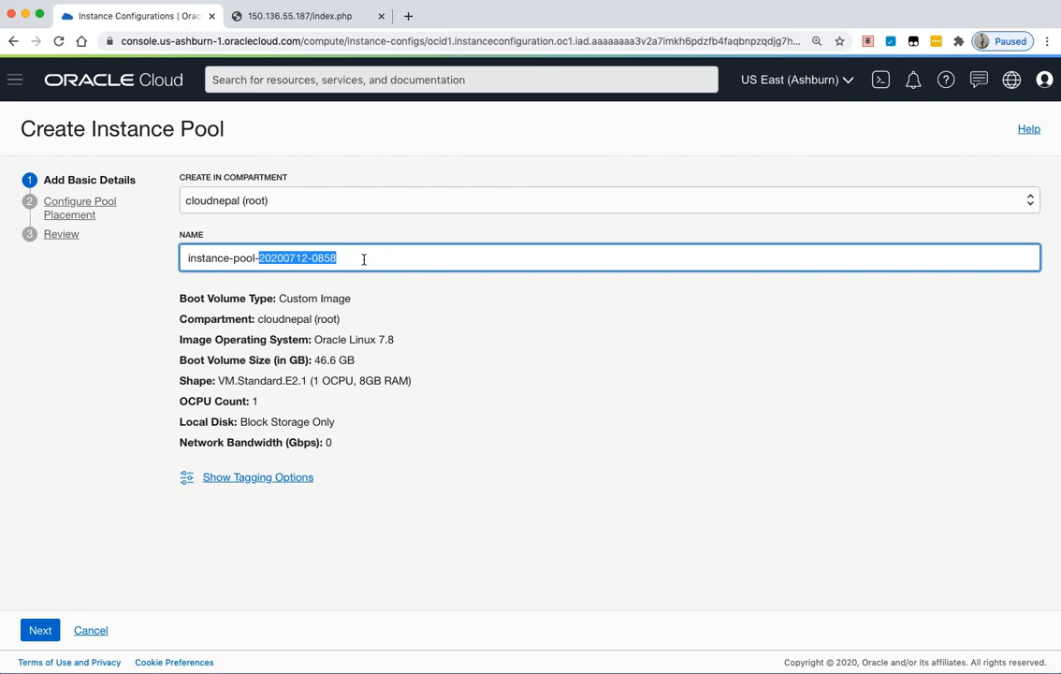
type("NepalOUG")
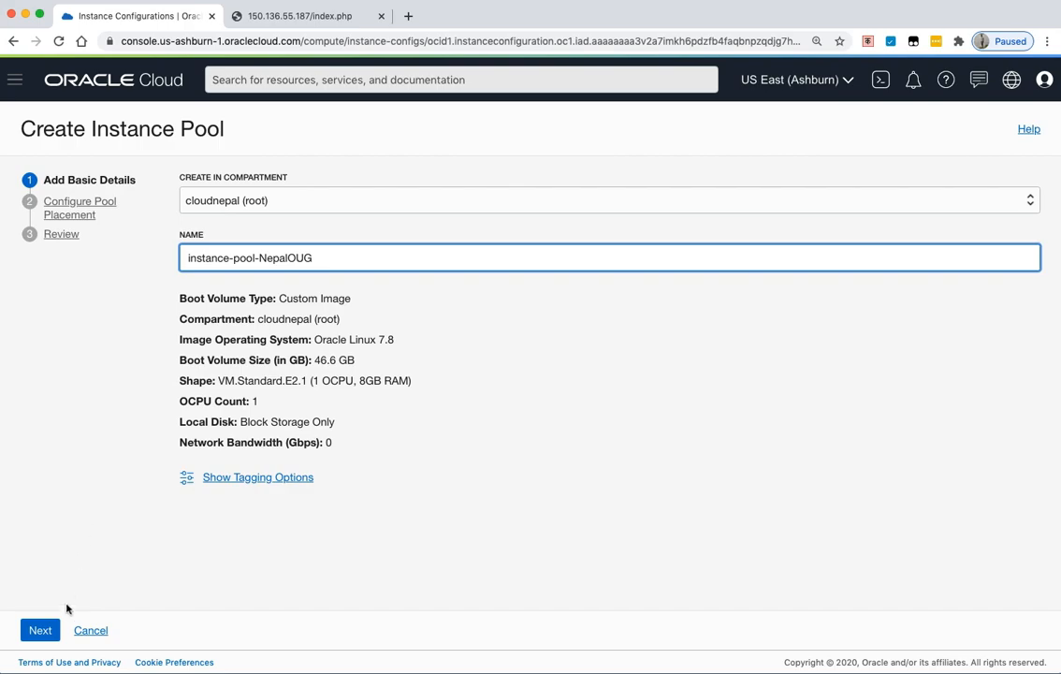
left_click(28, 630)
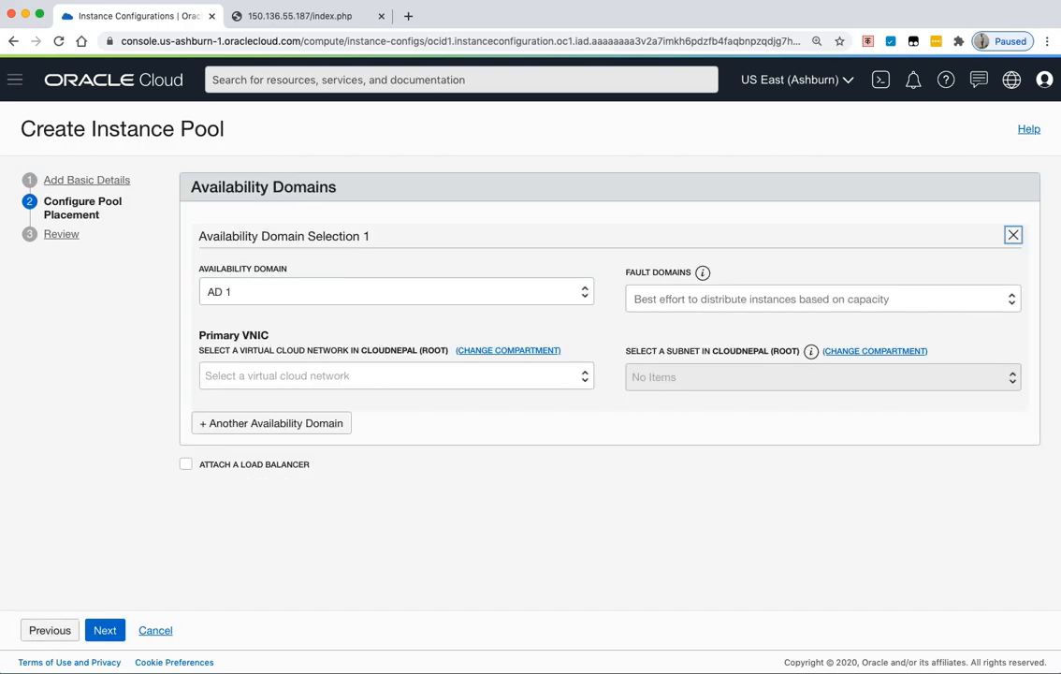
- For the first availability domain selection, choose network vcn001 and subnet Public Subnet-vcn001 (Regional)
left_click_drag(190, 183, 346, 190)
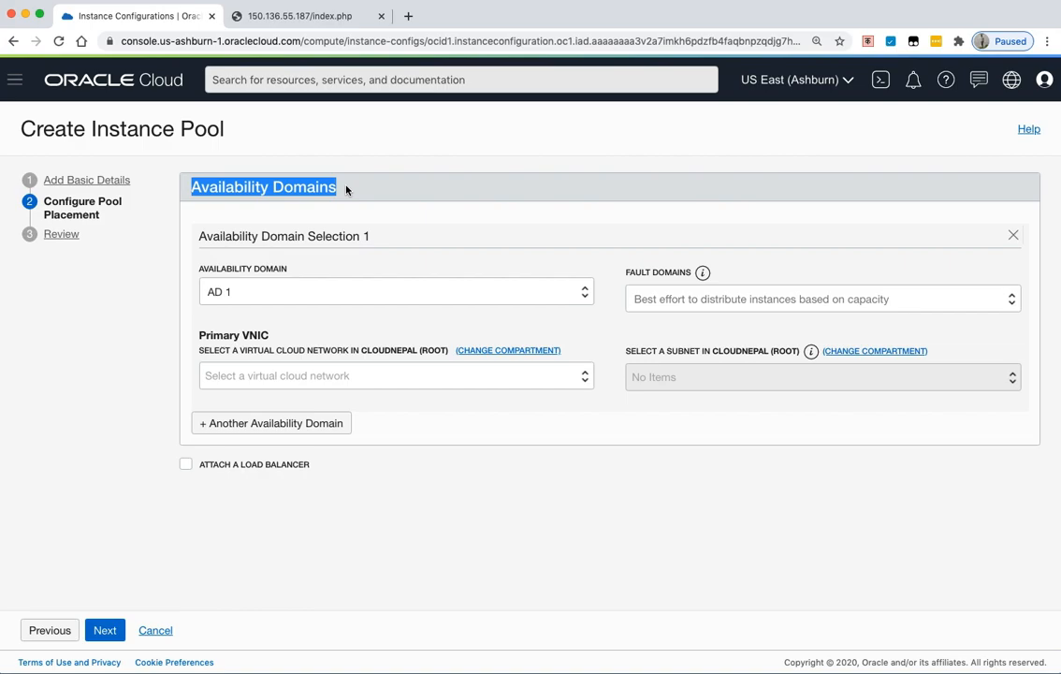
left_click(358, 375)
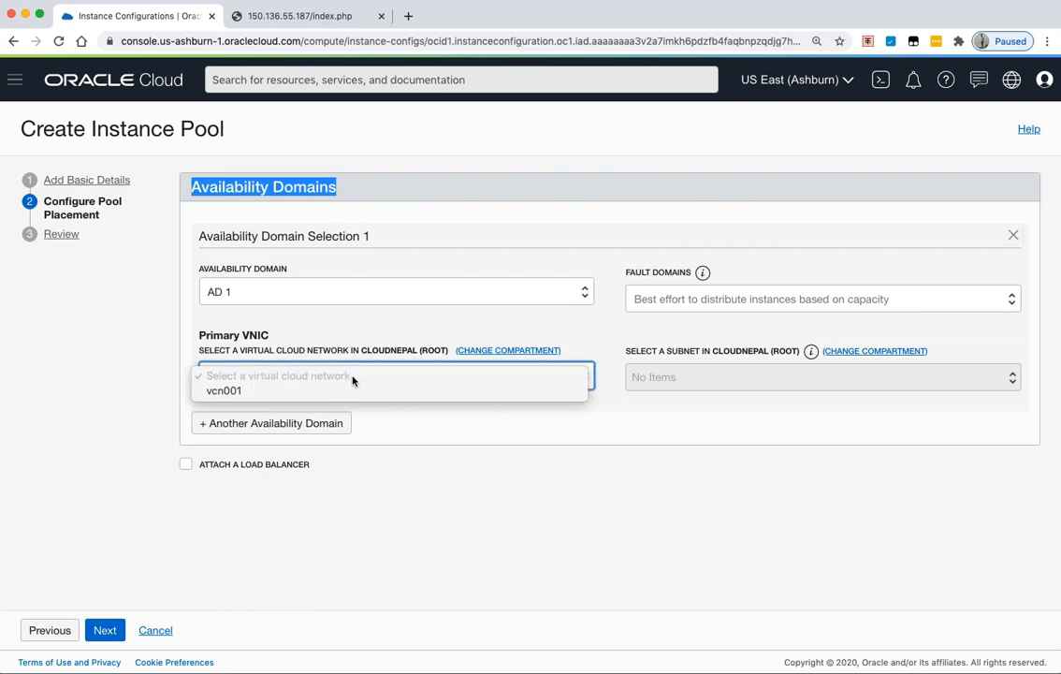
left_click(351, 390)
left_click(679, 385)
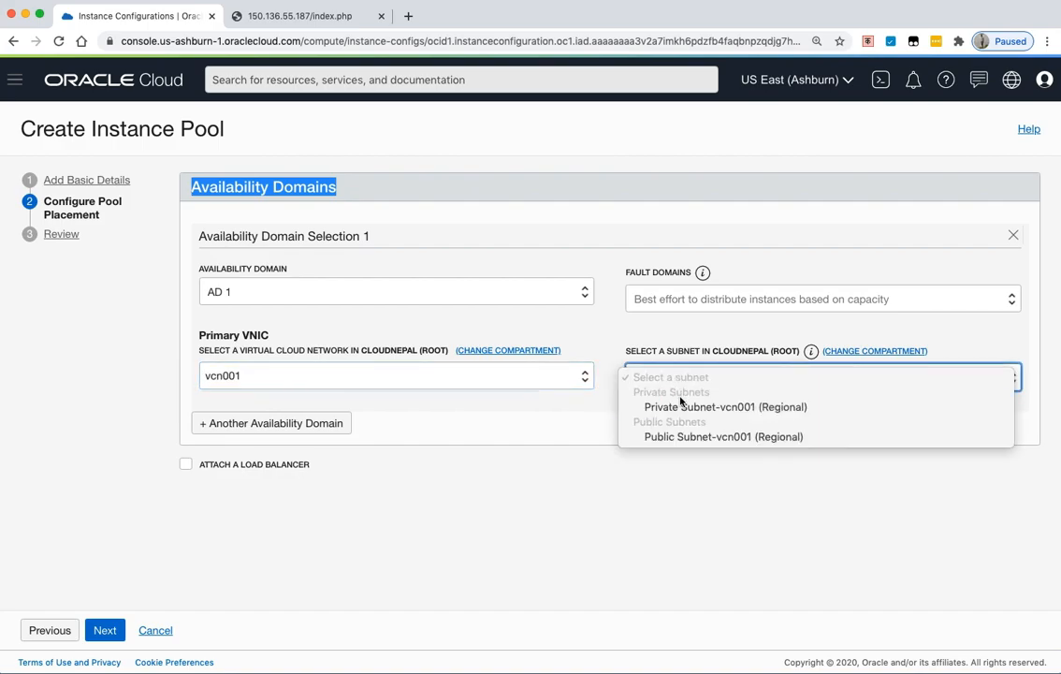
left_click(681, 436)
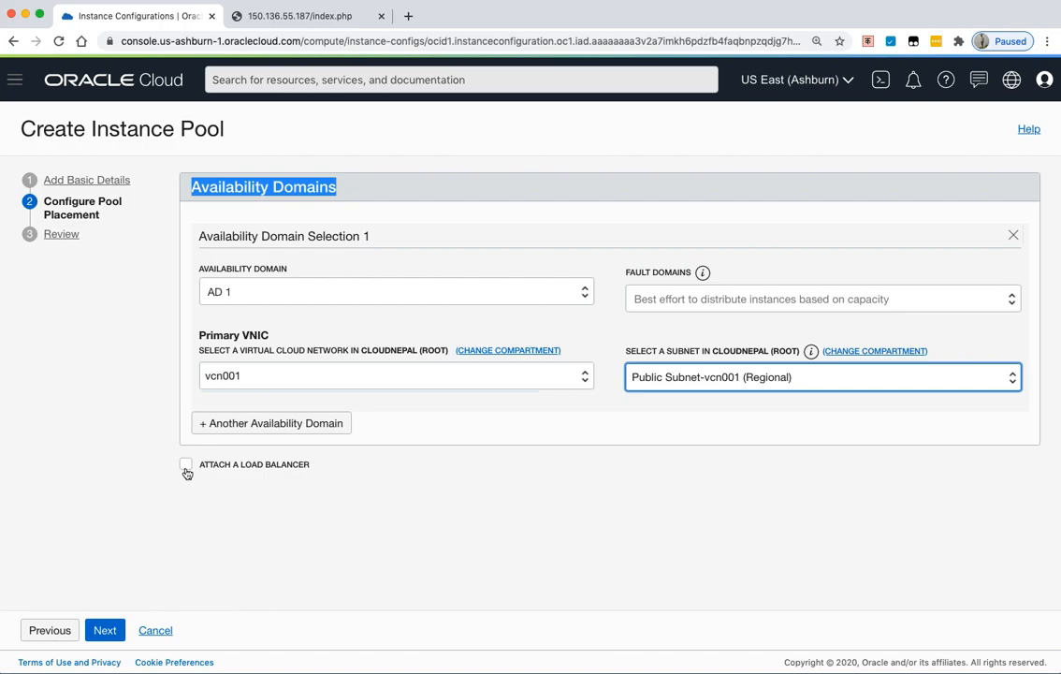
left_click(847, 83)
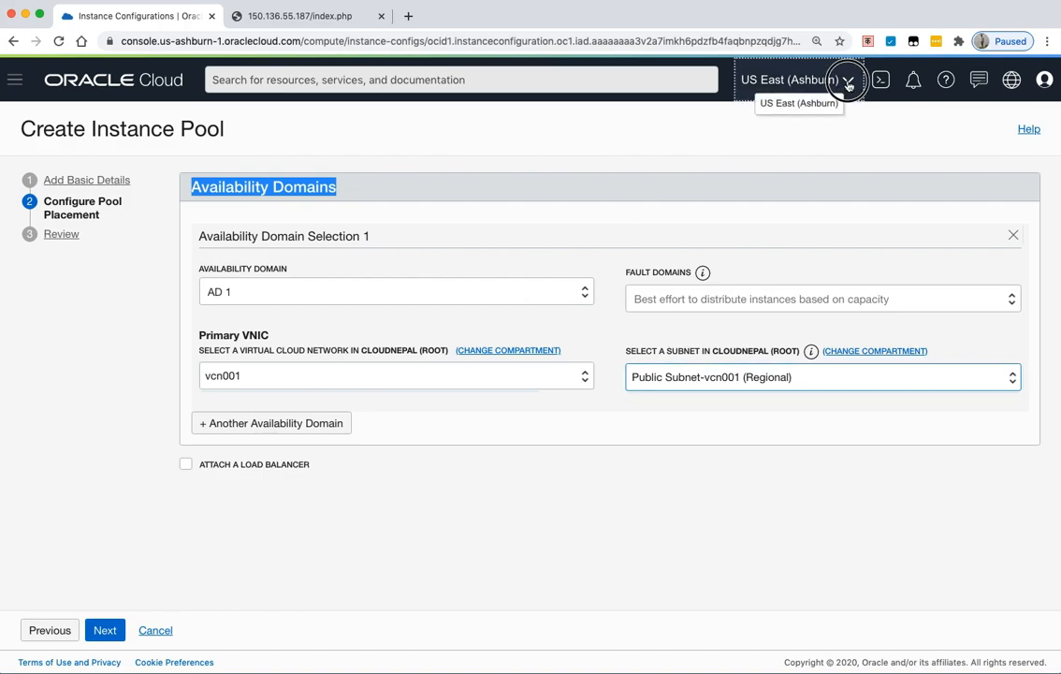
left_click(589, 147)
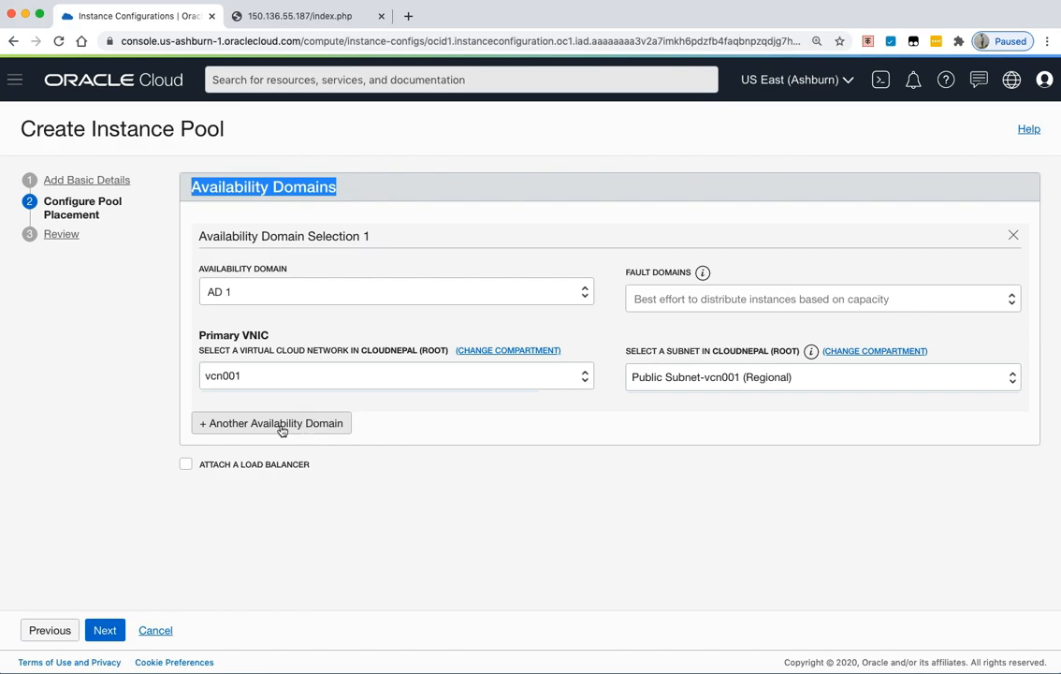
- Add a second availability domain selection using AD 2, network vcn001 and Public Subnet-vcn001 (Regional)
left_click(282, 426)
scroll(367, 406, "down", 2)
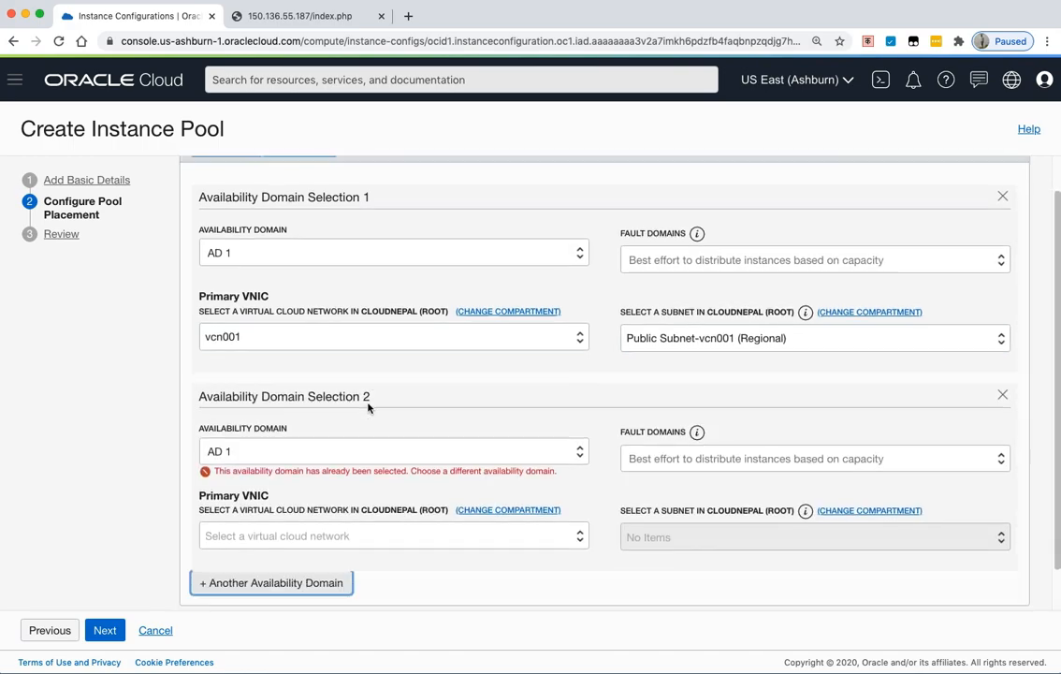
left_click(282, 408)
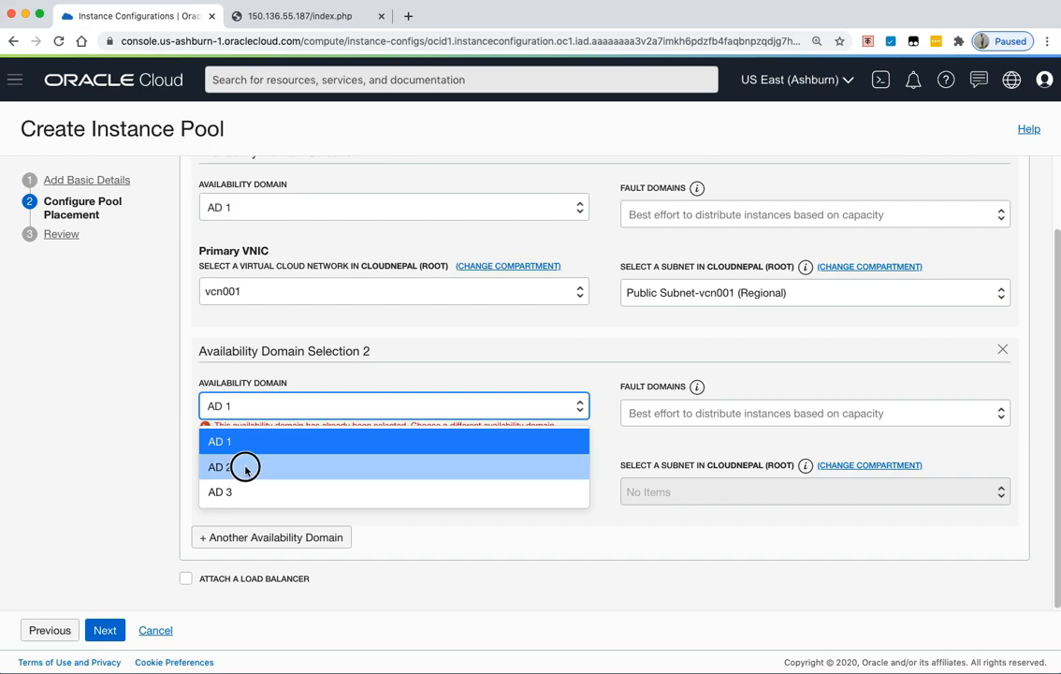
left_click(246, 464)
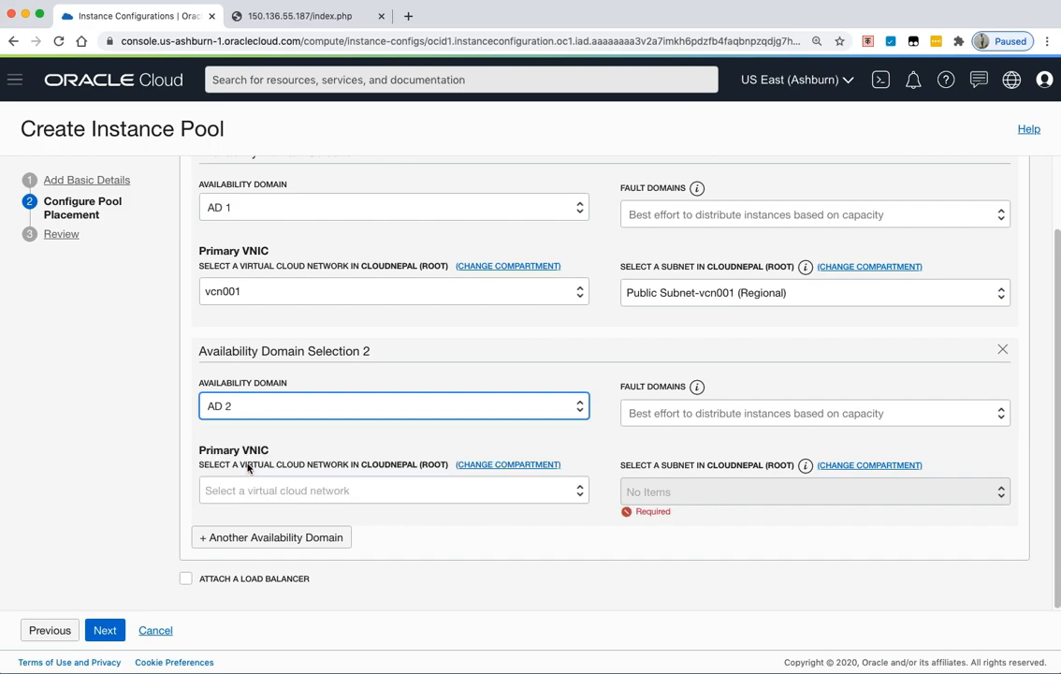
left_click(415, 493)
left_click(386, 505)
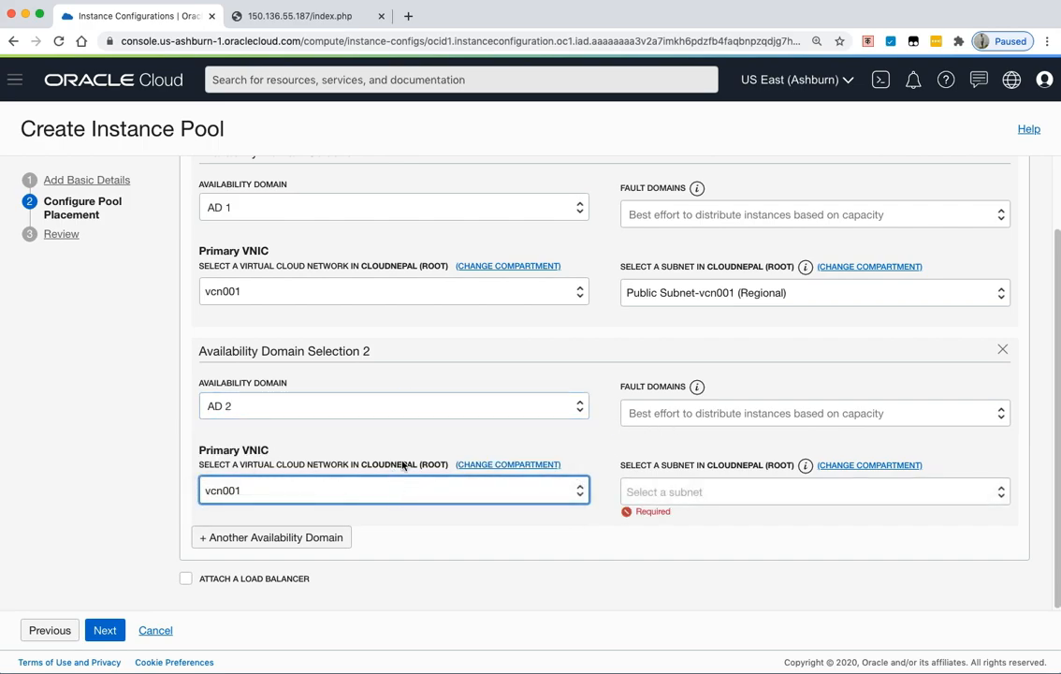
left_click(668, 494)
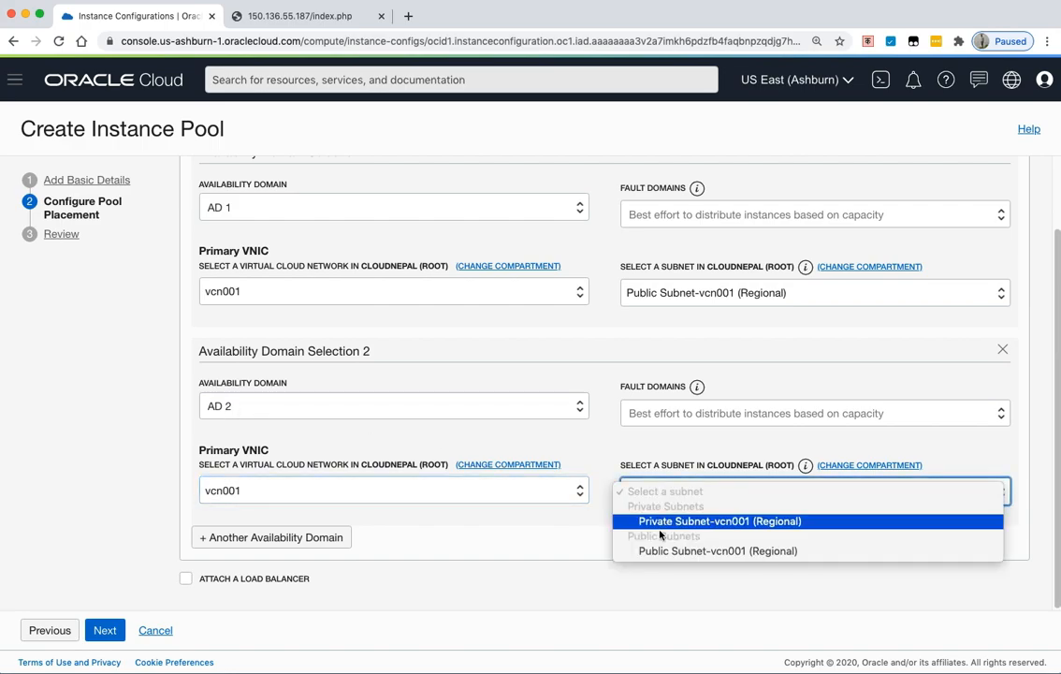
left_click(659, 551)
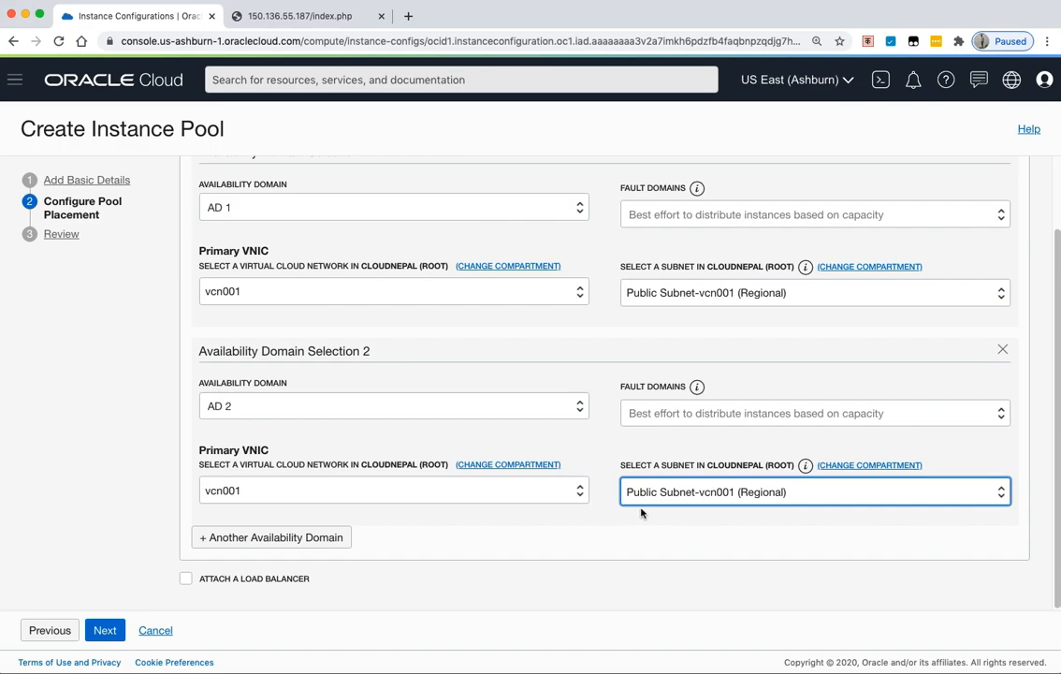
- Add a third availability domain selection using AD 3, network vcn001 and Public Subnet-vcn001 (Regional)
left_click(241, 539)
scroll(346, 472, "down", 3)
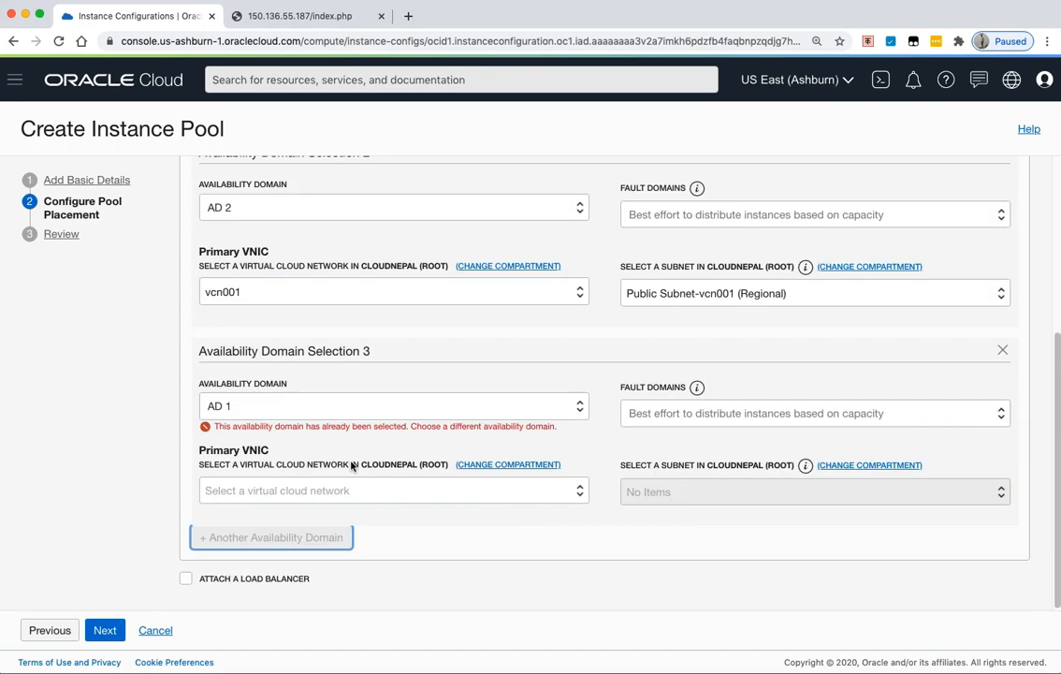
left_click(277, 406)
left_click(248, 492)
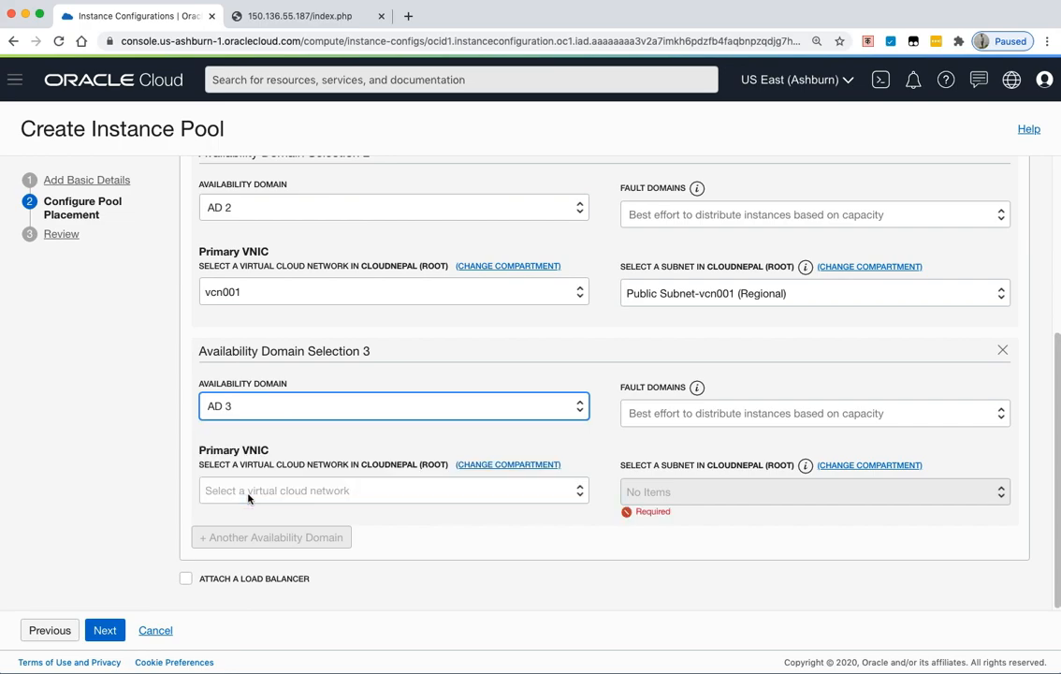
left_click(252, 490)
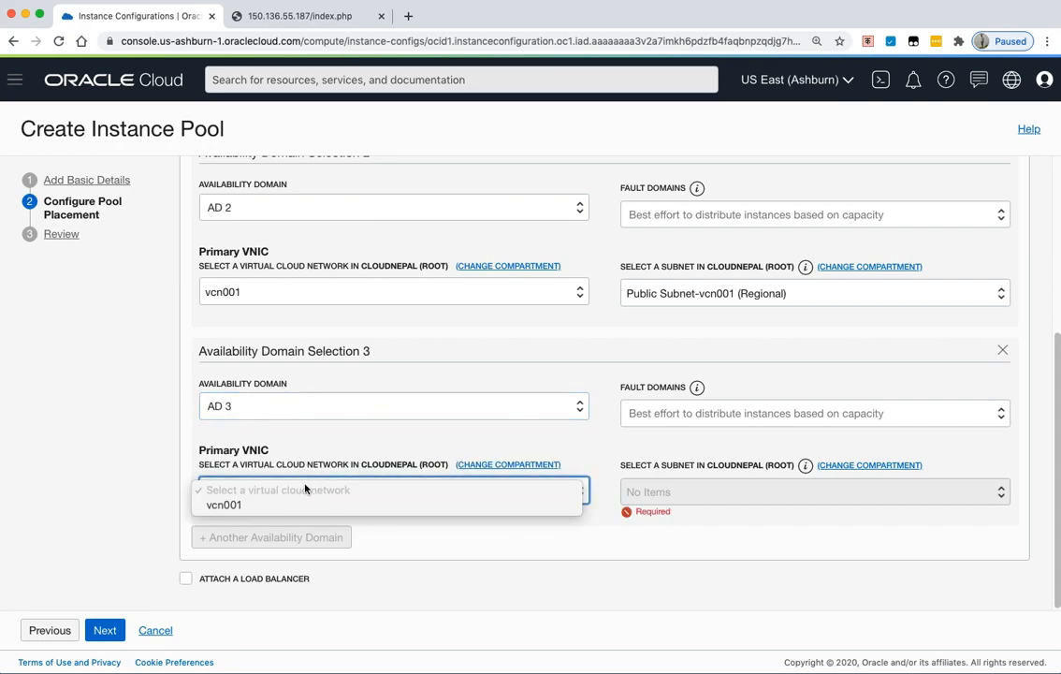
left_click(257, 505)
left_click(660, 492)
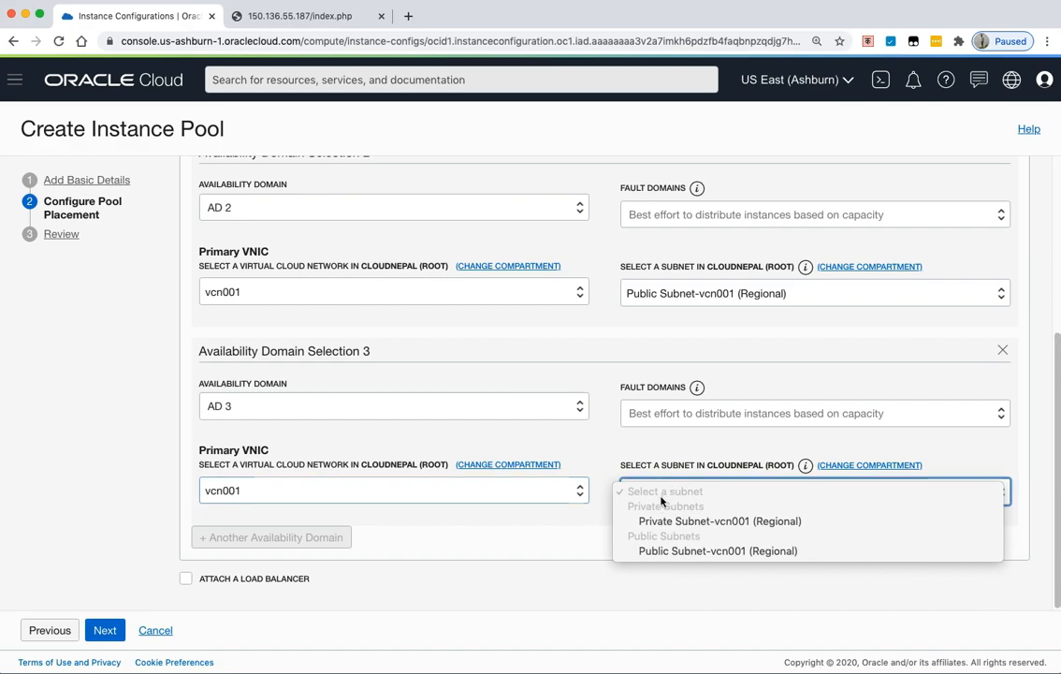
left_click(656, 551)
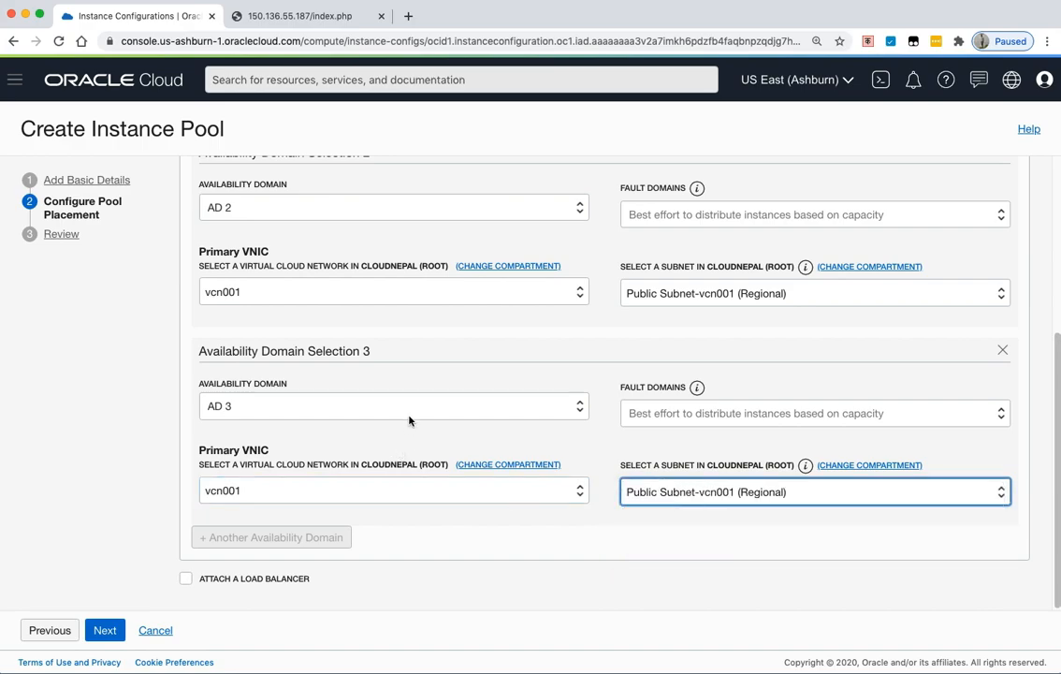
- Attach load balancer lb_NepalOUG to the pool with backend set bs_NepalOUG and port 80
scroll(409, 421, "up", 2)
scroll(408, 421, "up", 4)
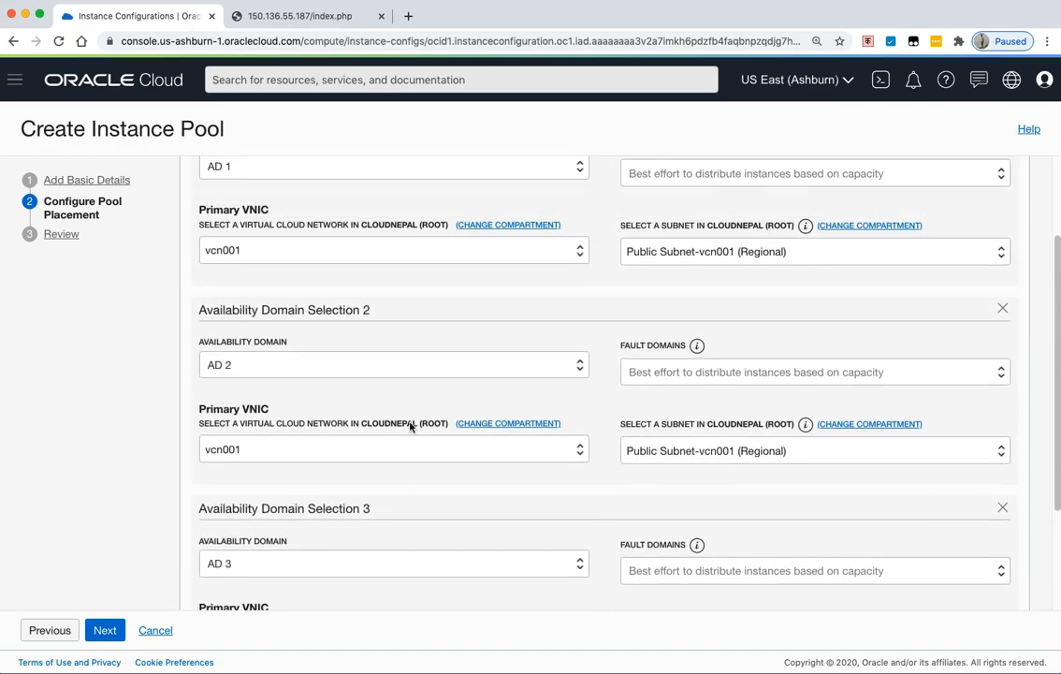
scroll(409, 425, "up", 1)
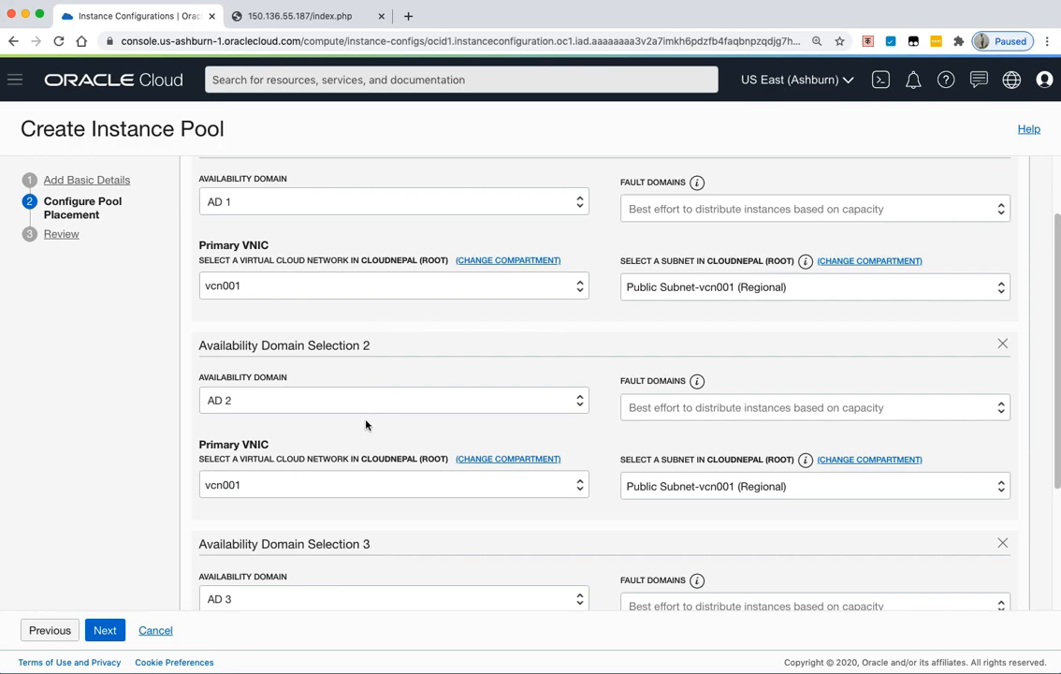
scroll(365, 402, "down", 6)
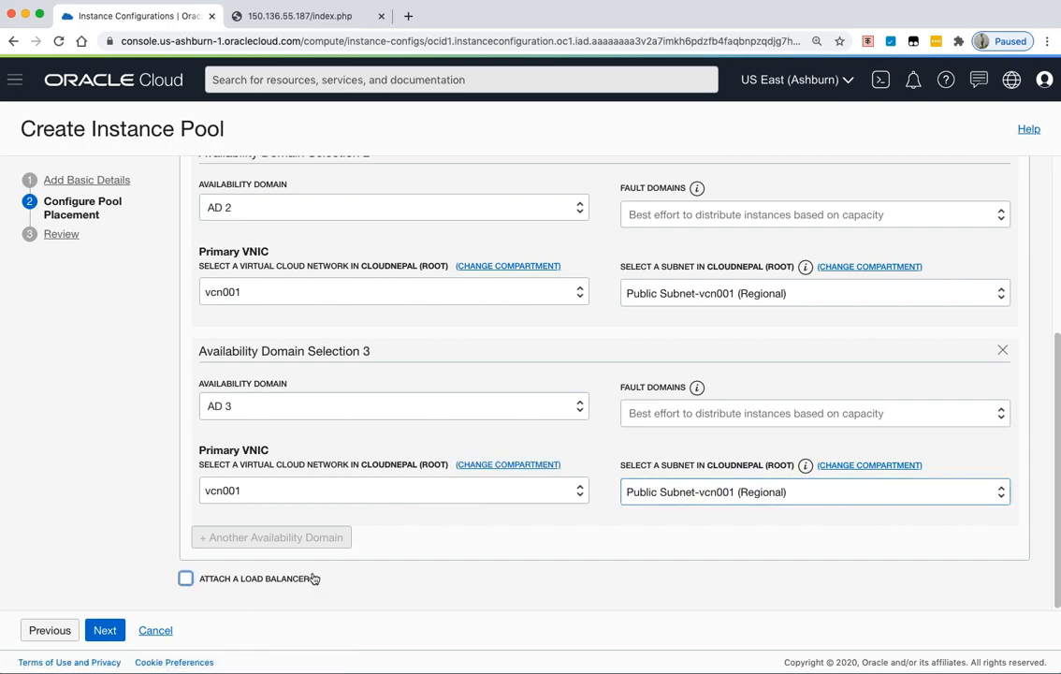
left_click(277, 578)
scroll(419, 558, "down", 6)
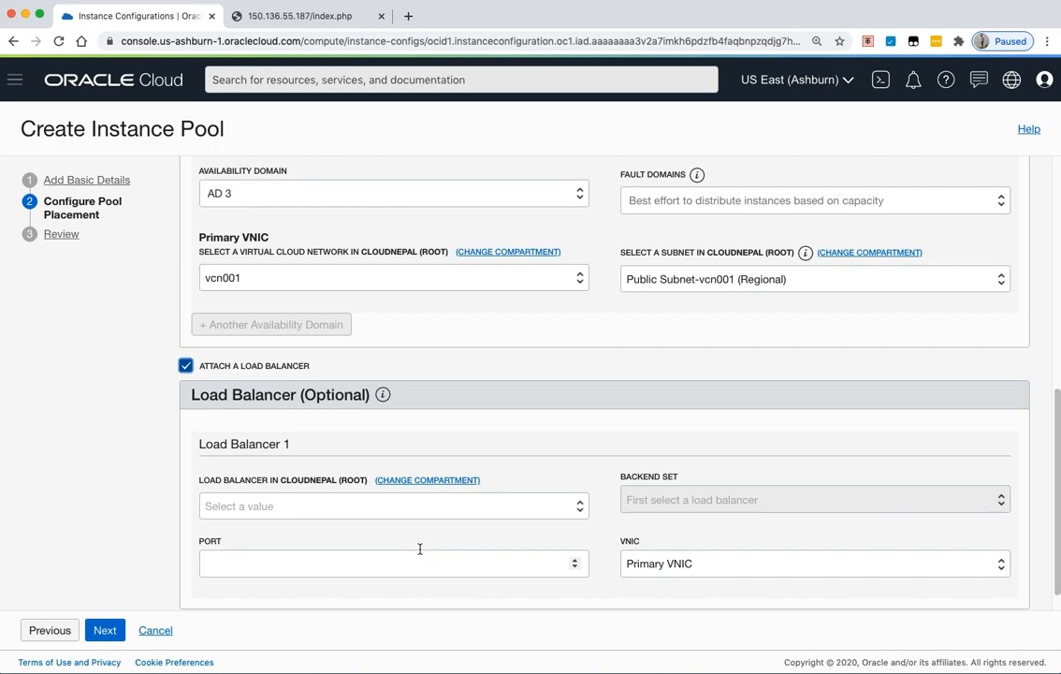
left_click(579, 505)
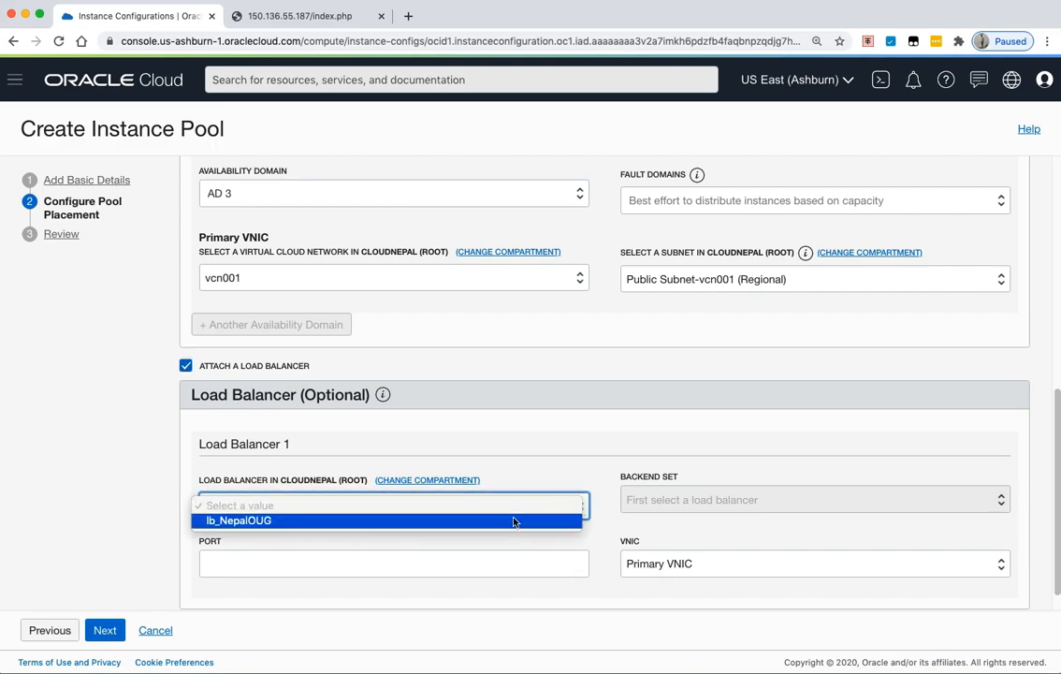
left_click(509, 521)
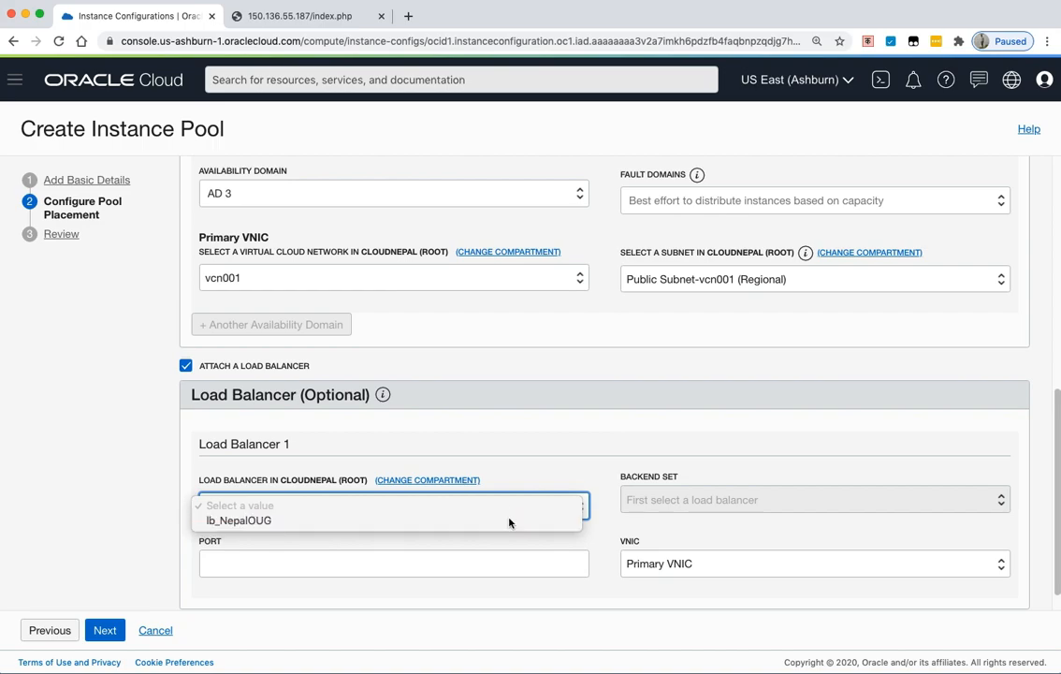
left_click(659, 501)
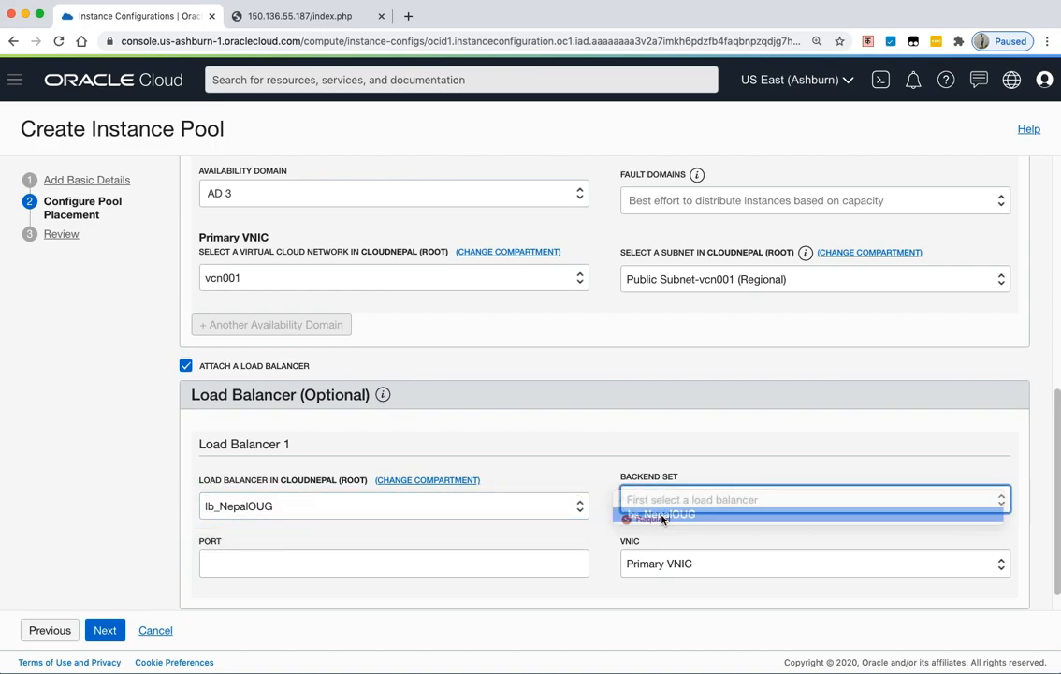
left_click(662, 515)
left_click(237, 567)
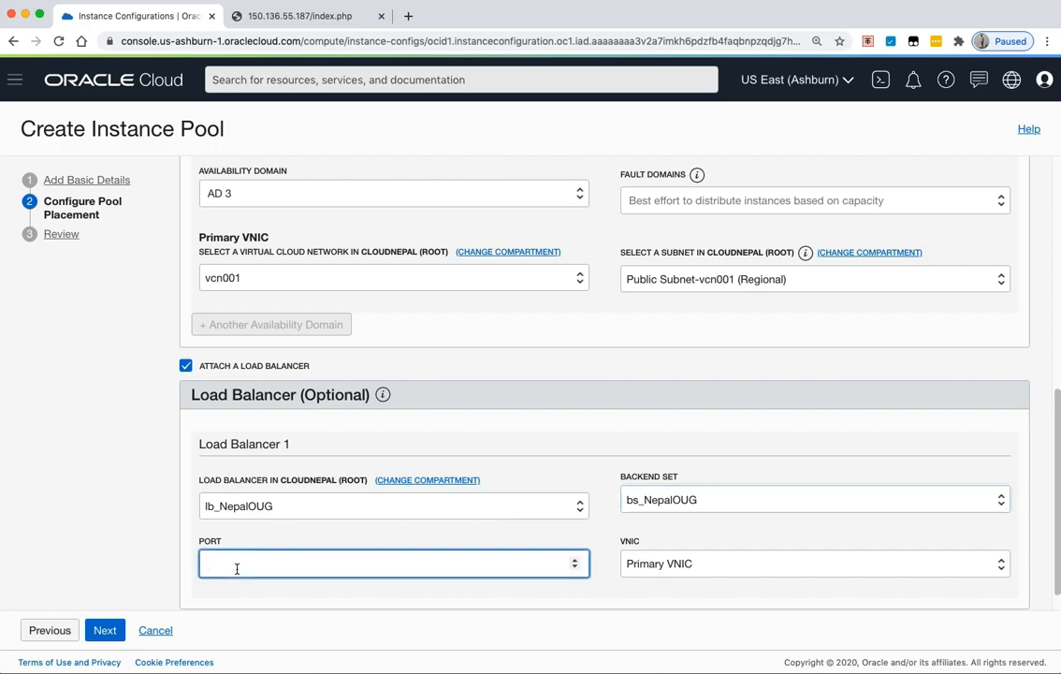
type("80")
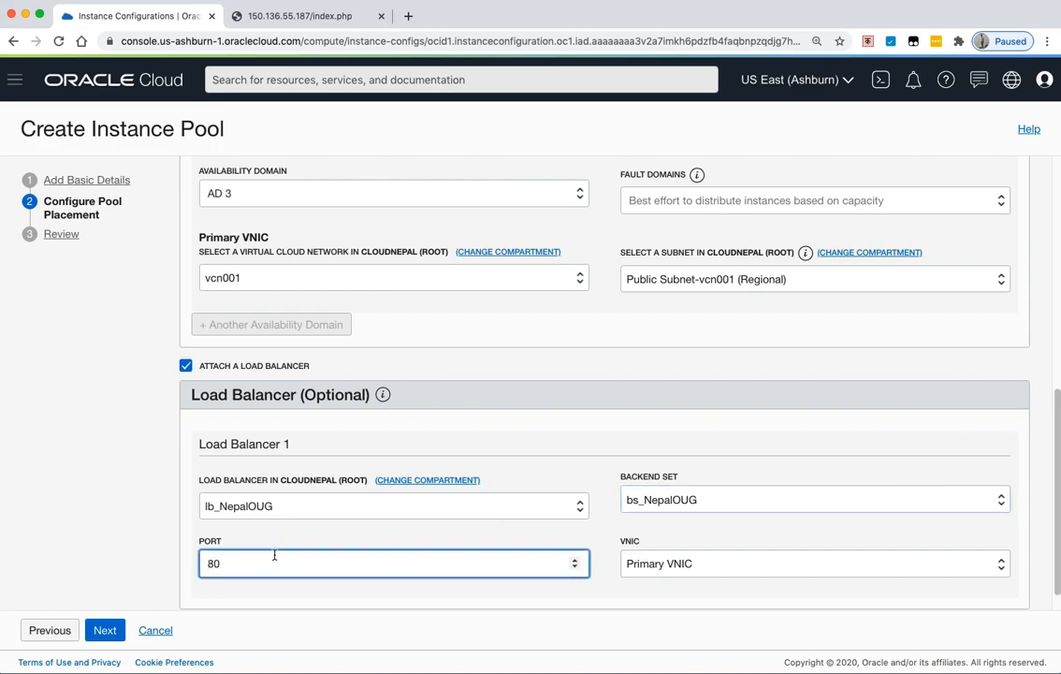
left_click(347, 602)
scroll(641, 580, "down", 1)
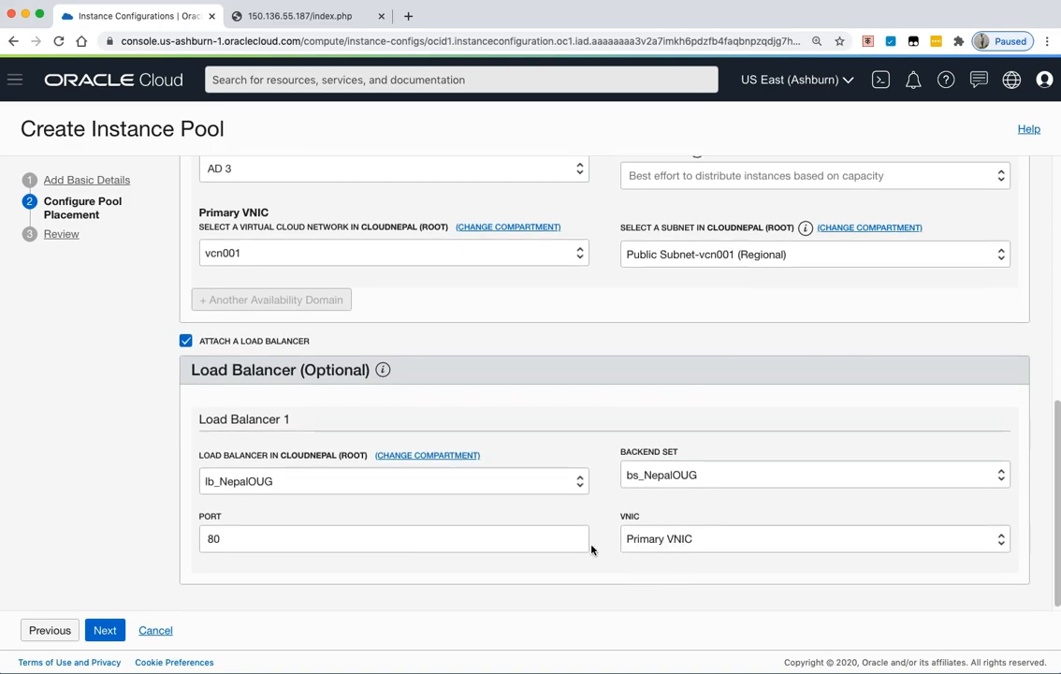
- Review the basic details, placement and load balancer settings, and create the instance pool
left_click(103, 633)
scroll(431, 557, "down", 5)
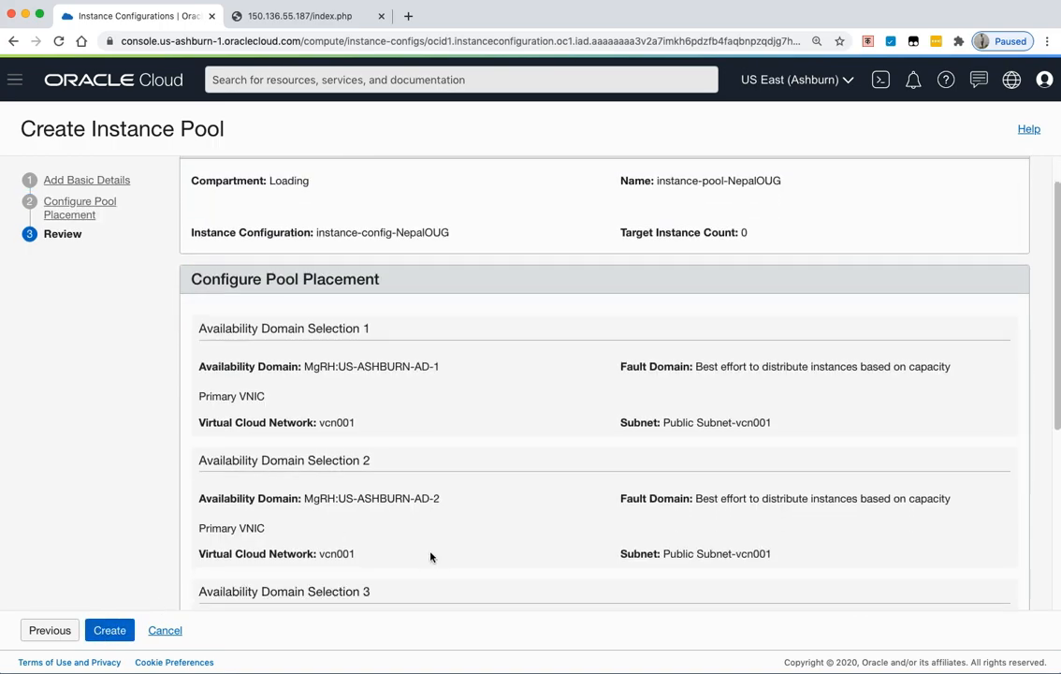
scroll(430, 557, "down", 4)
scroll(430, 557, "up", 8)
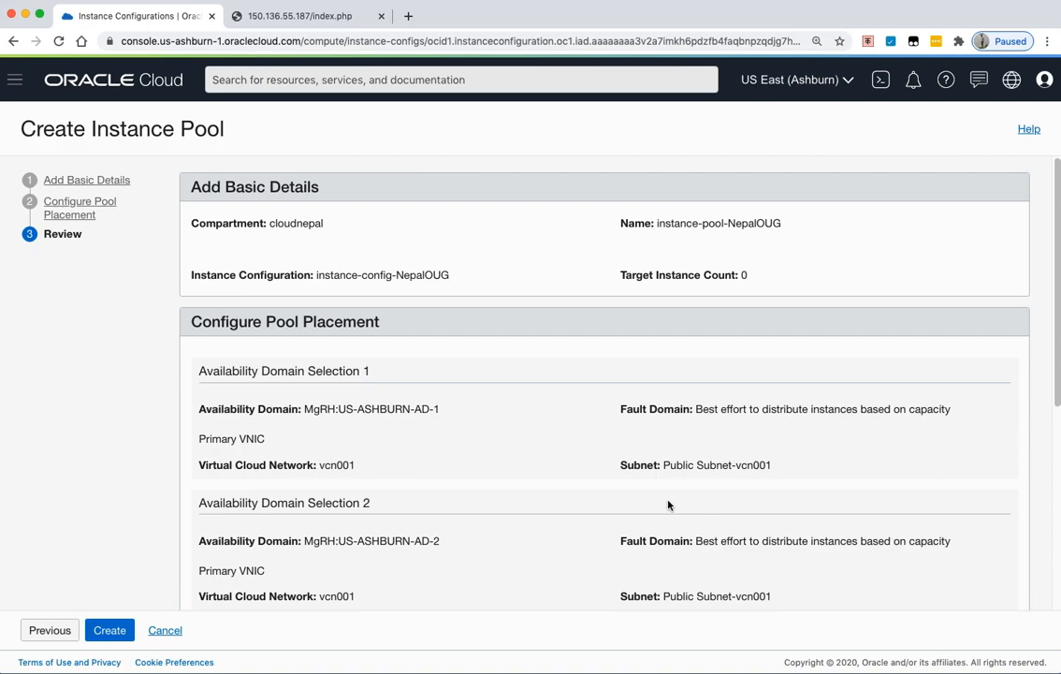
scroll(481, 495, "down", 8)
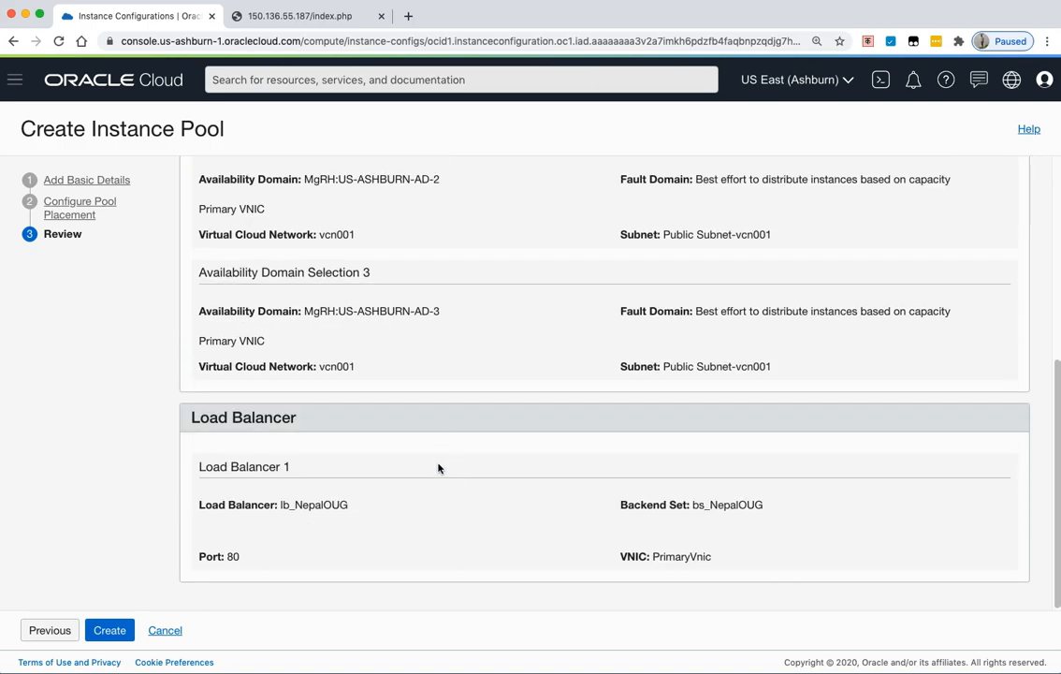
left_click(112, 633)
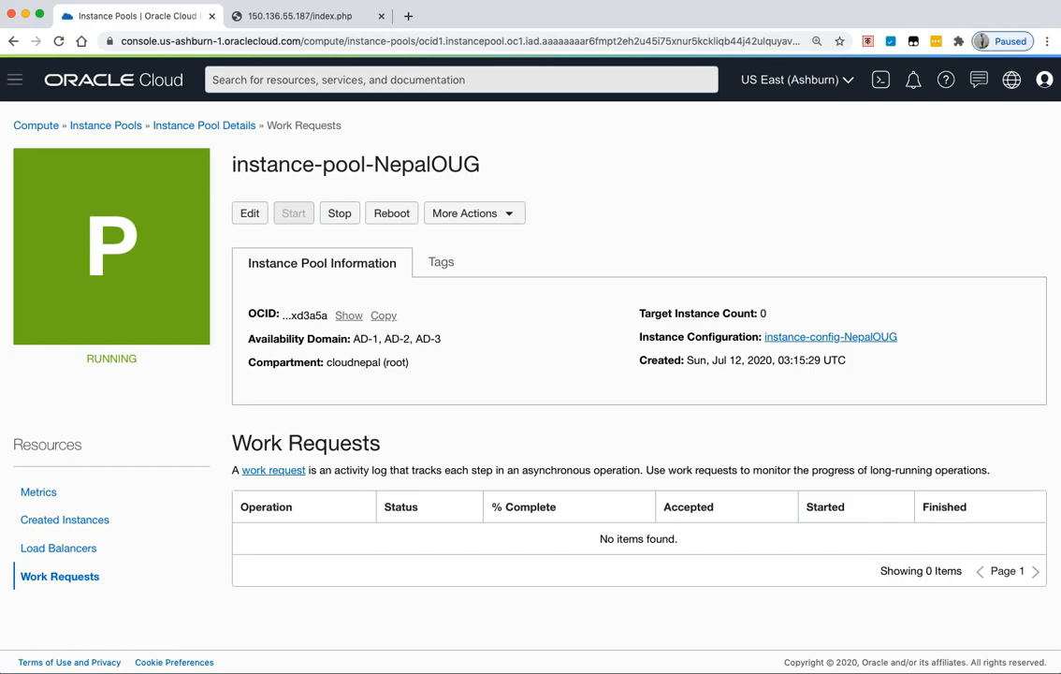
- Set the number of instances in instance-pool-NepalOUG to 3 and save the change
left_click(249, 216)
double_click(332, 226)
type("3")
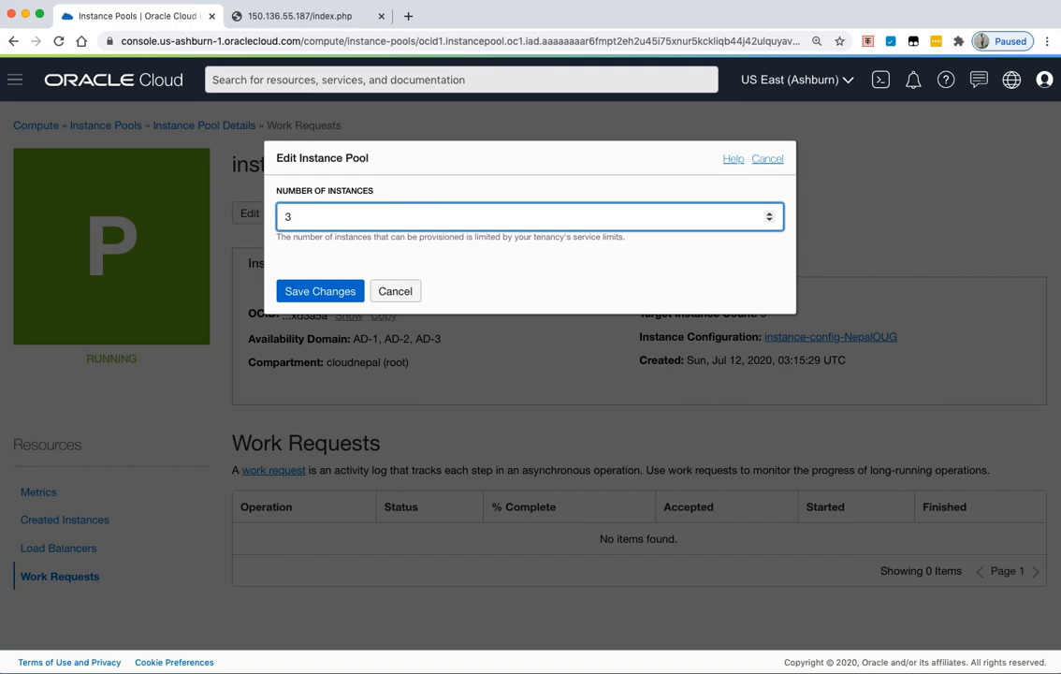
left_click(321, 292)
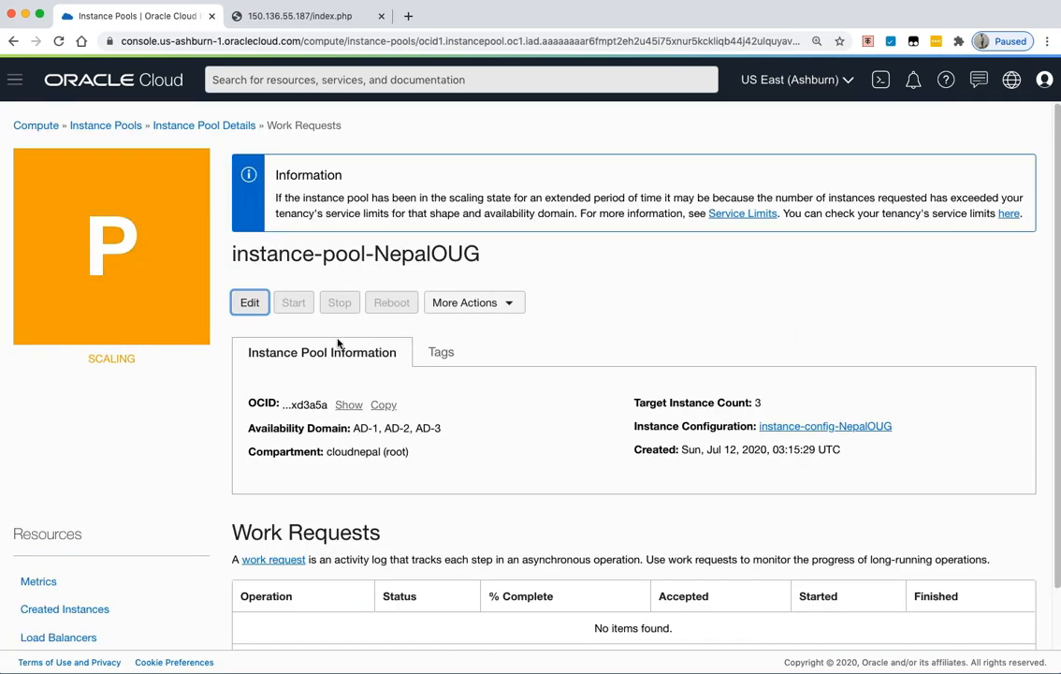
- Examine the pool's scaling state and monitor its work requests for creating instances and attaching the load balancer
double_click(112, 360)
scroll(460, 393, "down", 1)
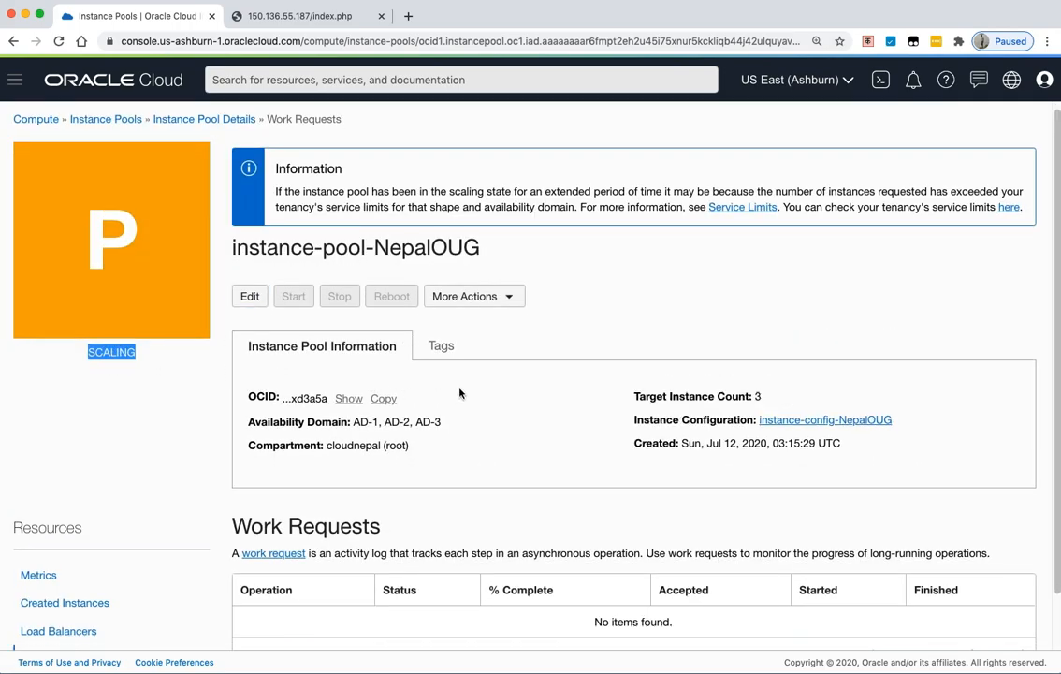
left_click(78, 600)
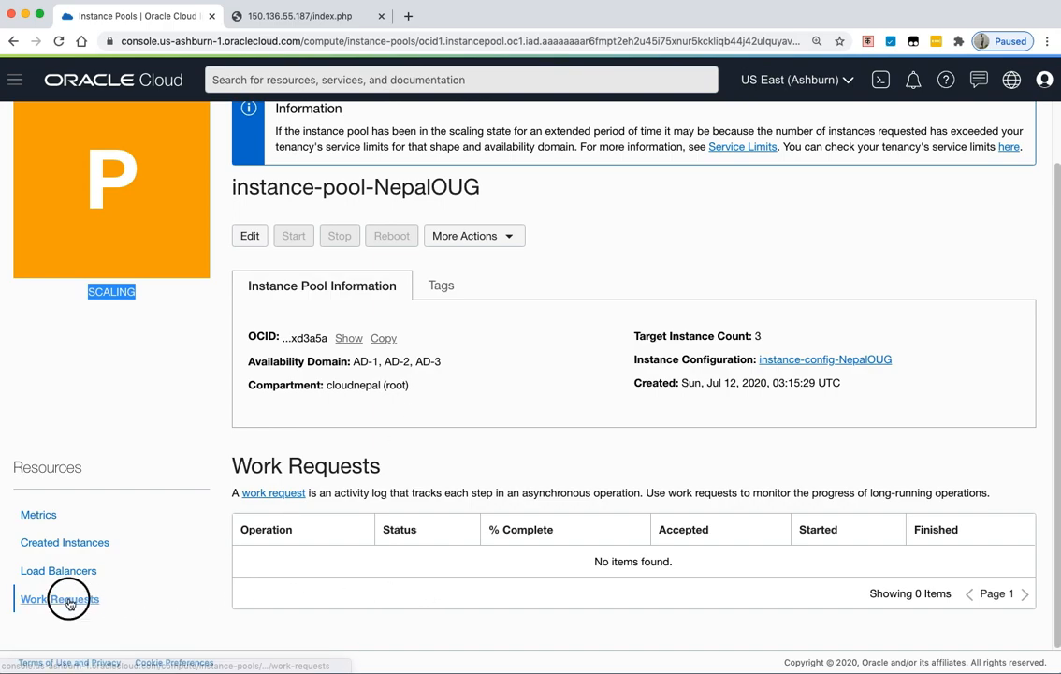
scroll(387, 566, "up", 1)
scroll(387, 566, "down", 1)
scroll(283, 561, "up", 2)
scroll(299, 563, "down", 2)
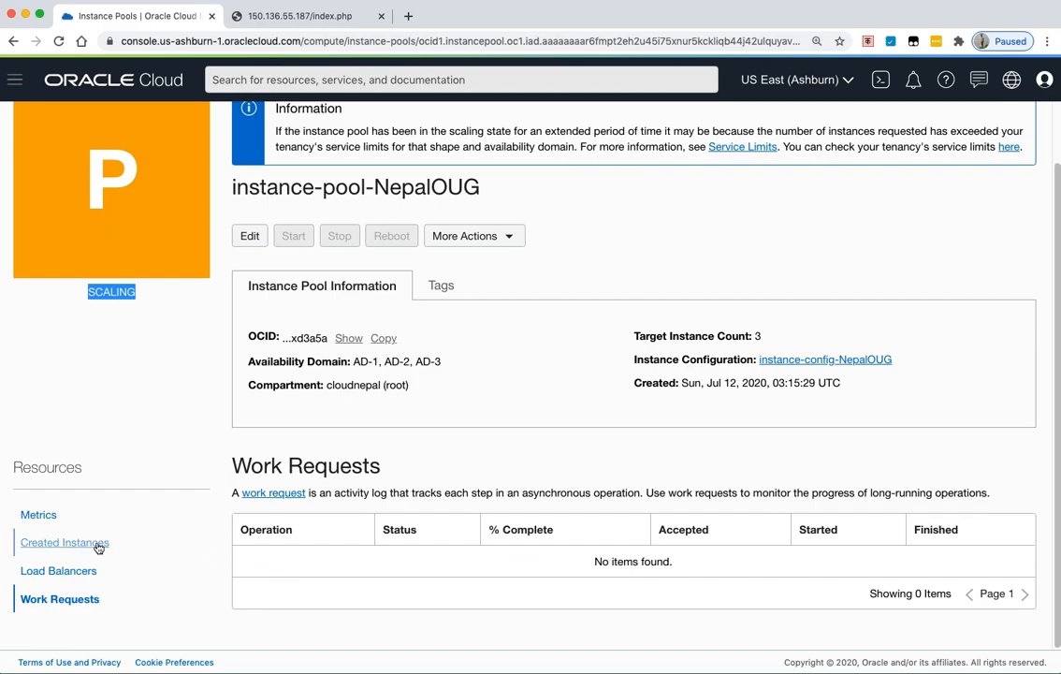
left_click(37, 513)
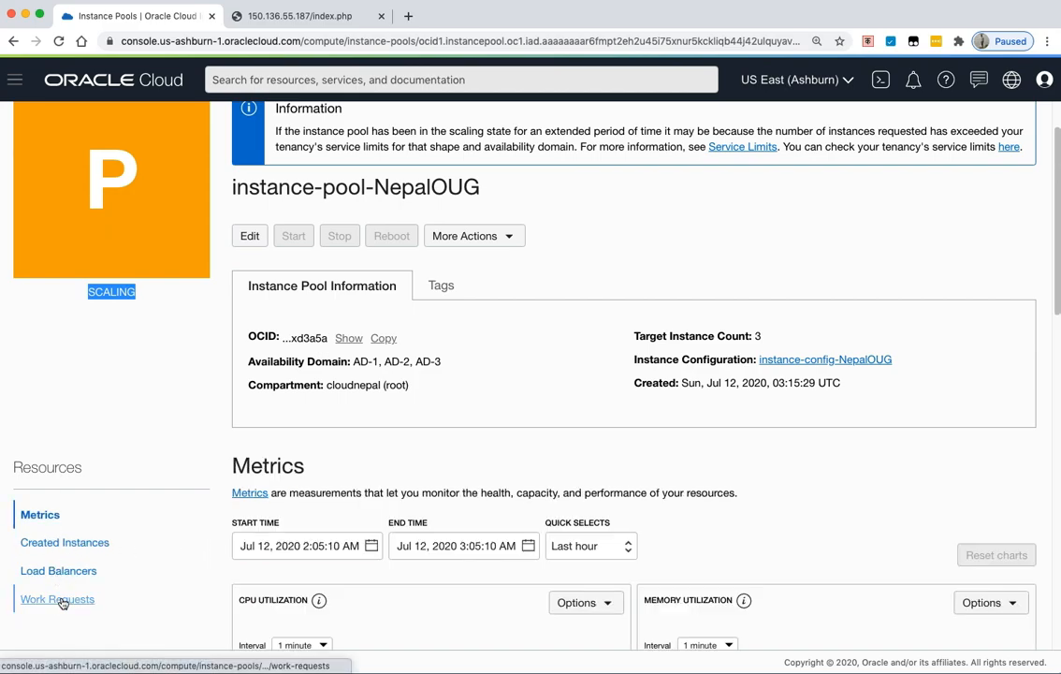
left_click(60, 598)
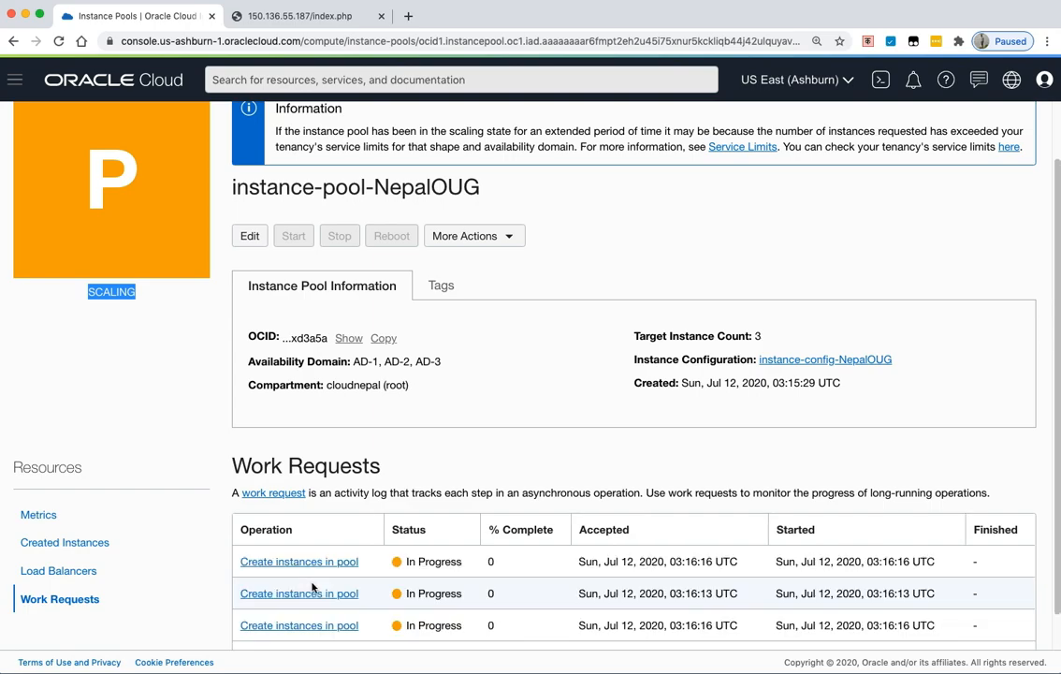
scroll(314, 588, "down", 1)
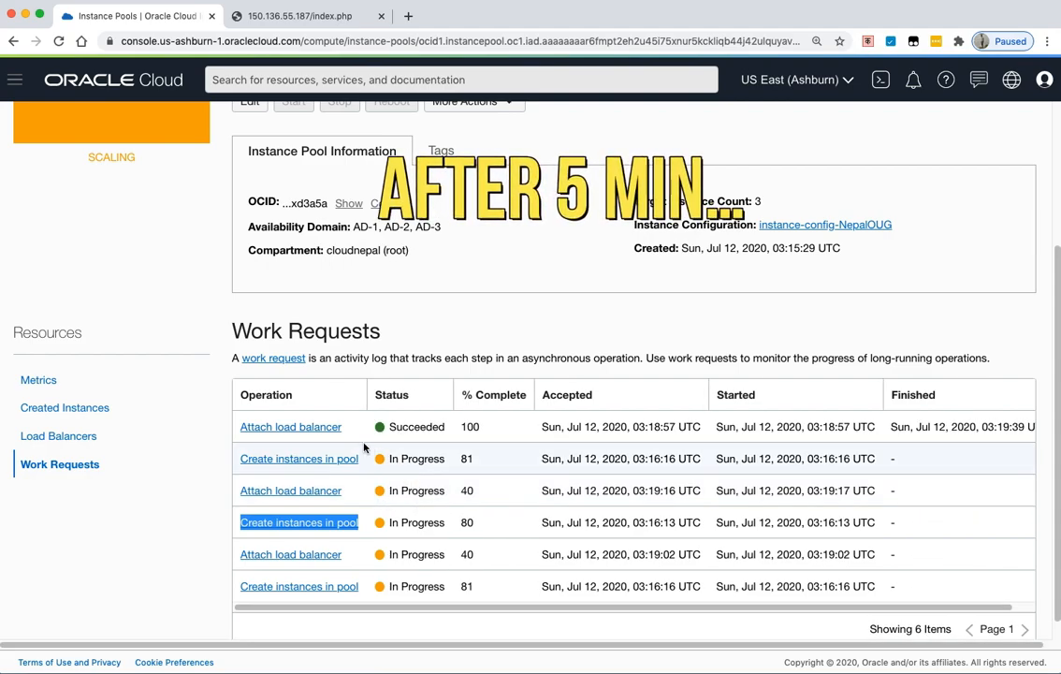
left_click_drag(351, 432, 235, 429)
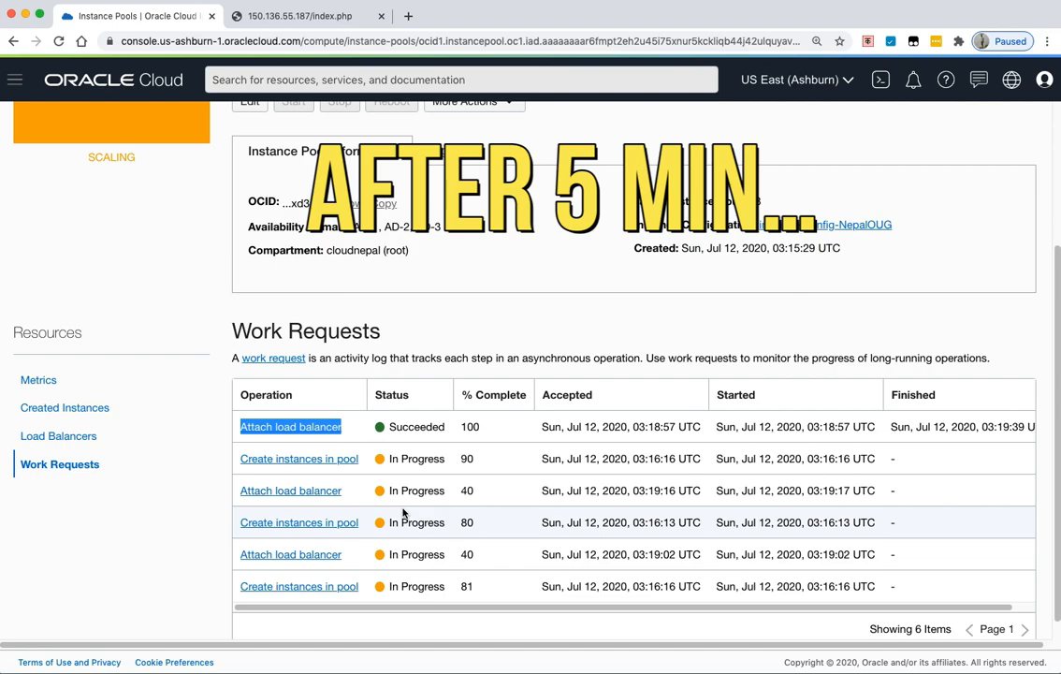
scroll(399, 512, "down", 1)
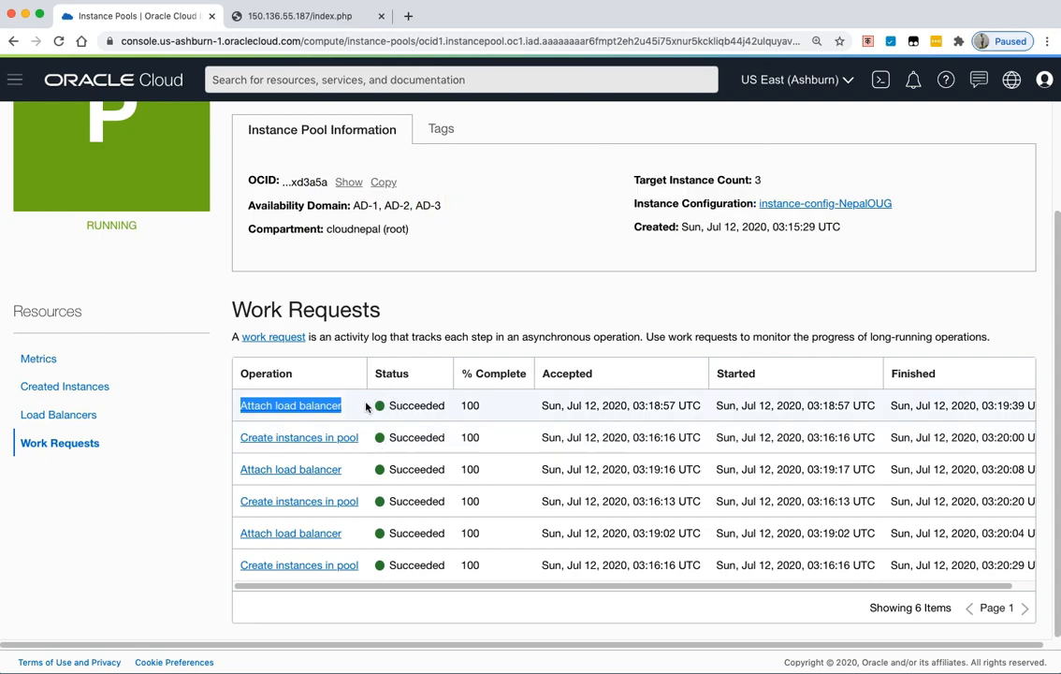
left_click_drag(372, 405, 438, 560)
left_click(447, 561)
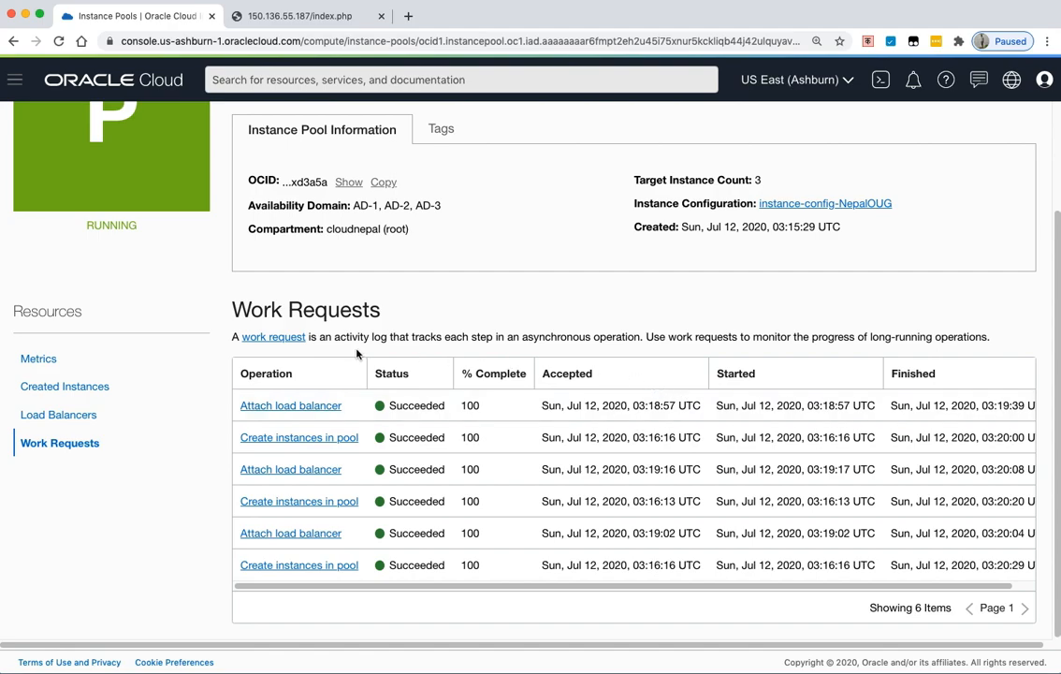
scroll(360, 355, "up", 3)
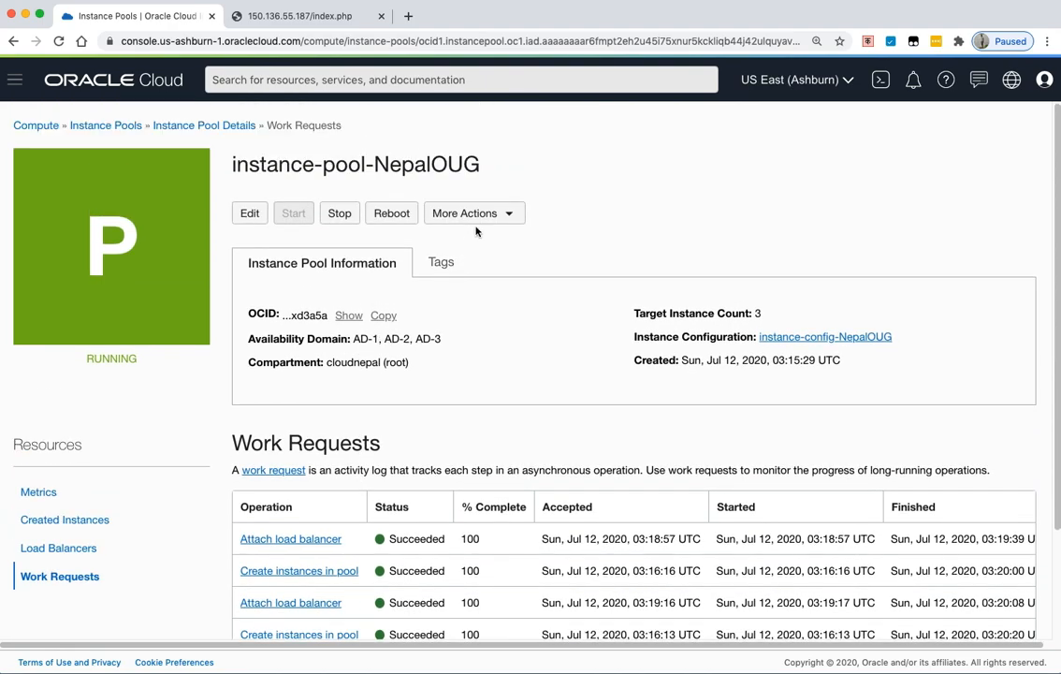
left_click(509, 214)
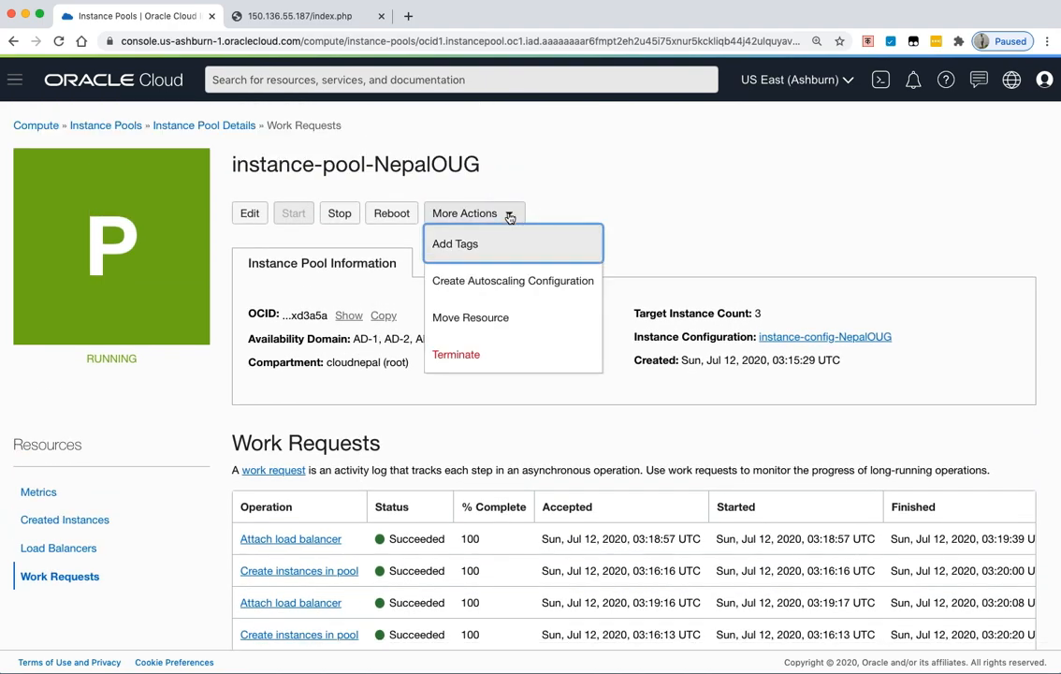
left_click(489, 285)
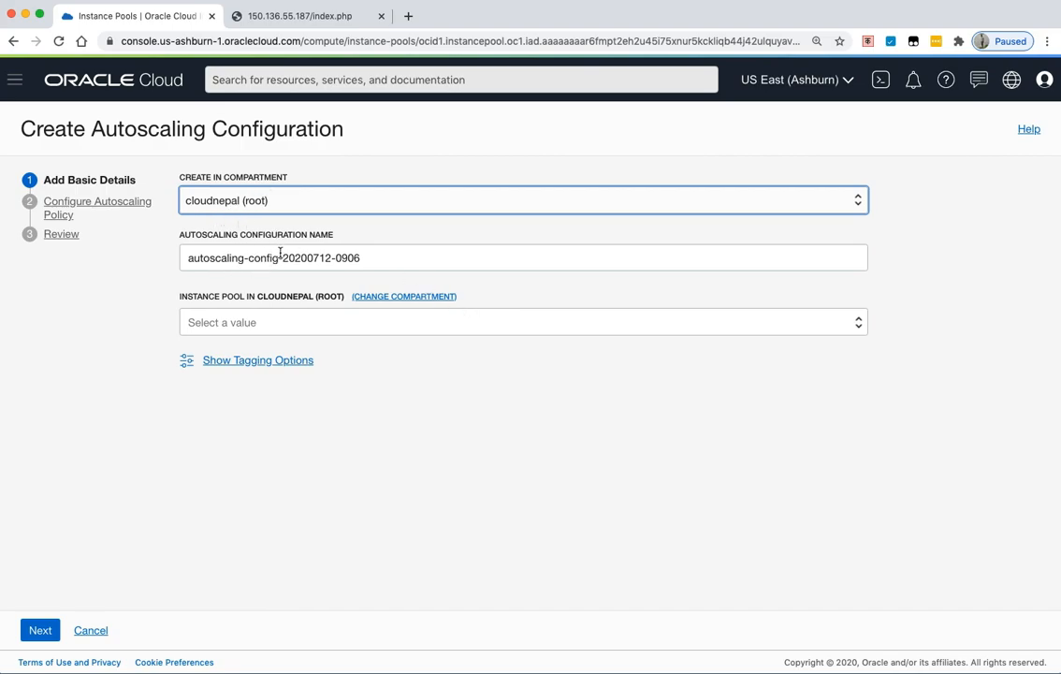
left_click_drag(284, 257, 425, 264)
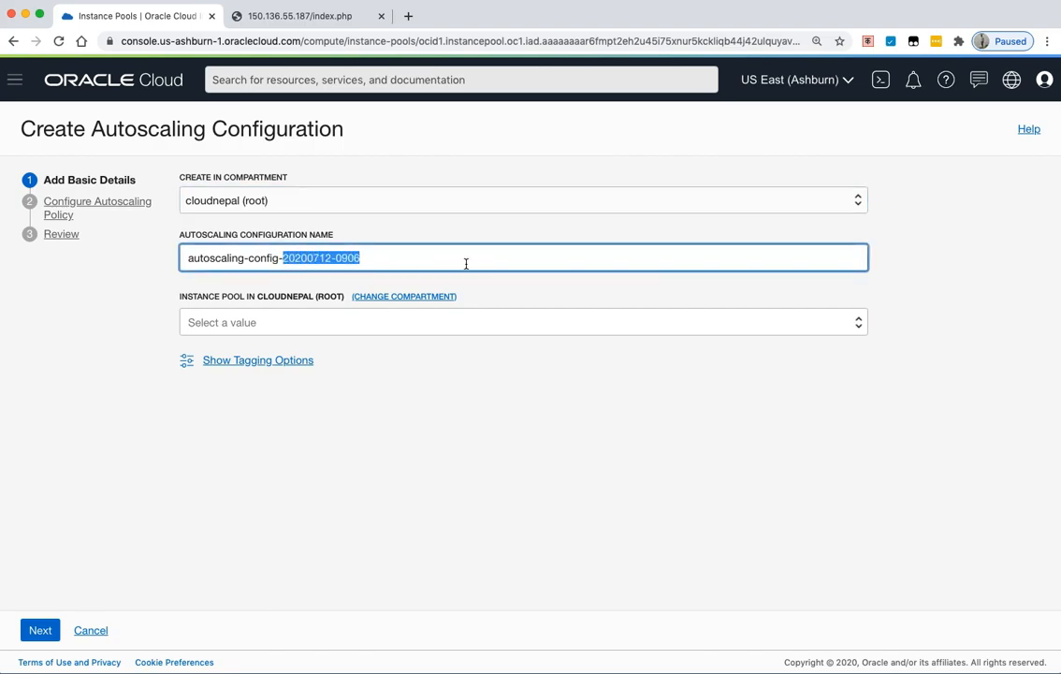
type("NepalOUG")
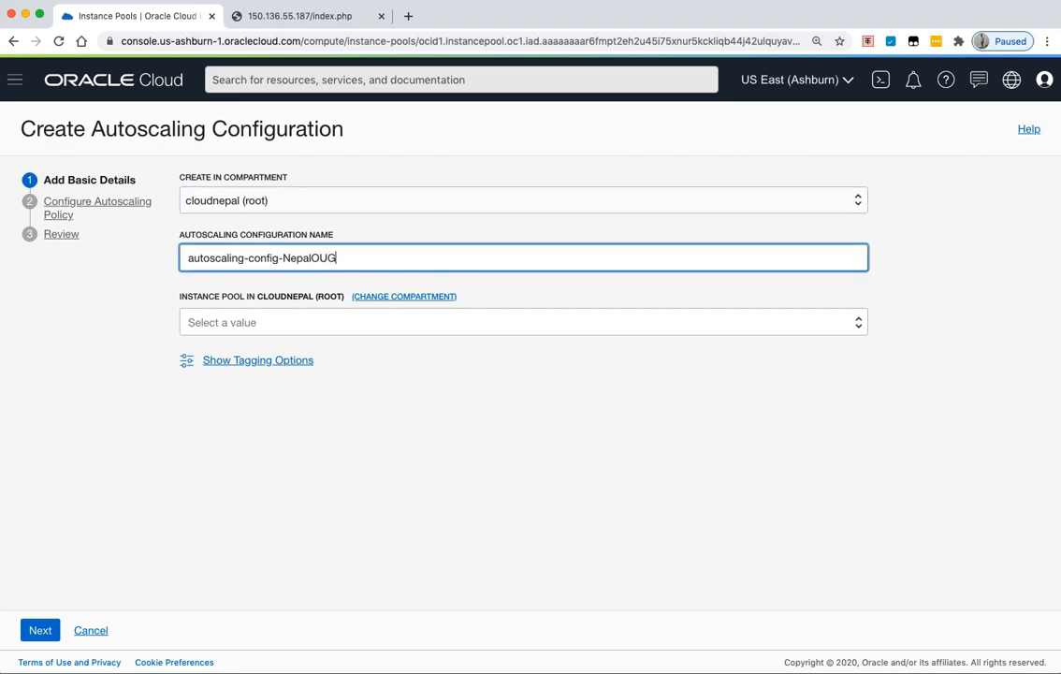
left_click(313, 324)
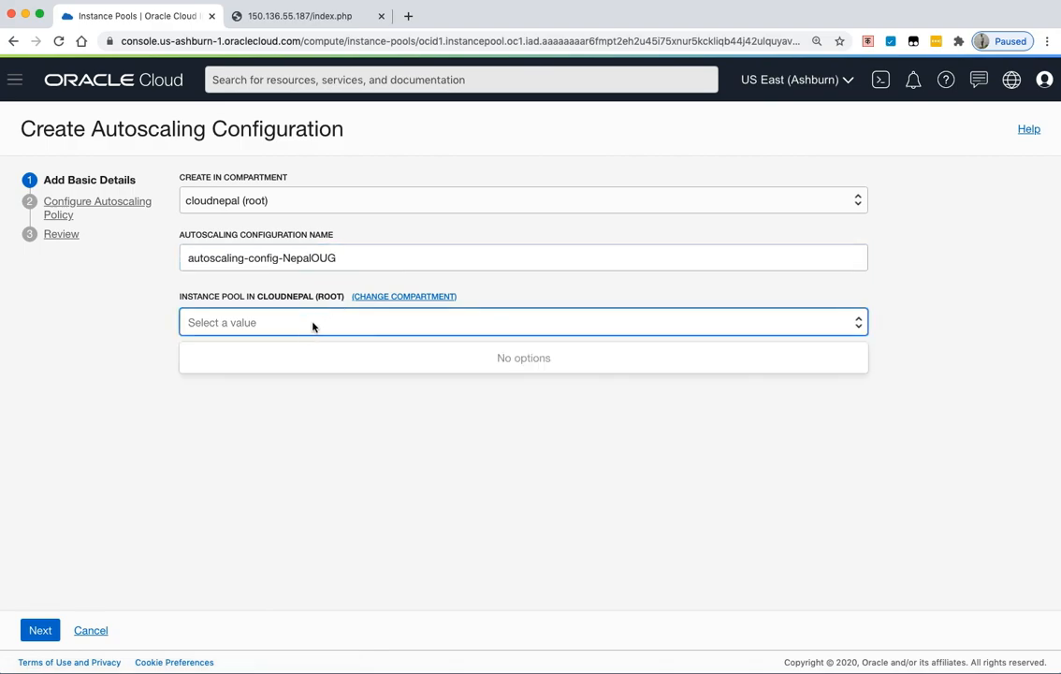
left_click(314, 324)
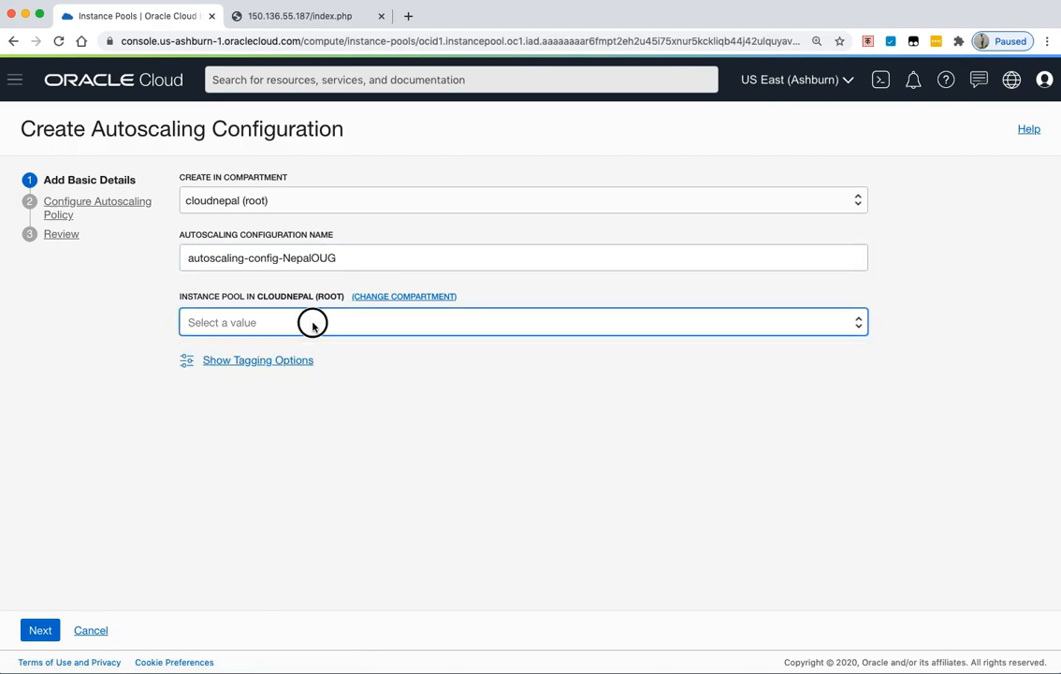
left_click(313, 324)
left_click(313, 323)
left_click(313, 323)
left_click(313, 324)
left_click(90, 632)
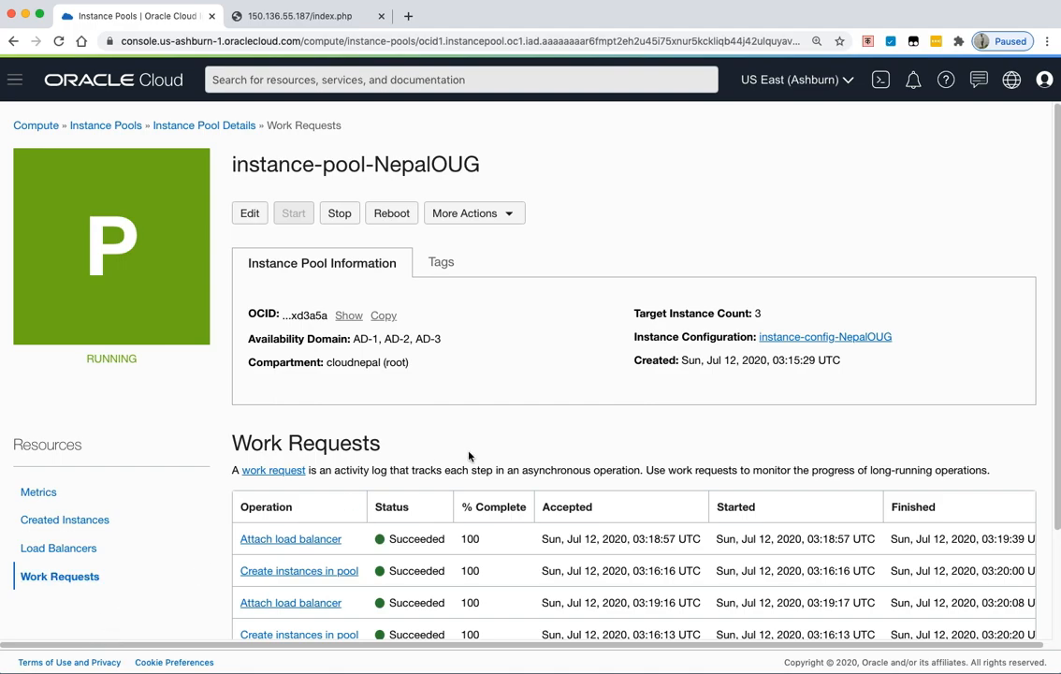
- Reload the pool page and start an autoscaling configuration named autoscaling-config-NepalOUG for instance-pool-NepalOUG, continuing to the policy settings
left_click(58, 41)
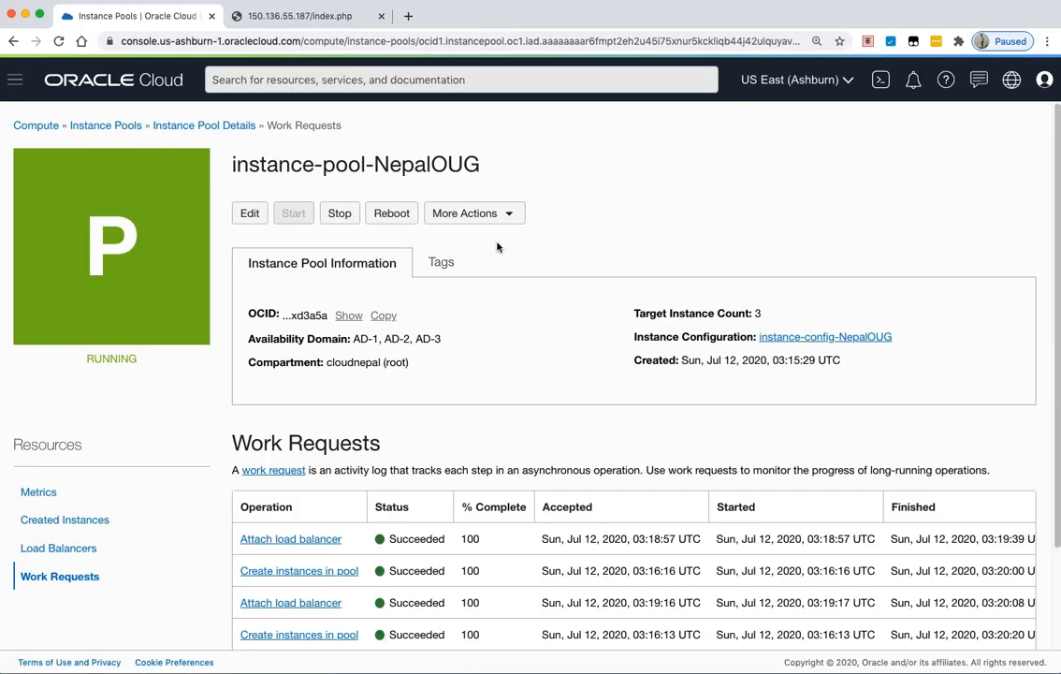
left_click(508, 215)
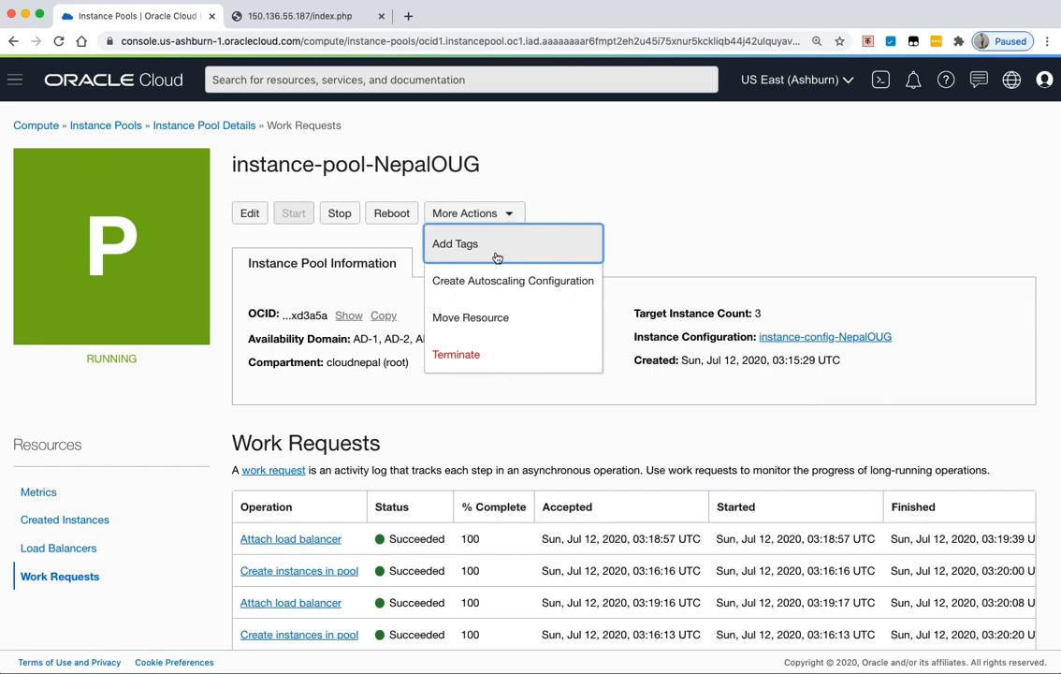
left_click(489, 283)
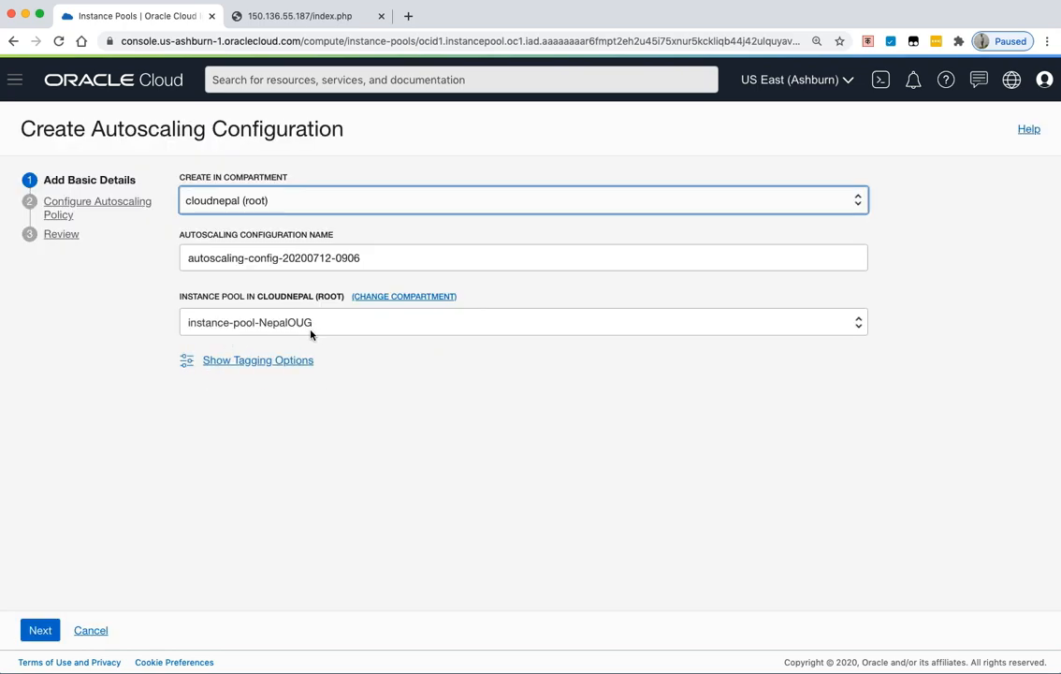
left_click(282, 261)
left_click_drag(283, 260, 427, 260)
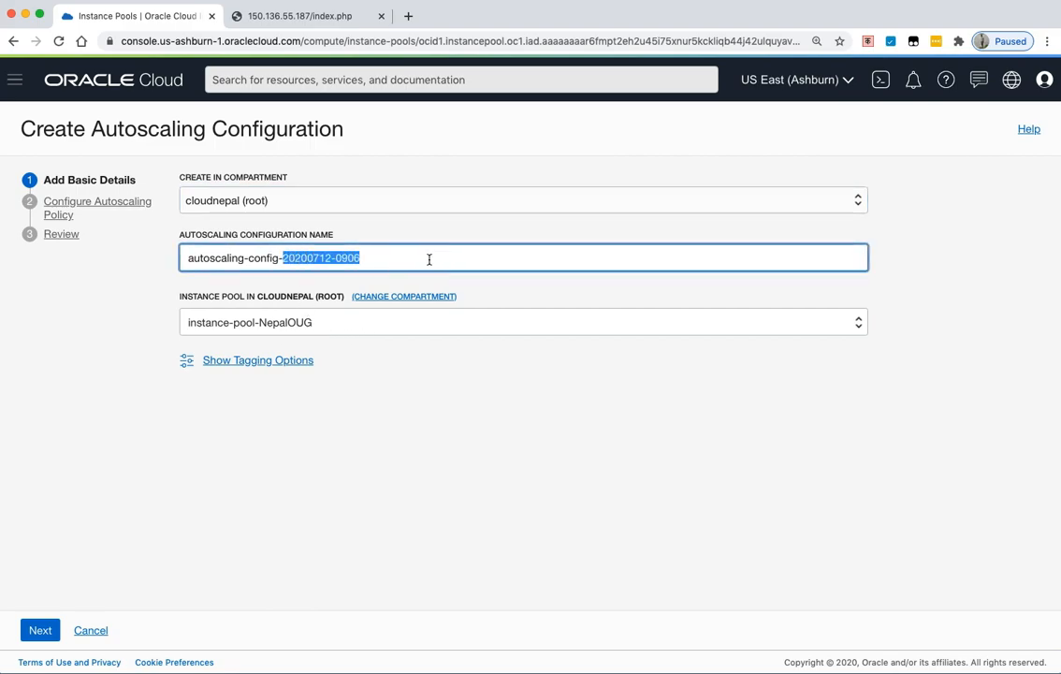
type("NepalOUG")
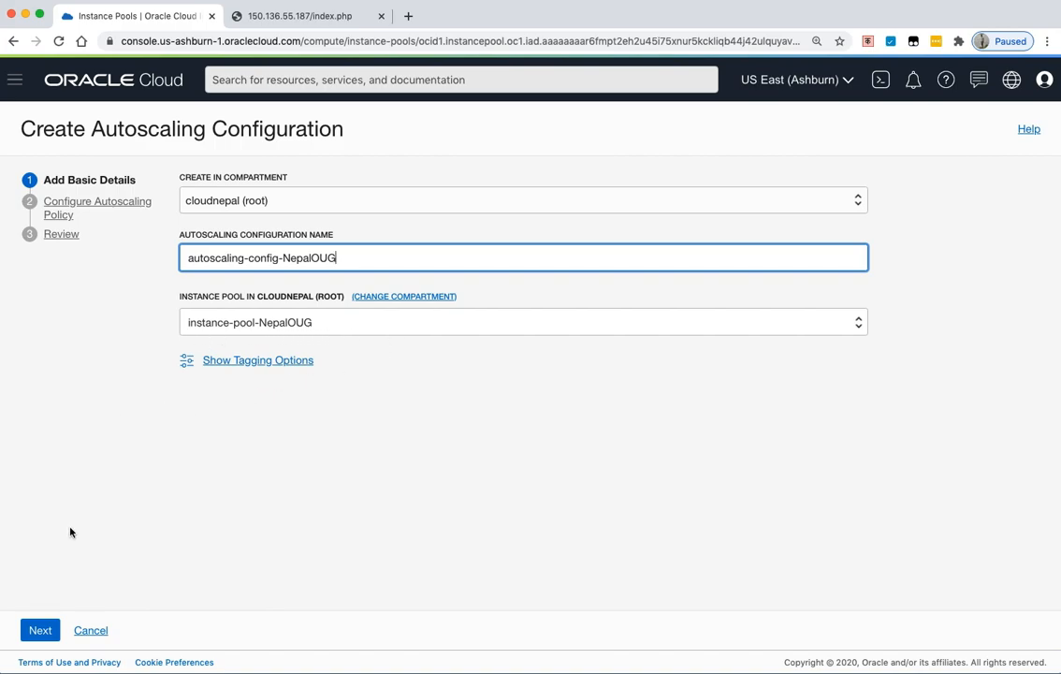
left_click(38, 630)
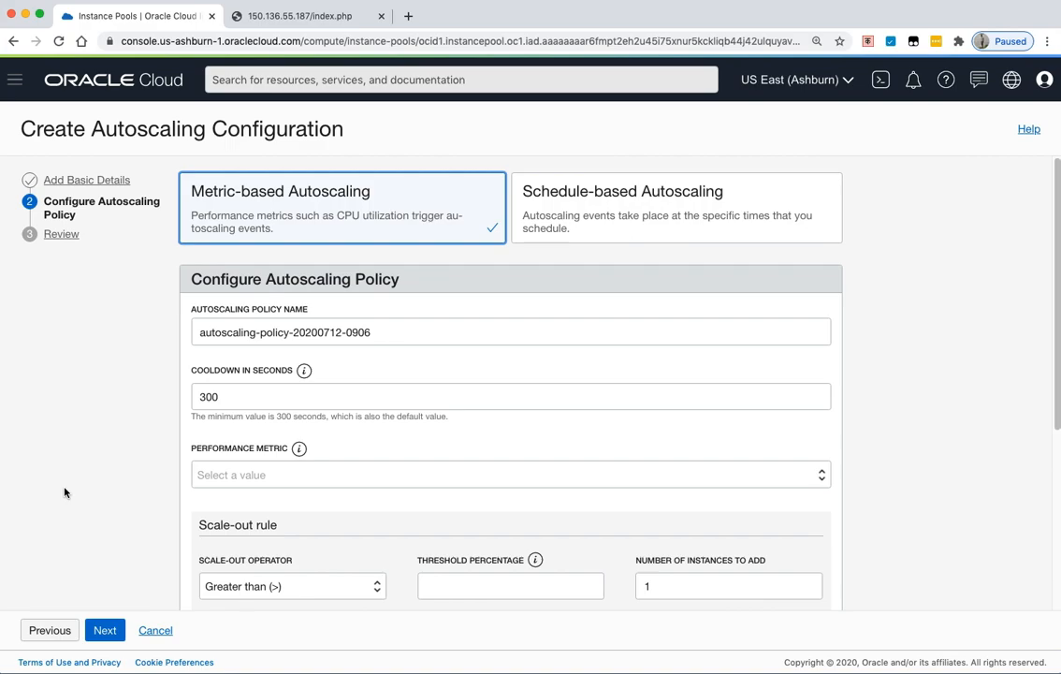
- Choose schedule-based autoscaling and name the first policy autoscaling-policy-Day with a target pool size of 3
left_click(589, 227)
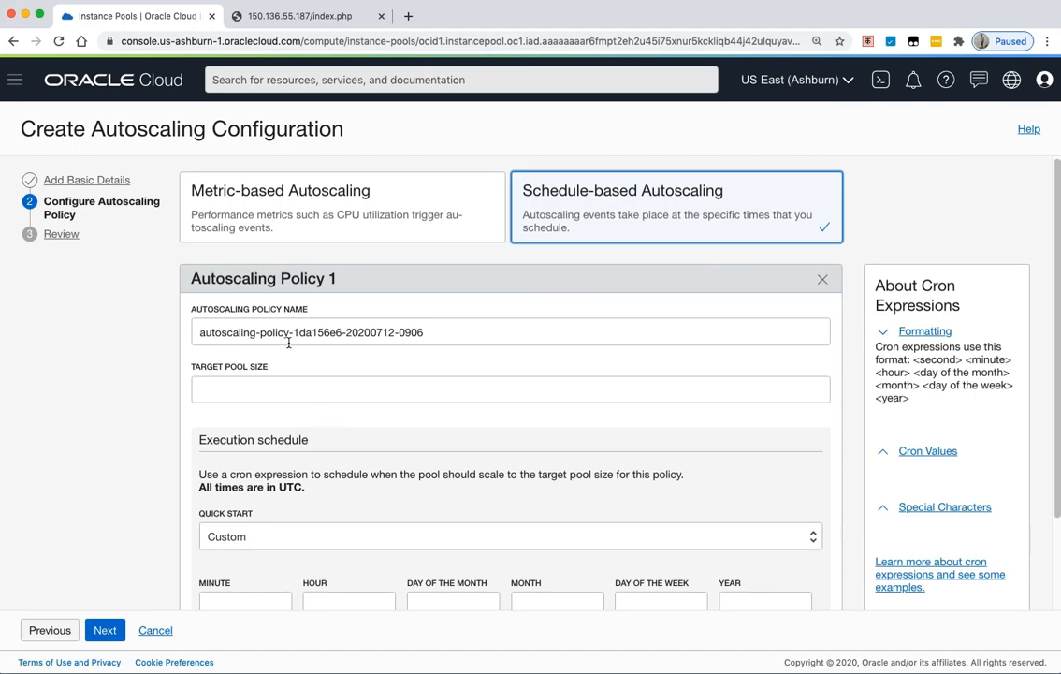
left_click_drag(292, 332, 583, 332)
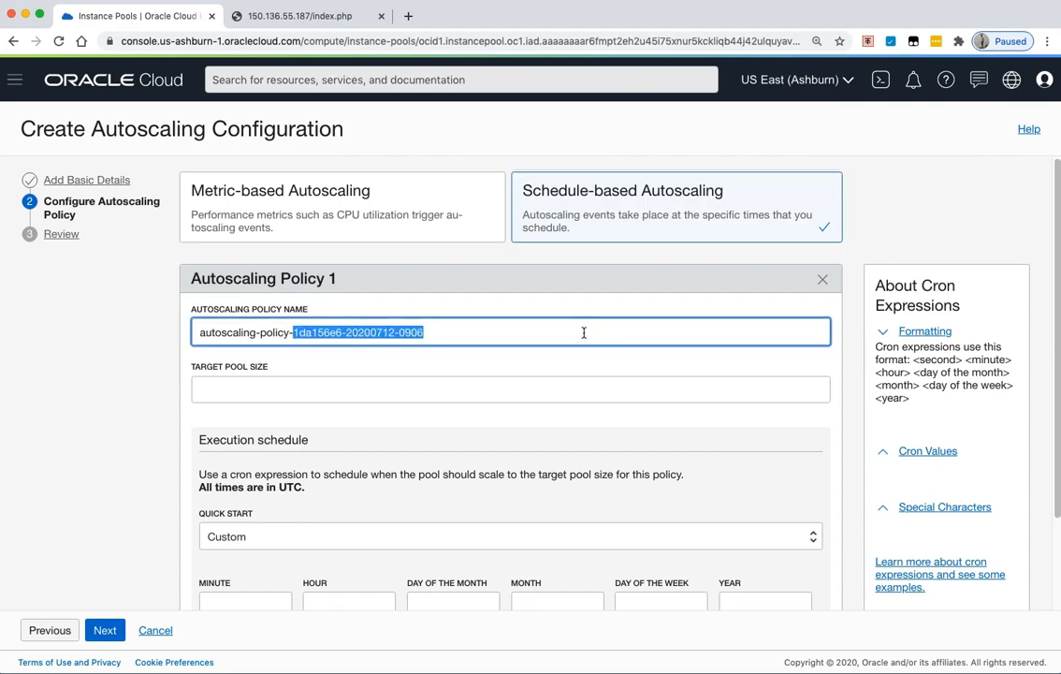
type("Day")
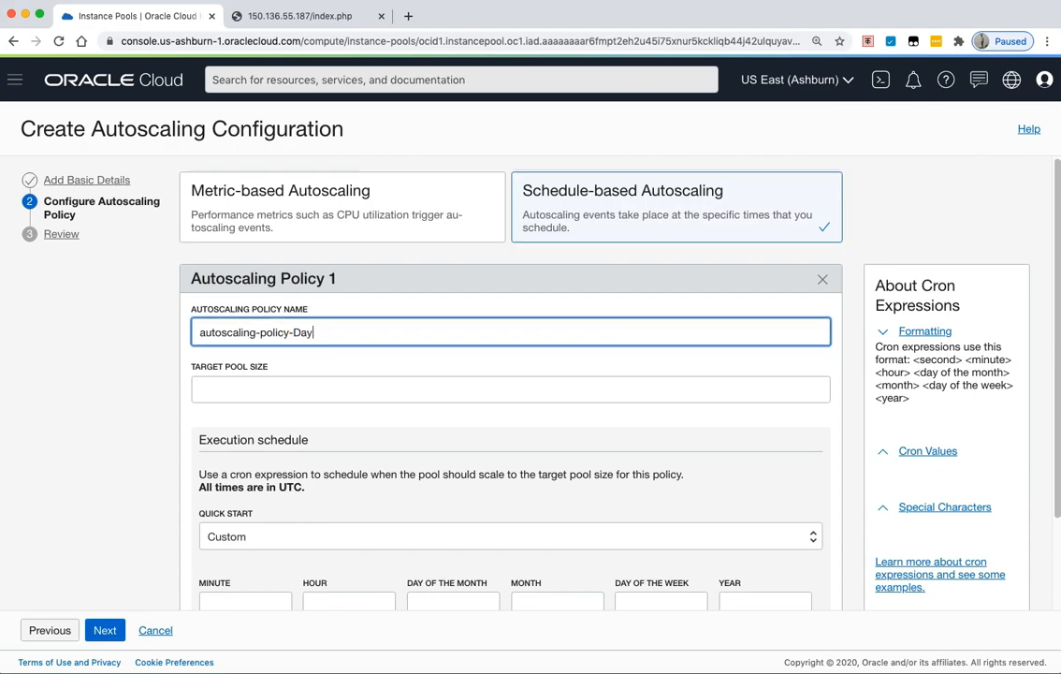
left_click(227, 391)
type("3")
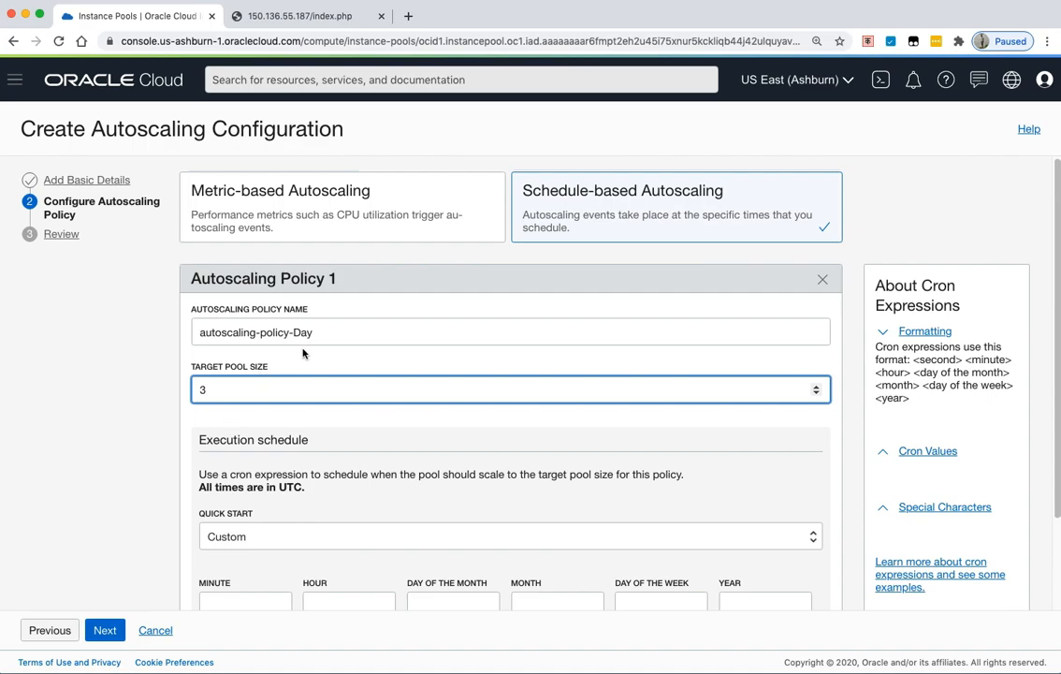
- Schedule the Day policy with a custom cron based on the daily 6 p.m. UTC preset, setting the hour to 9
scroll(278, 487, "down", 3)
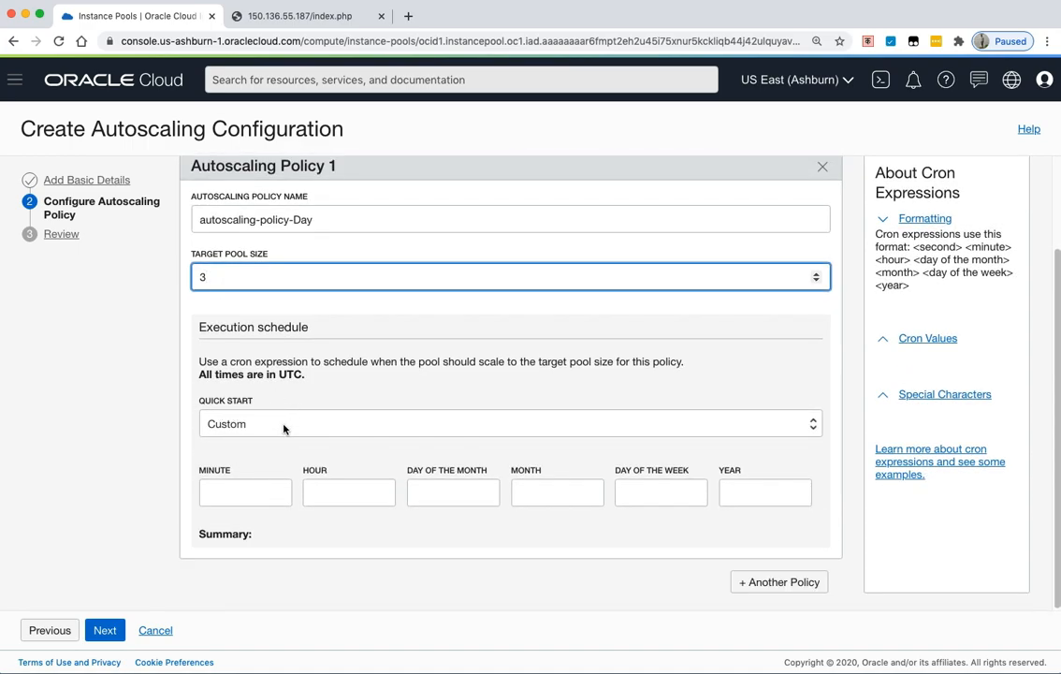
left_click(282, 427)
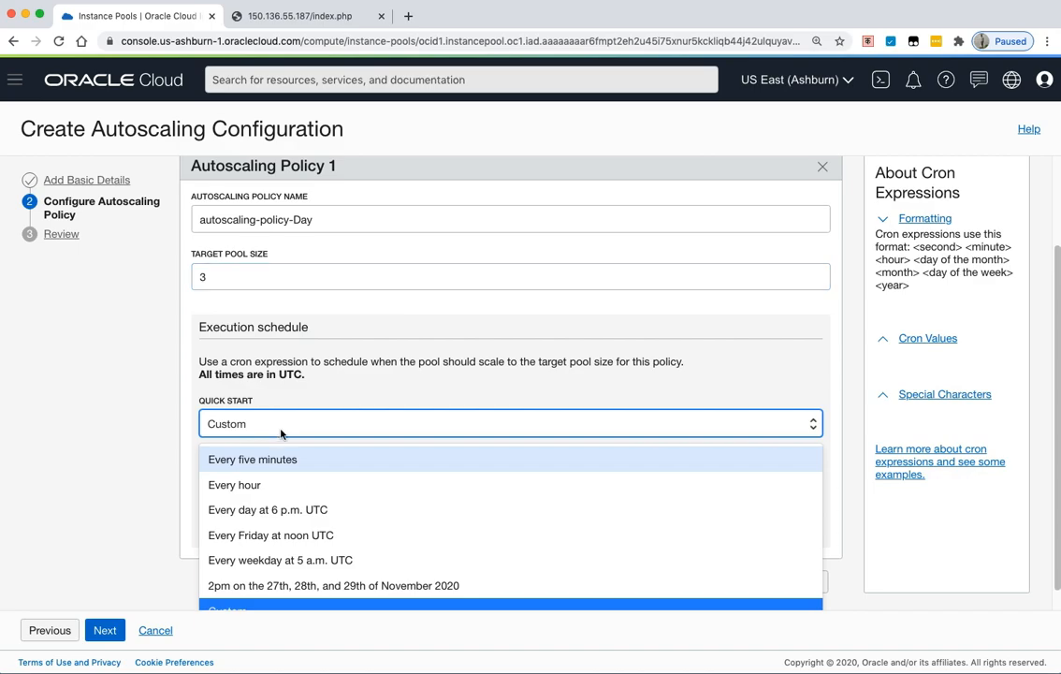
left_click(276, 514)
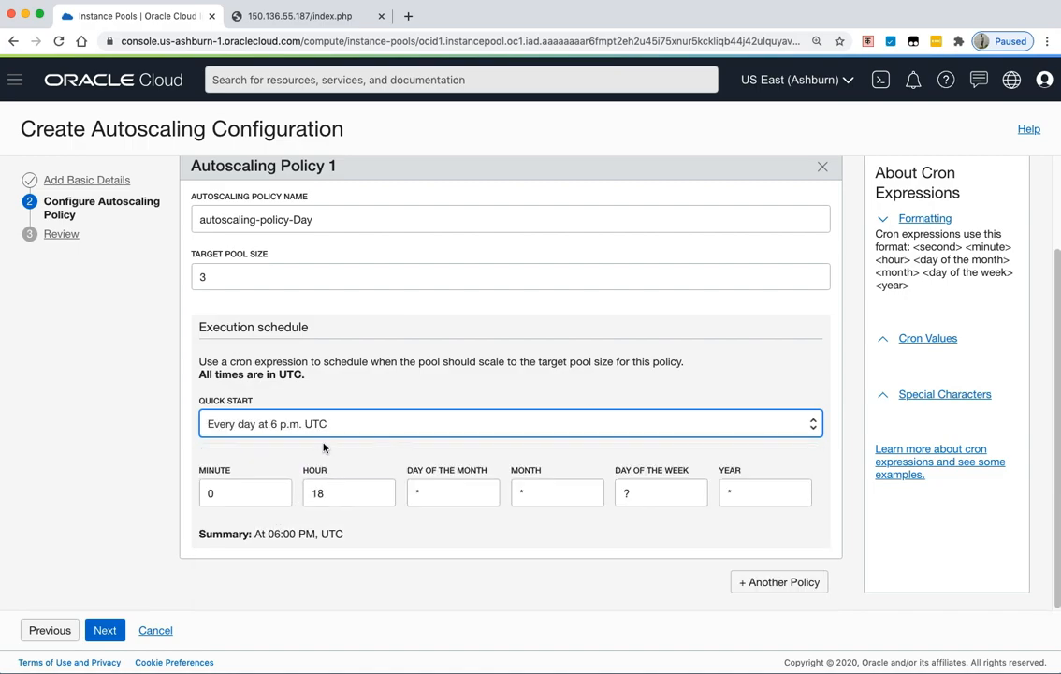
left_click(323, 430)
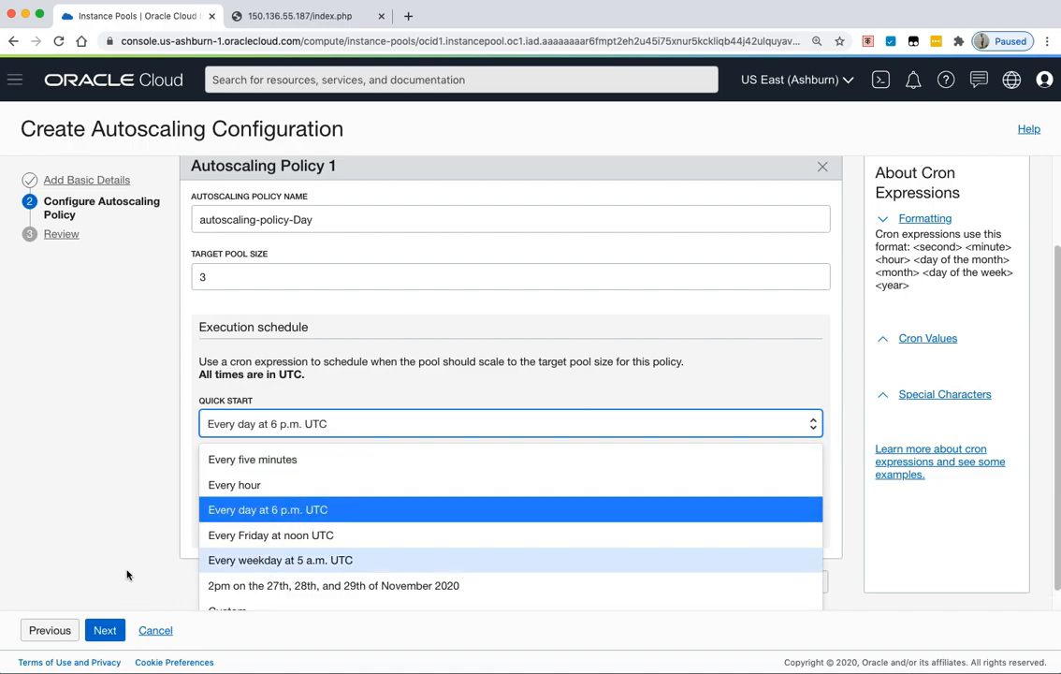
left_click(243, 608)
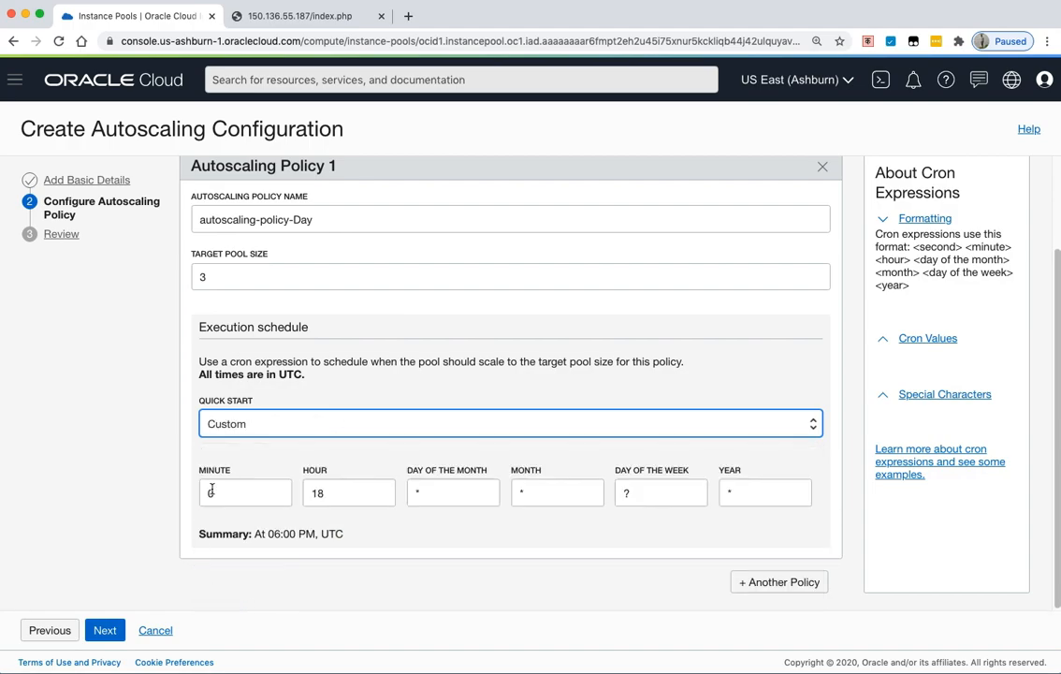
left_click_drag(337, 493, 286, 492)
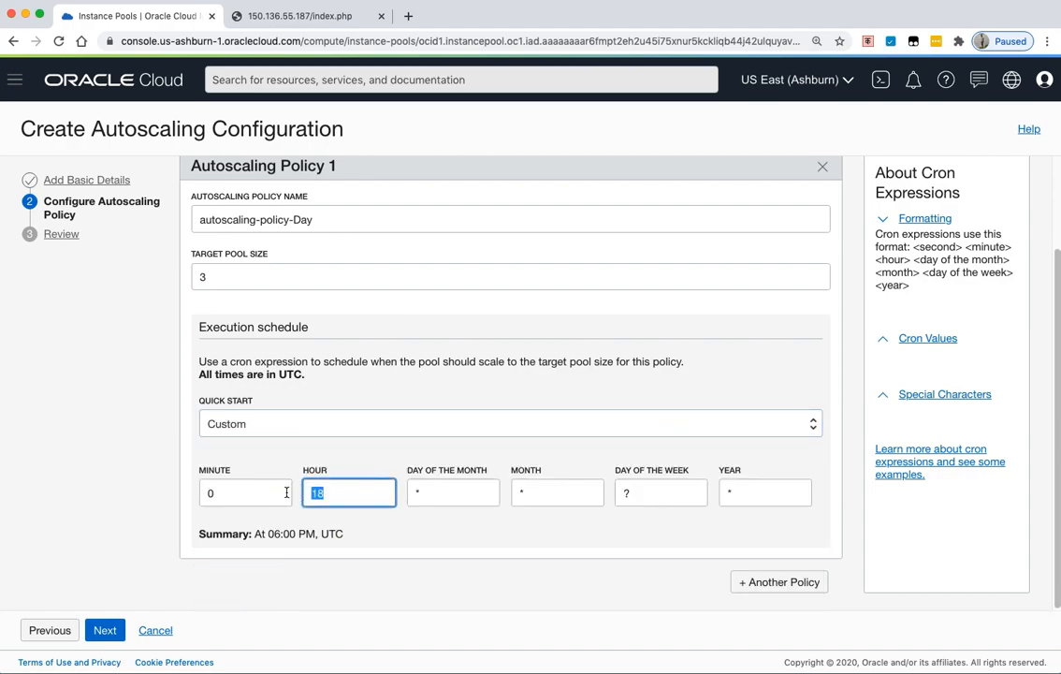
type("9")
left_click(637, 495)
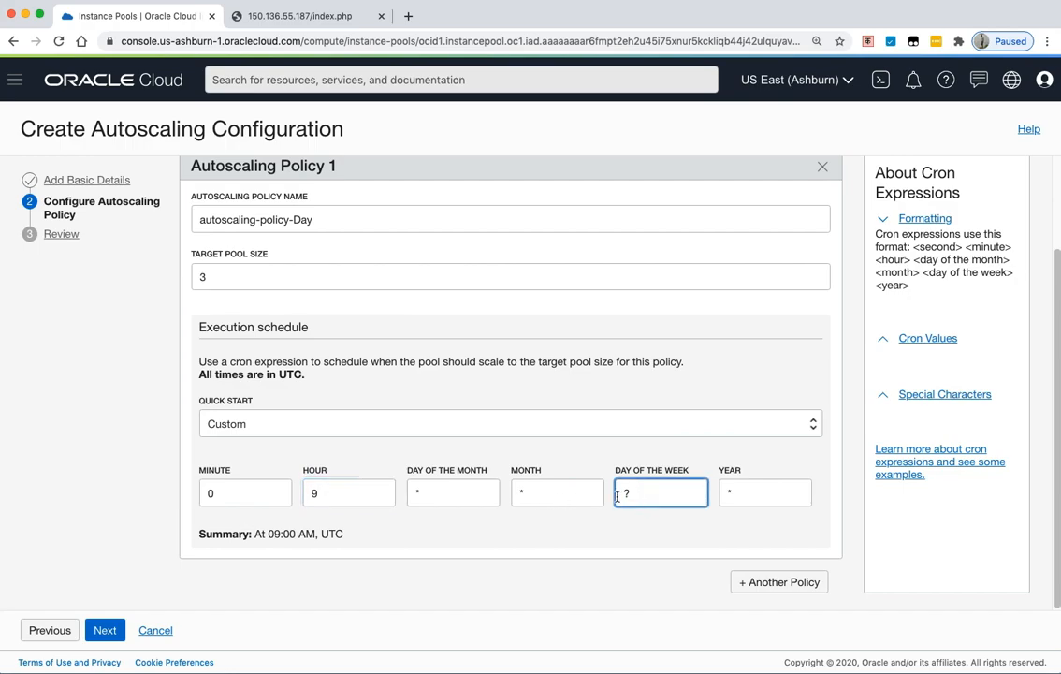
key("BackSpace")
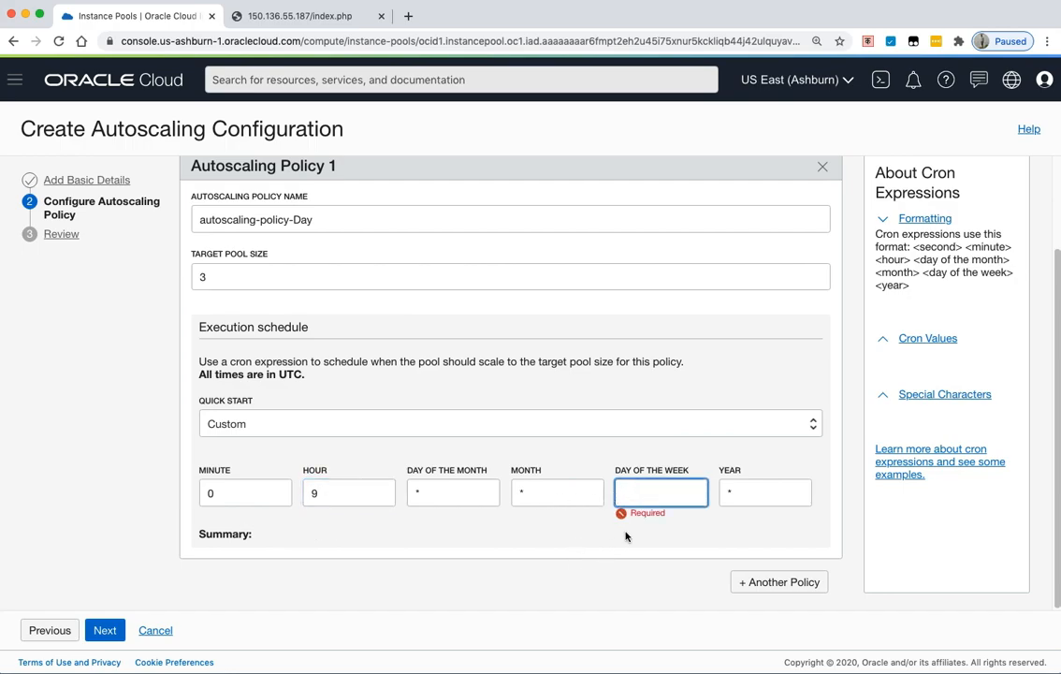
left_click(749, 493)
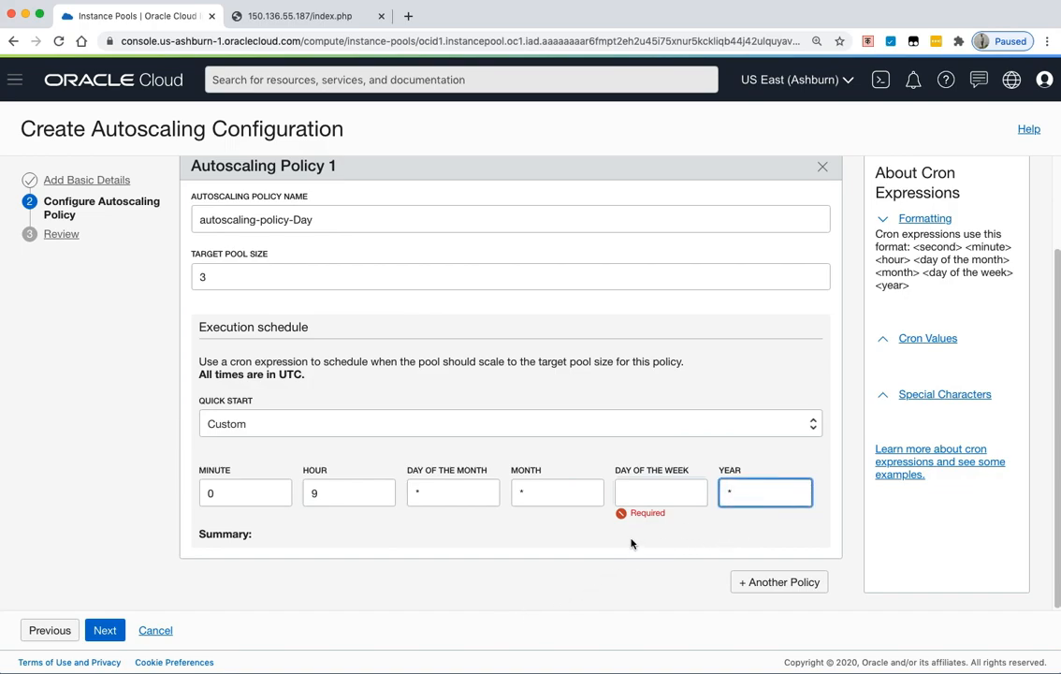
left_click(638, 493)
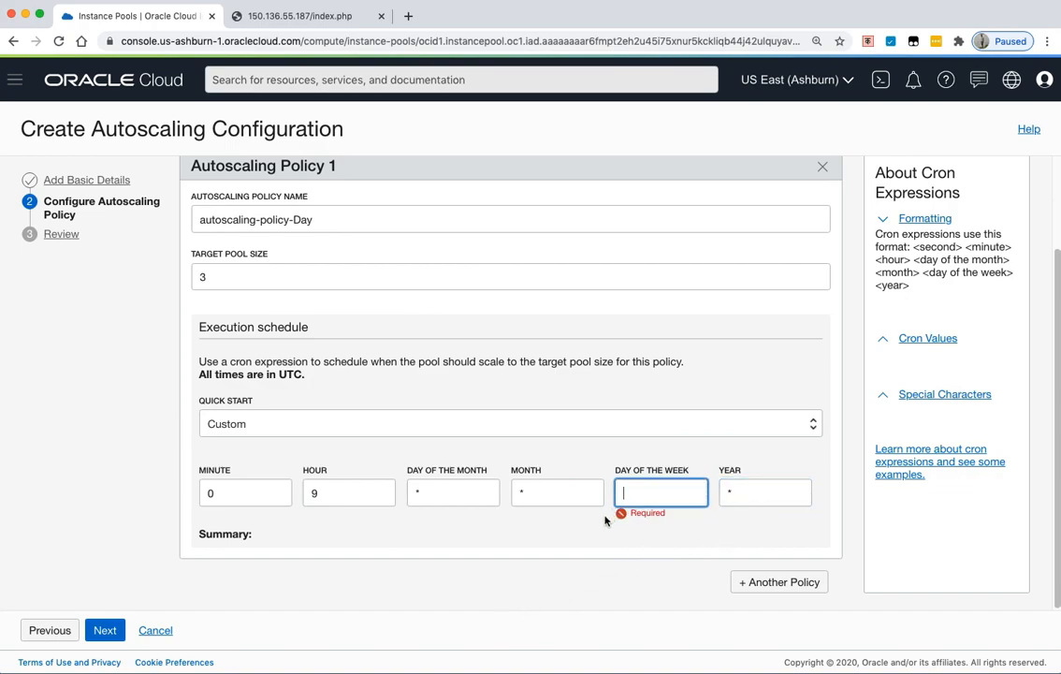
type("?")
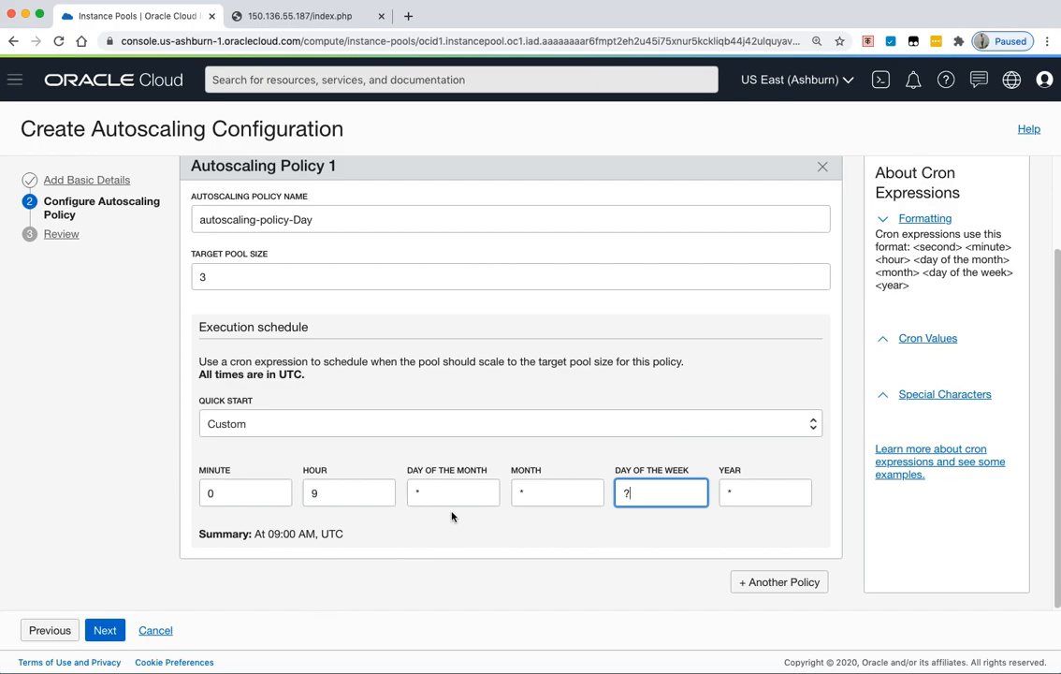
- Add a second scheduled policy named autoscaling-policy-Night with a target pool size of 1
left_click(785, 584)
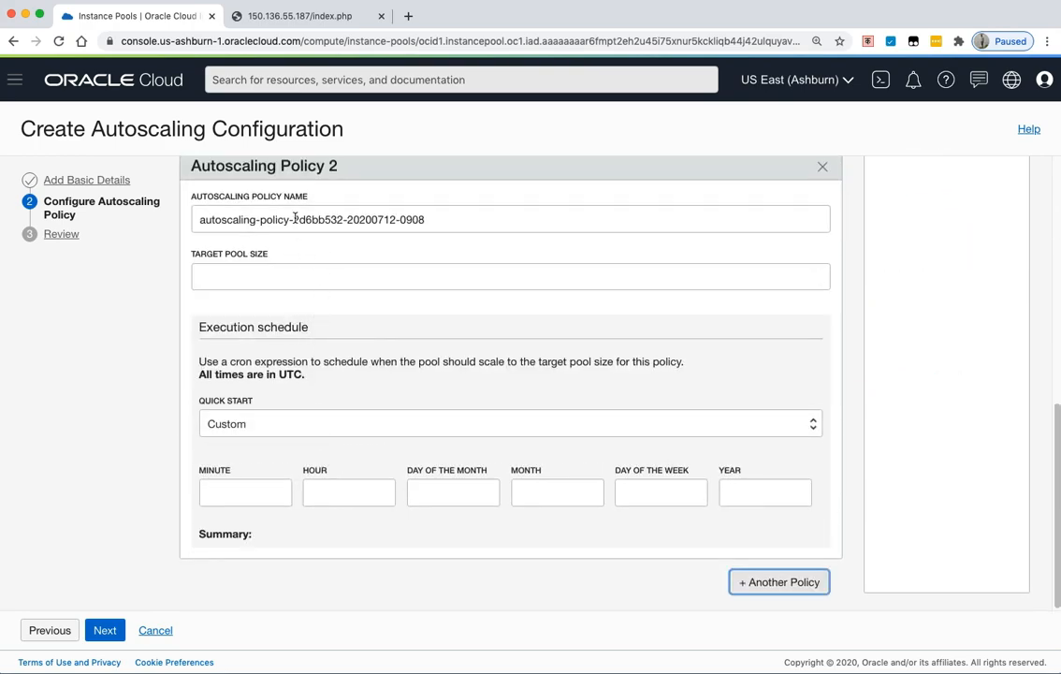
left_click_drag(293, 219, 496, 221)
type("Nei")
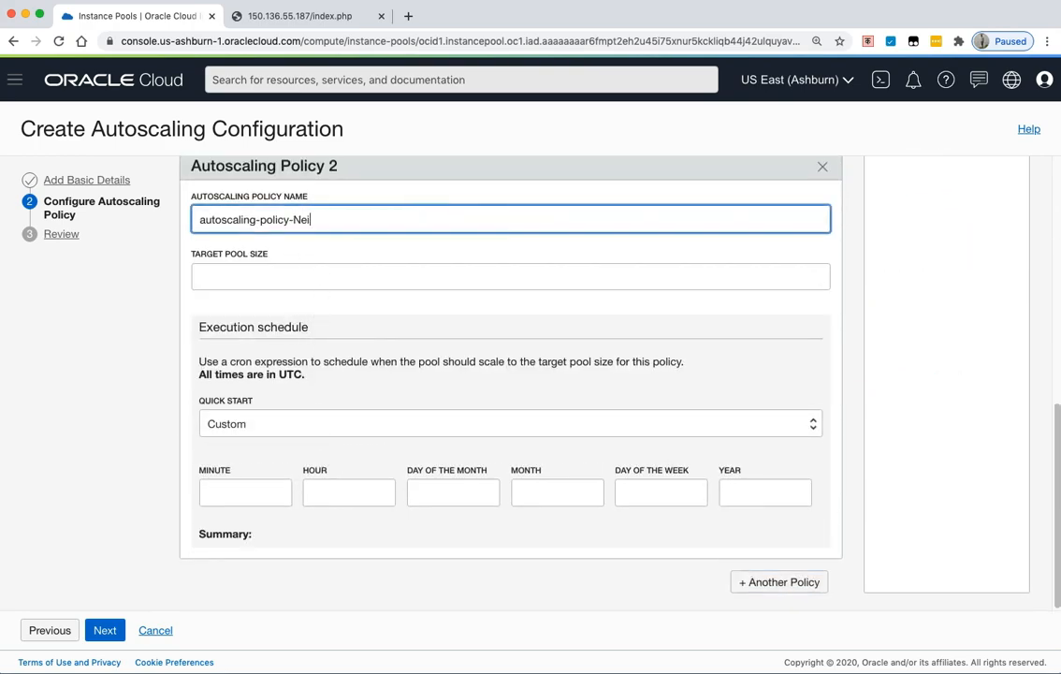
key("BackSpace")
key("BackSpace")
type("ight")
left_click(209, 275)
type("1")
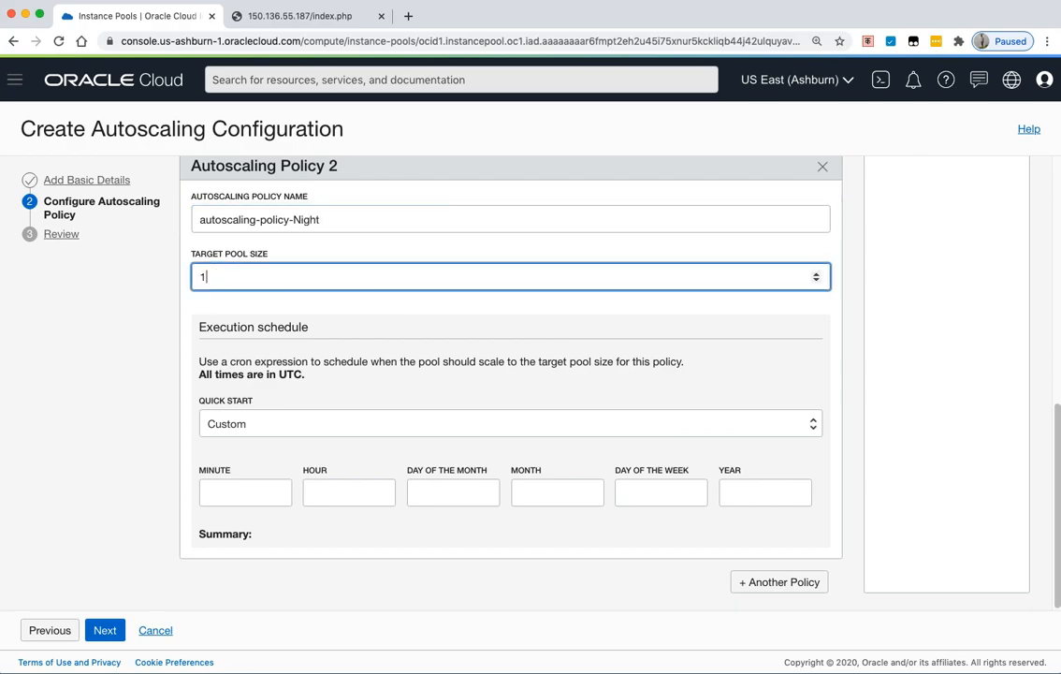
- Set the Night policy's execution schedule to every day at 6 p.m. UTC and check its cron fields
left_click(267, 425)
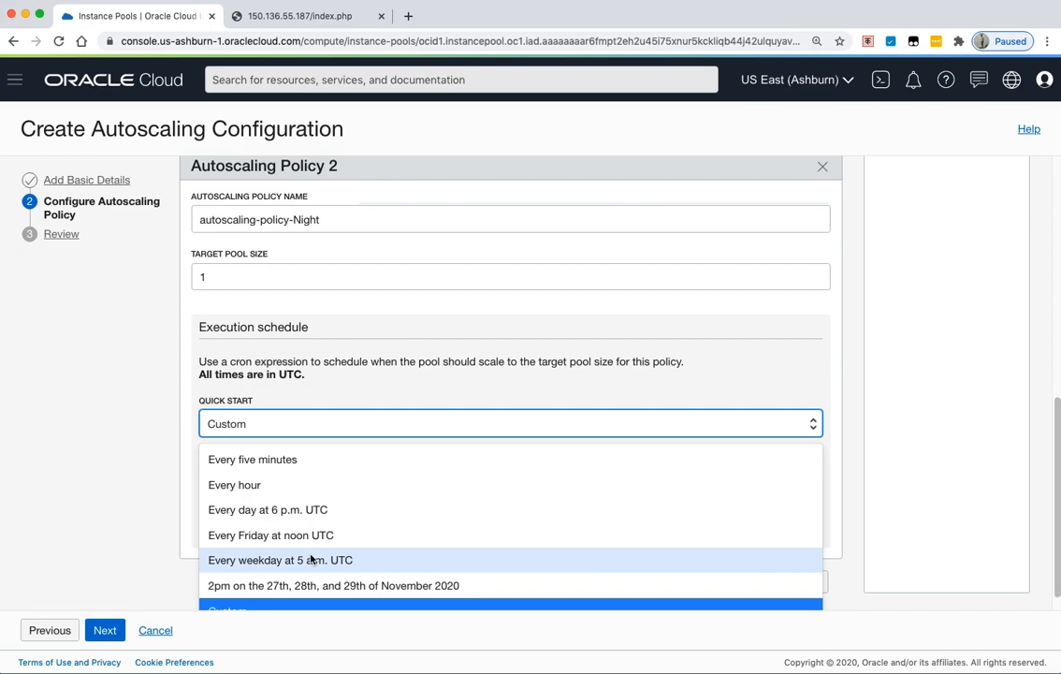
left_click(303, 509)
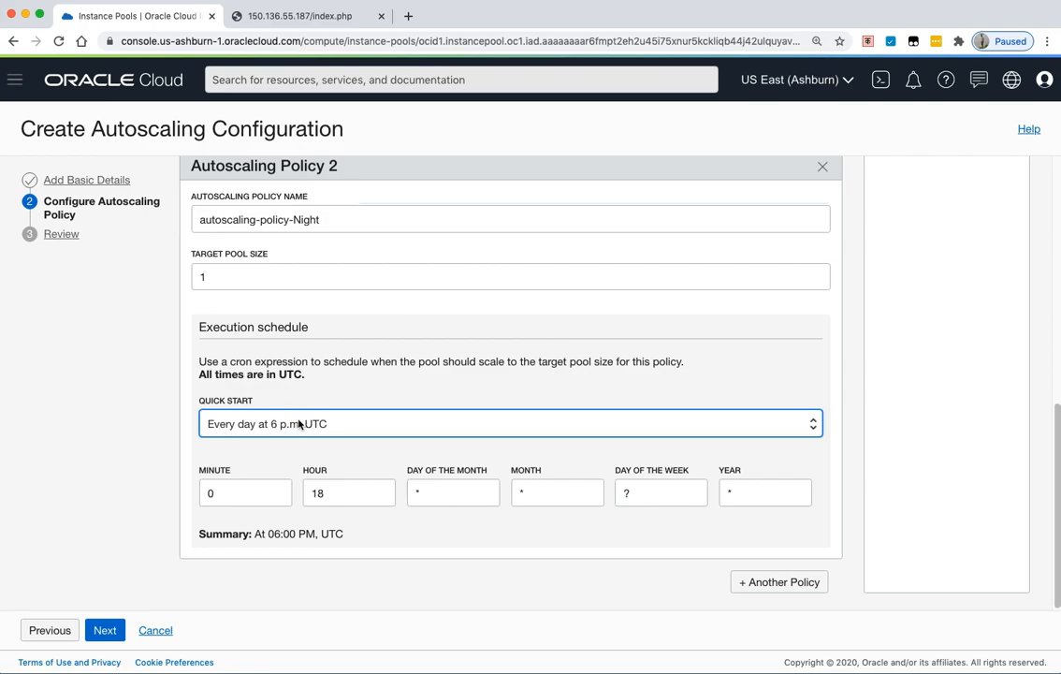
left_click(218, 492)
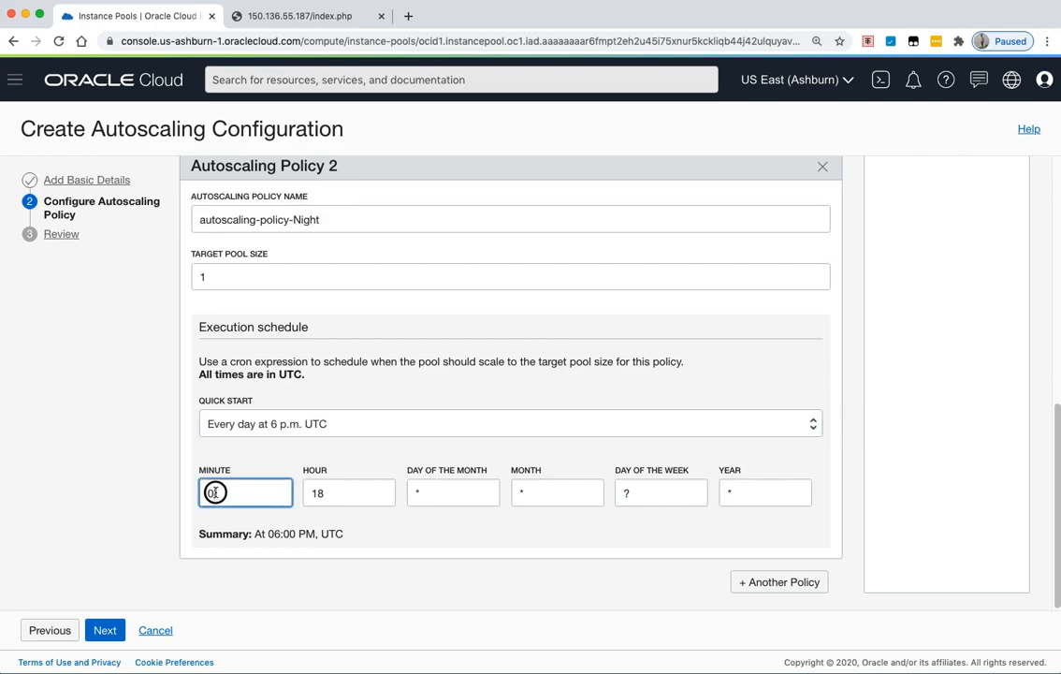
left_click_drag(344, 493, 300, 496)
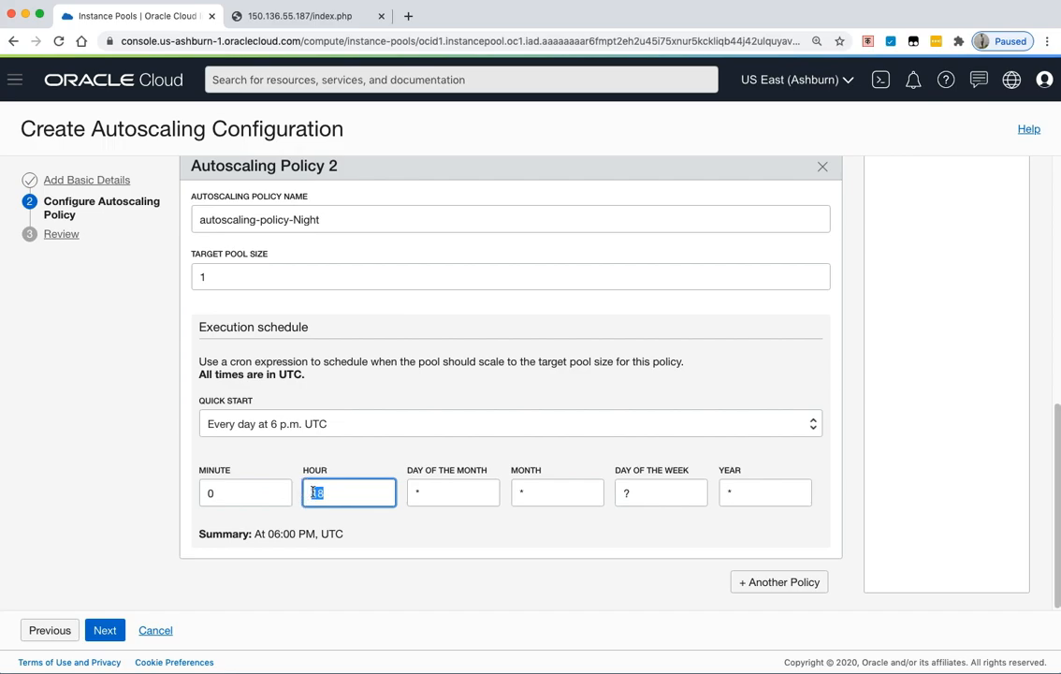
left_click(435, 494)
left_click(545, 496)
left_click(754, 497)
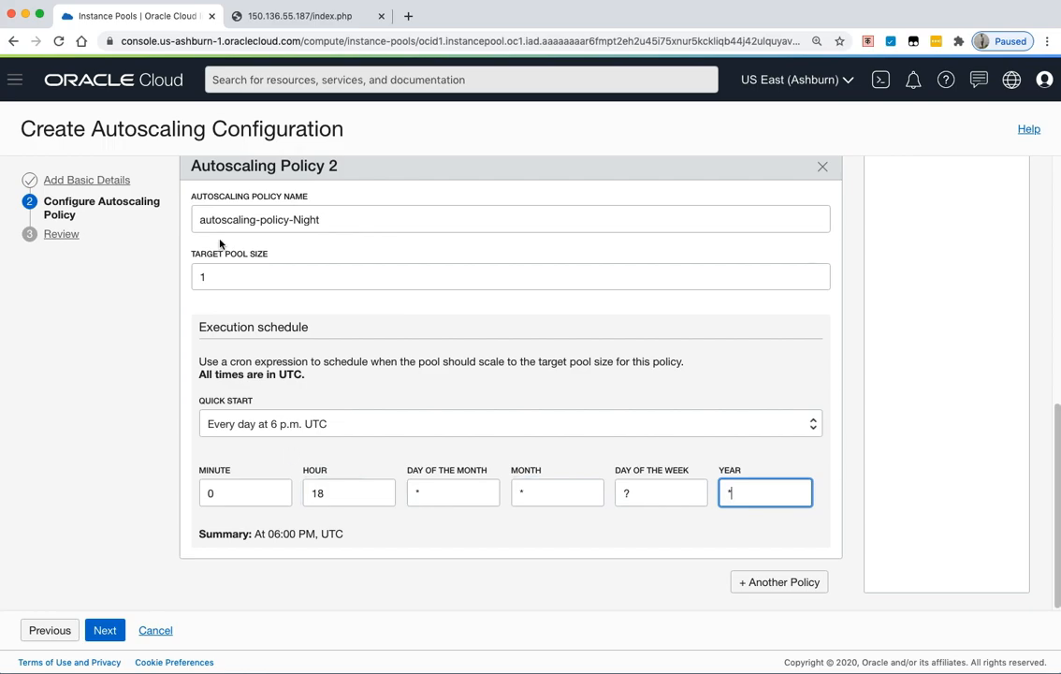
left_click(214, 279)
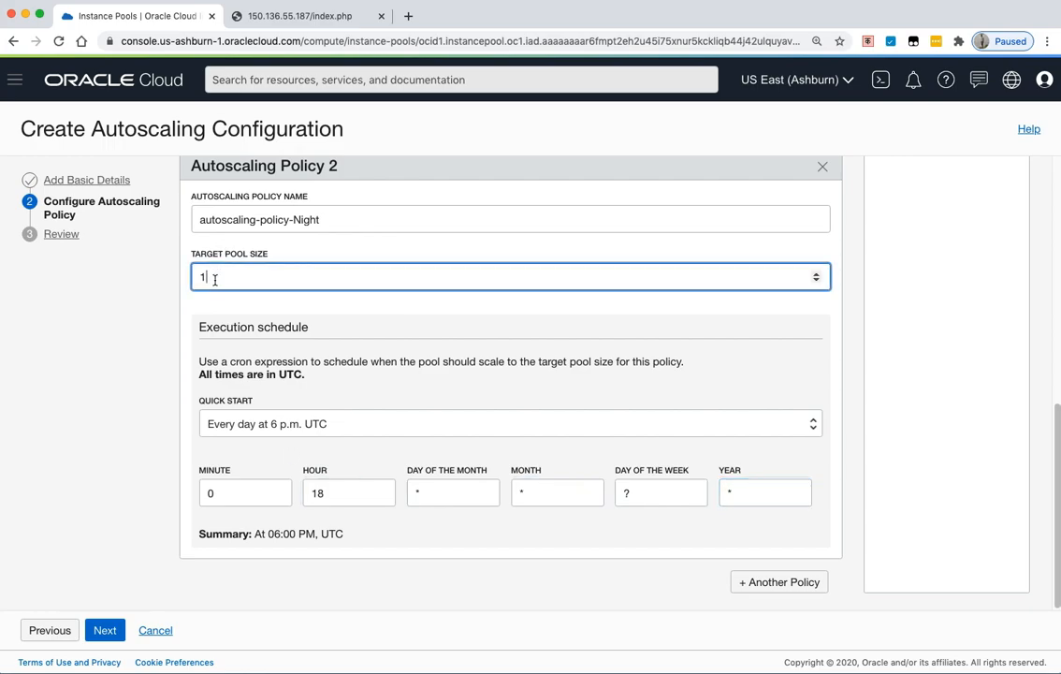
key("BackSpace")
type("4")
key("BackSpace")
type("01")
key("BackSpace")
key("BackSpace")
type("1")
left_click(326, 311)
- Switch the configuration to metric-based autoscaling and name its policy autoscaling-policy-NepalOUG
scroll(318, 323, "up", 2)
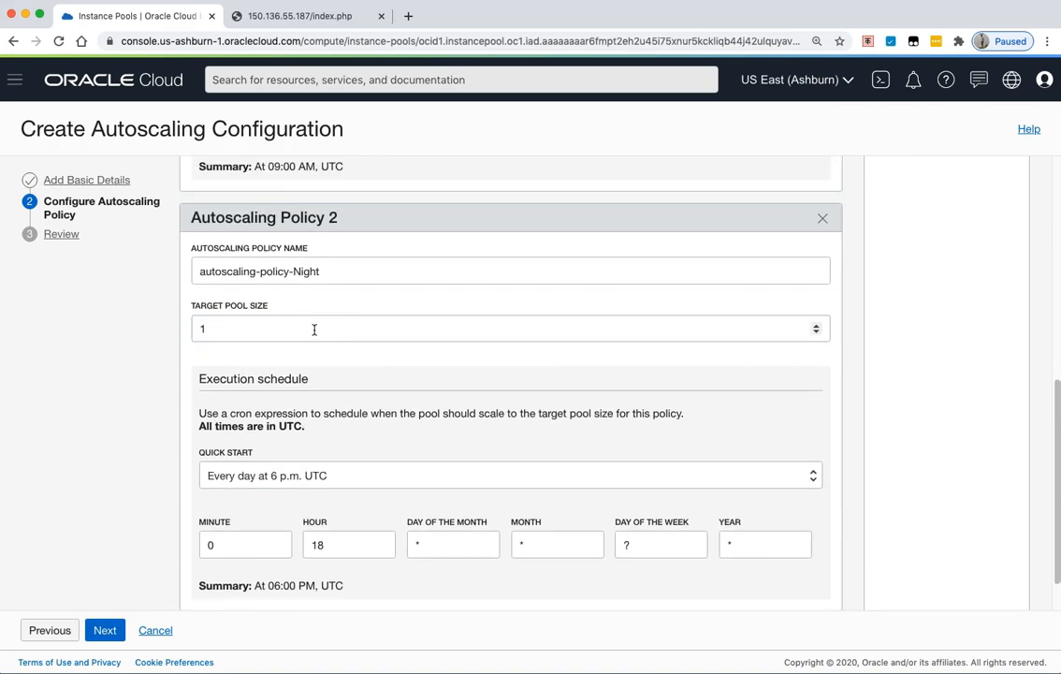
scroll(314, 330, "up", 6)
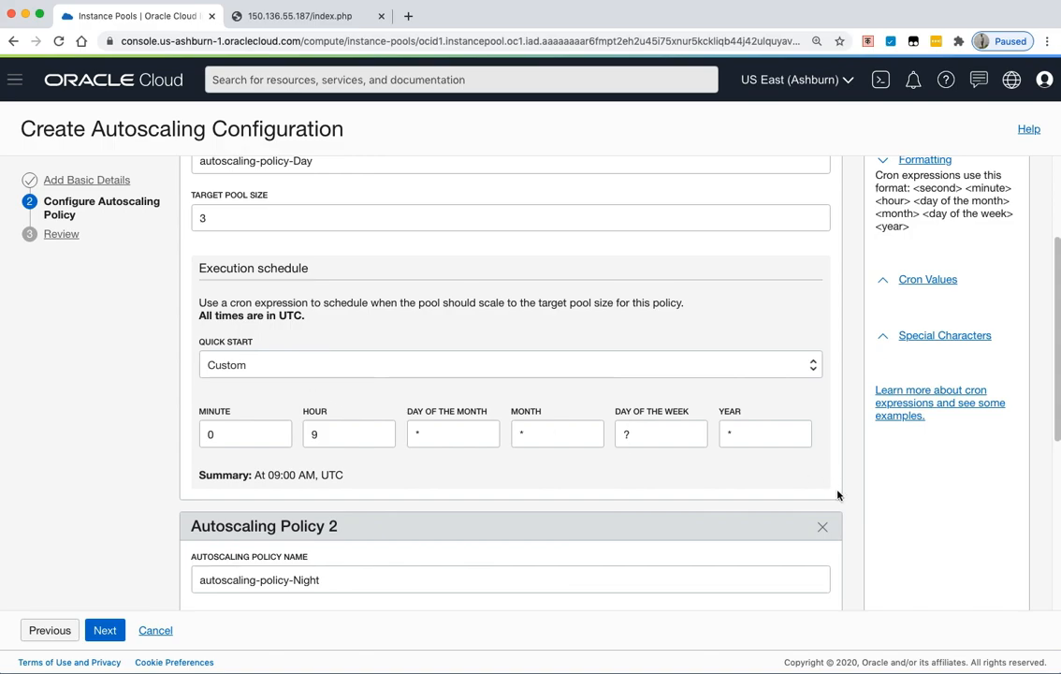
scroll(814, 491, "down", 5)
scroll(694, 451, "up", 5)
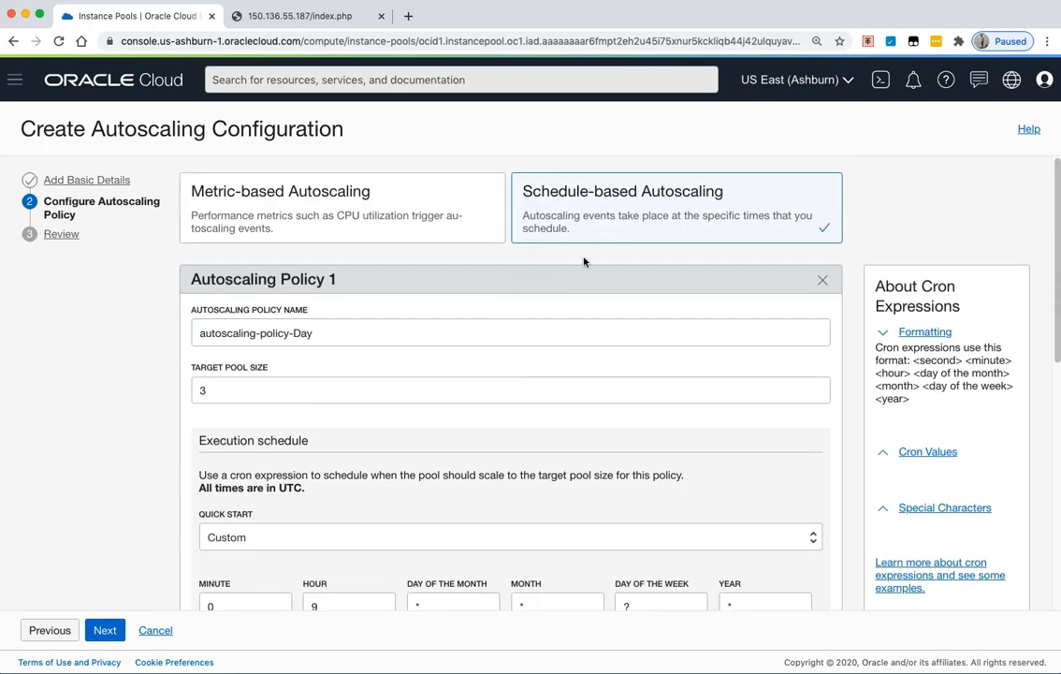
left_click(312, 215)
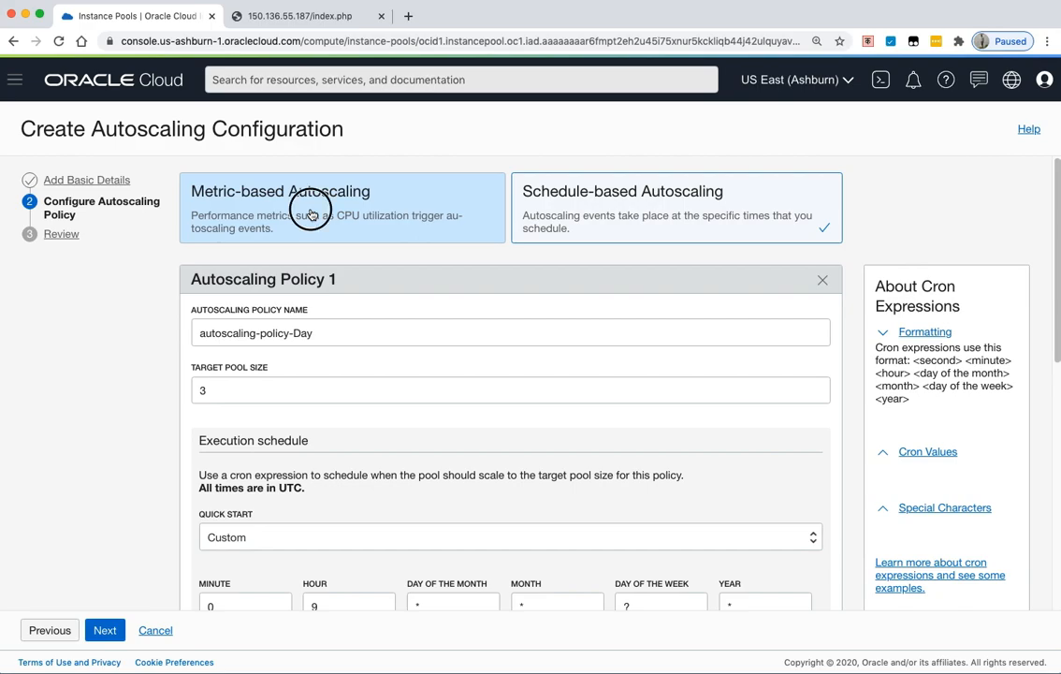
left_click_drag(292, 332, 411, 332)
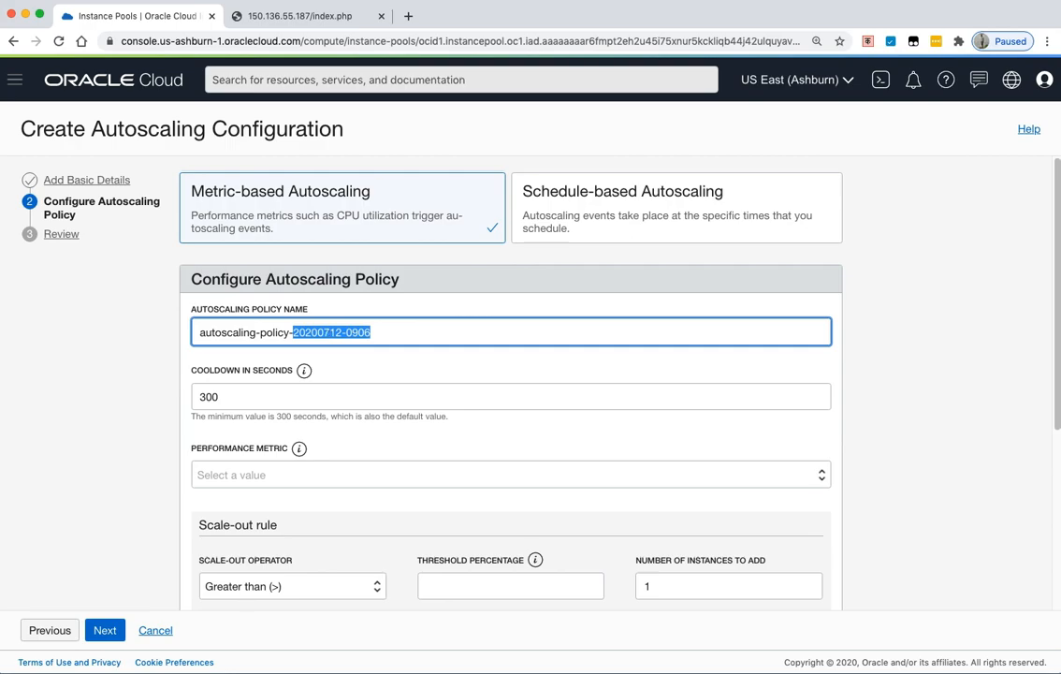
type("NepalOUG")
- Set the scale-out threshold to 40 percent and choose CPU utilization as the performance metric
left_click(229, 398)
left_click_drag(230, 398, 193, 396)
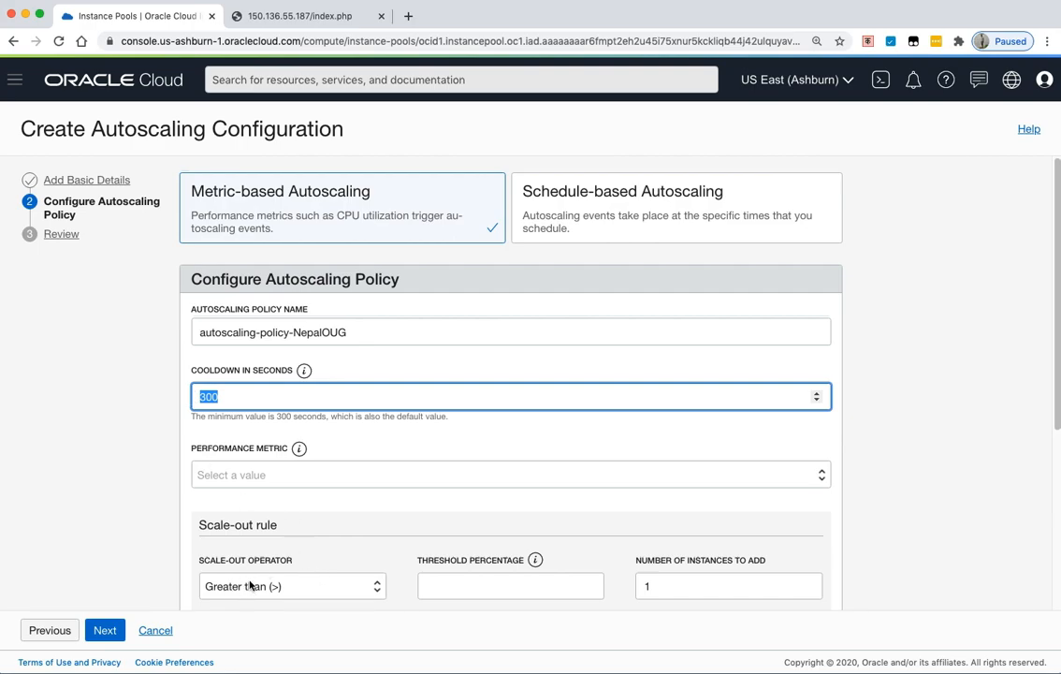
left_click(461, 589)
type("40")
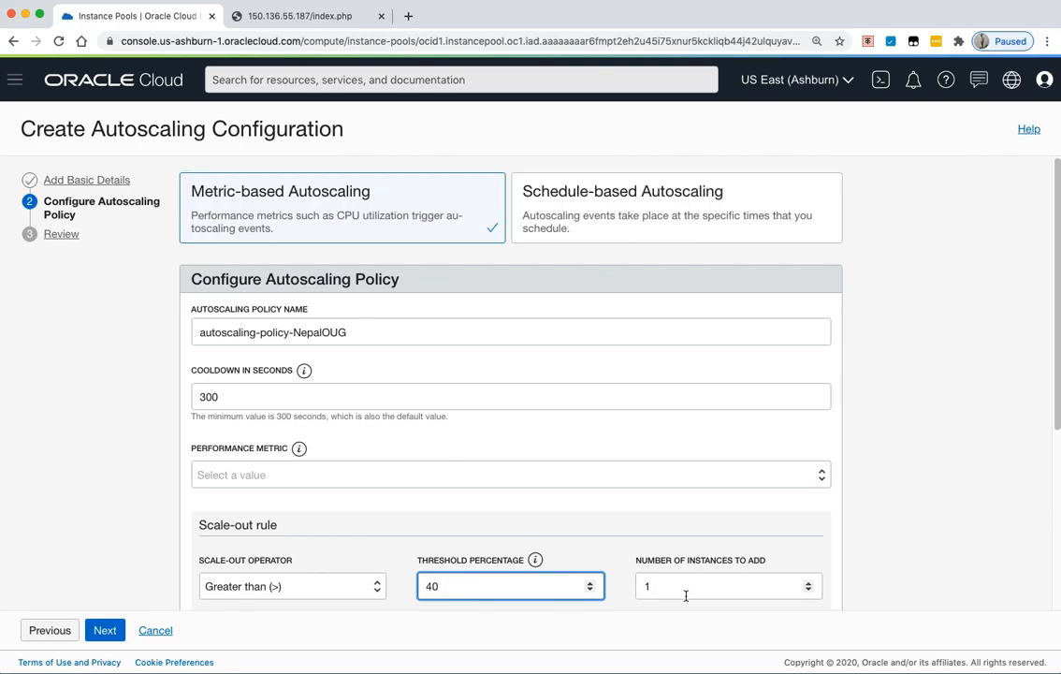
left_click(299, 476)
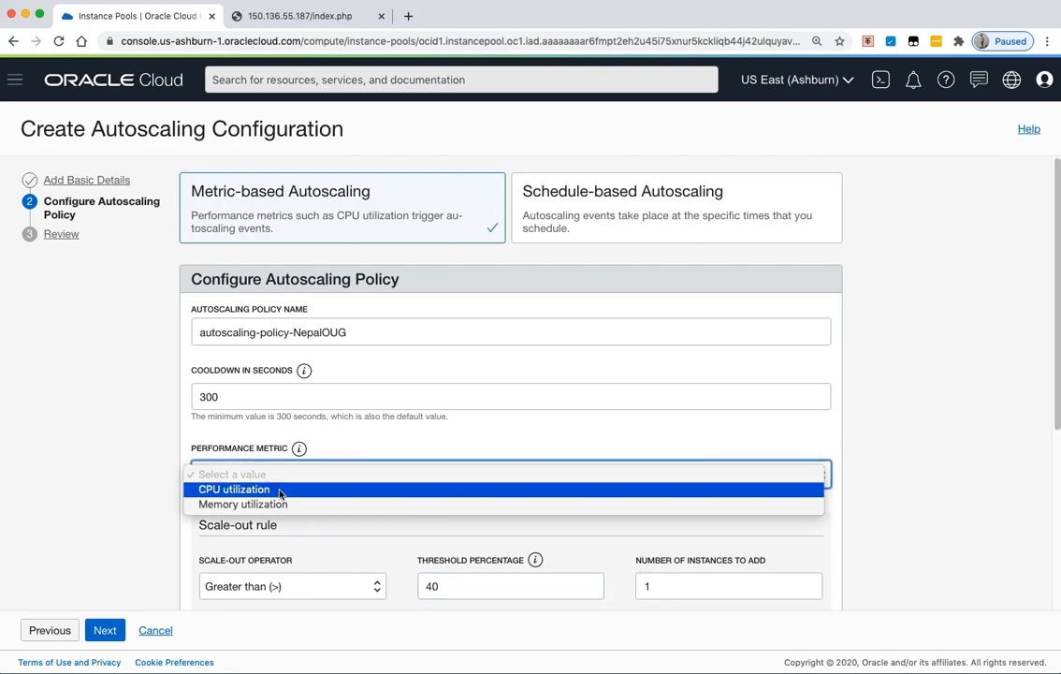
left_click(279, 490)
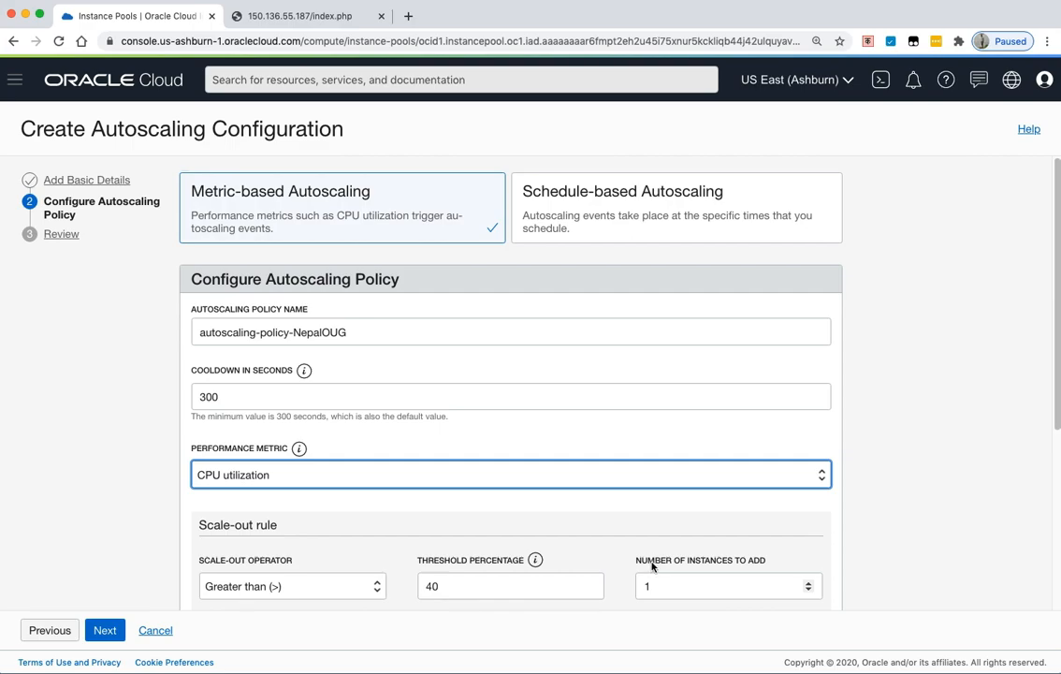
- Set the scale-in rule's threshold percentage to 10
scroll(652, 565, "down", 1)
scroll(652, 564, "down", 5)
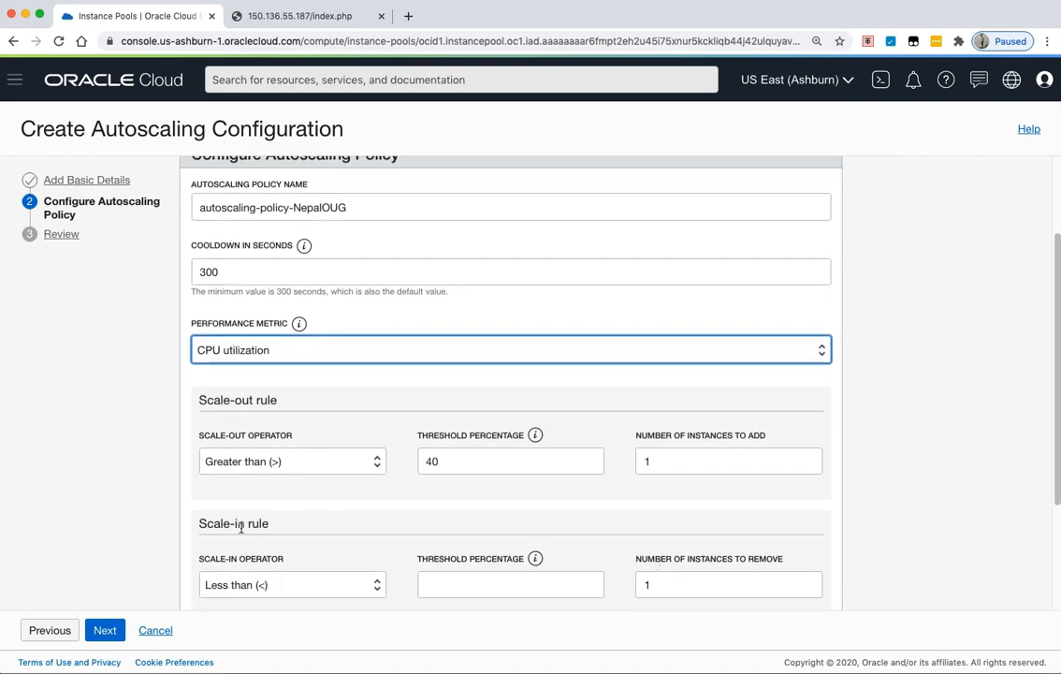
left_click(437, 582)
type("10")
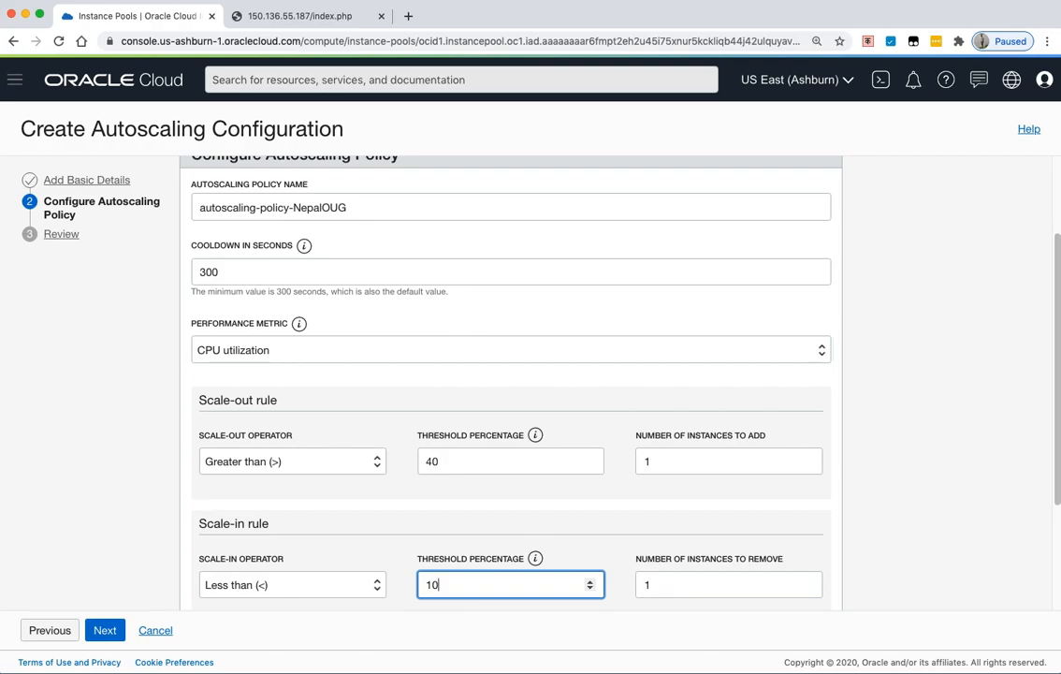
key("BackSpace")
key("BackSpace")
type("7")
scroll(440, 532, "down", 3)
left_click_drag(456, 421, 339, 421)
type("10")
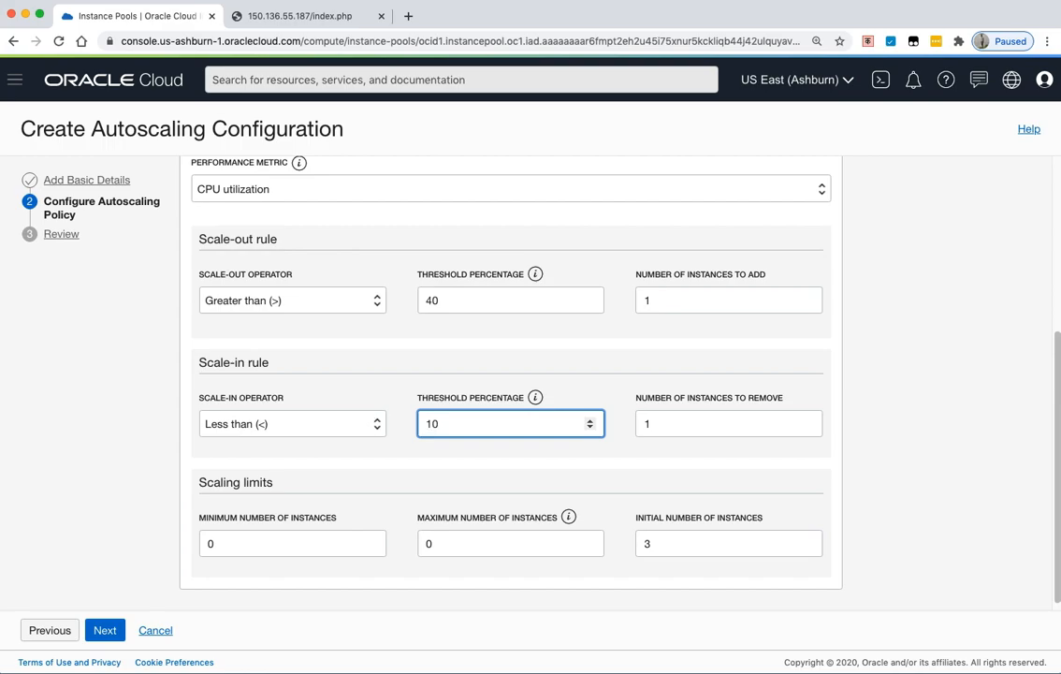
- Set the scaling limits to a minimum of 1, a maximum of 3 and an initial number of 1 instance
left_click(352, 469)
left_click(246, 543)
left_click_drag(246, 544, 192, 544)
type("1")
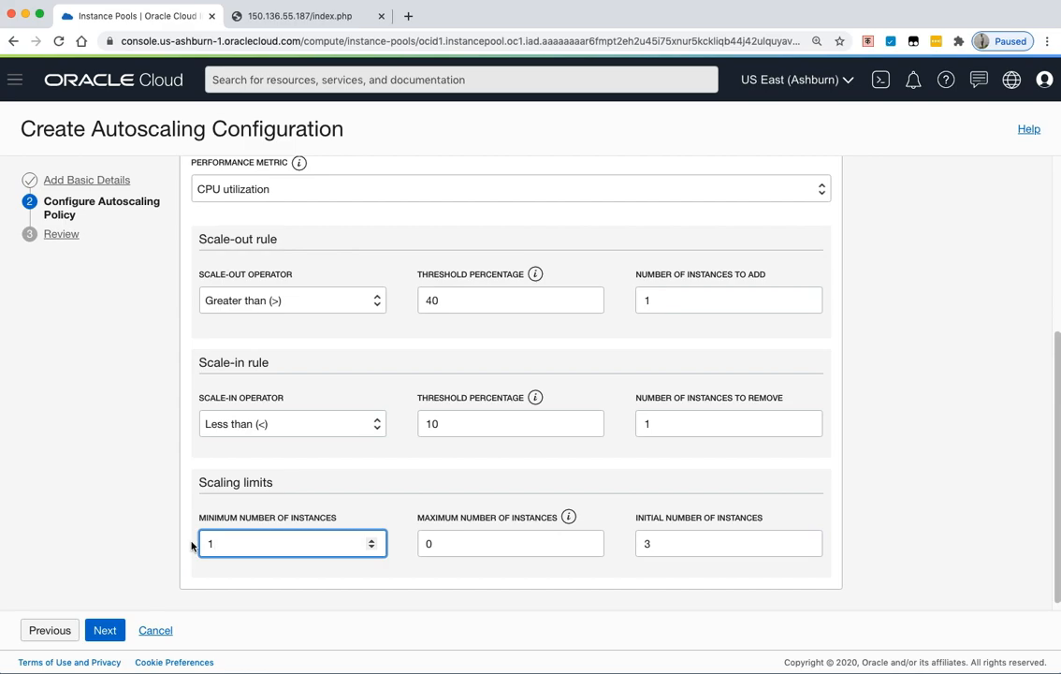
left_click_drag(466, 547, 403, 549)
type("3")
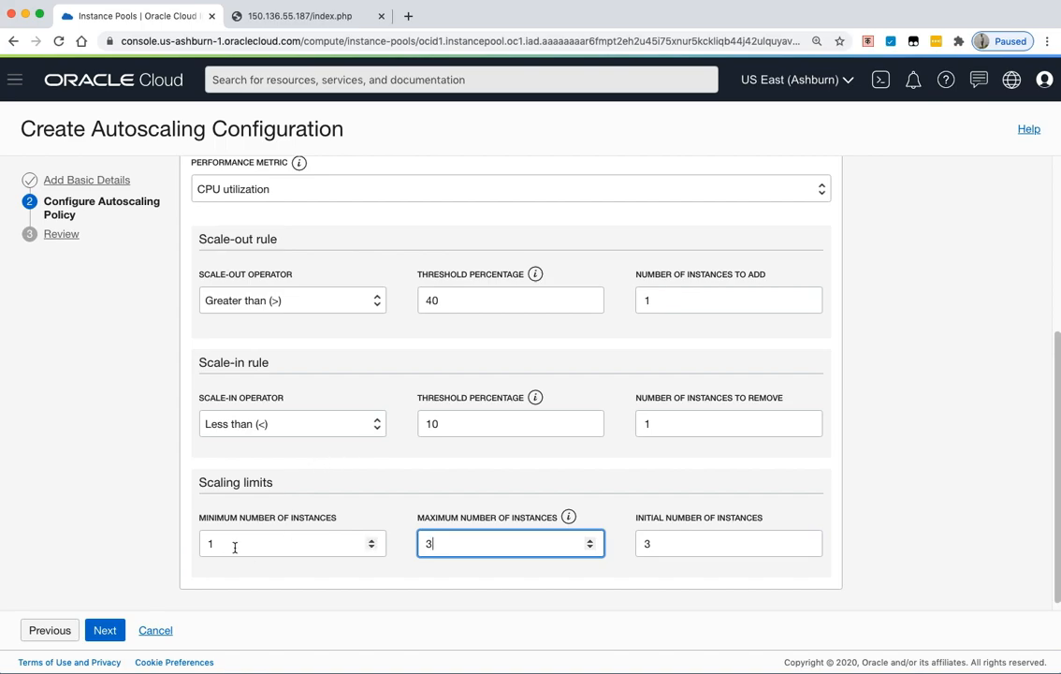
key("Tab")
type("1")
left_click(584, 588)
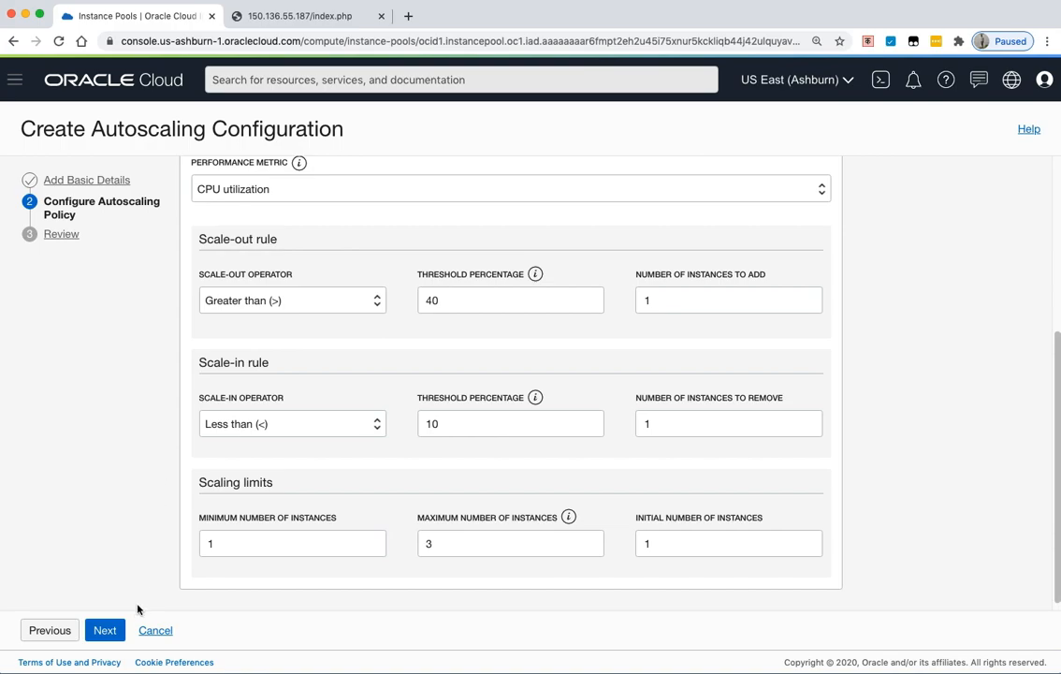
- Proceed to the review of the autoscaling configuration, check its policy details and scaling limits, and create it
left_click(105, 629)
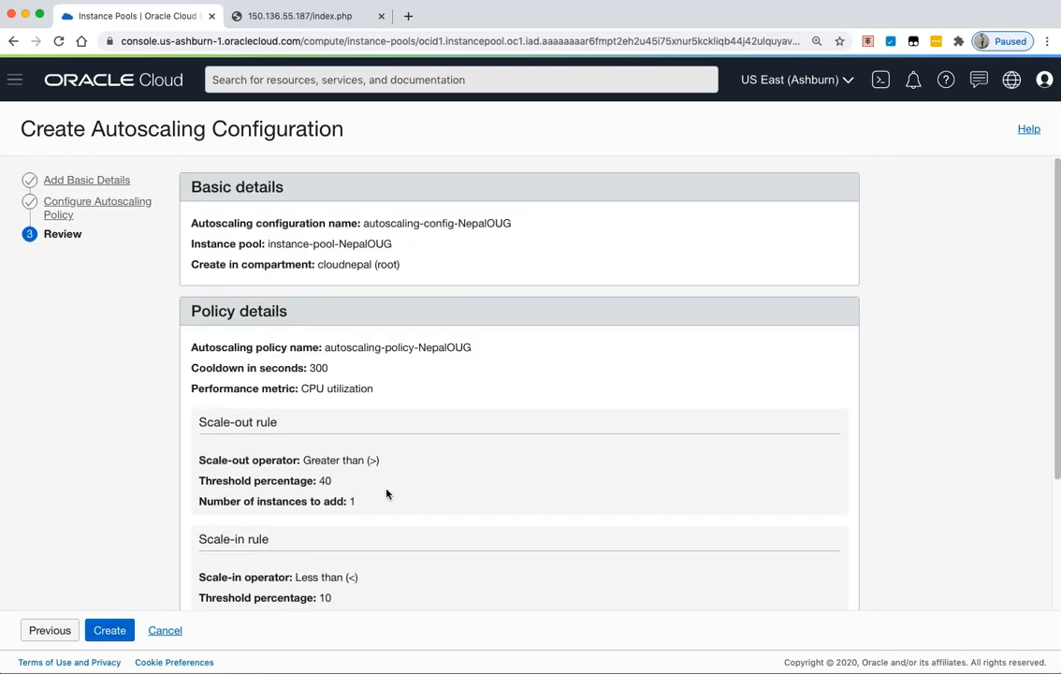
scroll(387, 493, "down", 3)
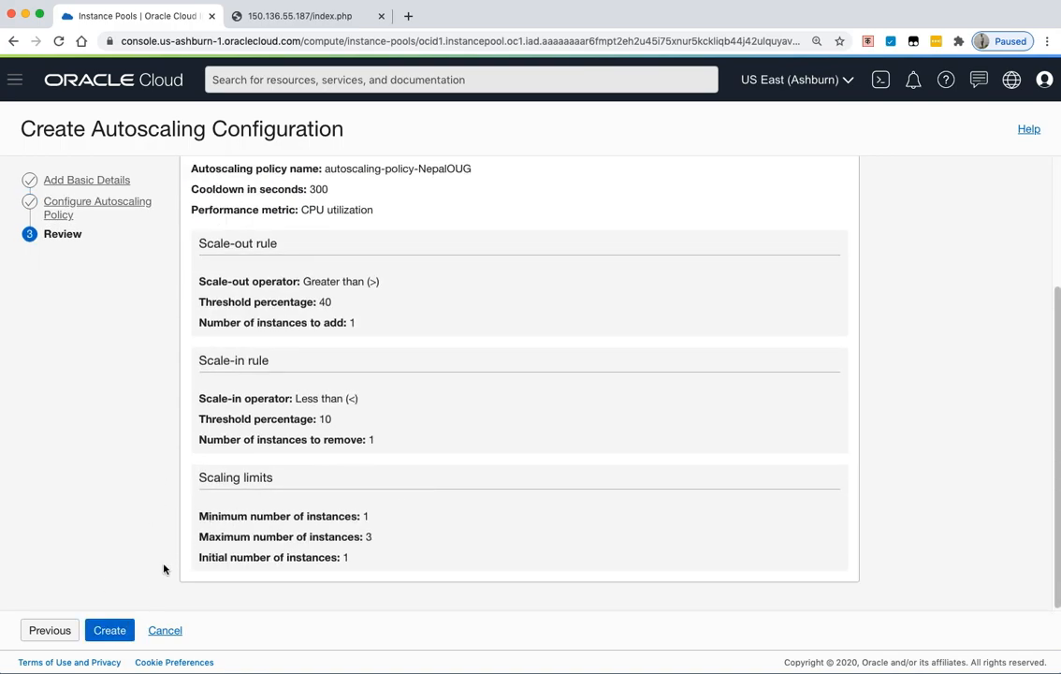
left_click(108, 632)
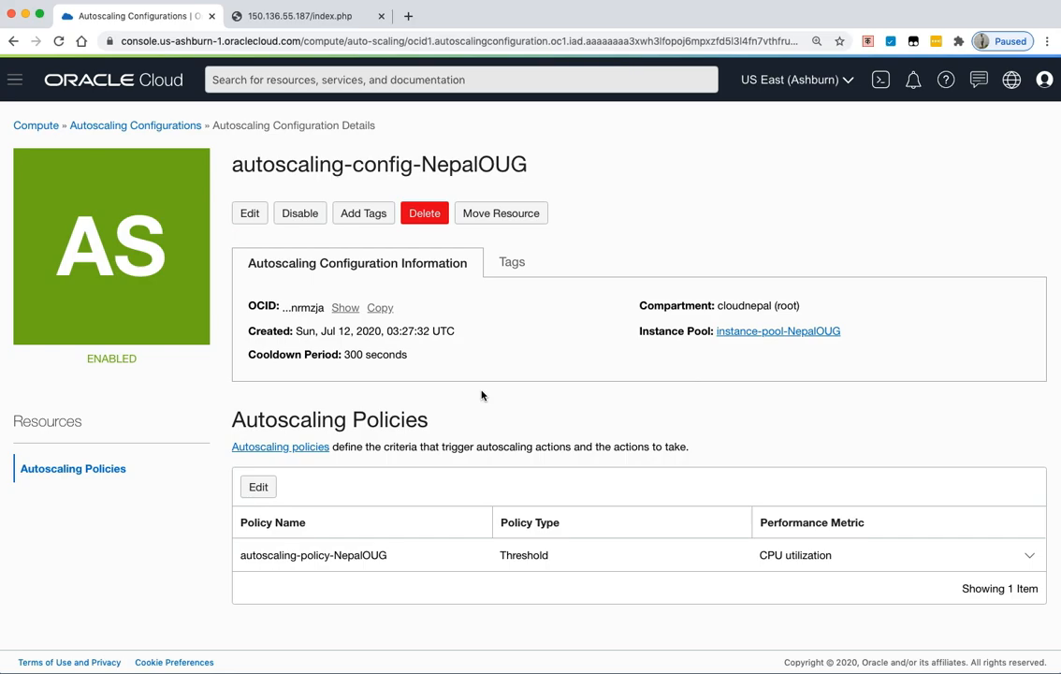
- Replace the old web page tab with a blank one, and copy the public IP address of load balancer lb_NepalOUG from the load balancer list
left_click(381, 16)
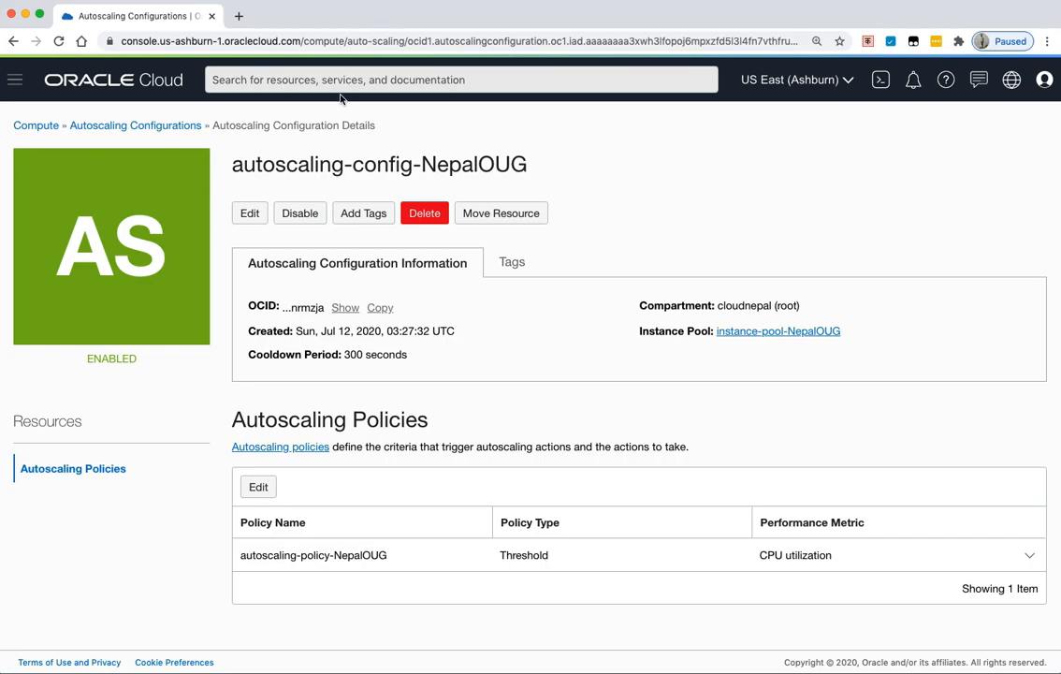
left_click(239, 16)
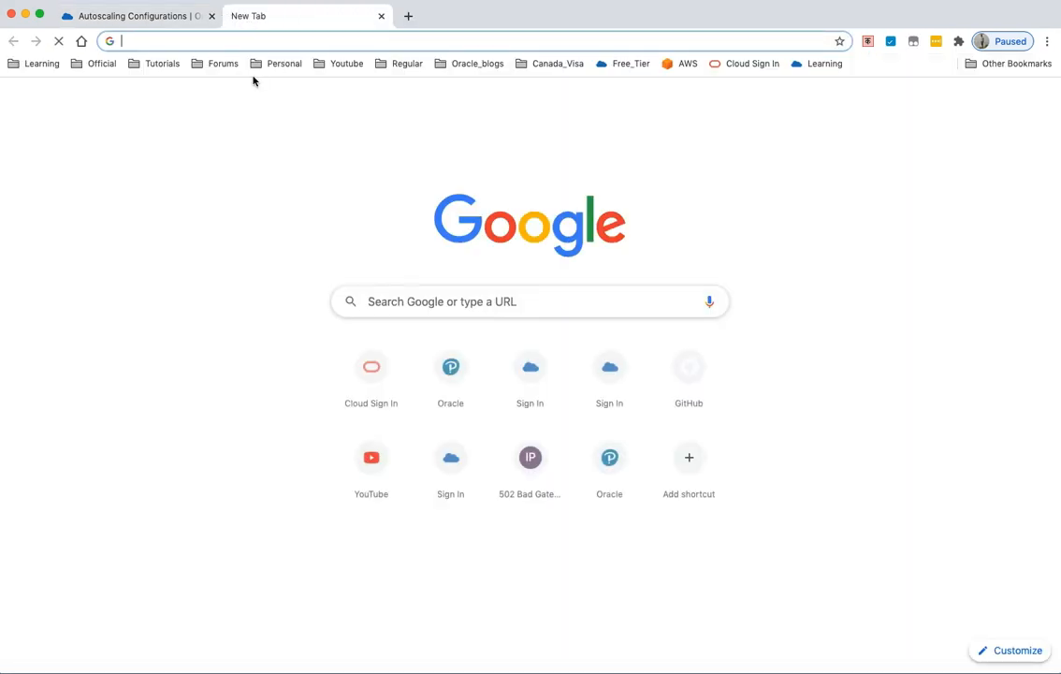
left_click(89, 19)
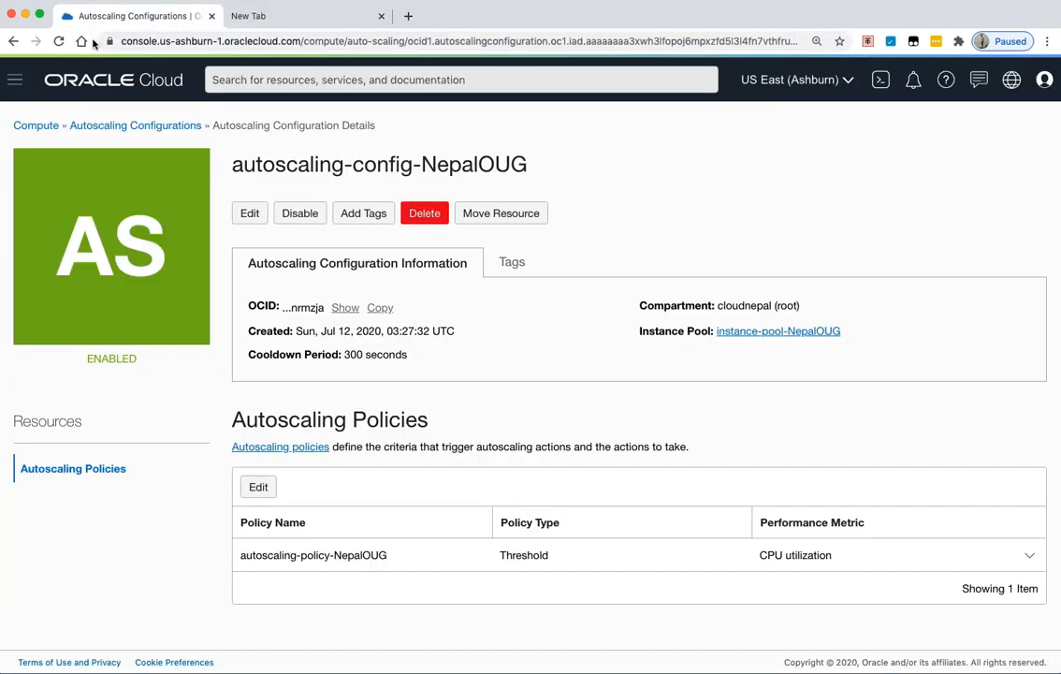
left_click(17, 81)
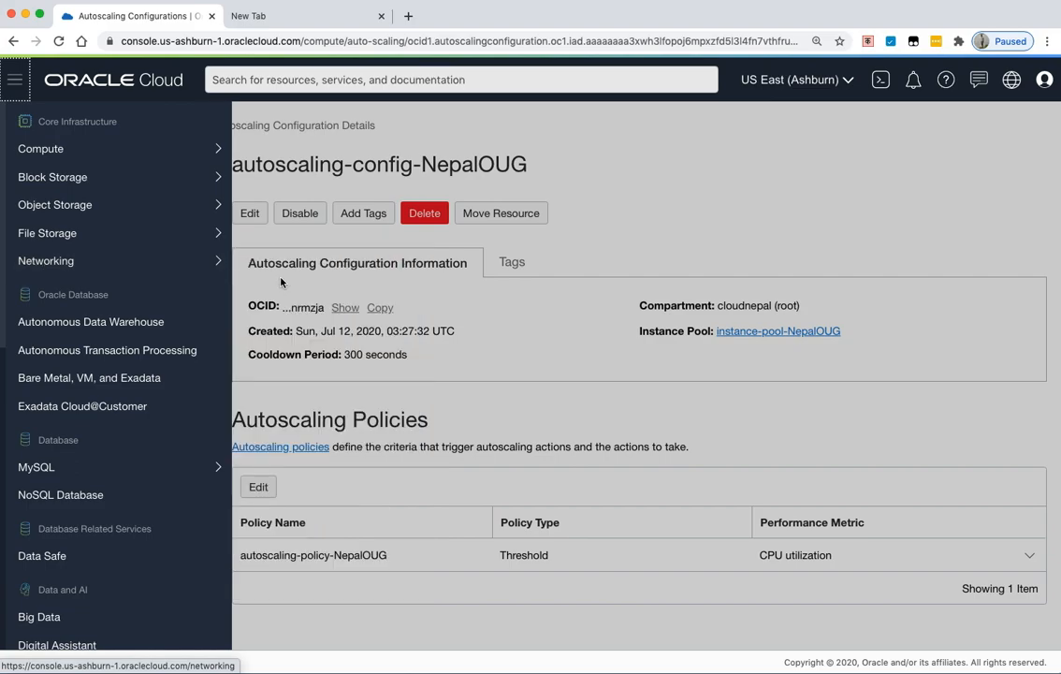
mouse_move(187, 260)
left_click(297, 402)
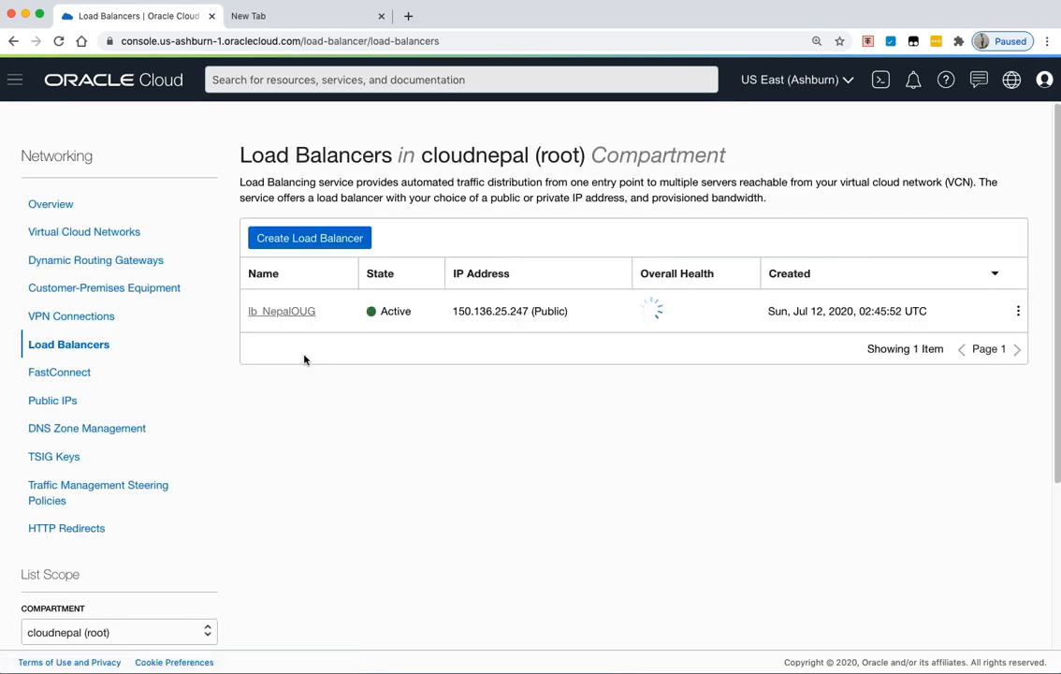
double_click(485, 307)
key("super+c")
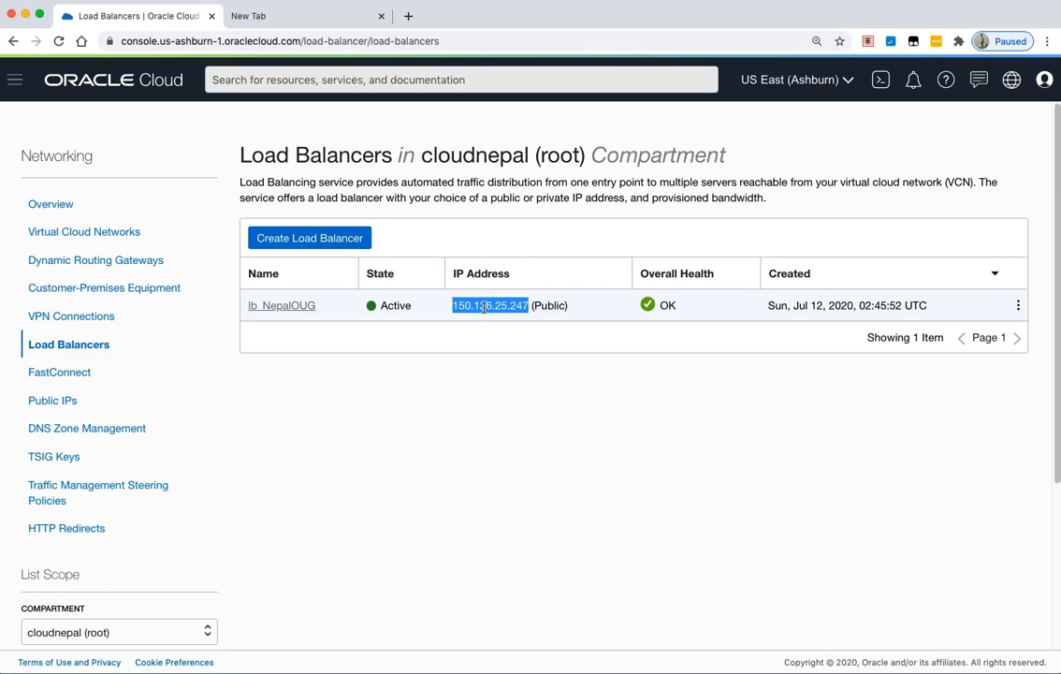
- Load 150.136.25.247/index.php in the blank browser tab
left_click(301, 19)
key("super+v")
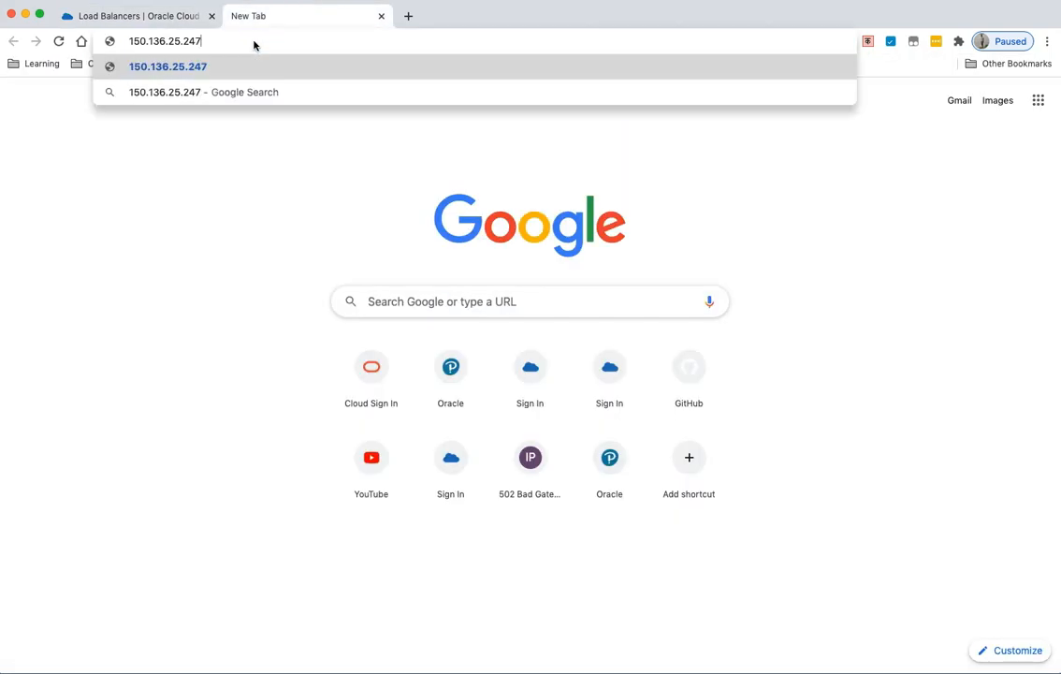
type("/in")
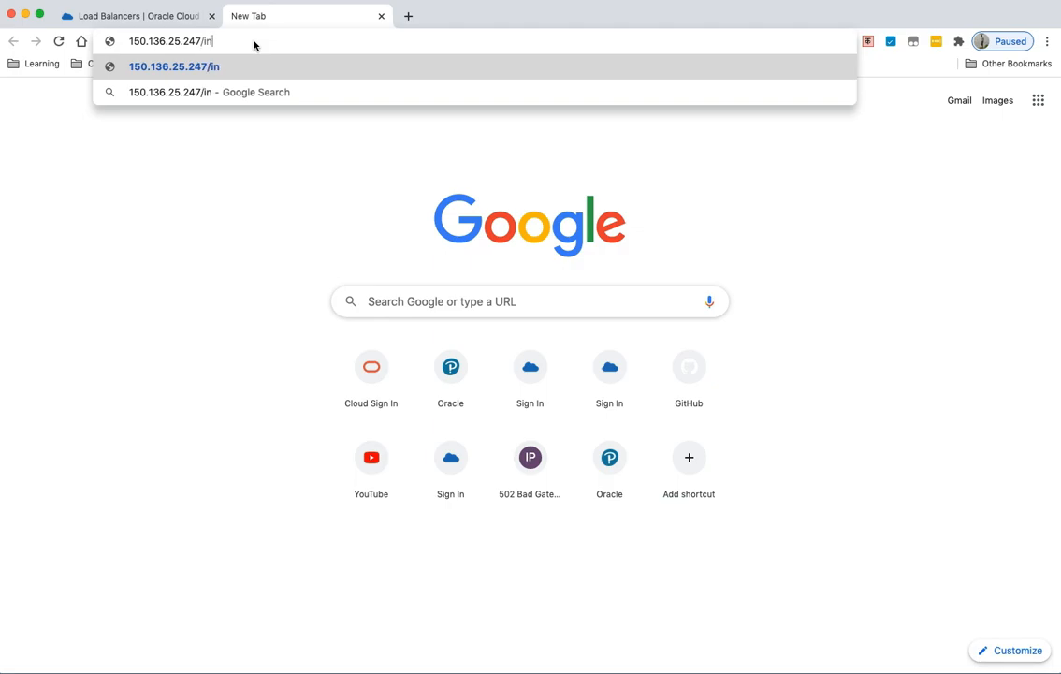
type("dex.php")
key("Return")
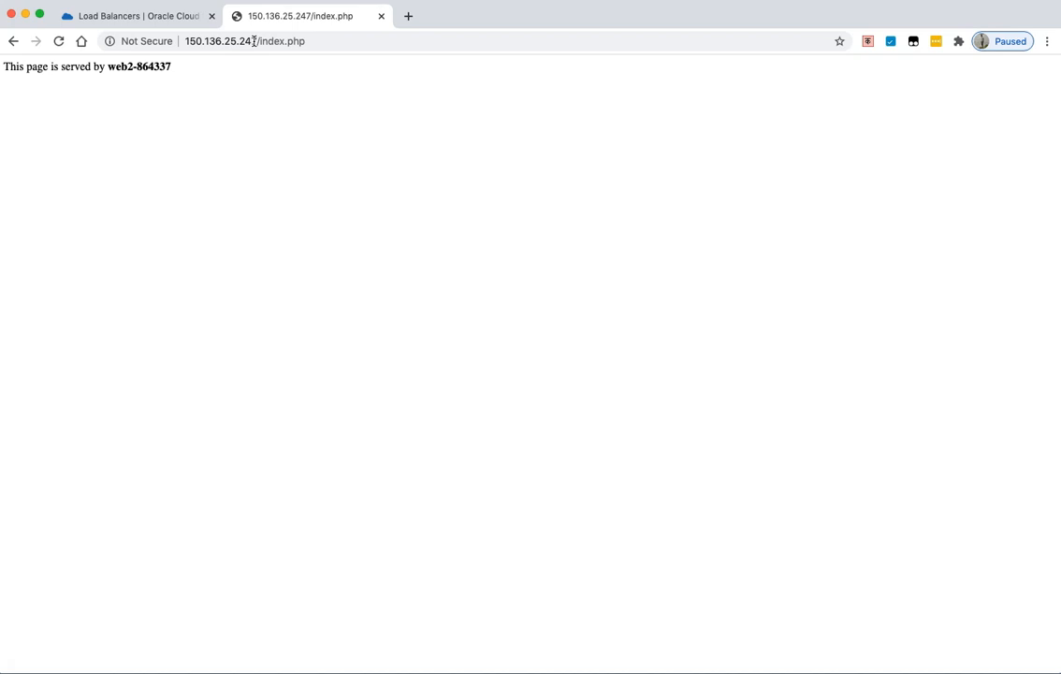
- Enlarge the load-balanced web page to 250% zoom
left_click(1047, 41)
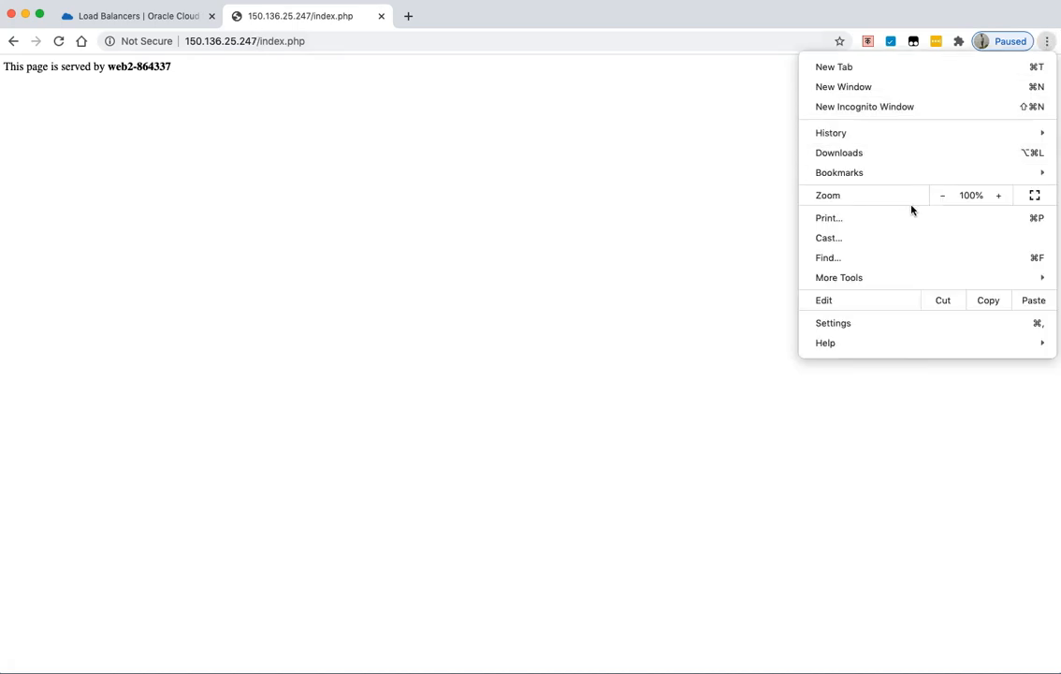
left_click(998, 195)
left_click(997, 196)
left_click(997, 196)
left_click(998, 195)
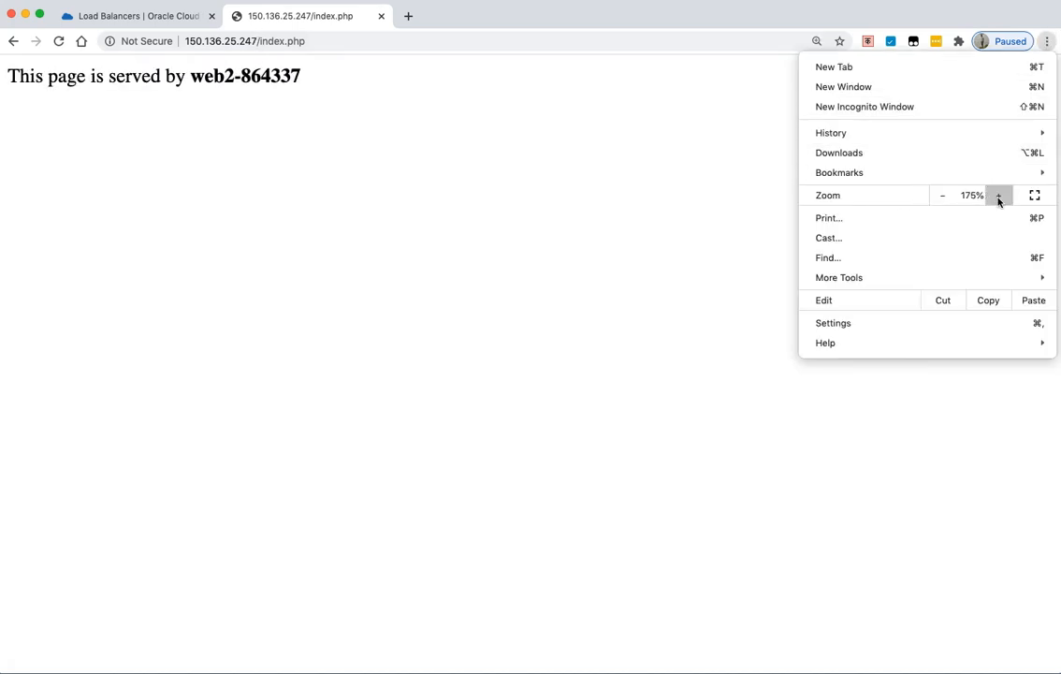
left_click(997, 196)
left_click(997, 195)
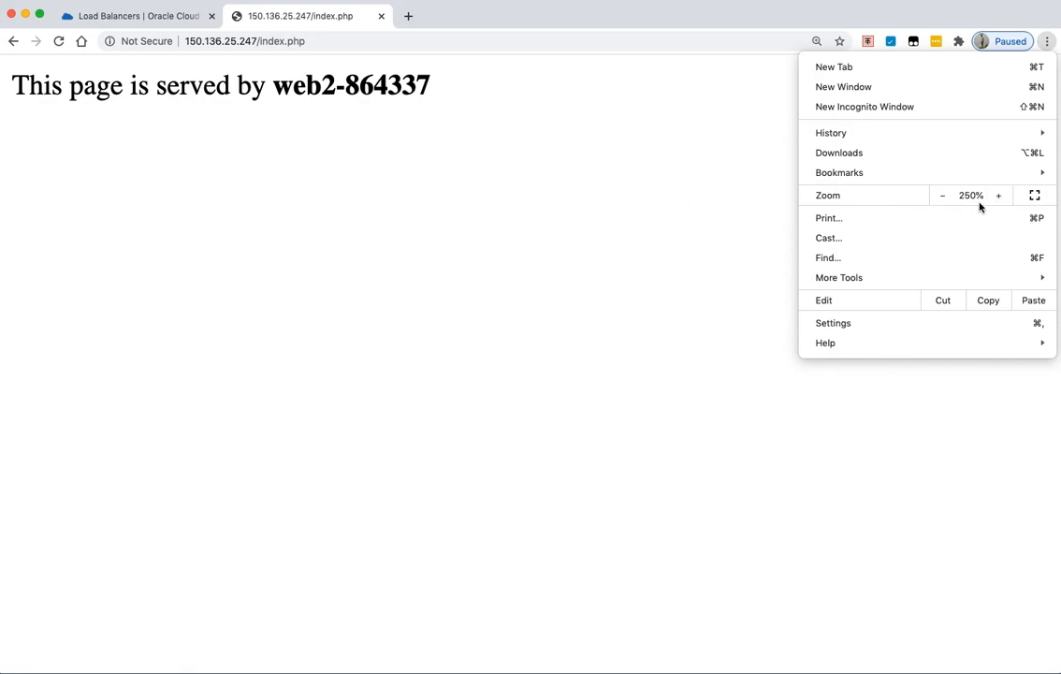
left_click(360, 92)
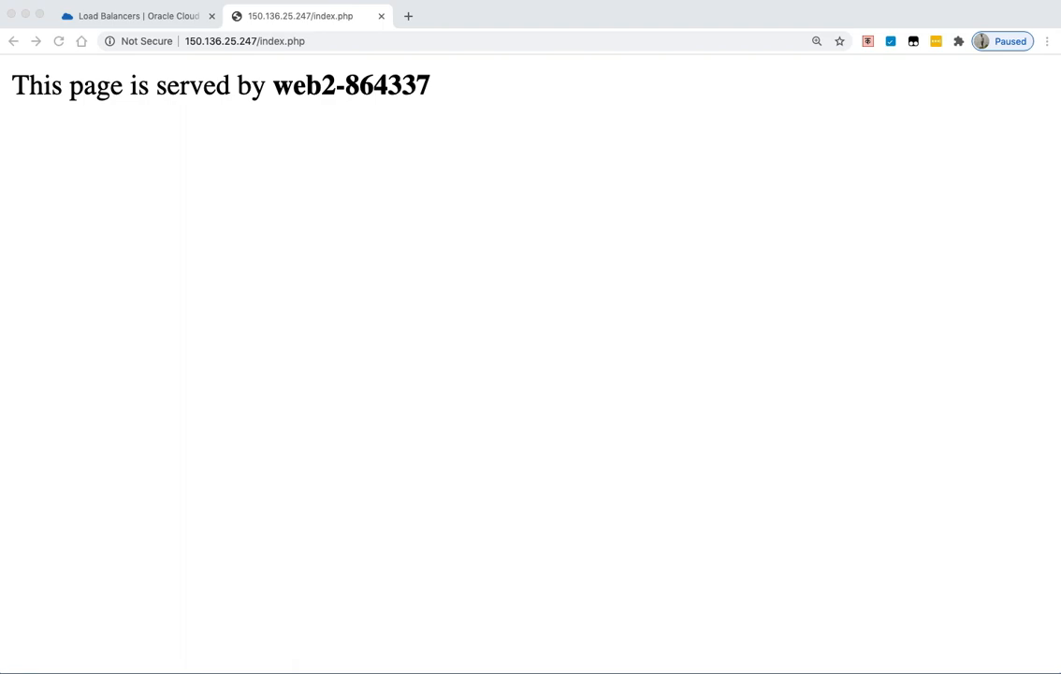
key("super+Tab")
left_click(302, 112)
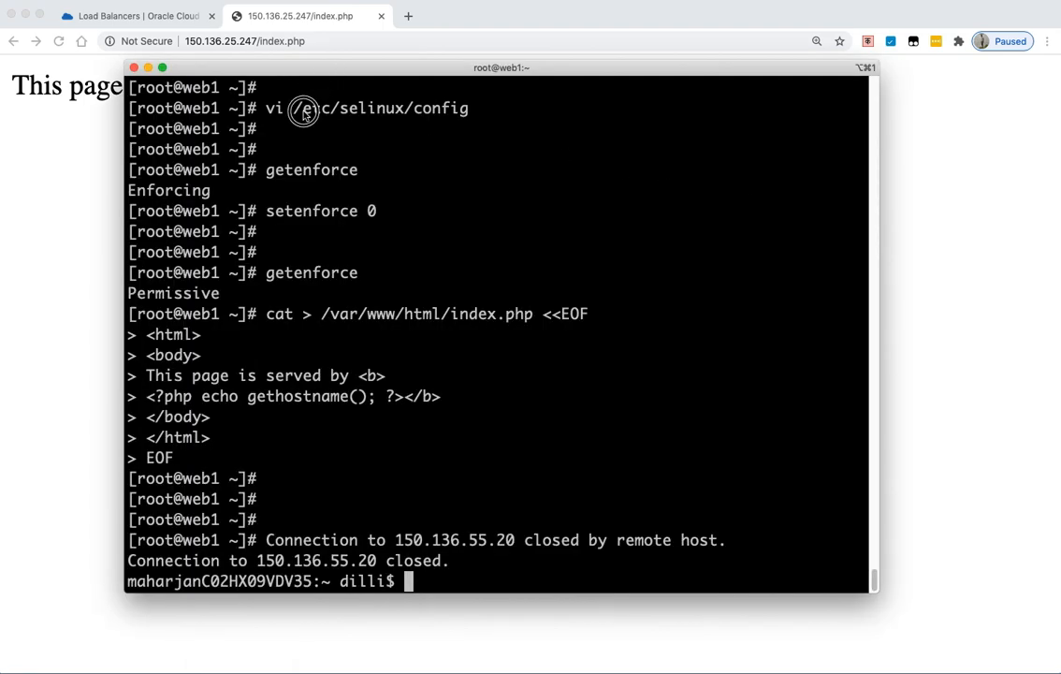
left_click_drag(283, 69, 267, 109)
- Return to the cloud console and open the list of compute instances in the cloudnepal (root) compartment
left_click(170, 16)
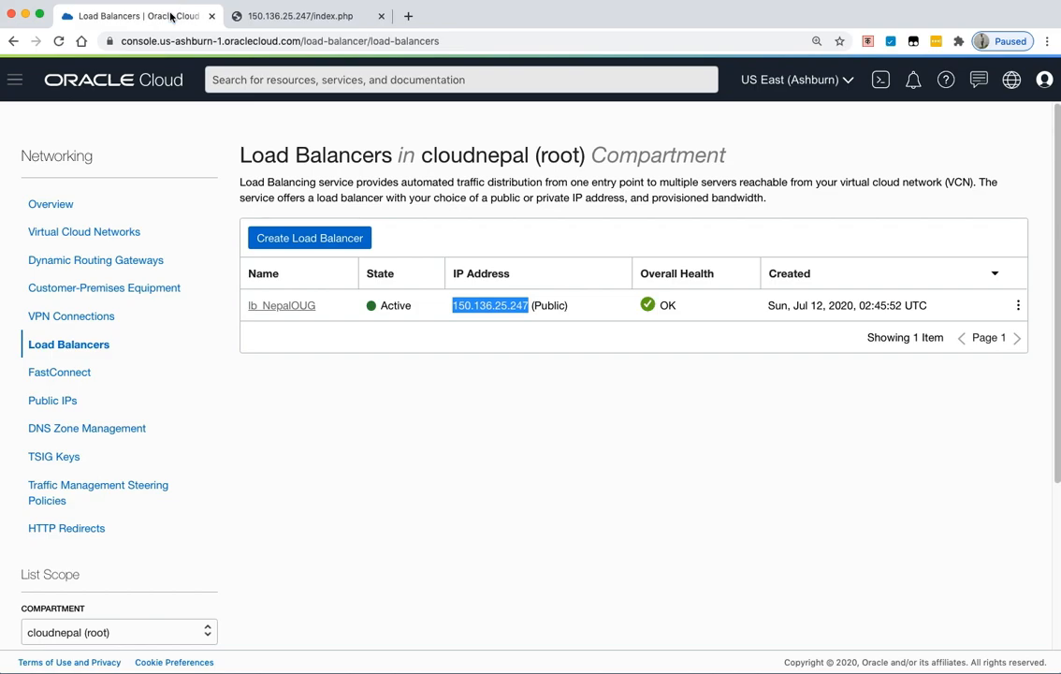
left_click(14, 80)
mouse_move(40, 154)
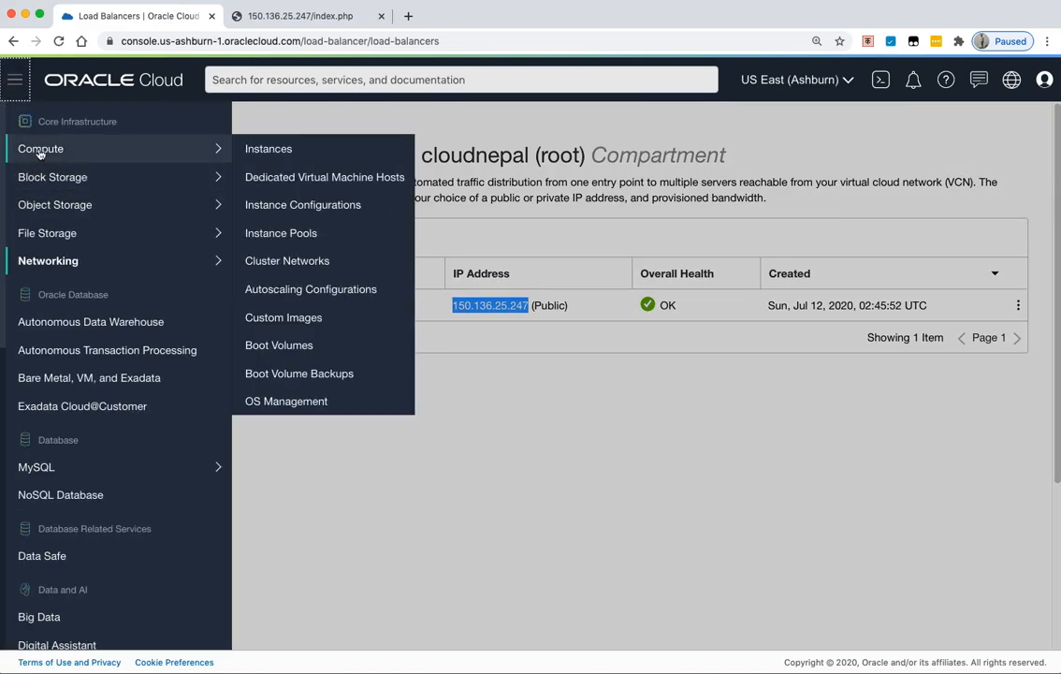
left_click(343, 151)
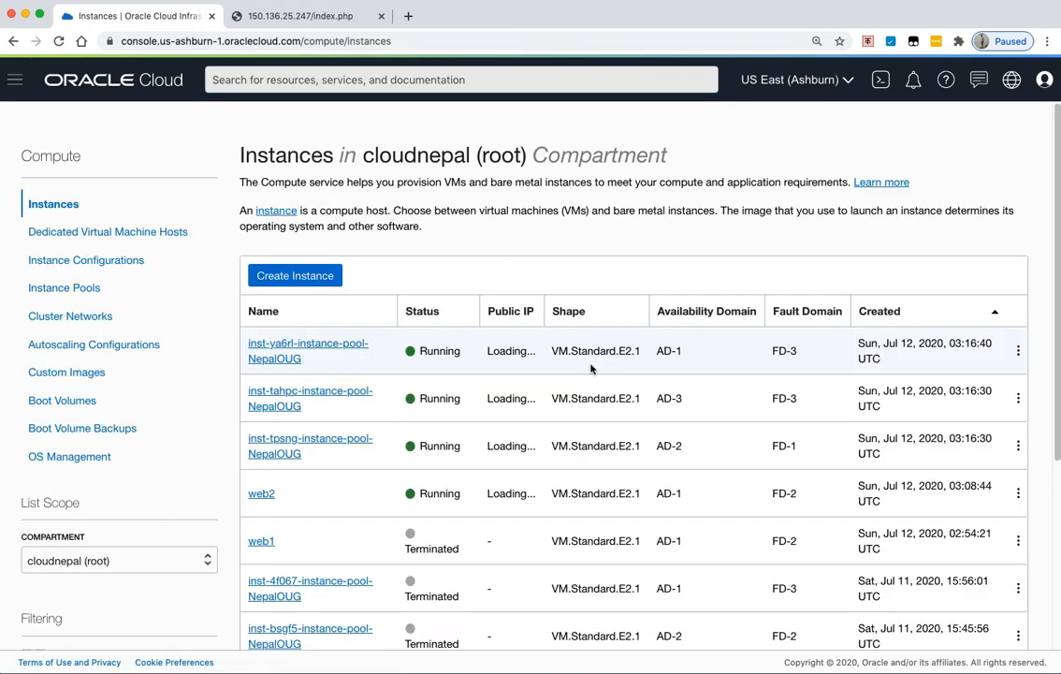
left_click_drag(214, 303, 316, 344)
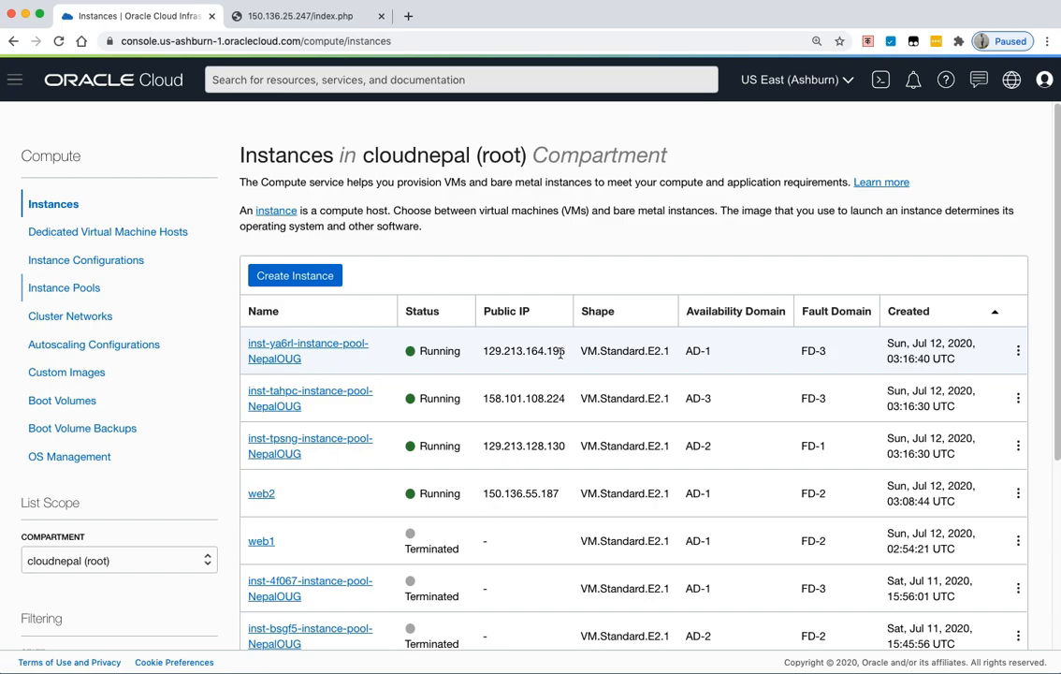
- Reload the load balancer's index.php page and go back to the compute instances list
left_click(311, 18)
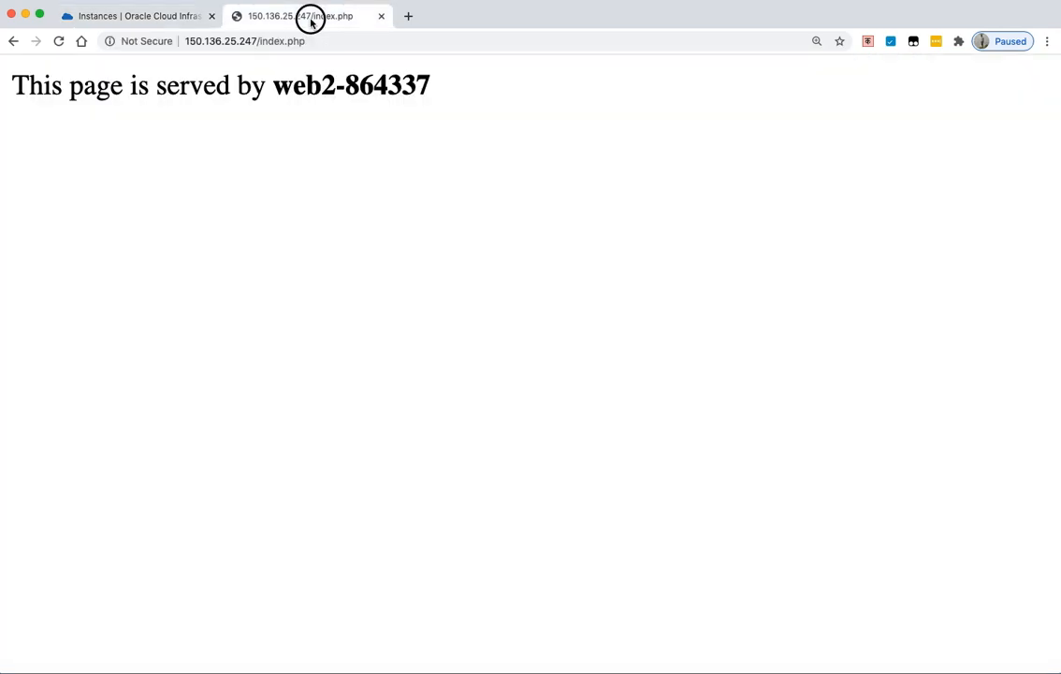
left_click(58, 41)
left_click(150, 19)
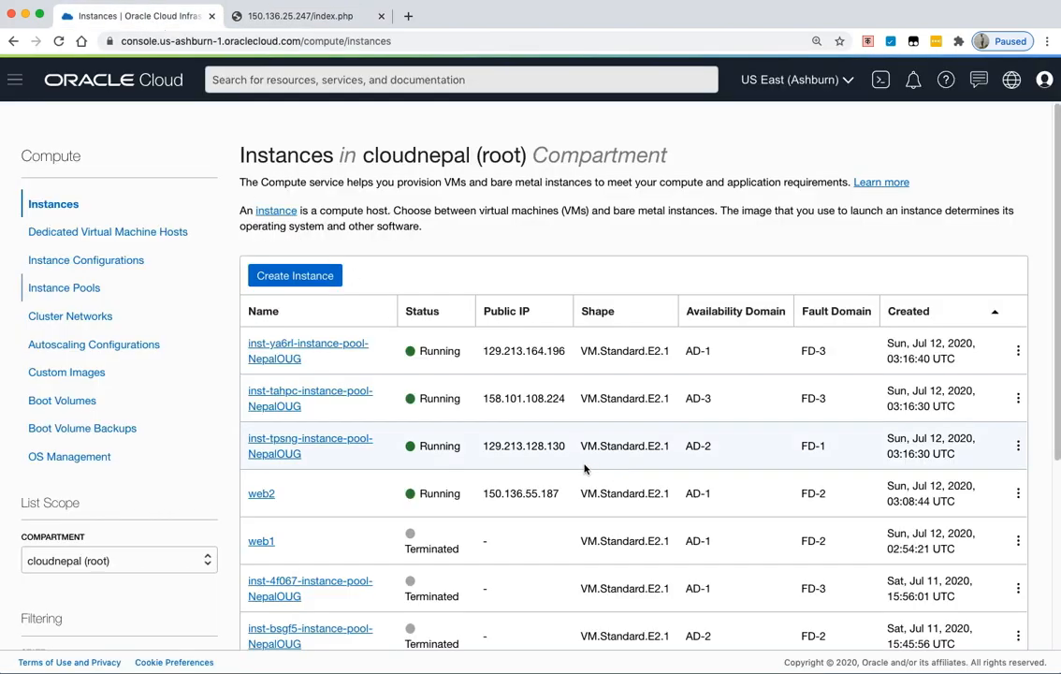
- Examine the status of the instance-pool-NepalOUG instances in the compute instances list
scroll(580, 454, "down", 2)
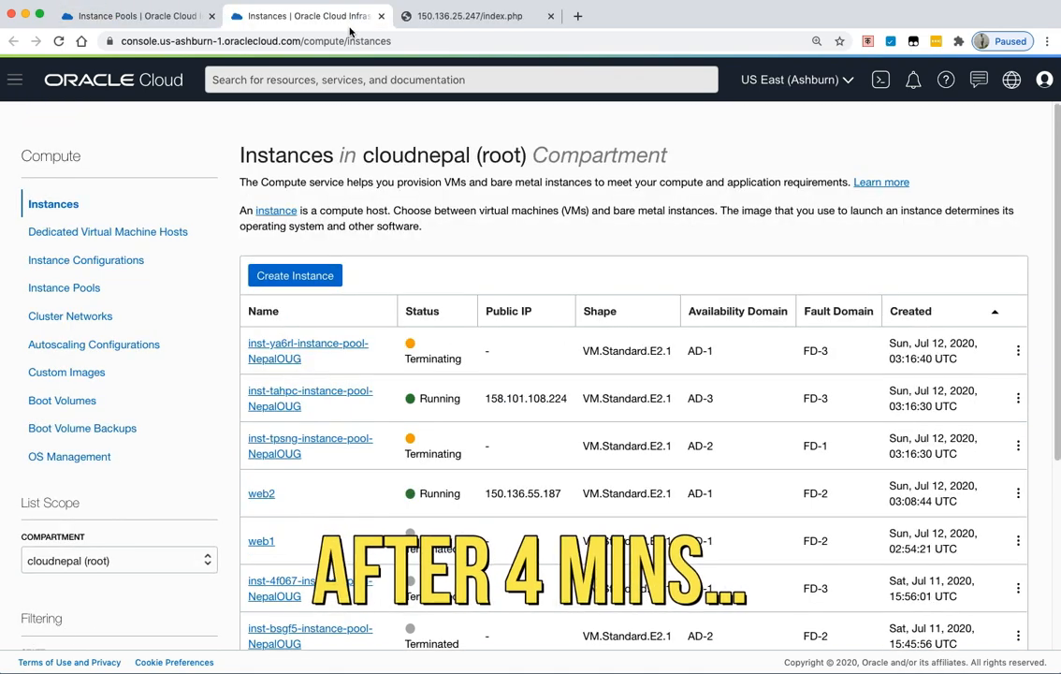
scroll(492, 254, "down", 1)
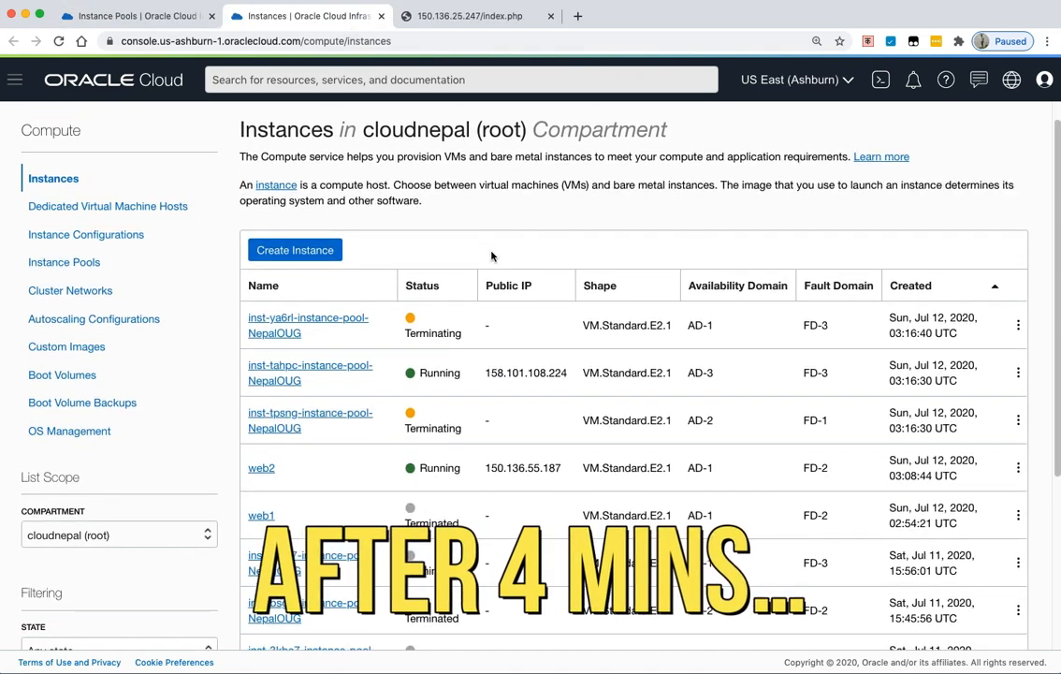
left_click_drag(464, 428, 274, 311)
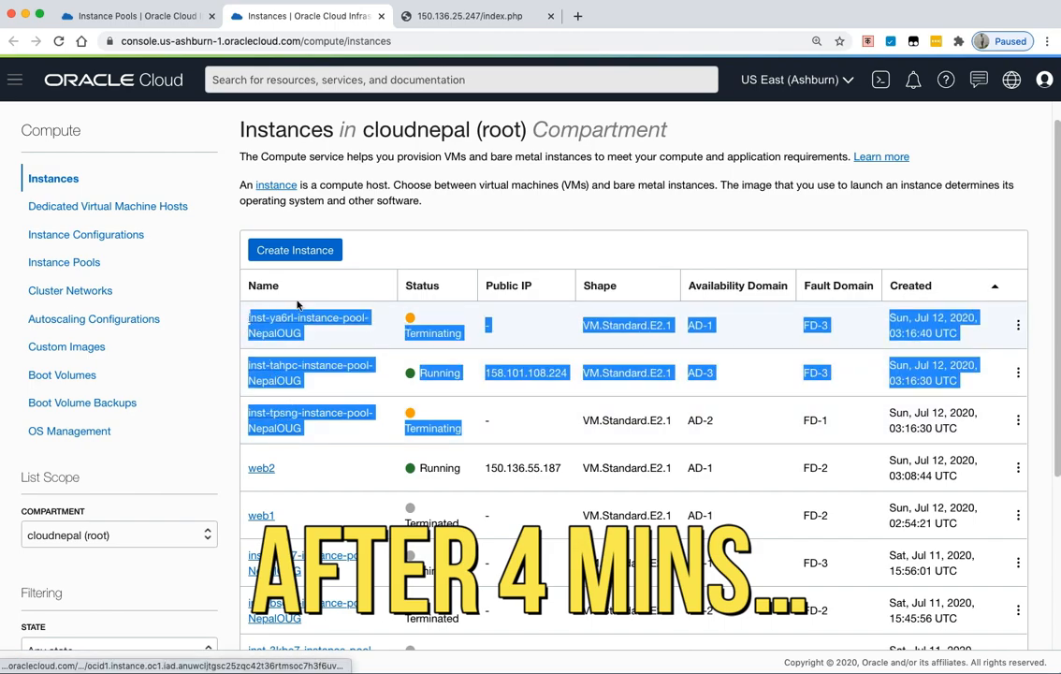
left_click(414, 249)
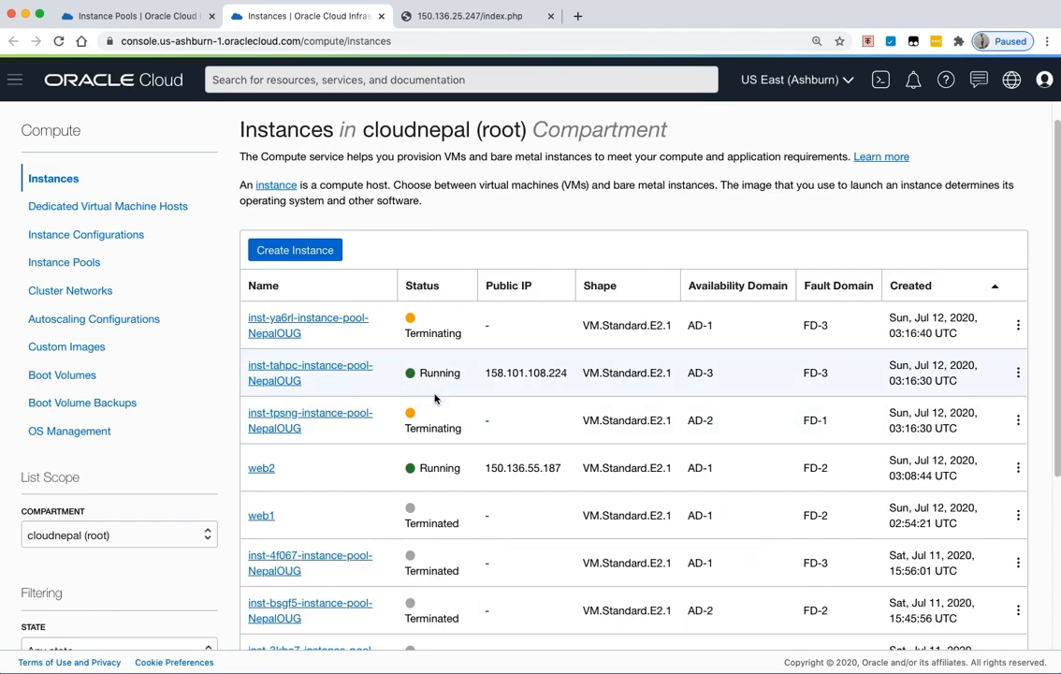
double_click(490, 374)
key("super+c")
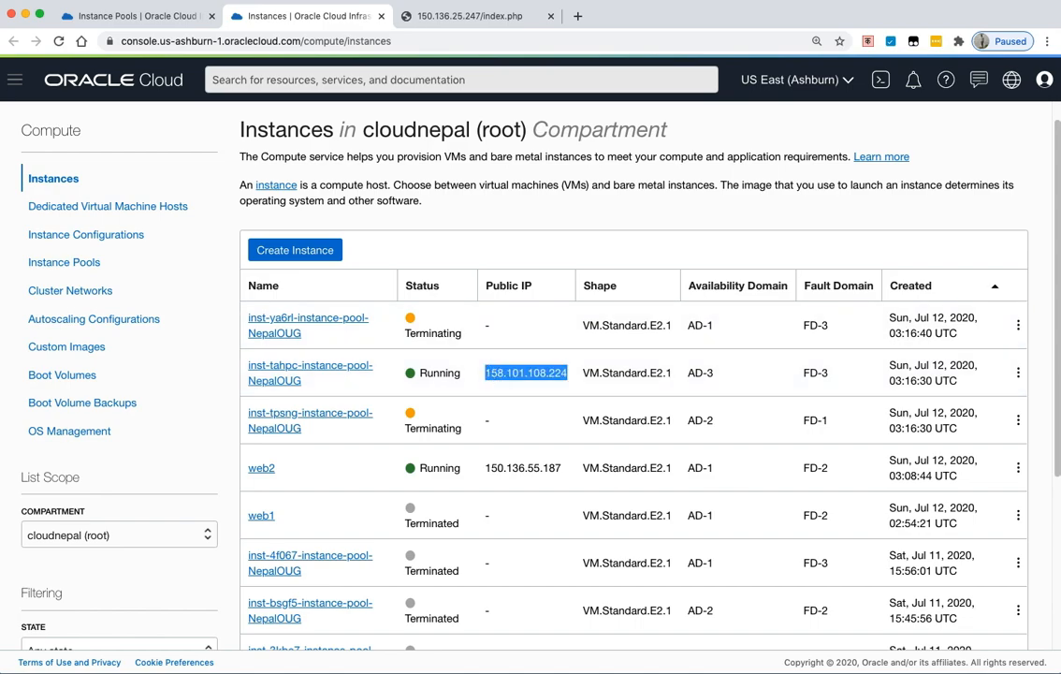
key("super+Tab")
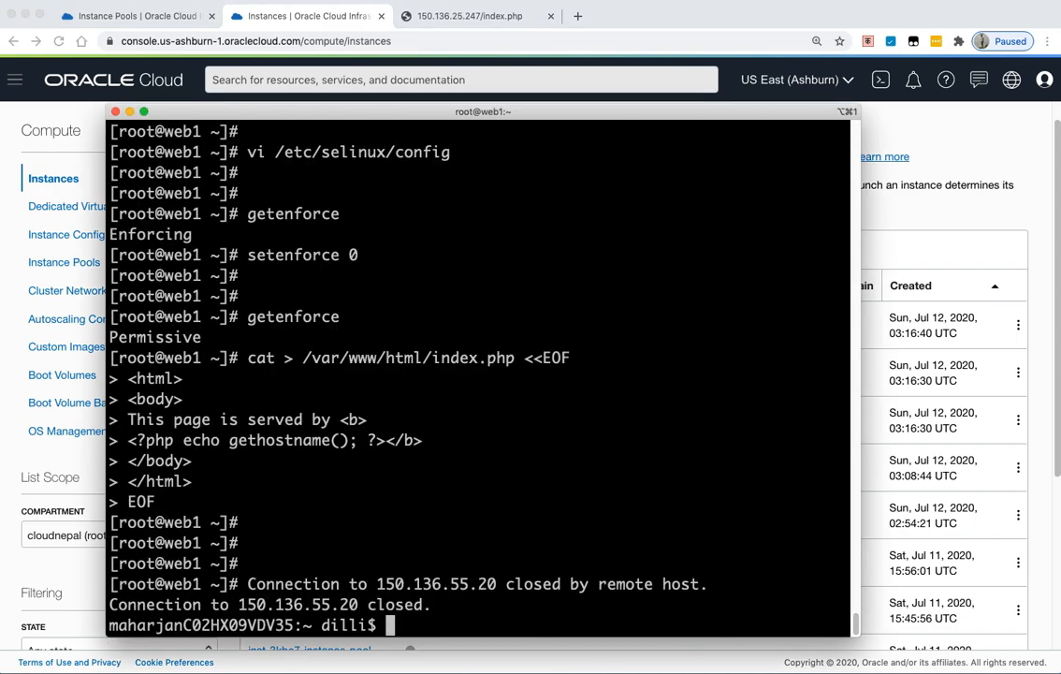
type("ssh opc@")
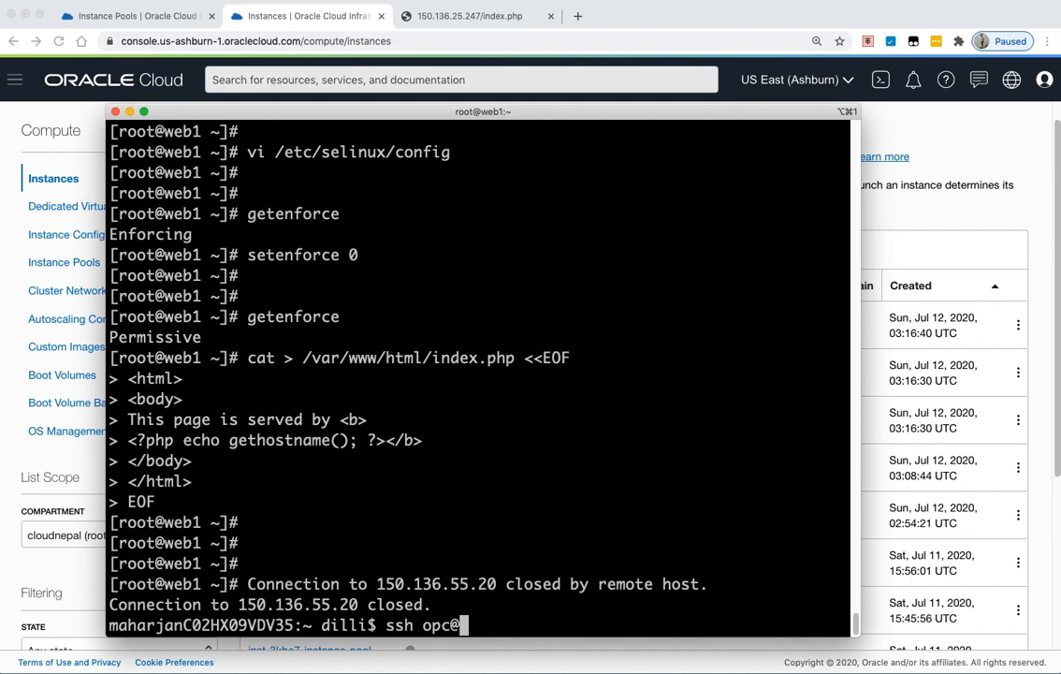
key("super+v")
key("Return")
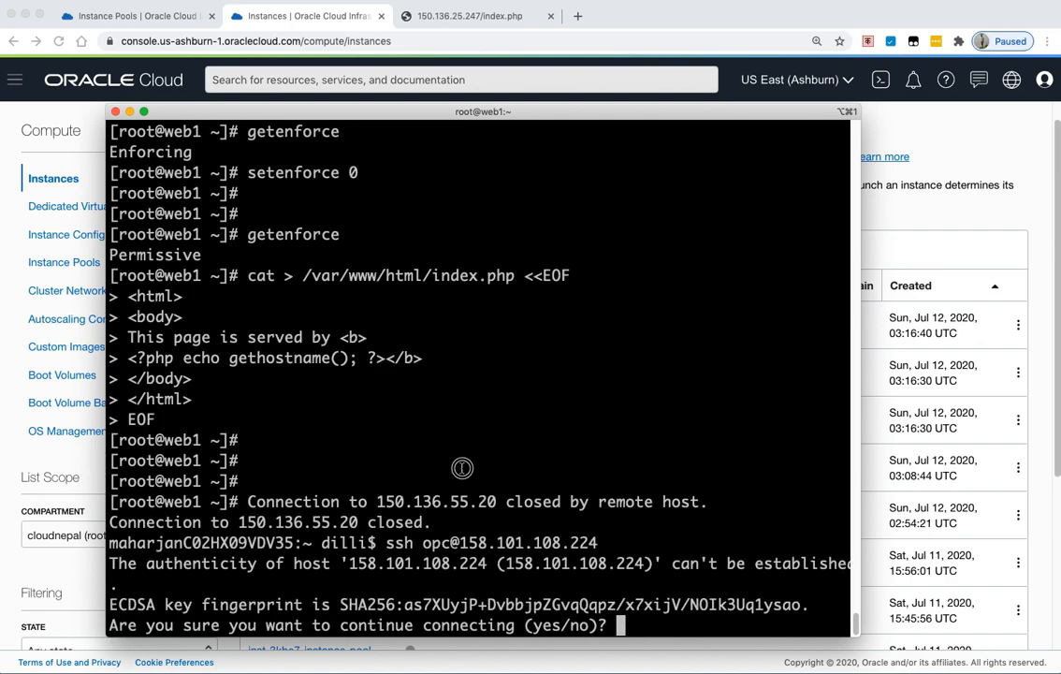
type("yes")
key("Return")
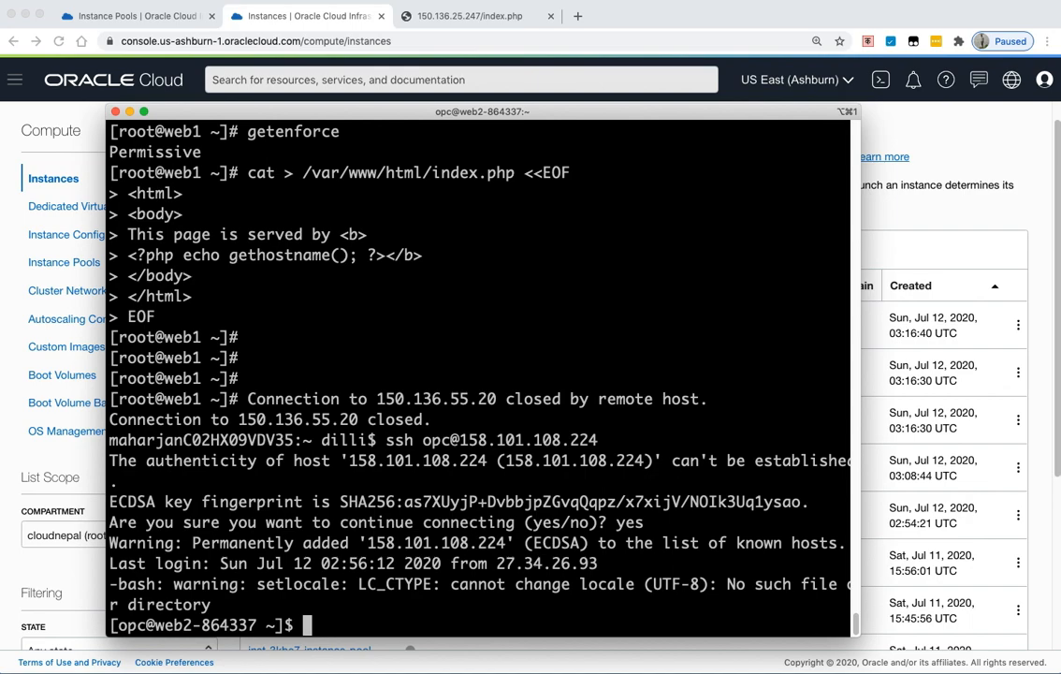
- Check the connected pool instance's load average with uptime before adding any CPU load
key("super+Tab")
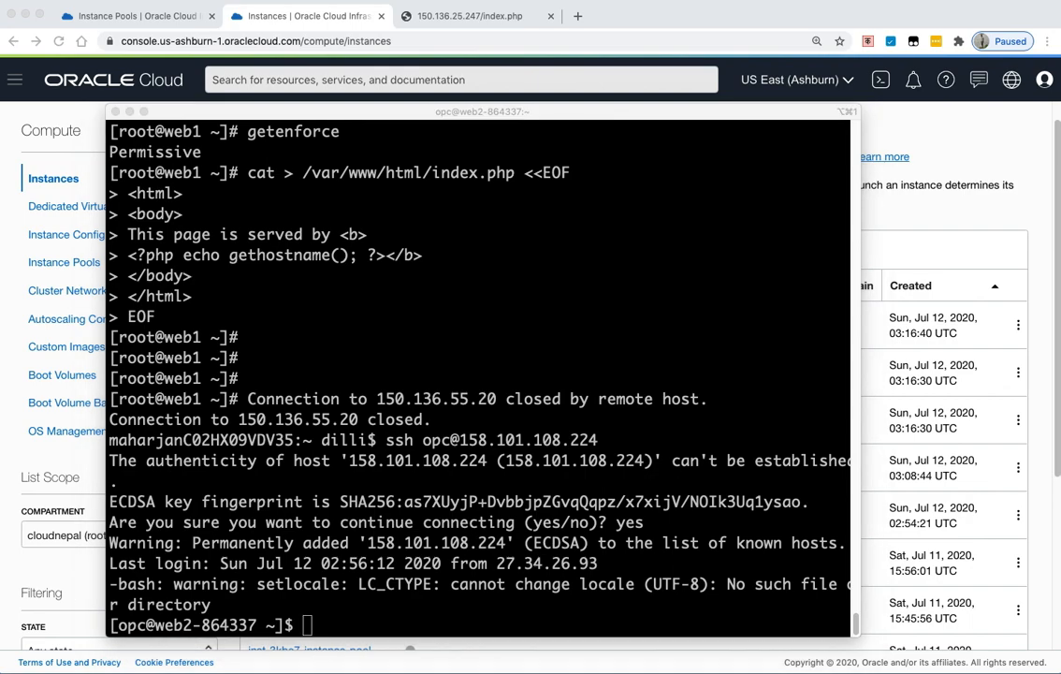
left_click(552, 470)
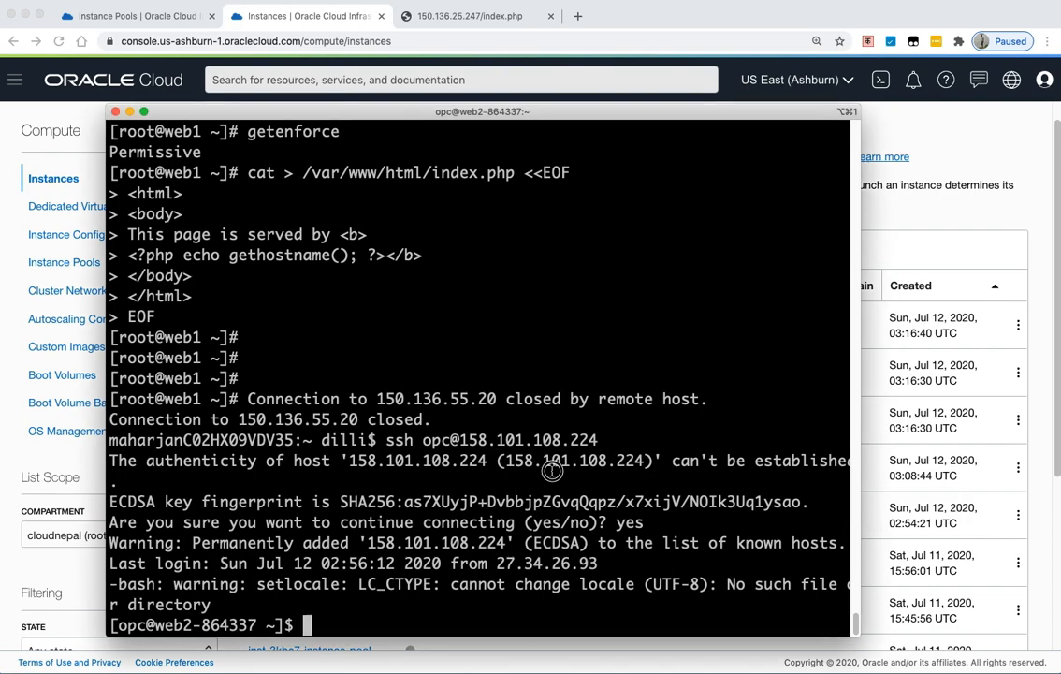
type("uptime")
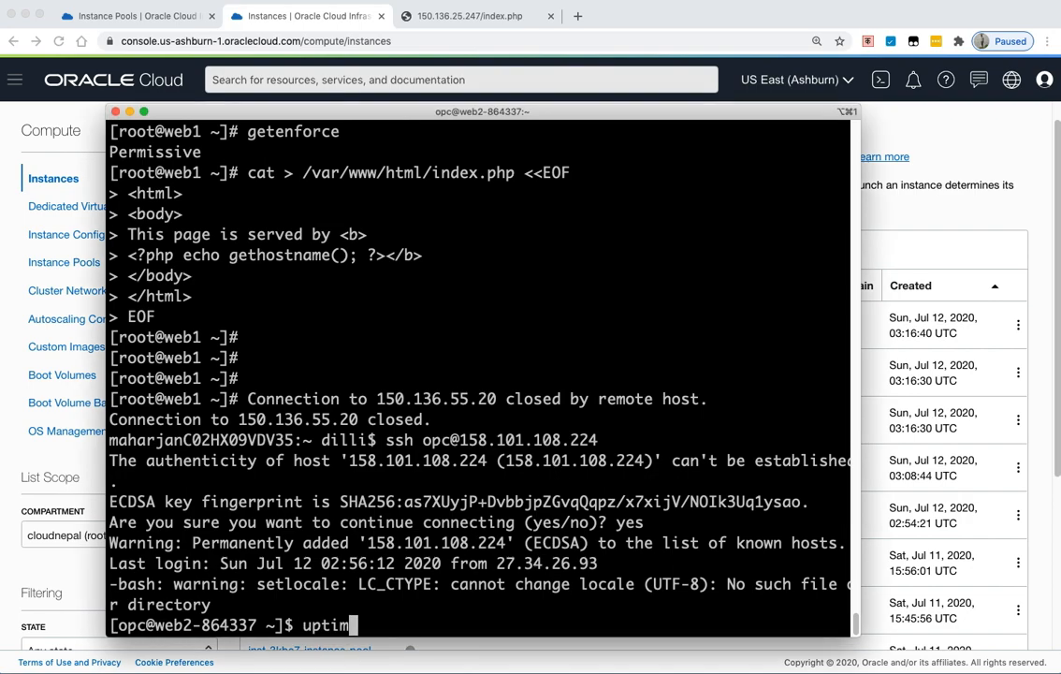
key("Return")
key("Return")
key("Return")
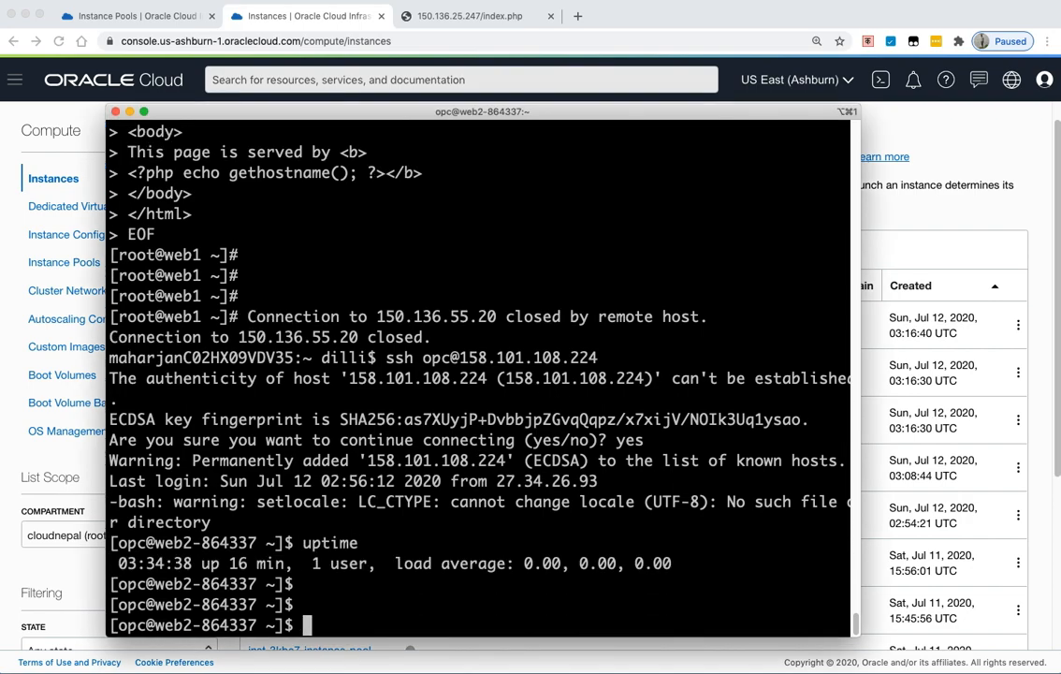
- Start a CPU load in the background on the instance with sudo stress --cpu 8 --timeout 12000 &
type("sudo stress --cpu 8 --timeout 12000 &")
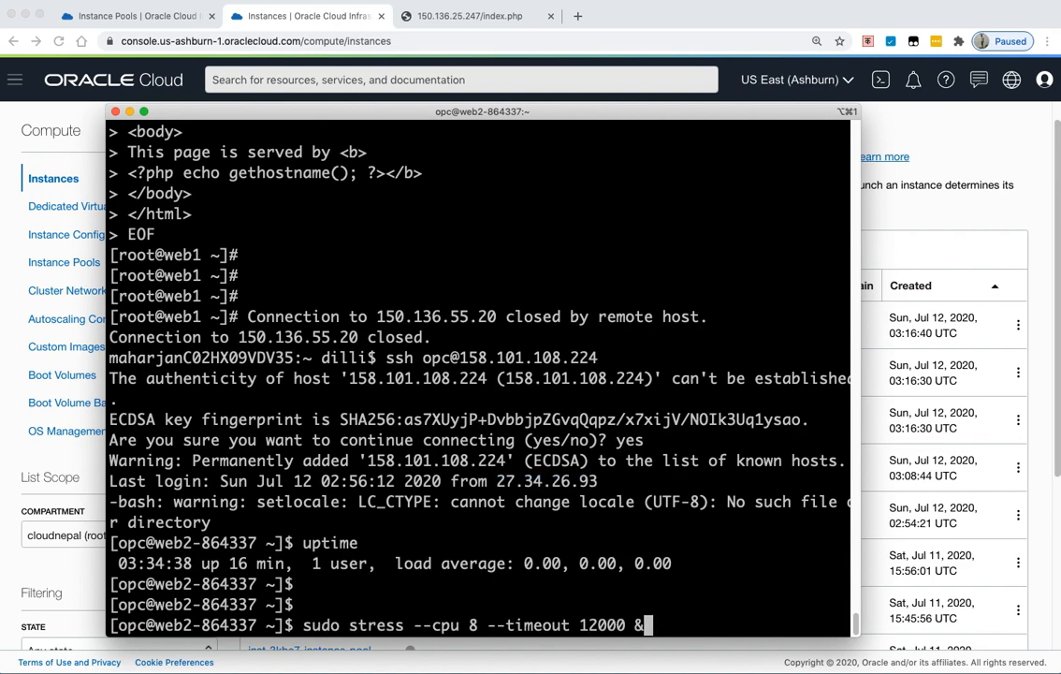
key("Return")
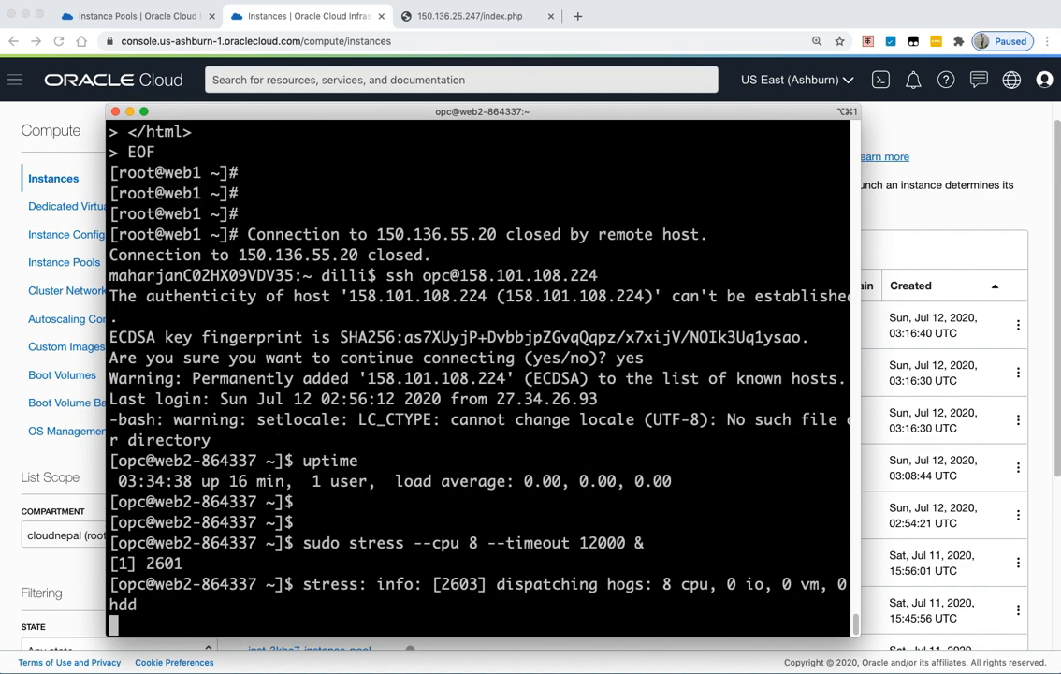
key("Return")
- Recheck the load average with uptime three times and start top to monitor the stress processes
type("uptime")
key("Return")
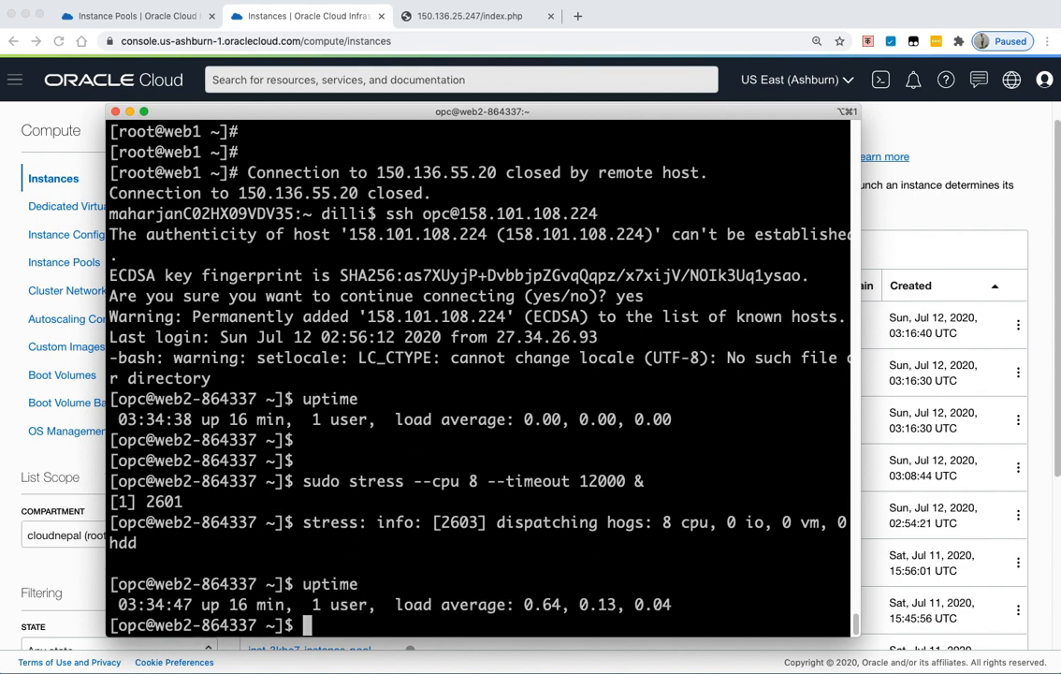
key("Up")
key("Return")
key("Up")
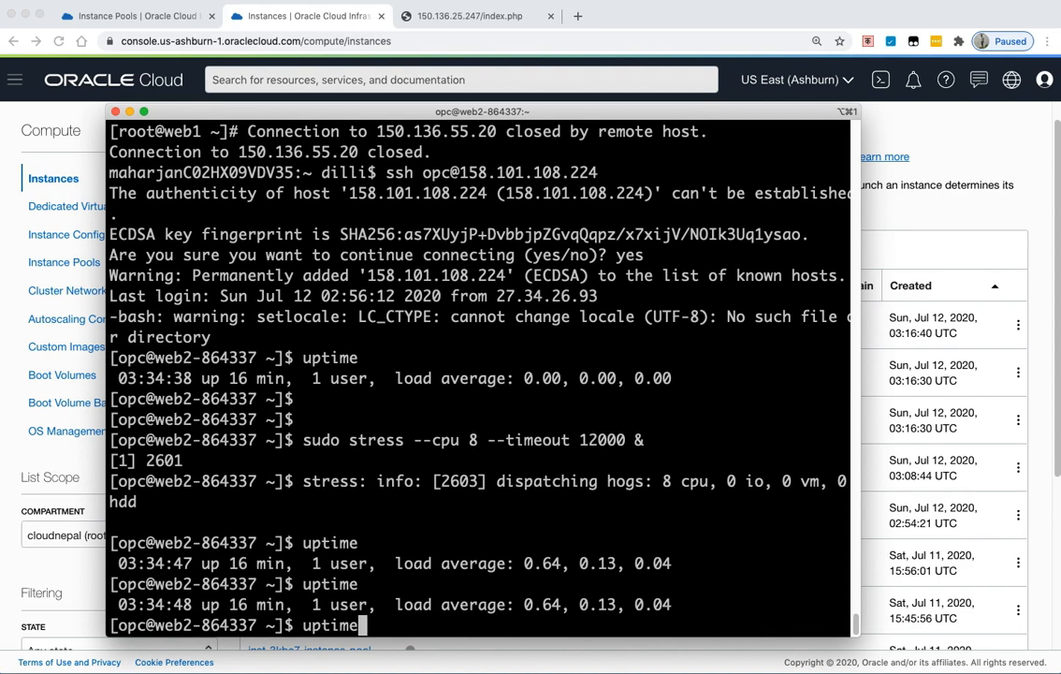
key("Return")
type("top")
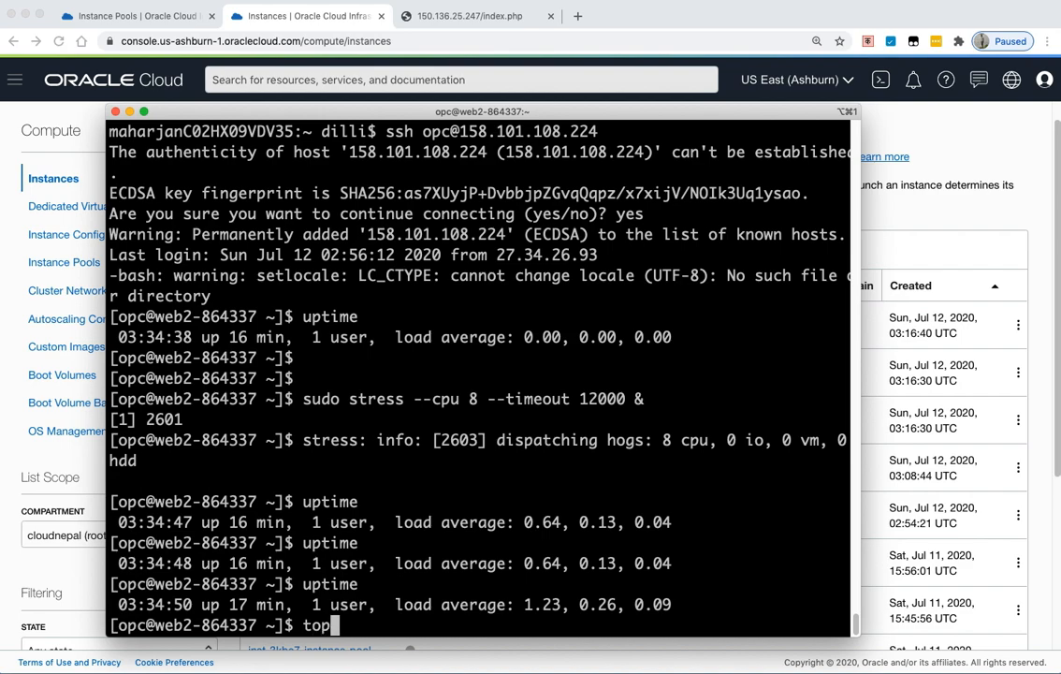
key("Return")
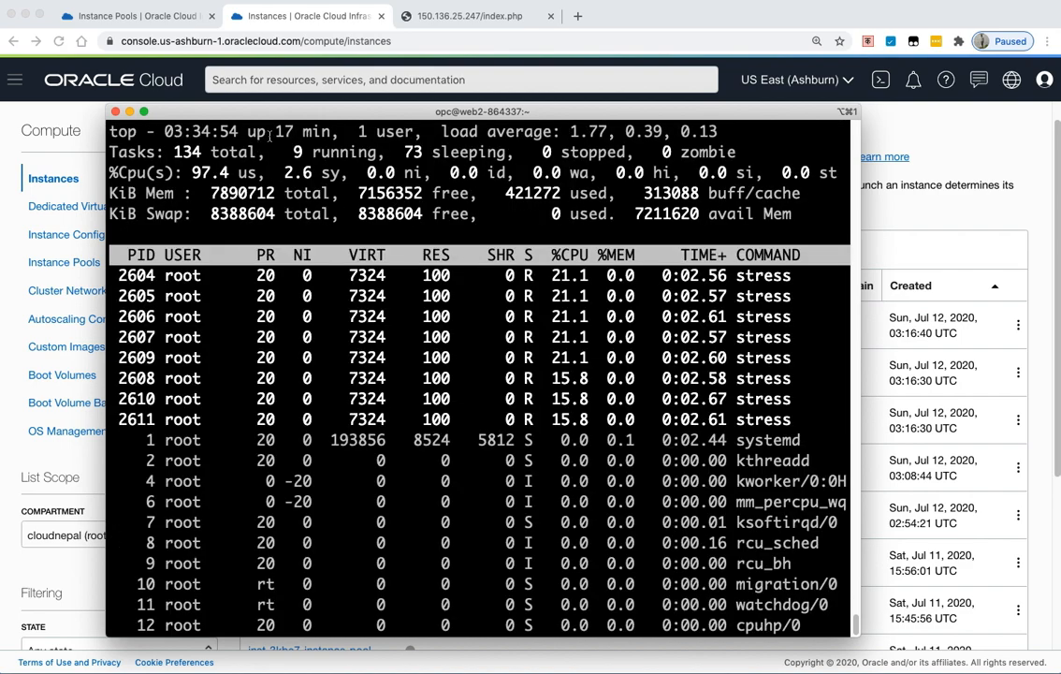
- Resize the terminal window and move it down so the pool instances in the console's list stay visible
left_click_drag(317, 112, 480, 145)
left_click_drag(269, 449, 611, 403)
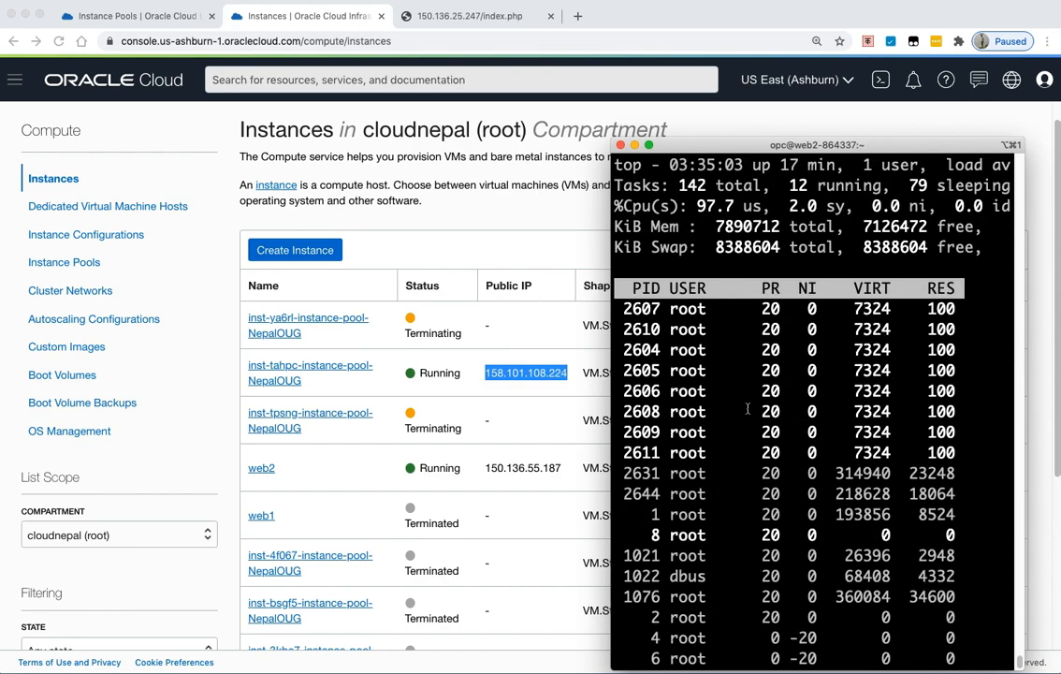
left_click_drag(611, 408, 94, 416)
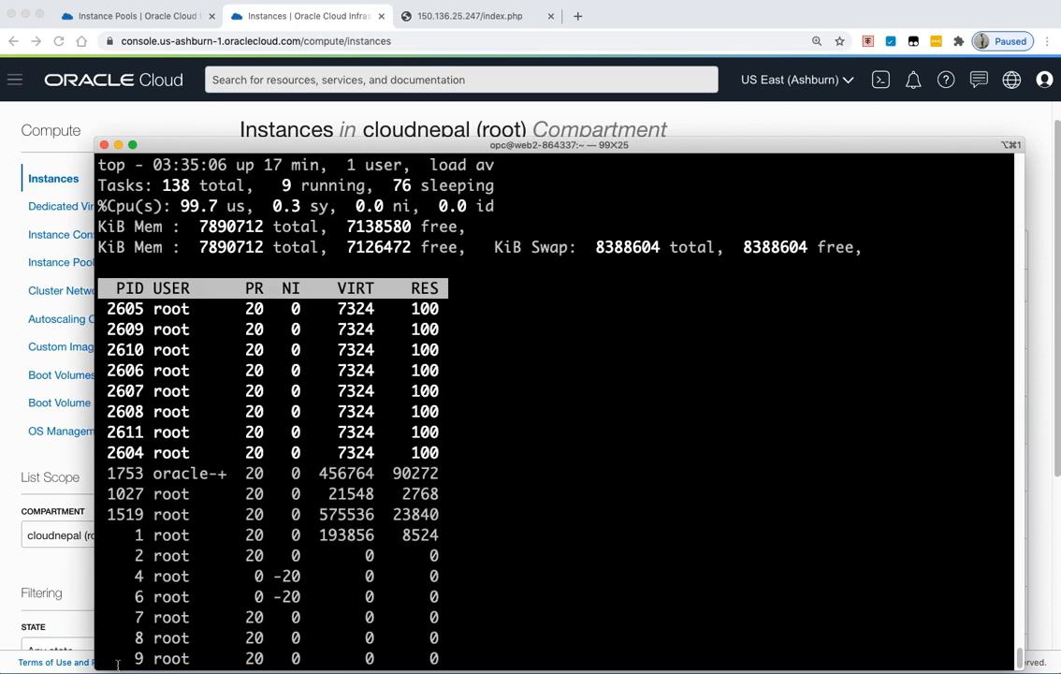
left_click_drag(117, 665, 169, 402)
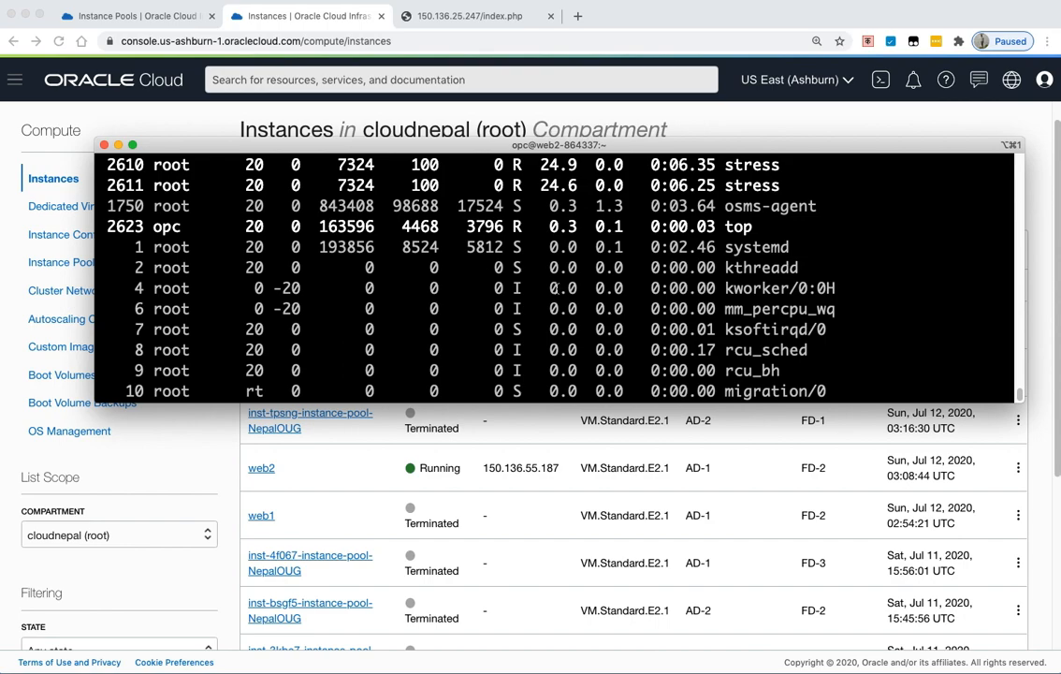
left_click_drag(525, 147, 581, 443)
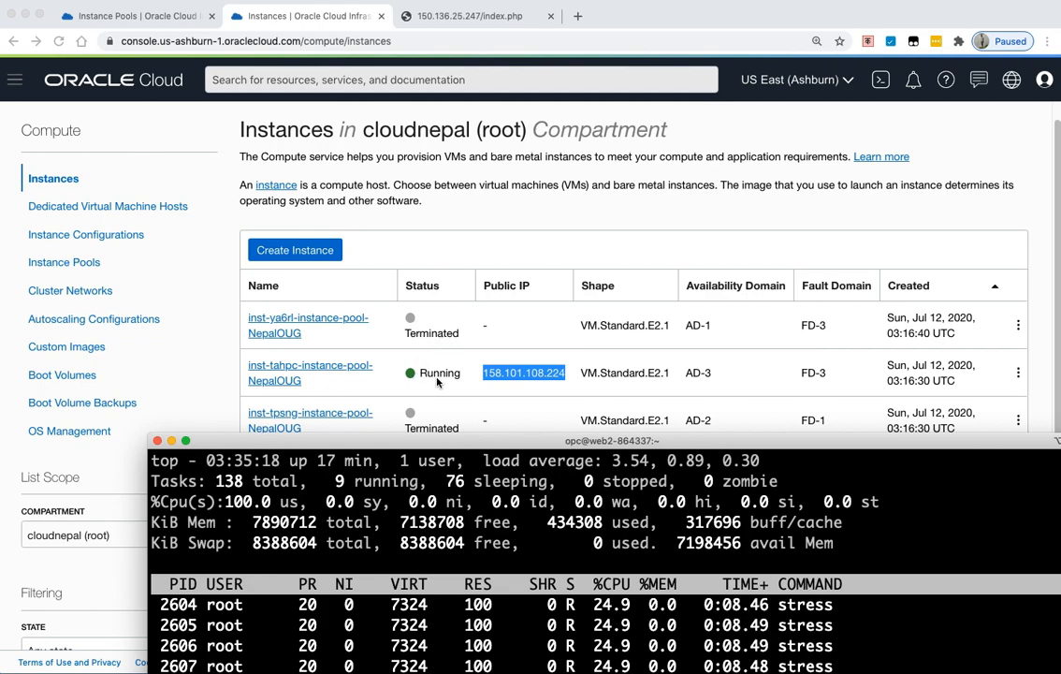
- Reload the load balancer's index.php page repeatedly to check which server responds
left_click(401, 15)
left_click(58, 40)
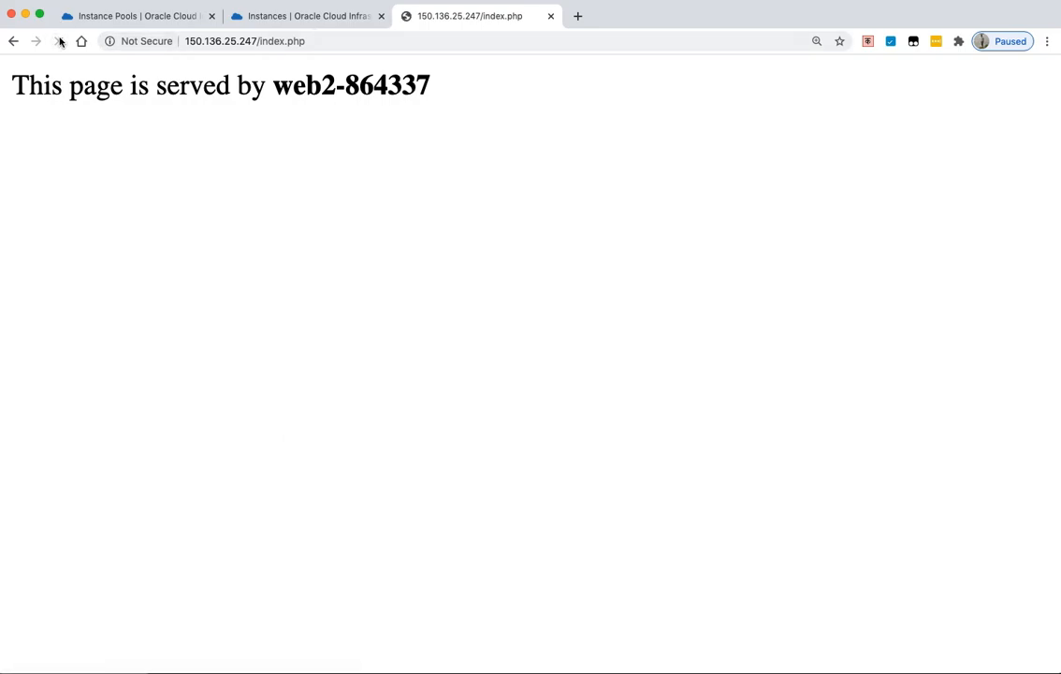
left_click(59, 41)
left_click(59, 41)
- Bring the terminal forward, narrow its window, and place it below the served page's text
key("super+Tab")
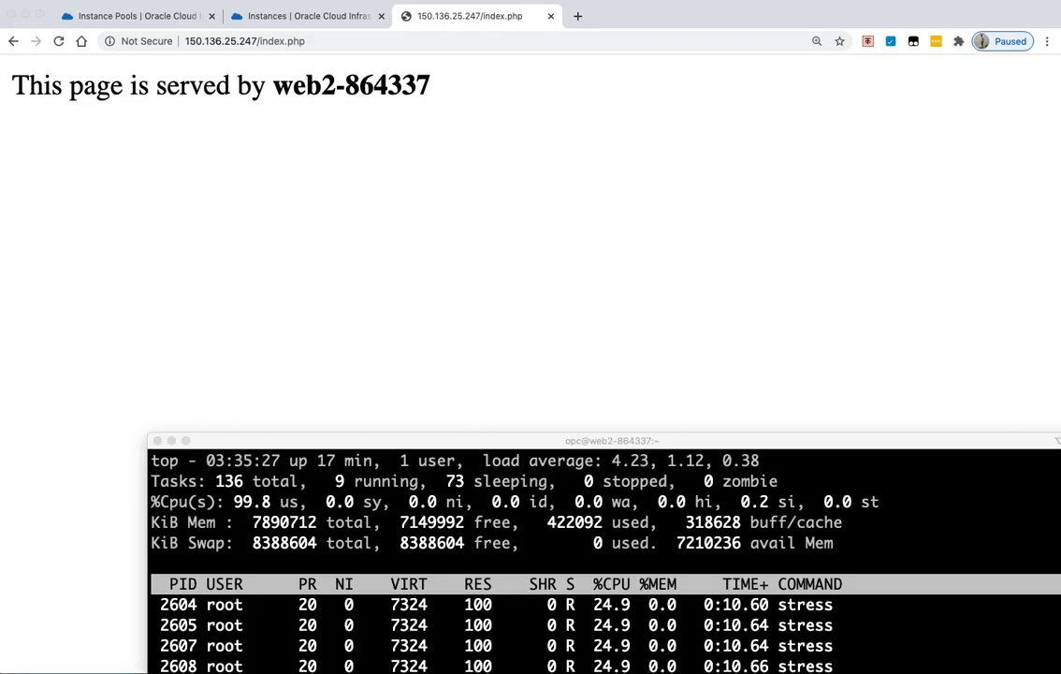
left_click_drag(475, 446, 576, 375)
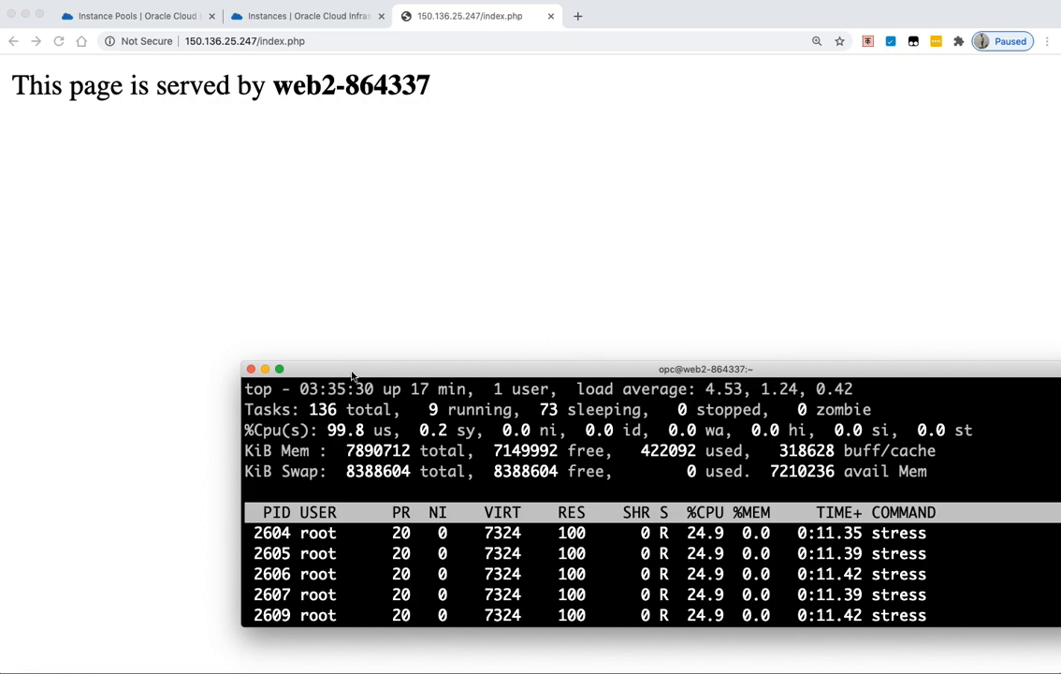
left_click_drag(1058, 625, 921, 627)
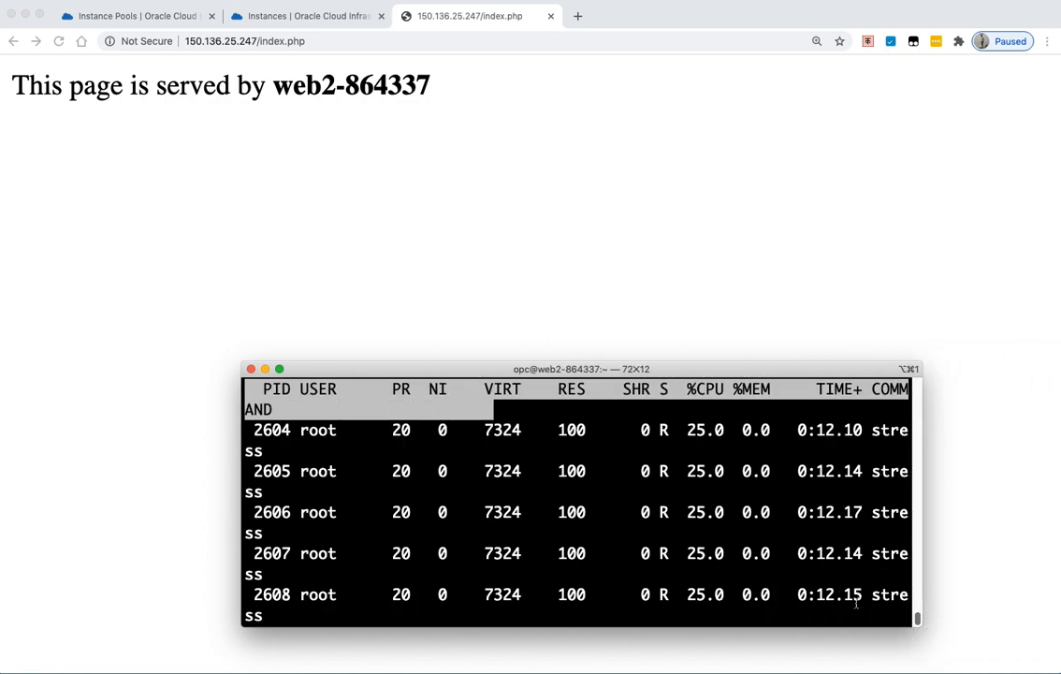
left_click_drag(645, 371, 779, 406)
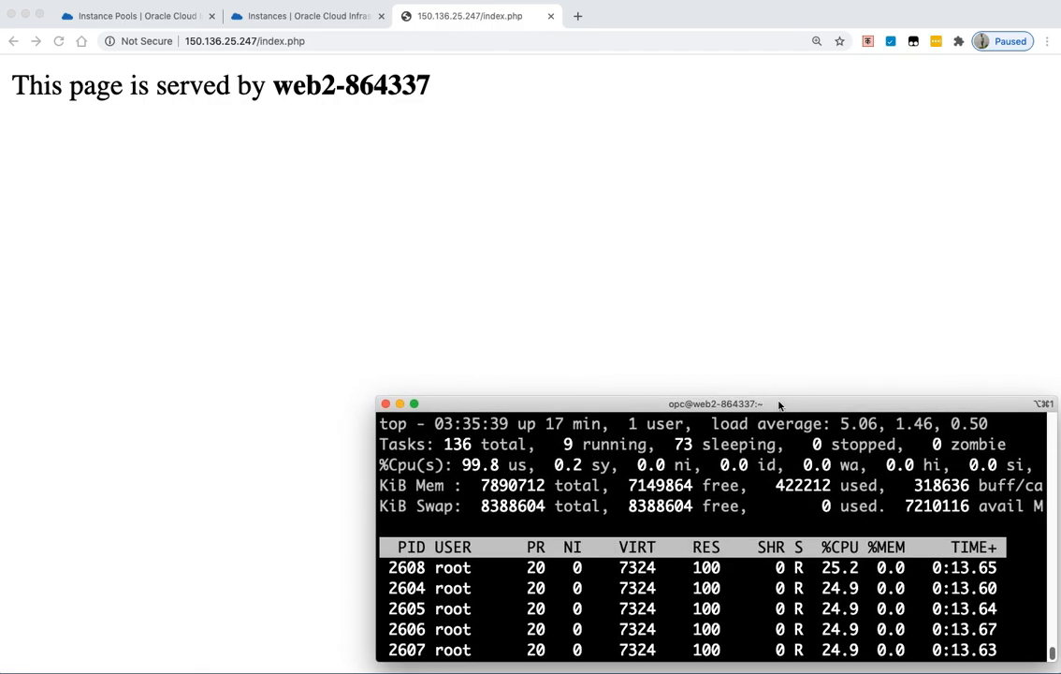
- Return to the instance-pool-NepalOUG details and compare its CPU Utilization chart with the terminal's top output
left_click(167, 22)
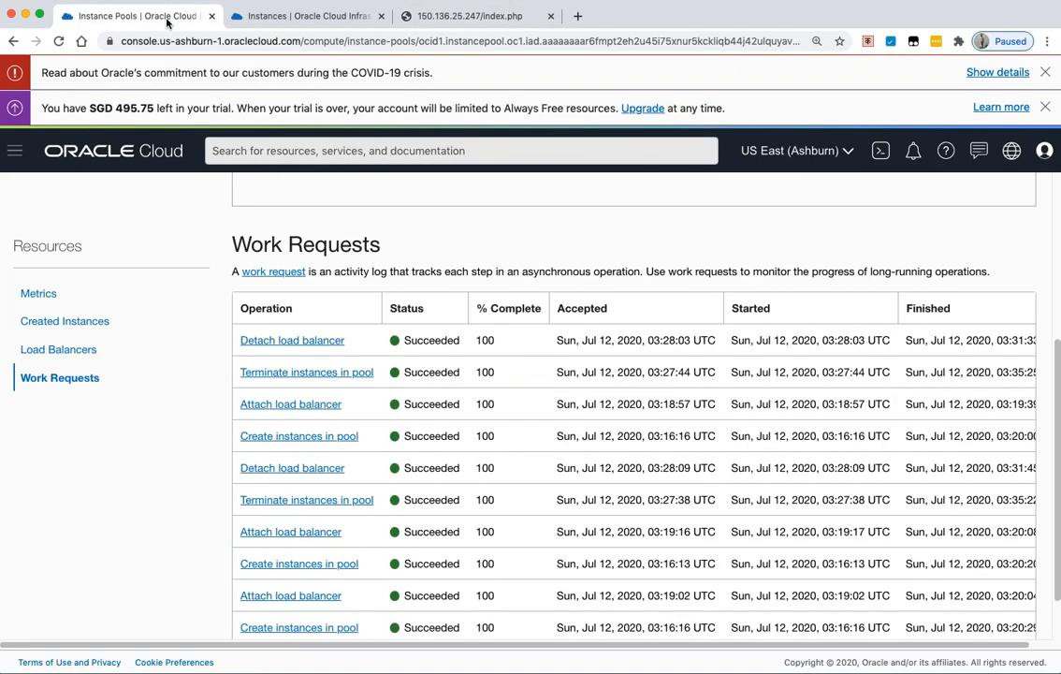
scroll(220, 234, "up", 5)
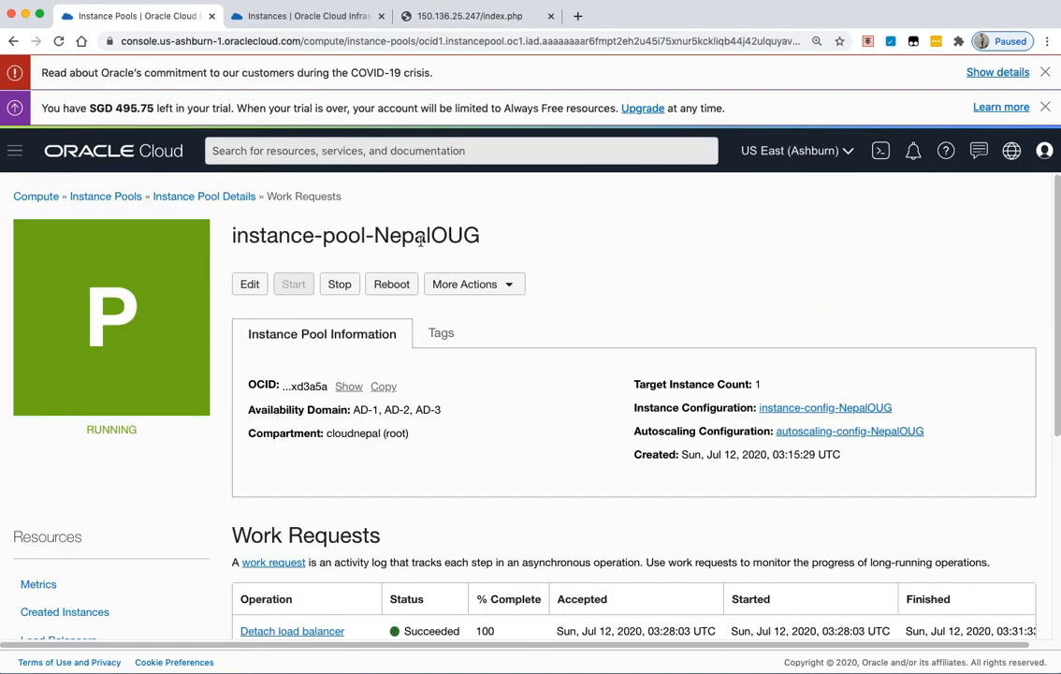
key("super+Tab")
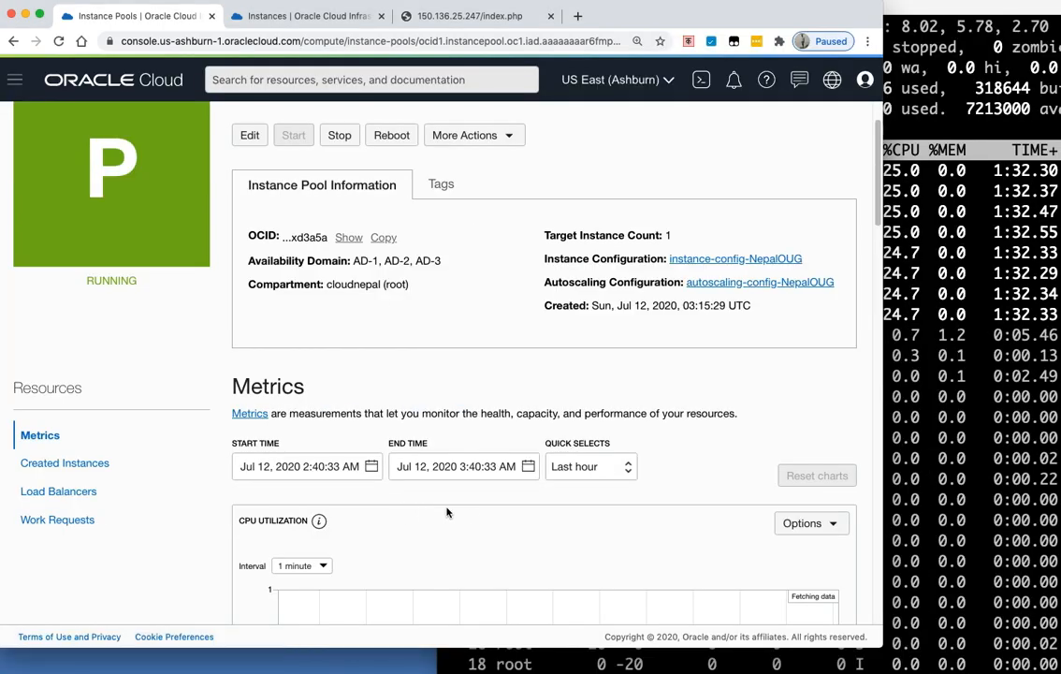
scroll(446, 512, "down", 3)
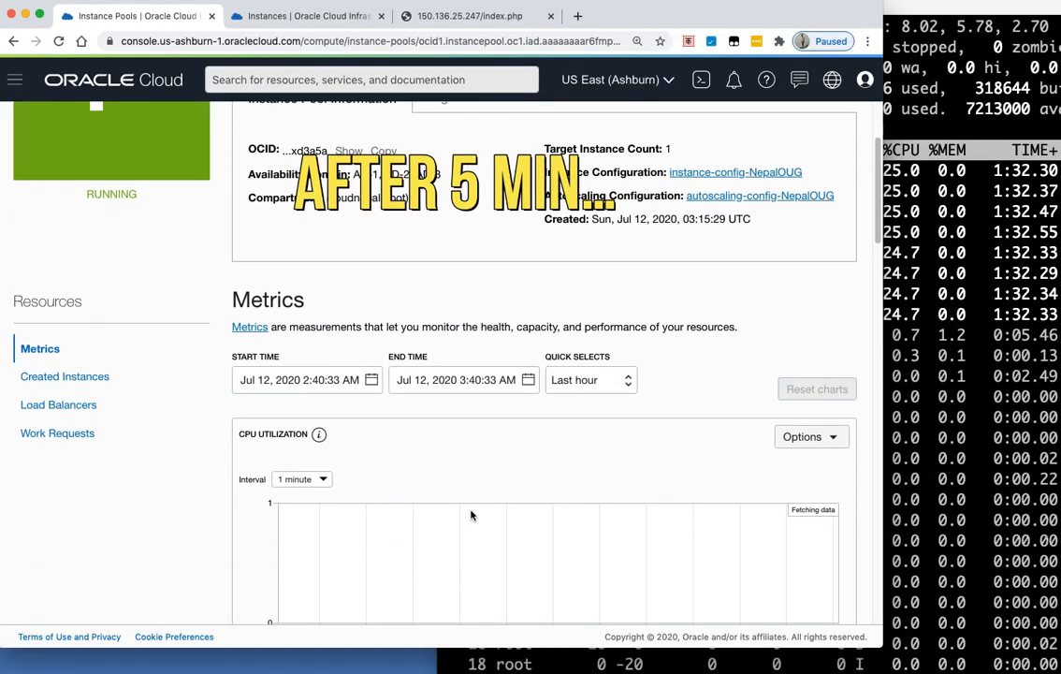
mouse_move(796, 502)
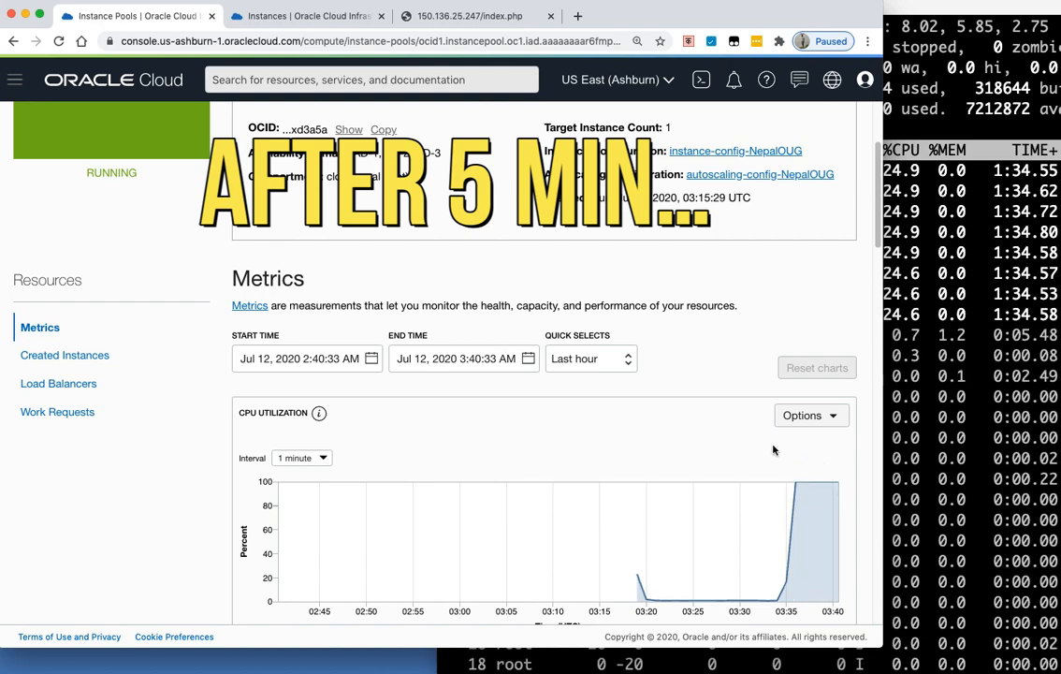
left_click(926, 307)
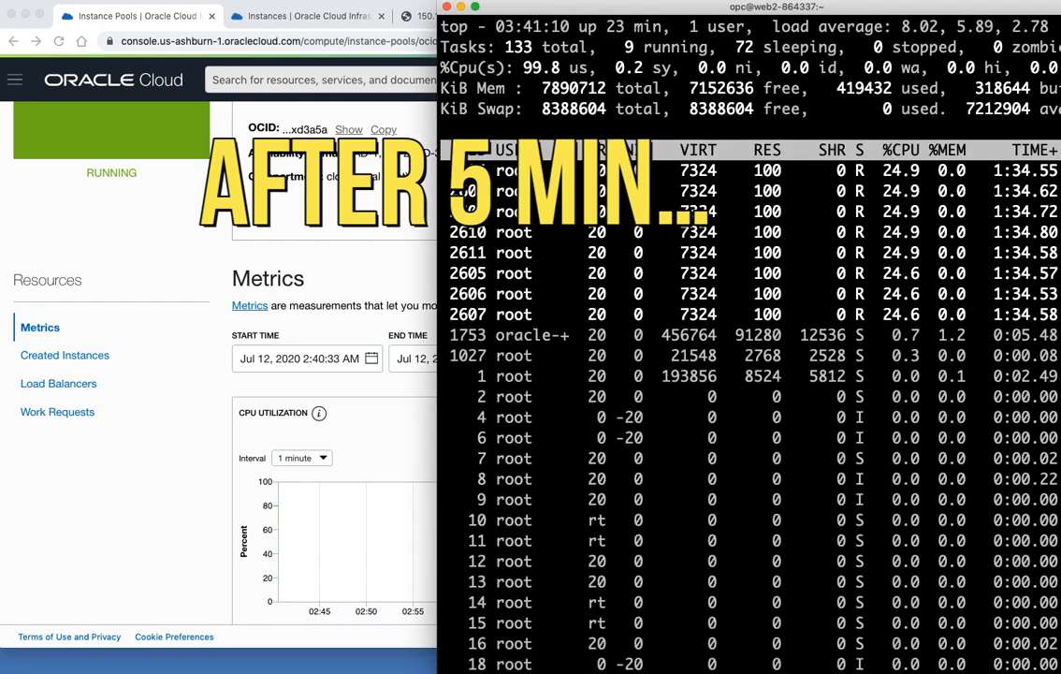
left_click(269, 213)
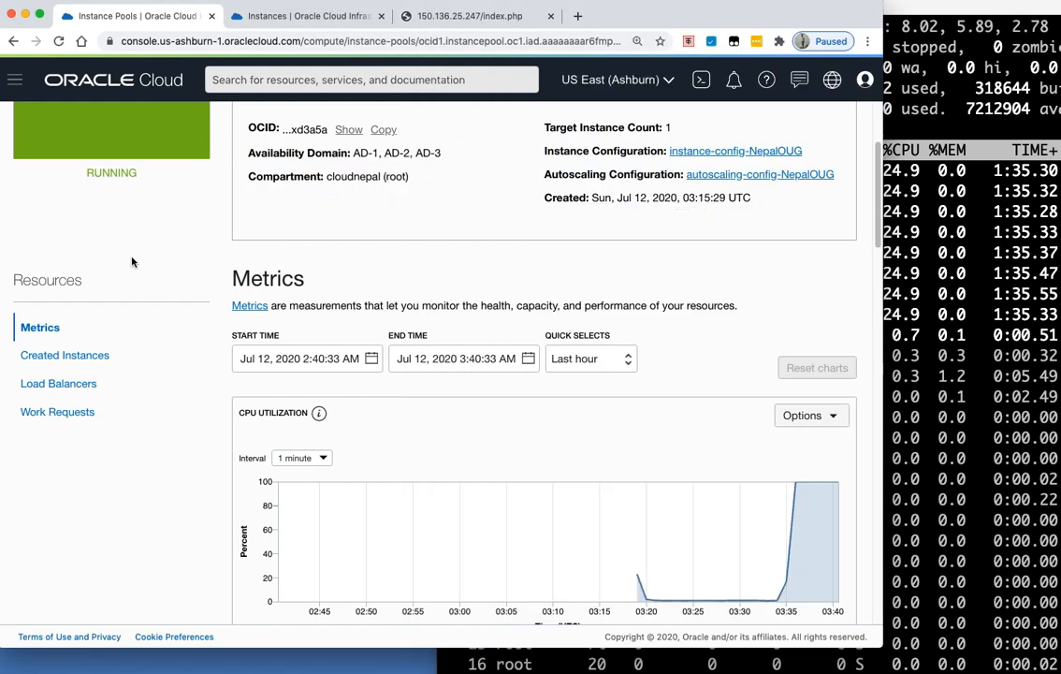
- Examine the pool's state, target instance count and CPU Utilization chart alongside the instance's load in top
scroll(134, 256, "up", 4)
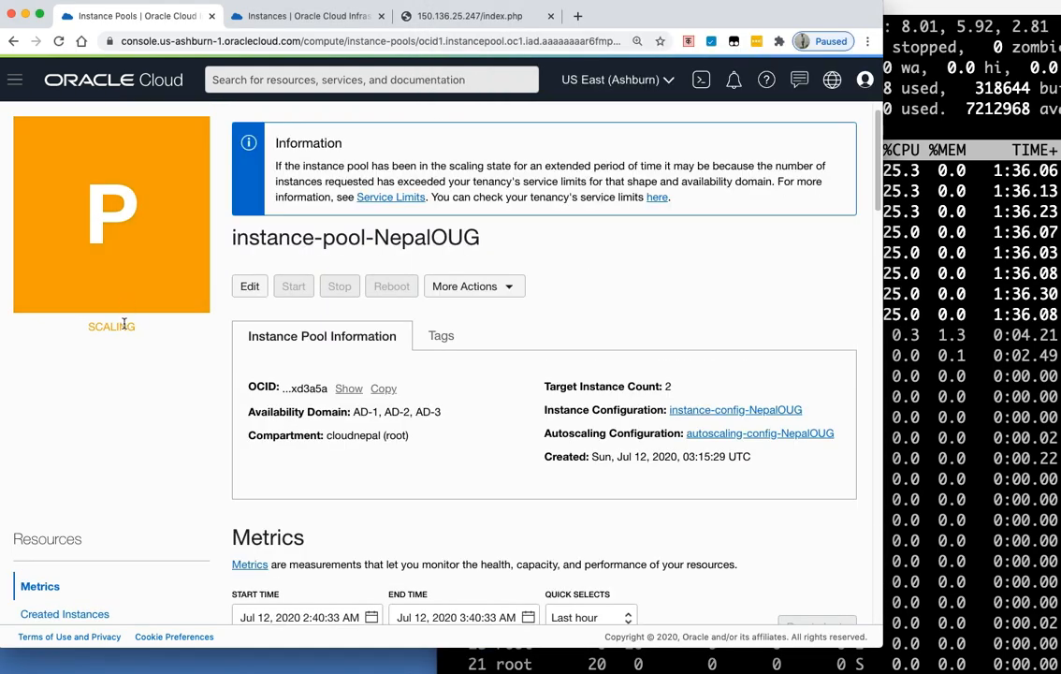
left_click_drag(142, 327, 80, 330)
scroll(121, 376, "down", 4)
scroll(135, 363, "down", 3)
scroll(145, 352, "up", 4)
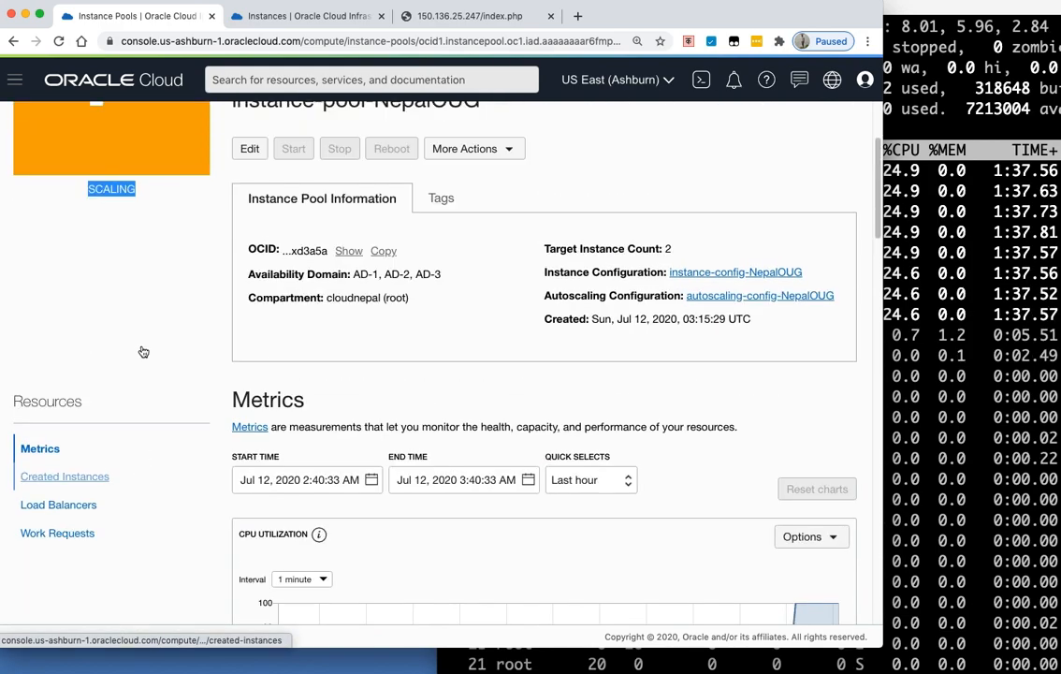
left_click(960, 207)
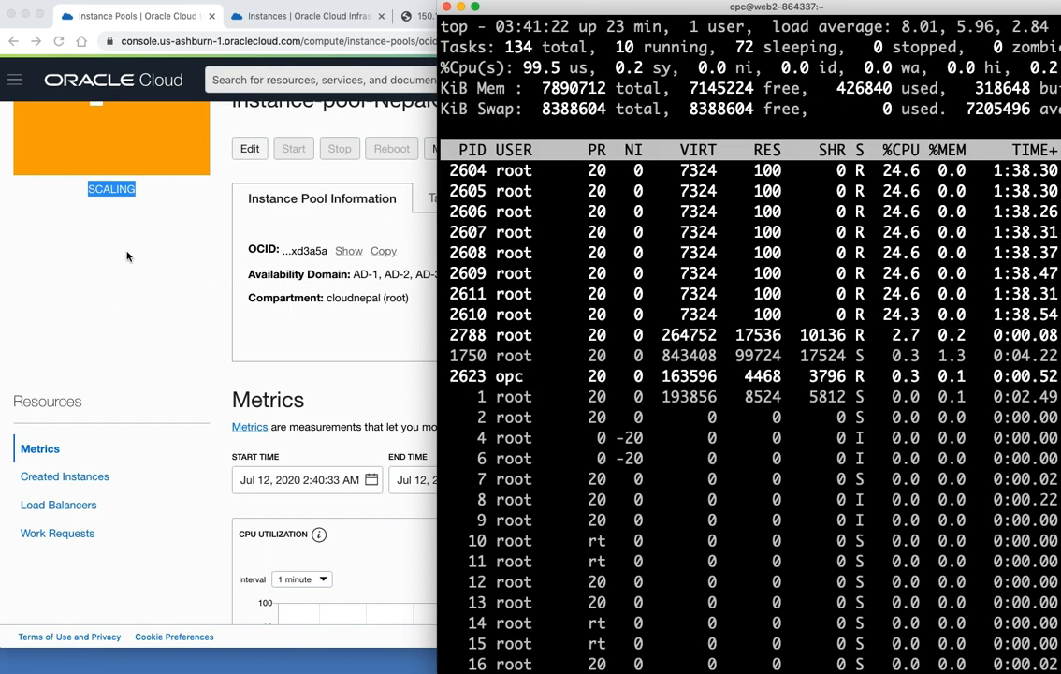
left_click(230, 313)
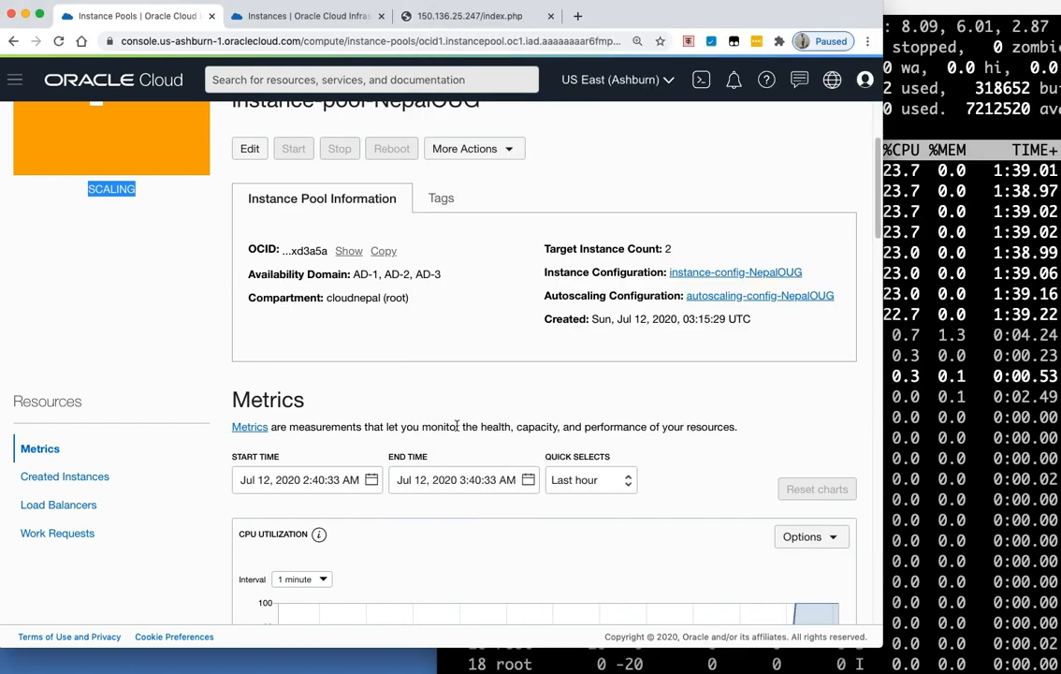
scroll(457, 426, "down", 2)
mouse_move(790, 475)
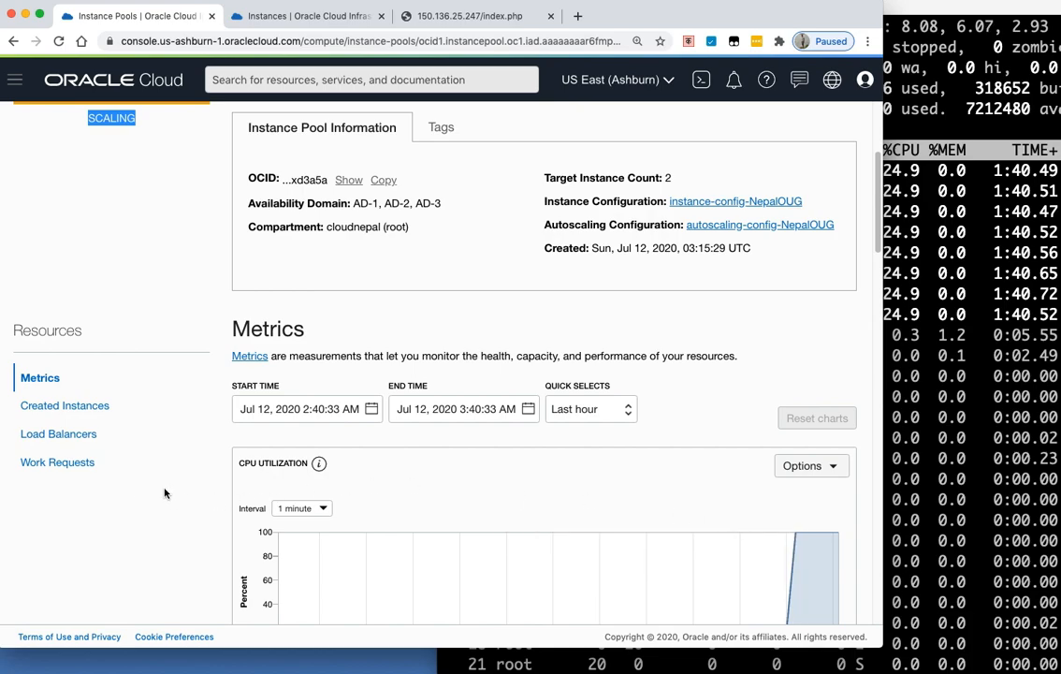
- Open the pool's work requests, inspect the latest Create instances in pool operation, and bring the top output forward
left_click(83, 464)
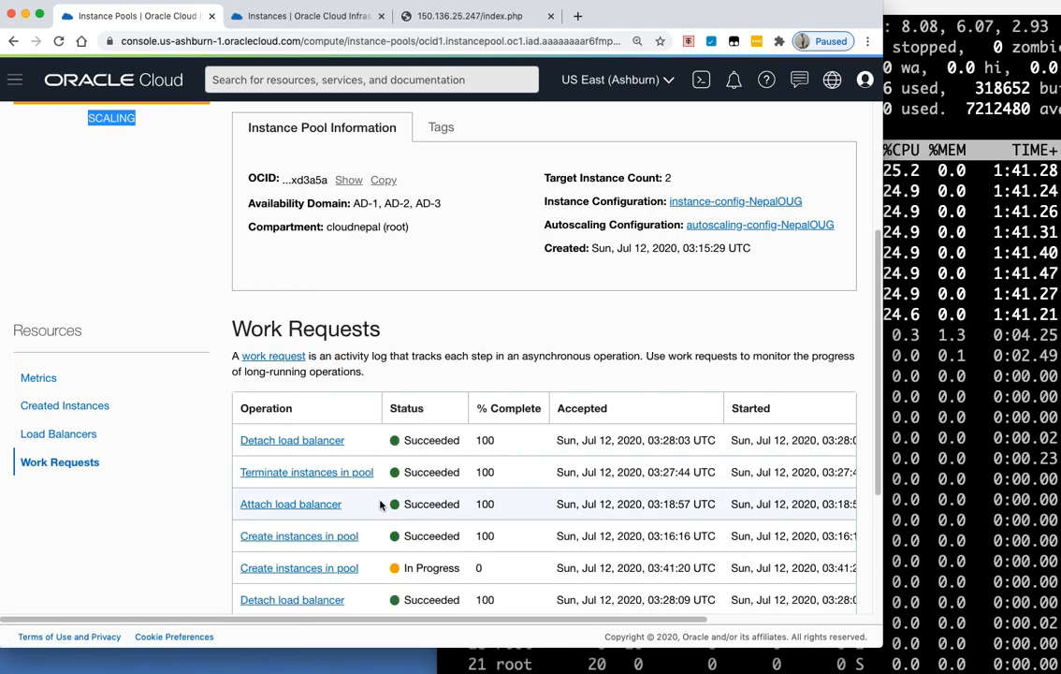
scroll(380, 505, "down", 1)
left_click_drag(365, 529, 236, 528)
scroll(362, 534, "down", 1)
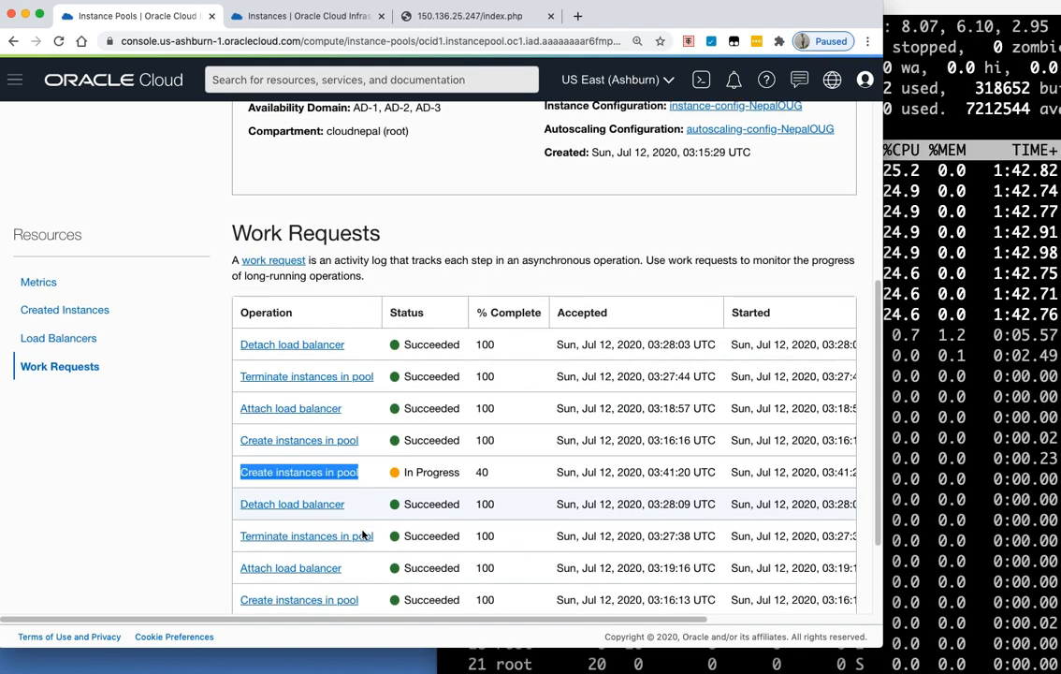
scroll(362, 534, "down", 2)
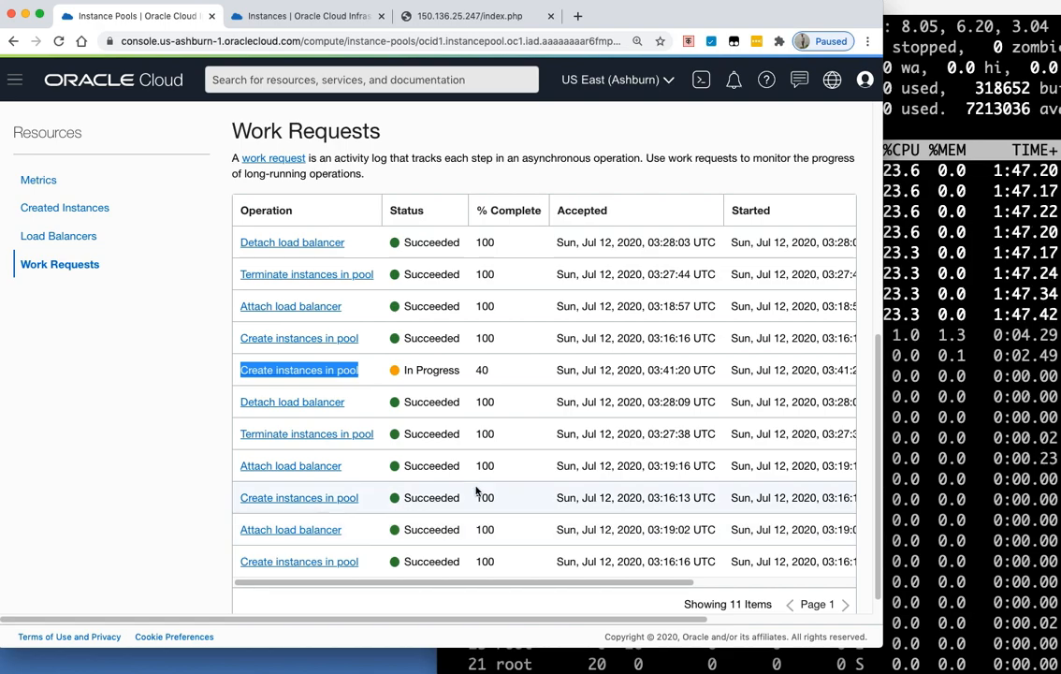
left_click(903, 117)
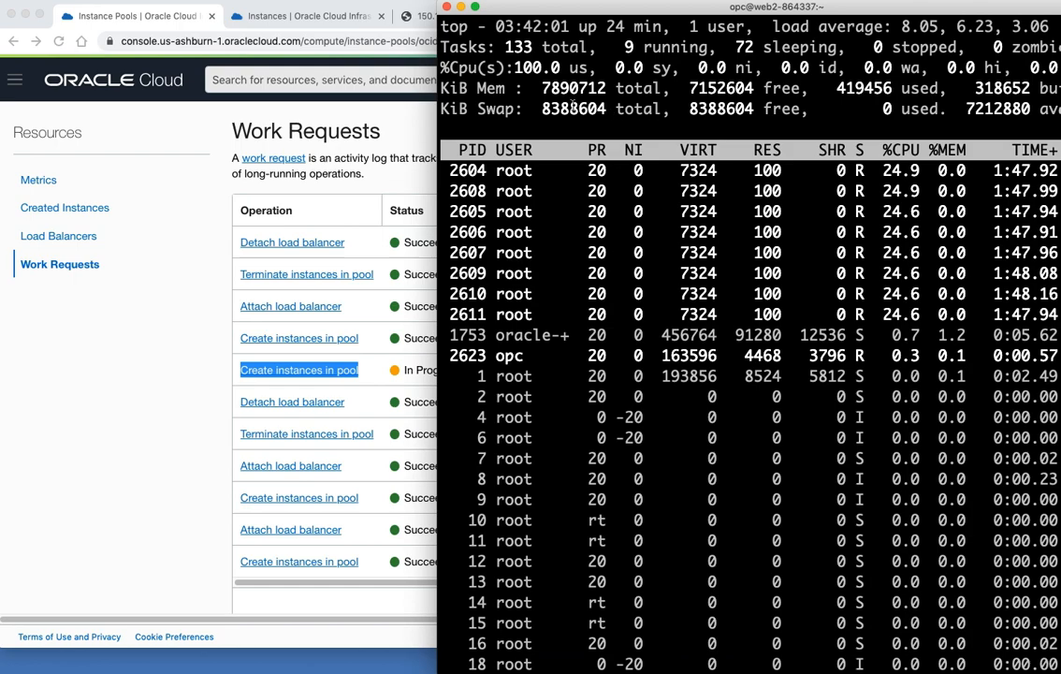
- Compare the total CPU usage in top with the instance pool's state, target instance count and work requests
left_click_drag(514, 68, 395, 61)
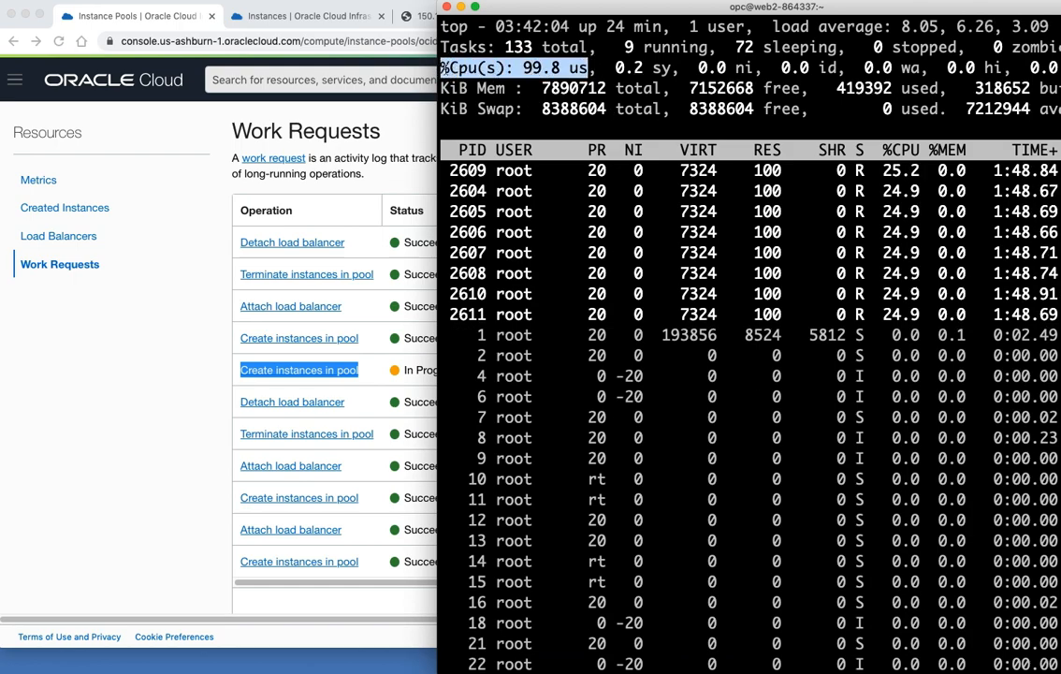
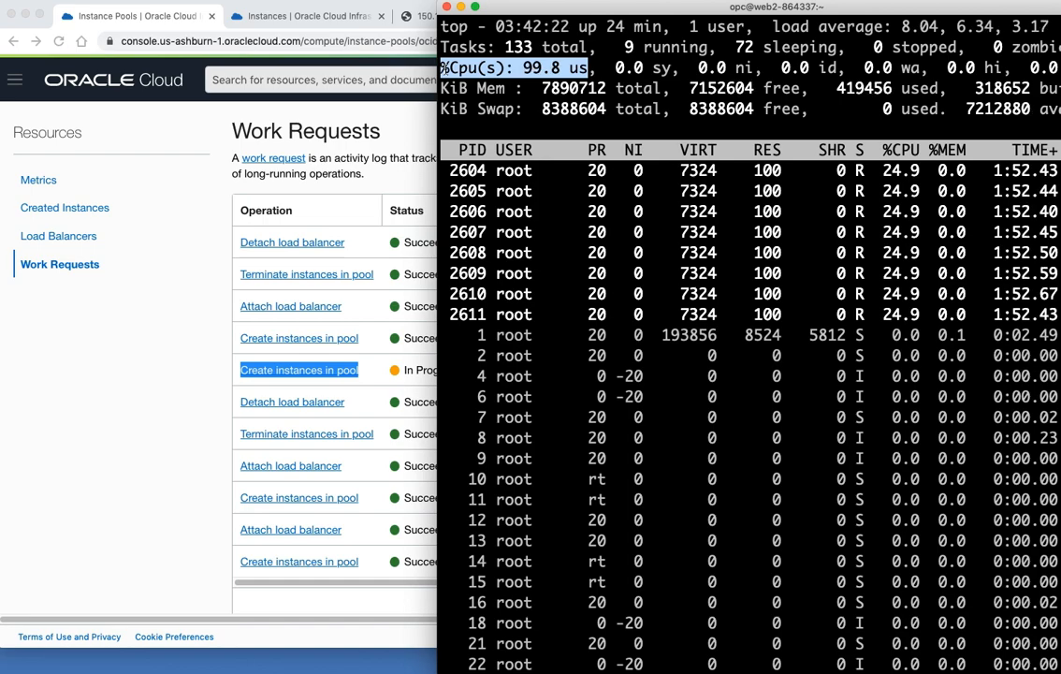
left_click(199, 234)
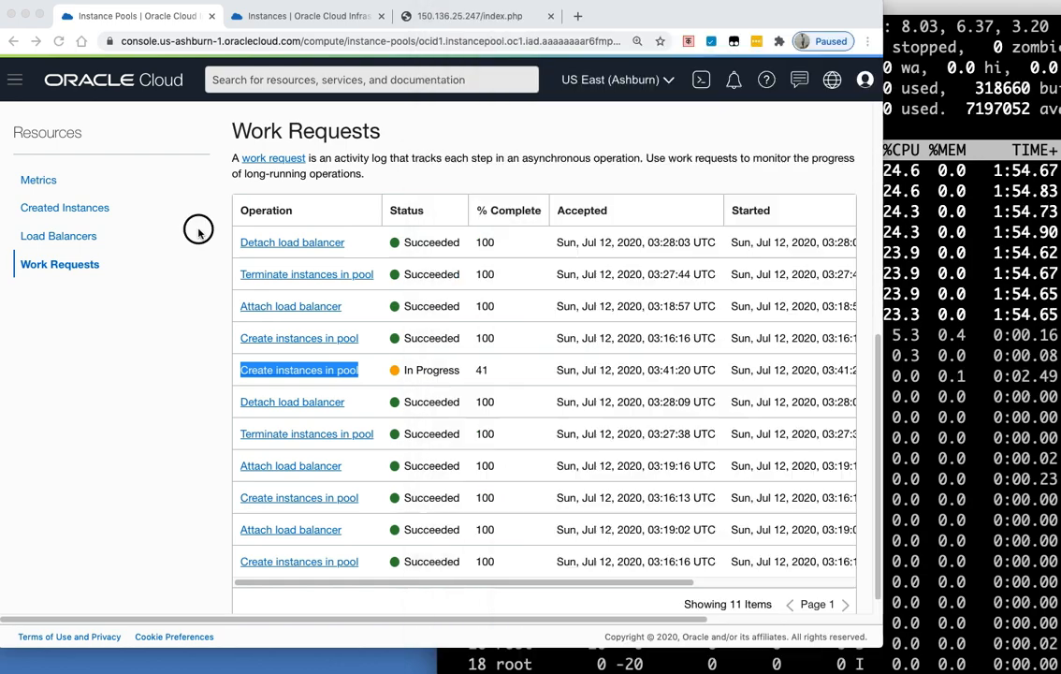
scroll(329, 294, "up", 3)
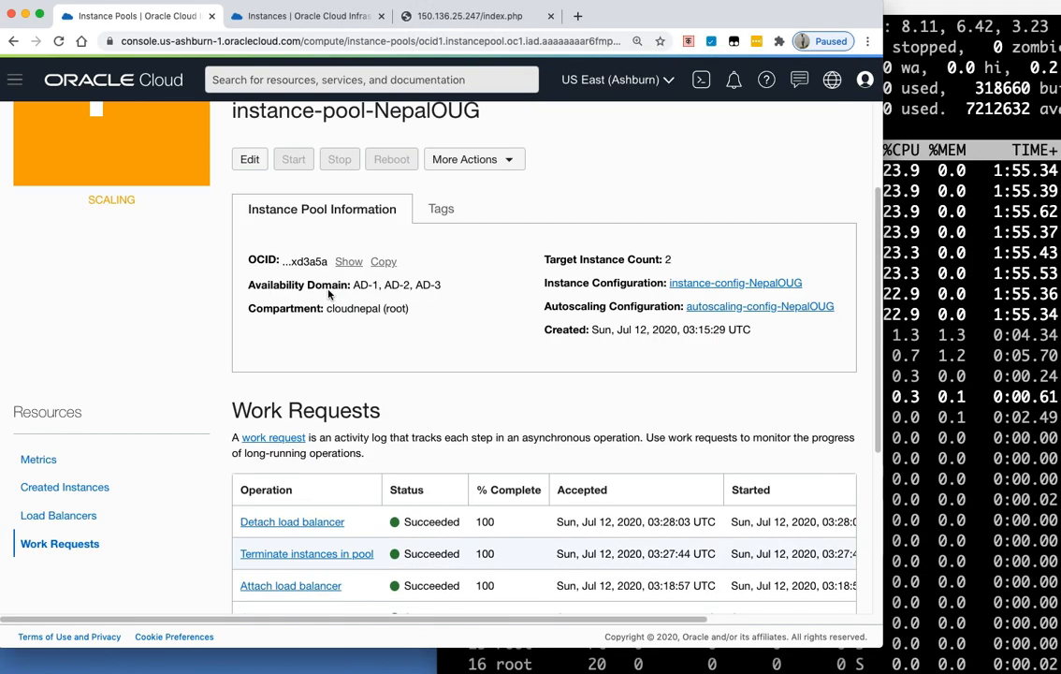
scroll(327, 290, "down", 4)
- Examine the status and public IP of the newest instance-pool-NepalOUG instance in the compartment's Instances list
left_click(320, 16)
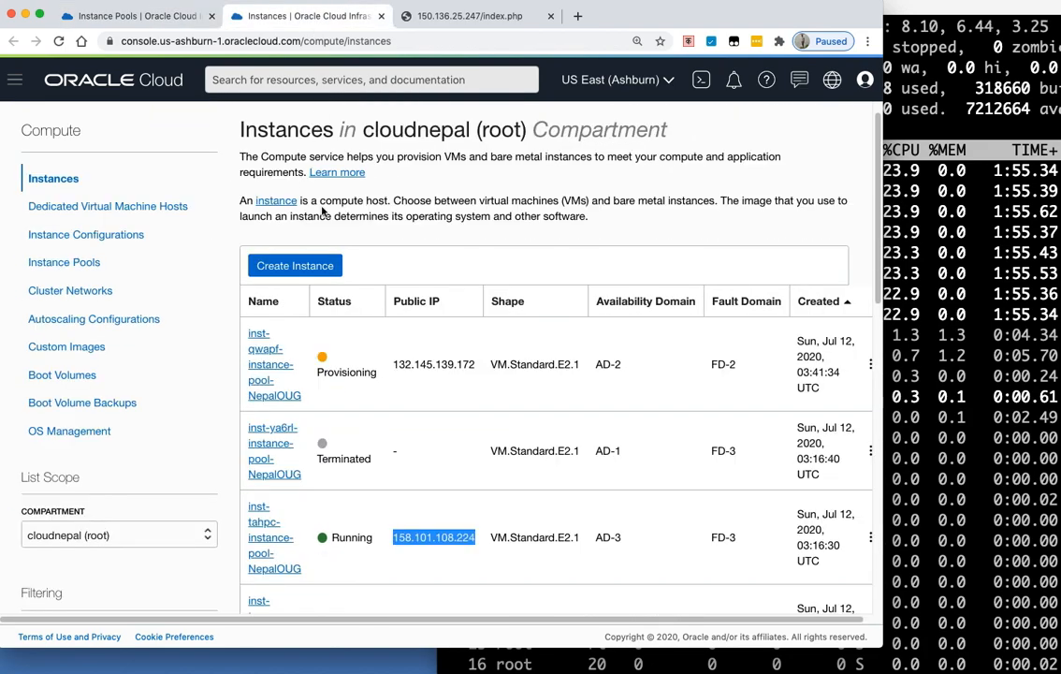
left_click_drag(322, 405, 351, 381)
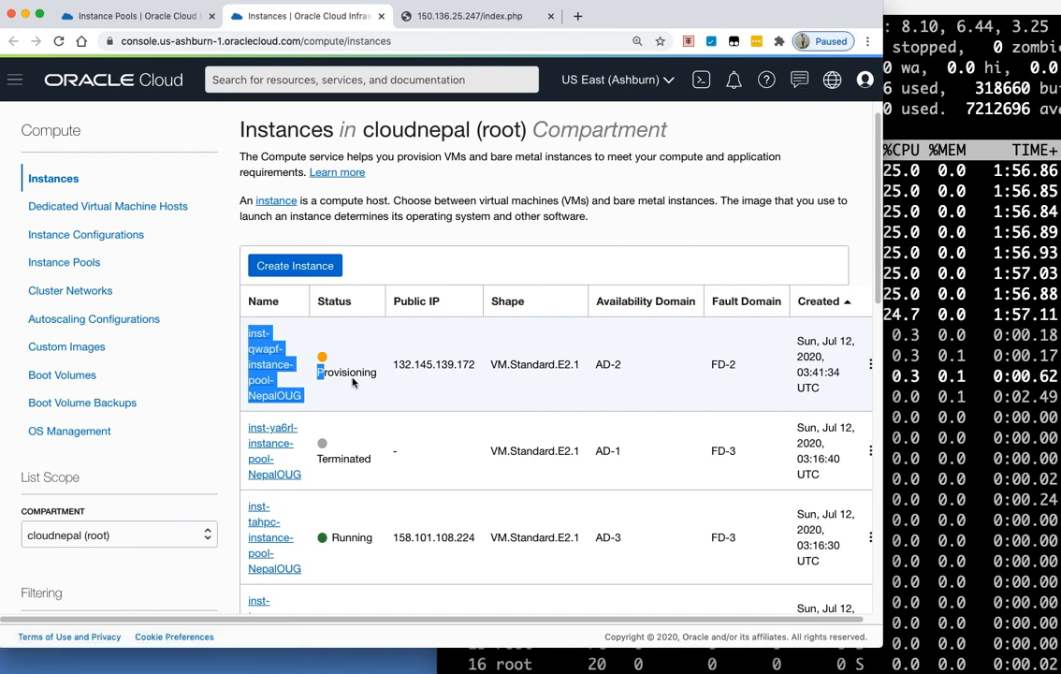
scroll(362, 383, "down", 3)
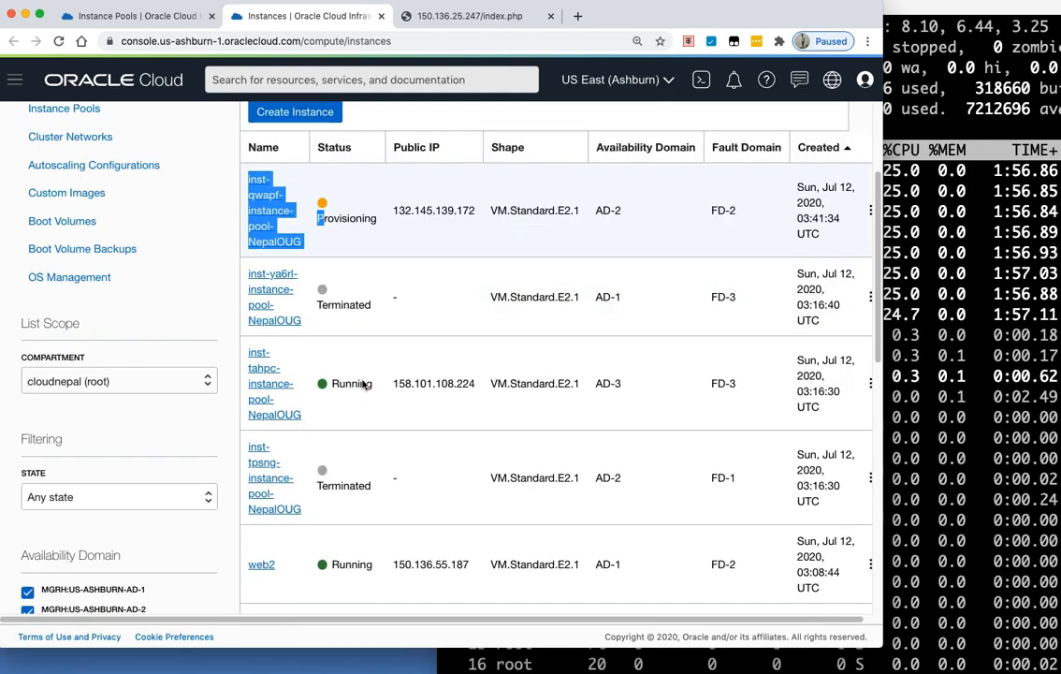
scroll(362, 381, "up", 1)
scroll(362, 379, "up", 1)
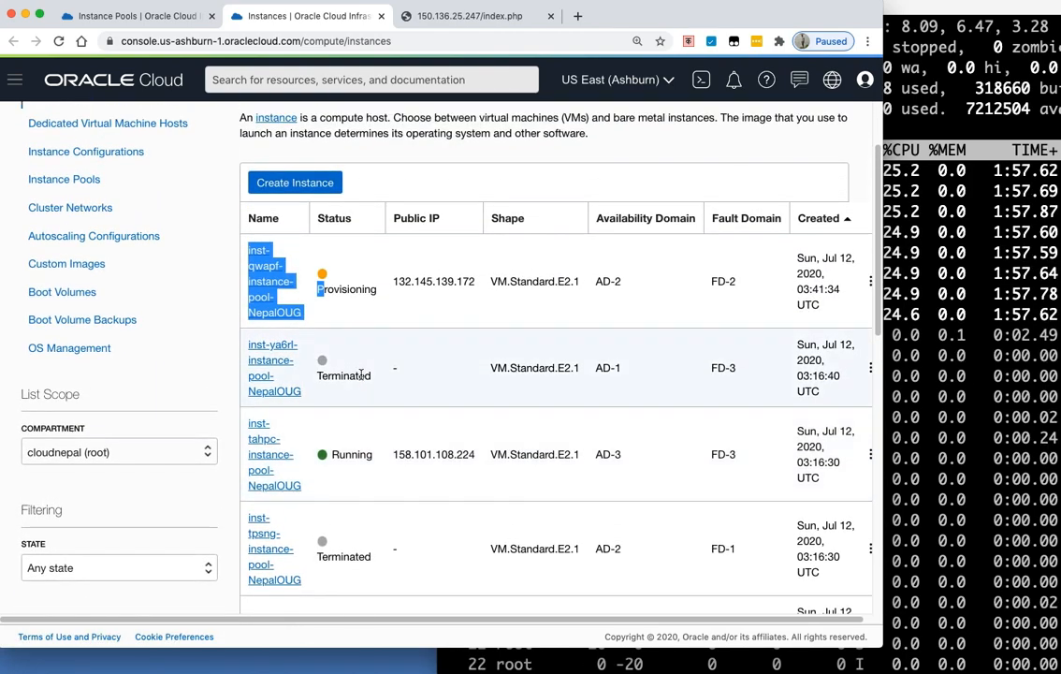
double_click(423, 279)
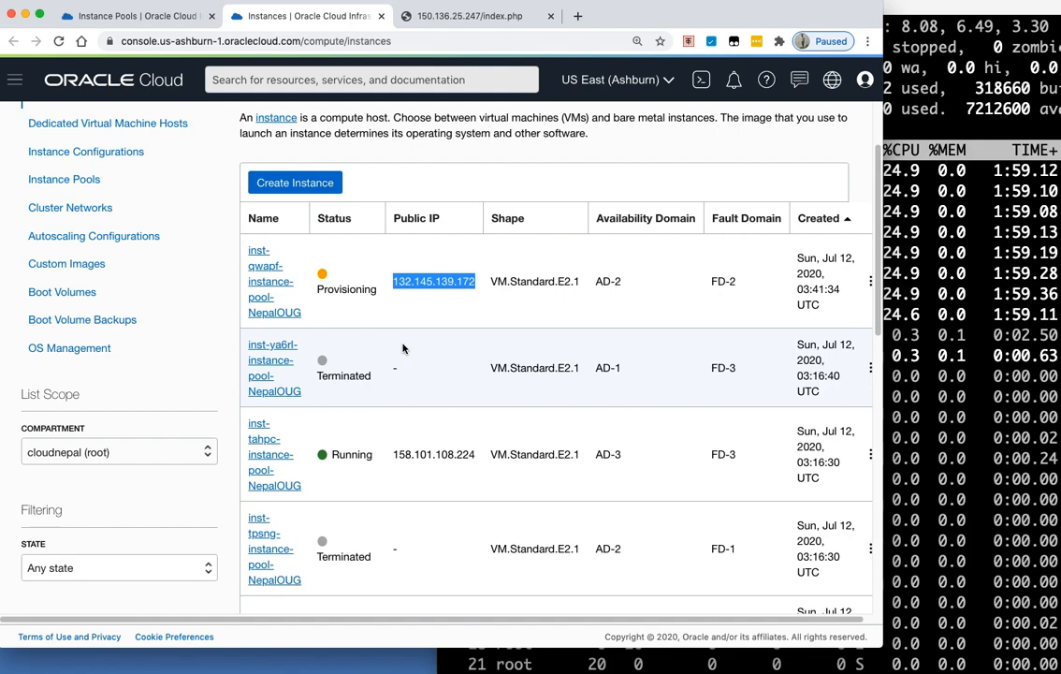
- Refresh the instance pool details, dismissing both announcement banners, and check the progress of the latest Create instances in pool request
left_click(131, 16)
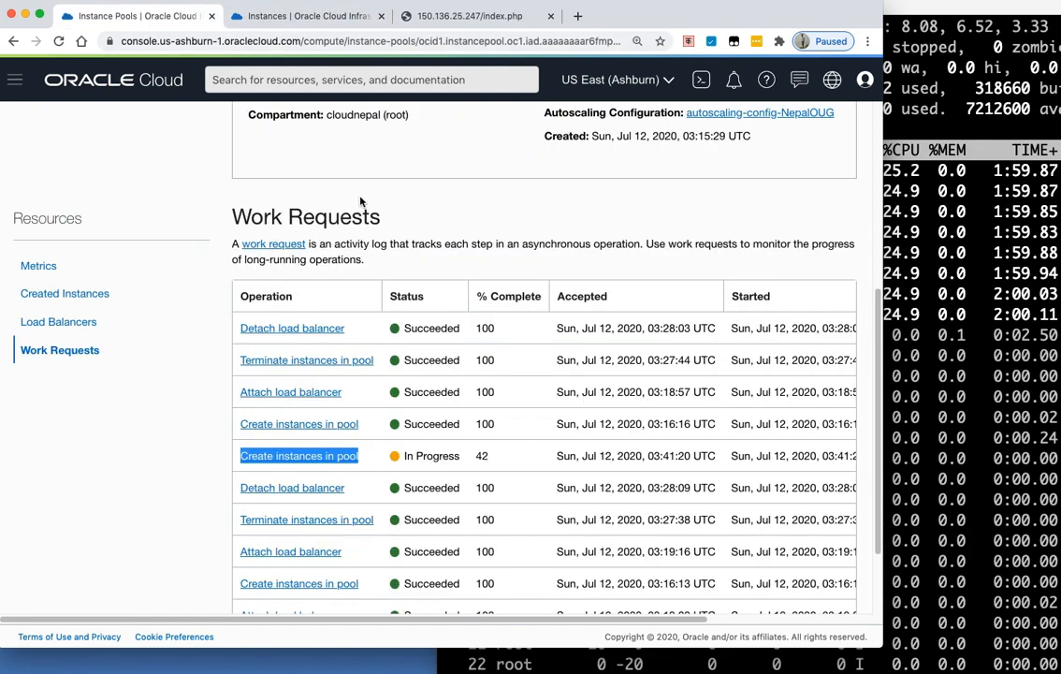
left_click(58, 41)
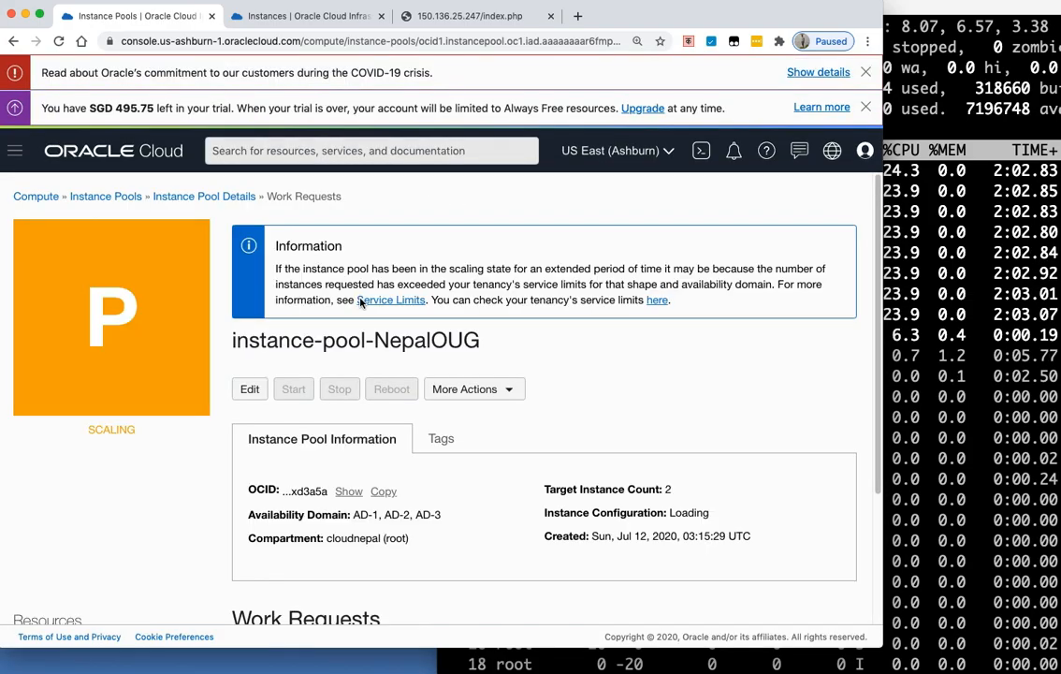
left_click(866, 106)
left_click(866, 73)
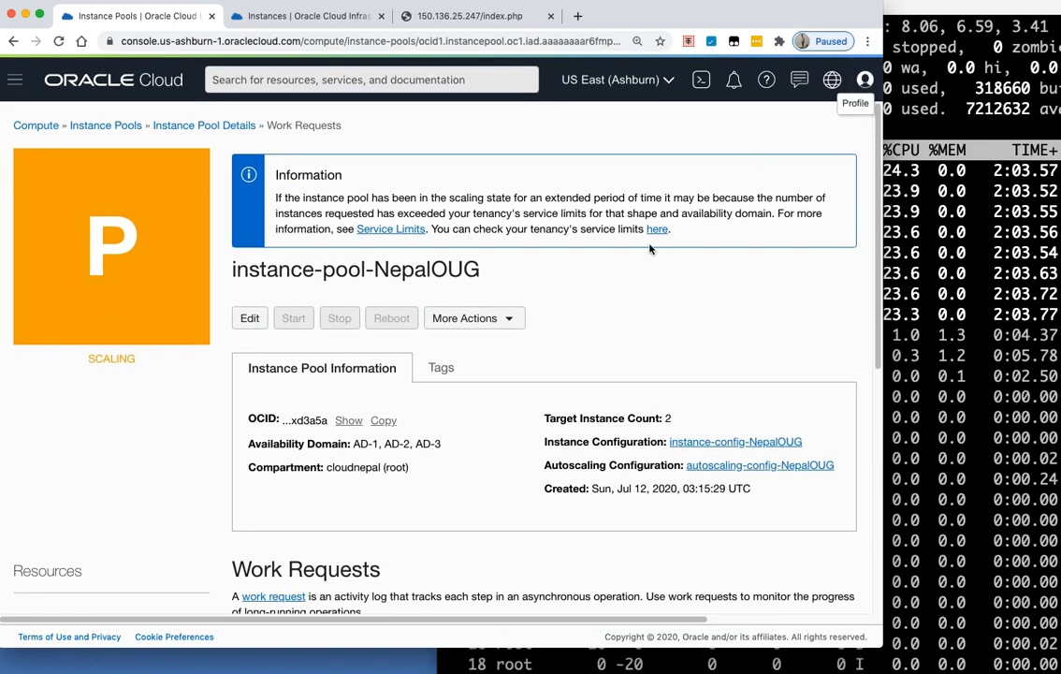
scroll(528, 377, "down", 5)
scroll(528, 377, "down", 3)
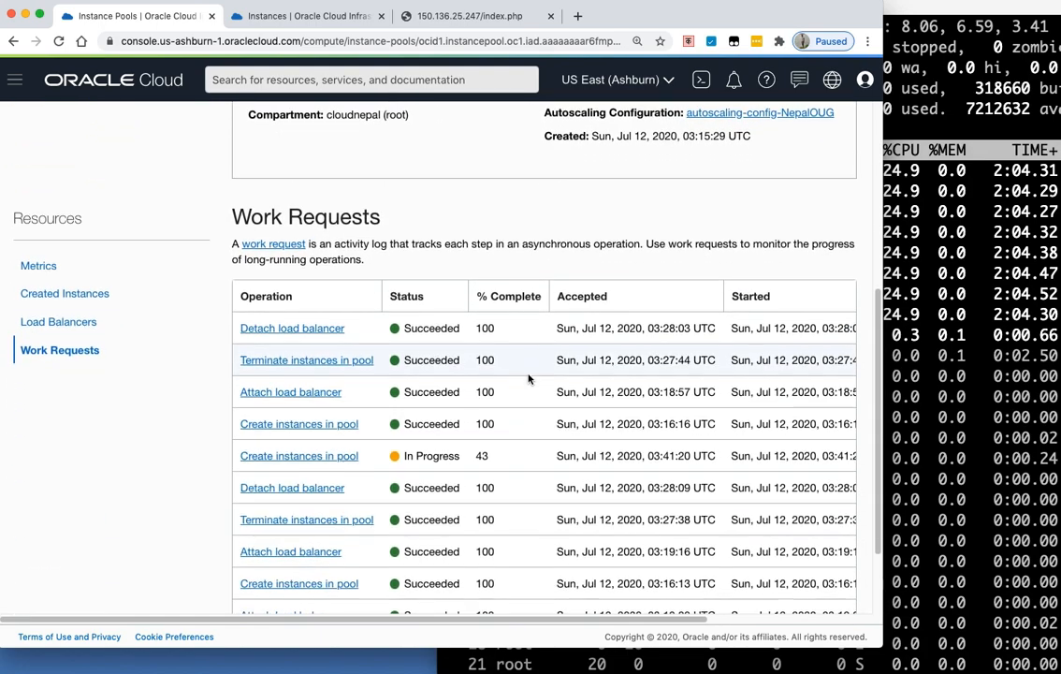
- Reload the index.php page at 150.136.25.247 to check which server answers
left_click(456, 25)
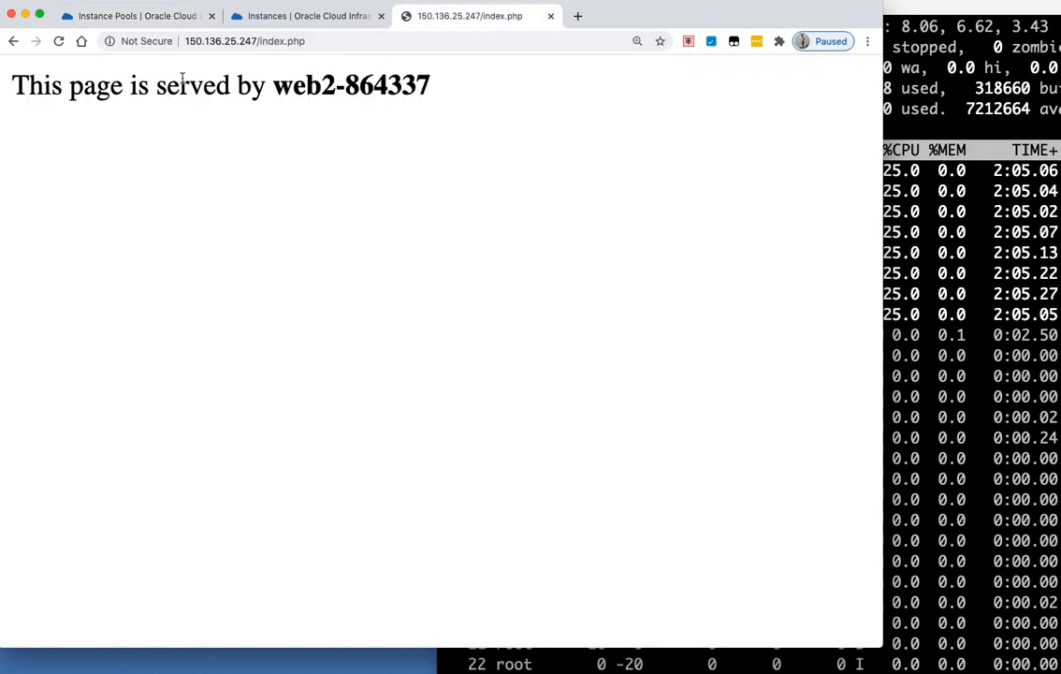
left_click(62, 46)
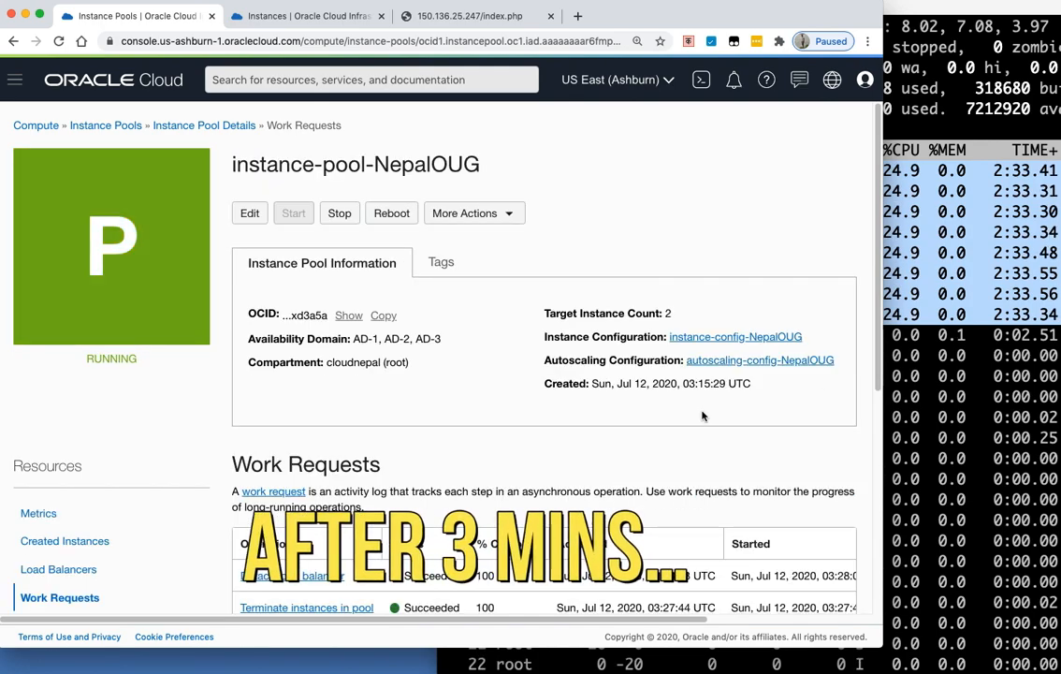
- Review the pool's work requests for the new instance and load balancer attachment, and check the pool's state
scroll(526, 425, "down", 5)
scroll(524, 426, "down", 2)
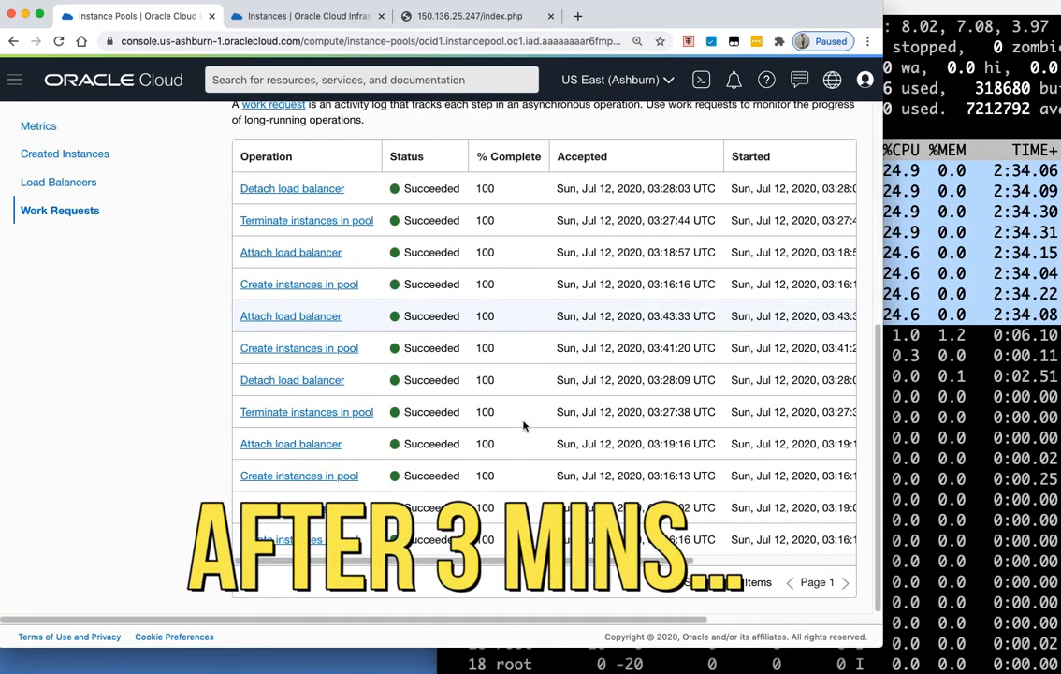
scroll(532, 422, "up", 4)
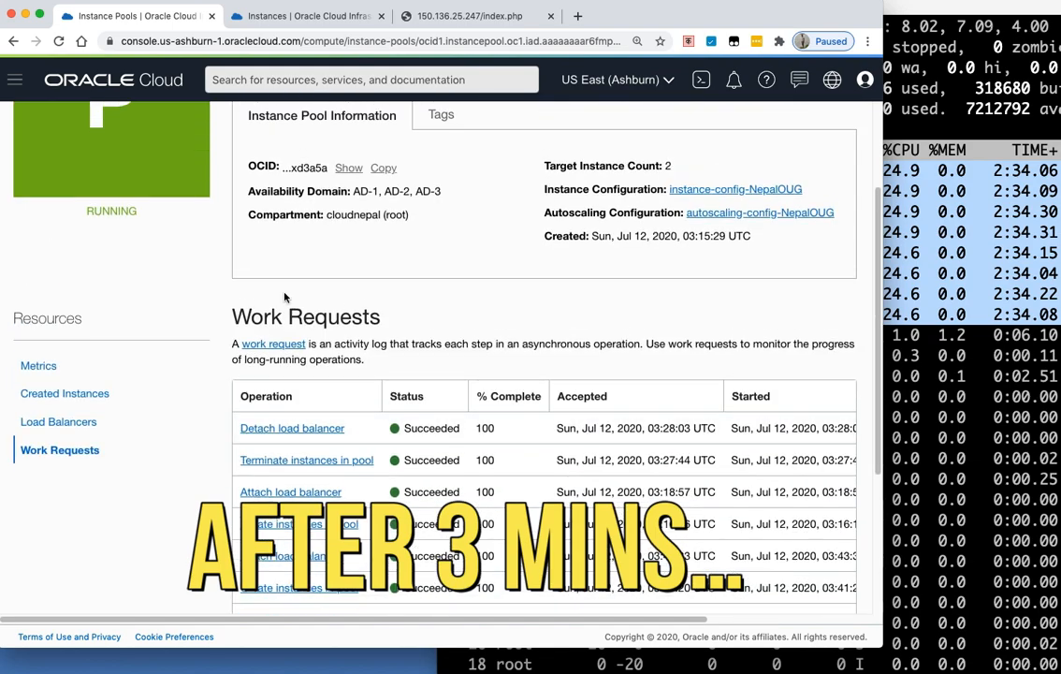
double_click(111, 213)
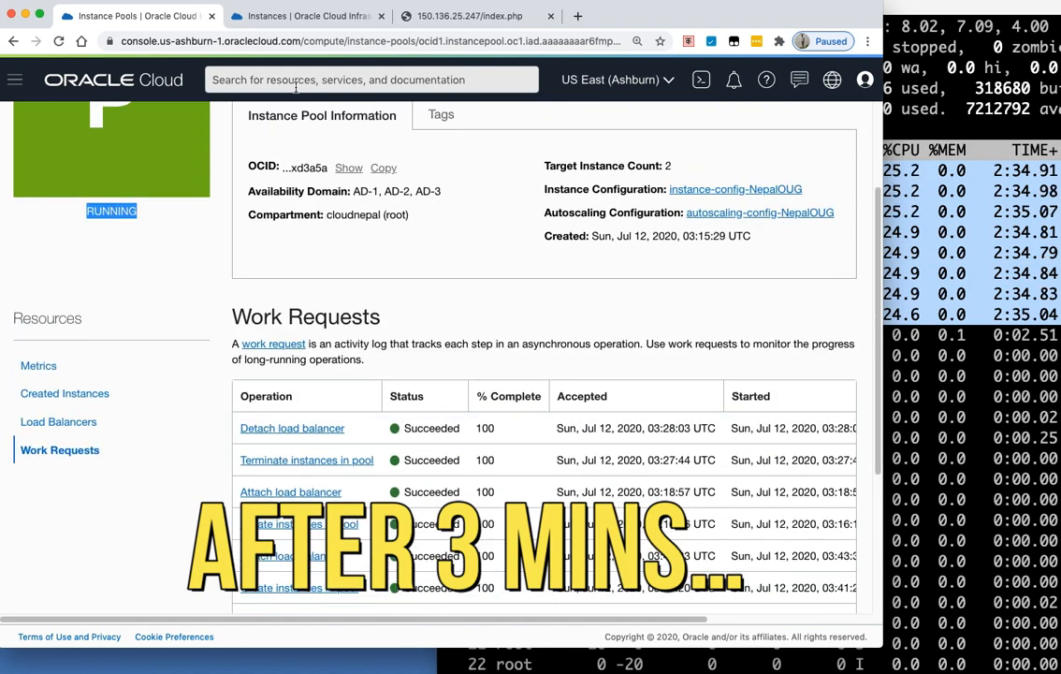
- Compare the statuses and public IPs of the pool's newest instance and its original instance in the Instances list
left_click(312, 17)
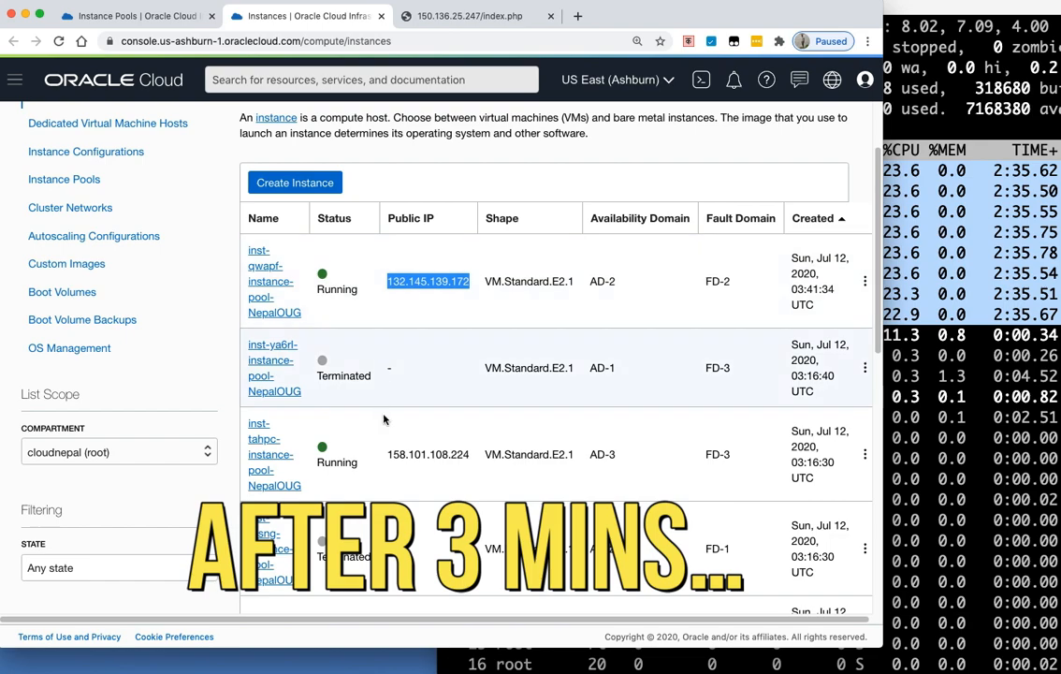
double_click(412, 454)
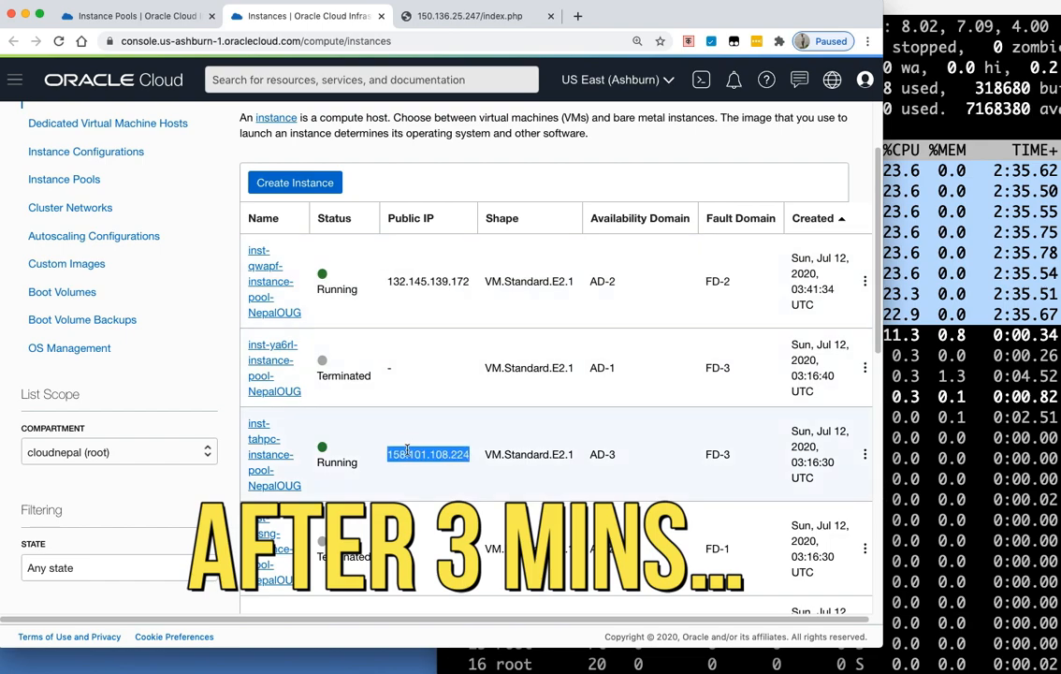
double_click(409, 281)
double_click(408, 452)
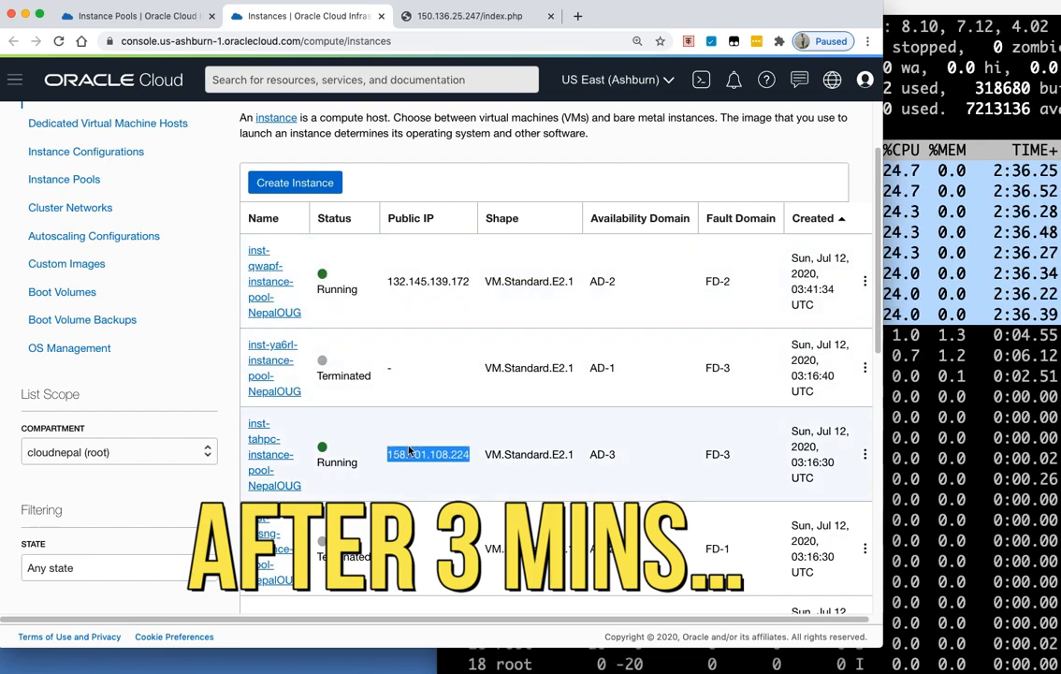
double_click(411, 281)
- Reload the index.php page repeatedly to check whether the load balancer alternates between the pool's servers
left_click(468, 16)
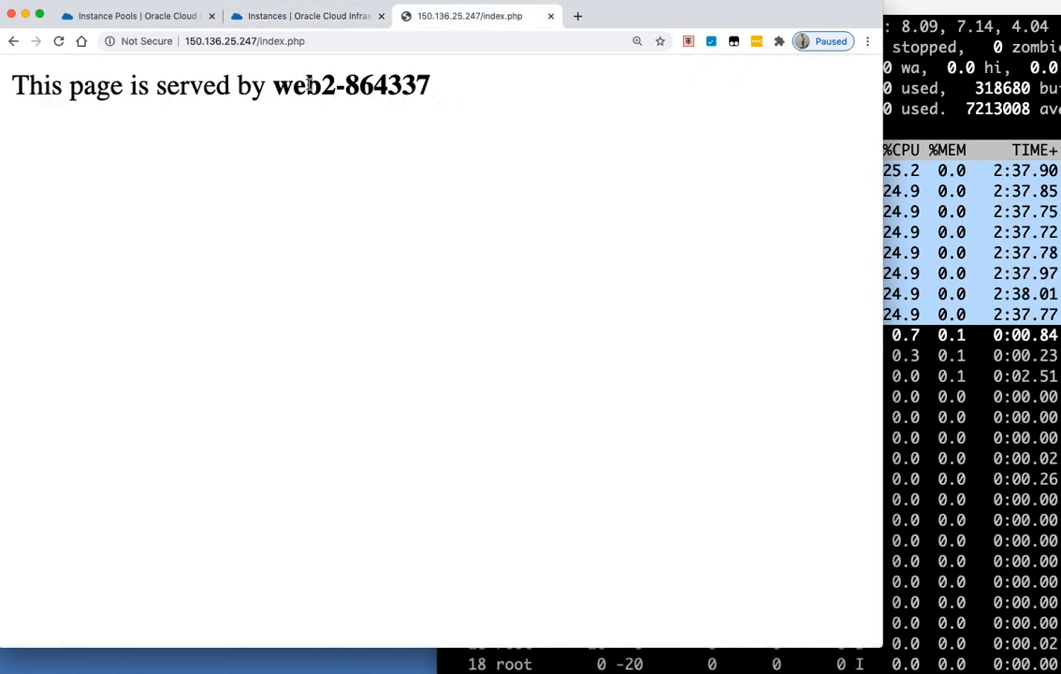
left_click(58, 41)
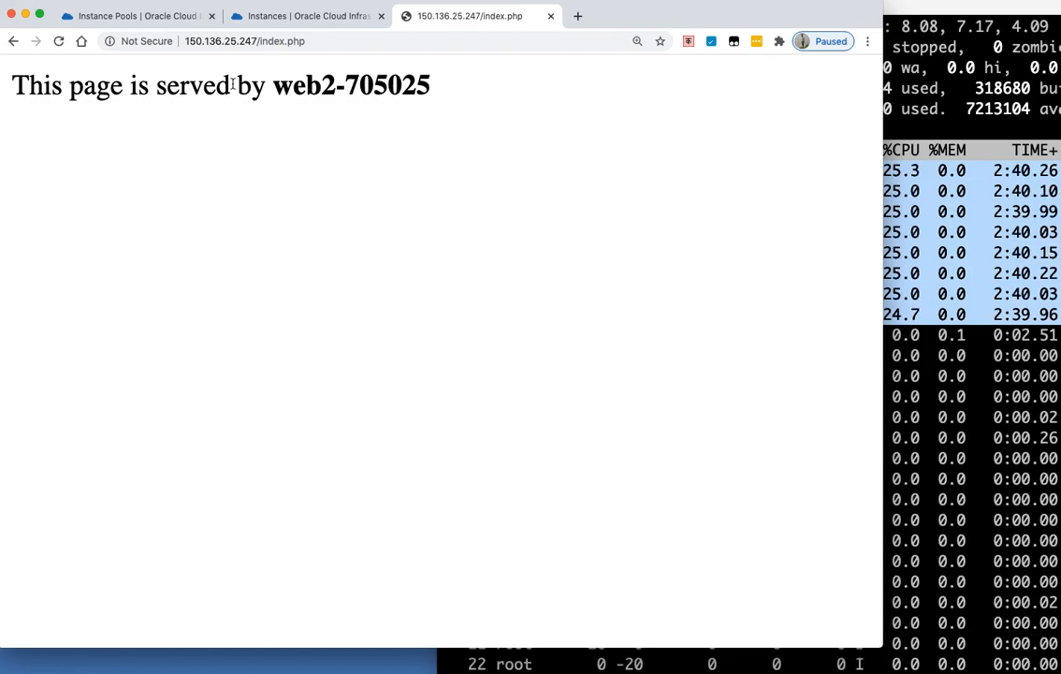
left_click(58, 42)
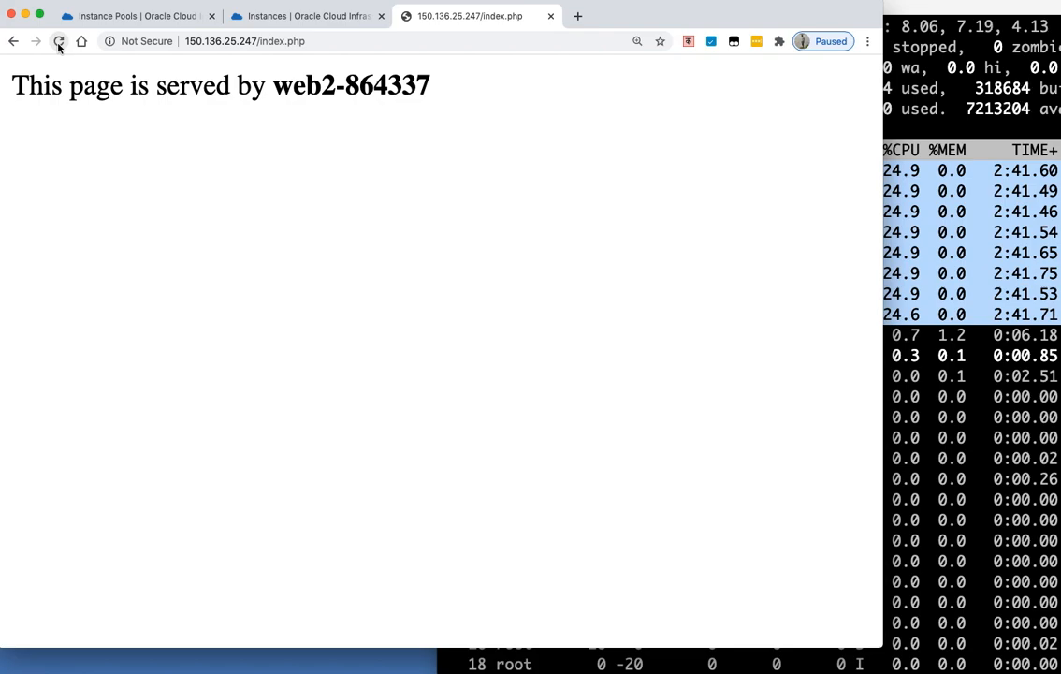
left_click(58, 42)
left_click(58, 42)
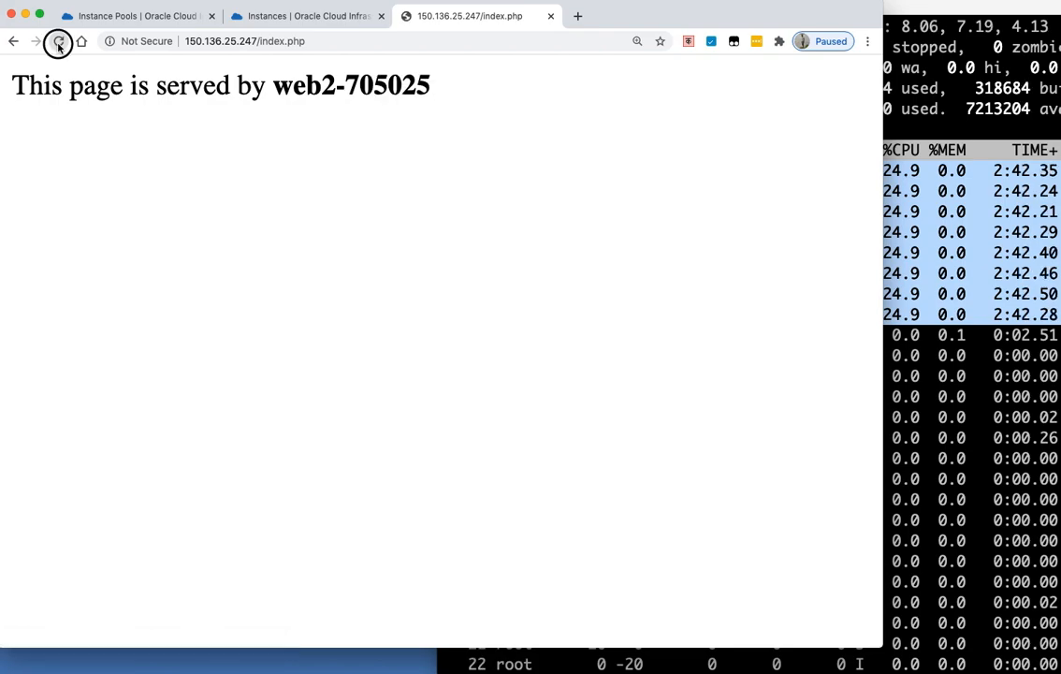
left_click(58, 43)
left_click(58, 42)
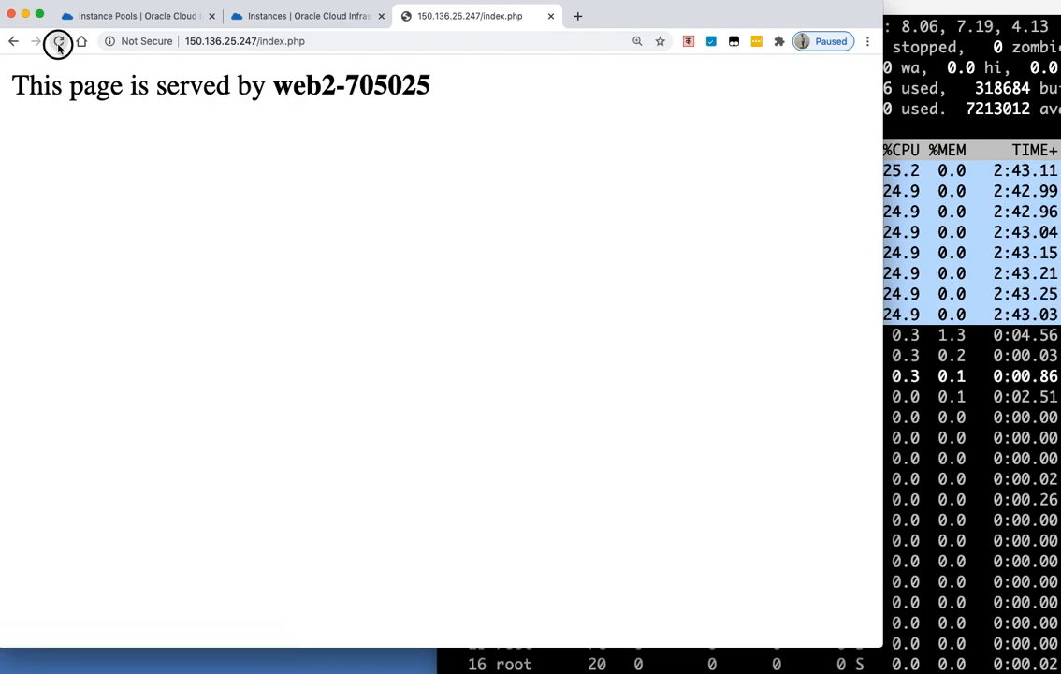
left_click(58, 42)
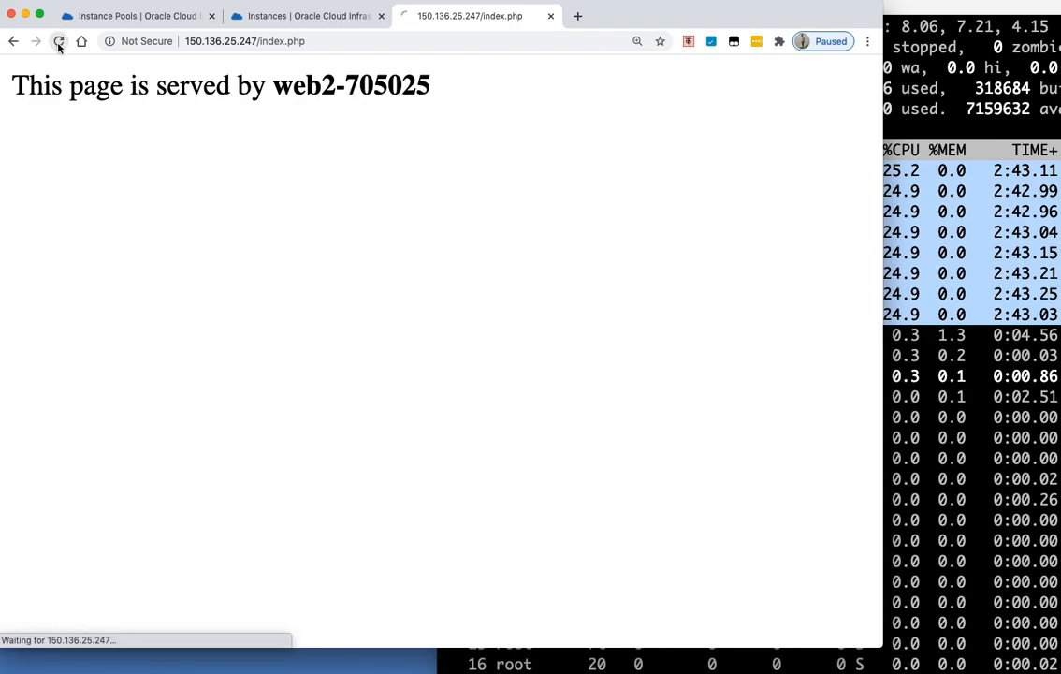
- Open the instance pool's metrics and examine how CPU Utilization changes around 03:46 in the chart
left_click(121, 19)
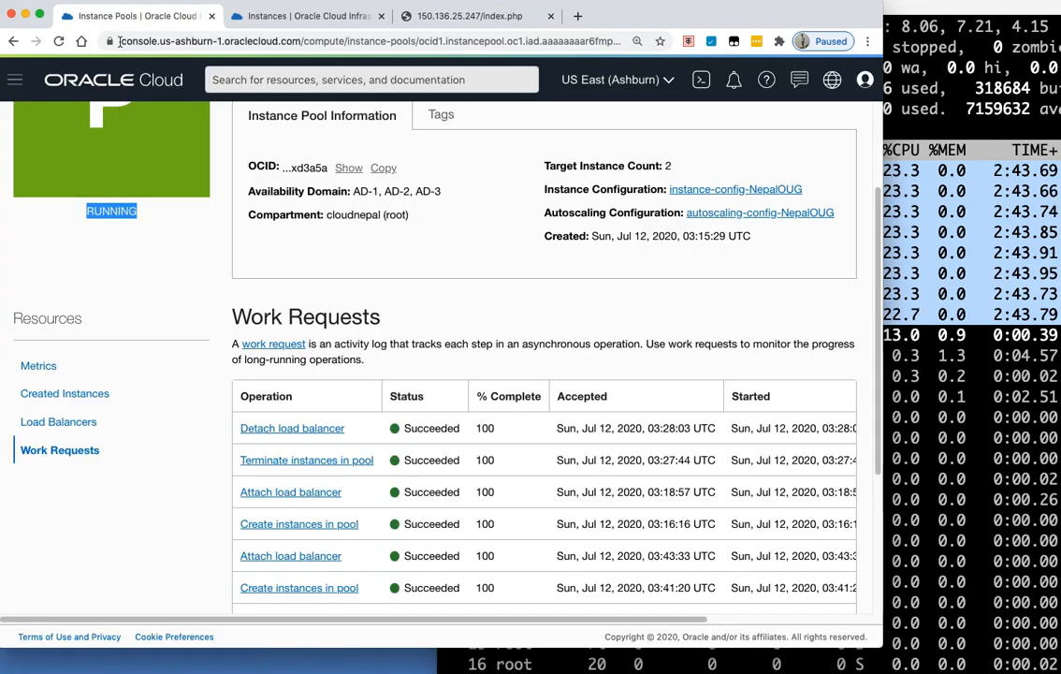
left_click(44, 368)
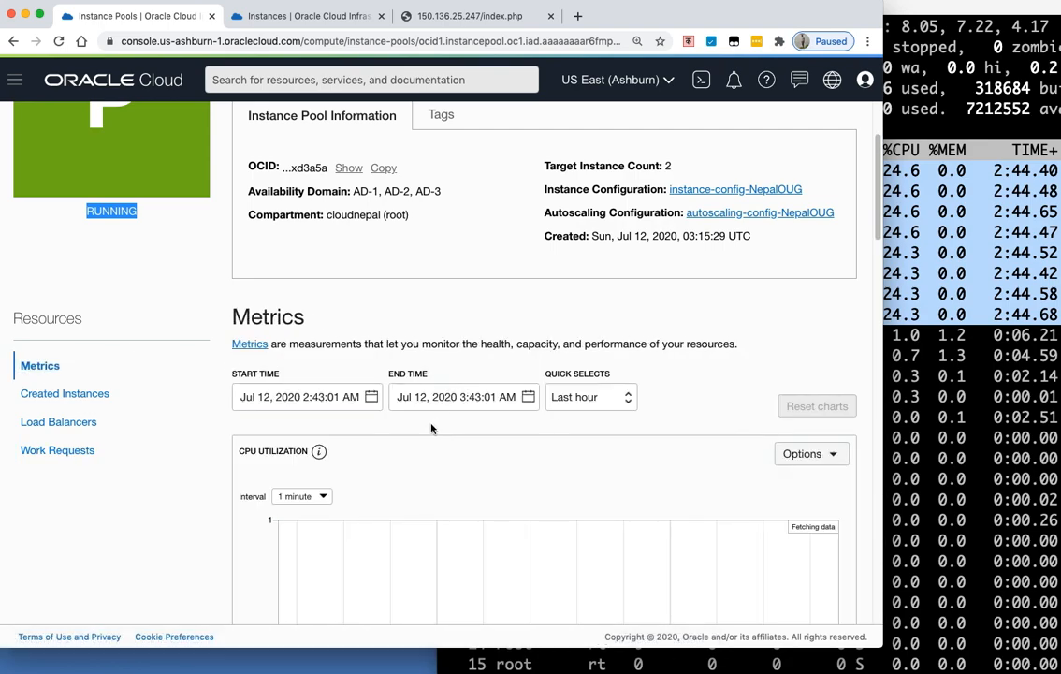
scroll(434, 417, "down", 4)
scroll(433, 418, "down", 2)
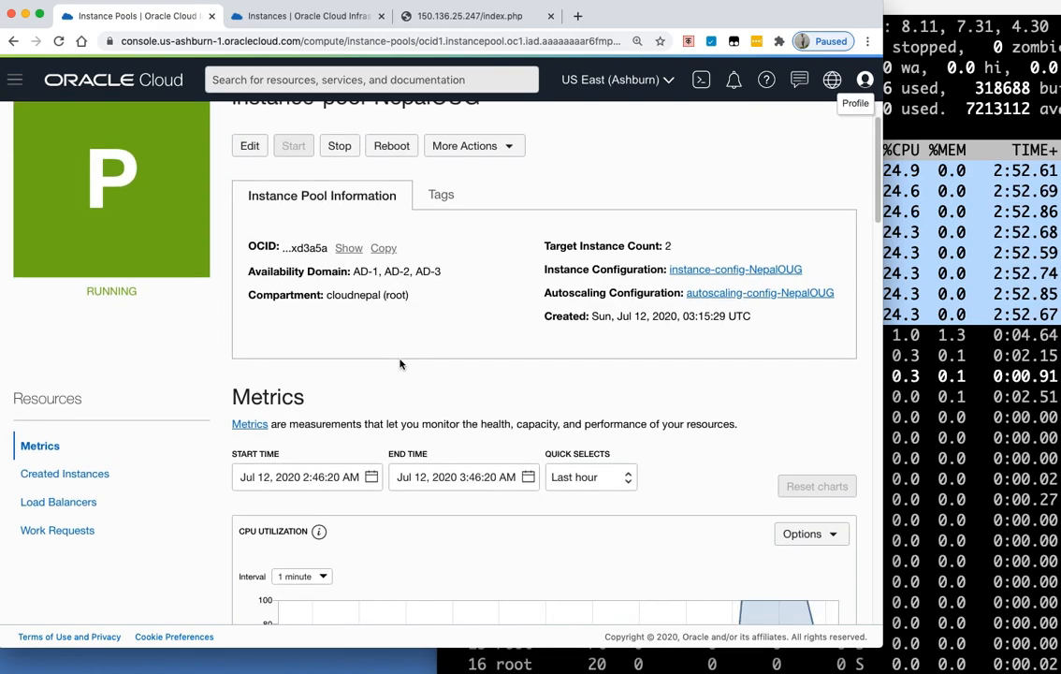
scroll(401, 361, "down", 5)
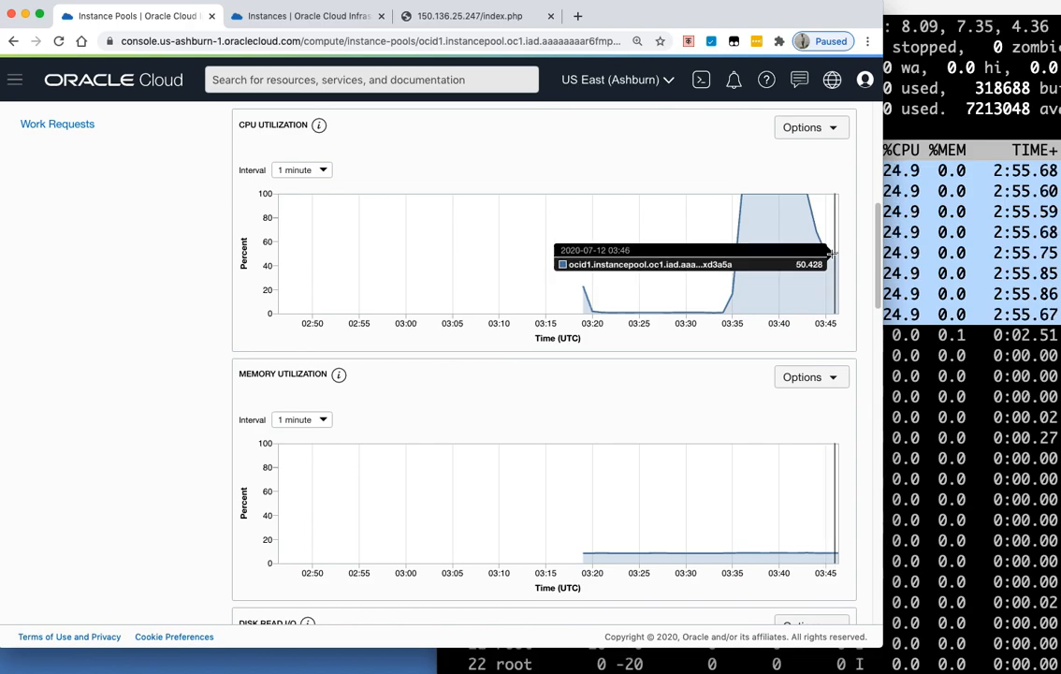
scroll(558, 339, "up", 1)
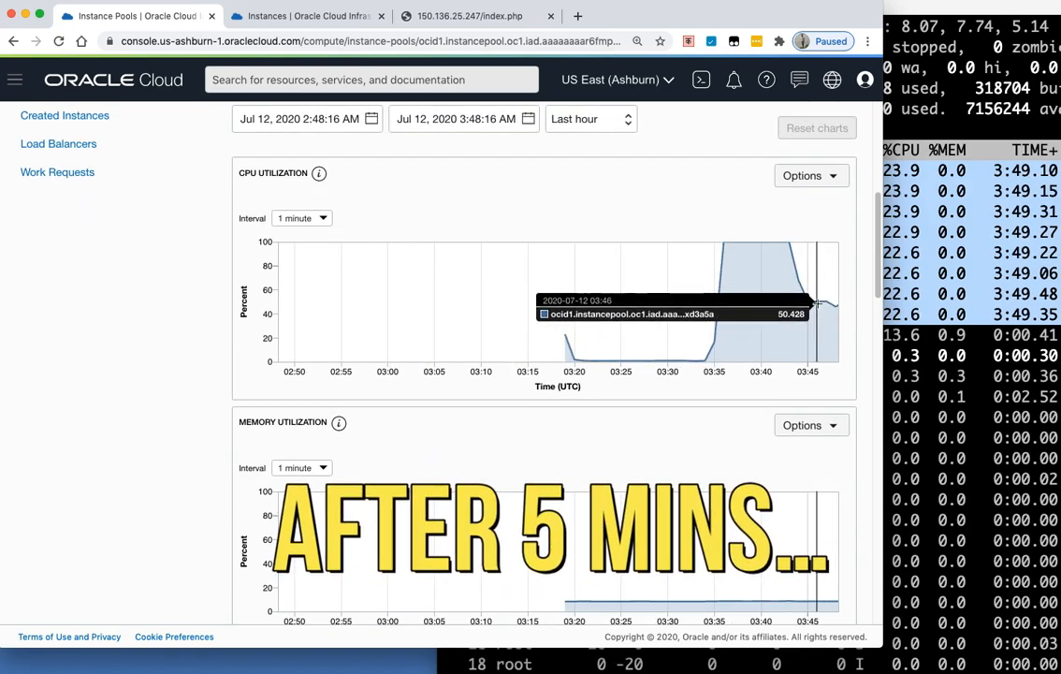
- Check the instance pool's state and target instance count for another scale-out
scroll(304, 327, "up", 5)
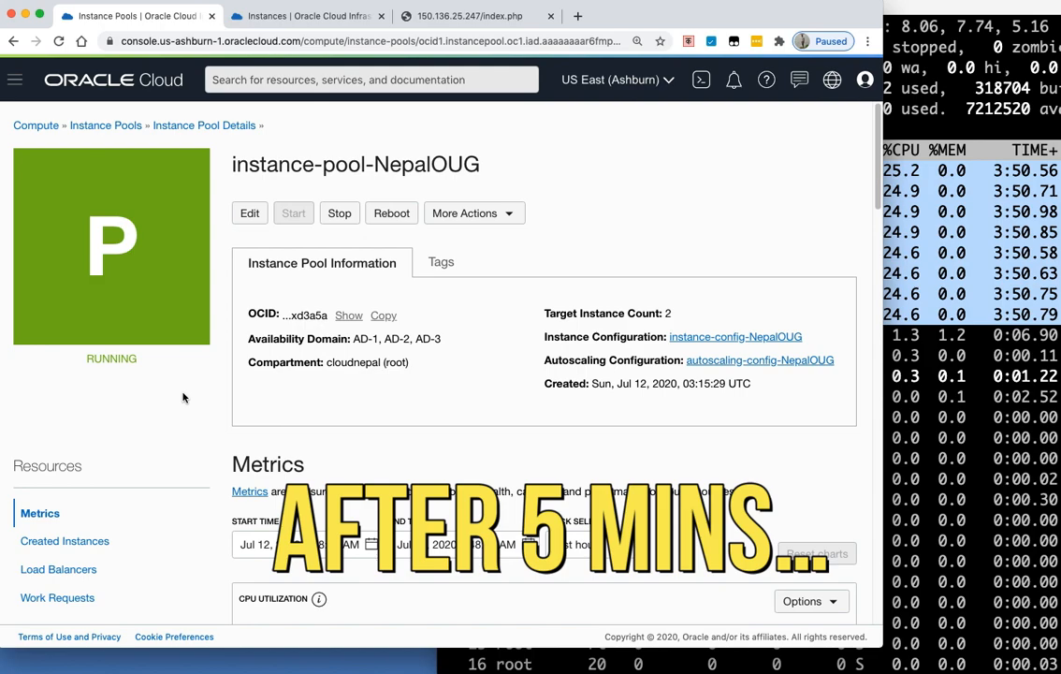
scroll(177, 396, "down", 1)
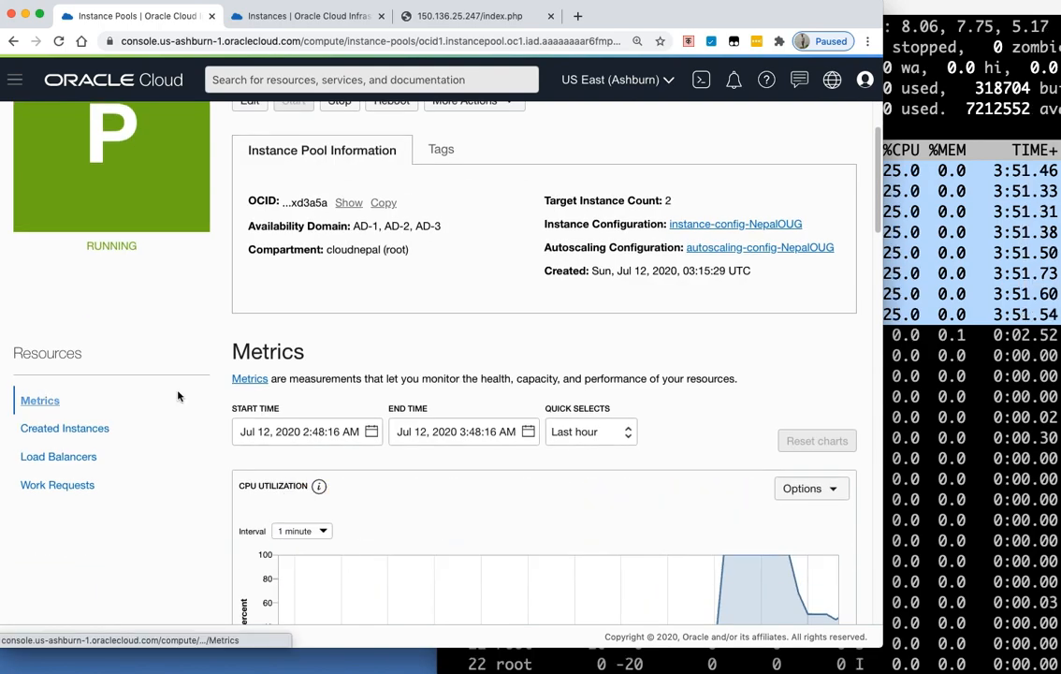
left_click_drag(141, 258, 84, 251)
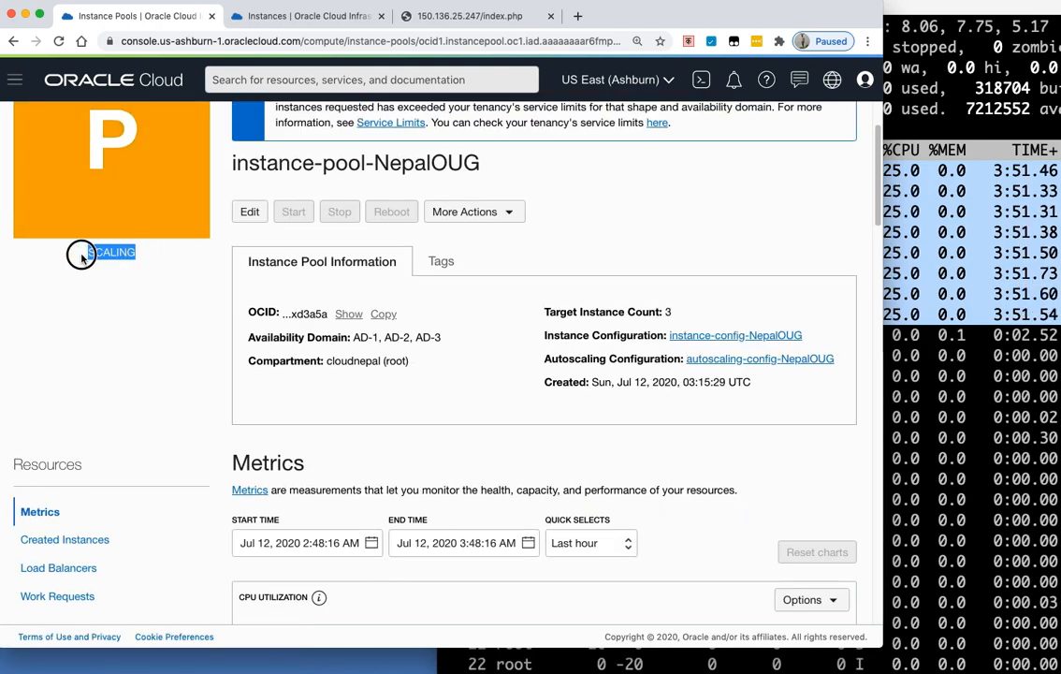
- Open the instance pool's work requests and check the progress of the latest create-instances and load balancer operations
scroll(137, 458, "down", 1)
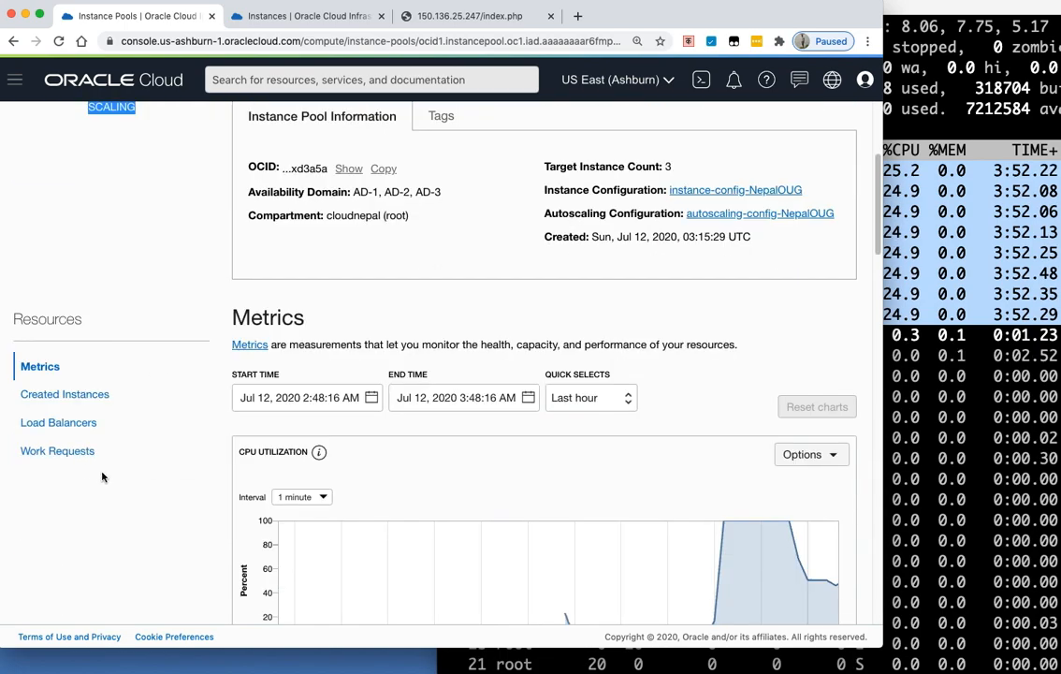
left_click(70, 452)
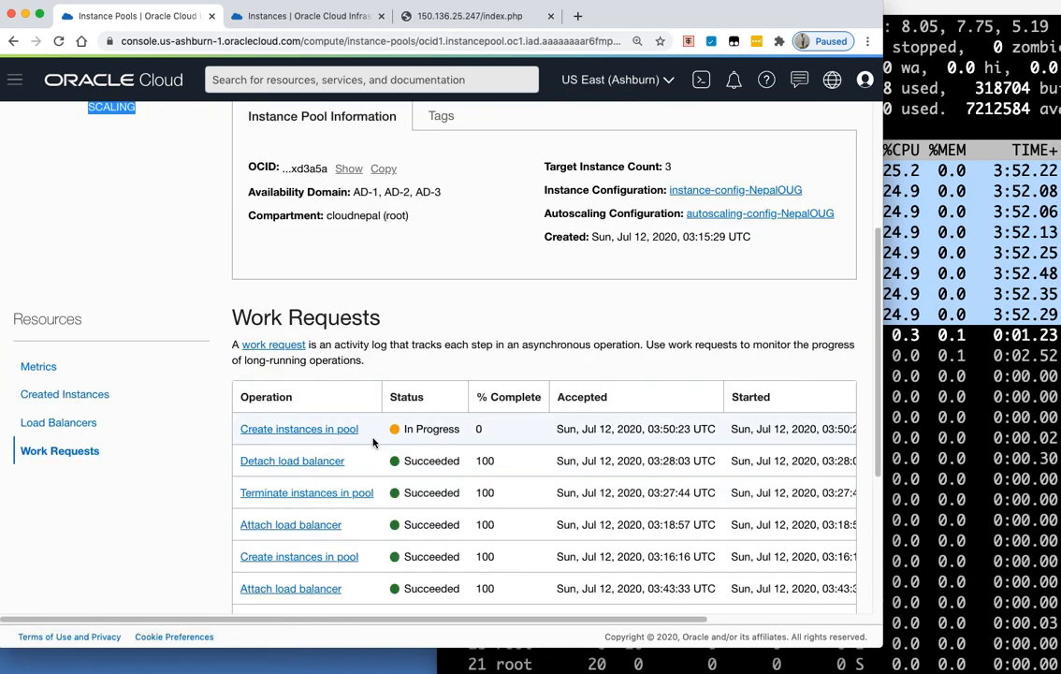
left_click_drag(414, 427, 234, 437)
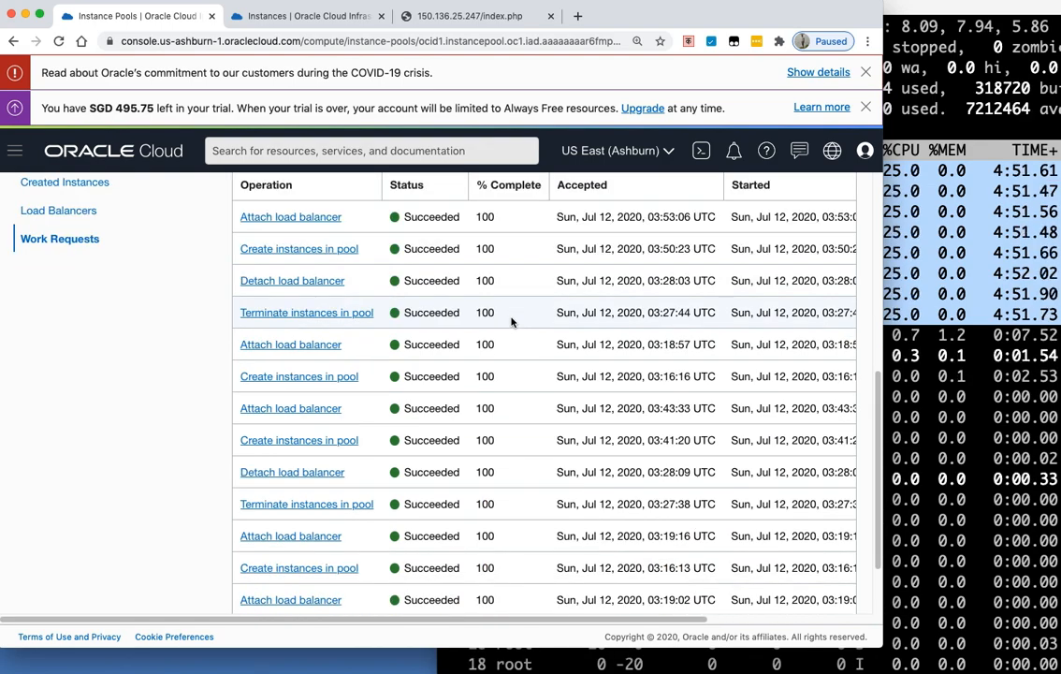
scroll(490, 303, "down", 10)
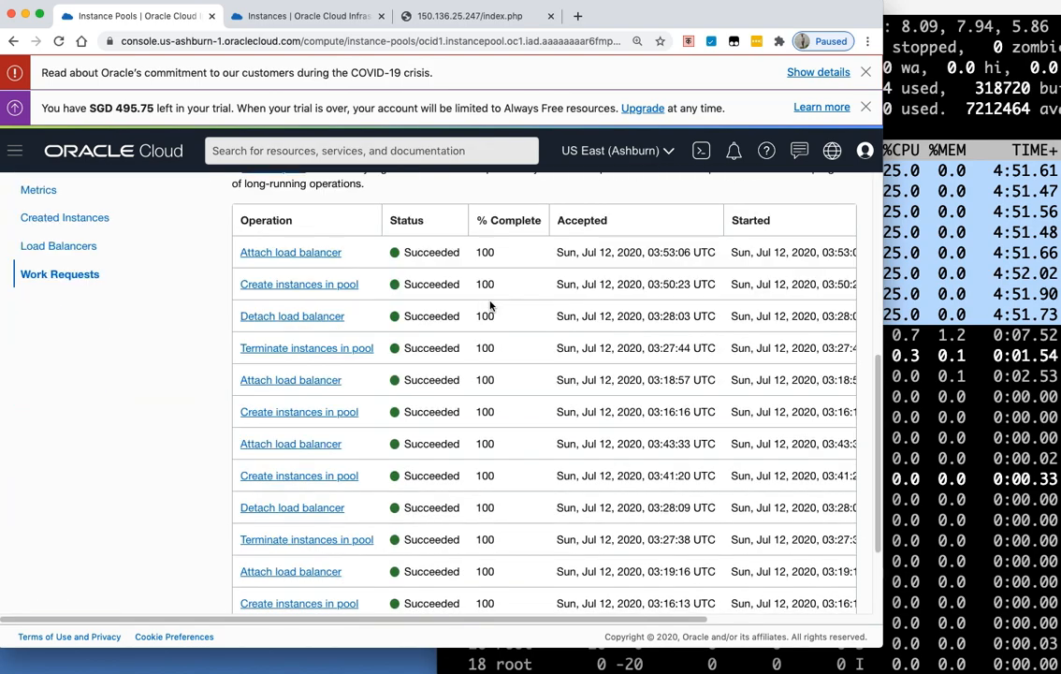
- Check the names and statuses of the pool's three active instances in the Instances list
left_click(318, 17)
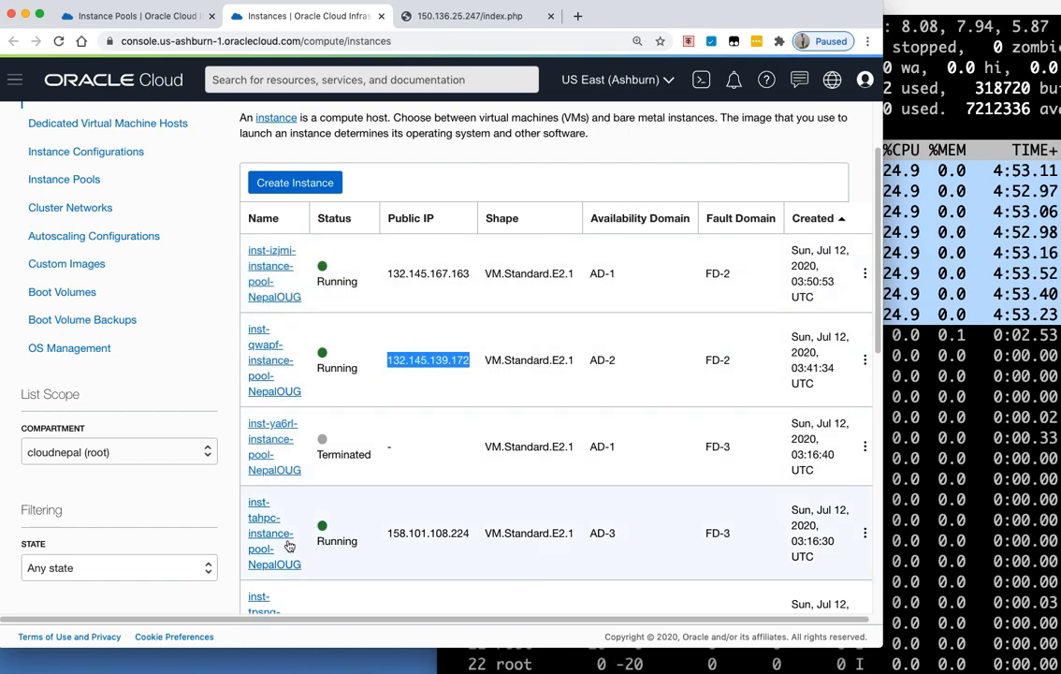
left_click_drag(306, 566, 247, 514)
left_click_drag(308, 394, 246, 338)
left_click_drag(301, 297, 241, 251)
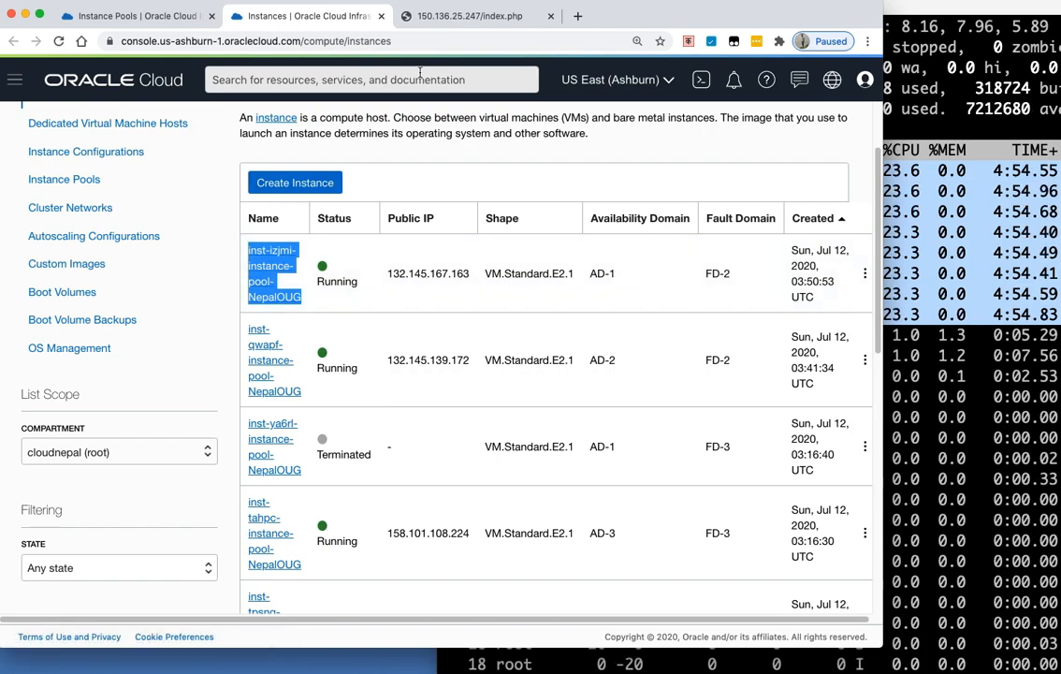
- Reload the index.php page repeatedly to check whether the load balancer rotates across all three servers
left_click(445, 21)
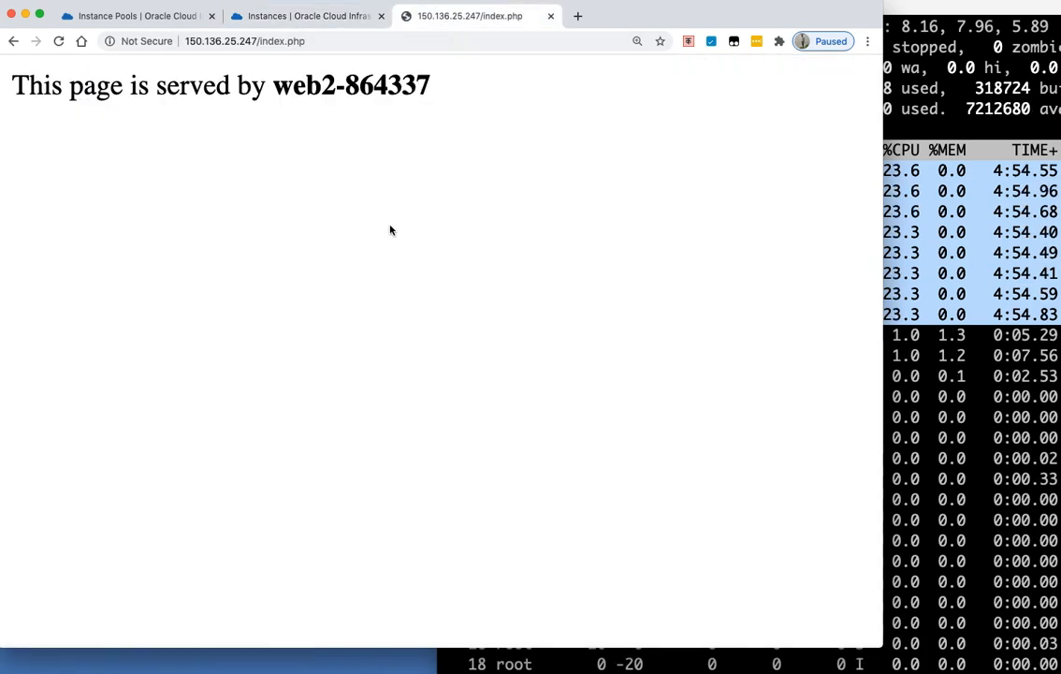
left_click(60, 44)
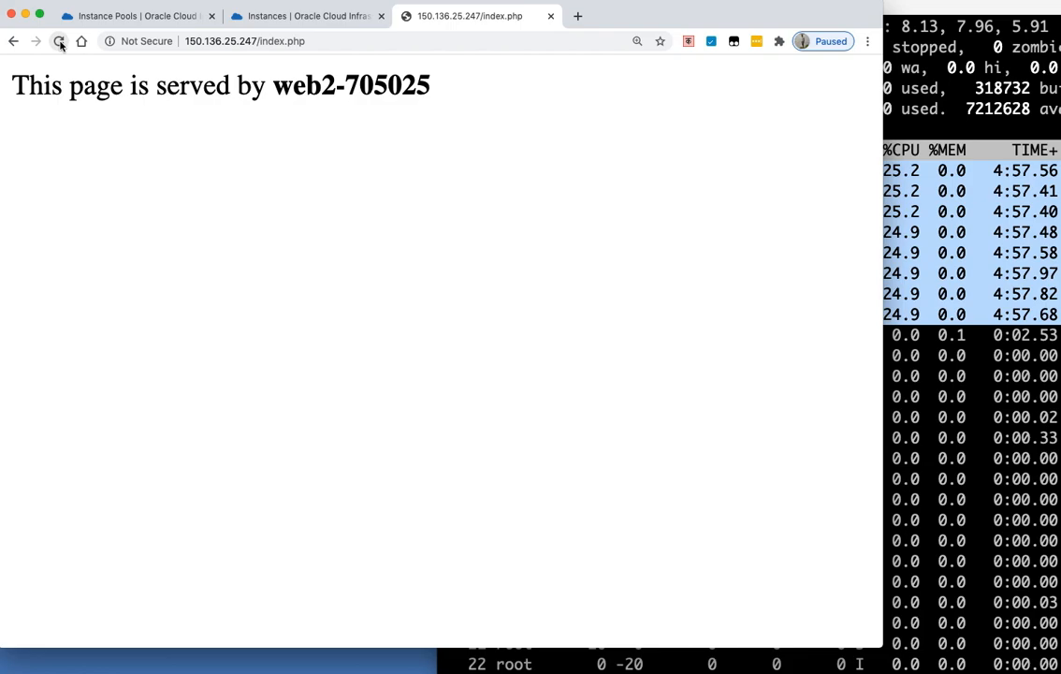
left_click(59, 41)
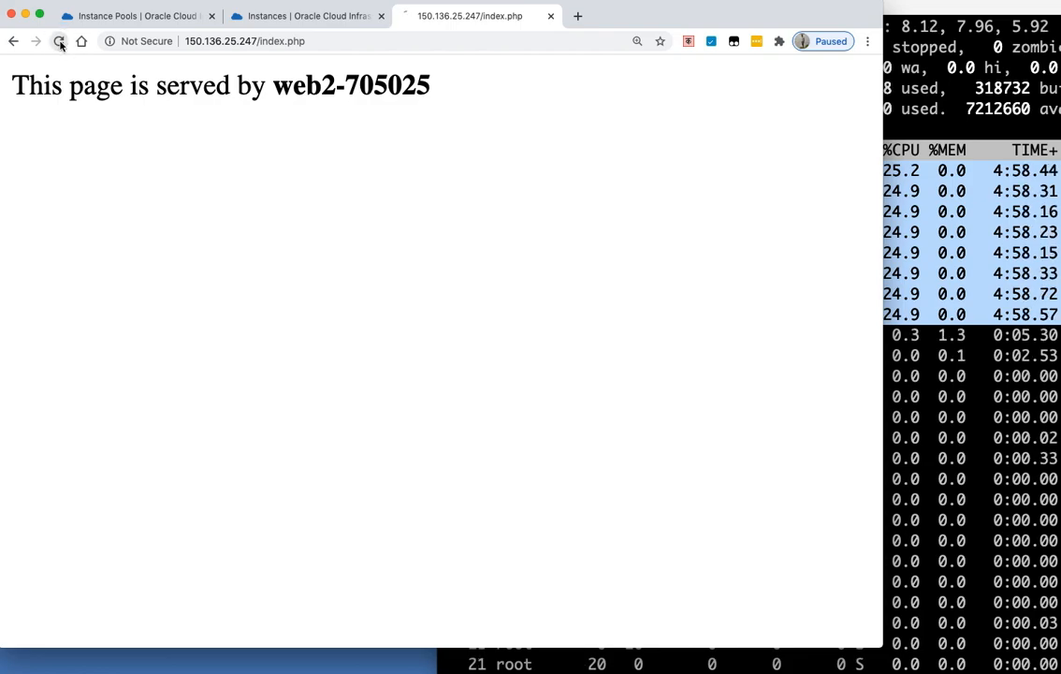
left_click(59, 41)
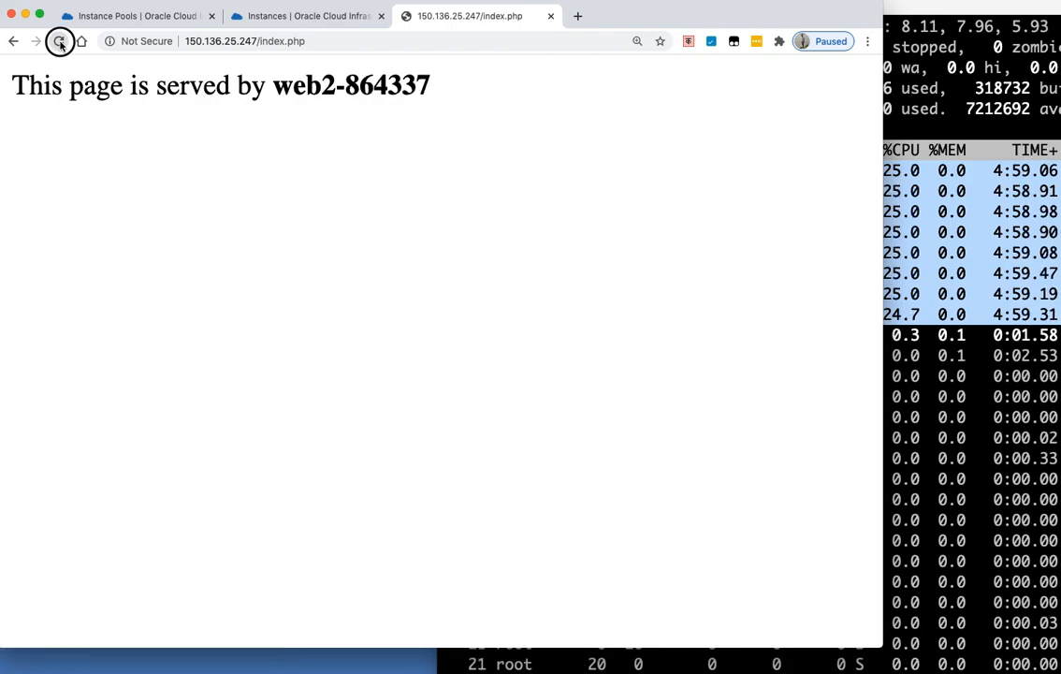
left_click(59, 41)
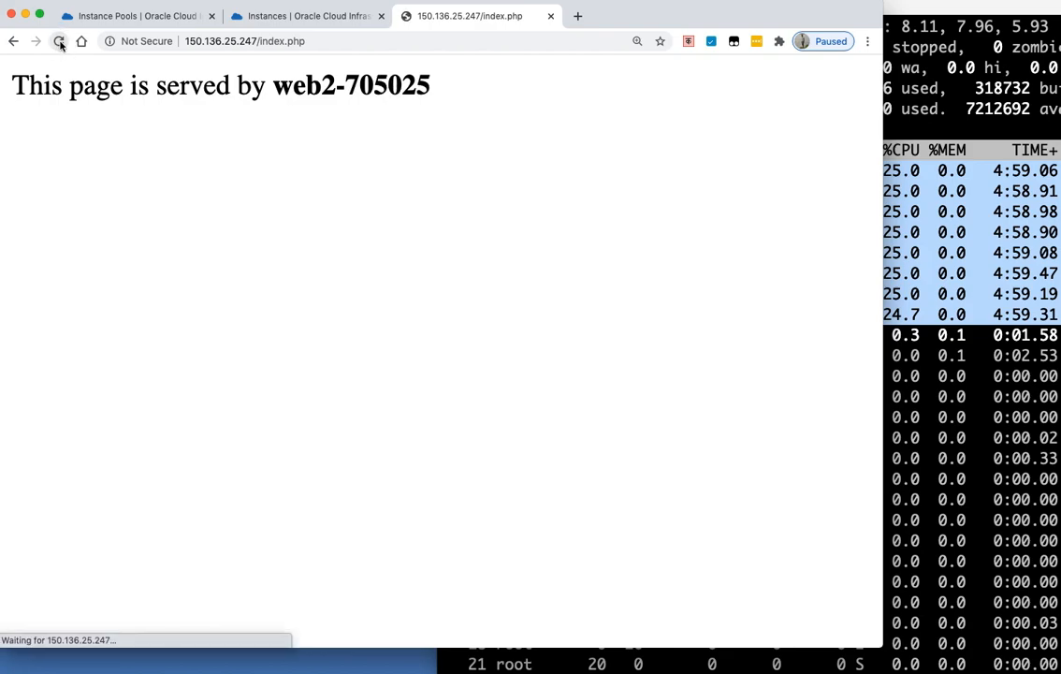
left_click(59, 42)
left_click(59, 41)
left_click(59, 41)
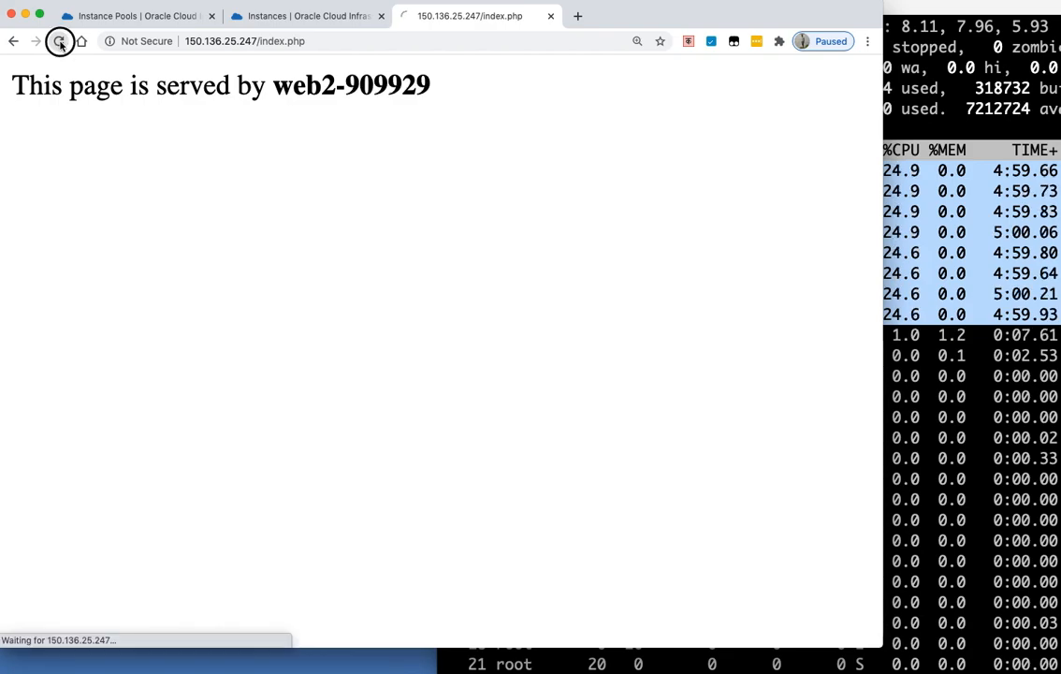
left_click(58, 41)
left_click(59, 41)
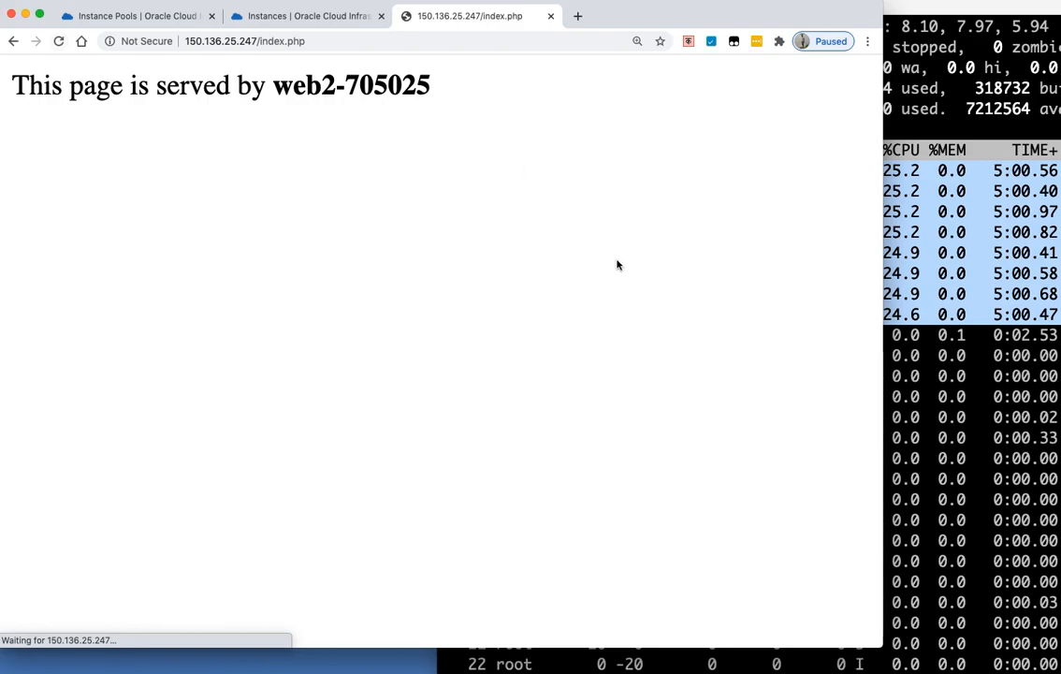
- Switch to the terminal on web2-864337, quit top, clear the screen and become root with sudo su -
left_click(920, 380)
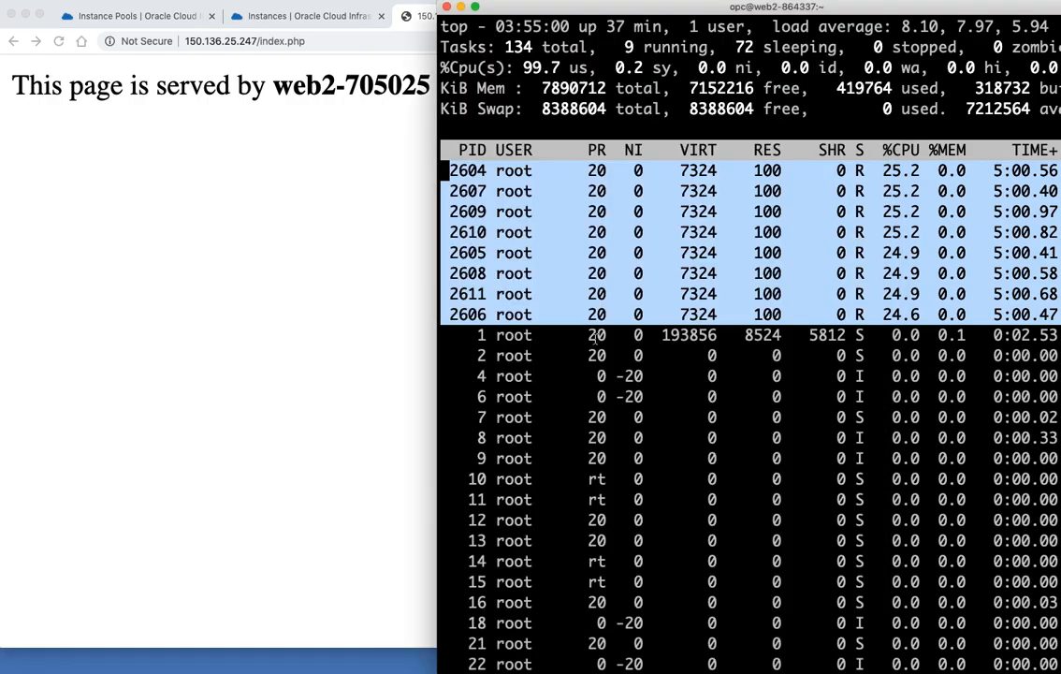
left_click(578, 337)
type("qclear")
key("Return")
type("sudo su -")
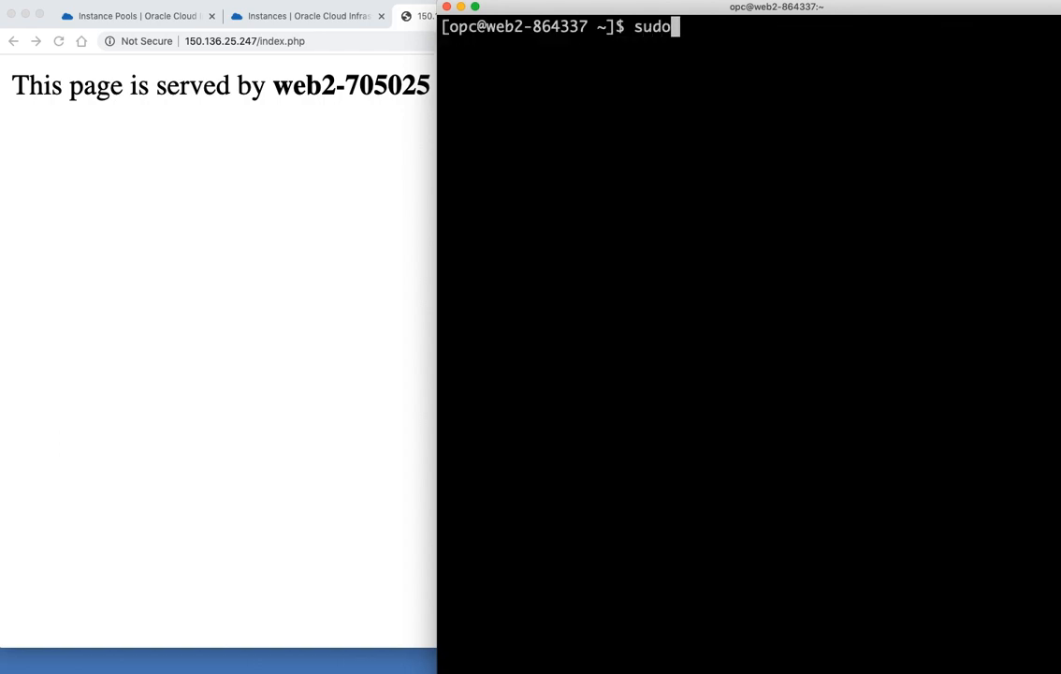
key("Return")
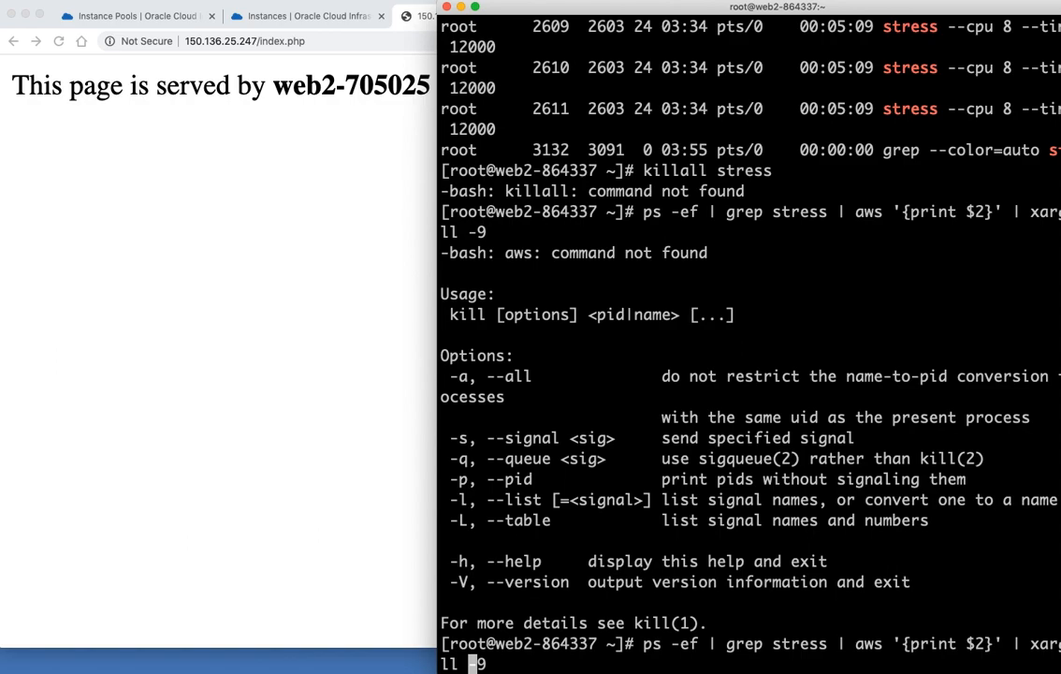
- Correct aws to awk in the recalled stress-killing pipeline, run ps -ef | grep stress | awk '{print $2}' | xargs kill -9, and repeat it
key("Left")
key("Left")
key("Left")
key("Left")
key("Left")
key("Left")
key("Left")
key("Left")
key("Left")
key("Left")
key("Left")
key("Left")
key("Left")
key("Left")
key("Left")
key("Left")
key("Left")
key("Left")
key("Left")
key("Left")
key("Left")
key("Left")
key("Left")
key("Left")
key("Left")
key("Left")
key("Left")
key("BackSpace")
type("k")
key("Return")
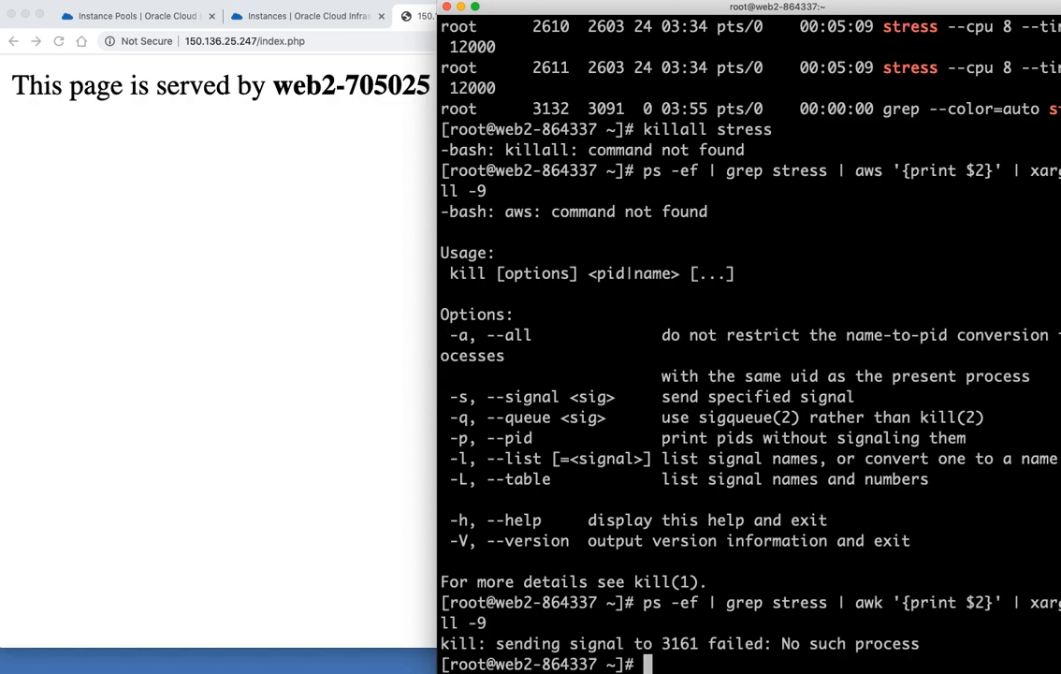
key("Return")
key("Return")
key("Up")
key("Return")
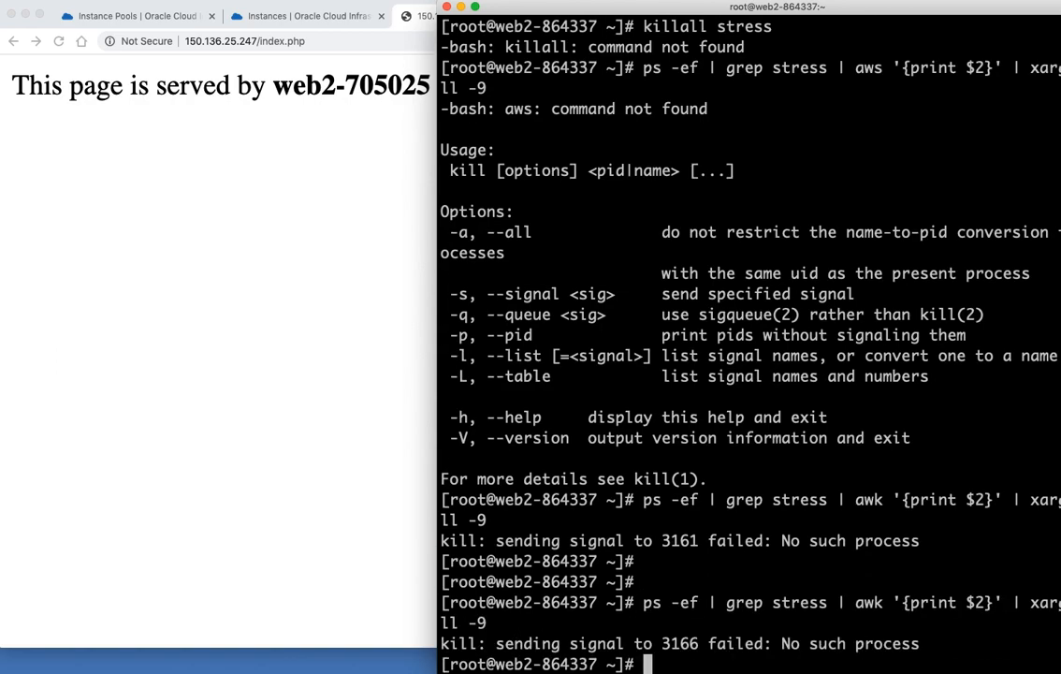
- List any remaining processes with ps -ef | grep stress, and start top to check the CPU load
key("Up")
key("BackSpace")
key("BackSpace")
key("BackSpace")
key("BackSpace")
key("BackSpace")
key("BackSpace")
key("BackSpace")
key("BackSpace")
key("BackSpace")
key("BackSpace")
key("BackSpace")
key("BackSpace")
key("BackSpace")
key("BackSpace")
key("BackSpace")
key("BackSpace")
key("BackSpace")
key("BackSpace")
key("BackSpace")
key("BackSpace")
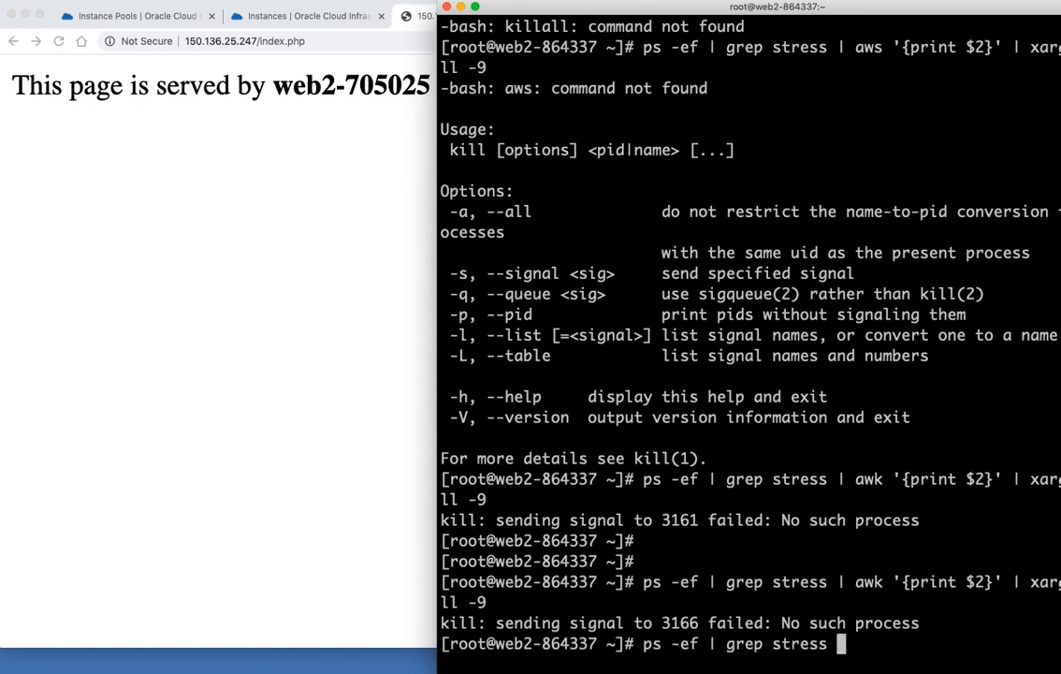
key("Return")
key("Return")
key("Return")
type("top")
key("Return")
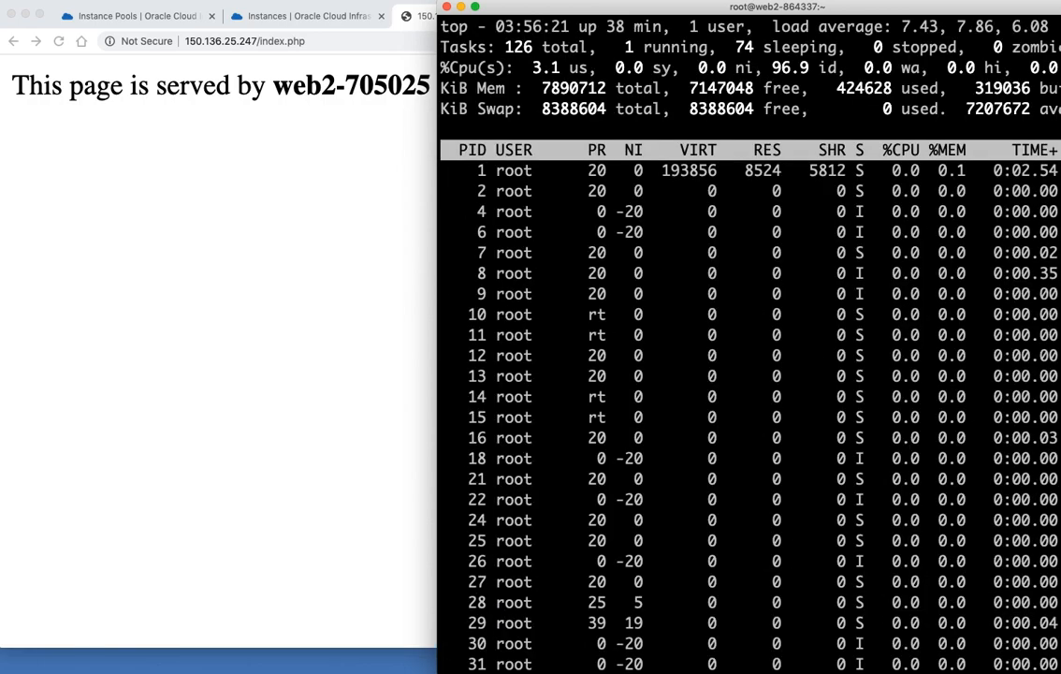
- Return to the instance pool in the browser, review its work requests and open its CPU Utilization metrics
left_click(99, 254)
left_click(141, 16)
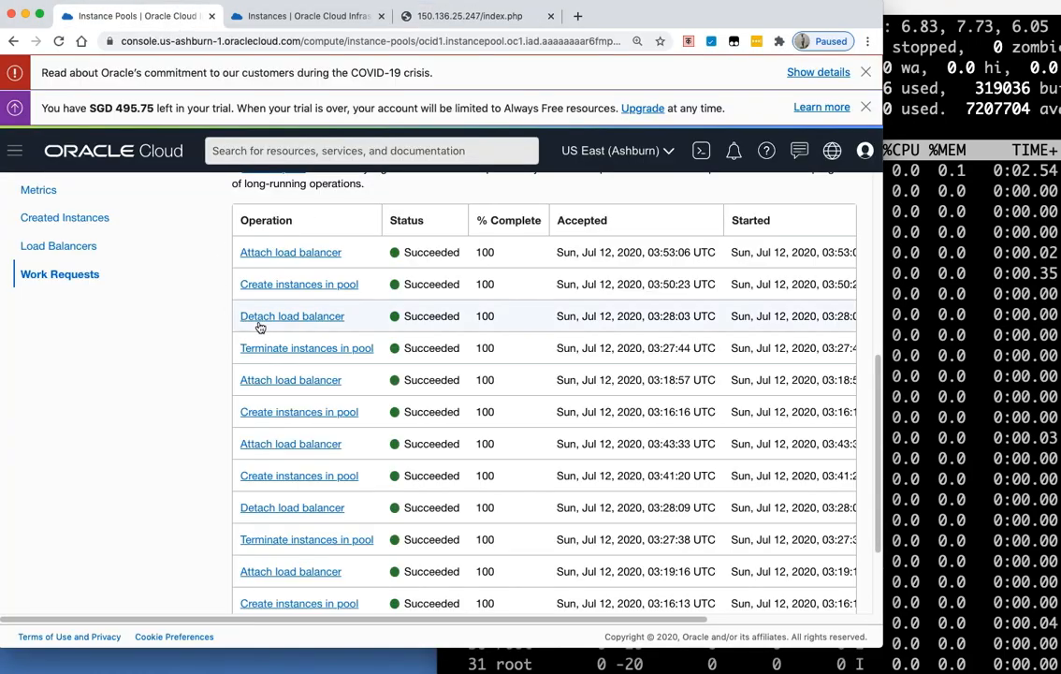
scroll(251, 325, "up", 2)
scroll(184, 317, "down", 5)
scroll(165, 281, "up", 5)
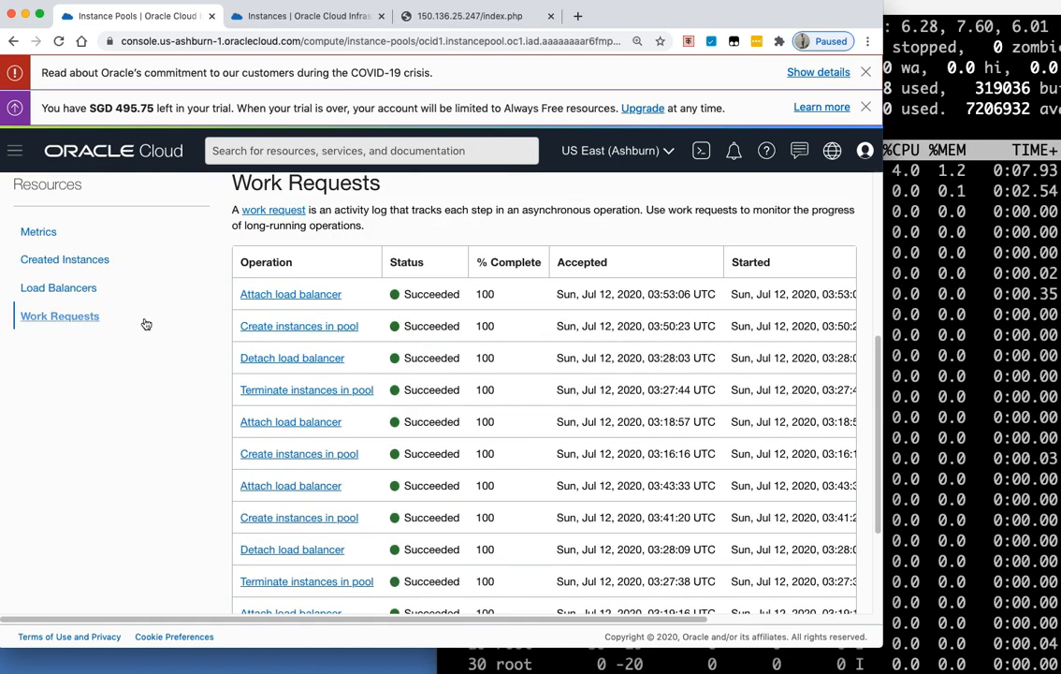
left_click(42, 232)
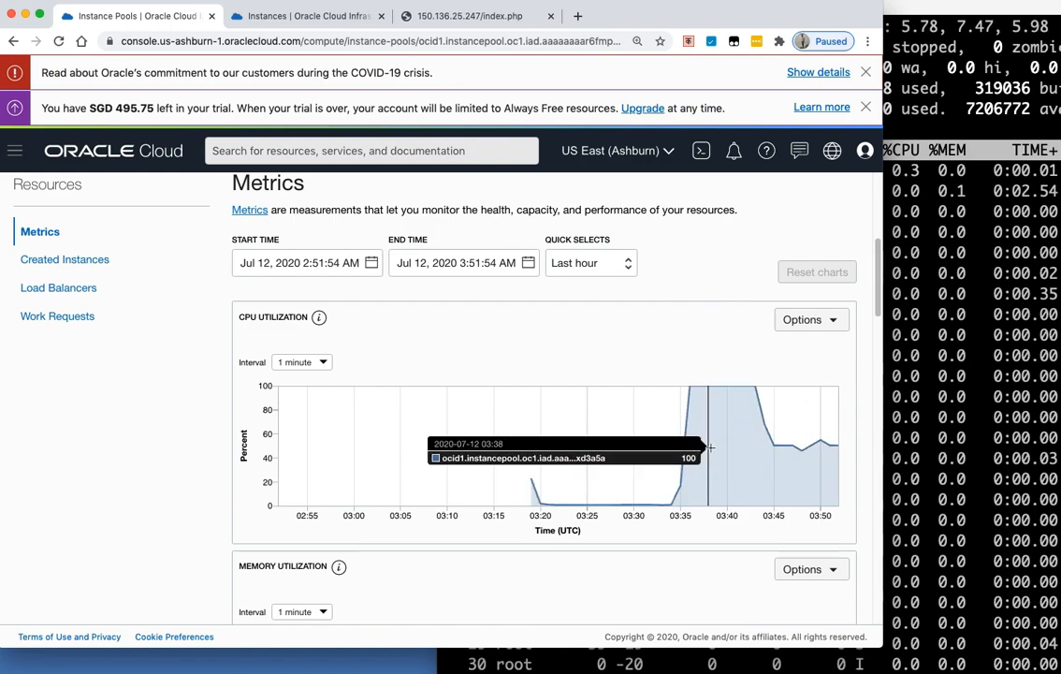
- Reload the instance pool page and examine how CPU Utilization changes up to 03:57 in the chart
left_click(927, 365)
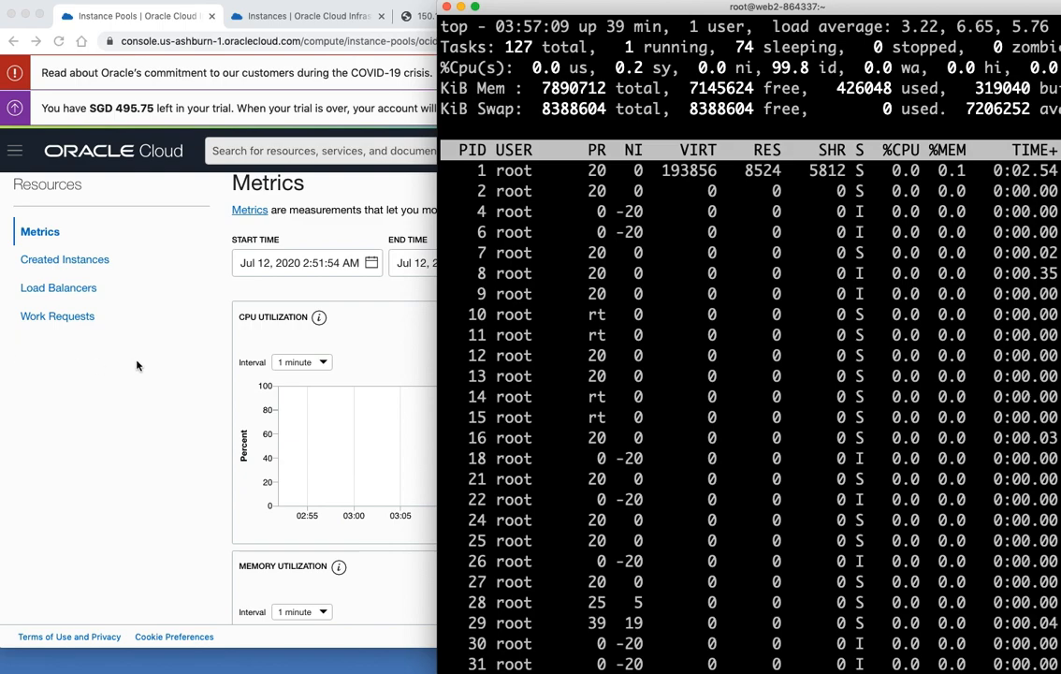
right_click(154, 365)
left_click(98, 376)
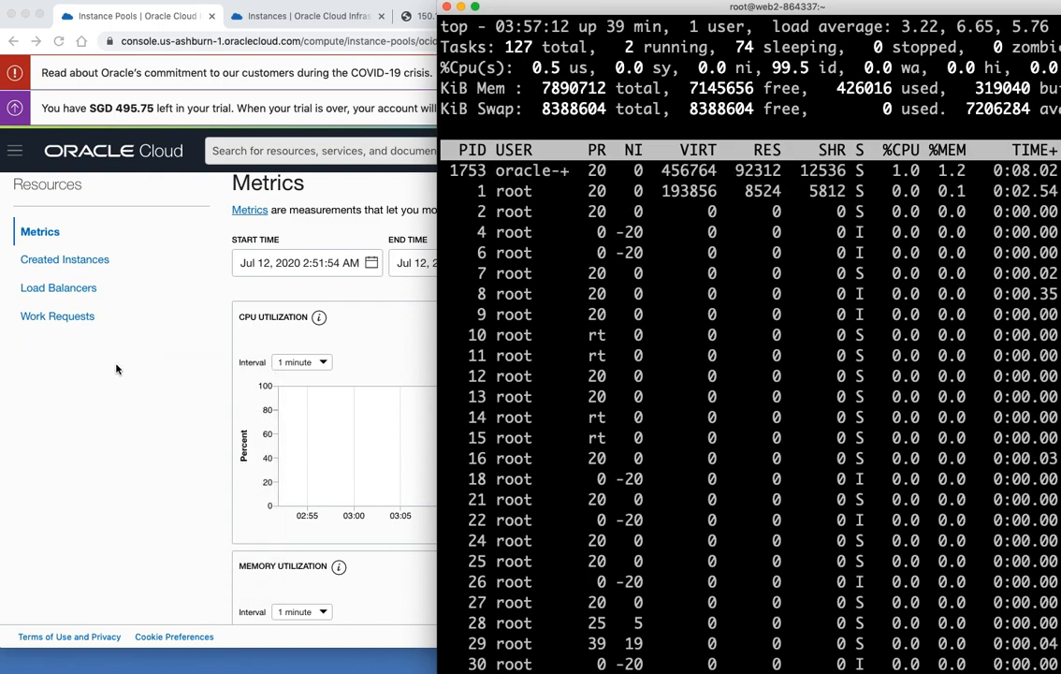
right_click(99, 320)
left_click(118, 353)
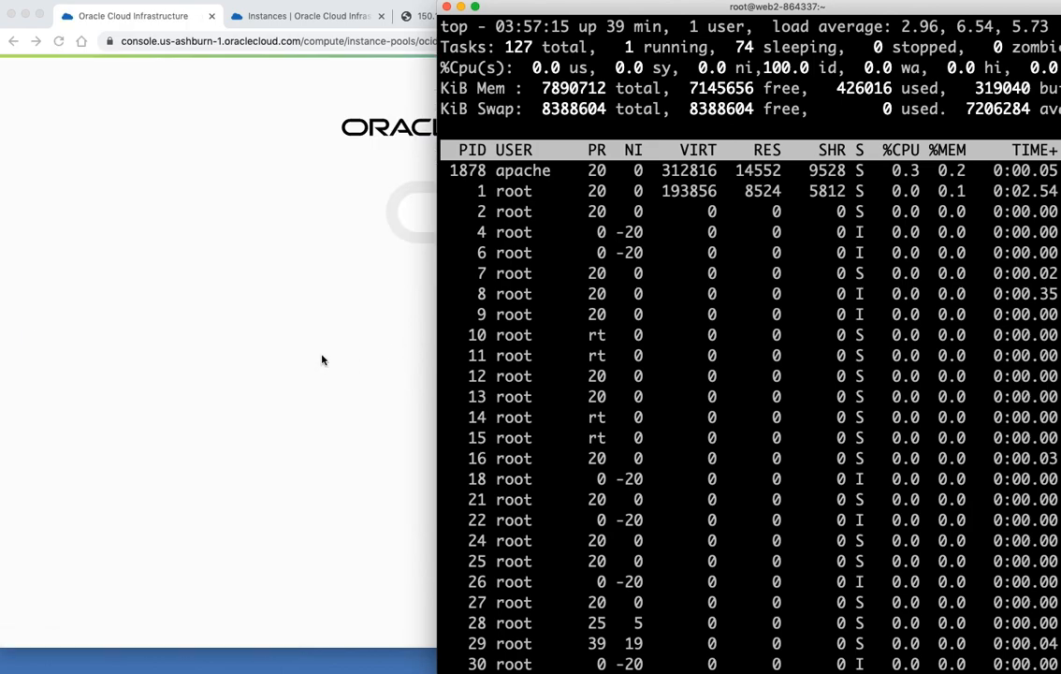
left_click(319, 360)
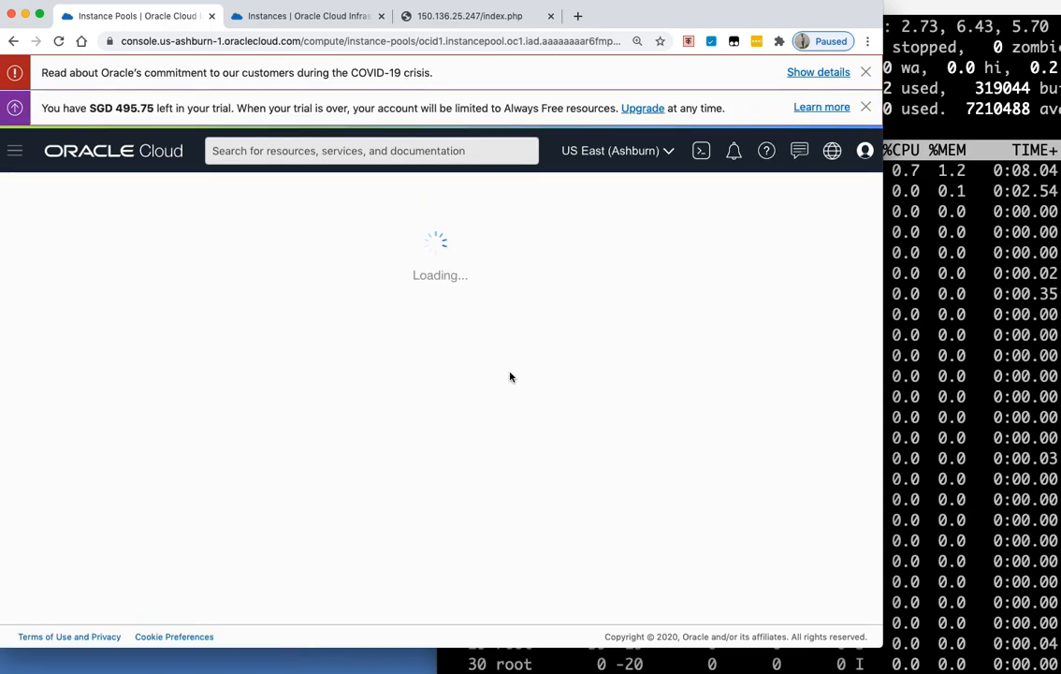
scroll(508, 378, "down", 5)
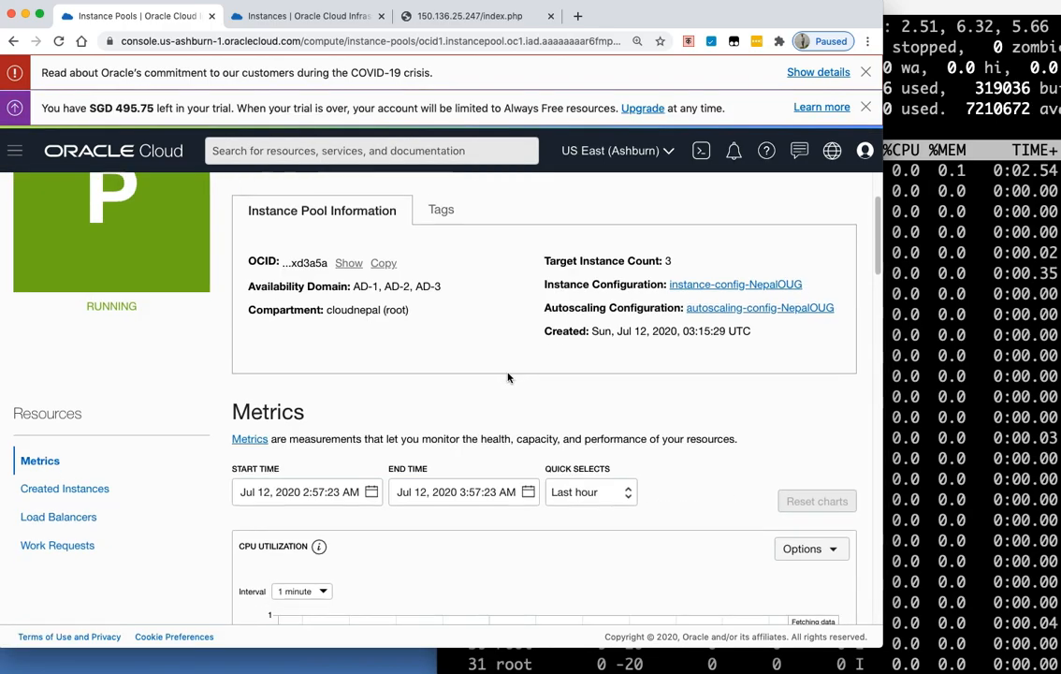
scroll(508, 374, "down", 2)
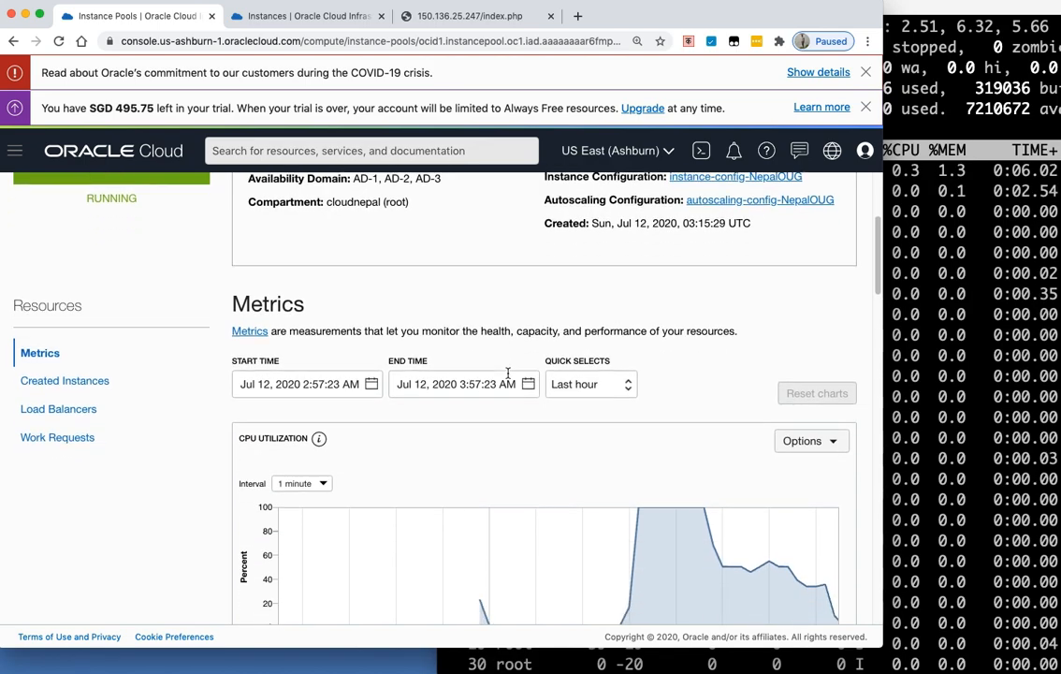
mouse_move(833, 599)
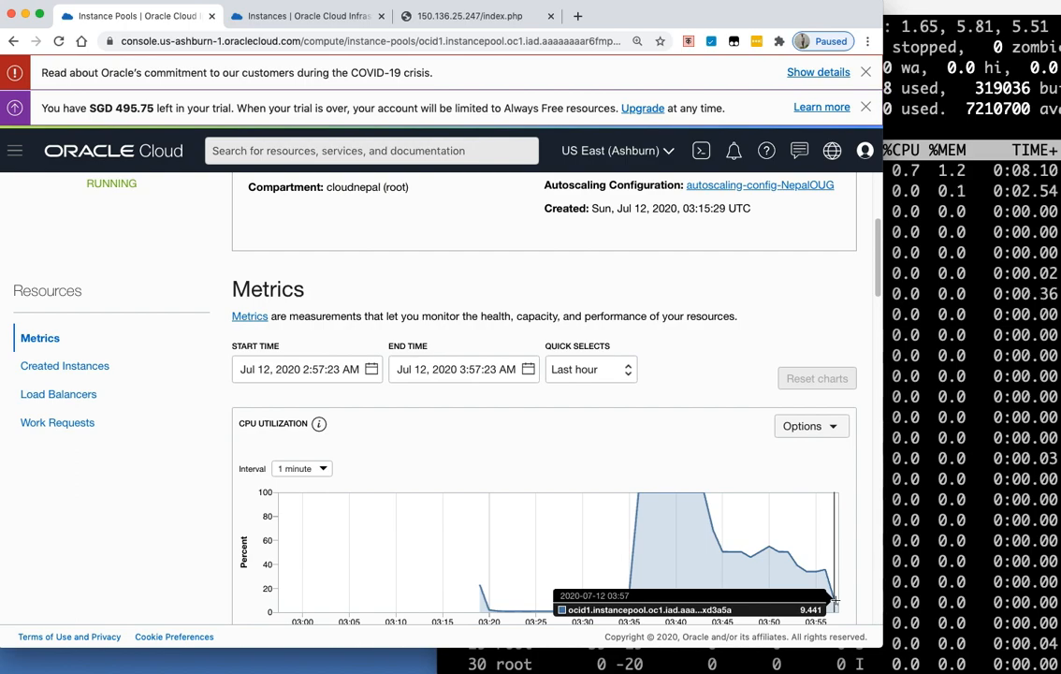
- Compare the terminal's CPU load with the instance pool's state to check whether scale-in has started
left_click(922, 335)
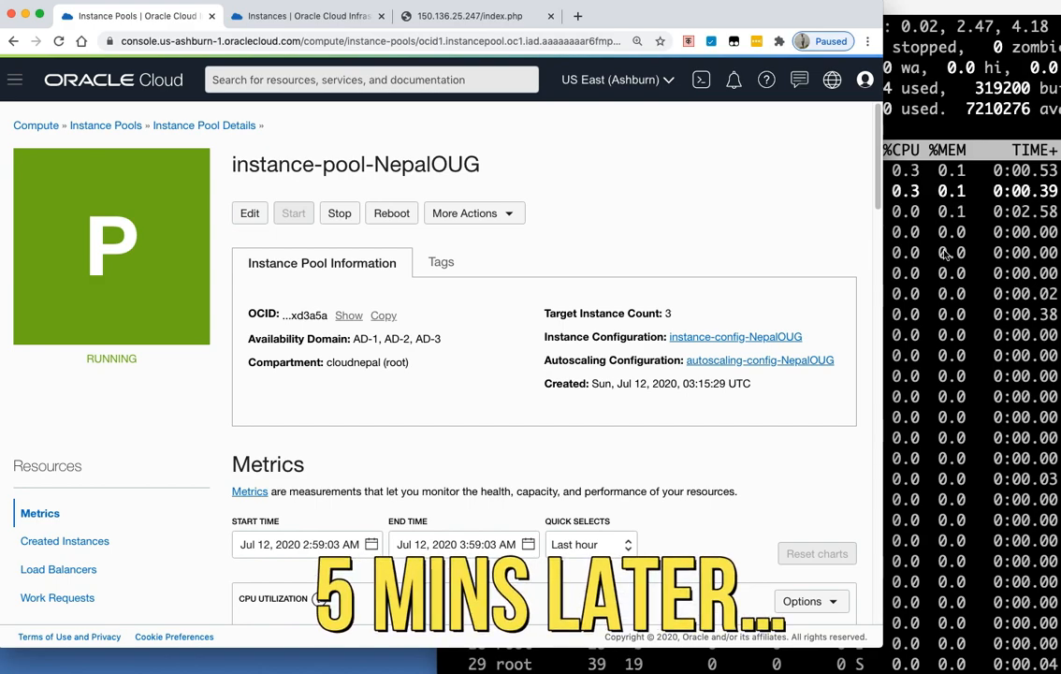
left_click(1042, 266)
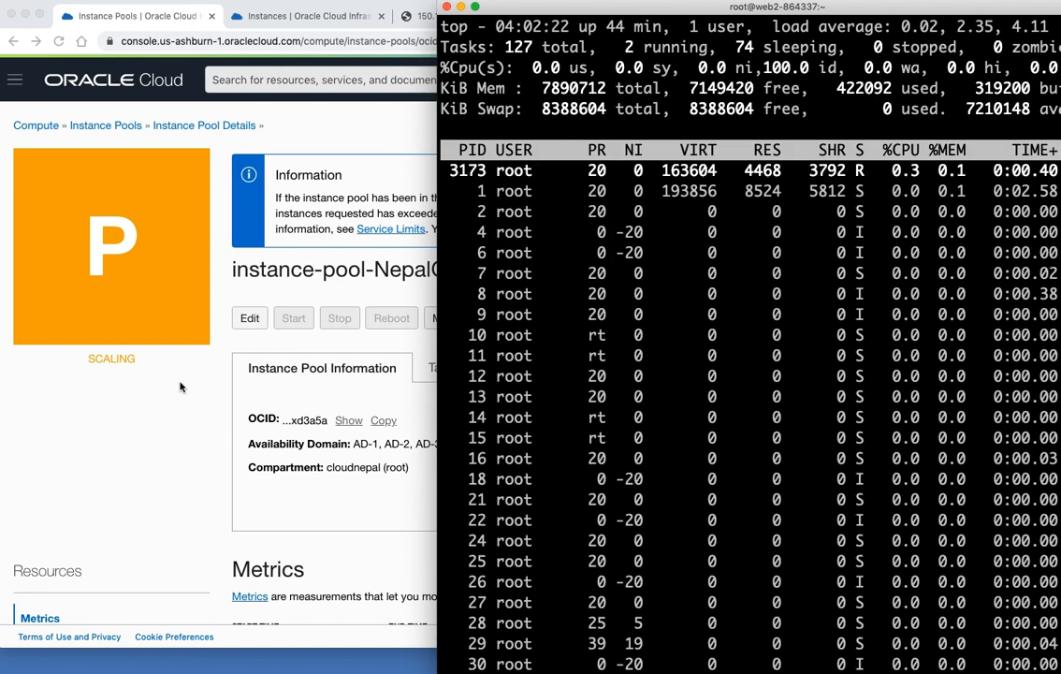
left_click(112, 361)
double_click(111, 358)
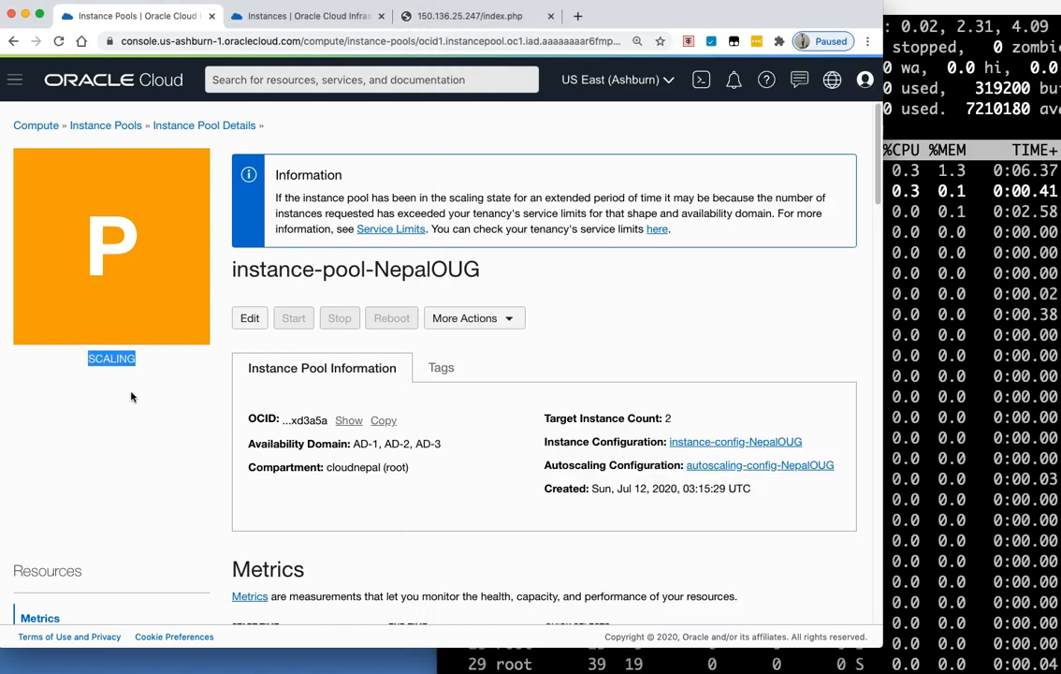
- Open the instance pool's work requests and find the terminate-instances operation accepted at 04:02:29 UTC
scroll(230, 398, "down", 5)
left_click(57, 252)
scroll(308, 351, "down", 1)
scroll(368, 352, "down", 2)
scroll(369, 352, "up", 5)
scroll(370, 355, "down", 3)
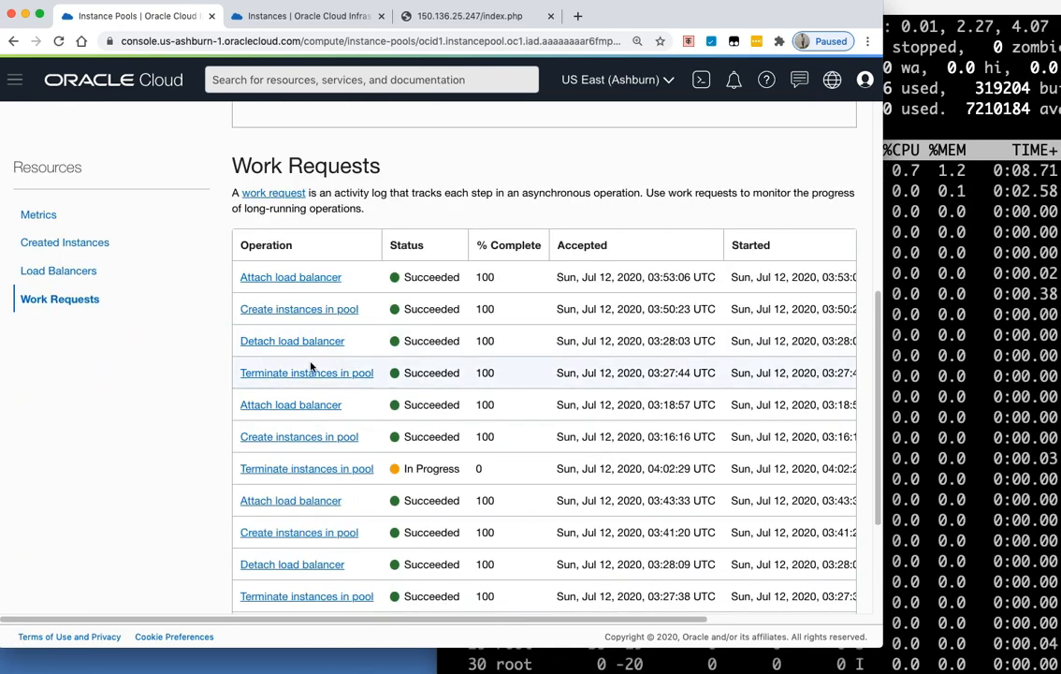
left_click_drag(378, 469, 232, 467)
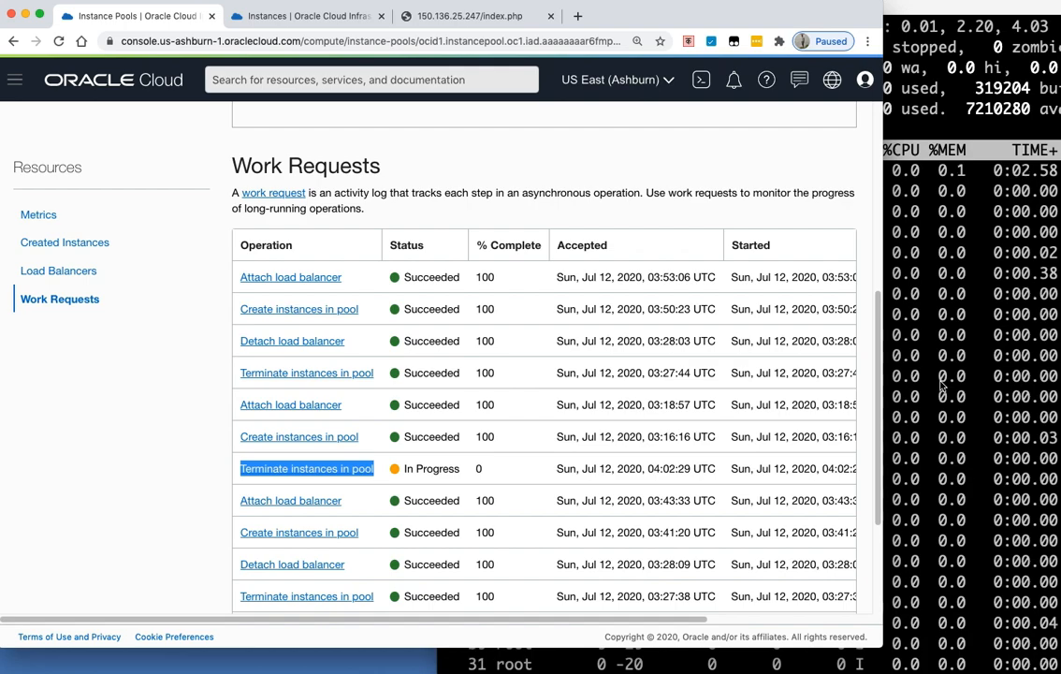
- Reload the instance pool's metrics page and examine the latest CPU Utilization chart and the pool's scaling state
left_click(1024, 229)
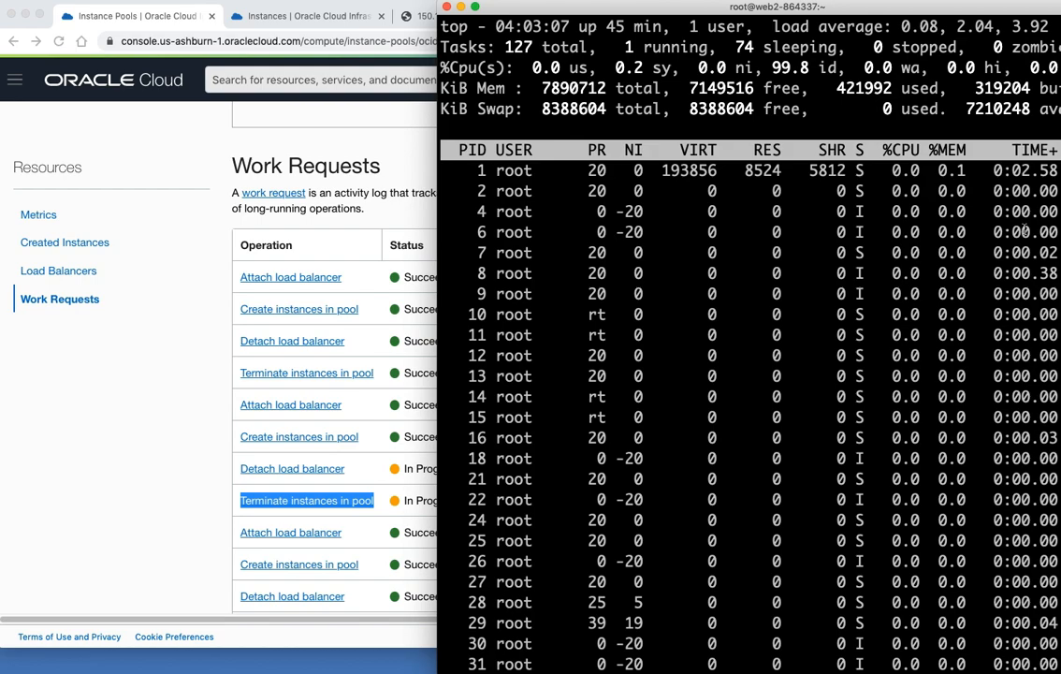
left_click(36, 215)
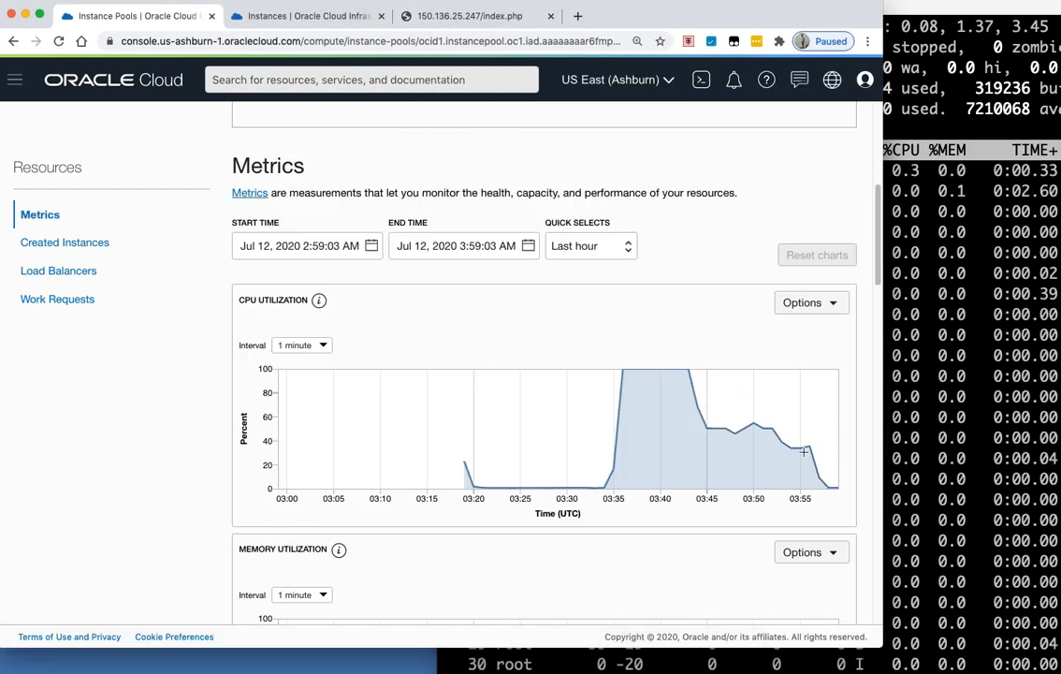
right_click(542, 297)
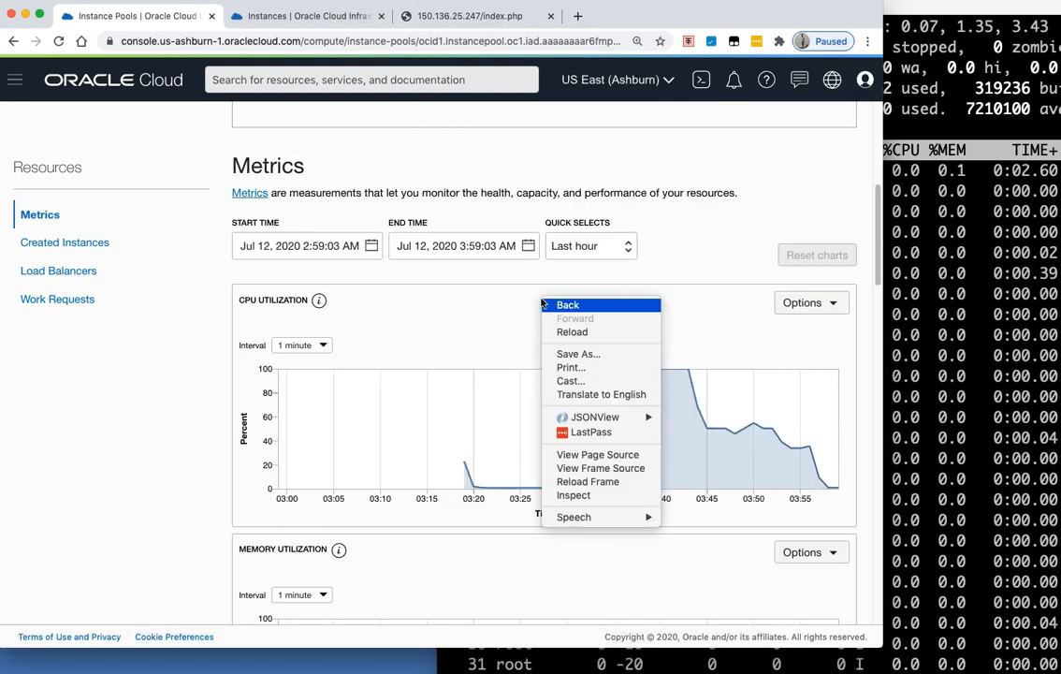
left_click(562, 333)
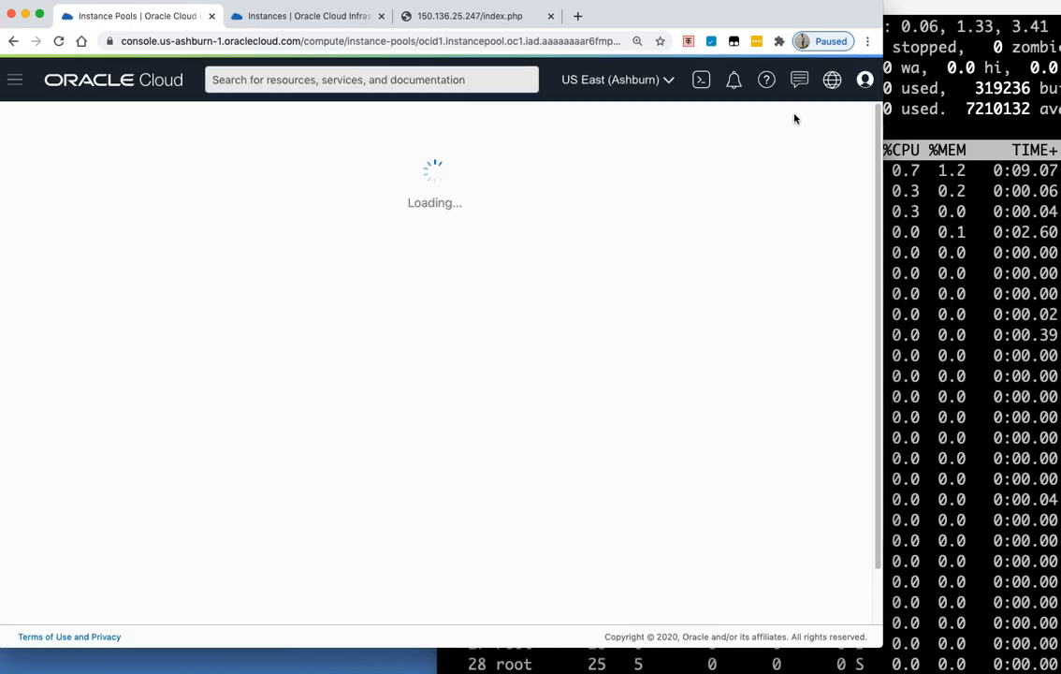
left_click(865, 73)
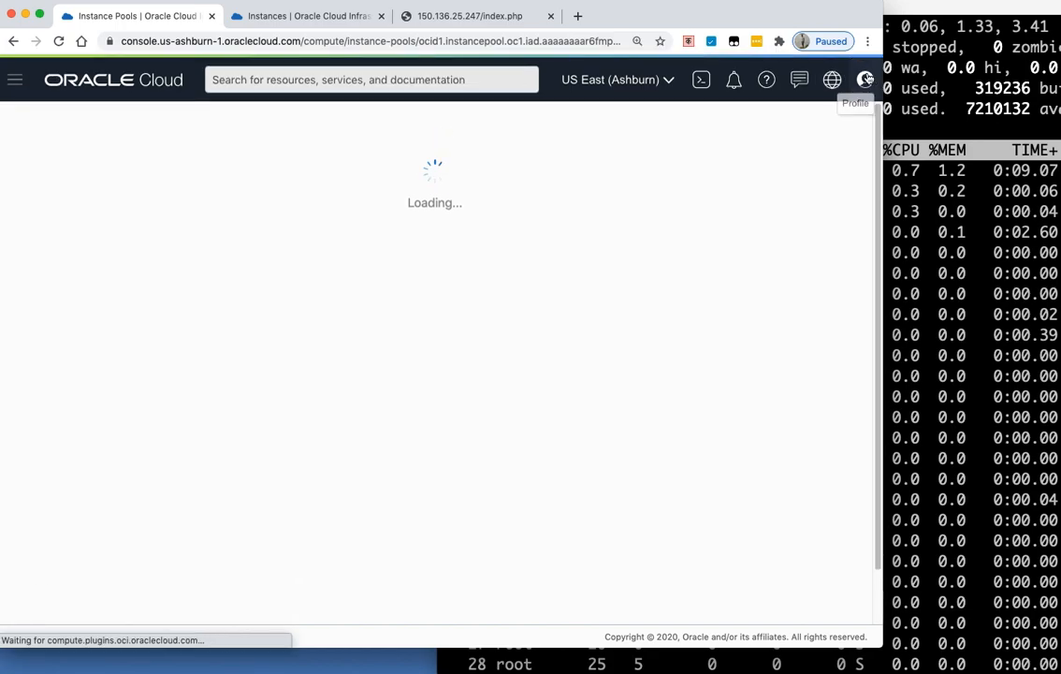
left_click(868, 73)
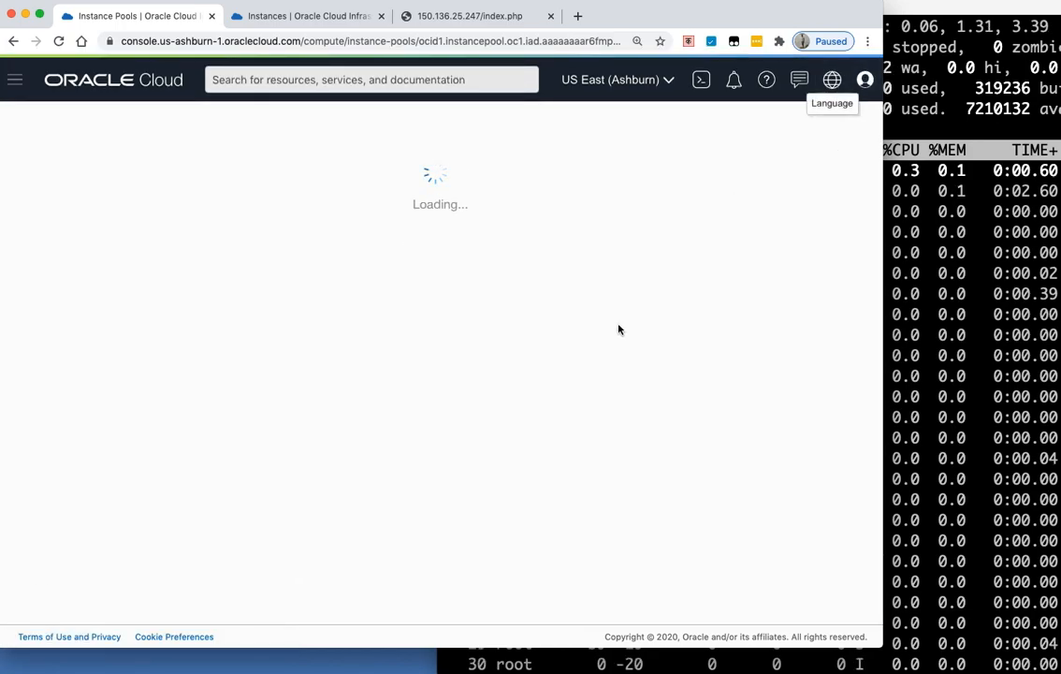
scroll(688, 433, "down", 10)
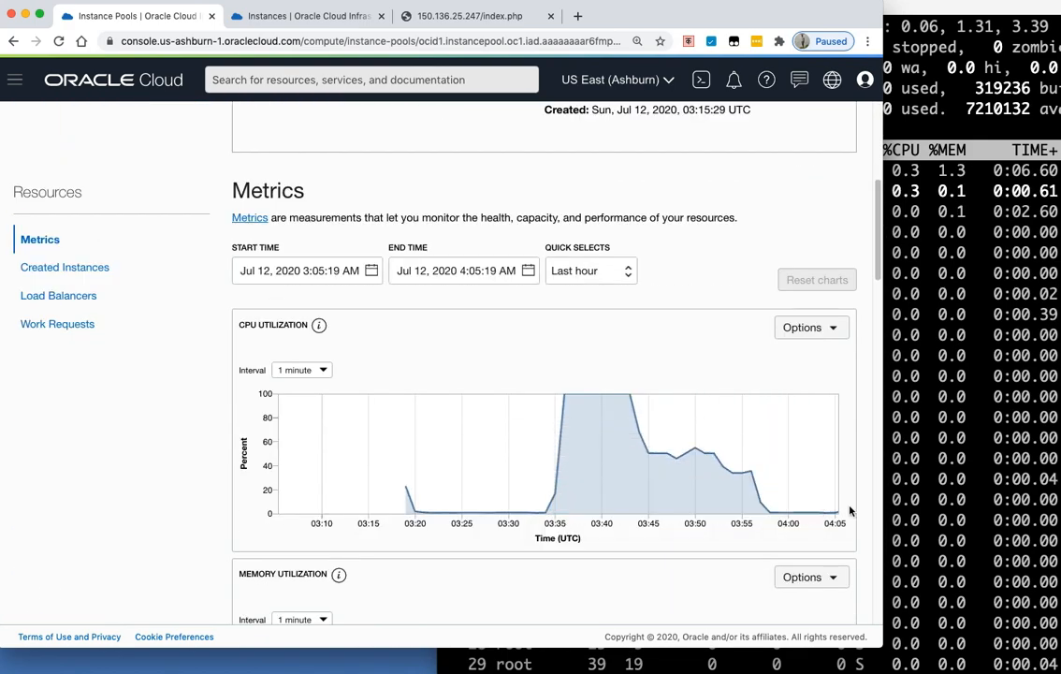
scroll(398, 379, "up", 4)
scroll(313, 372, "up", 7)
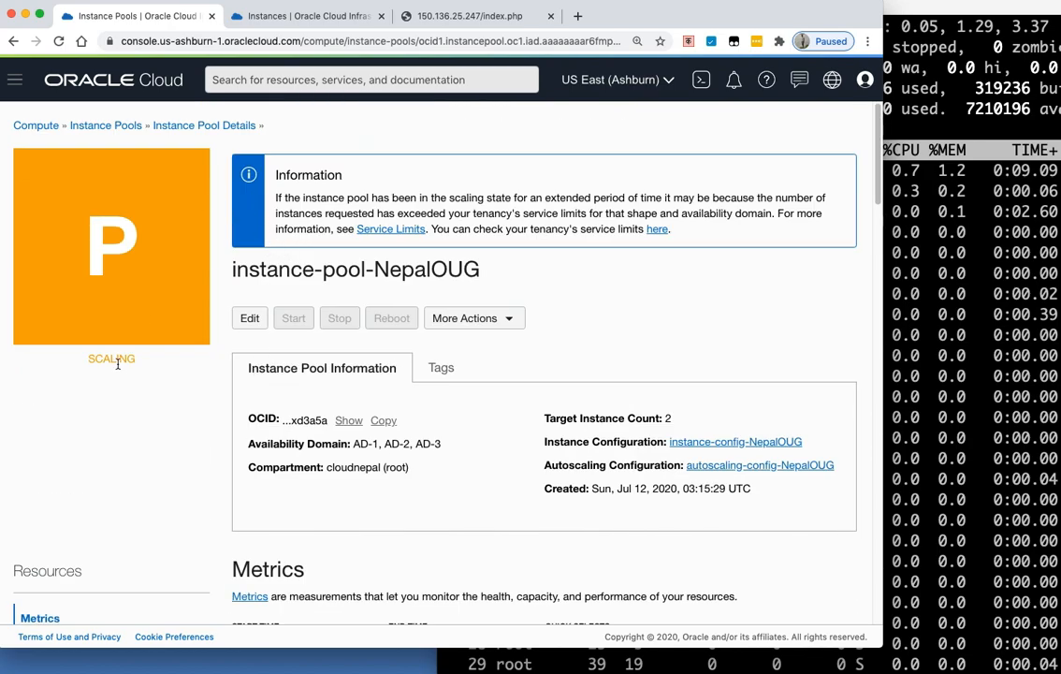
- Open the details of autoscaling-config-NepalOUG from the Compute autoscaling configurations
left_click(300, 15)
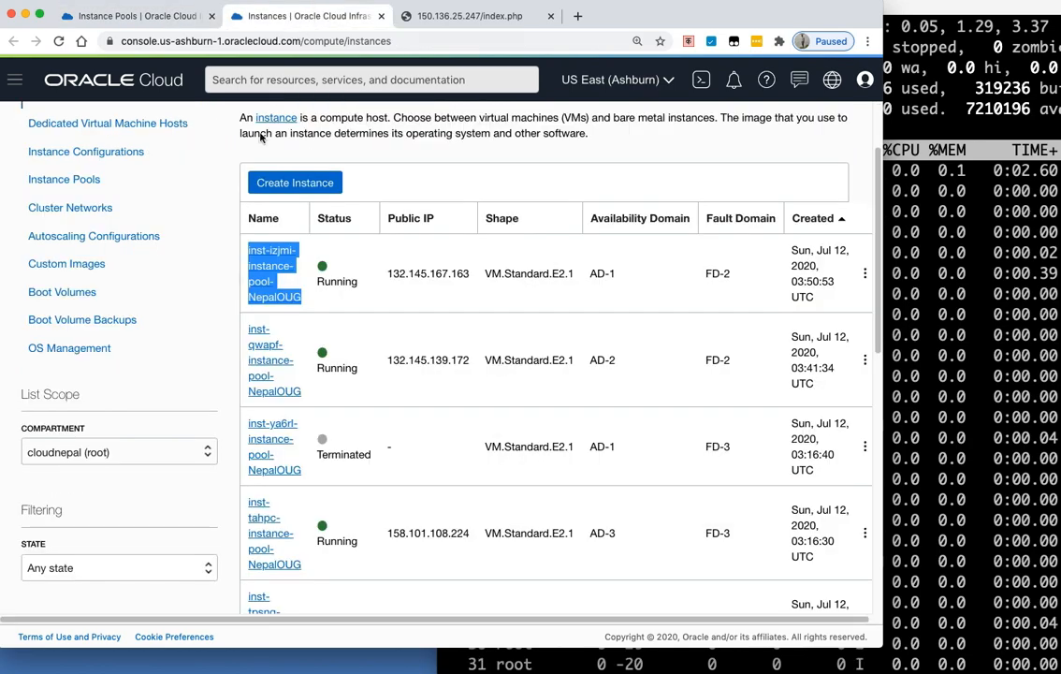
scroll(147, 217, "up", 3)
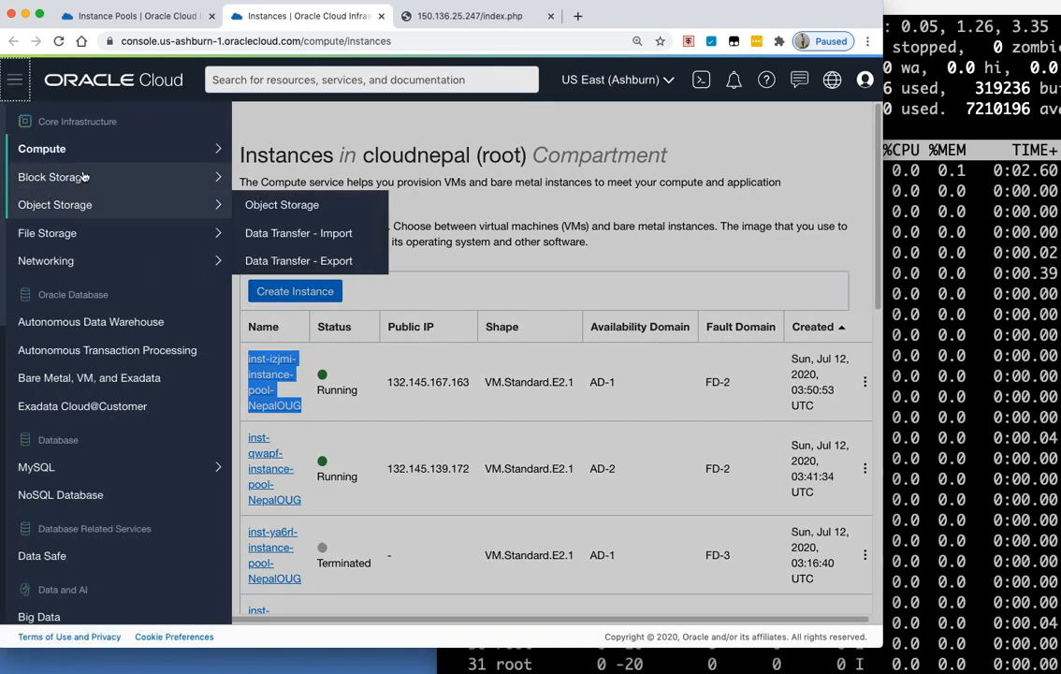
left_click(303, 297)
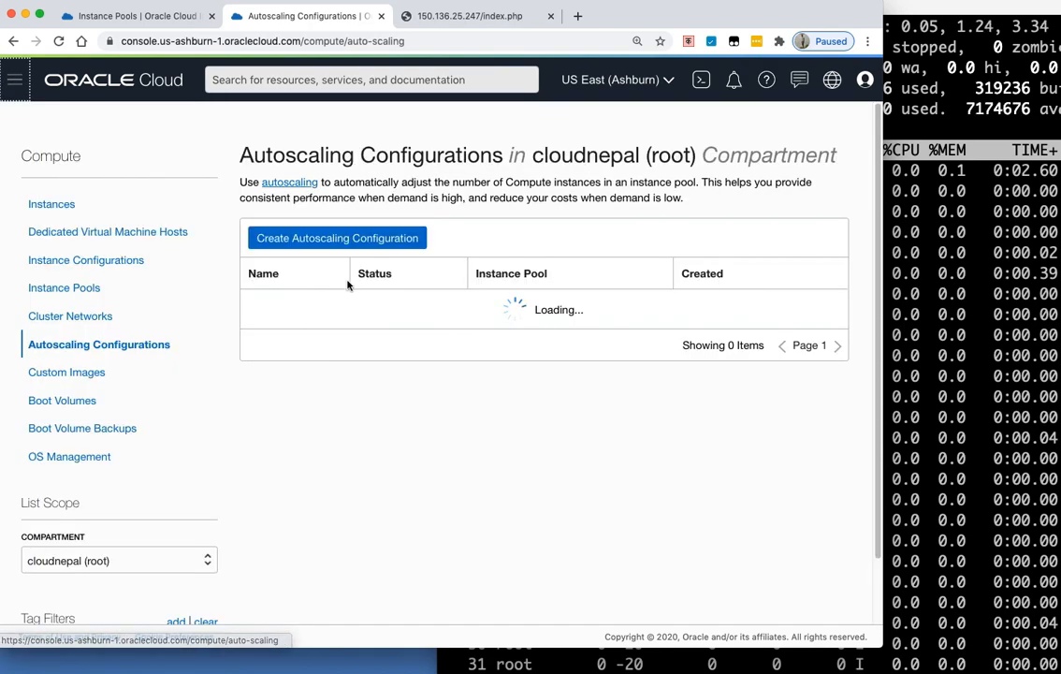
left_click(335, 306)
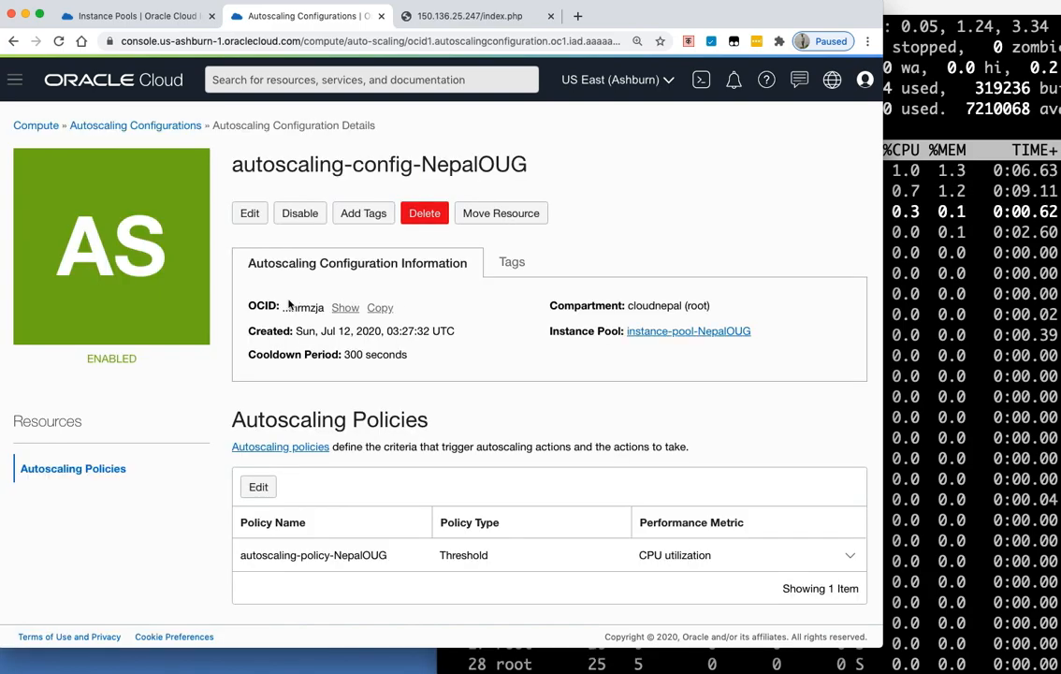
- Open autoscaling-policy-NepalOUG for editing and review its performance metric, scaling limits and scaling rule thresholds
left_click(259, 487)
scroll(439, 389, "down", 5)
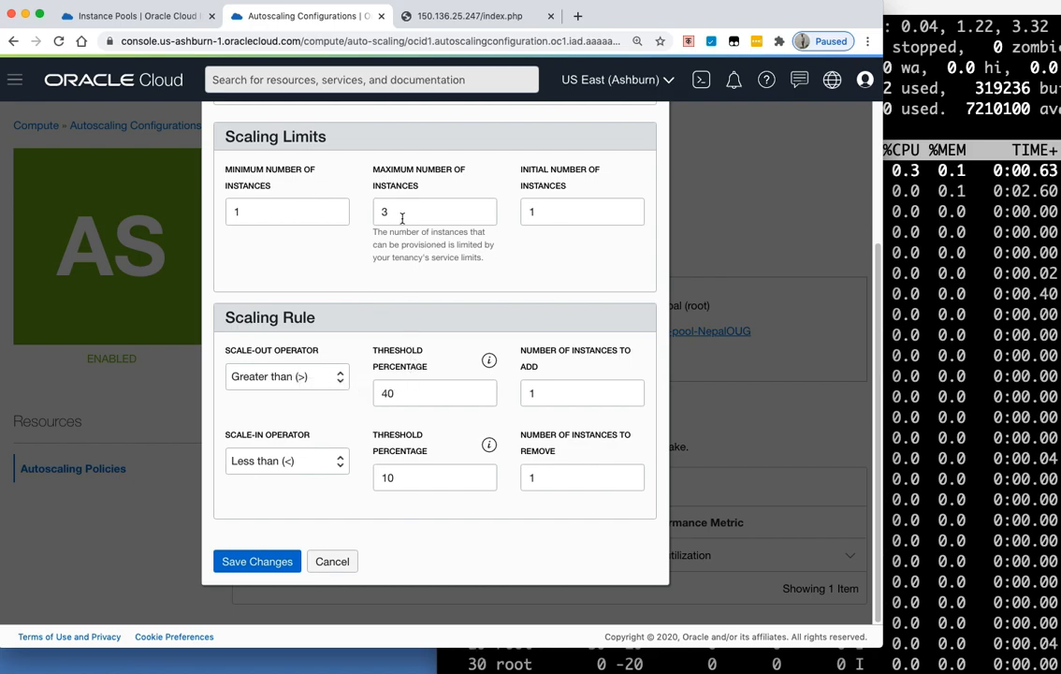
scroll(367, 323, "up", 3)
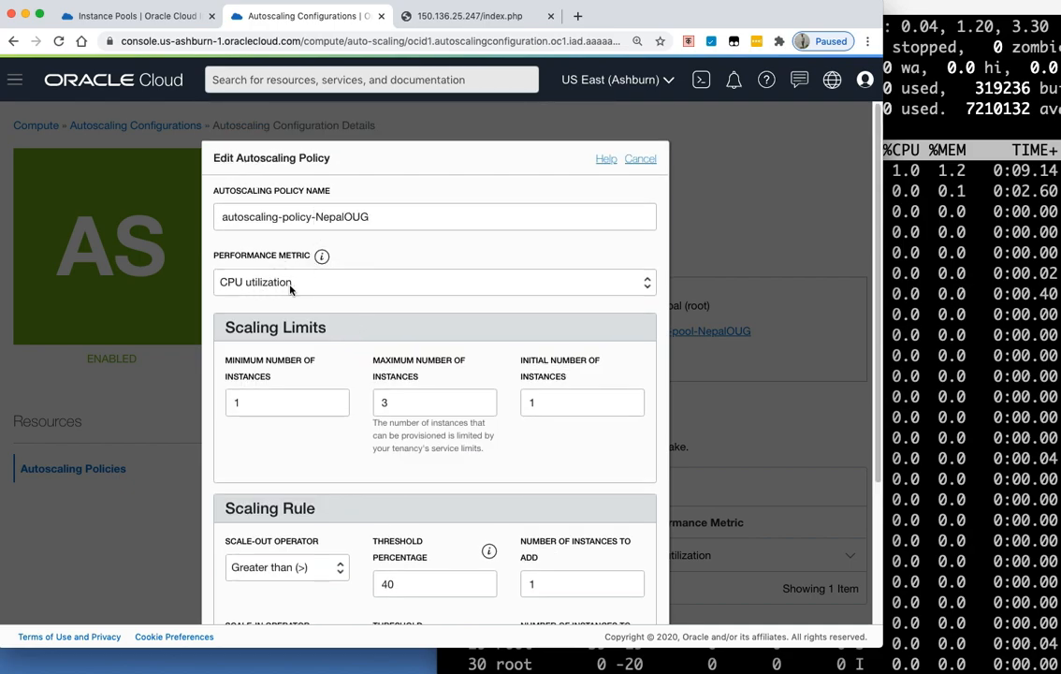
scroll(408, 457, "down", 1)
scroll(408, 457, "down", 2)
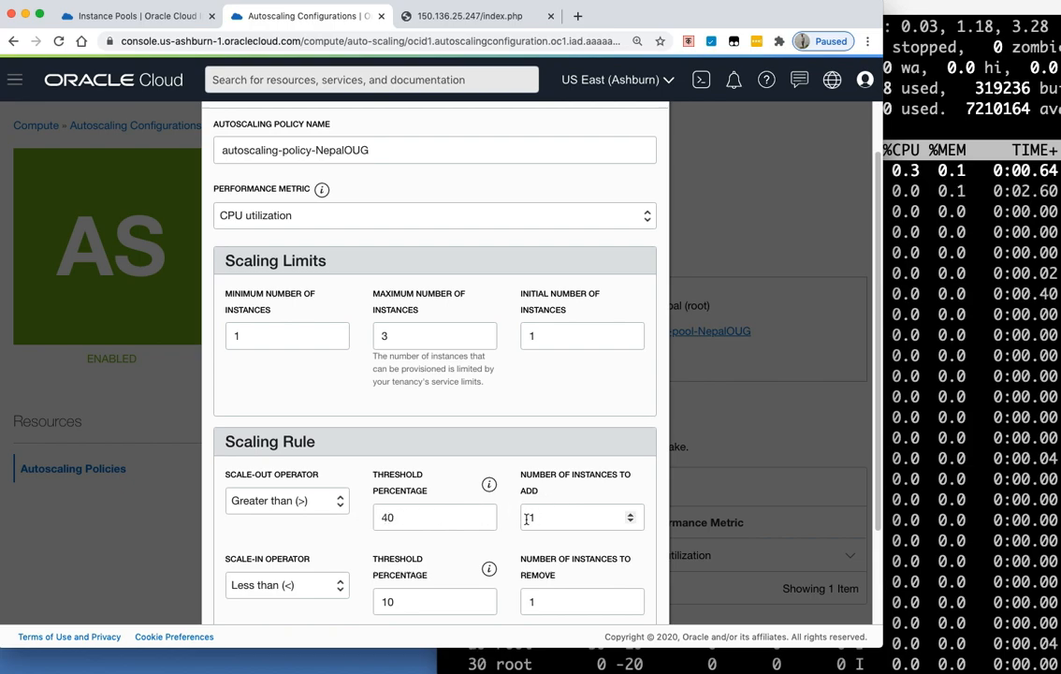
scroll(514, 522, "down", 4)
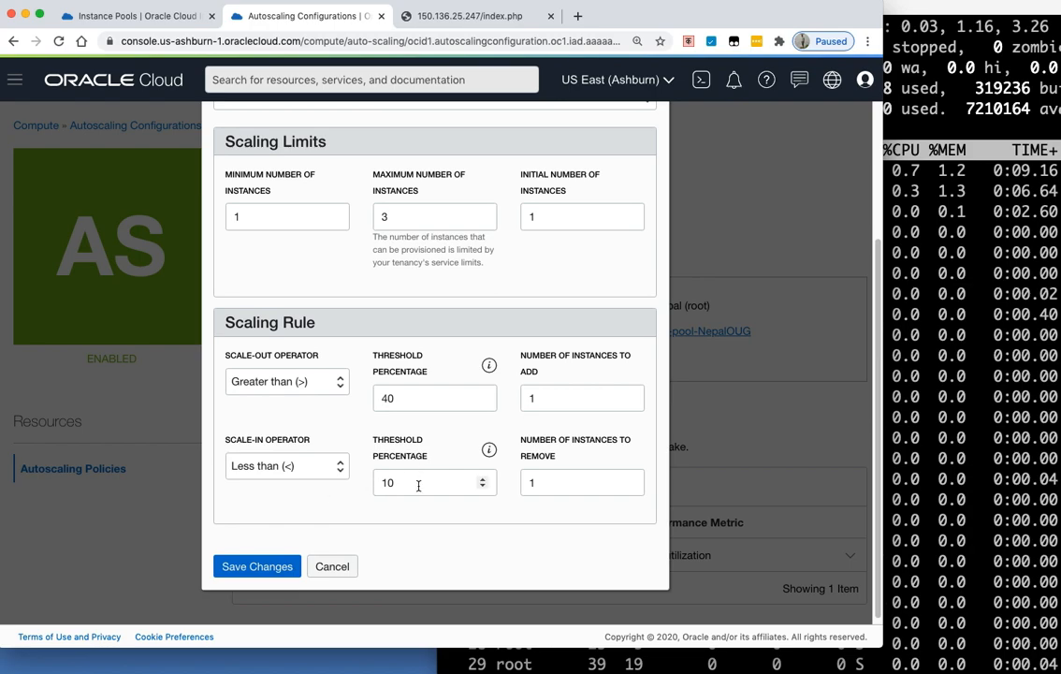
- Check the policy's number of instances to remove against the scale-in threshold, then close the policy without saving
left_click(532, 484)
type("1")
scroll(440, 484, "up", 2)
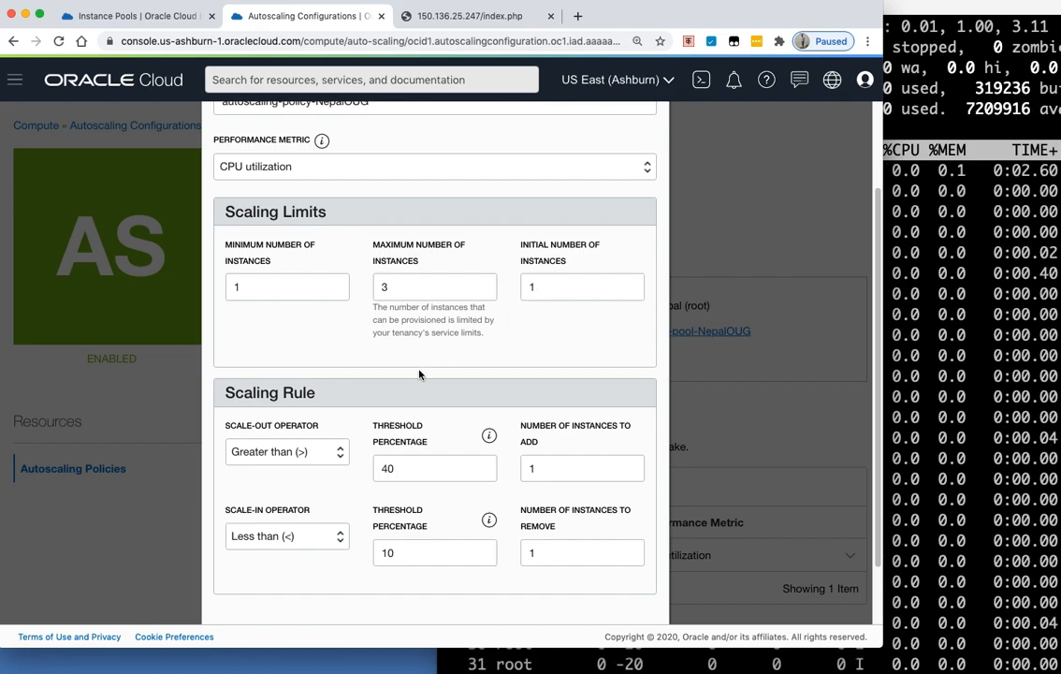
scroll(511, 389, "down", 3)
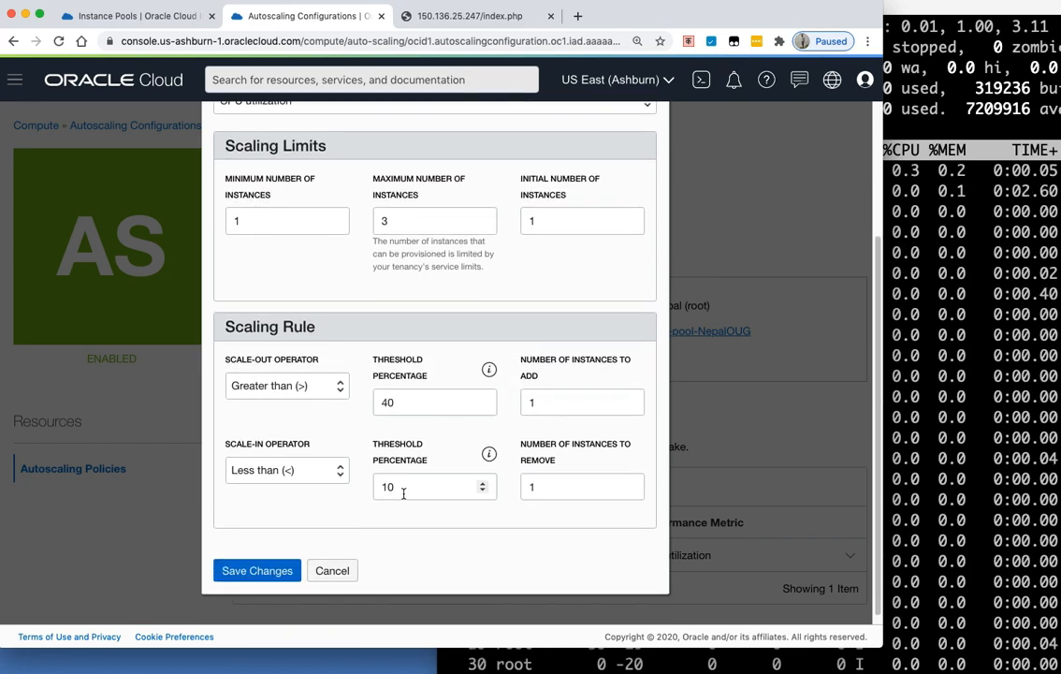
scroll(407, 488, "up", 5)
scroll(393, 425, "down", 4)
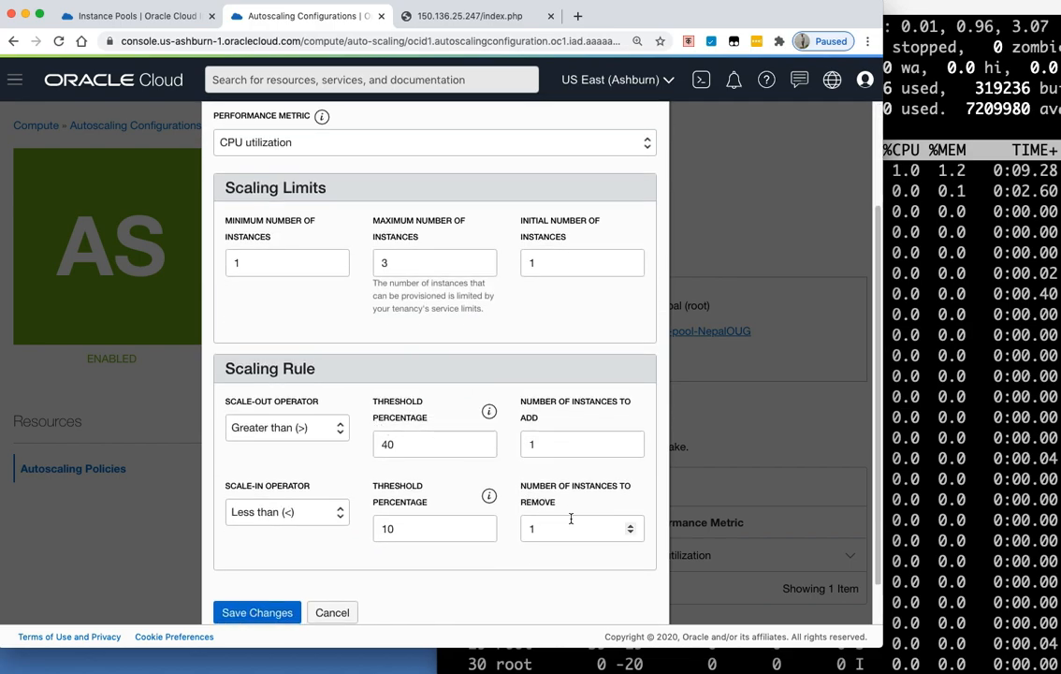
scroll(571, 513, "down", 1)
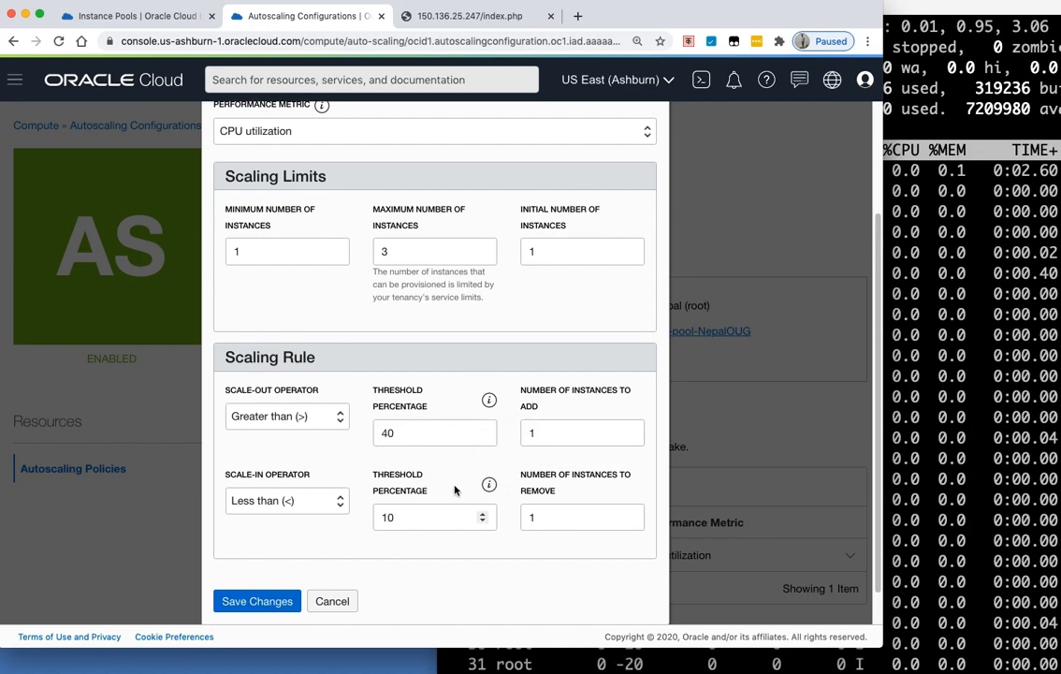
scroll(459, 484, "down", 2)
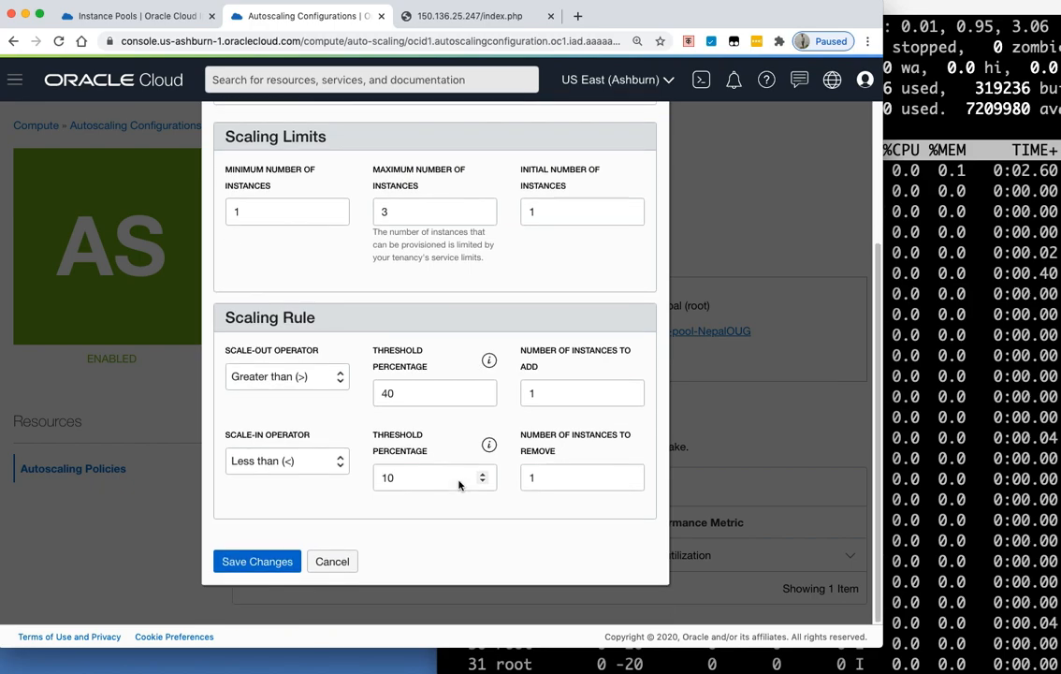
left_click(340, 565)
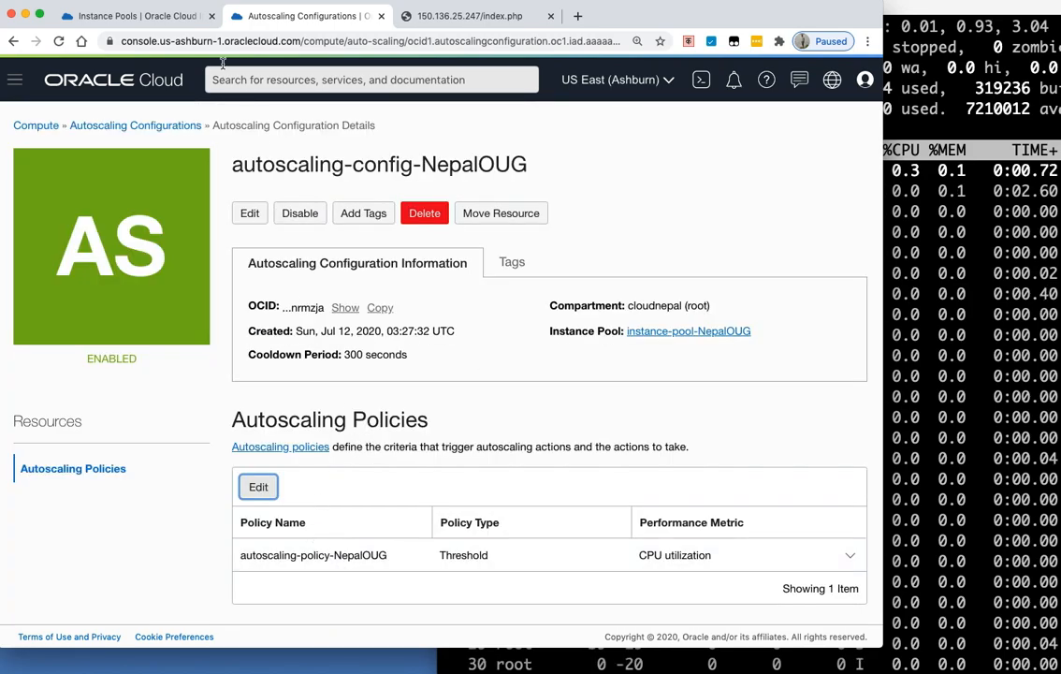
- Return to the instance pool and check its created instances and the progress of the terminate-instances work request accepted at 04:02:29 UTC
left_click(135, 16)
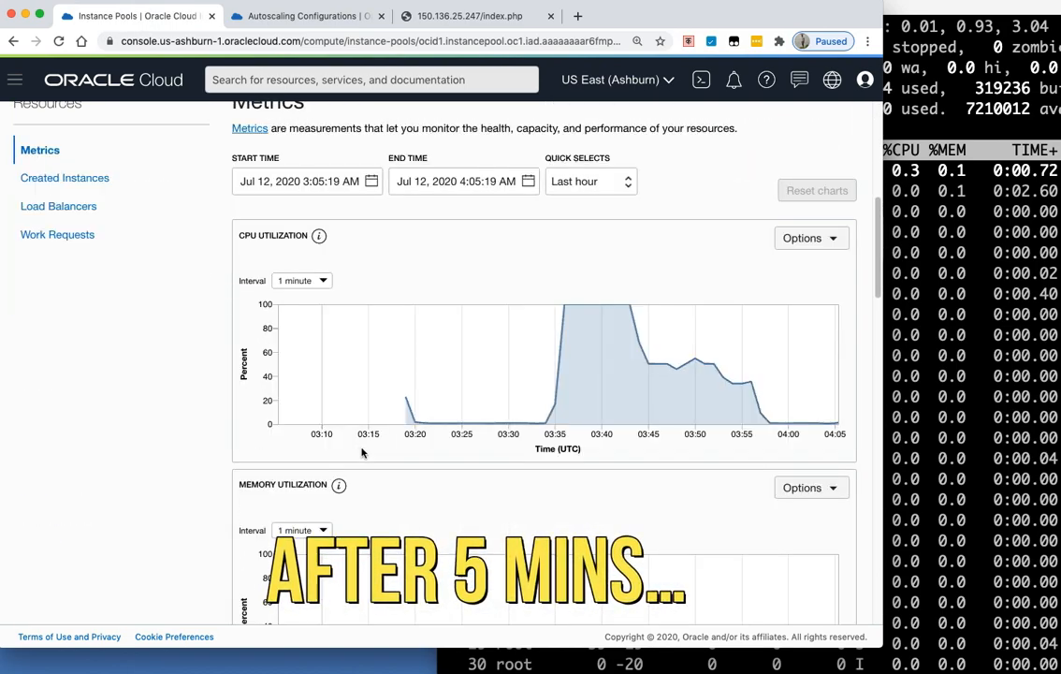
scroll(362, 453, "down", 3)
scroll(334, 436, "up", 4)
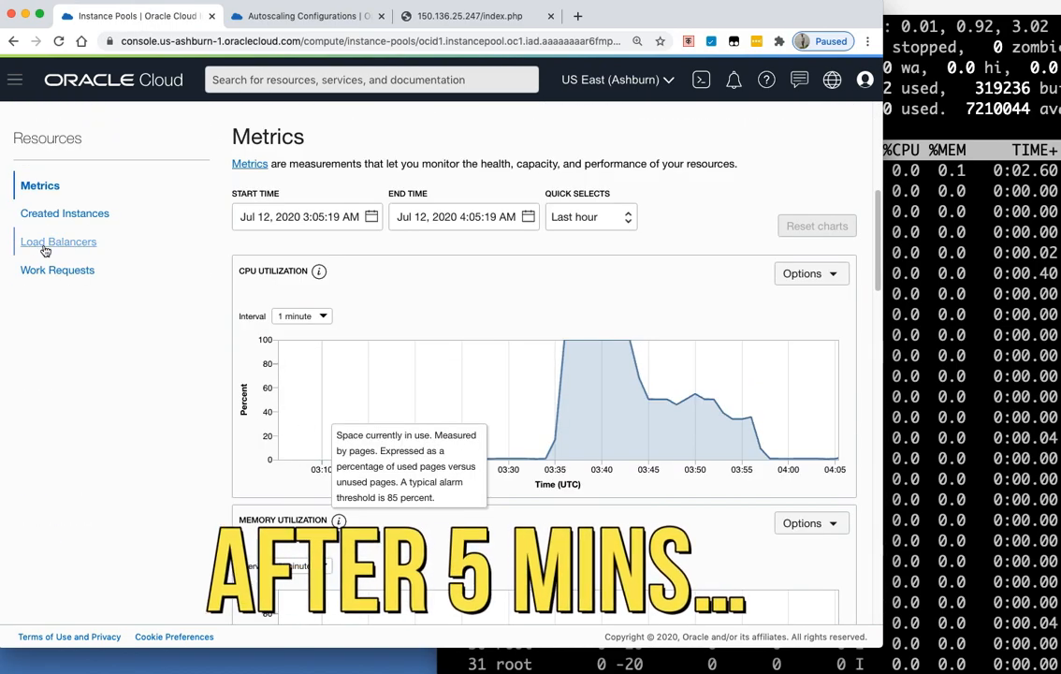
left_click(43, 245)
left_click(63, 484)
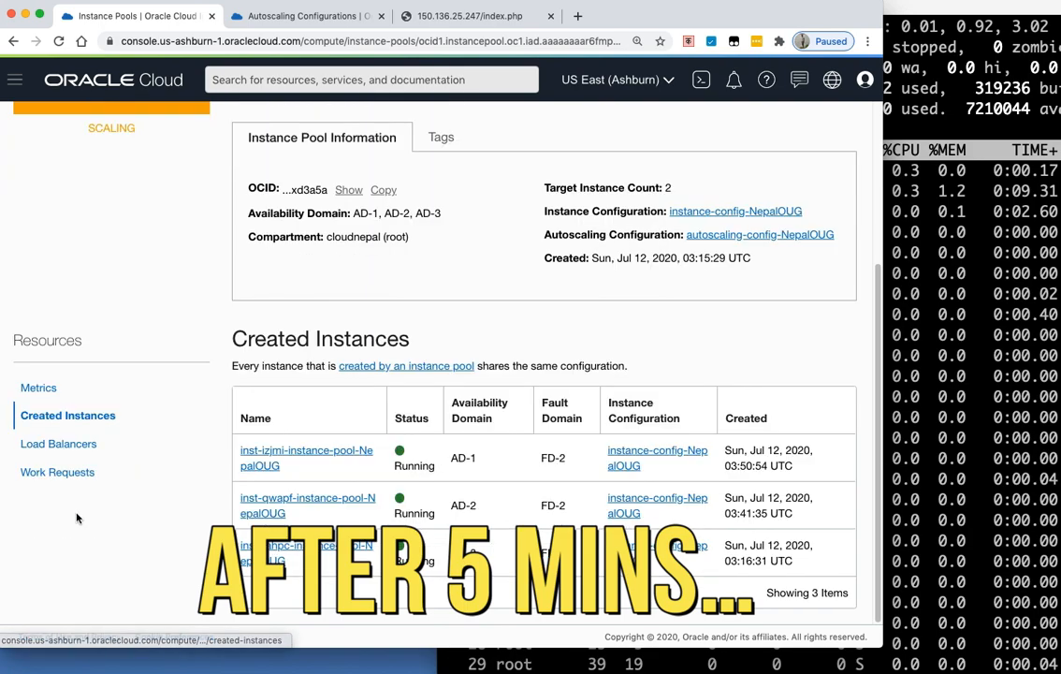
left_click(59, 473)
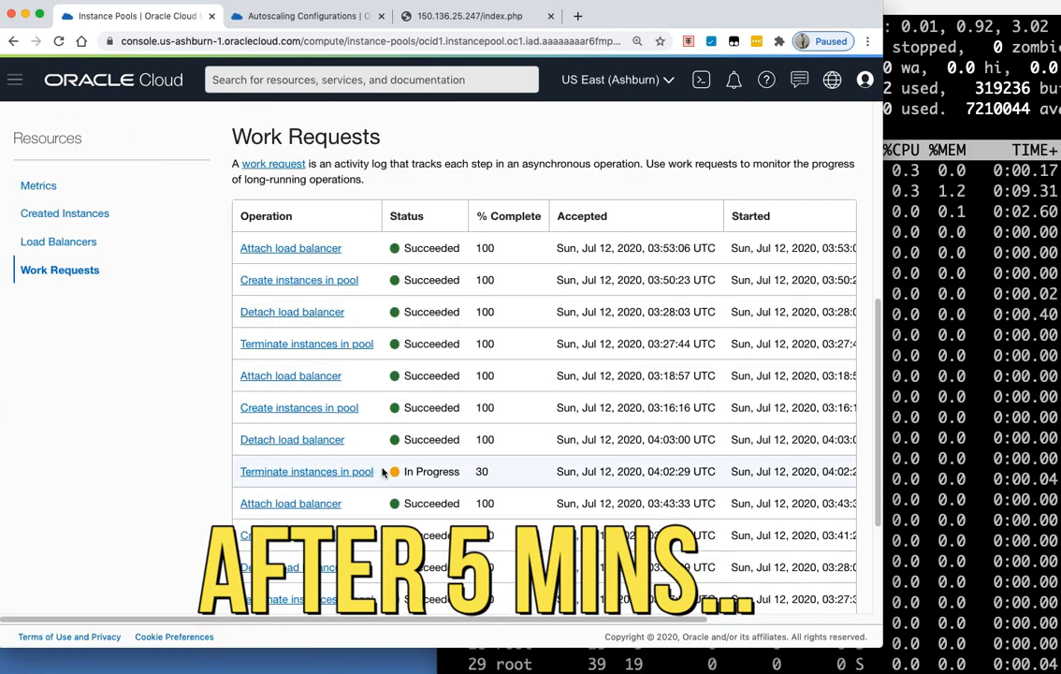
scroll(365, 481, "down", 1)
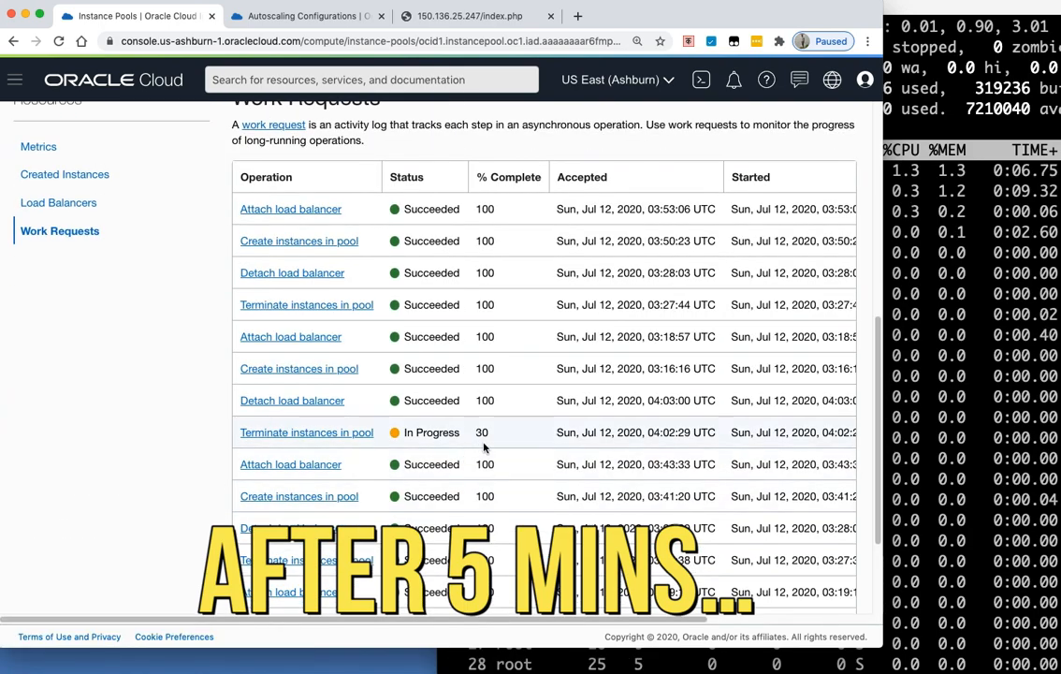
scroll(477, 458, "up", 10)
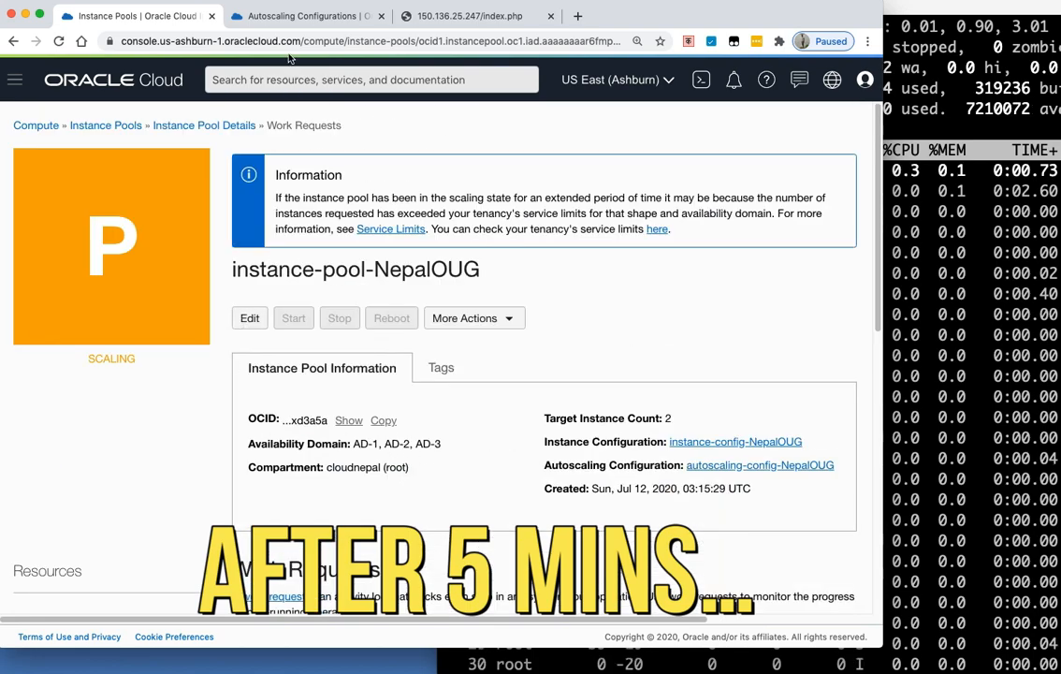
- Open the Compute instances list and check the status of inst-qwapf-instance-pool-NepalOUG
left_click(304, 16)
left_click(15, 79)
mouse_move(73, 156)
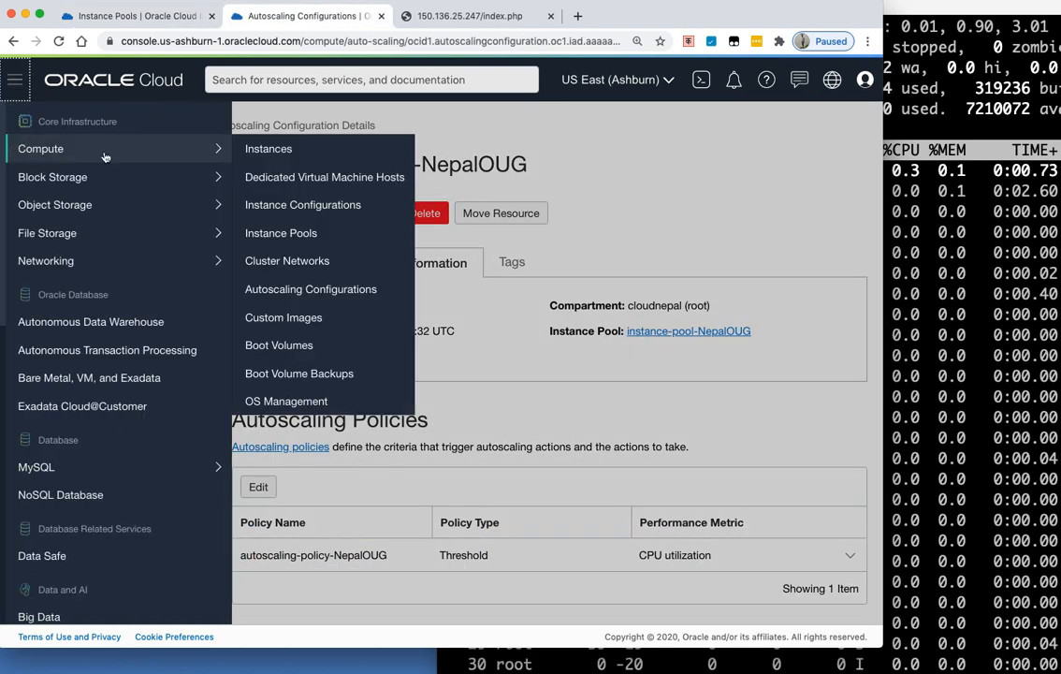
left_click(262, 151)
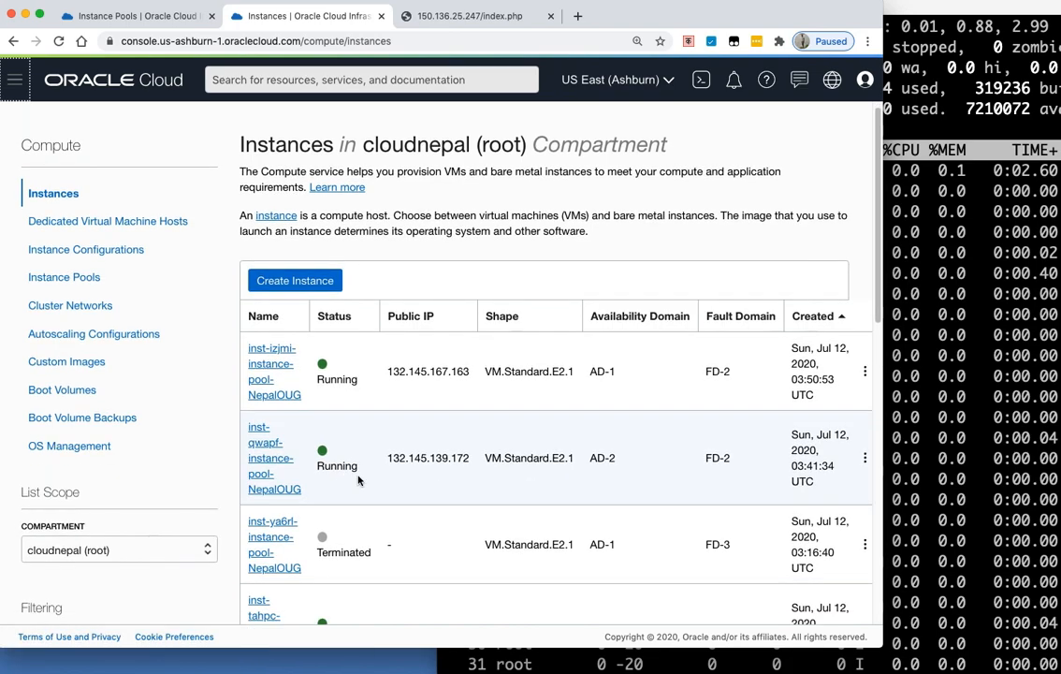
scroll(358, 479, "down", 4)
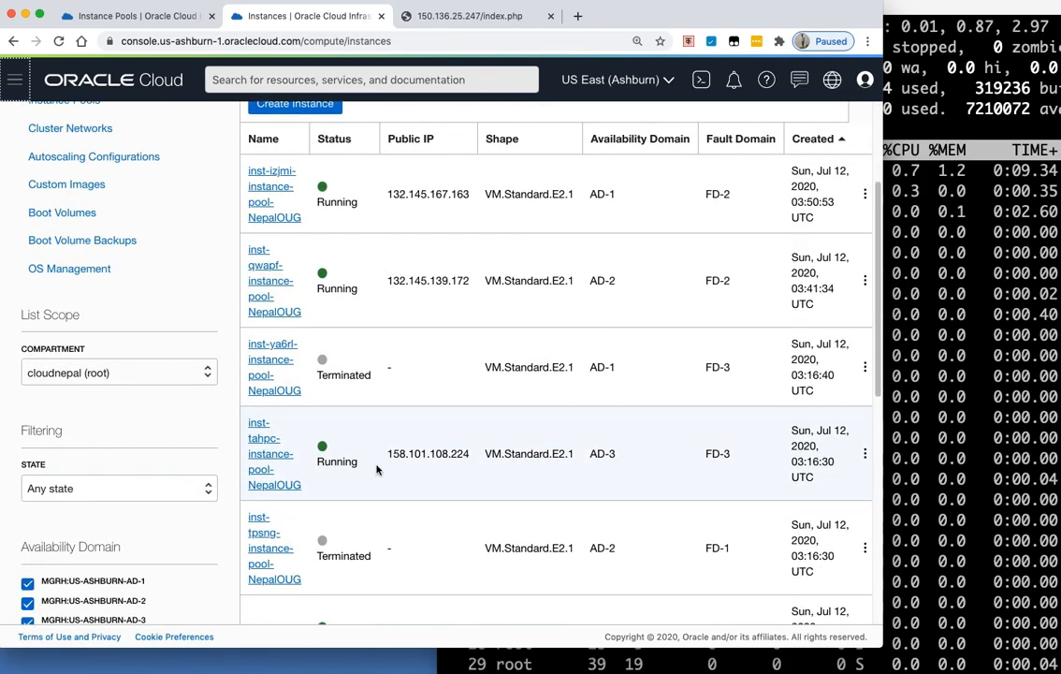
left_click_drag(355, 292, 246, 254)
left_click(376, 297)
left_click_drag(350, 298, 244, 247)
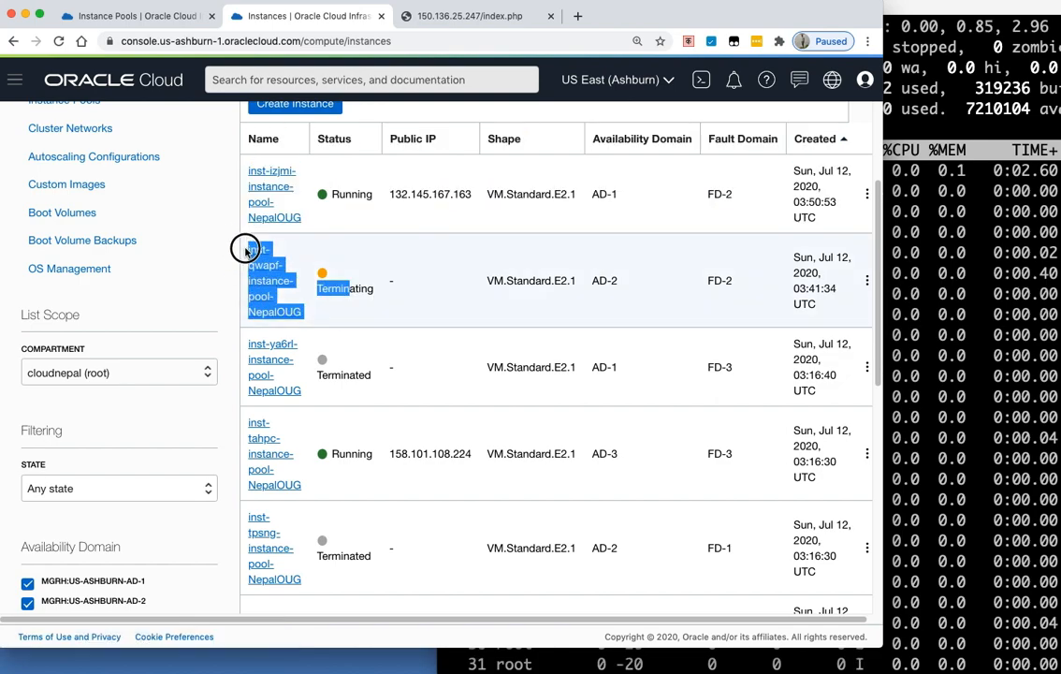
left_click(280, 272)
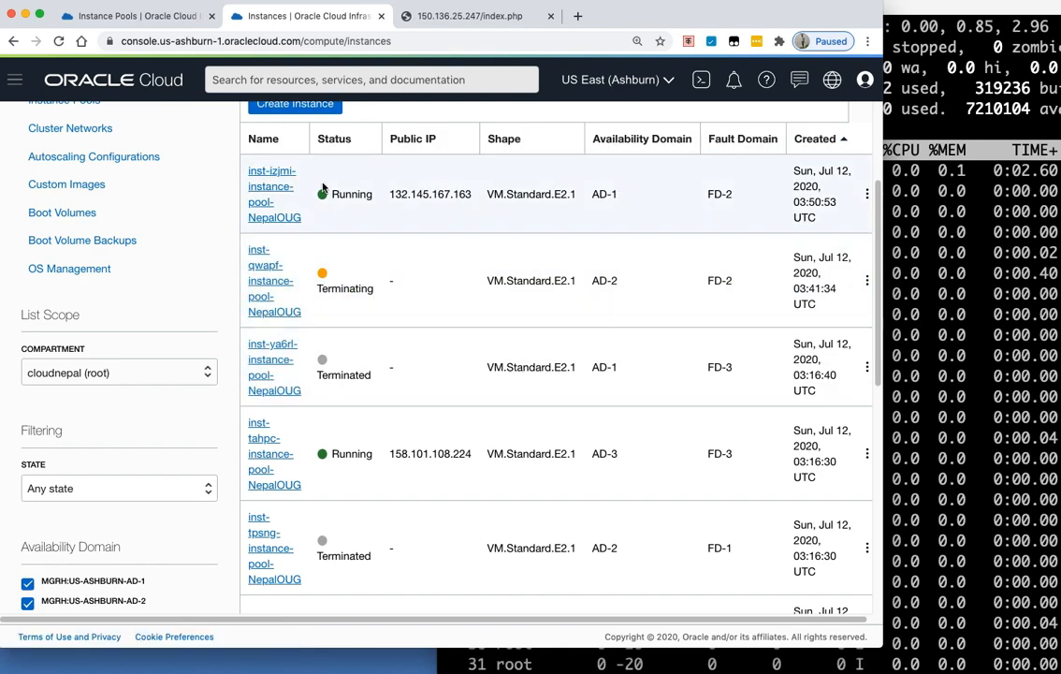
- Reload the load-balanced page 150.136.25.247/index.php twice to check which servers respond
left_click(461, 16)
left_click(58, 41)
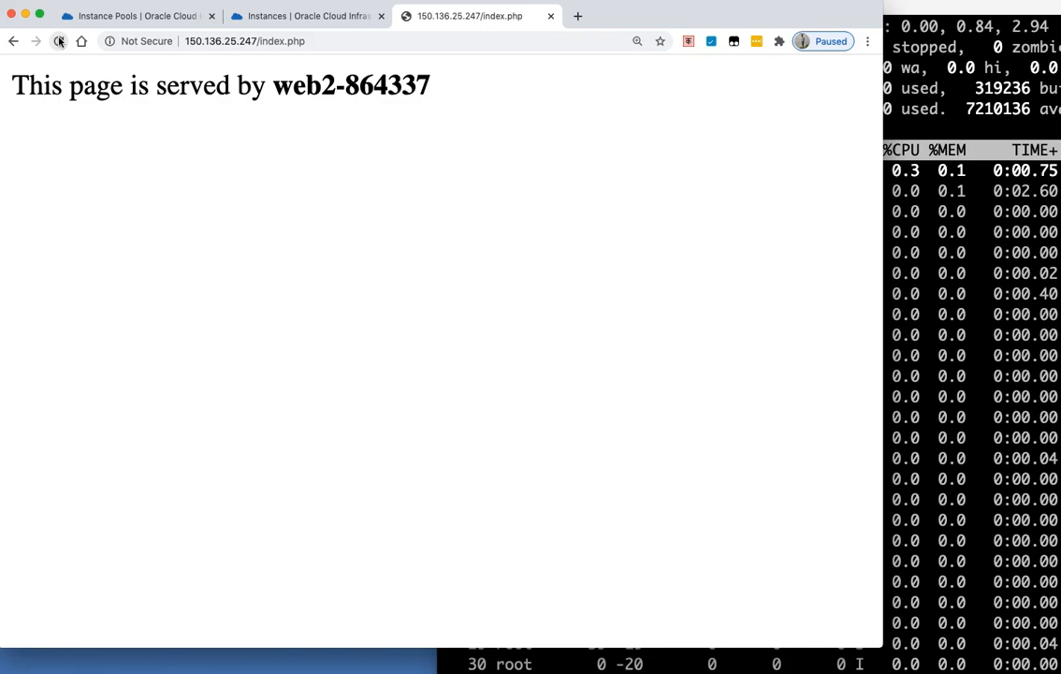
left_click(58, 41)
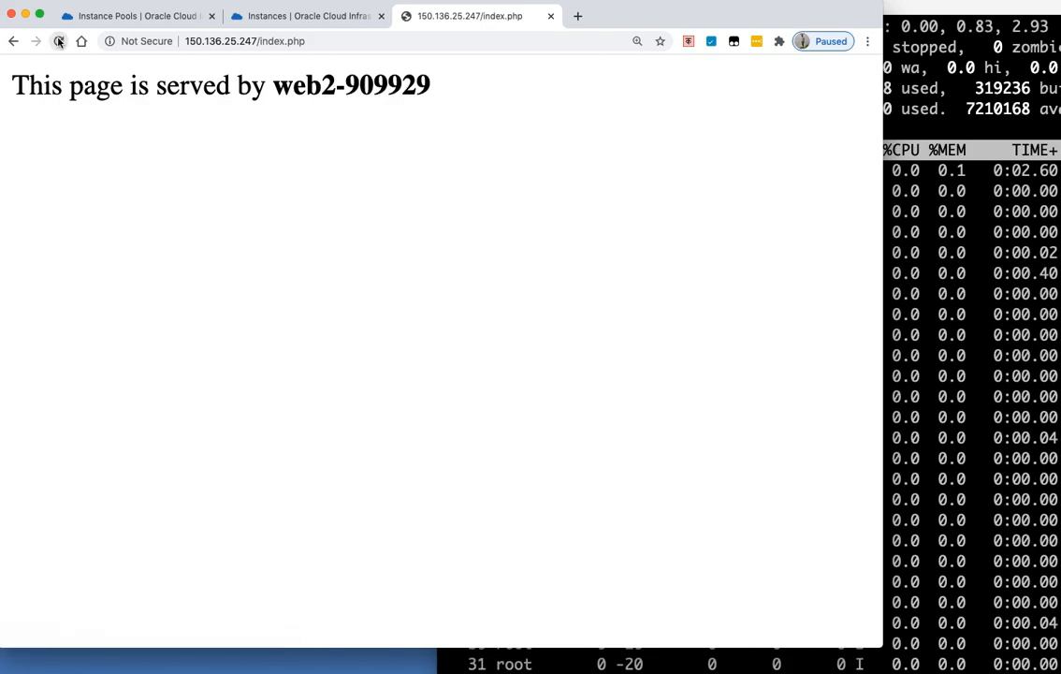
- Keep reloading the load-balanced page 150.136.25.247/index.php to check which web servers still answer after the scale-in
left_click(58, 42)
left_click(58, 41)
left_click(58, 41)
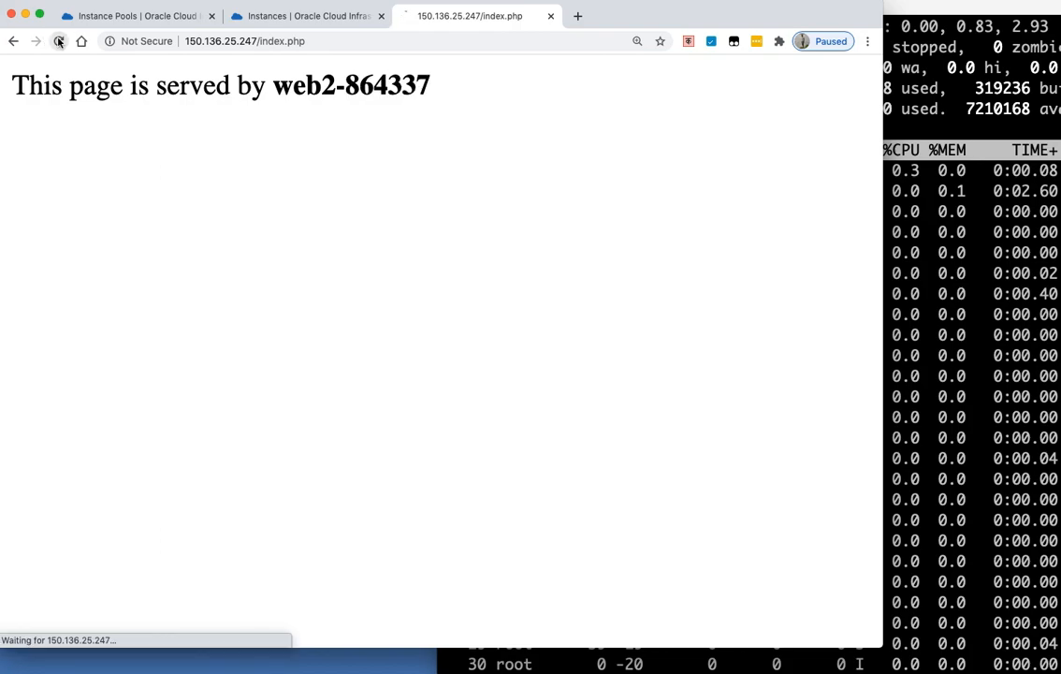
left_click(58, 41)
left_click(58, 41)
left_click(58, 41)
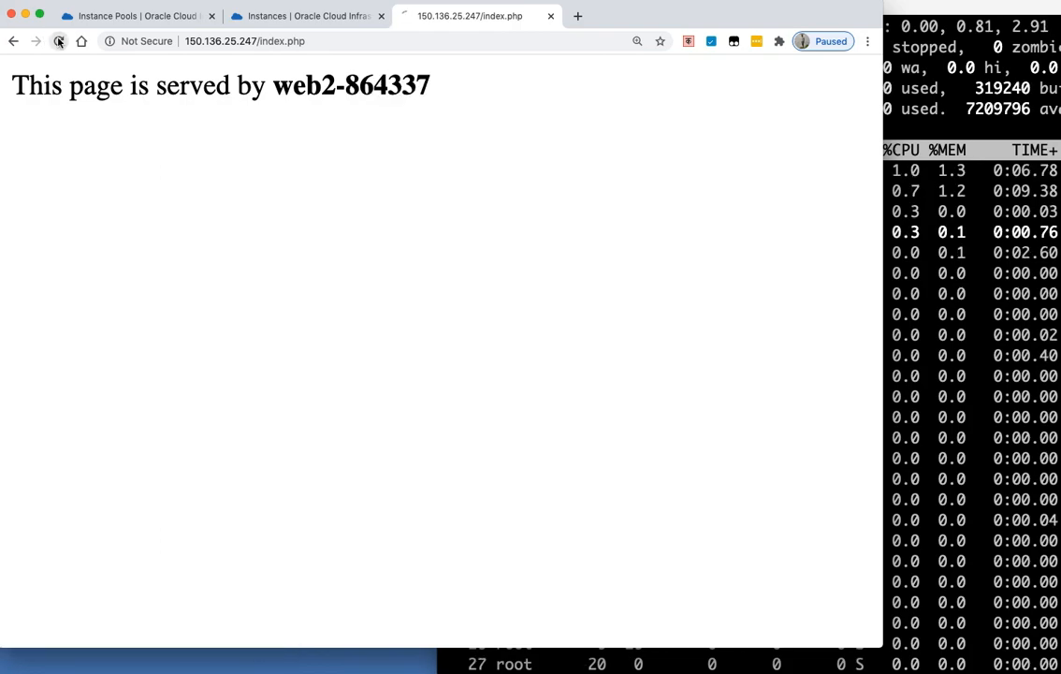
left_click(58, 41)
left_click(58, 41)
left_click(58, 41)
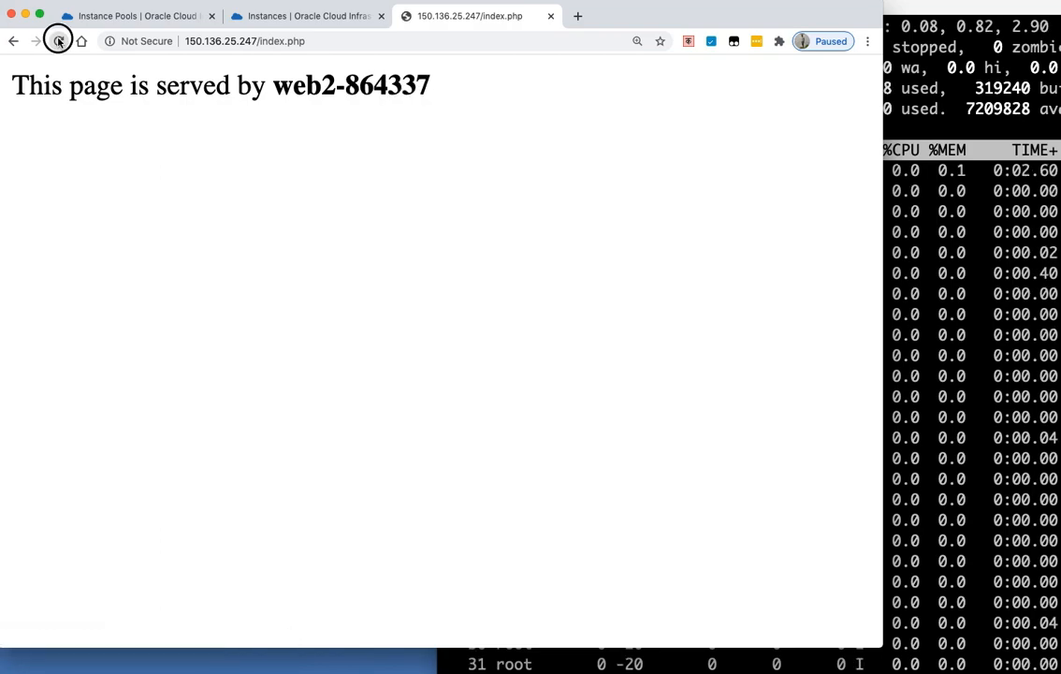
left_click(58, 41)
left_click(58, 41)
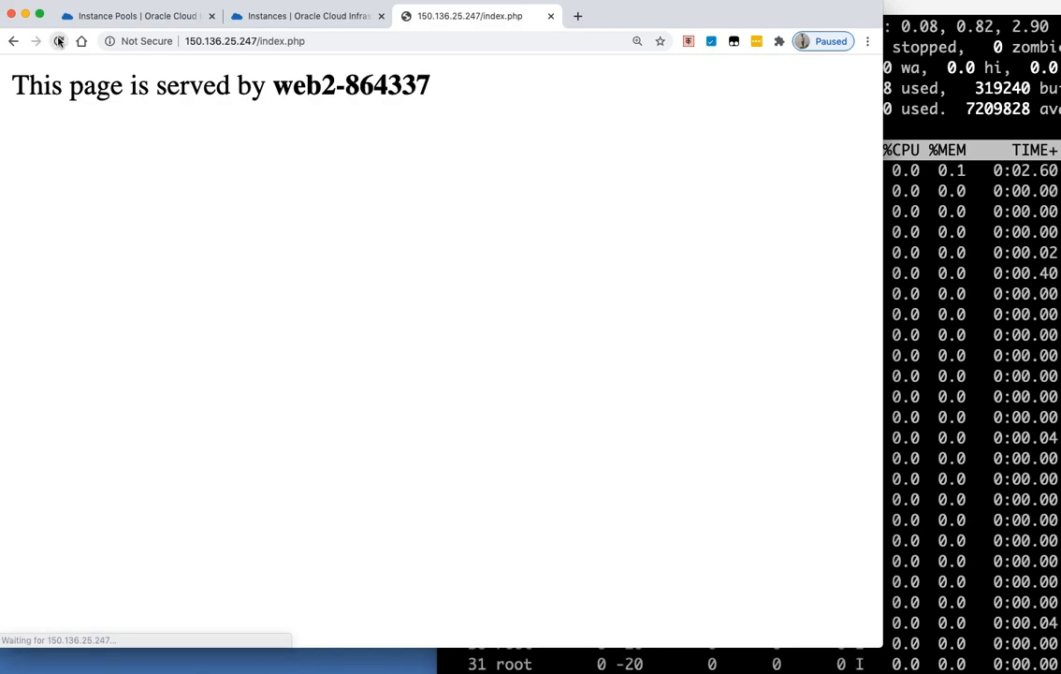
- Return to the Compute instances list and check the termination progress of inst-qwapf-instance-pool-NepalOUG
left_click(299, 17)
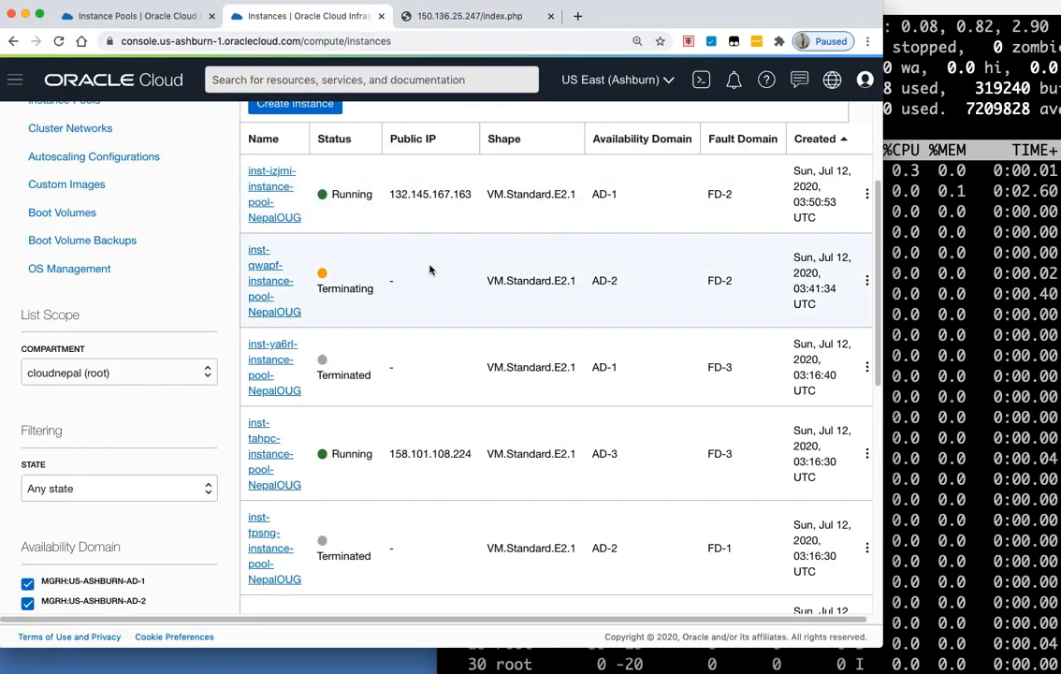
scroll(436, 272, "up", 1)
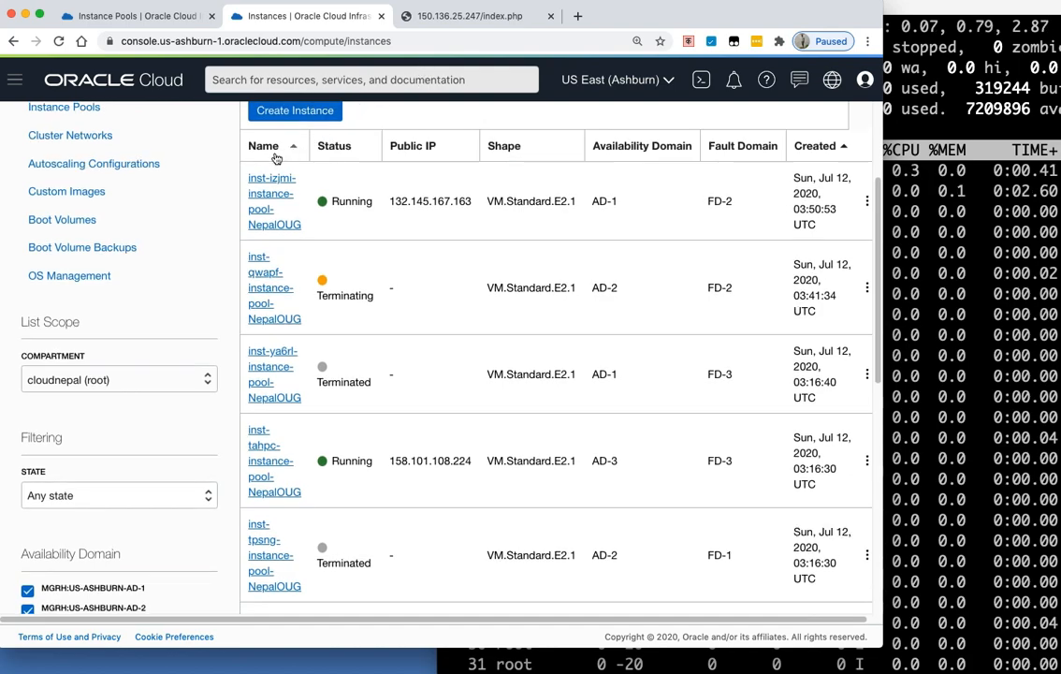
scroll(142, 173, "up", 2)
scroll(114, 175, "up", 5)
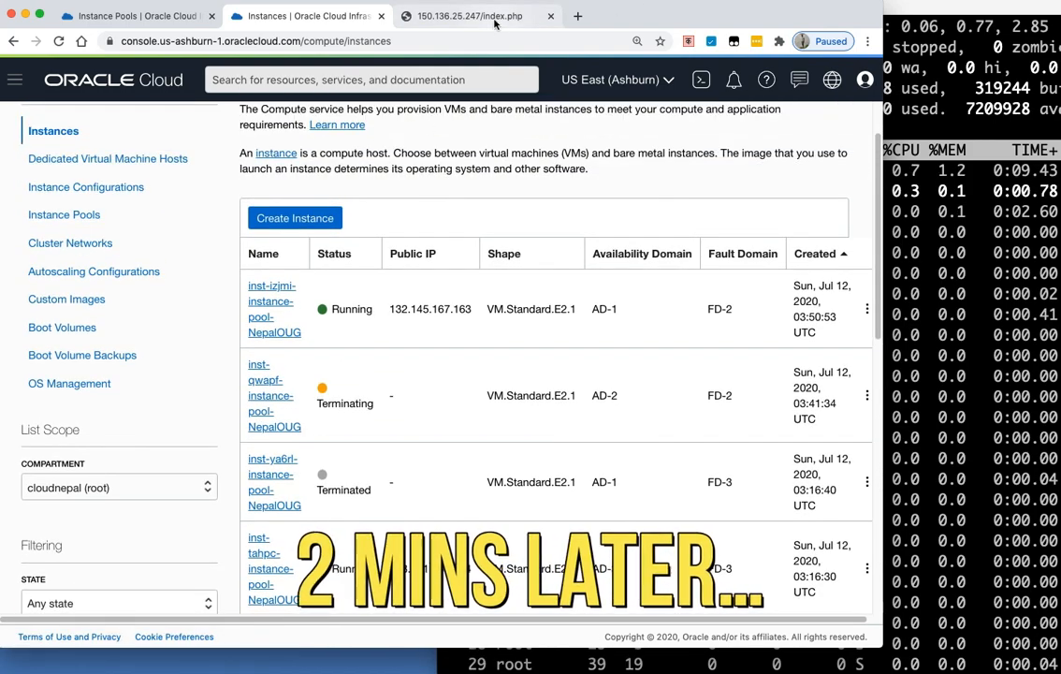
- Review the updated instances list to see which instance-pool-NepalOUG instances are running and which are terminated
scroll(369, 220, "down", 3)
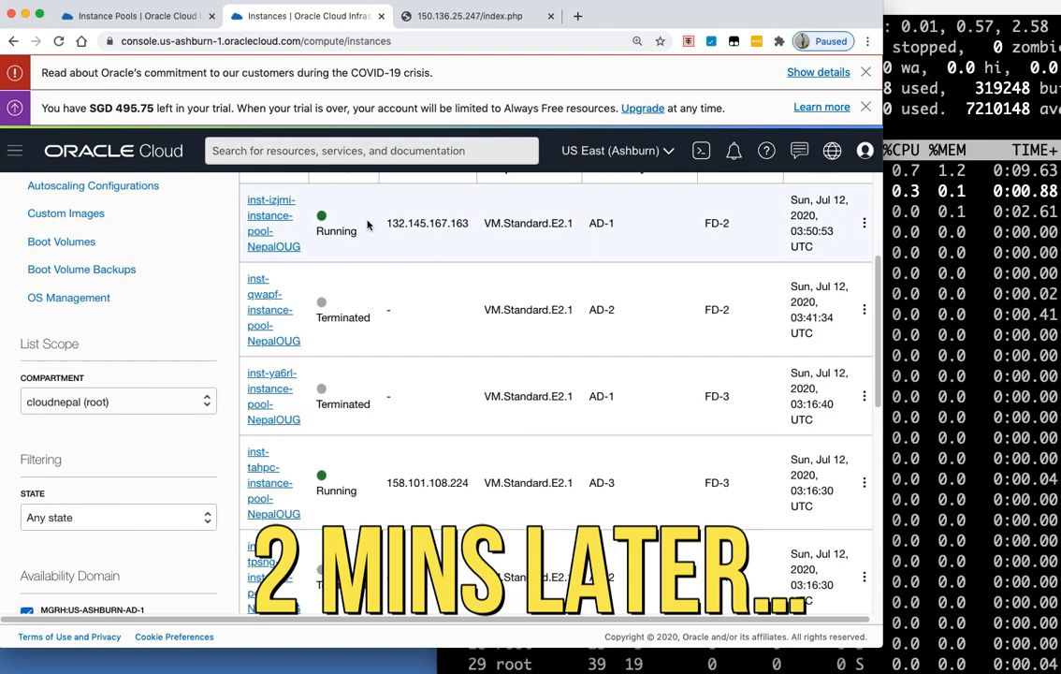
scroll(367, 223, "down", 3)
scroll(368, 223, "down", 3)
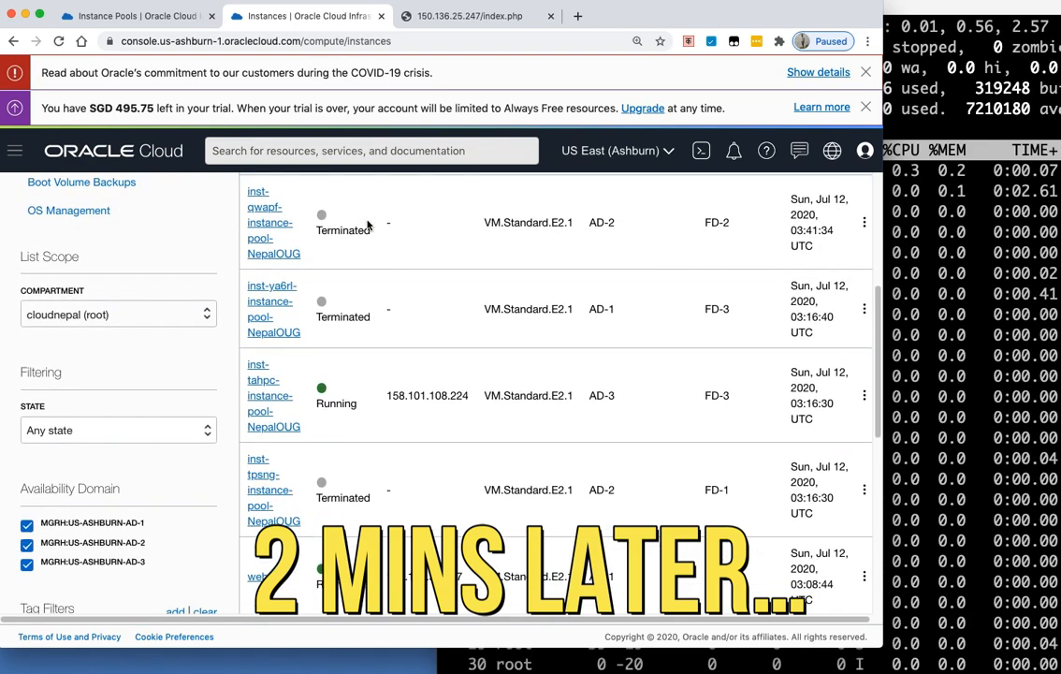
scroll(368, 222, "up", 10)
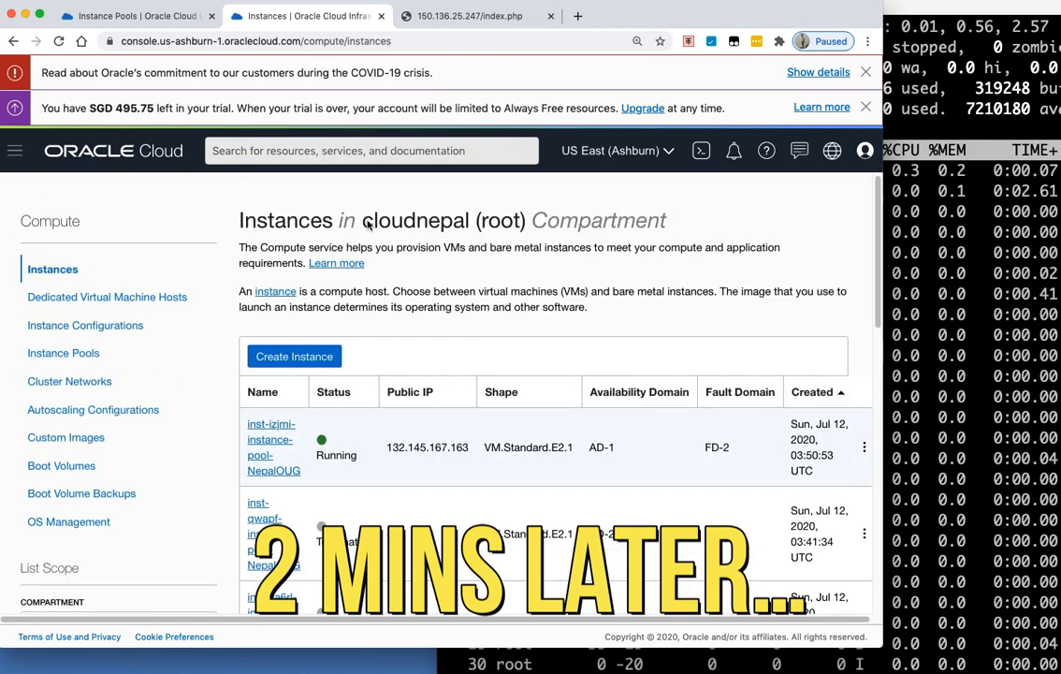
scroll(368, 221, "down", 5)
left_click_drag(368, 220, 254, 291)
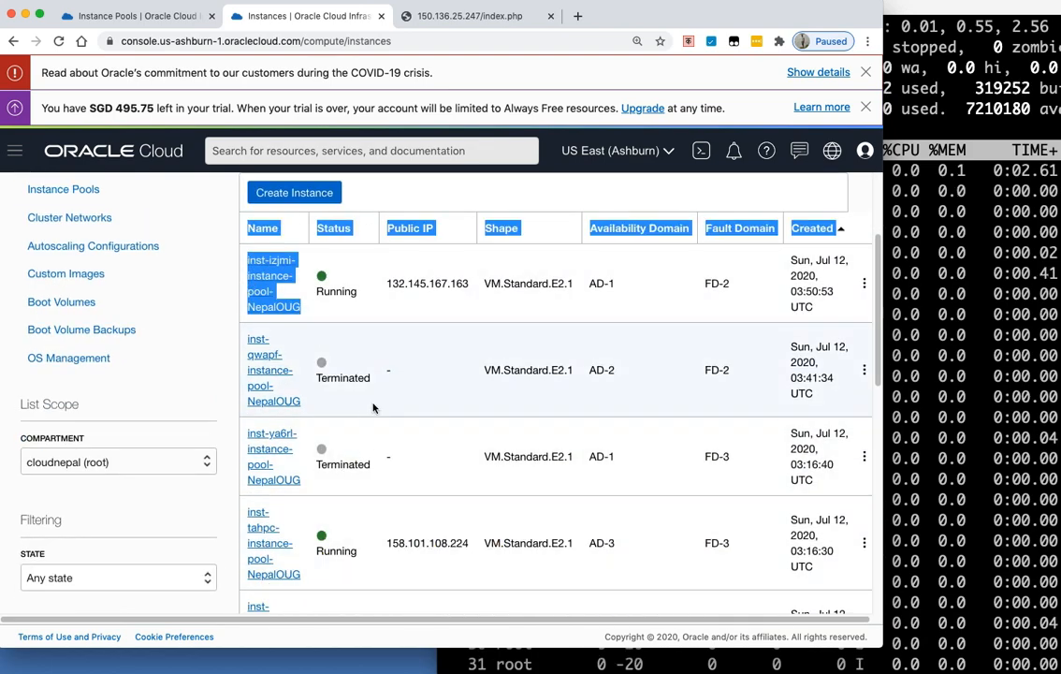
scroll(323, 449, "down", 1)
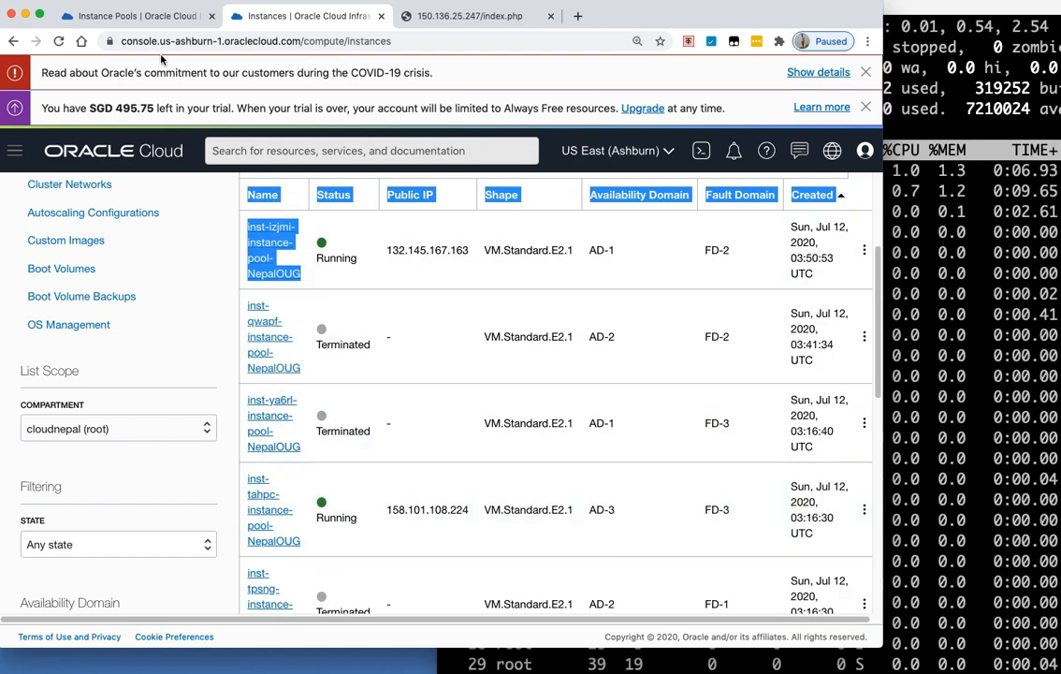
- Switch to the instance-pool-NepalOUG details and check its state, target instance count and CPU utilization chart for the last hour
left_click(157, 19)
scroll(229, 298, "up", 10)
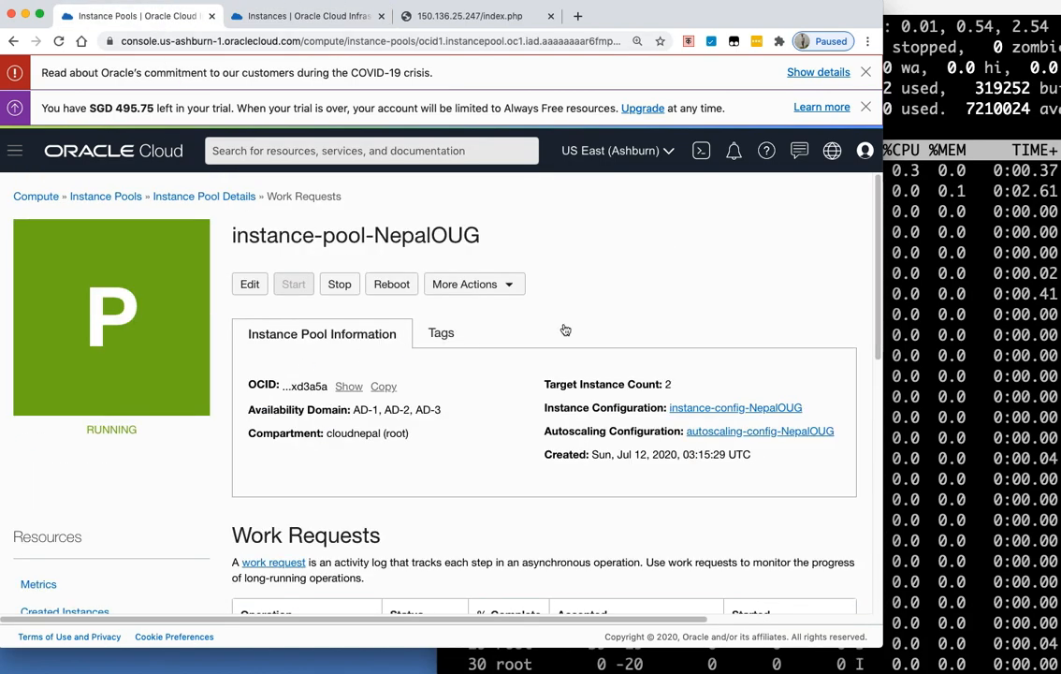
left_click(940, 273)
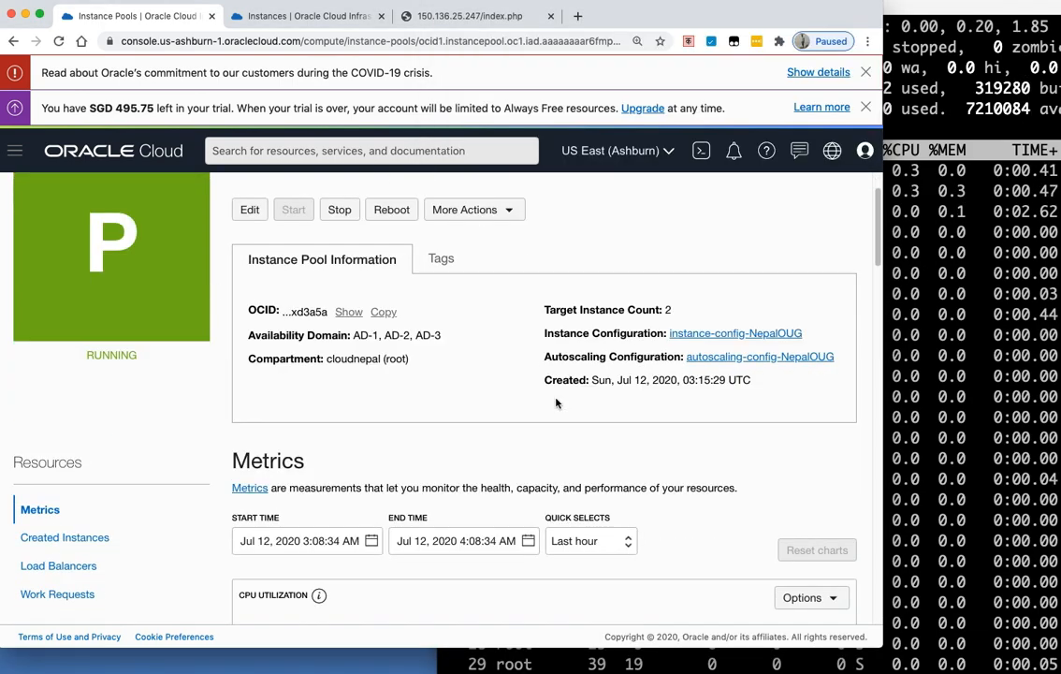
scroll(625, 420, "down", 2)
scroll(645, 424, "down", 3)
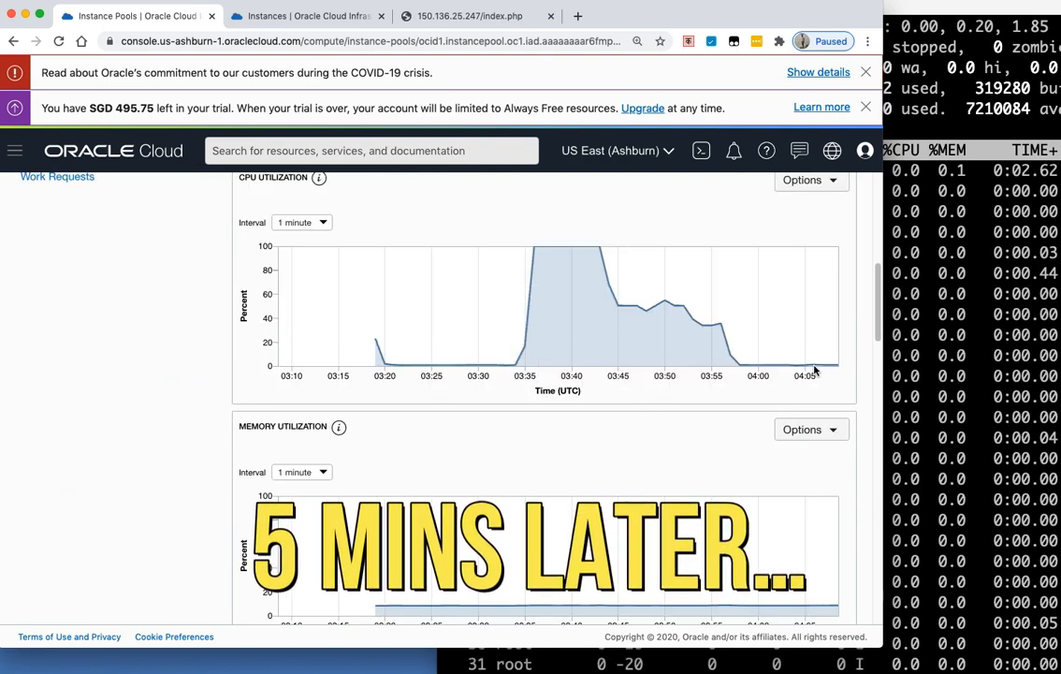
scroll(449, 426, "up", 6)
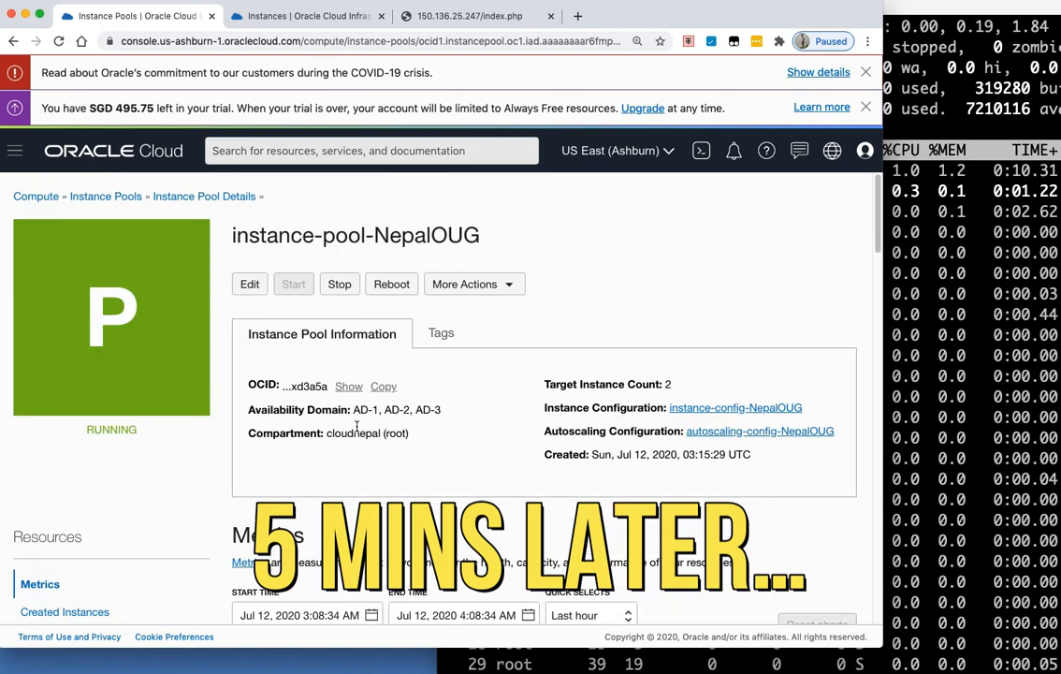
- Check the scaling pool's target instance count and look in its work requests for a new terminate-instances operation
left_click(890, 357)
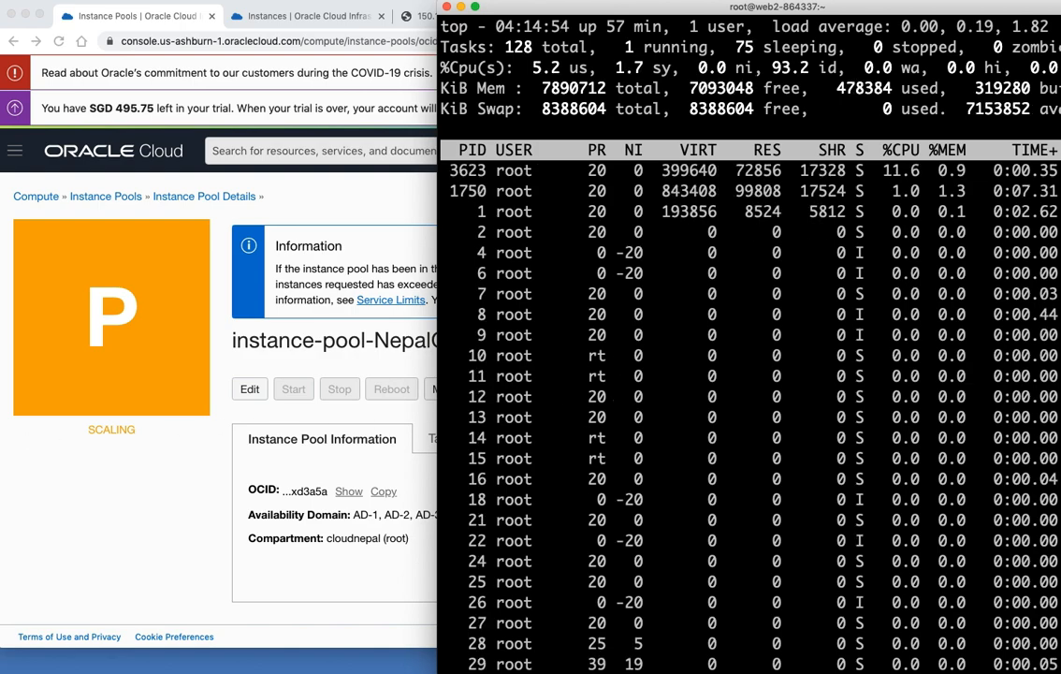
left_click(136, 465)
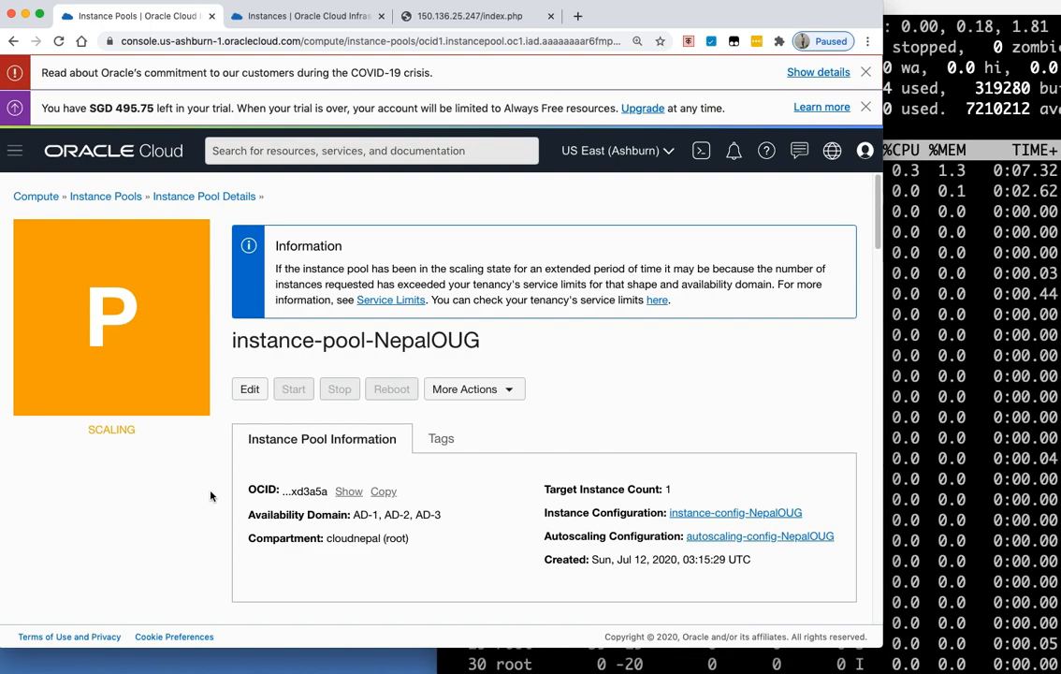
scroll(186, 433, "down", 5)
left_click(81, 443)
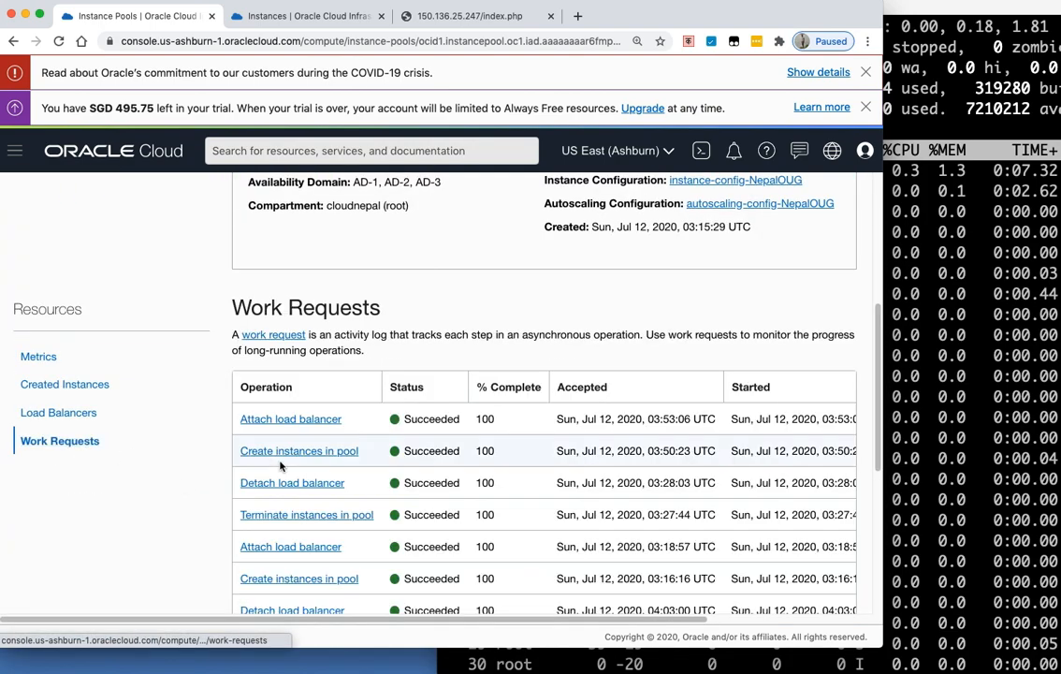
scroll(289, 462, "down", 5)
scroll(289, 464, "up", 3)
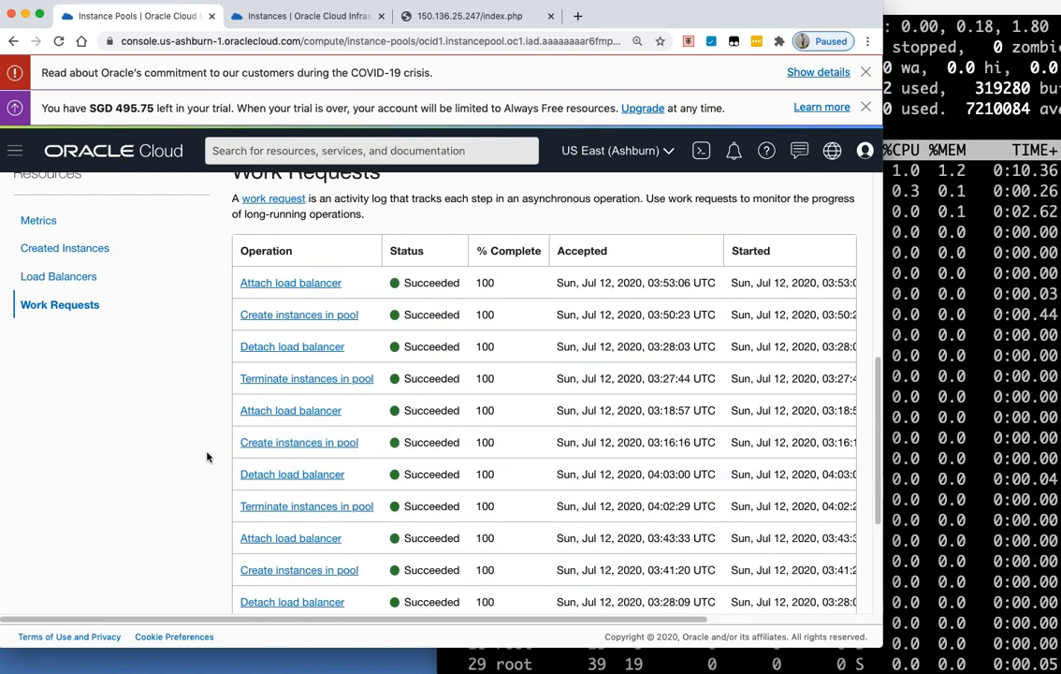
left_click_drag(377, 285, 232, 300)
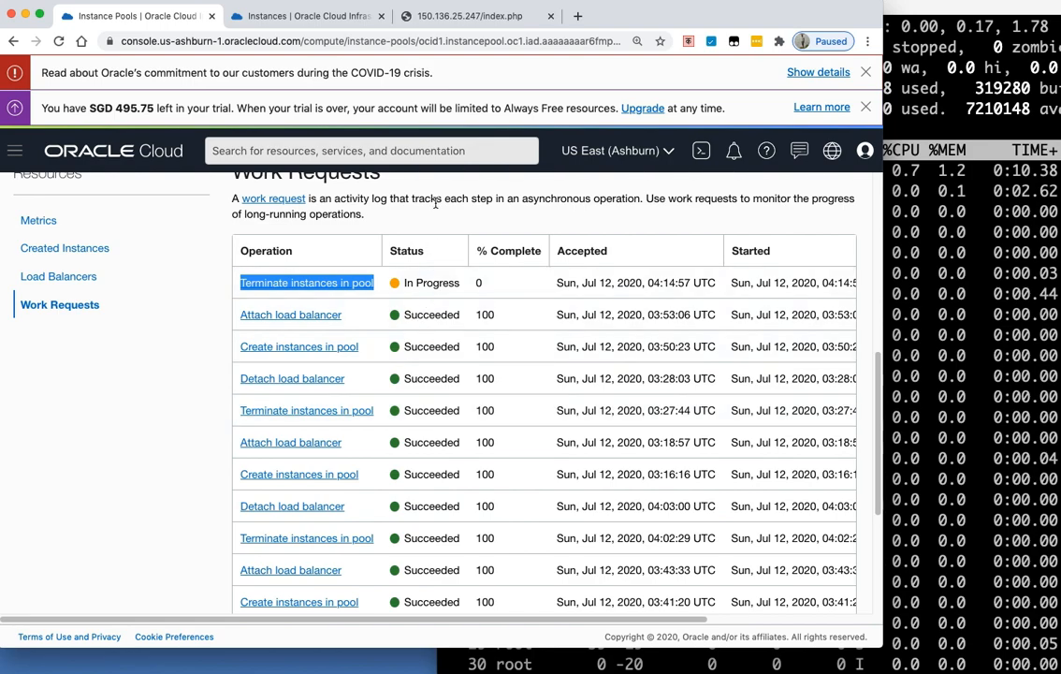
- Check the pool's created instances and work requests again, then view the load-balanced page
left_click(67, 249)
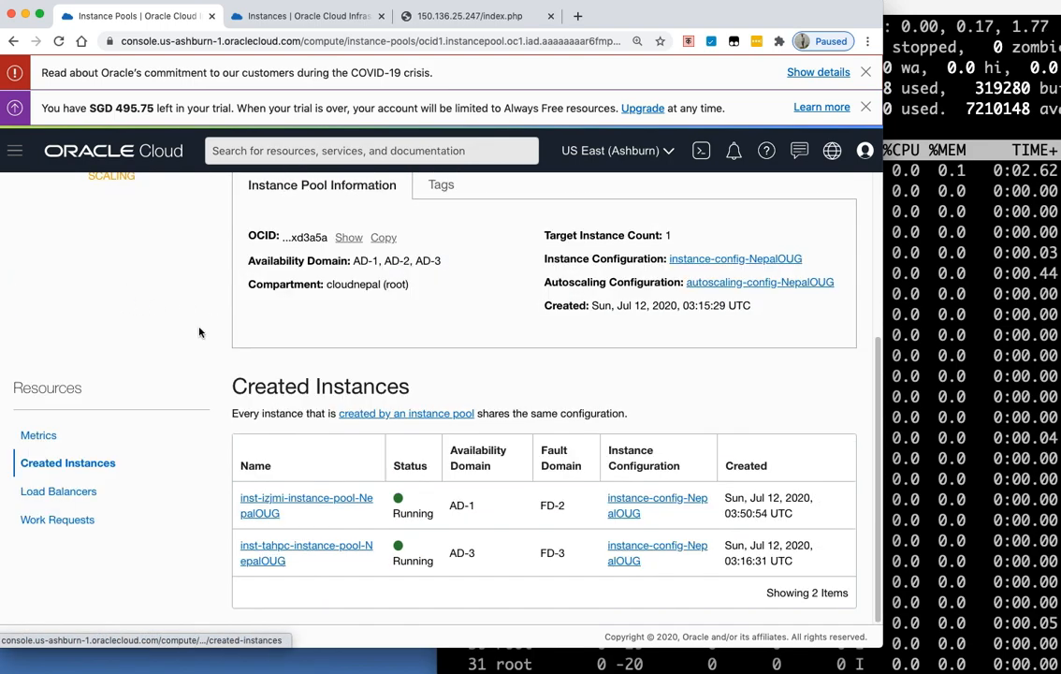
left_click(57, 519)
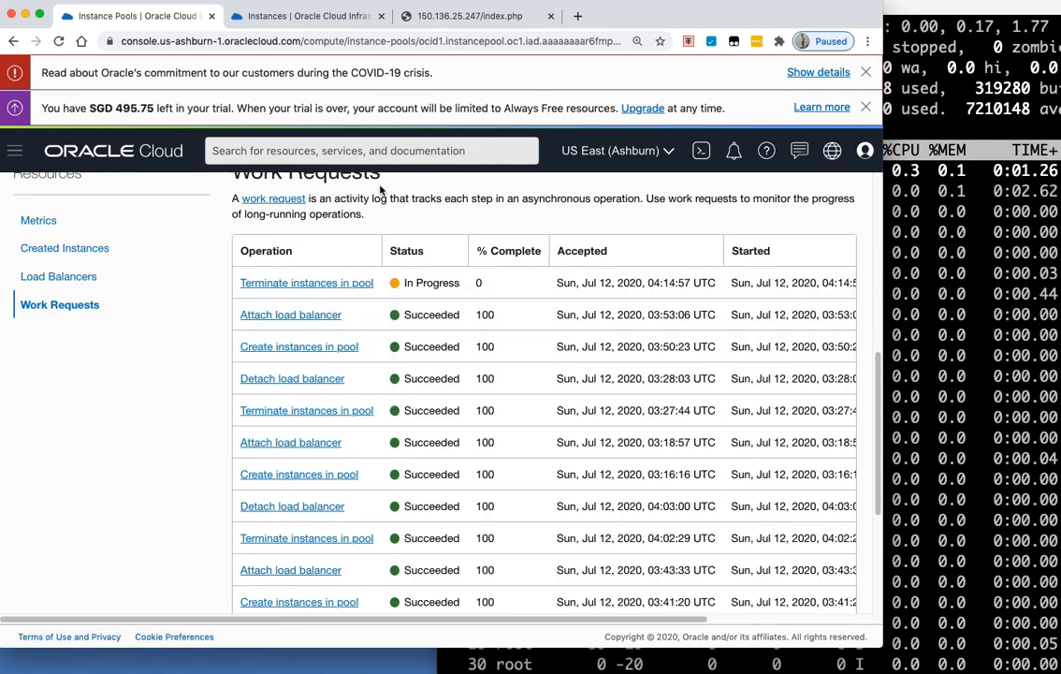
left_click(457, 18)
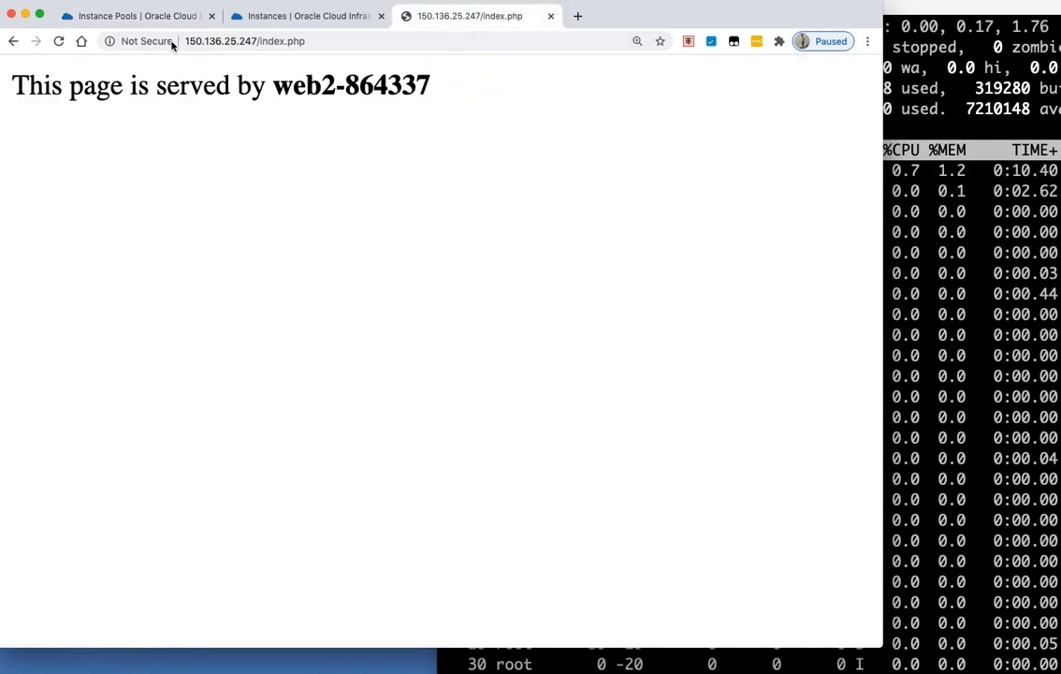
- Return to the pool's work requests and check the progress of the detach-load-balancer (04:15:31 UTC) and terminate-instances (04:14:57 UTC) requests
left_click(159, 26)
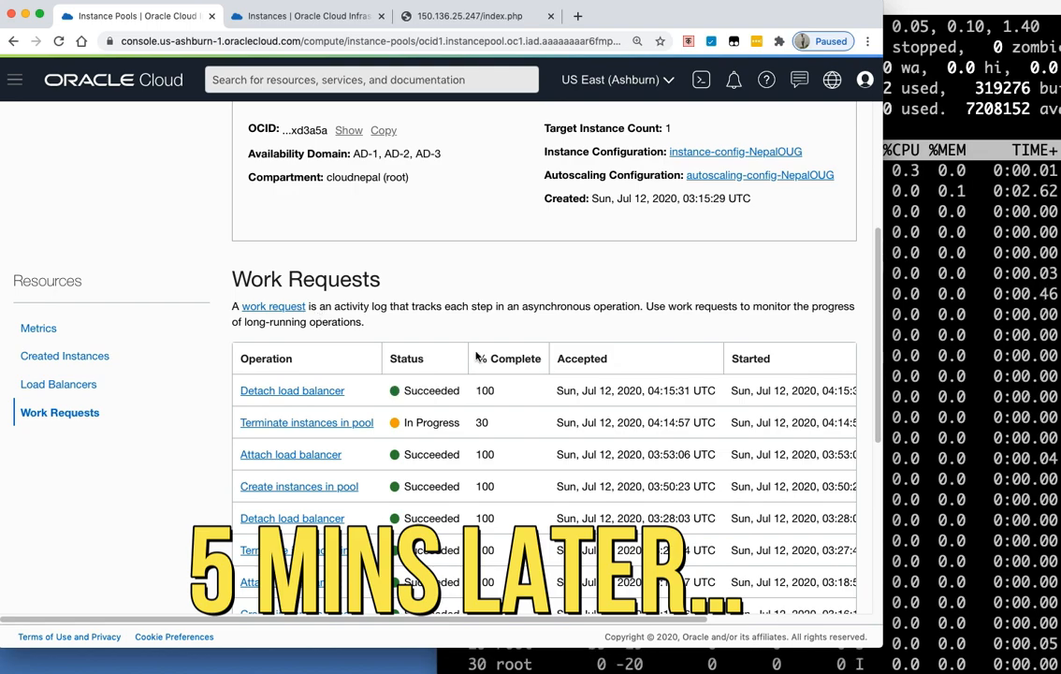
left_click_drag(505, 391, 260, 392)
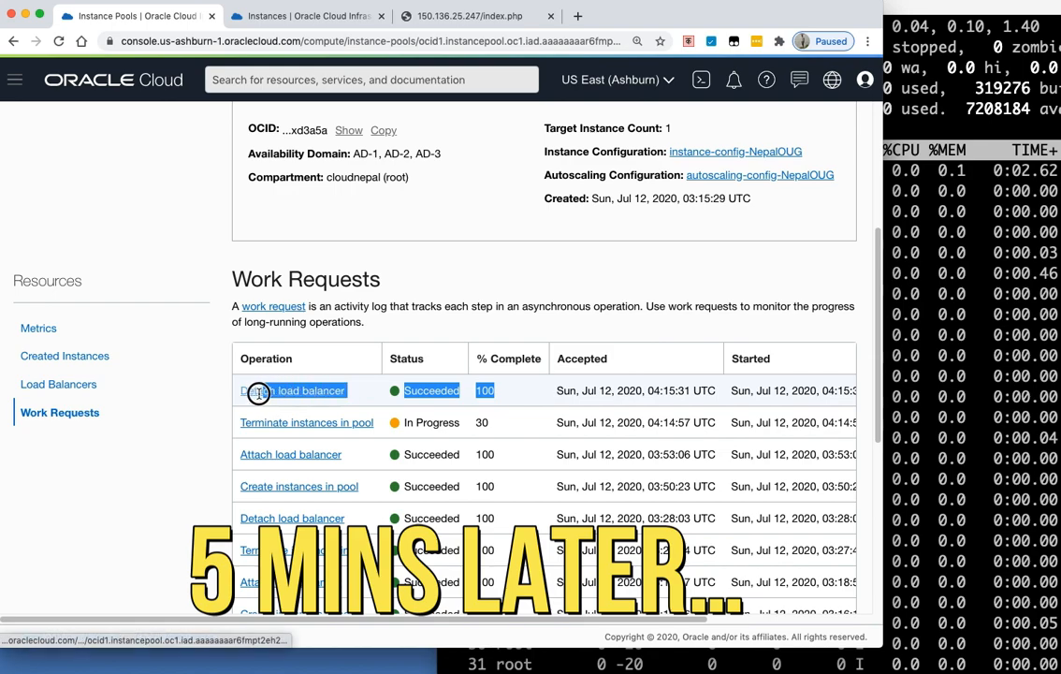
left_click(501, 422)
left_click_drag(500, 423, 232, 422)
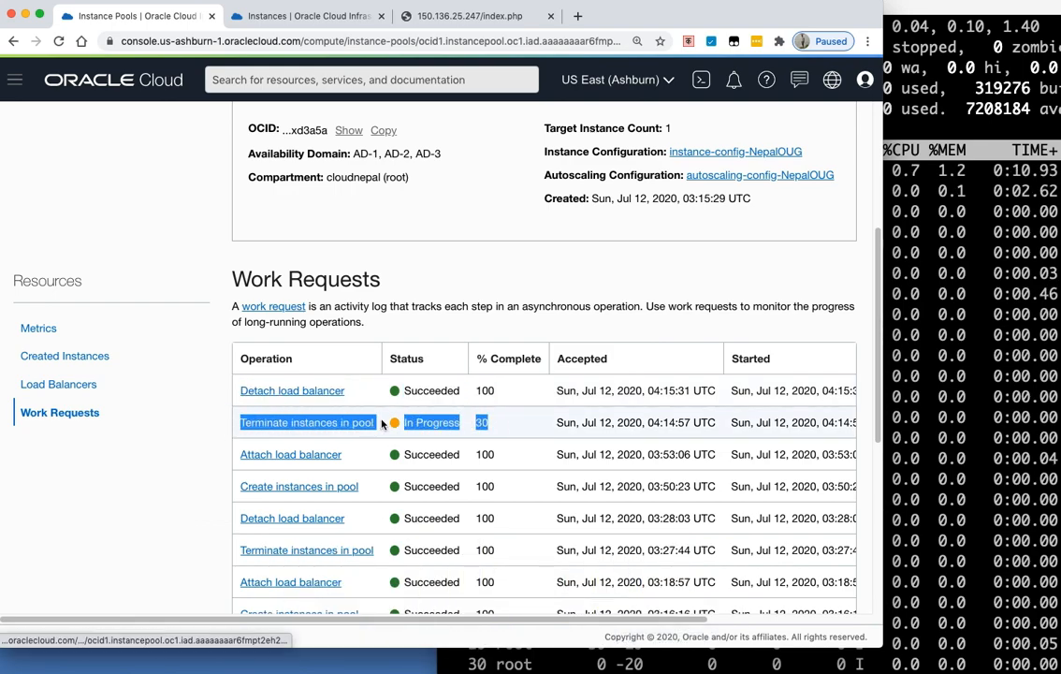
- Refresh the Compute instances list, dismiss the notice banners and check the status of inst-izjmi-instance-pool-NepalOUG
left_click(323, 17)
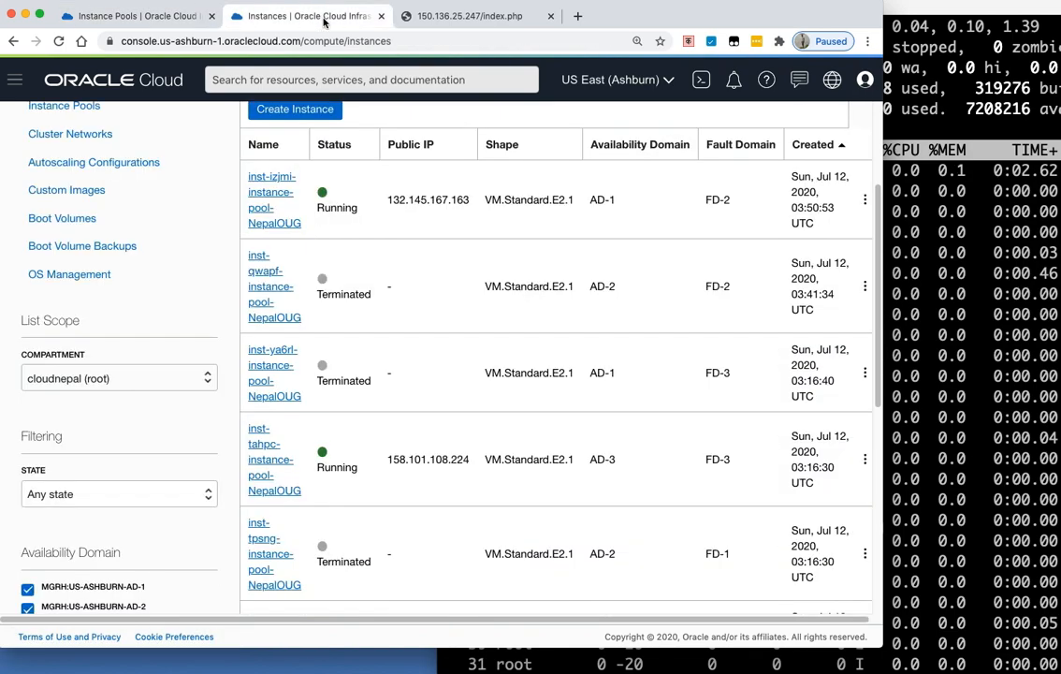
scroll(372, 272, "up", 1)
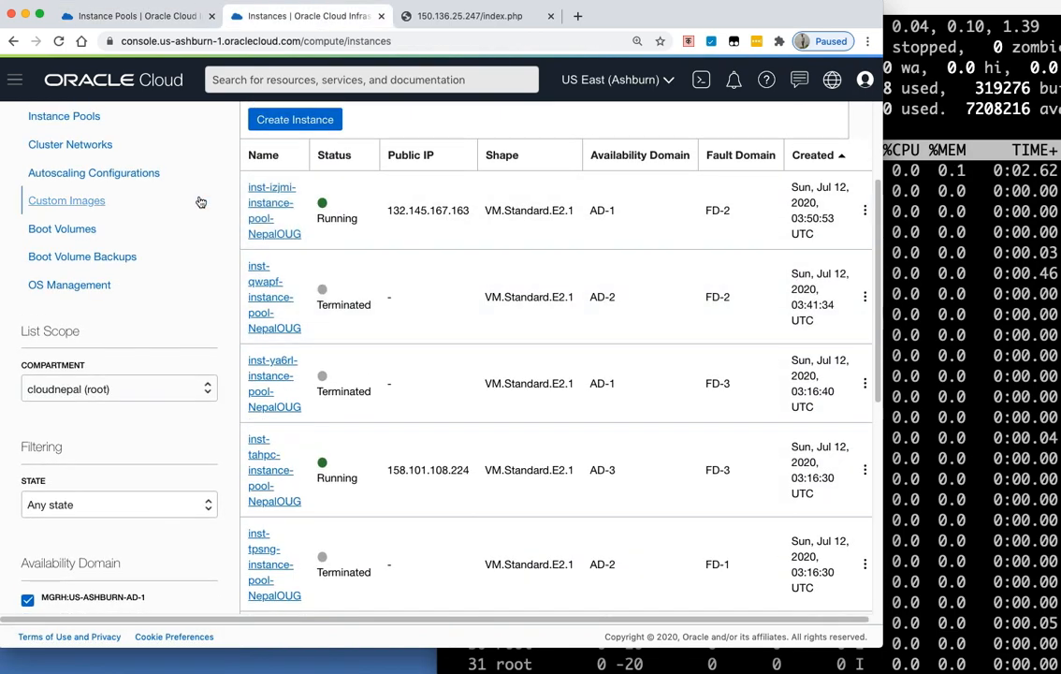
left_click(58, 42)
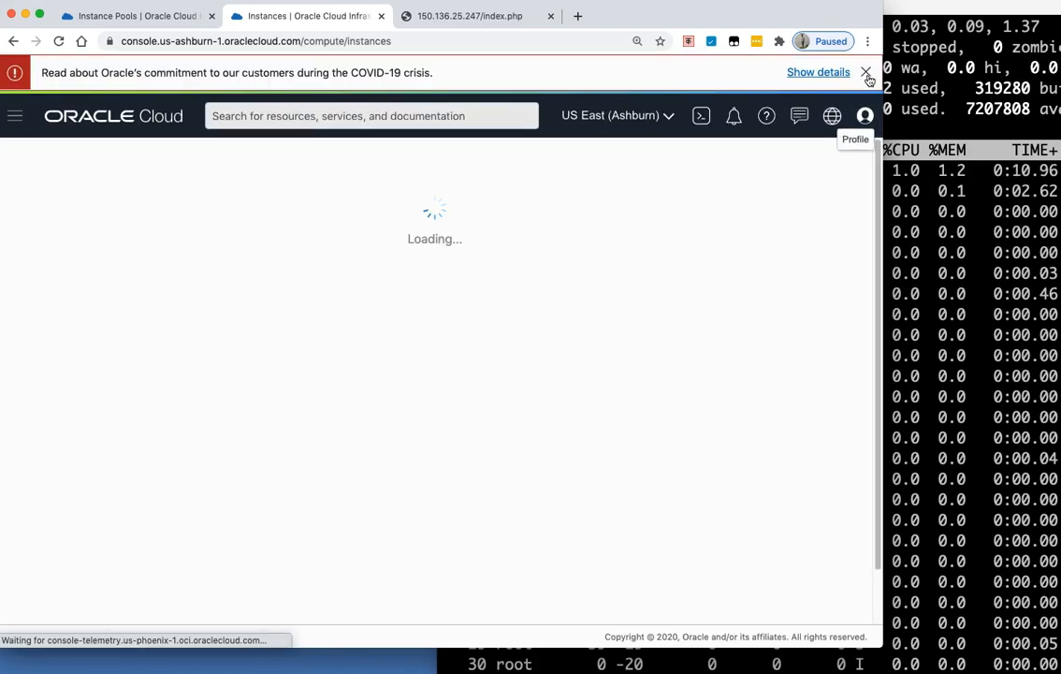
left_click(866, 72)
left_click(866, 73)
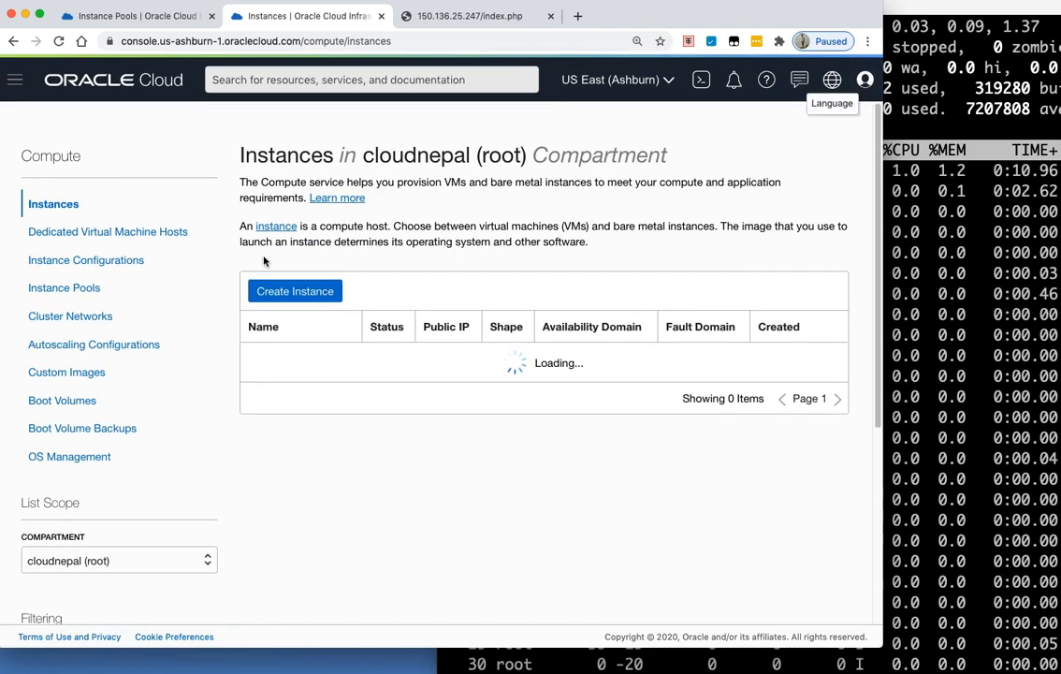
scroll(309, 247, "down", 3)
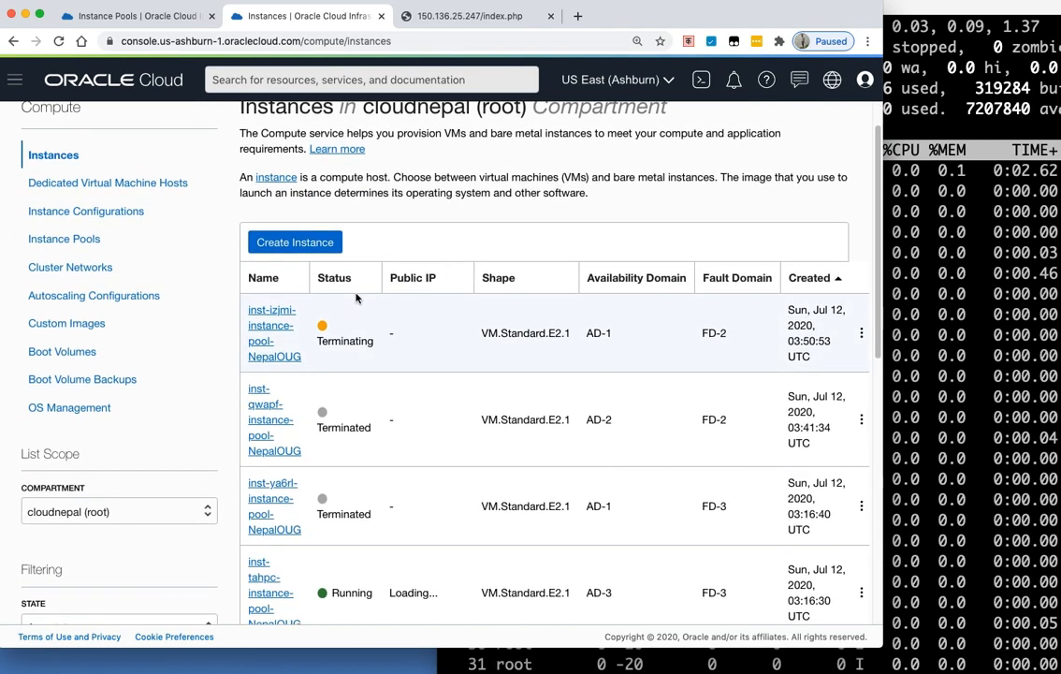
left_click_drag(392, 343, 233, 330)
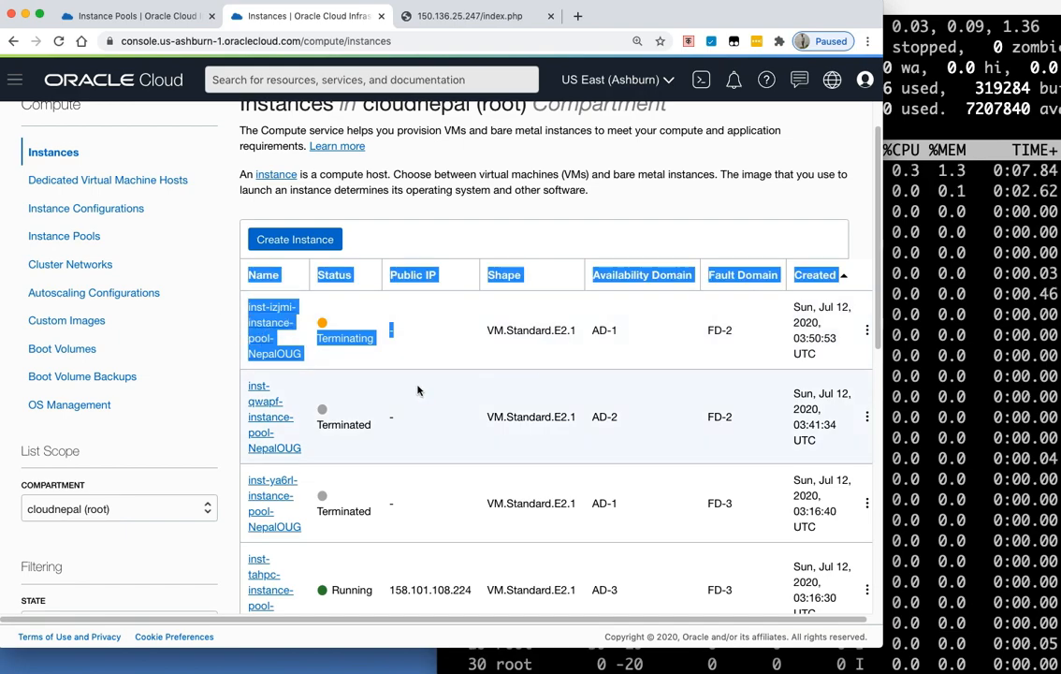
scroll(415, 387, "down", 3)
left_click(404, 387)
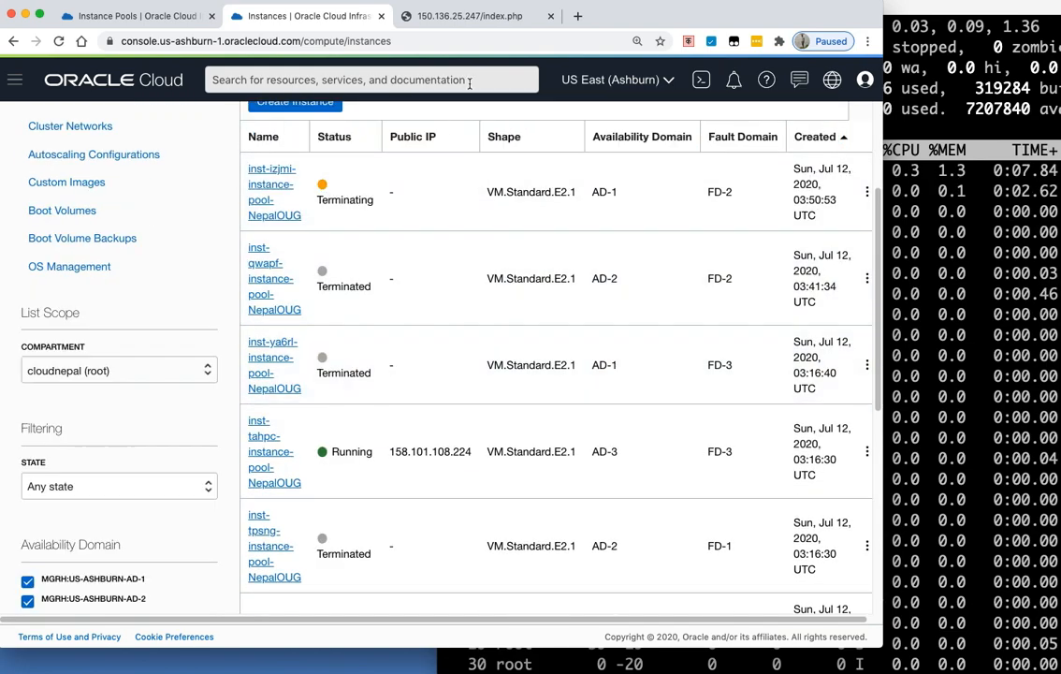
- Reload 150.136.25.247/index.php several times to check which server responds with the pool scaled in to one instance
left_click(463, 17)
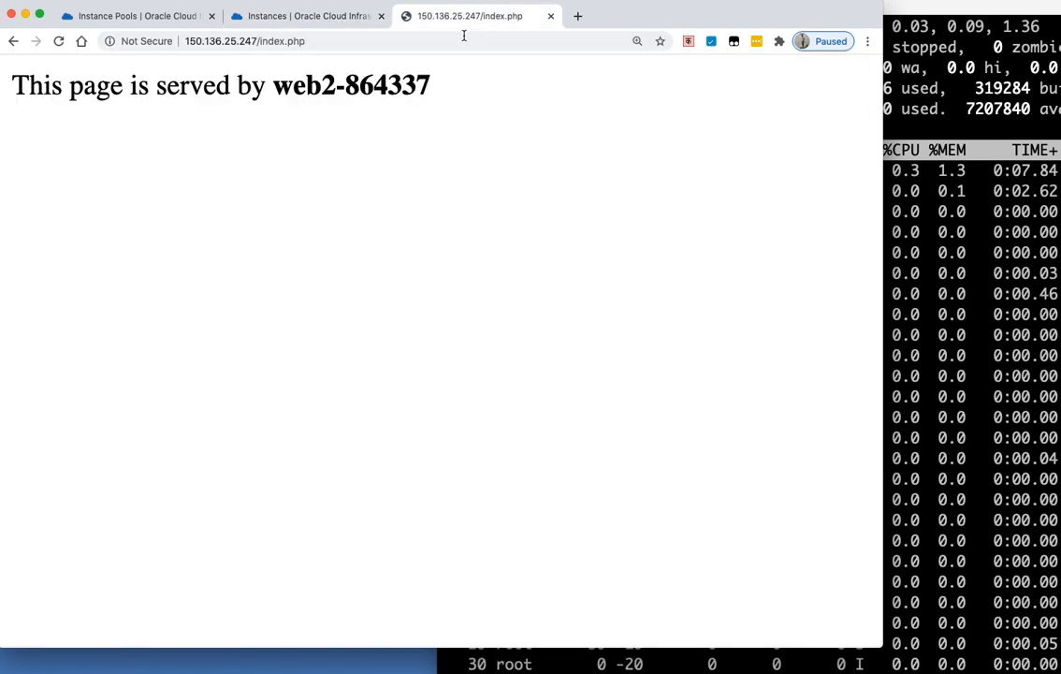
left_click(58, 41)
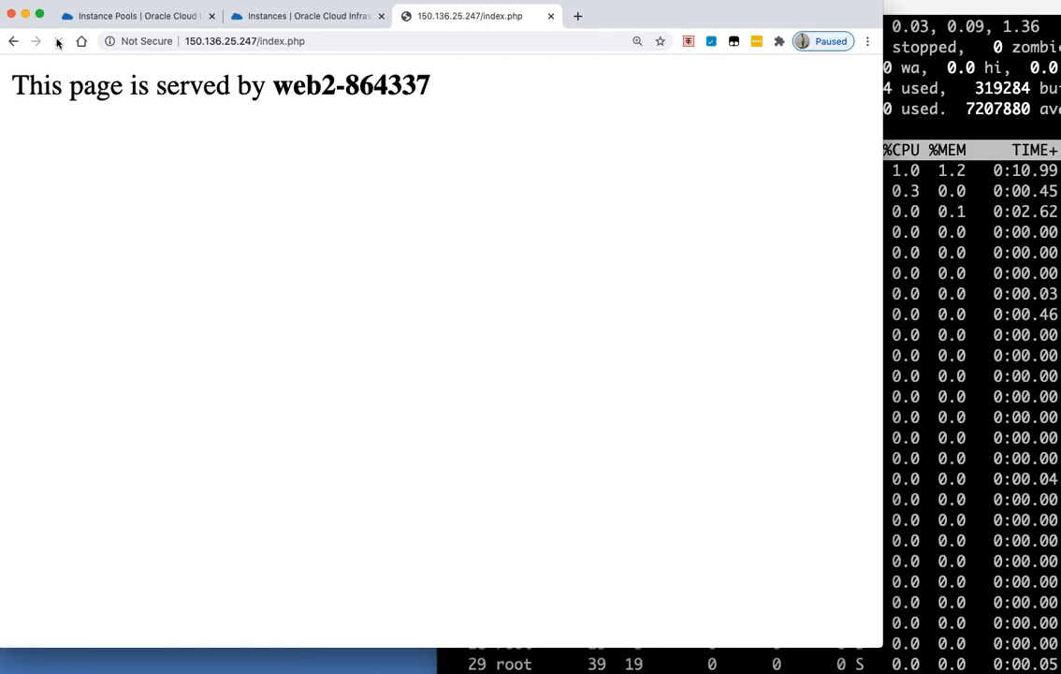
left_click(58, 41)
left_click(58, 41)
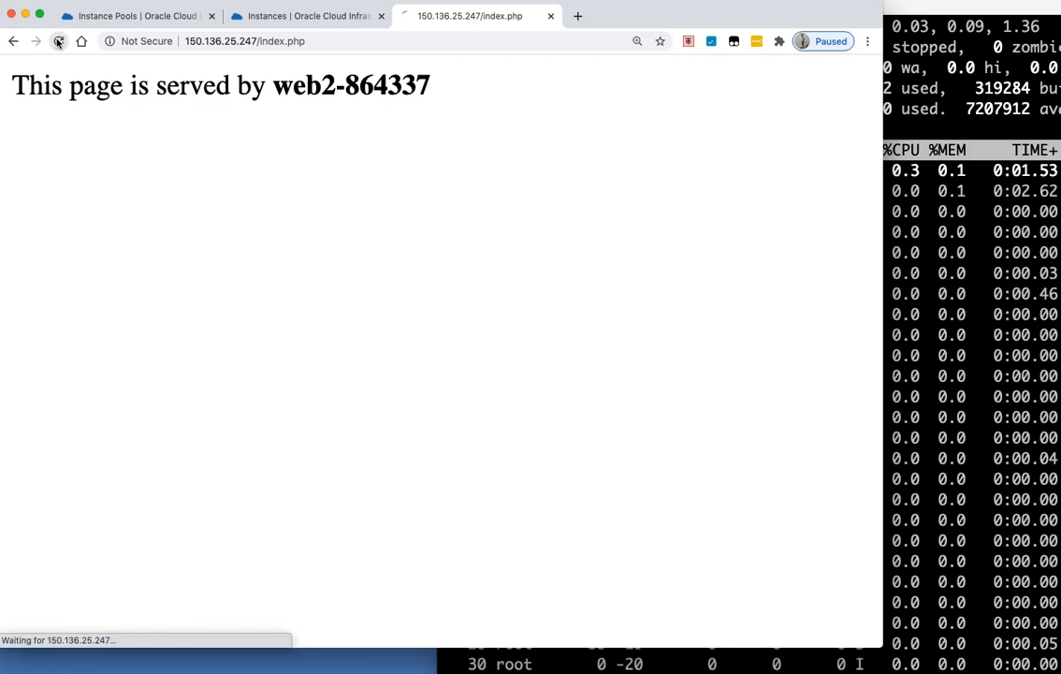
left_click(58, 41)
left_click(58, 42)
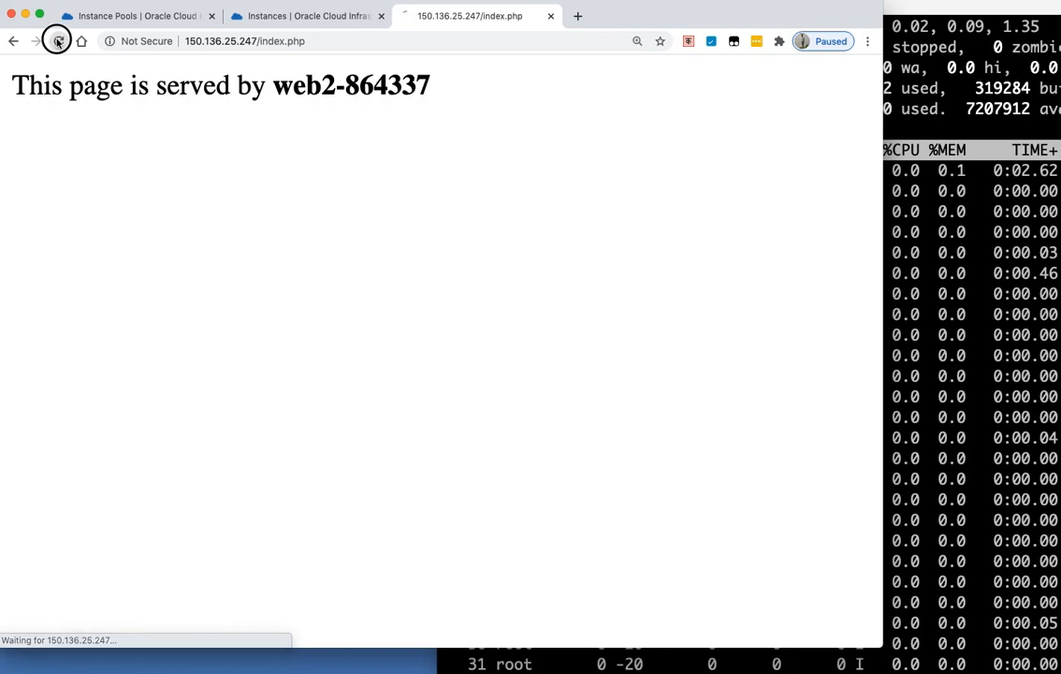